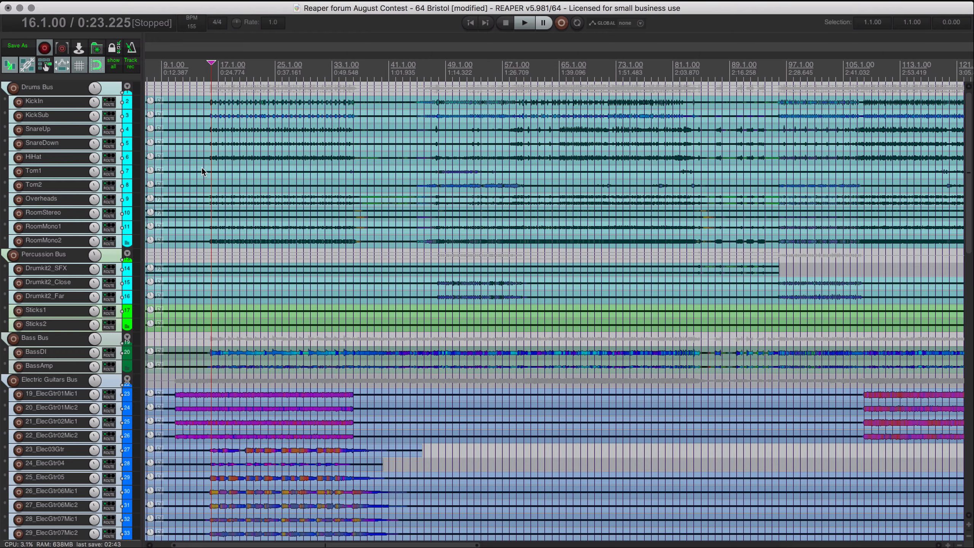
Examine the session's tracks from the drums down to the vocals bus and across the timeline.
{"action": "left_click", "coordinate": [202, 110]}
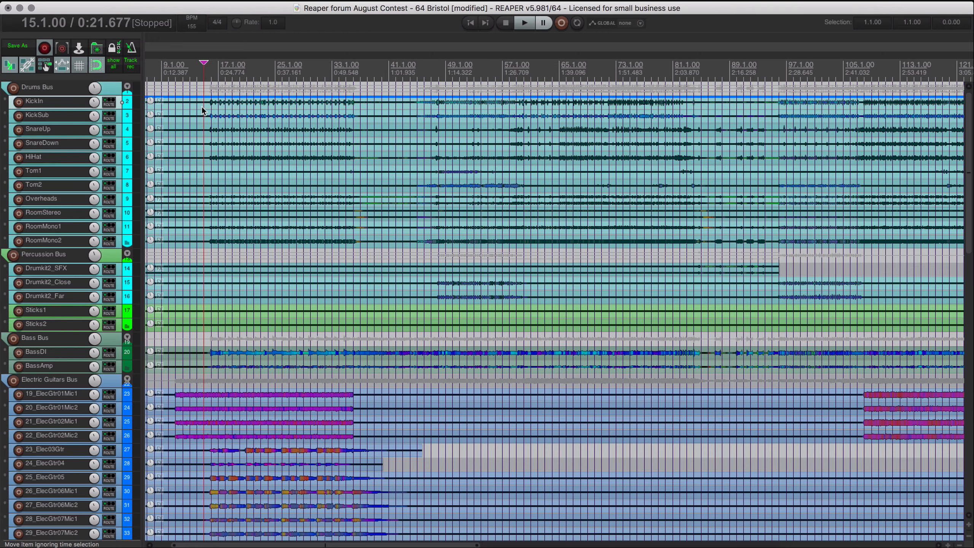
{"action": "scroll", "coordinate": [203, 110], "scroll_direction": "up", "scroll_amount": 5}
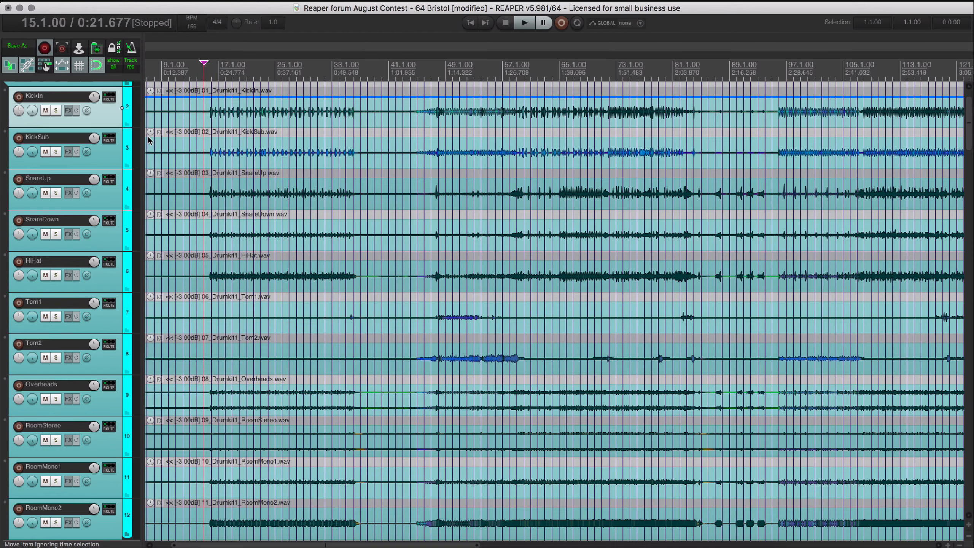
{"action": "scroll", "coordinate": [302, 155], "scroll_direction": "down", "scroll_amount": 6}
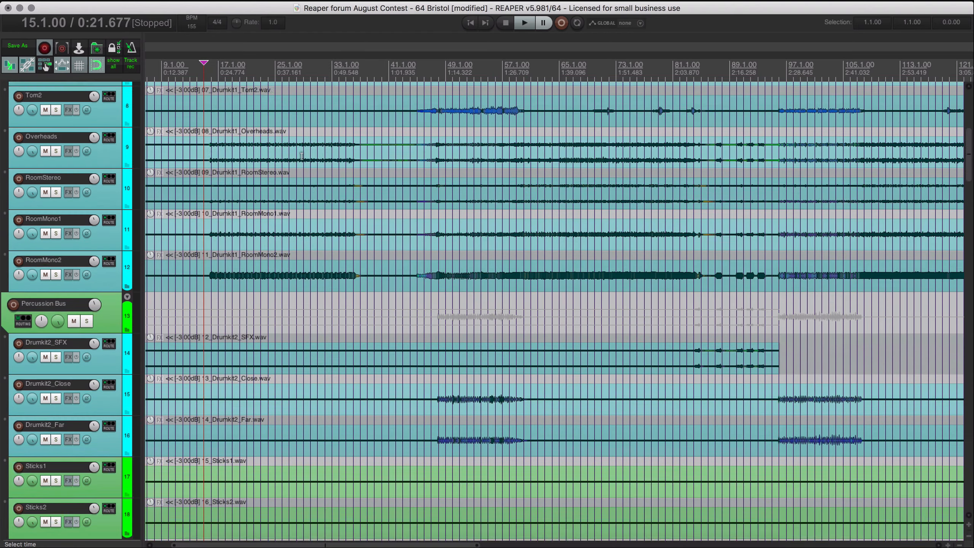
{"action": "scroll", "coordinate": [301, 155], "scroll_direction": "down", "scroll_amount": 20}
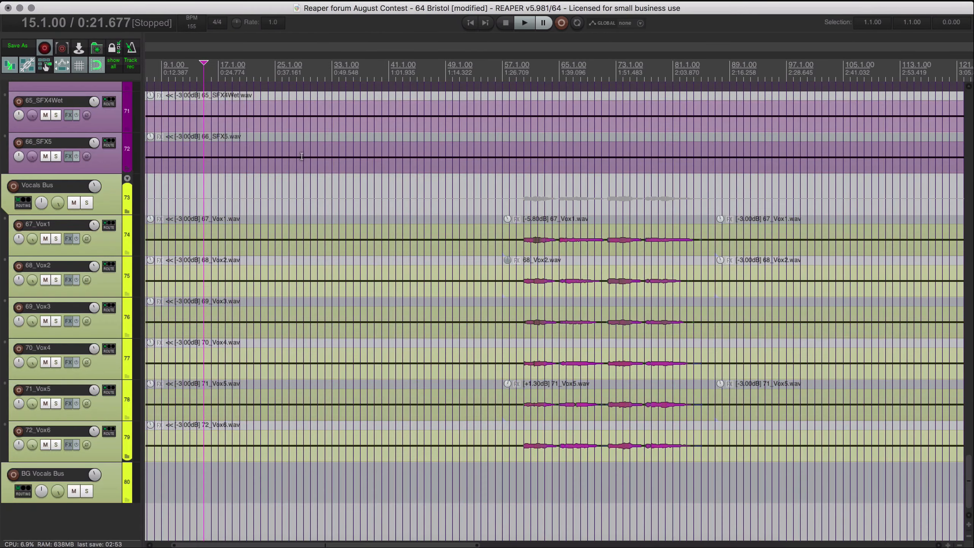
{"action": "scroll", "coordinate": [453, 222], "scroll_direction": "right", "scroll_amount": 3}
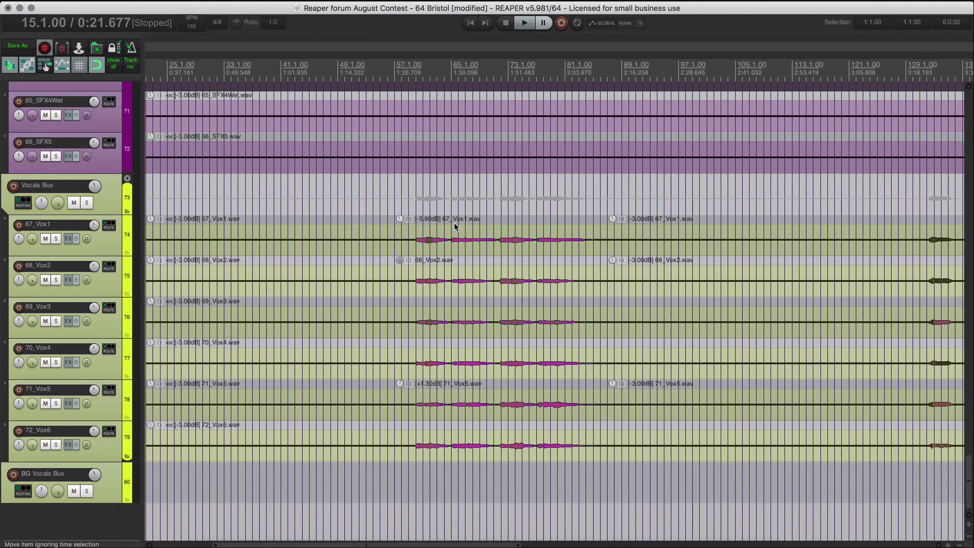
{"action": "scroll", "coordinate": [478, 298], "scroll_direction": "right", "scroll_amount": 1}
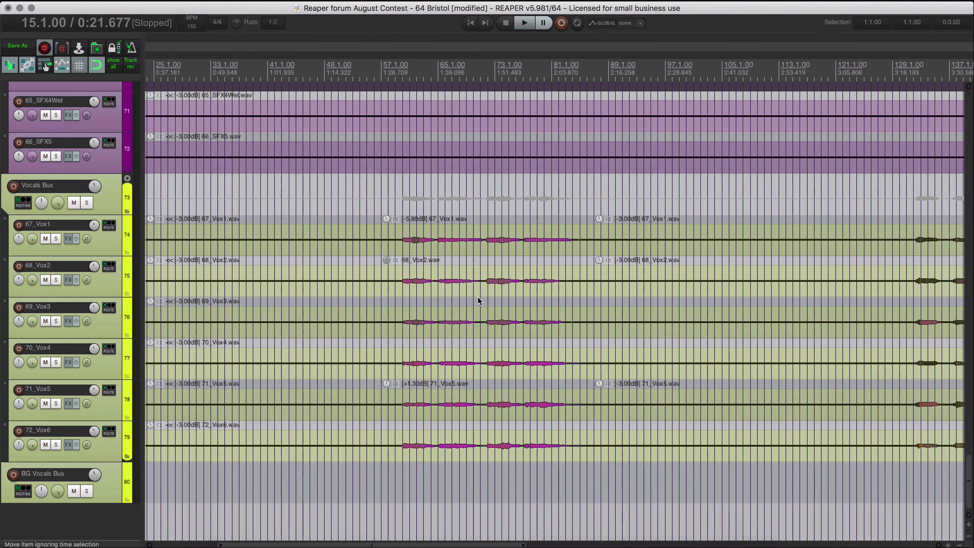
{"action": "scroll", "coordinate": [478, 298], "scroll_direction": "down", "scroll_amount": 5}
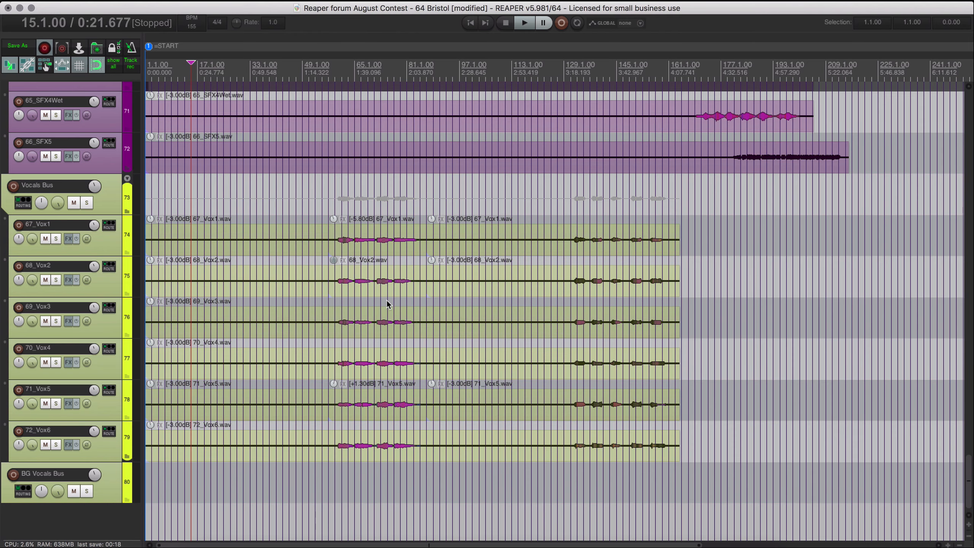
{"action": "scroll", "coordinate": [338, 270], "scroll_direction": "up", "scroll_amount": 15}
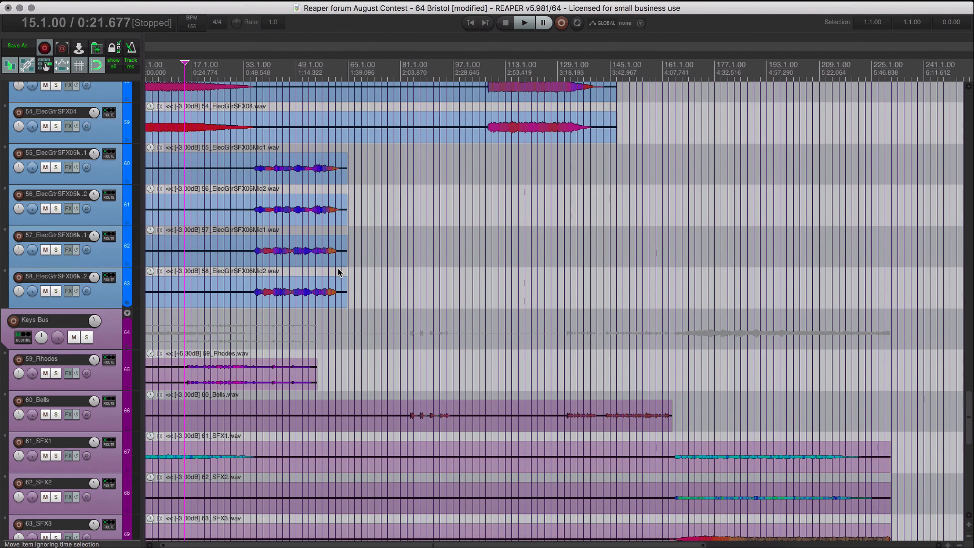
{"action": "scroll", "coordinate": [338, 269], "scroll_direction": "up", "scroll_amount": 15}
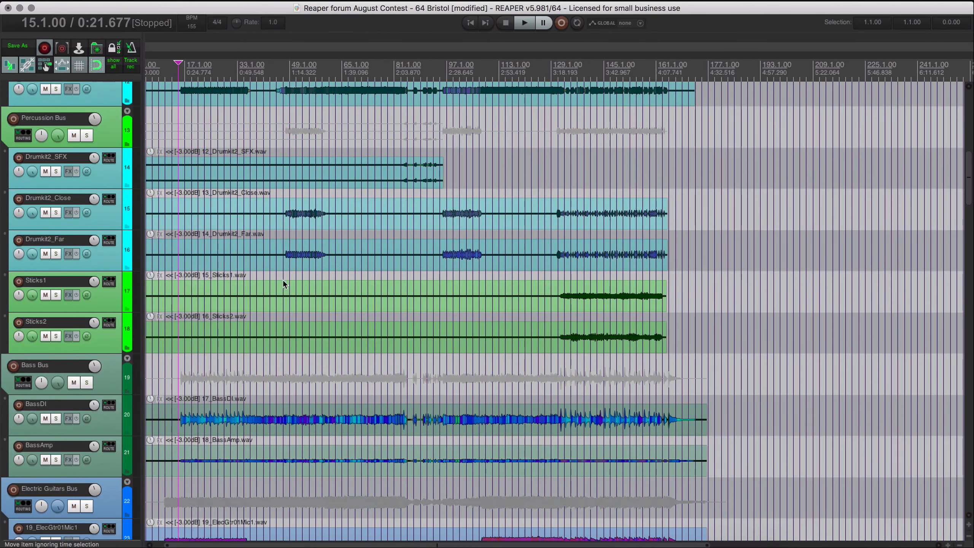
{"action": "scroll", "coordinate": [178, 306], "scroll_direction": "up", "scroll_amount": 10}
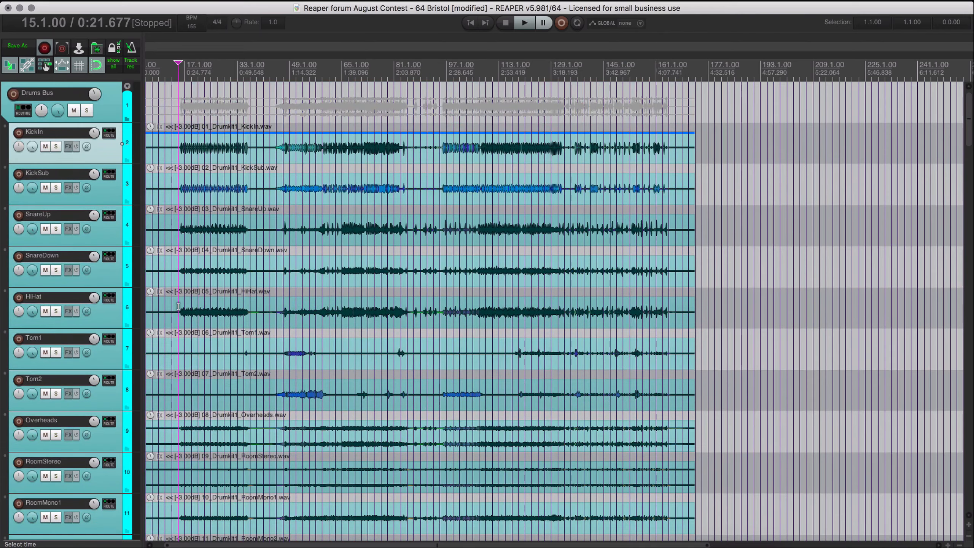
Go through the drum tracks, selecting the Drums Bus and the Percussion Bus in turn.
{"action": "left_click", "coordinate": [110, 105]}
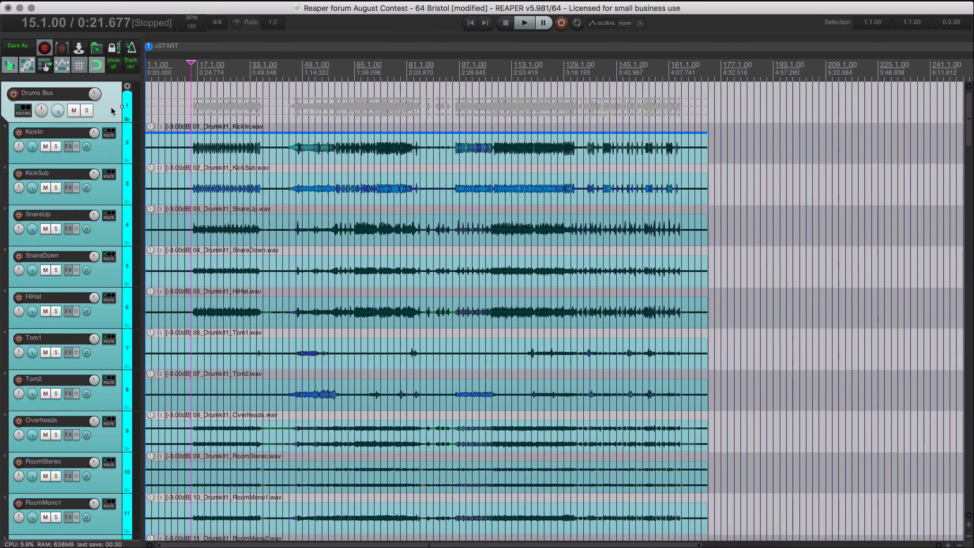
{"action": "scroll", "coordinate": [119, 155], "scroll_direction": "down", "scroll_amount": 1}
{"action": "scroll", "coordinate": [119, 155], "scroll_direction": "down", "scroll_amount": 9}
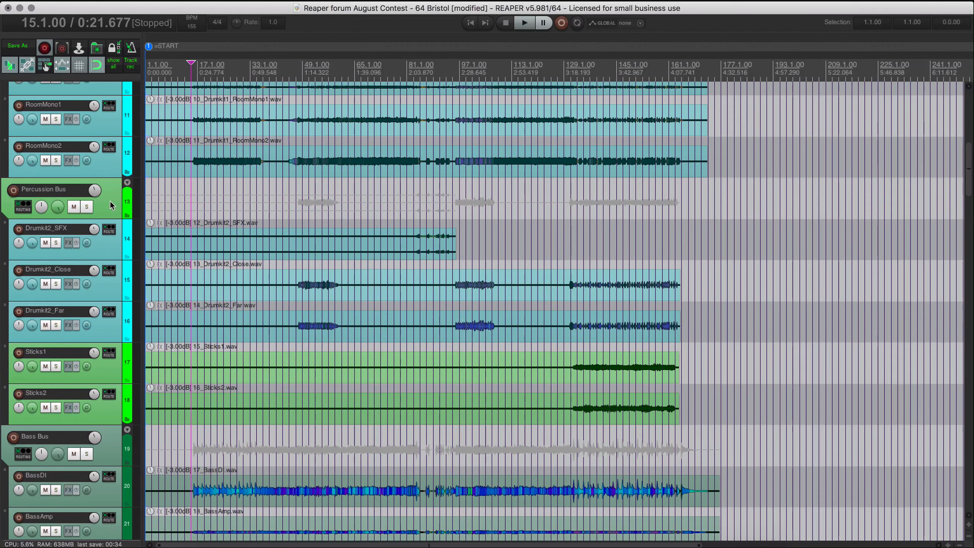
{"action": "left_click", "coordinate": [111, 206]}
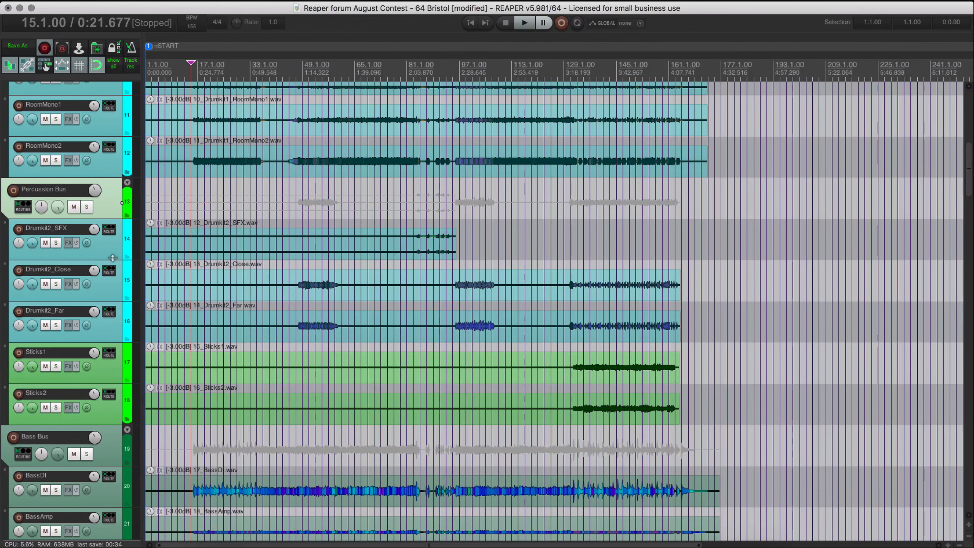
Solo the Sticks1 and Sticks2 tracks, audition them from bar 141, and clear their solo.
{"action": "scroll", "coordinate": [611, 260], "scroll_direction": "down", "scroll_amount": 3}
{"action": "left_click", "coordinate": [600, 253]}
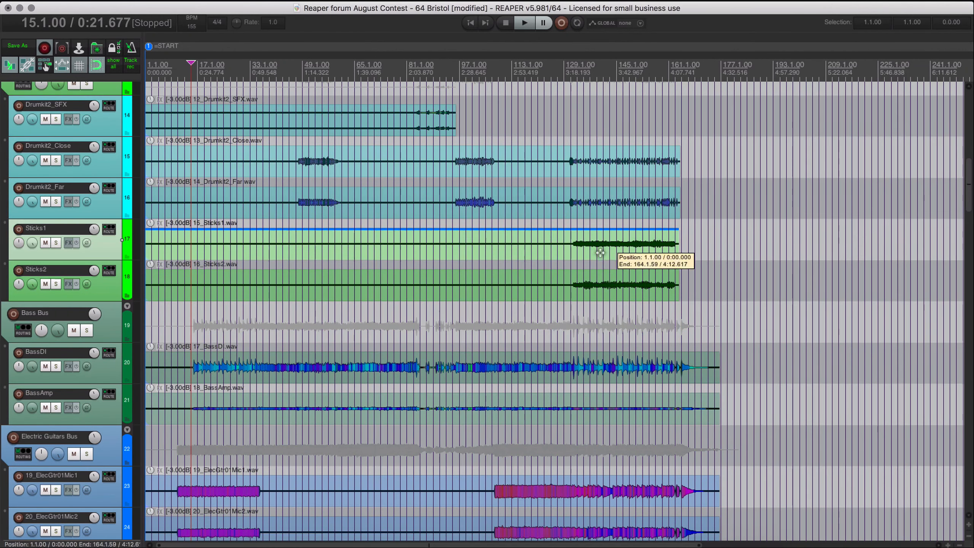
{"action": "left_click", "coordinate": [600, 285], "text": "shift"}
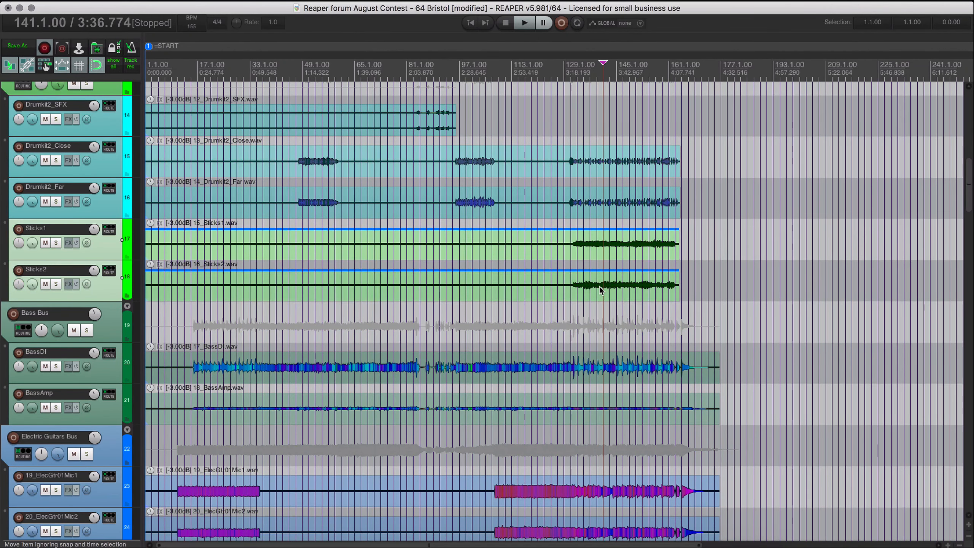
{"action": "key", "text": "F6"}
{"action": "key", "text": "space"}
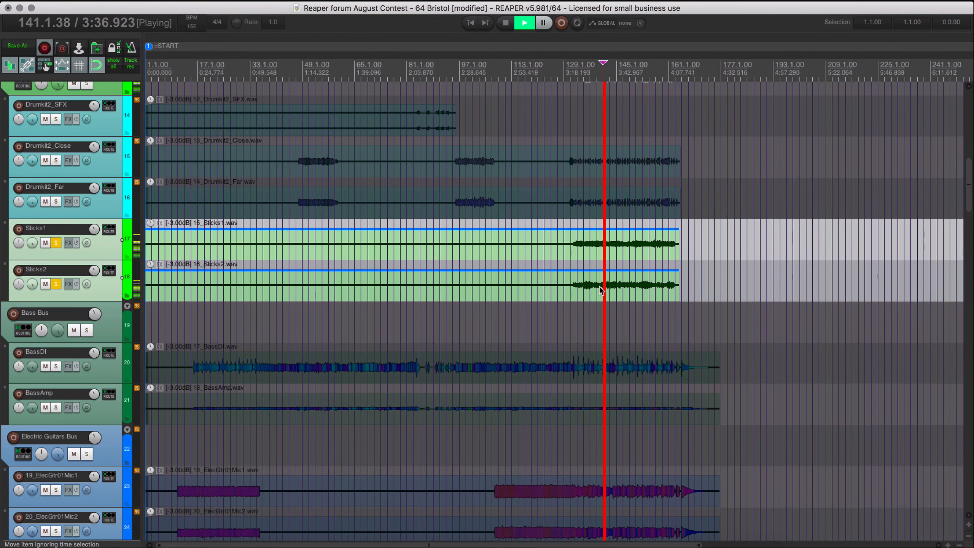
{"action": "key", "text": "space"}
{"action": "key", "text": "F6"}
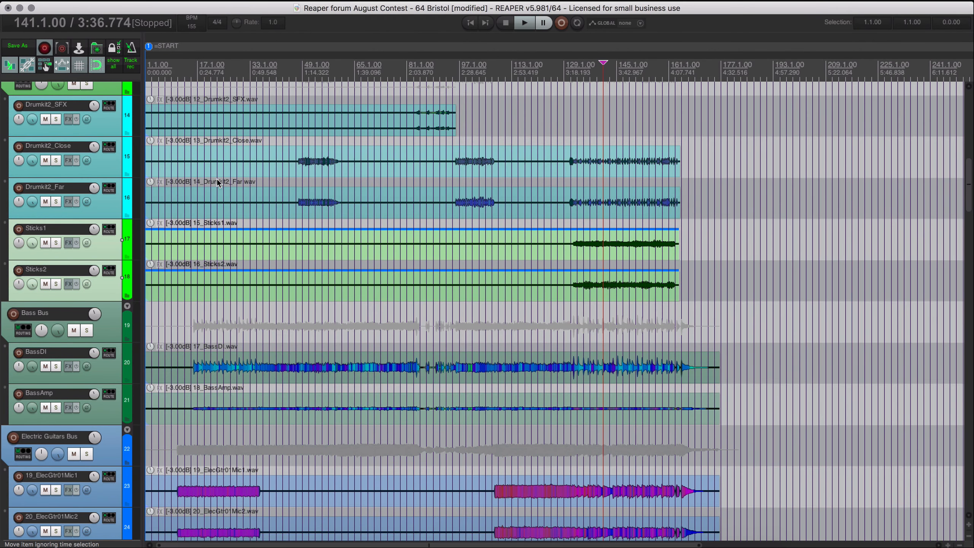
Solo Drumkit2_Far and Drumkit2_Close, audition them from around bar 139, and clear their solo.
{"action": "left_click_drag", "start_coordinate": [56, 201], "coordinate": [58, 161]}
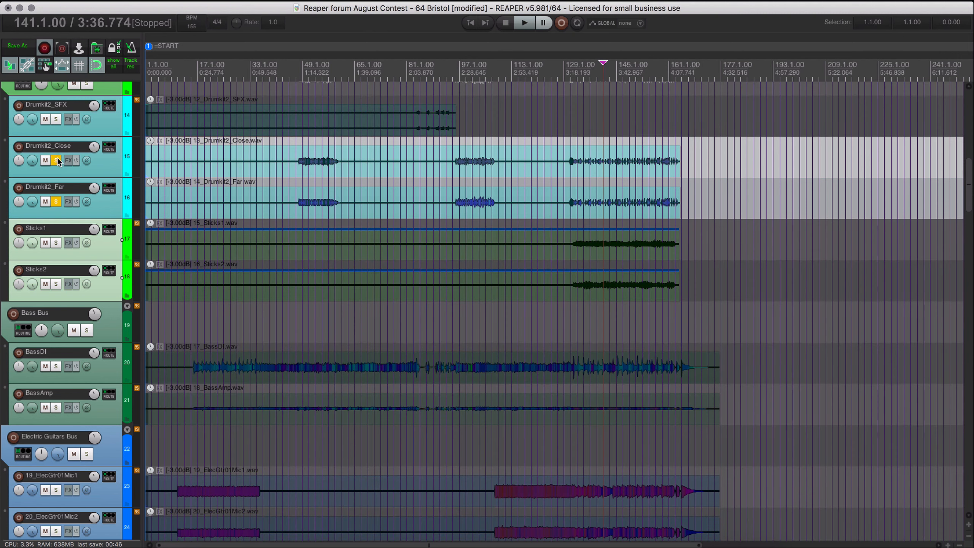
{"action": "left_click", "coordinate": [597, 205]}
{"action": "key", "text": "space"}
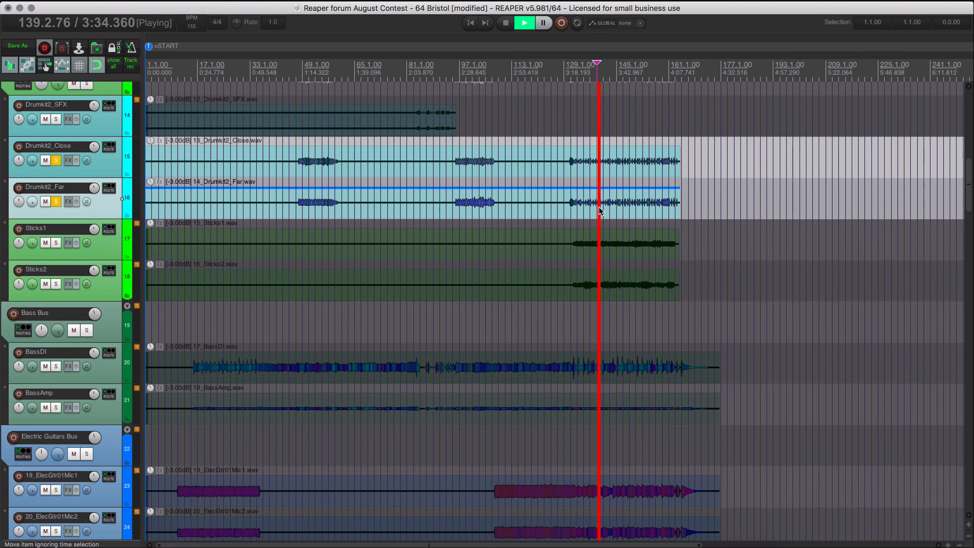
{"action": "key", "text": "space"}
{"action": "left_click", "coordinate": [315, 73]}
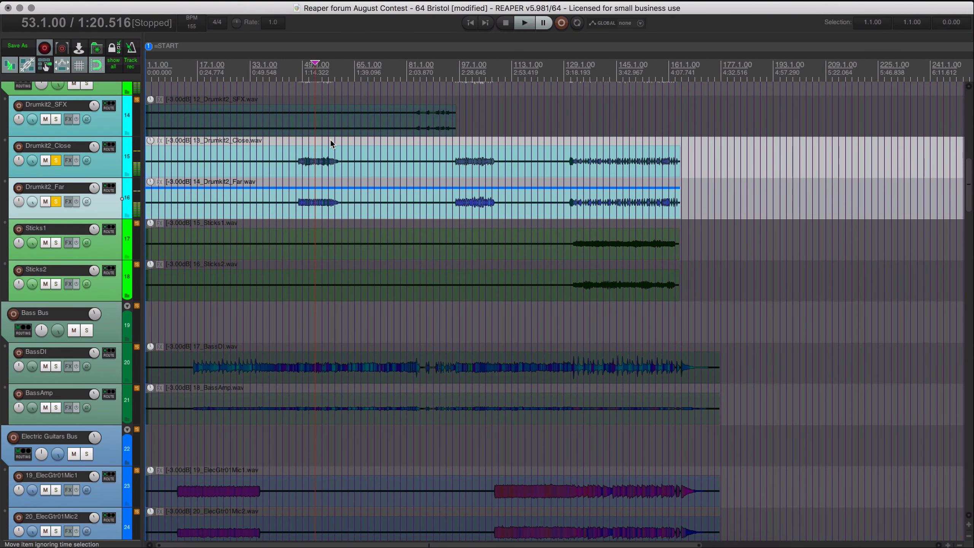
{"action": "key", "text": "alt+F6"}
Solo Drumkit2_SFX, audition it from bar 91, and clear the solo.
{"action": "left_click", "coordinate": [57, 120]}
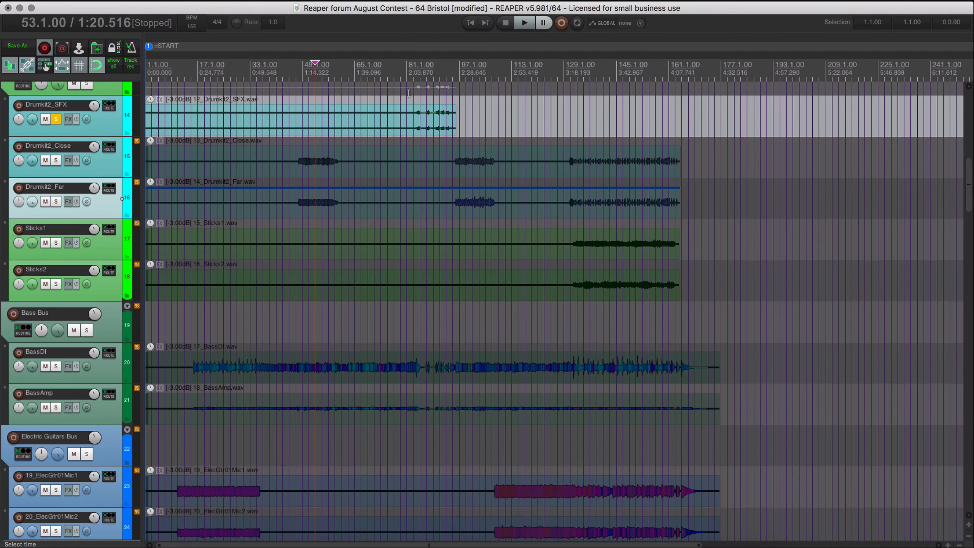
{"action": "left_click", "coordinate": [441, 75]}
{"action": "key", "text": "space"}
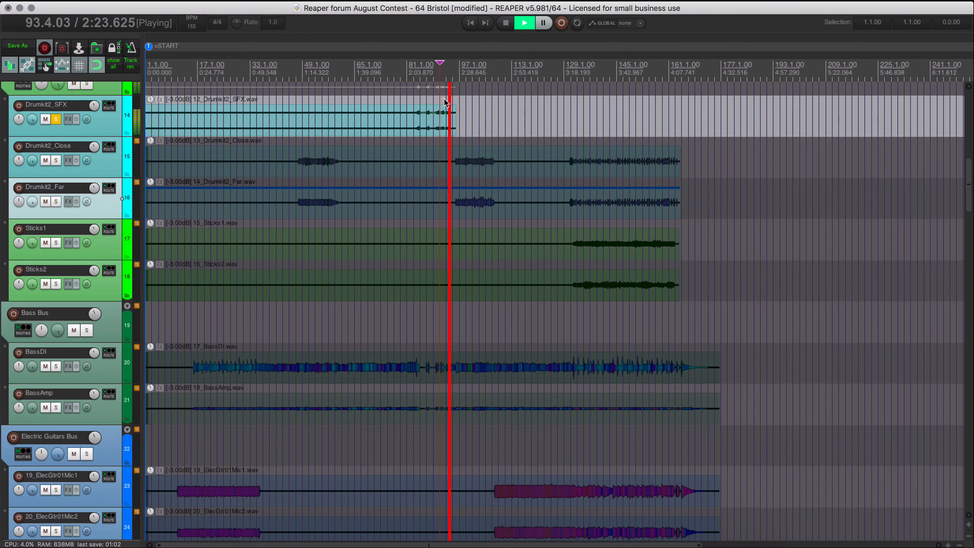
{"action": "key", "text": "space"}
{"action": "key", "text": "F6"}
{"action": "scroll", "coordinate": [292, 276], "scroll_direction": "up", "scroll_amount": 15}
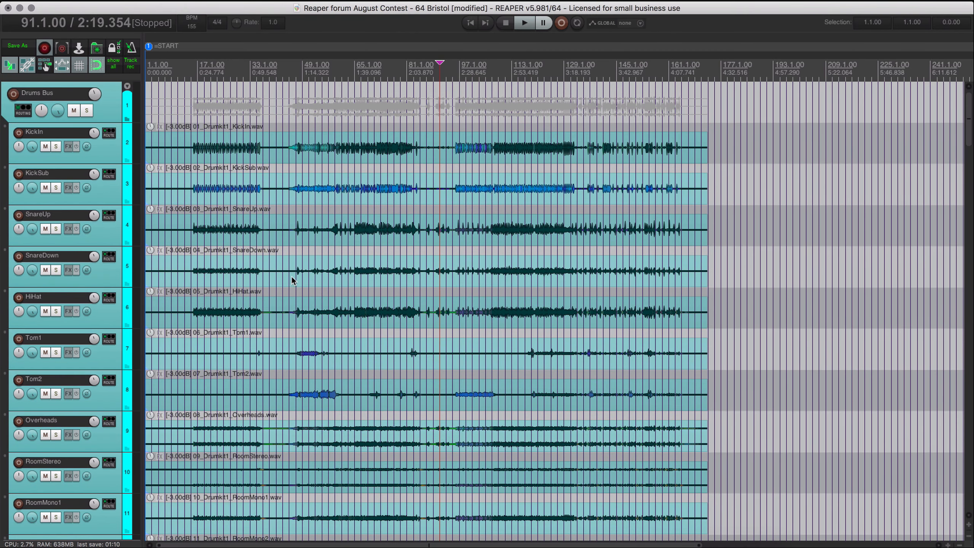
{"action": "scroll", "coordinate": [99, 259], "scroll_direction": "down", "scroll_amount": 20}
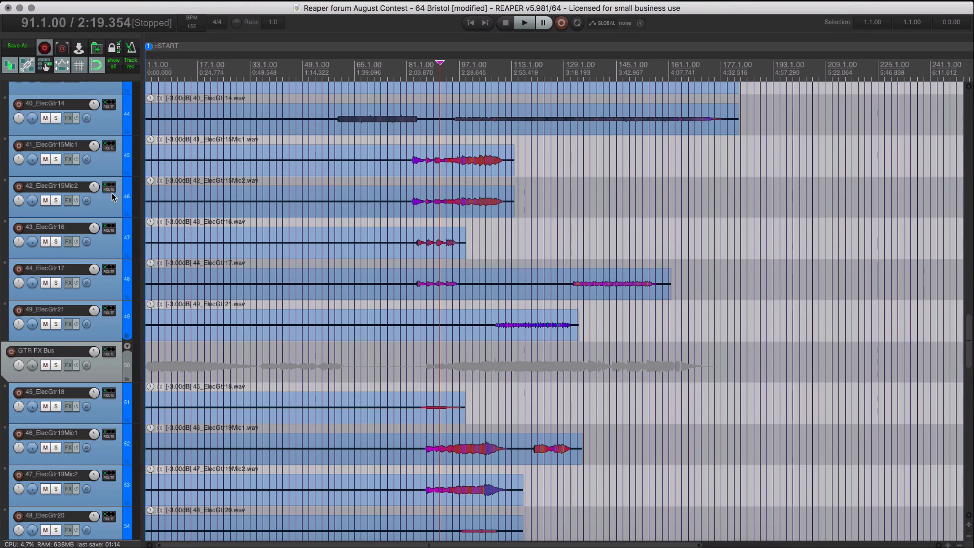
{"action": "scroll", "coordinate": [120, 194], "scroll_direction": "up", "scroll_amount": 8}
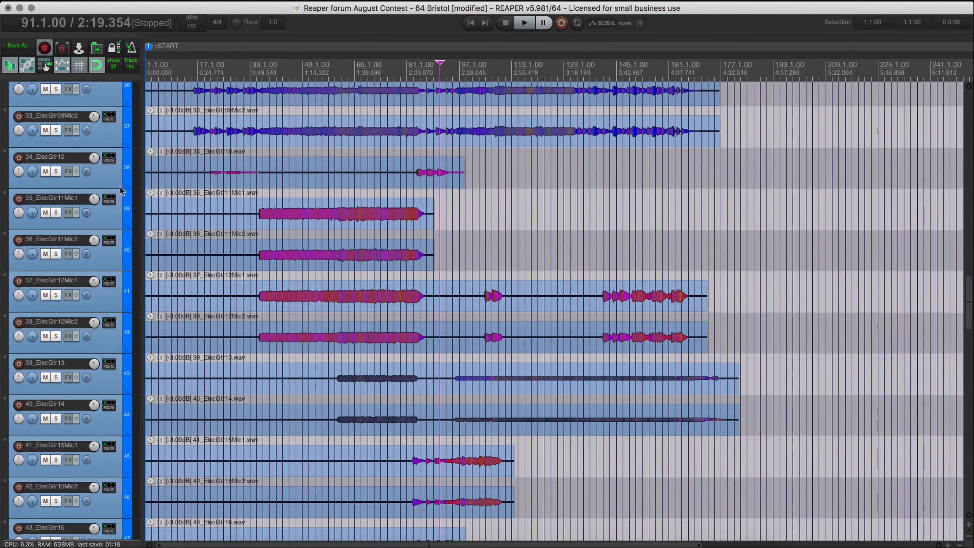
{"action": "double_click", "coordinate": [32, 120]}
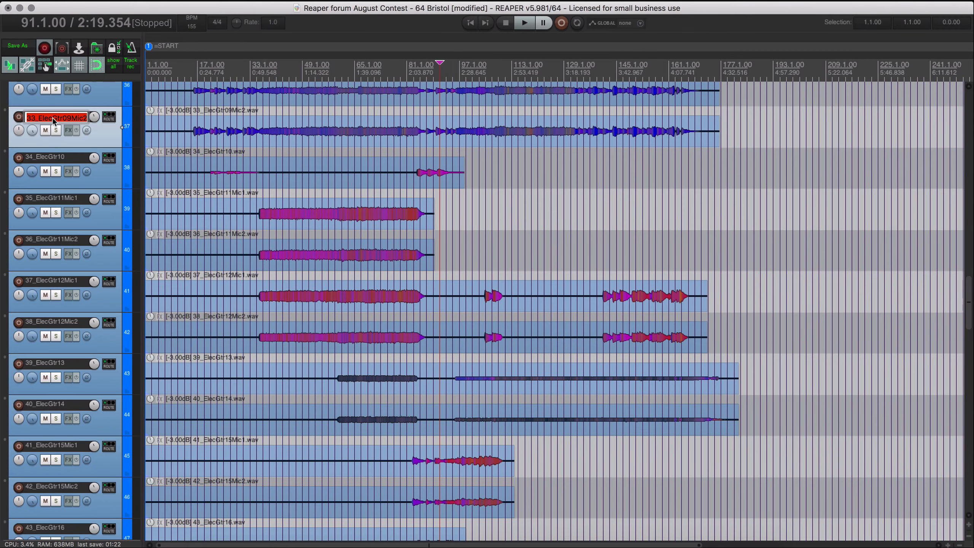
{"action": "scroll", "coordinate": [74, 119], "scroll_direction": "right", "scroll_amount": 3}
{"action": "scroll", "coordinate": [74, 120], "scroll_direction": "left", "scroll_amount": 3}
{"action": "left_click", "coordinate": [103, 136]}
{"action": "key", "text": "Return"}
{"action": "left_click", "coordinate": [133, 118]}
Select the run of electric guitar tracks down to 49_ElecGtr21, the last one above the GTR FX Bus.
{"action": "scroll", "coordinate": [147, 121], "scroll_direction": "up", "scroll_amount": 7}
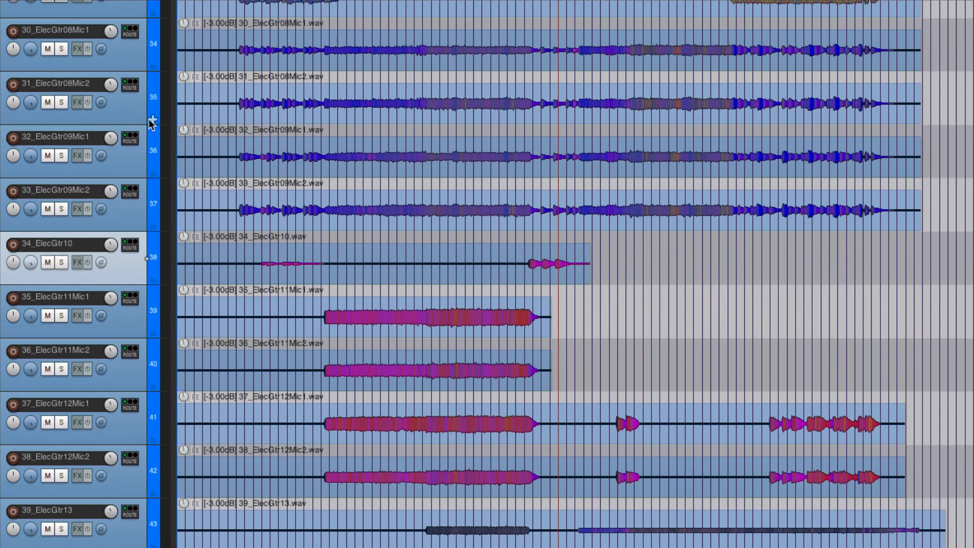
{"action": "scroll", "coordinate": [149, 119], "scroll_direction": "up", "scroll_amount": 5}
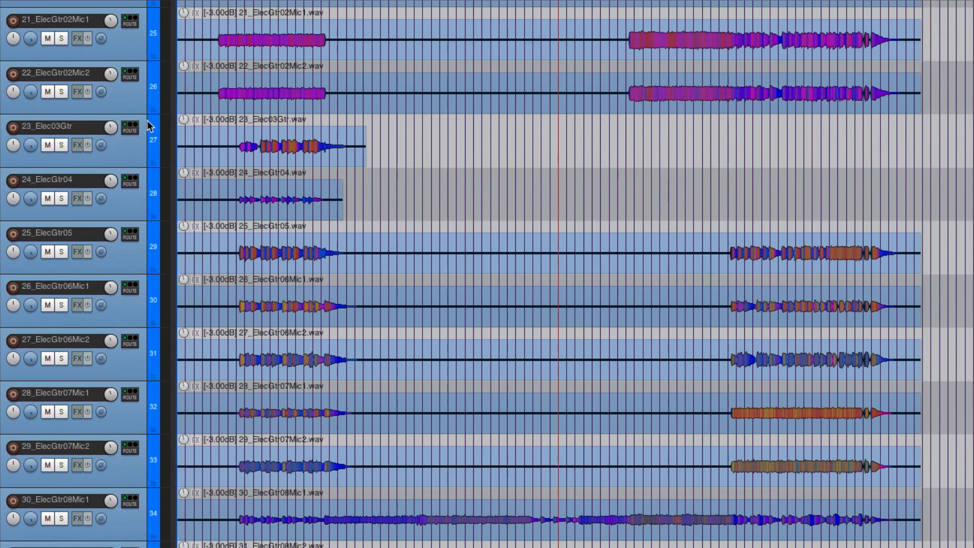
{"action": "scroll", "coordinate": [147, 125], "scroll_direction": "up", "scroll_amount": 10}
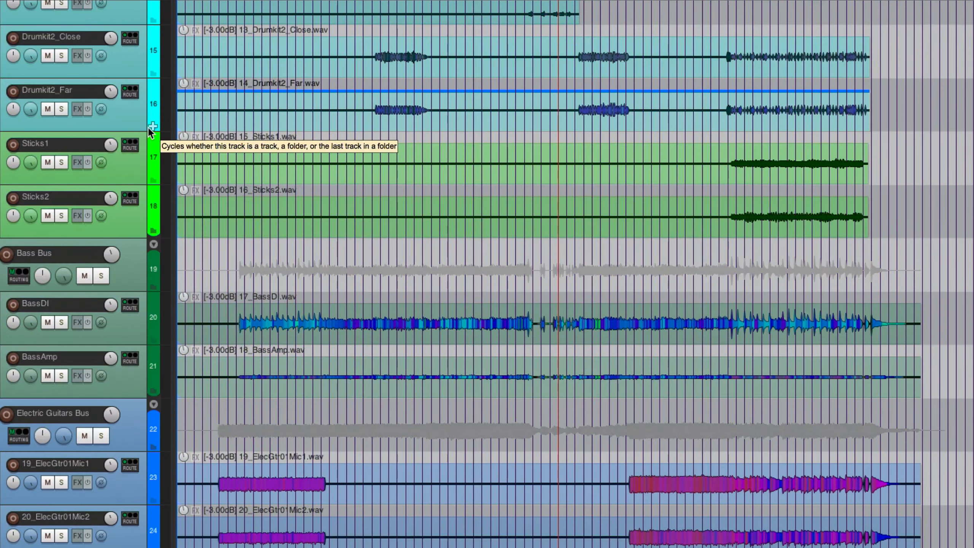
{"action": "scroll", "coordinate": [149, 129], "scroll_direction": "down", "scroll_amount": 7}
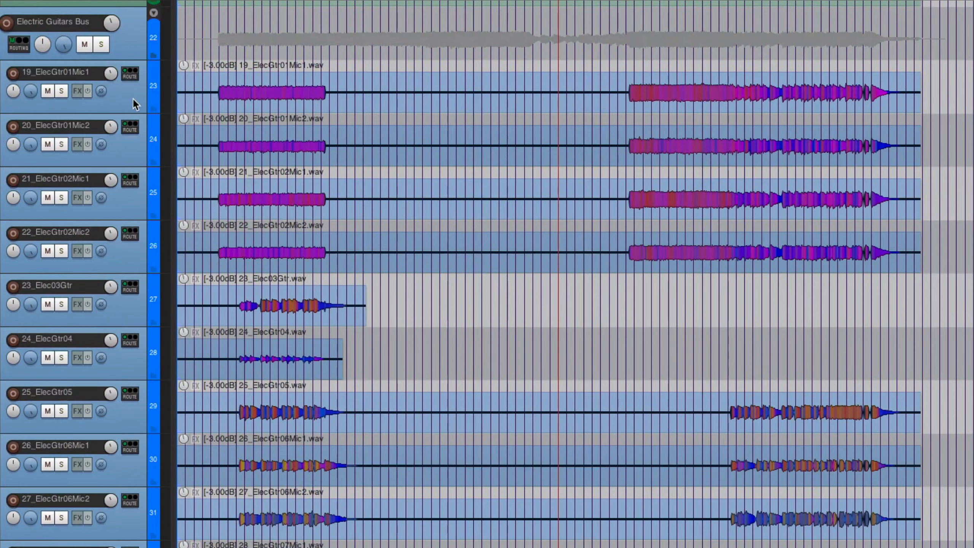
{"action": "scroll", "coordinate": [173, 118], "scroll_direction": "down", "scroll_amount": 5}
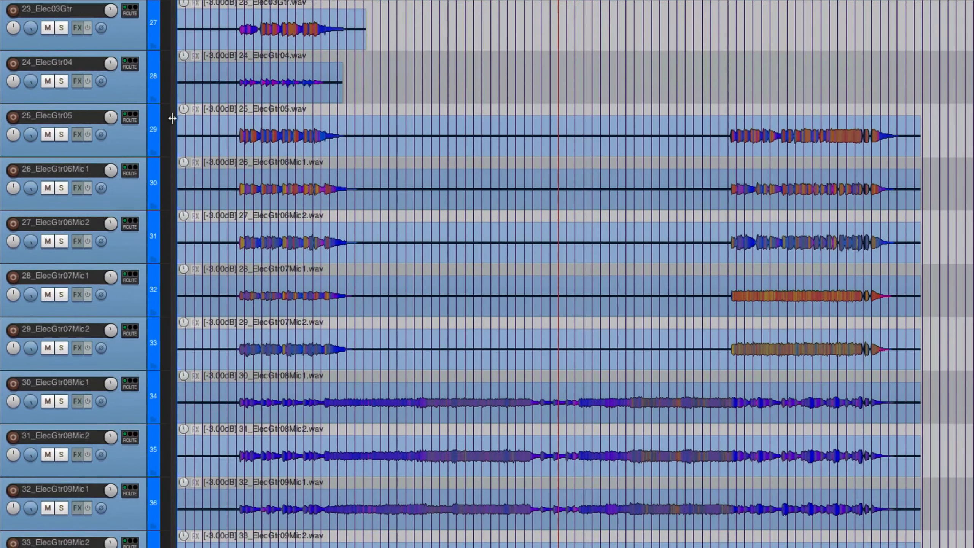
{"action": "scroll", "coordinate": [172, 119], "scroll_direction": "down", "scroll_amount": 18}
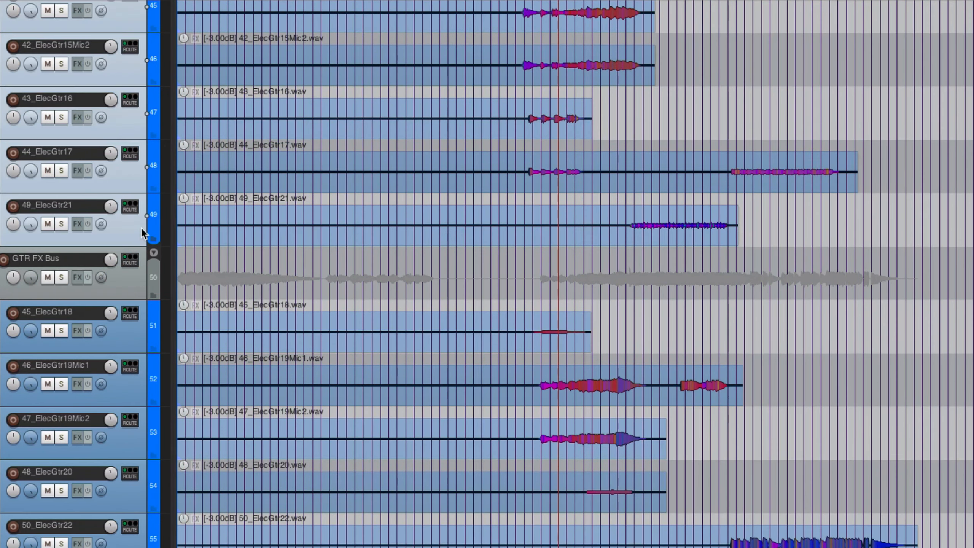
Find "track-item" in the action list and run the script amagalma_Track-Item Name Manipulation.lua.
{"action": "key", "text": "question"}
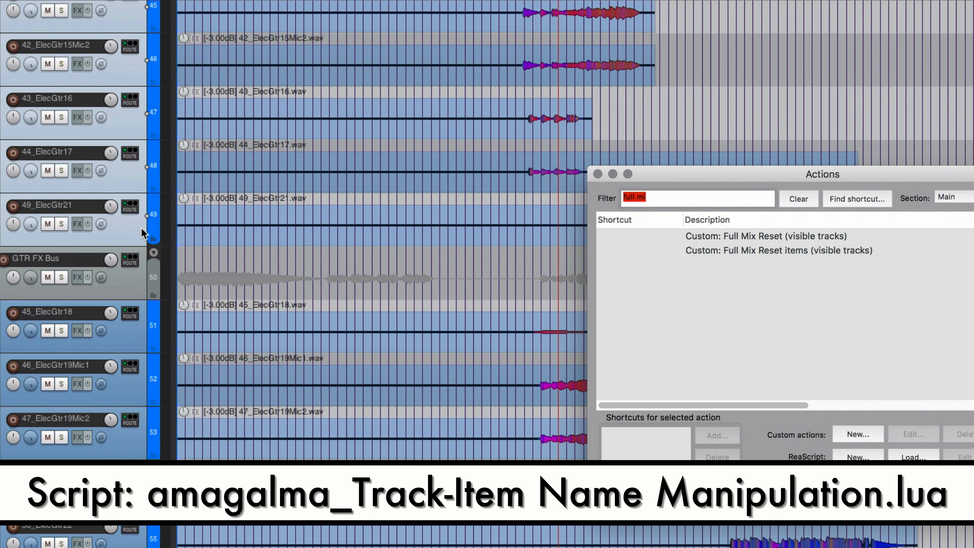
{"action": "type", "text": "track-it"}
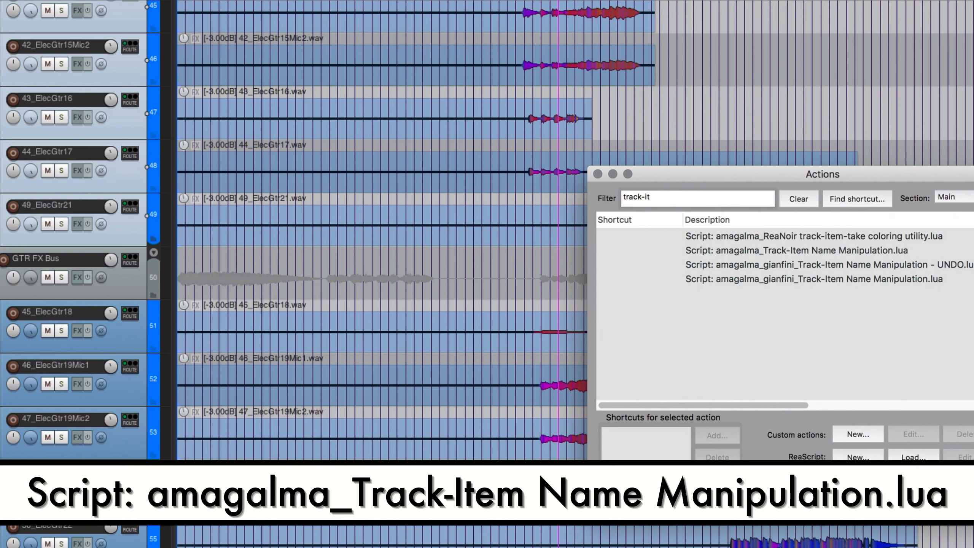
{"action": "type", "text": "em"}
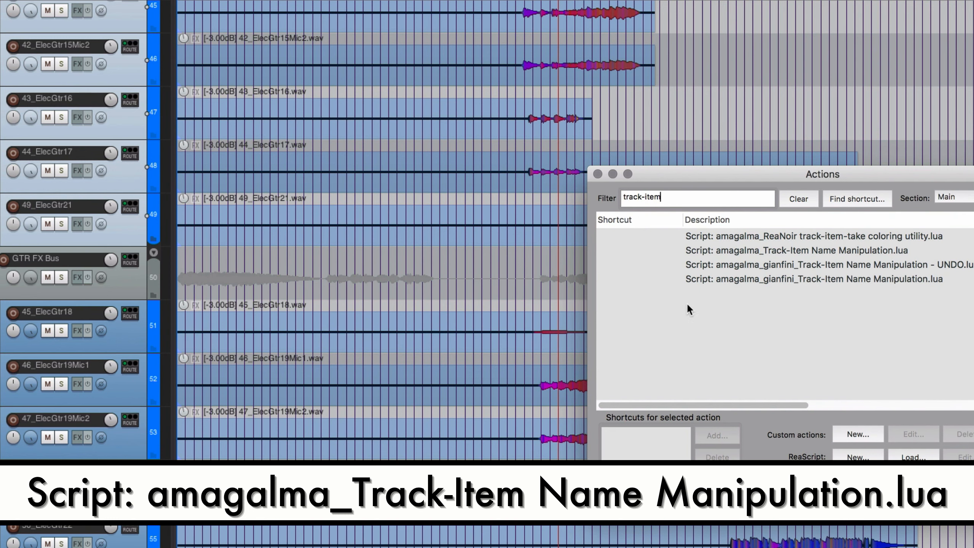
{"action": "left_click", "coordinate": [859, 249]}
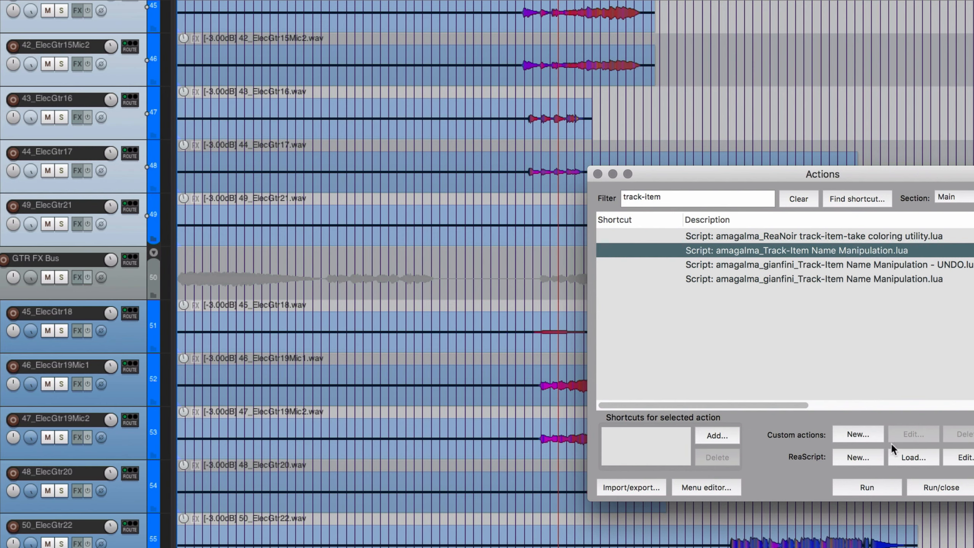
{"action": "left_click", "coordinate": [881, 486]}
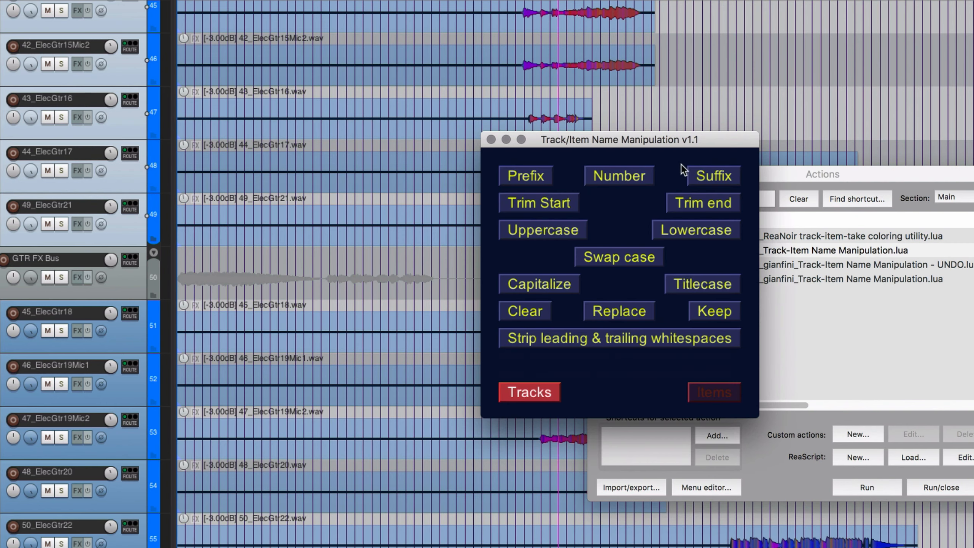
Trim 3 characters from the start of the names of the selected electric guitar tracks.
{"action": "left_click", "coordinate": [546, 204]}
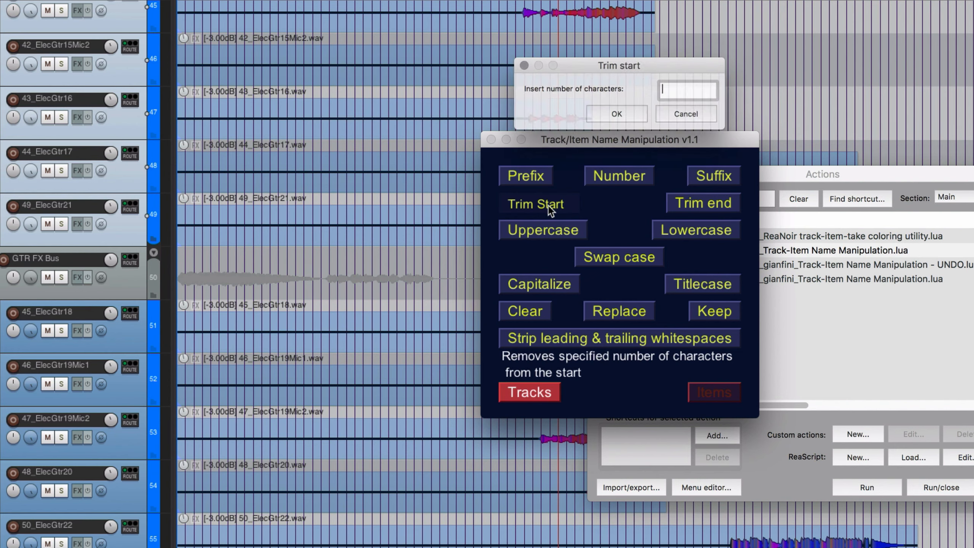
{"action": "type", "text": "3"}
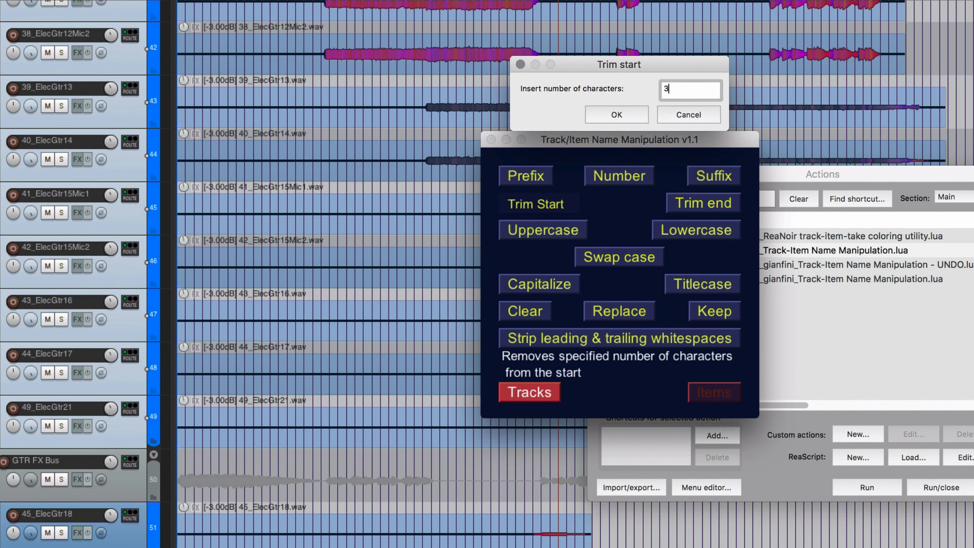
{"action": "left_click", "coordinate": [617, 115]}
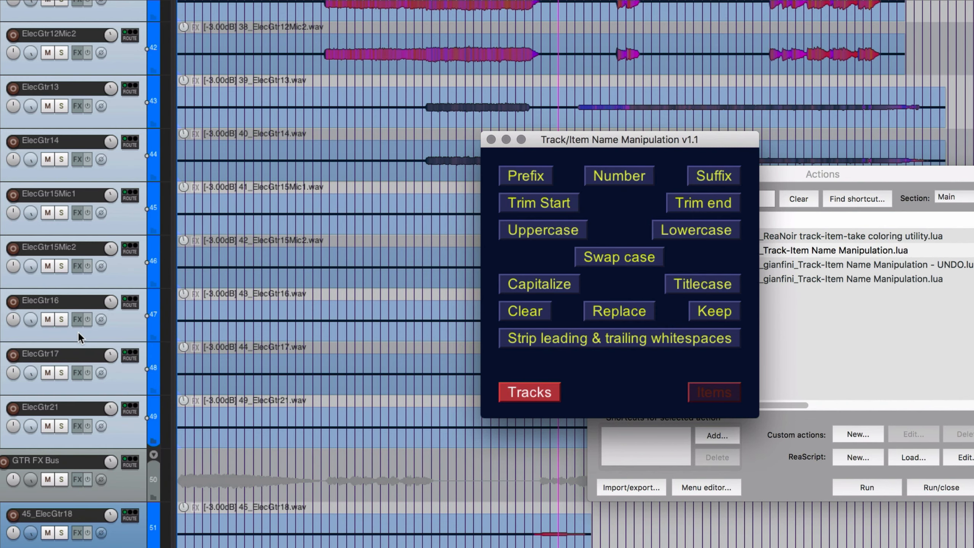
Select the guitar tracks from 45_ElecGtr18 to 58_ElecGtrSFX06Mic2 and trim 3 characters from the start of their names.
{"action": "scroll", "coordinate": [272, 333], "scroll_direction": "down", "scroll_amount": 5}
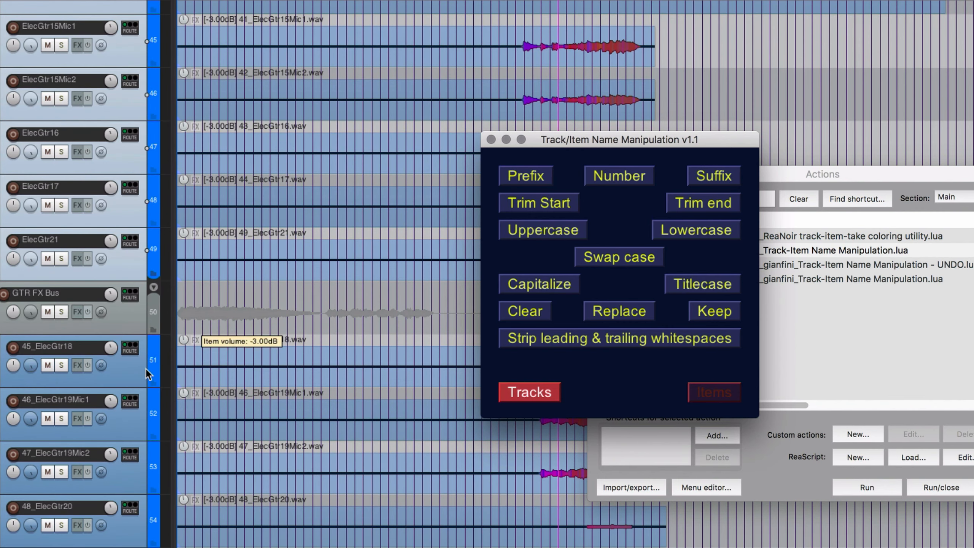
{"action": "scroll", "coordinate": [307, 348], "scroll_direction": "down", "scroll_amount": 15}
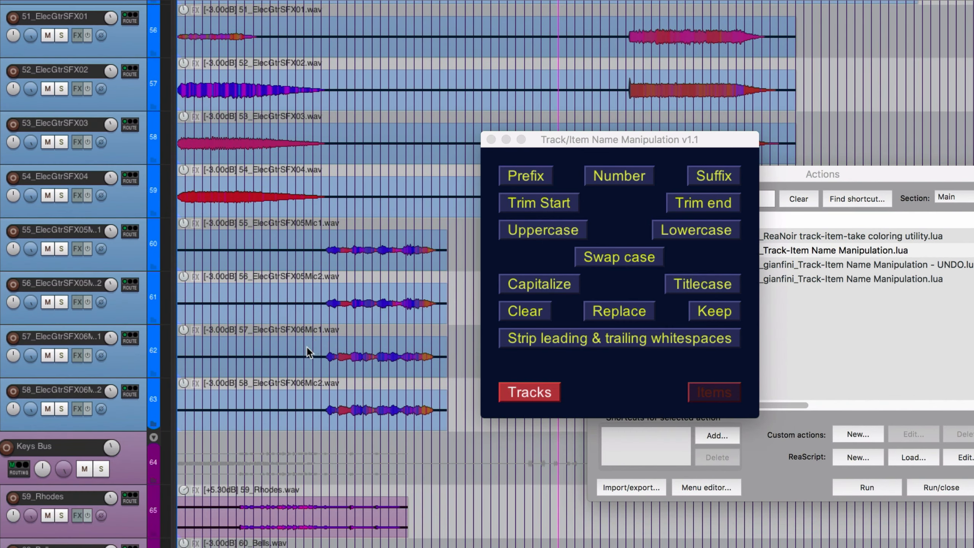
{"action": "left_click", "coordinate": [548, 202]}
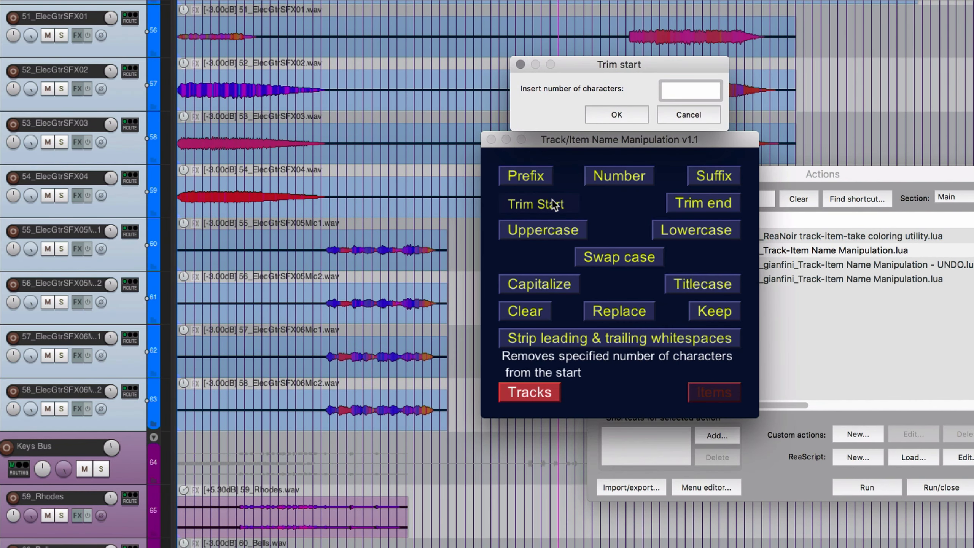
{"action": "type", "text": "3"}
{"action": "left_click", "coordinate": [616, 115]}
Select the Keys Bus child tracks from 59_Rhodes to 66_SFX5 and trim 3 characters from the start of their names.
{"action": "scroll", "coordinate": [149, 361], "scroll_direction": "down", "scroll_amount": 5}
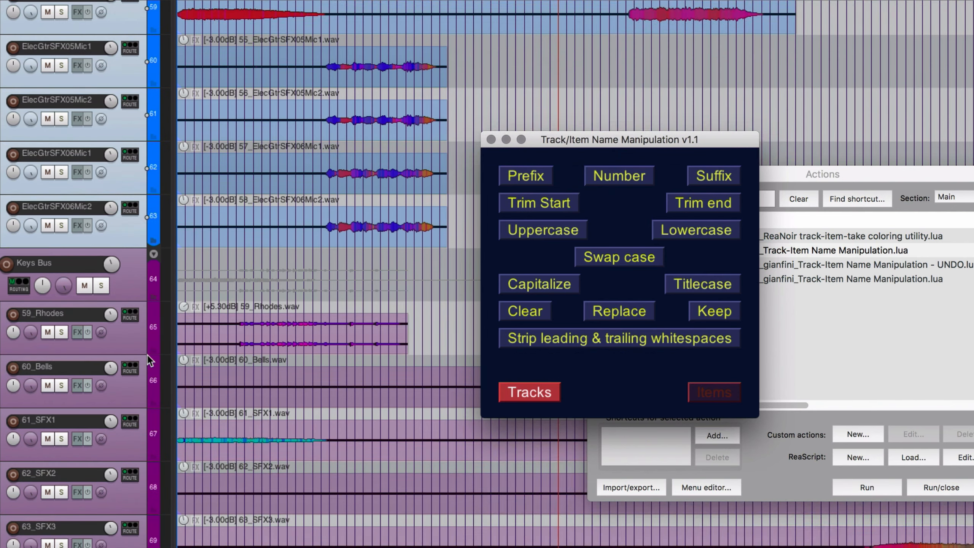
{"action": "scroll", "coordinate": [148, 354], "scroll_direction": "down", "scroll_amount": 2}
{"action": "left_click", "coordinate": [111, 284]}
{"action": "scroll", "coordinate": [131, 345], "scroll_direction": "down", "scroll_amount": 12}
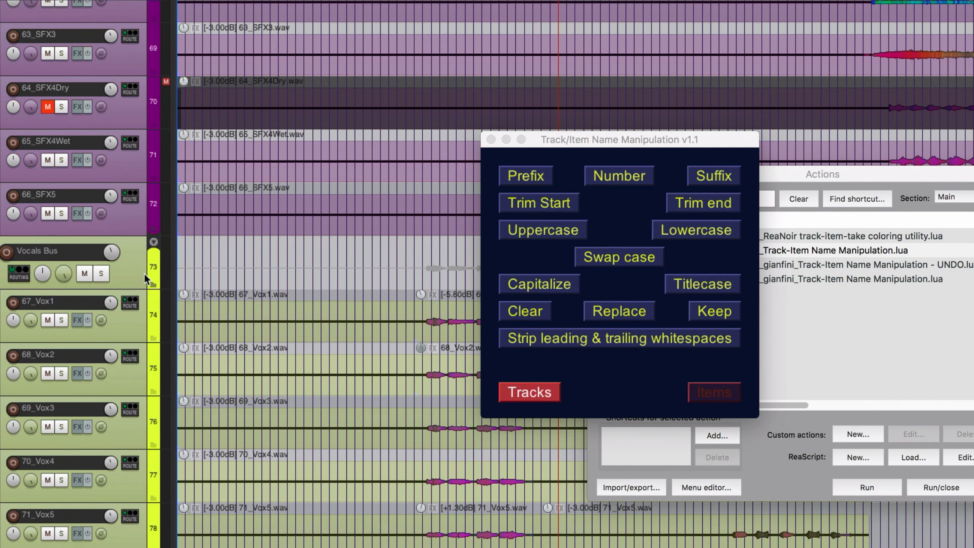
{"action": "left_click", "coordinate": [133, 222], "text": "shift"}
{"action": "left_click", "coordinate": [527, 205]}
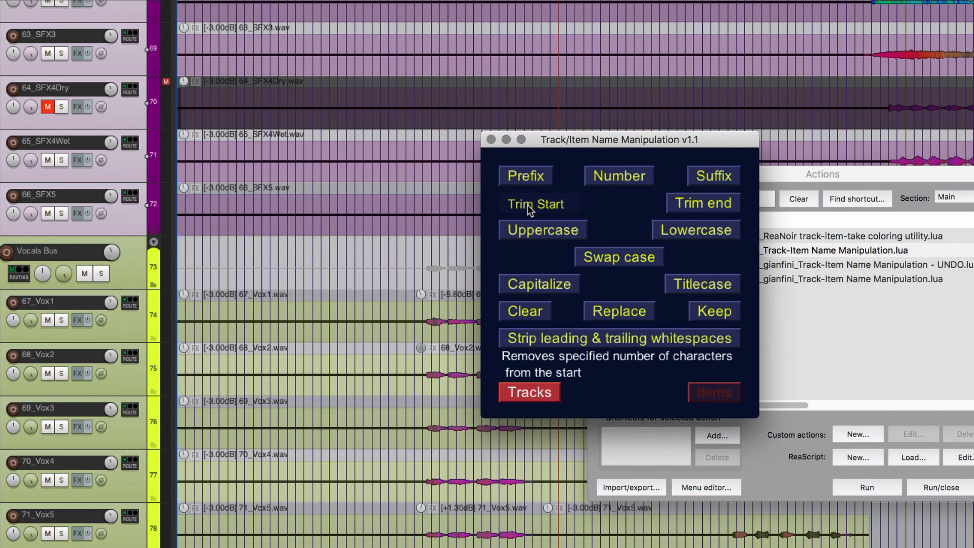
{"action": "type", "text": "3"}
{"action": "left_click", "coordinate": [618, 113]}
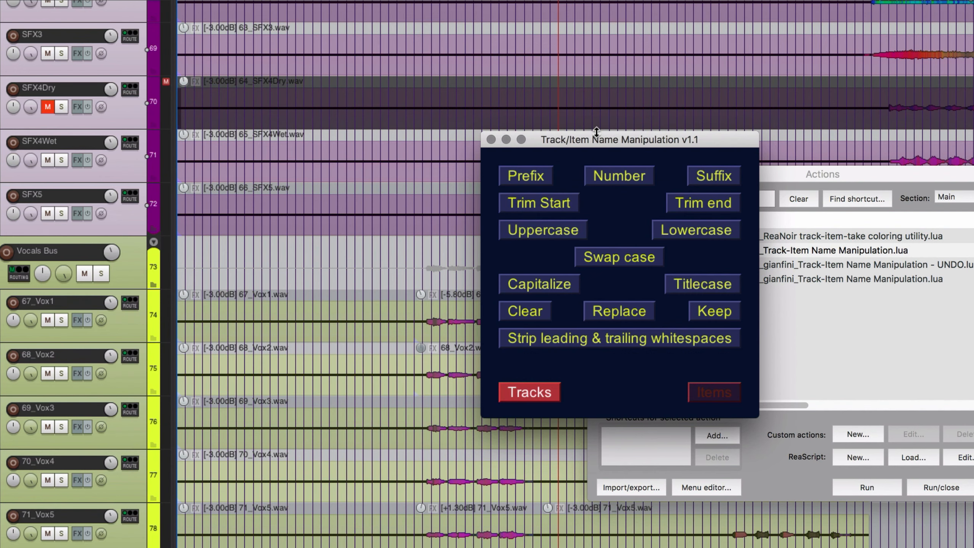
Select the vocal tracks 67_Vox1 to 72_Vox6 and trim 3 characters from the start of their names.
{"action": "left_click", "coordinate": [125, 321]}
{"action": "scroll", "coordinate": [125, 346], "scroll_direction": "down", "scroll_amount": 3}
{"action": "left_click", "coordinate": [124, 506], "text": "shift"}
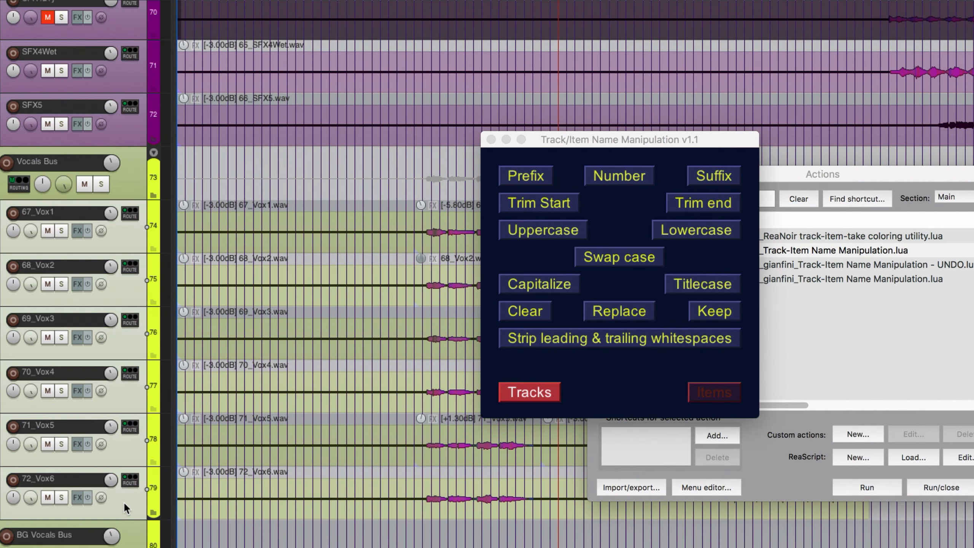
{"action": "left_click", "coordinate": [536, 200]}
{"action": "type", "text": "3"}
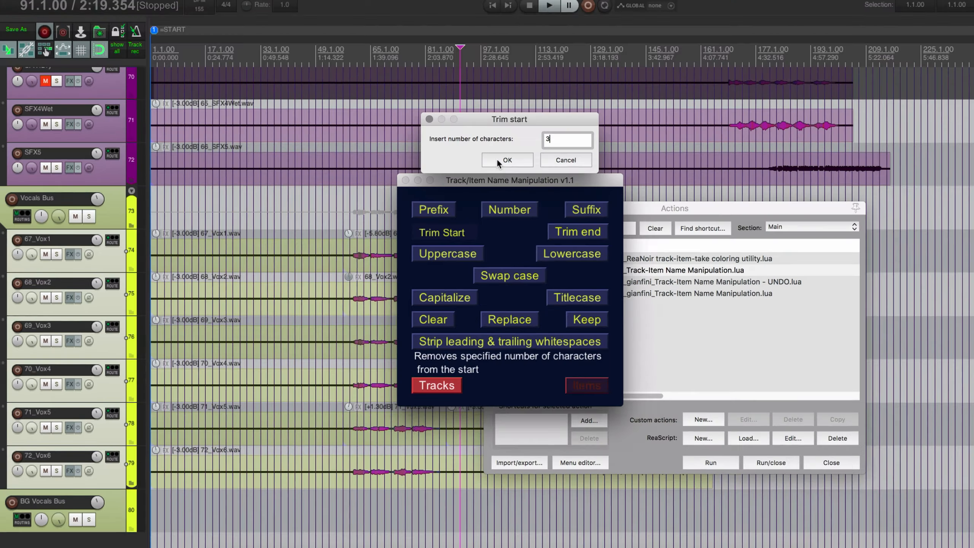
{"action": "left_click", "coordinate": [617, 115]}
Remove the BG Vocals Bus track, and close the name manipulation and Actions windows.
{"action": "scroll", "coordinate": [108, 347], "scroll_direction": "down", "scroll_amount": 1}
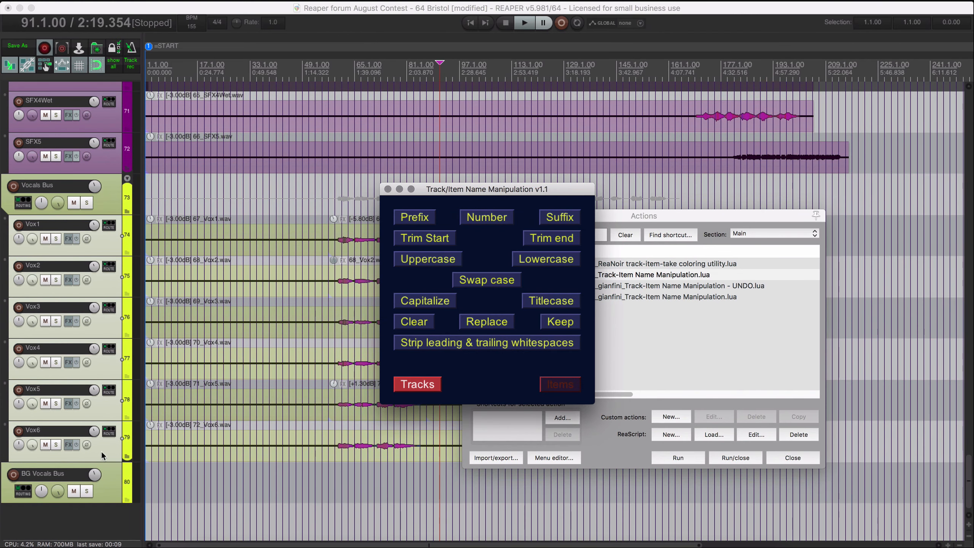
{"action": "left_click", "coordinate": [115, 490]}
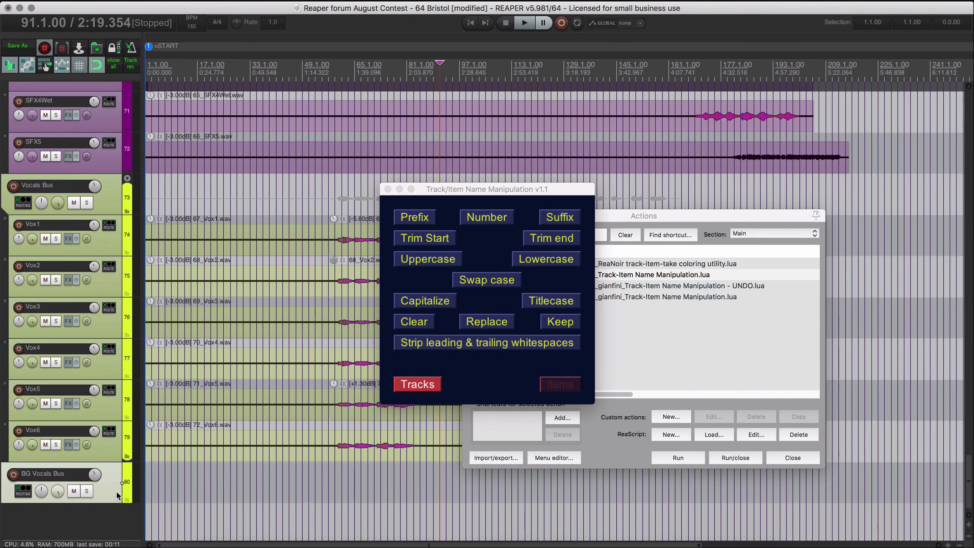
{"action": "scroll", "coordinate": [116, 491], "scroll_direction": "up", "scroll_amount": 1}
{"action": "left_click", "coordinate": [388, 189]}
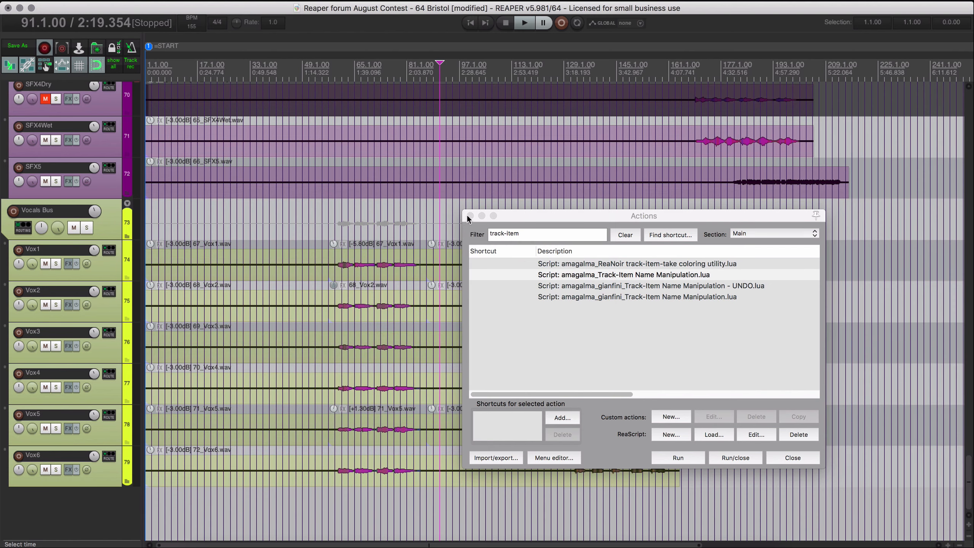
{"action": "left_click", "coordinate": [471, 216]}
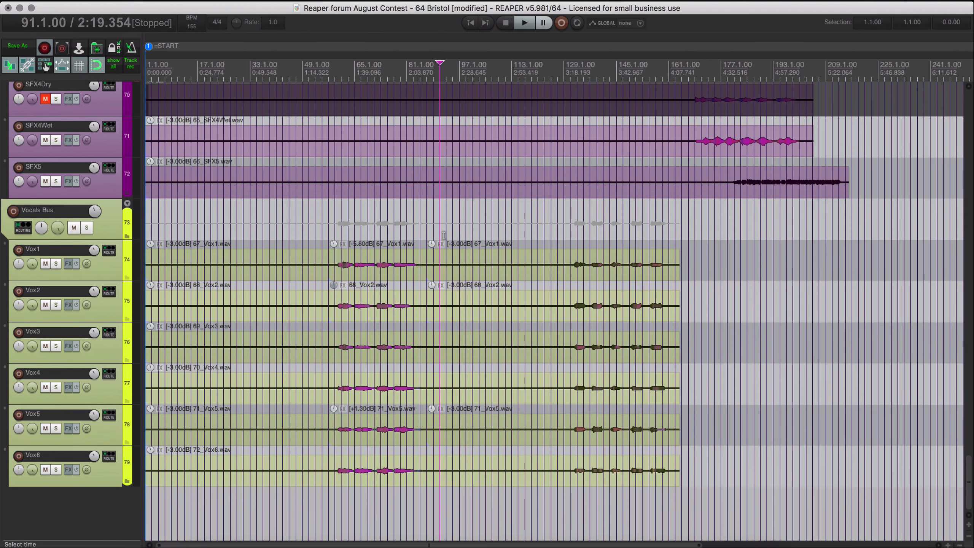
Solo ElecGtrSFX05Mic1 and ElecGtrSFX05Mic2, audition them from bar 39, and clear their solo.
{"action": "scroll", "coordinate": [443, 235], "scroll_direction": "up", "scroll_amount": 15}
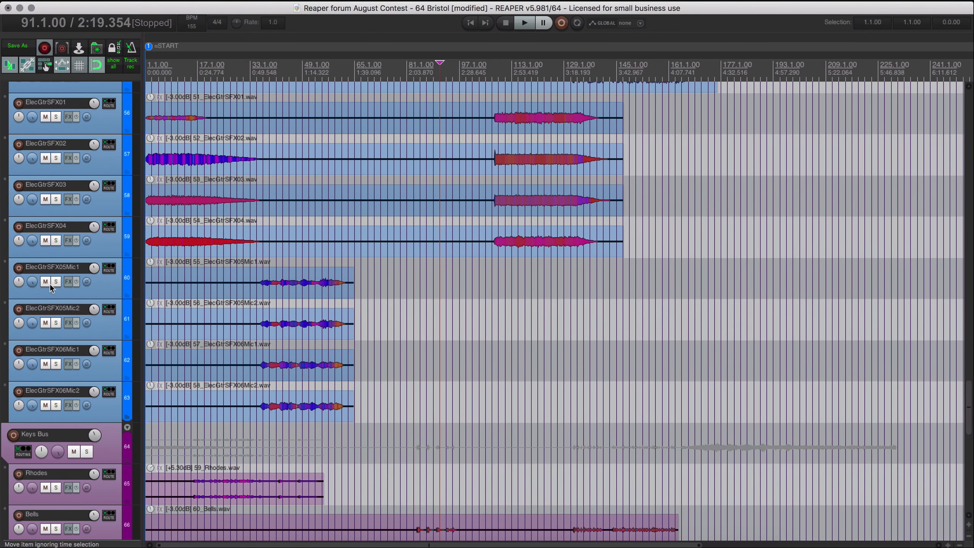
{"action": "left_click_drag", "start_coordinate": [54, 280], "coordinate": [56, 323]}
{"action": "left_click", "coordinate": [270, 296]}
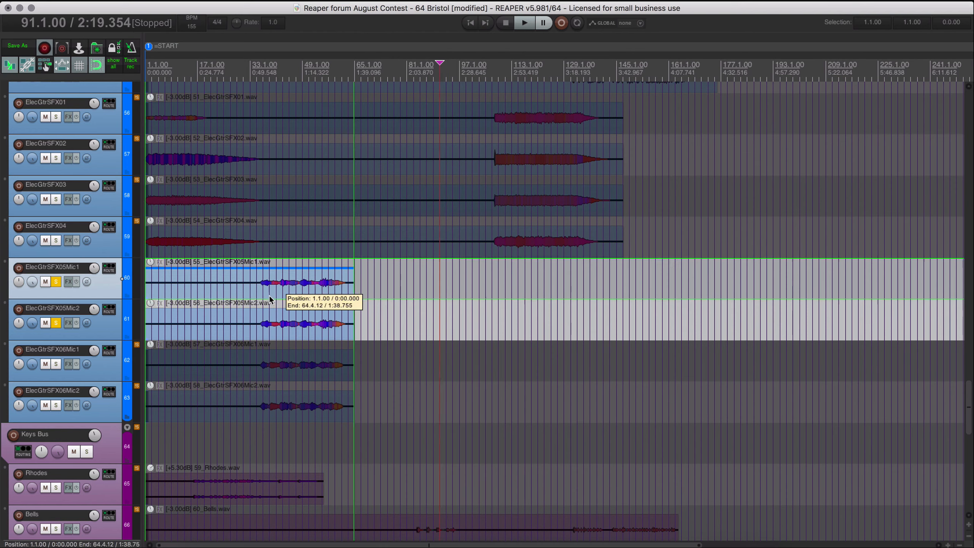
{"action": "key", "text": "space"}
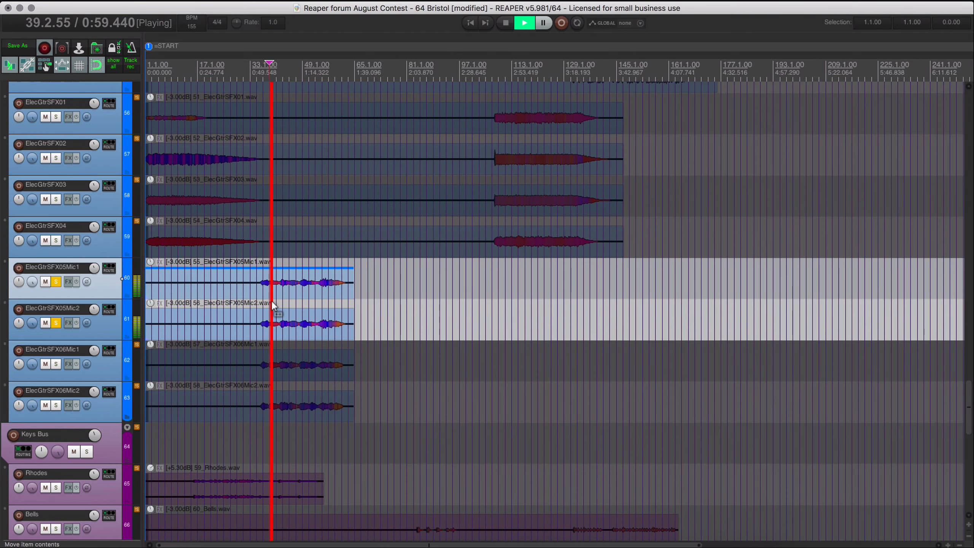
{"action": "scroll", "coordinate": [271, 300], "scroll_direction": "up", "scroll_amount": 3}
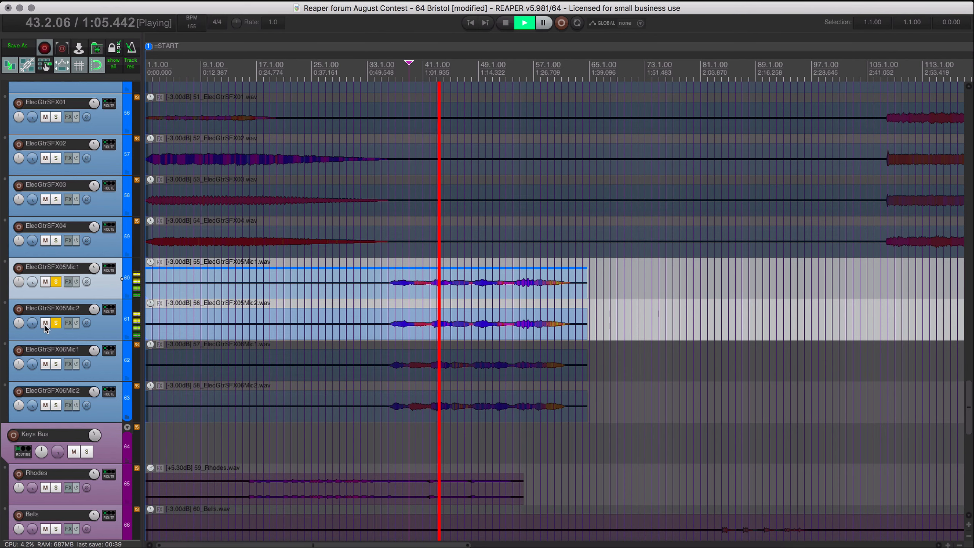
{"action": "key", "text": "space"}
{"action": "left_click", "coordinate": [56, 322]}
{"action": "left_click", "coordinate": [56, 281]}
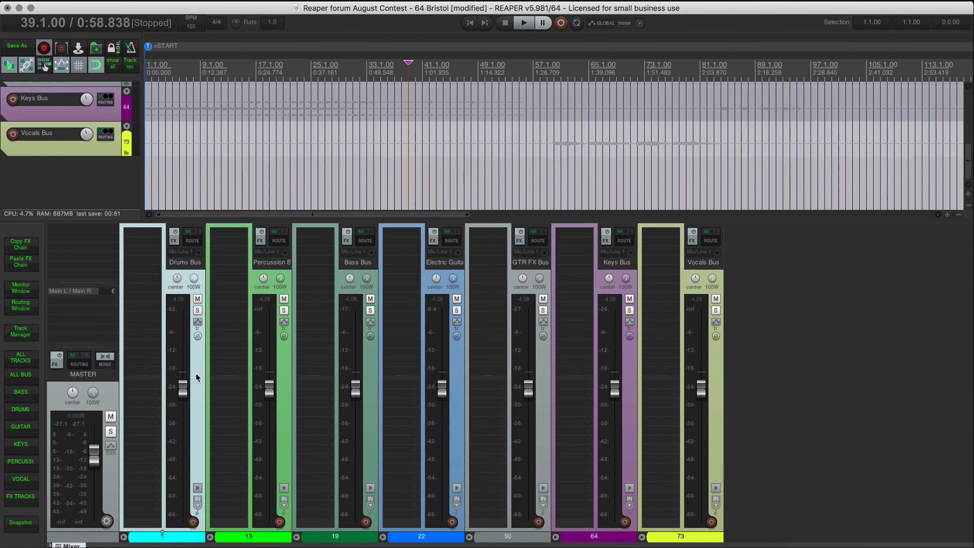
Select all the bus tracks from Drums Bus to Vocals Bus in the mixer and lower their faders together.
{"action": "left_click", "coordinate": [195, 374]}
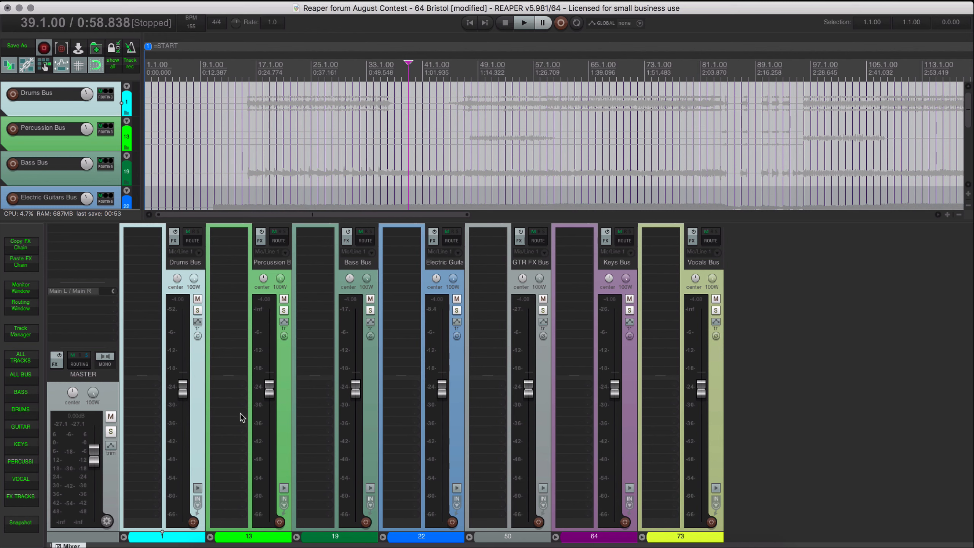
{"action": "left_click", "coordinate": [216, 415]}
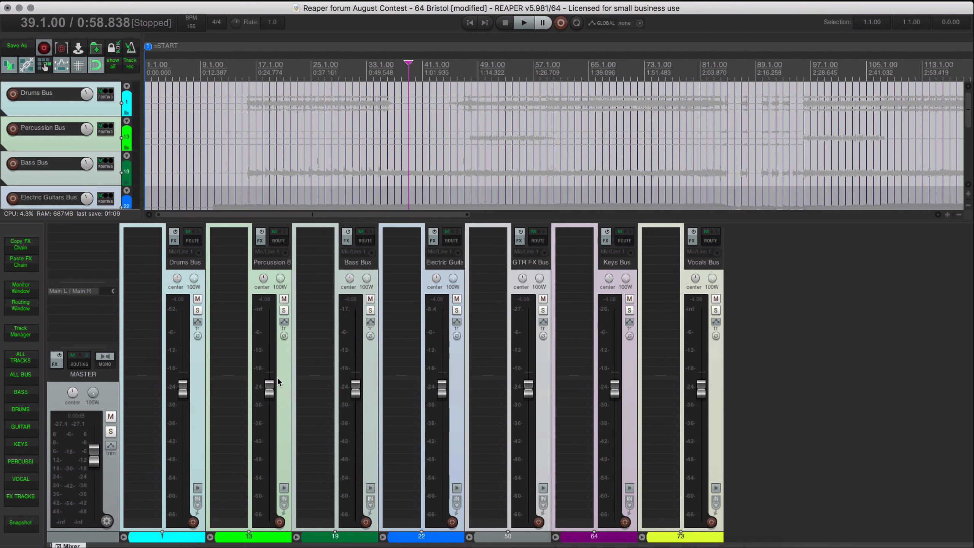
{"action": "scroll", "coordinate": [275, 378], "scroll_direction": "down", "scroll_amount": 6}
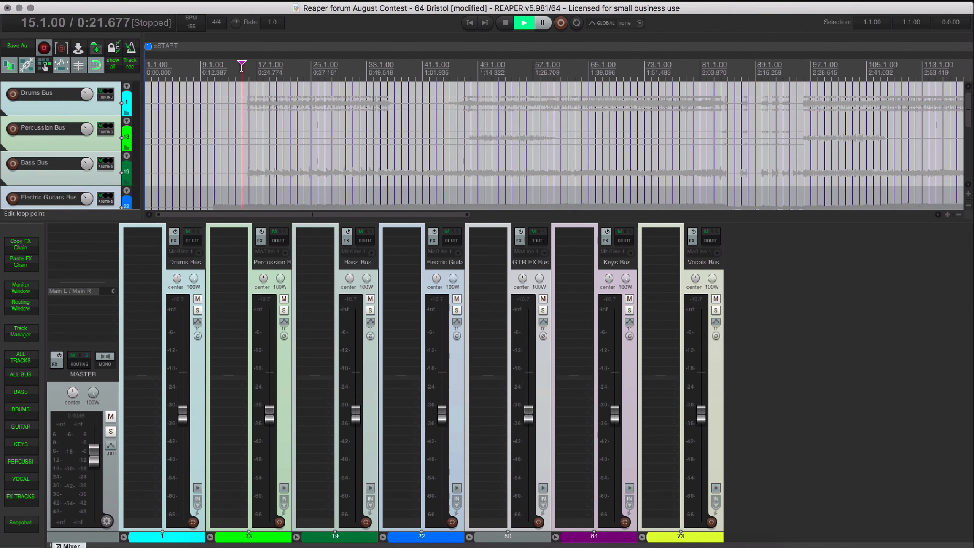
Play the song from bar 15 and balance the bus faders, raising drums, percussion, bass, guitar FX and keys above the Electric Guitars Bus.
{"action": "key", "text": "space"}
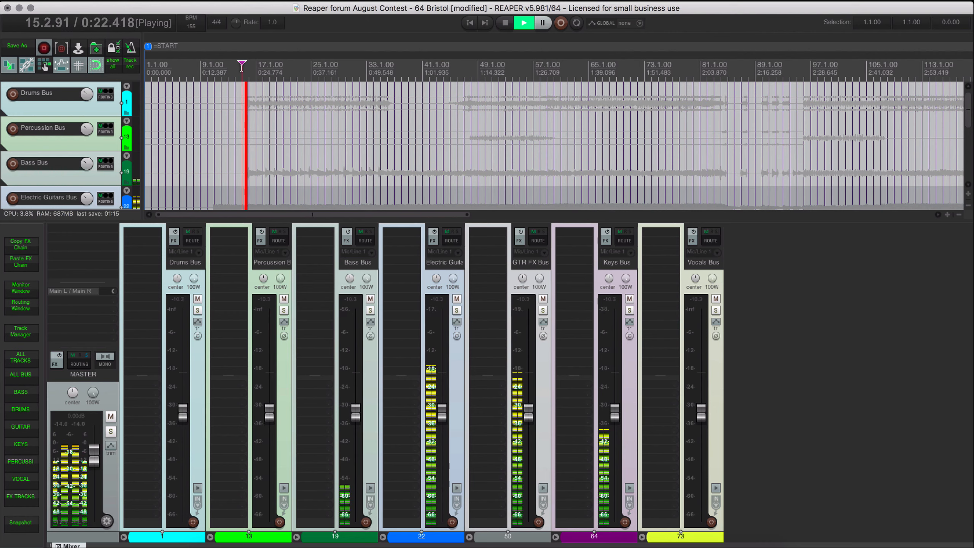
{"action": "left_click", "coordinate": [453, 385]}
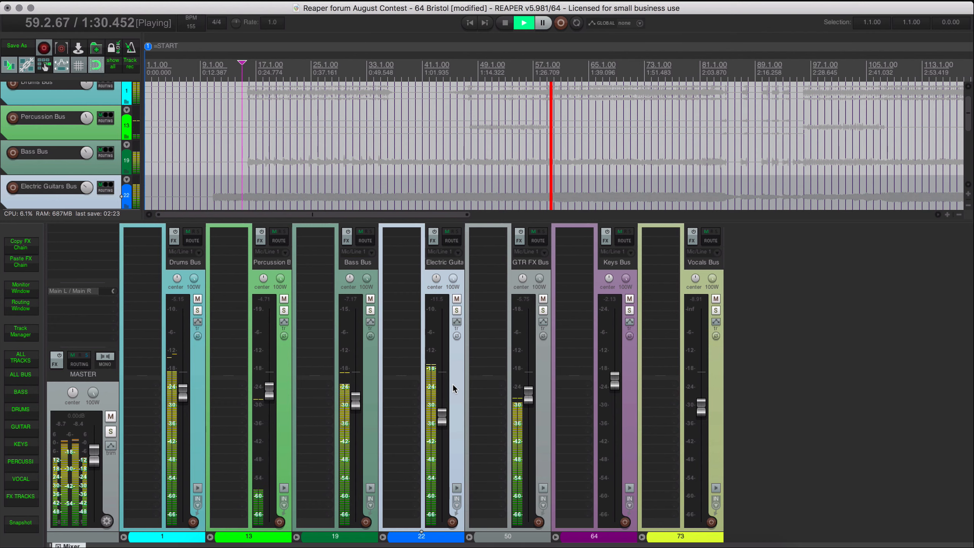
Lower the RoomMono2 fader among the drum tracks, raise the Vocals Bus slightly in the bus-only mixer, and stop playback.
{"action": "left_click", "coordinate": [20, 409]}
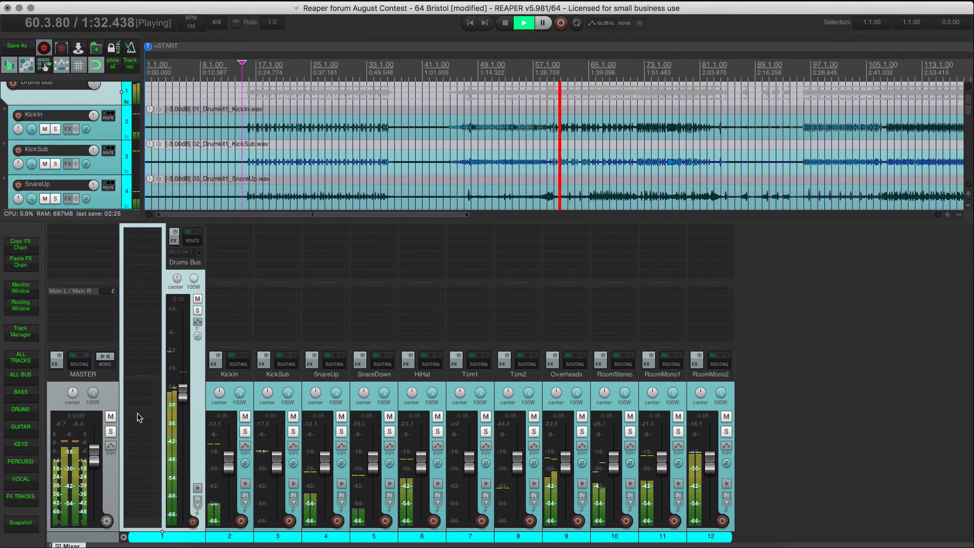
{"action": "left_click_drag", "start_coordinate": [710, 459], "coordinate": [710, 481]}
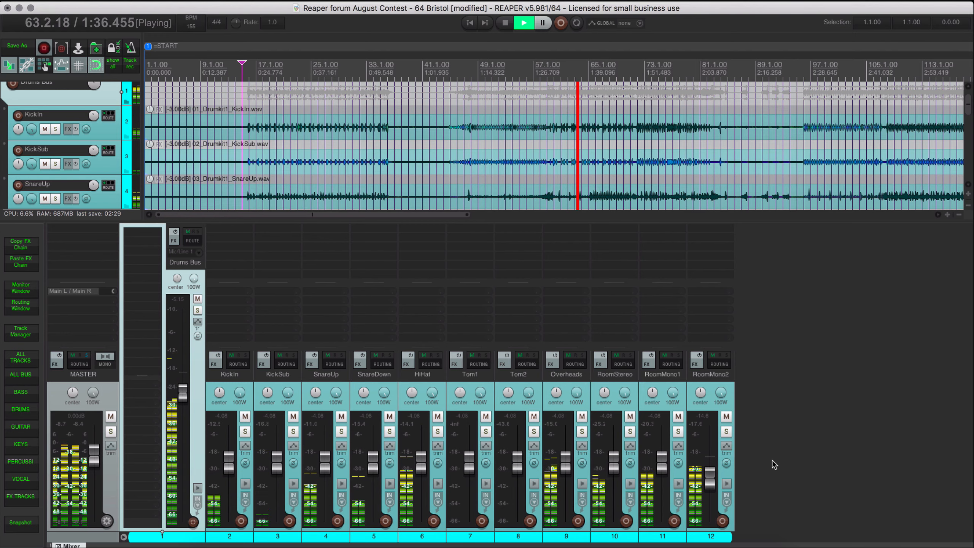
{"action": "left_click", "coordinate": [20, 374]}
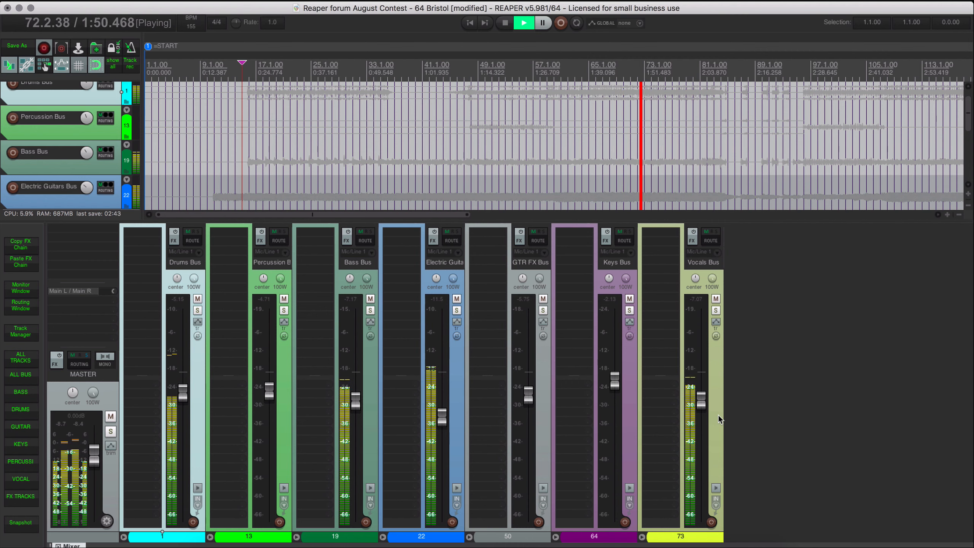
{"action": "key", "text": "space"}
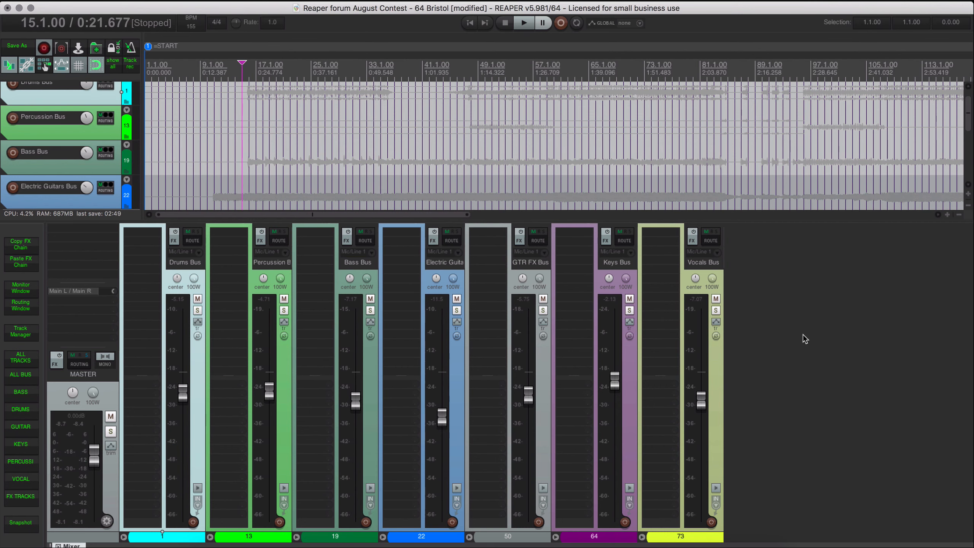
Hide the mixer and examine the arrangement from the Vocals Bus up to the Electric Guitars Bus for tracks recorded with two mics.
{"action": "key", "text": "super+m"}
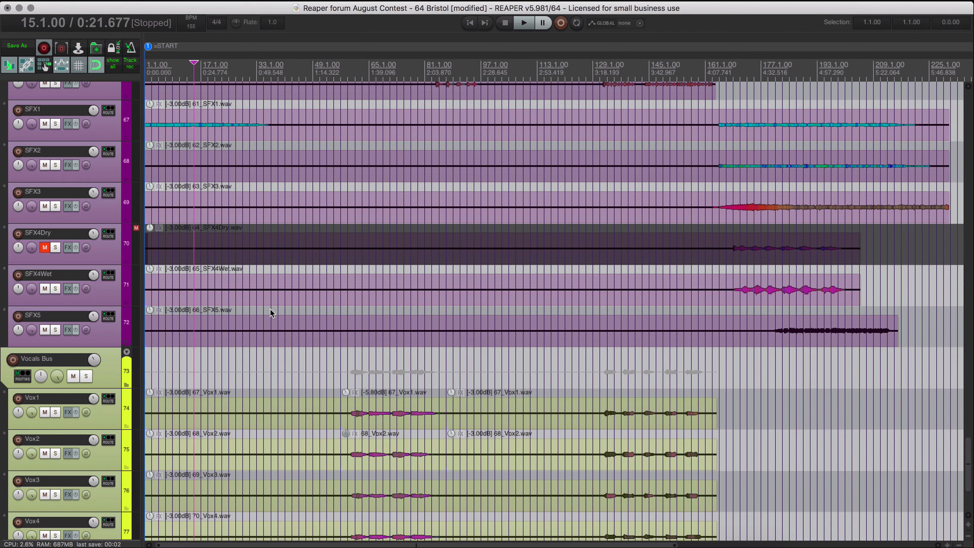
{"action": "scroll", "coordinate": [307, 321], "scroll_direction": "down", "scroll_amount": 3}
{"action": "scroll", "coordinate": [306, 322], "scroll_direction": "down", "scroll_amount": 4}
{"action": "scroll", "coordinate": [307, 320], "scroll_direction": "up", "scroll_amount": 20}
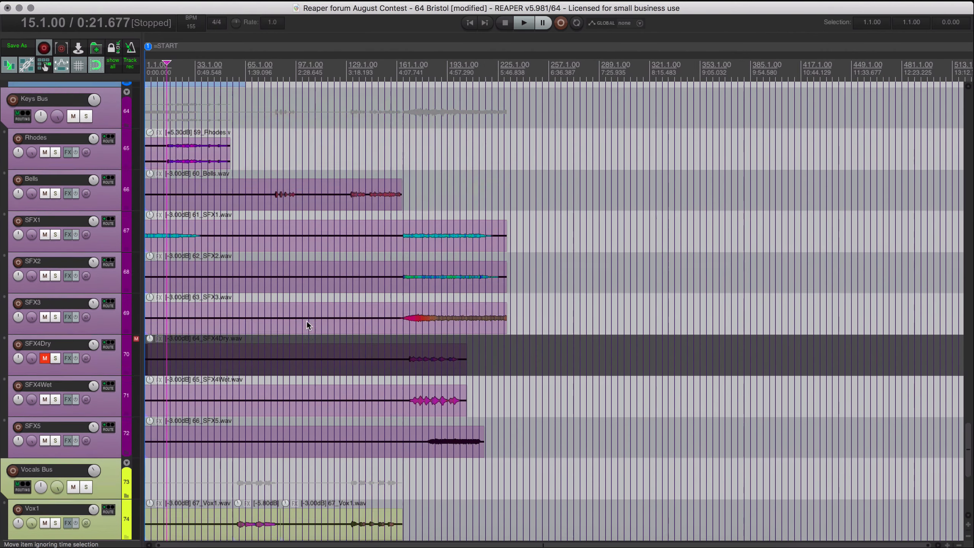
{"action": "scroll", "coordinate": [306, 319], "scroll_direction": "up", "scroll_amount": 10}
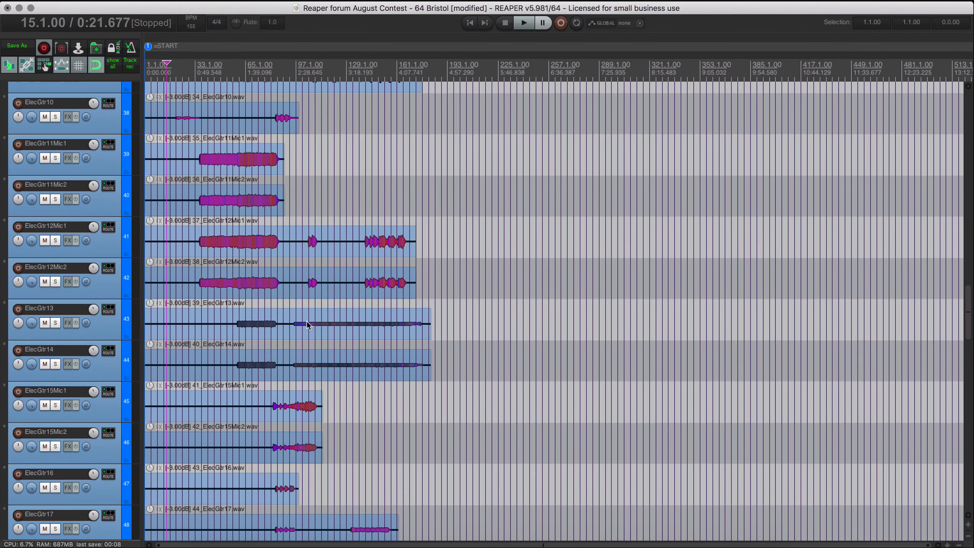
{"action": "scroll", "coordinate": [307, 322], "scroll_direction": "up", "scroll_amount": 8}
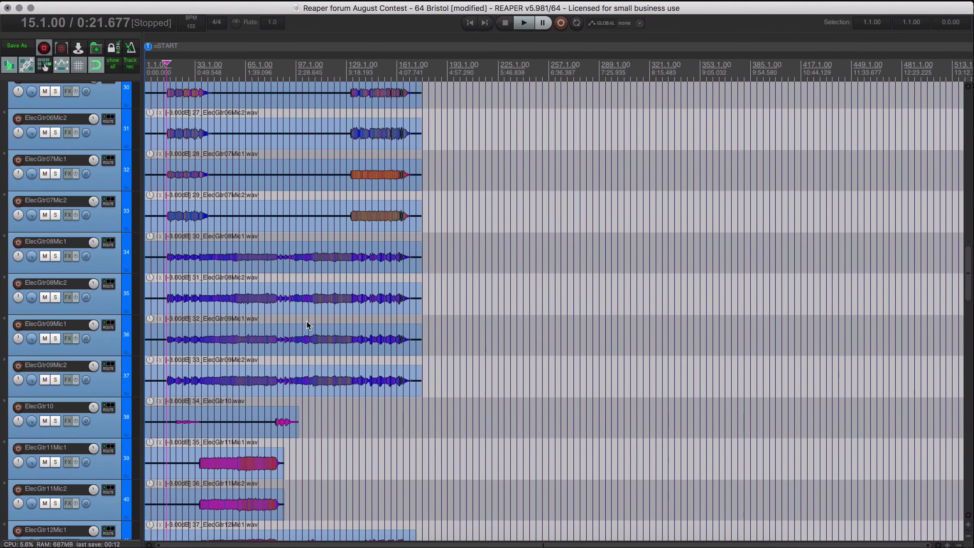
{"action": "scroll", "coordinate": [305, 319], "scroll_direction": "up", "scroll_amount": 4}
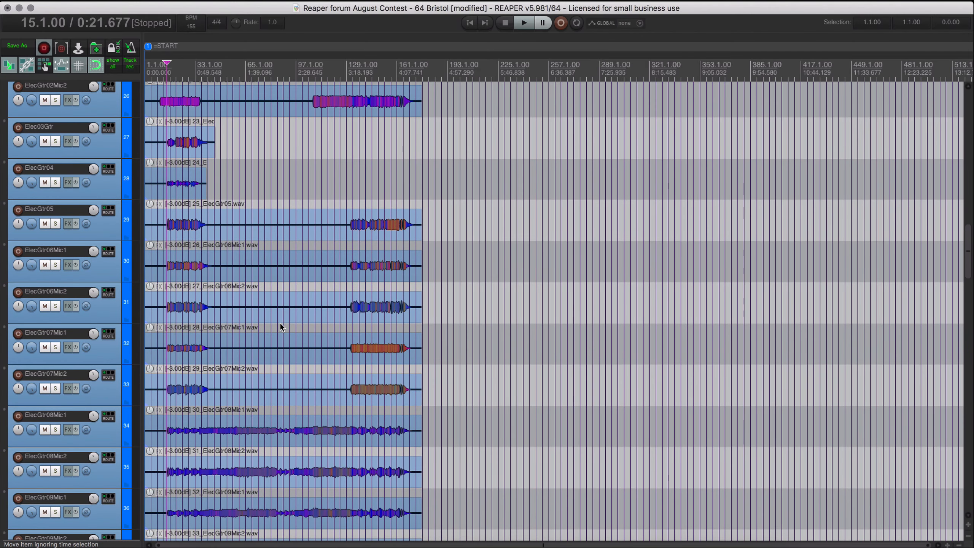
{"action": "scroll", "coordinate": [280, 322], "scroll_direction": "up", "scroll_amount": 5}
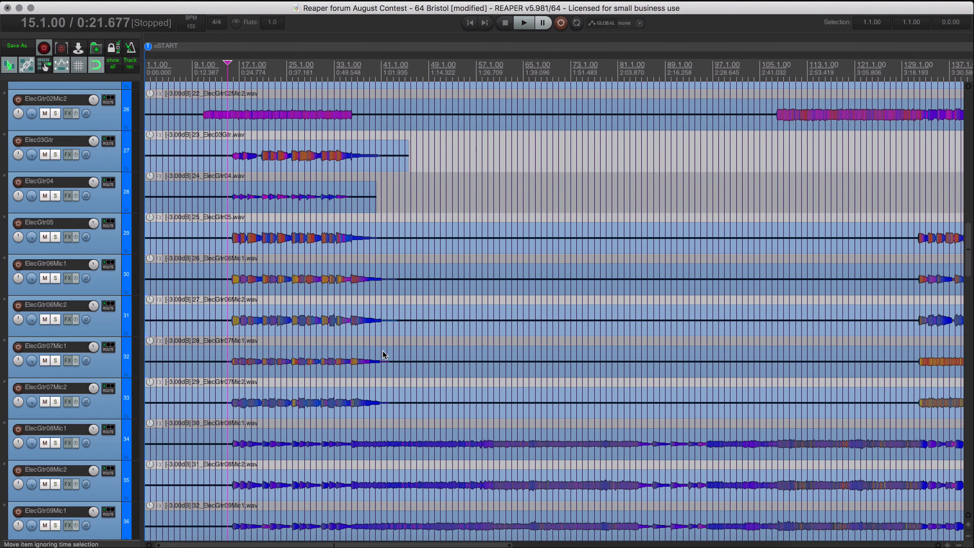
{"action": "scroll", "coordinate": [382, 351], "scroll_direction": "up", "scroll_amount": 3}
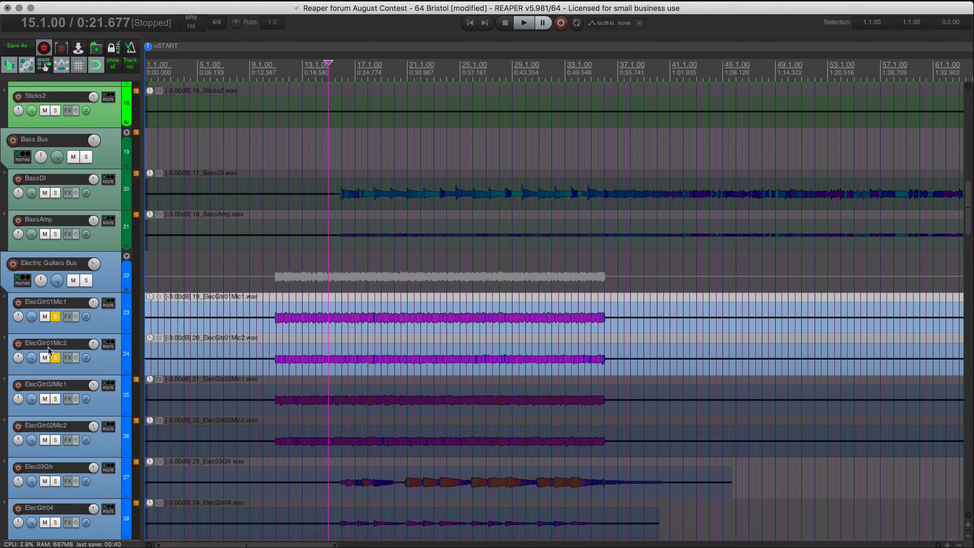
Play the soloed ElecGtr01Mic1 and ElecGtr01Mic2 together from bar 15 and check the phase inversion of ElecGtr01Mic2.
{"action": "key", "text": "space"}
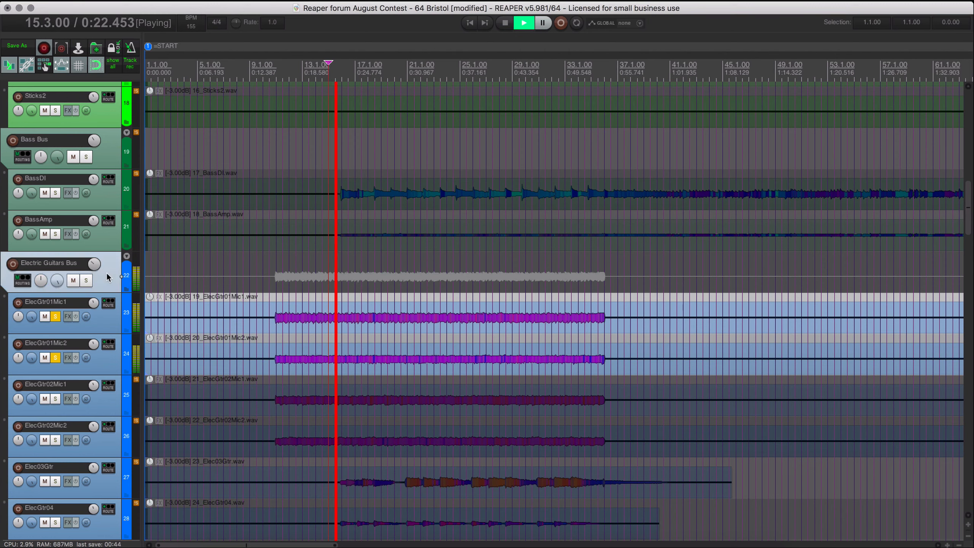
{"action": "left_click", "coordinate": [104, 358]}
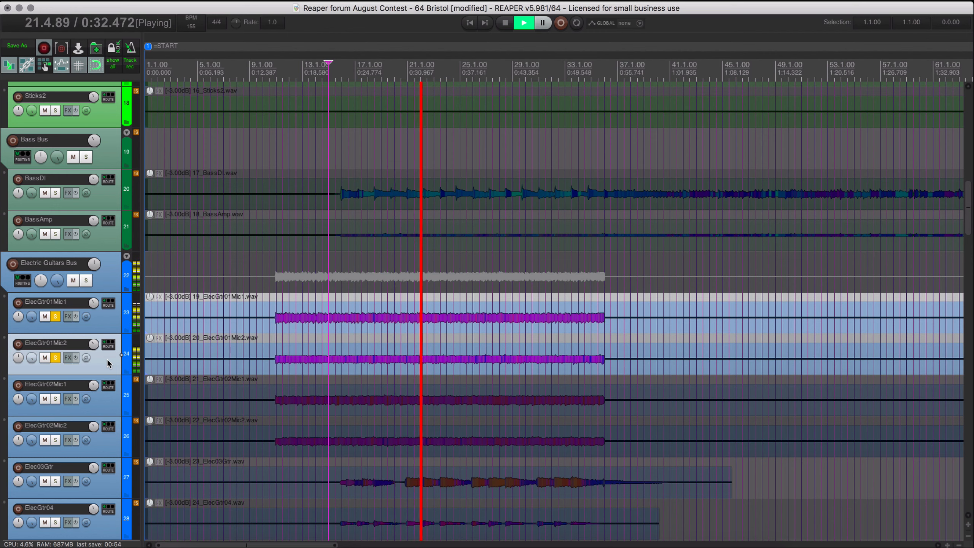
{"action": "left_click", "coordinate": [87, 358]}
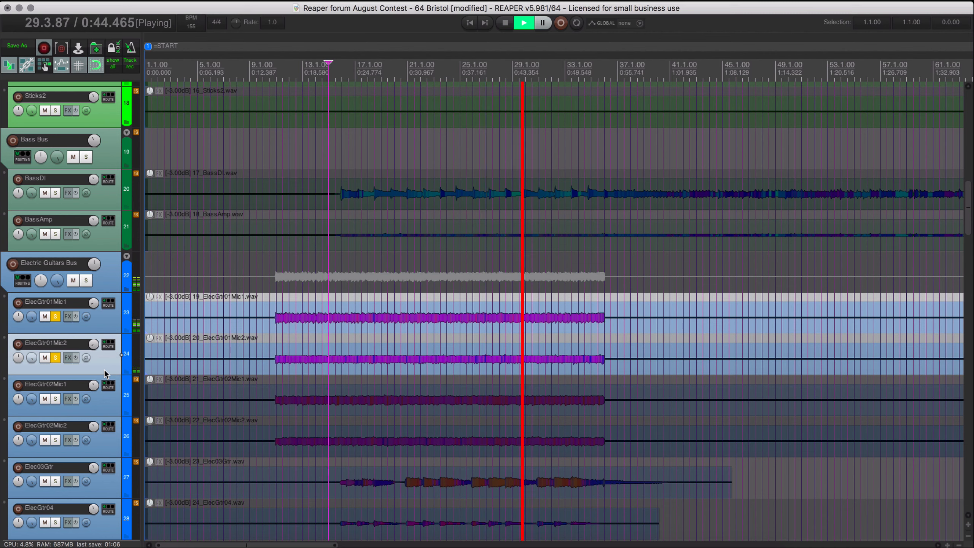
{"action": "key", "text": "space"}
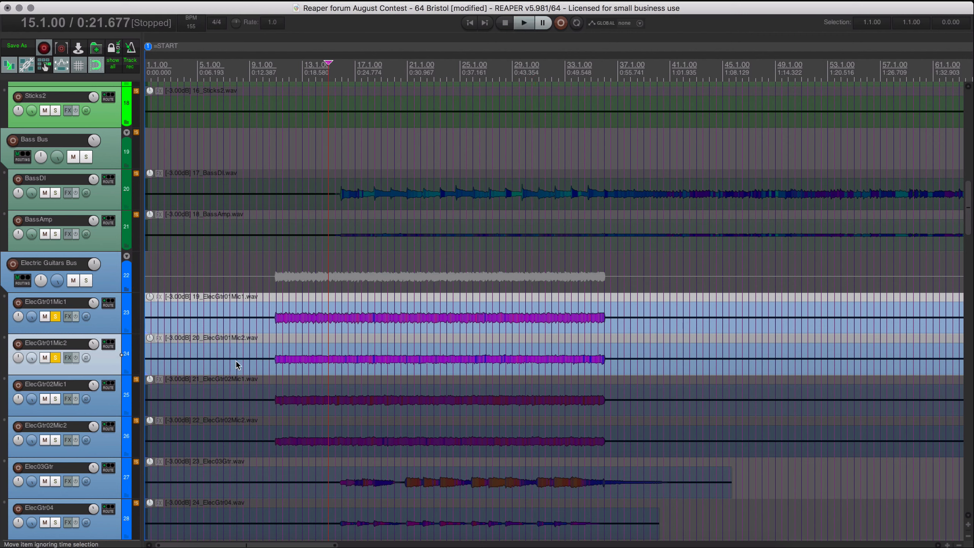
Select the ElecGtr01 items and filter the actions by "implode ite", choosing the custom action "Implode items across tracks into takes and play all takes".
{"action": "left_click", "coordinate": [239, 324]}
{"action": "key", "text": "question"}
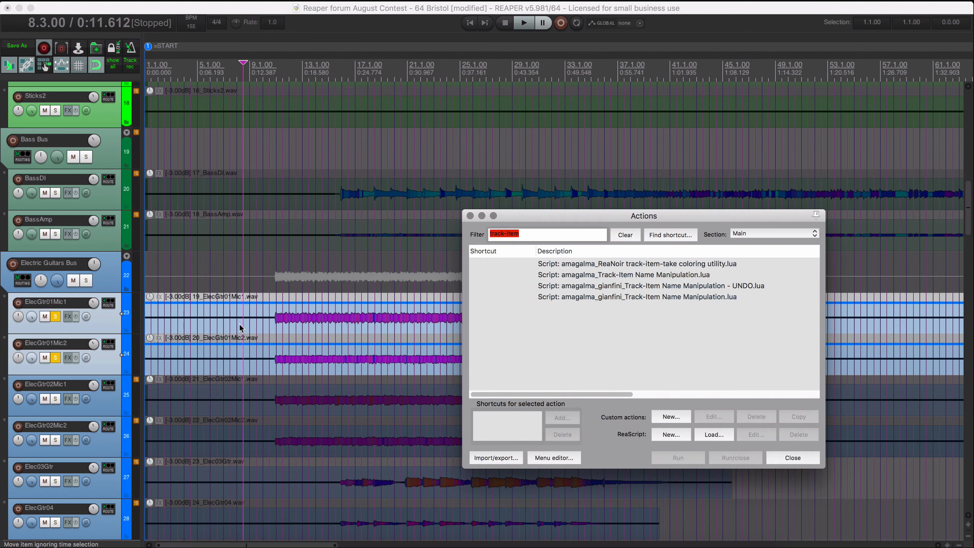
{"action": "type", "text": "im"}
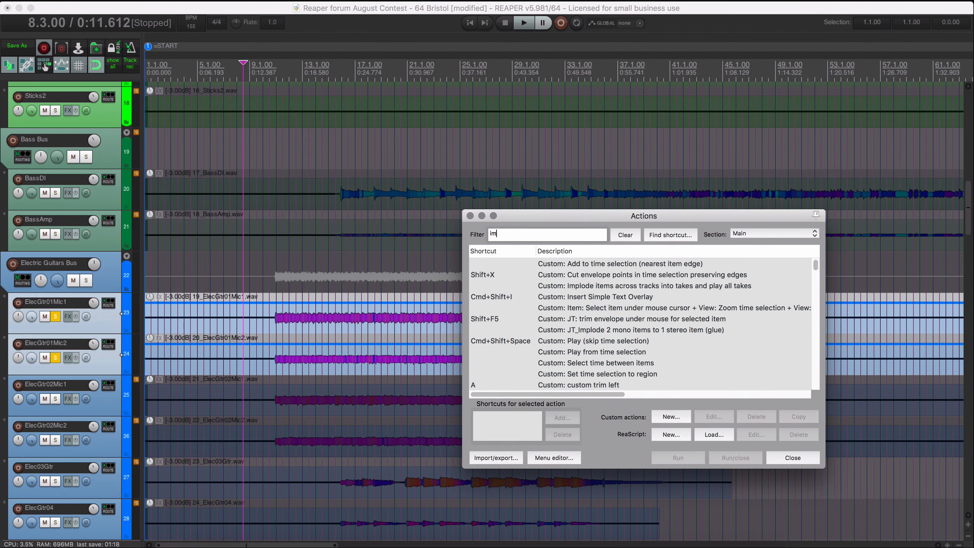
{"action": "type", "text": "plode"}
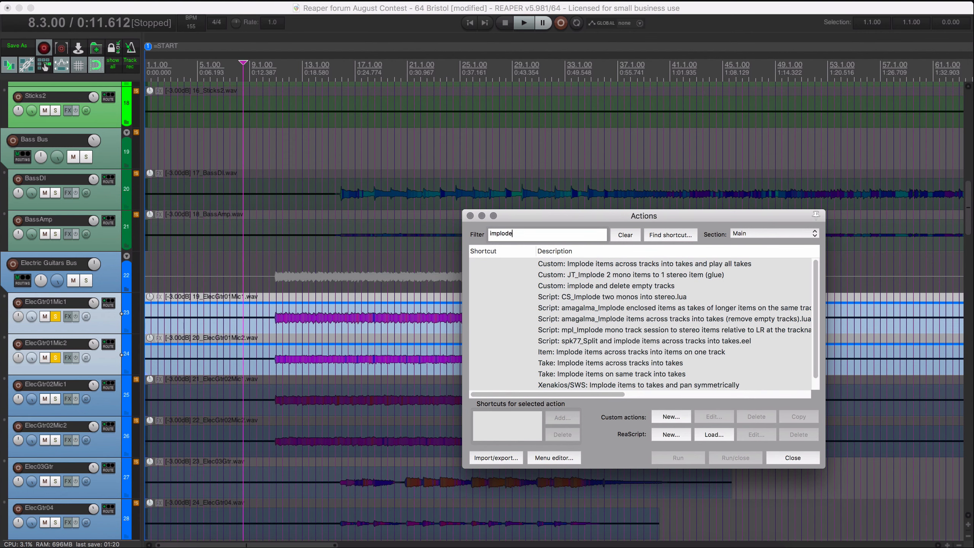
{"action": "type", "text": " ite"}
{"action": "left_click", "coordinate": [607, 264]}
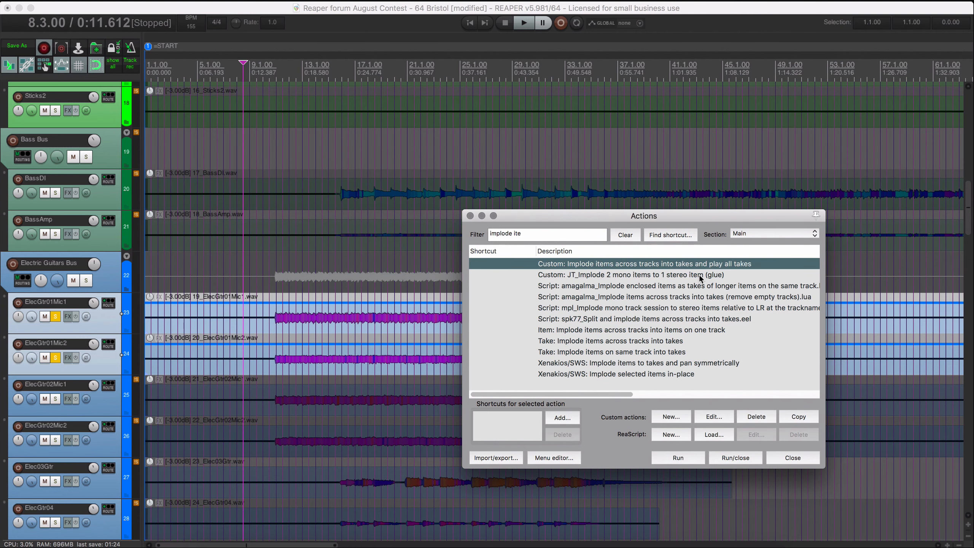
Inspect the component actions of the custom action "Implode items across tracks into takes and play all takes".
{"action": "left_click", "coordinate": [722, 417]}
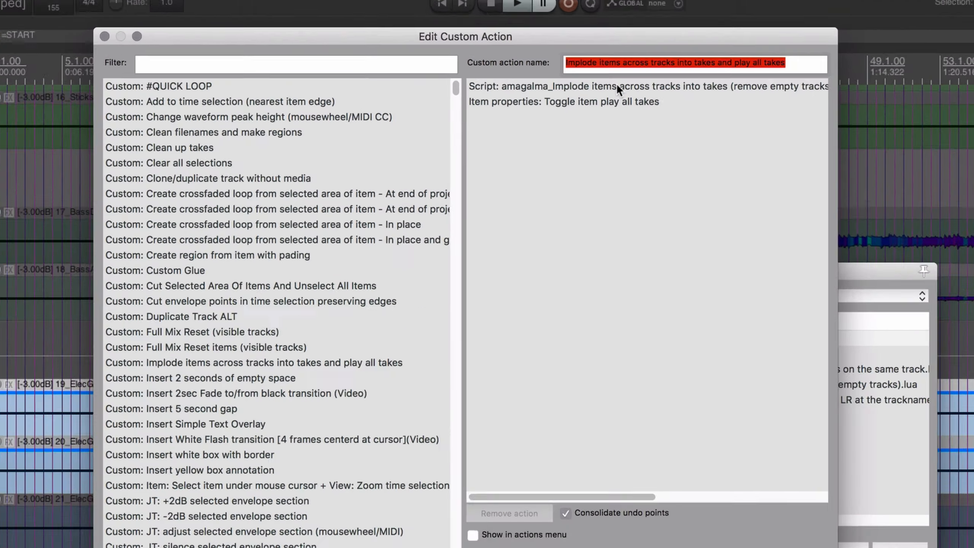
{"action": "left_click", "coordinate": [619, 82]}
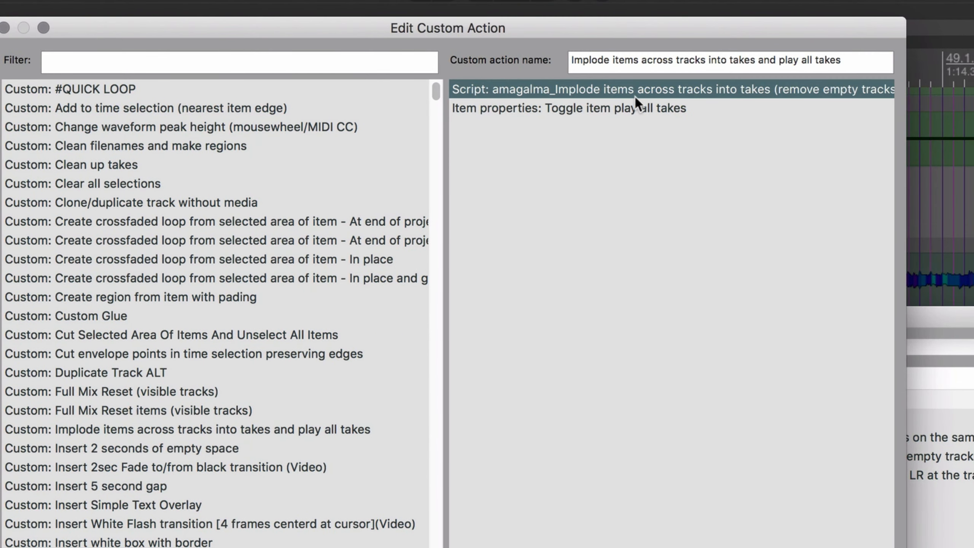
{"action": "scroll", "coordinate": [634, 97], "scroll_direction": "right", "scroll_amount": 3}
{"action": "scroll", "coordinate": [635, 99], "scroll_direction": "right", "scroll_amount": 3}
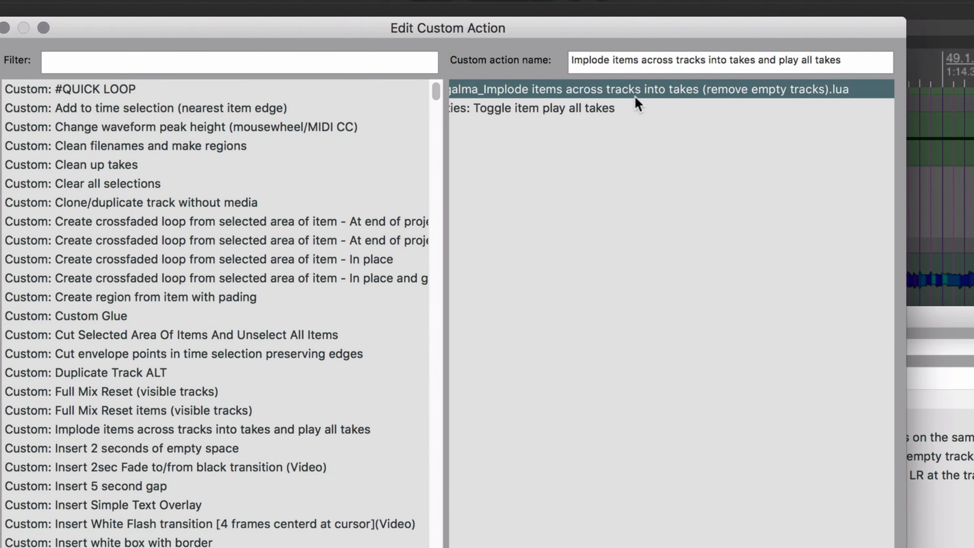
{"action": "scroll", "coordinate": [634, 95], "scroll_direction": "right", "scroll_amount": 10}
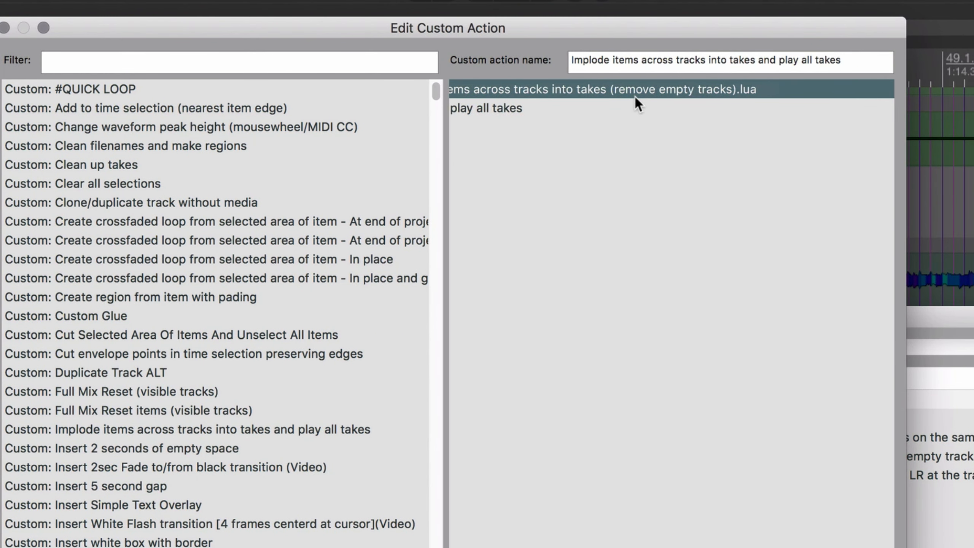
{"action": "scroll", "coordinate": [634, 95], "scroll_direction": "left", "scroll_amount": 15}
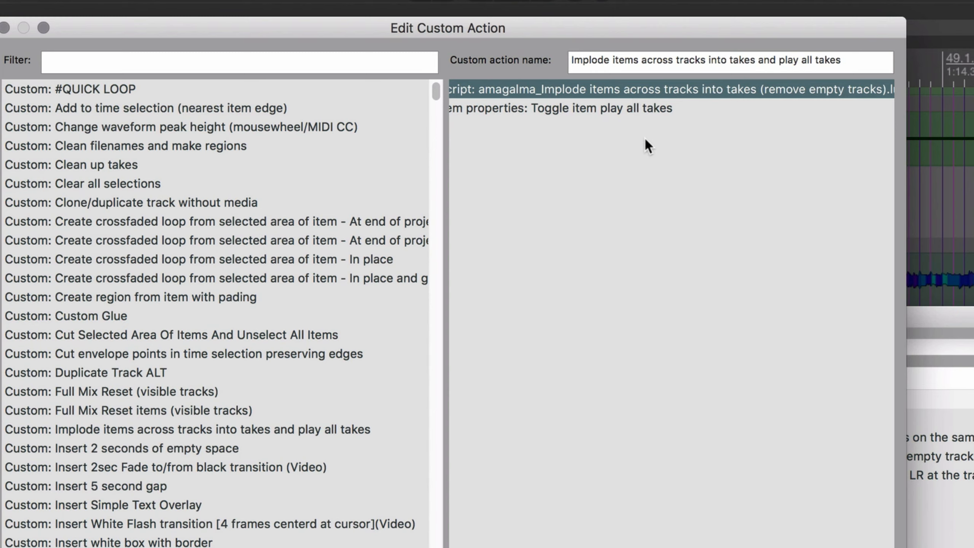
{"action": "scroll", "coordinate": [644, 141], "scroll_direction": "left", "scroll_amount": 2}
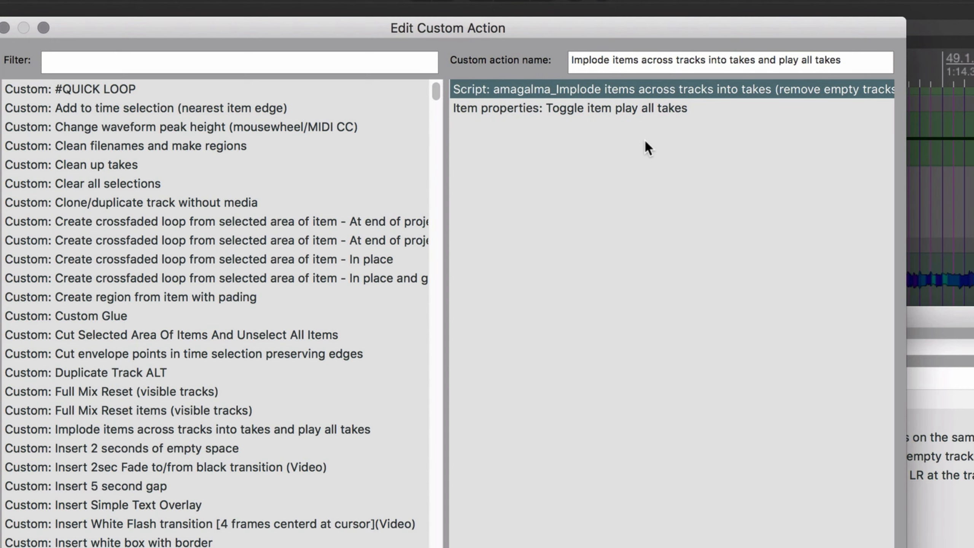
{"action": "left_click", "coordinate": [595, 107]}
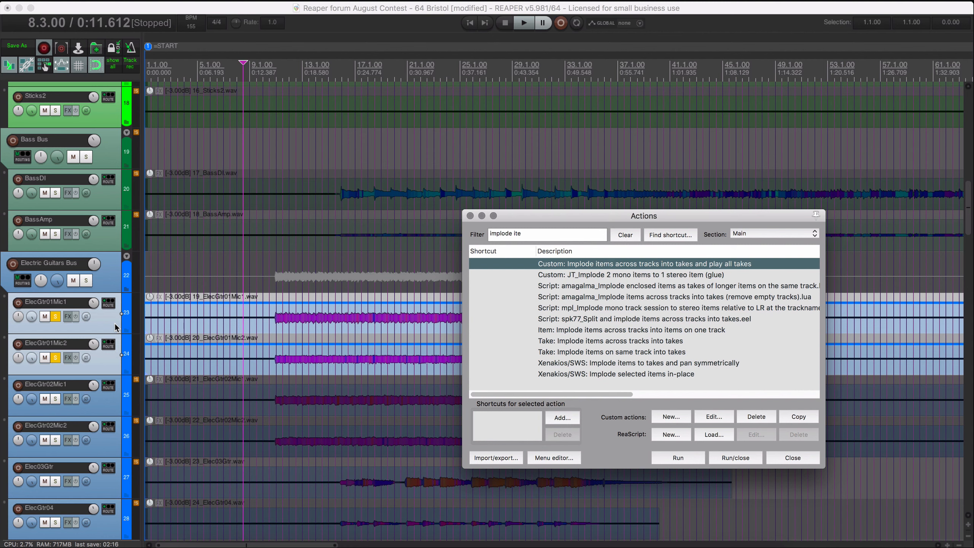
Implode the two ElecGtr01 mic items into takes on one track and make the 20_ElecGtr01Mic2.wav take active.
{"action": "left_click", "coordinate": [690, 456]}
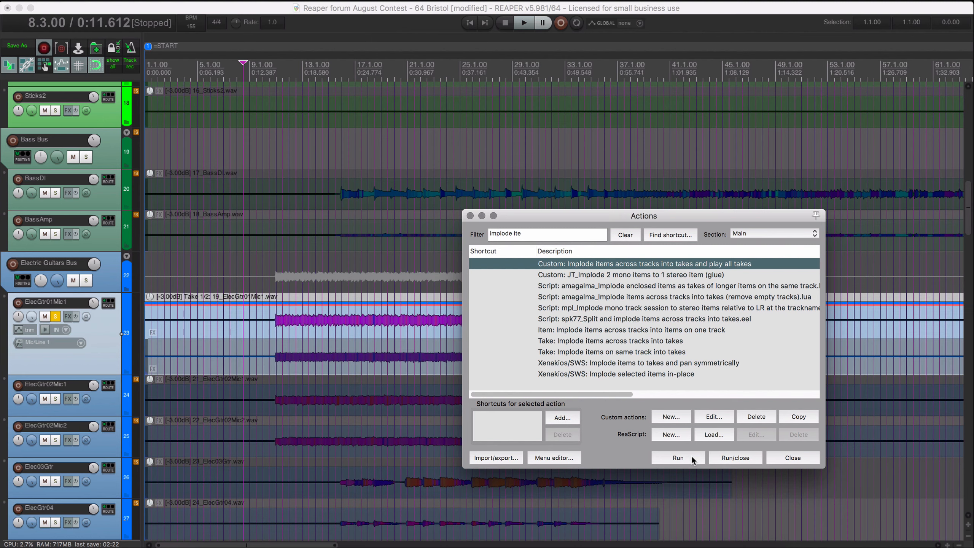
{"action": "left_click", "coordinate": [278, 363]}
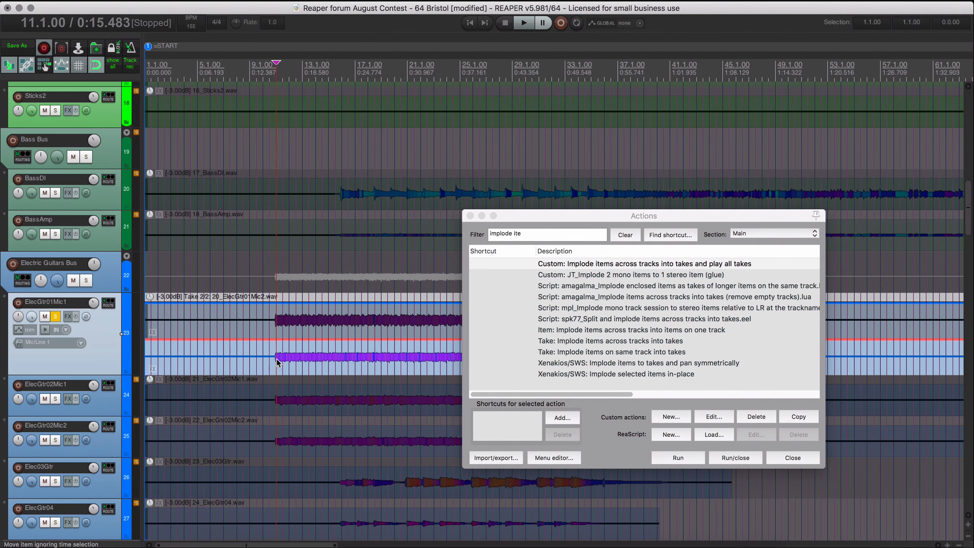
{"action": "left_click", "coordinate": [283, 338]}
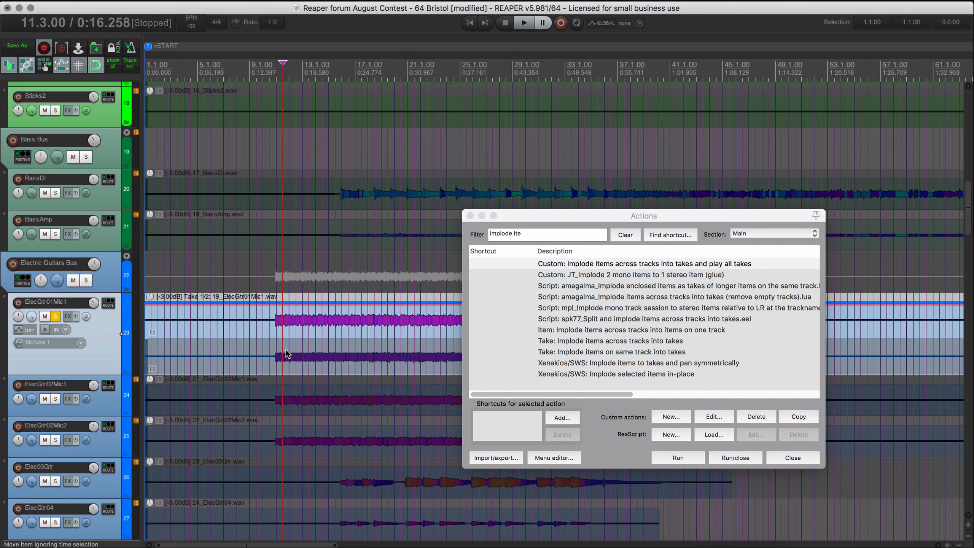
{"action": "left_click", "coordinate": [286, 349]}
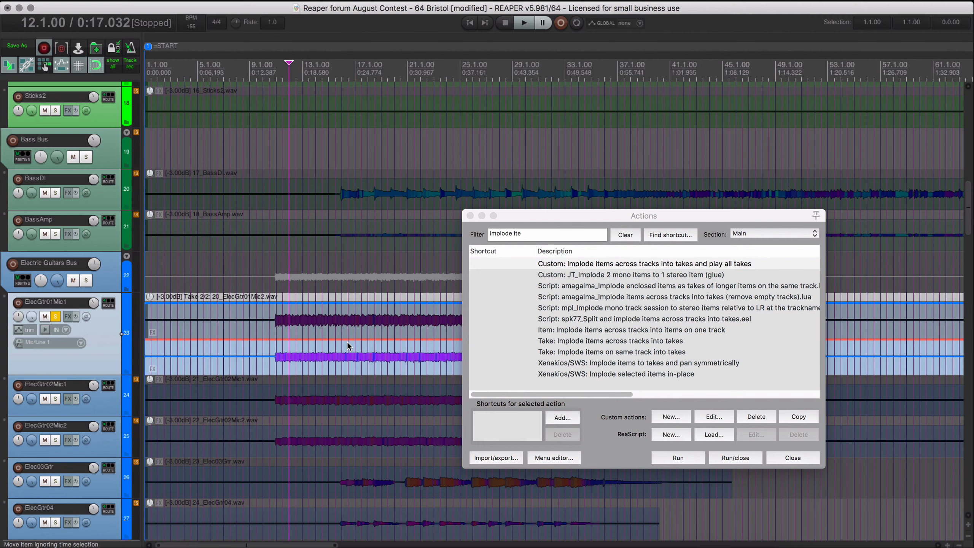
Clear the solo on ElecGtr01Mic1, then solo ElecGtr02Mic1 and ElecGtr02Mic2 and audition them from bar 12.
{"action": "scroll", "coordinate": [347, 343], "scroll_direction": "down", "scroll_amount": 2}
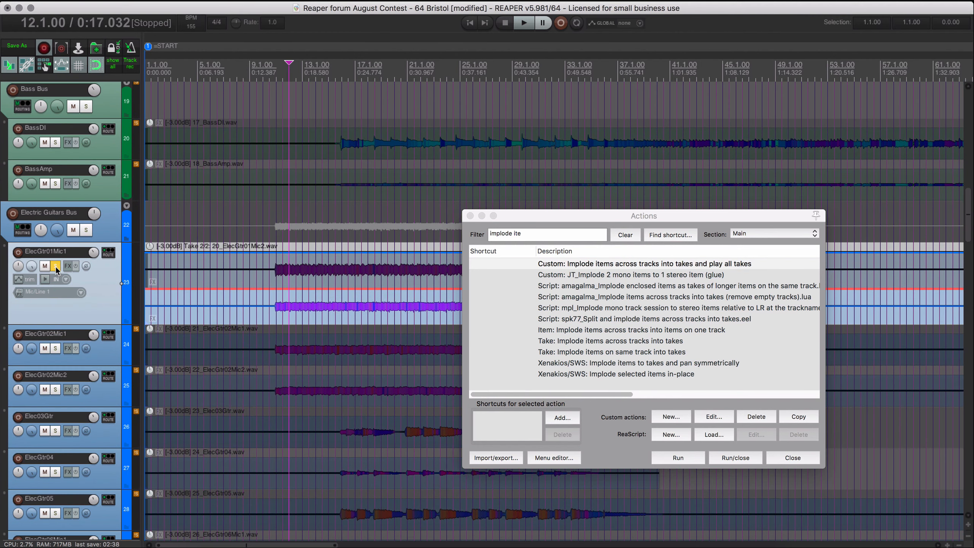
{"action": "left_click", "coordinate": [55, 266]}
{"action": "left_click_drag", "start_coordinate": [56, 387], "coordinate": [55, 351]}
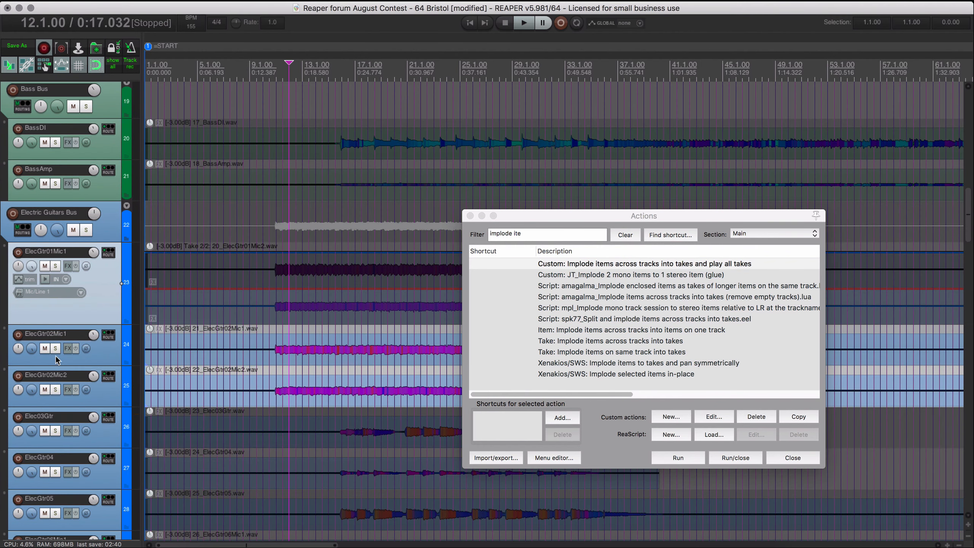
{"action": "left_click", "coordinate": [110, 359]}
{"action": "key", "text": "space"}
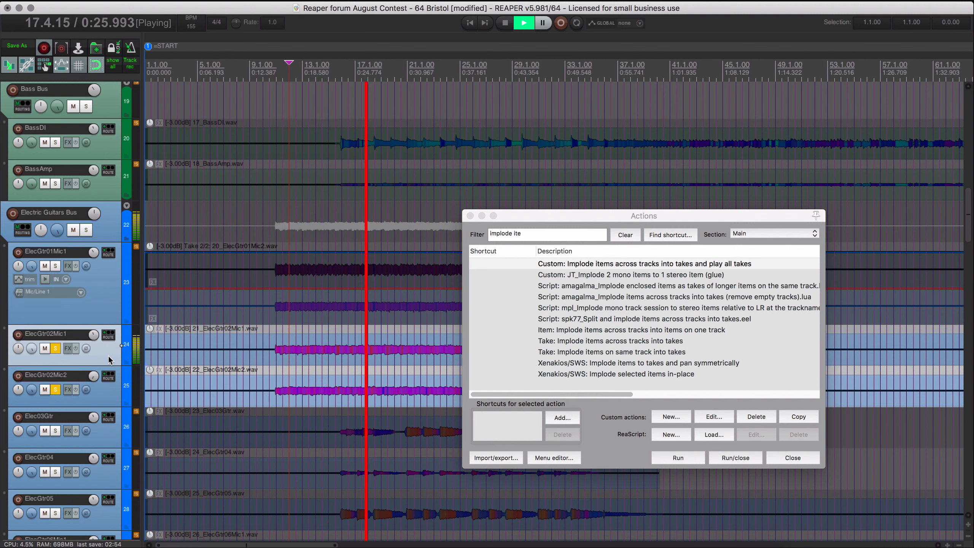
{"action": "key", "text": "space"}
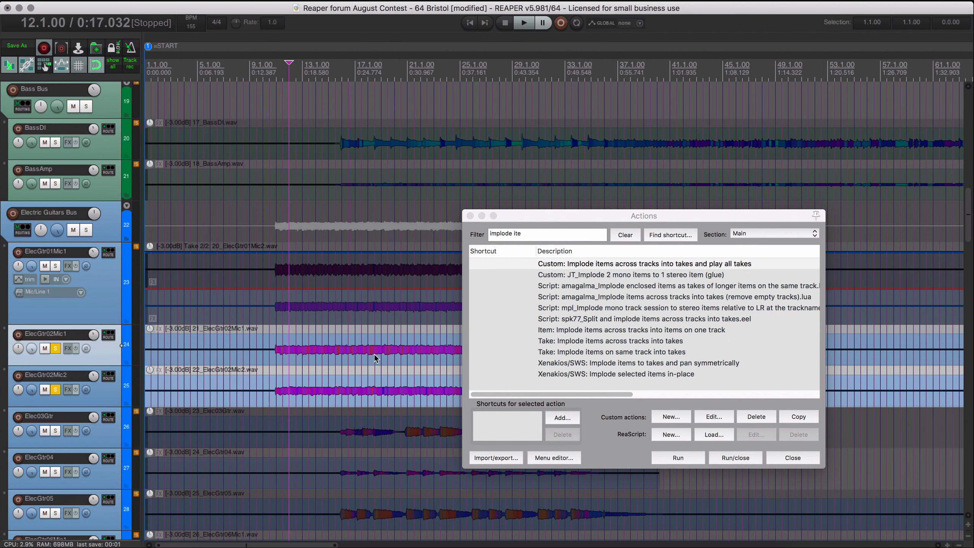
Implode the ElecGtr02Mic1 and ElecGtr02Mic2 items into takes on one track with the custom action and clear the track's solo.
{"action": "left_click", "coordinate": [306, 348]}
{"action": "left_click", "coordinate": [315, 388], "text": "shift"}
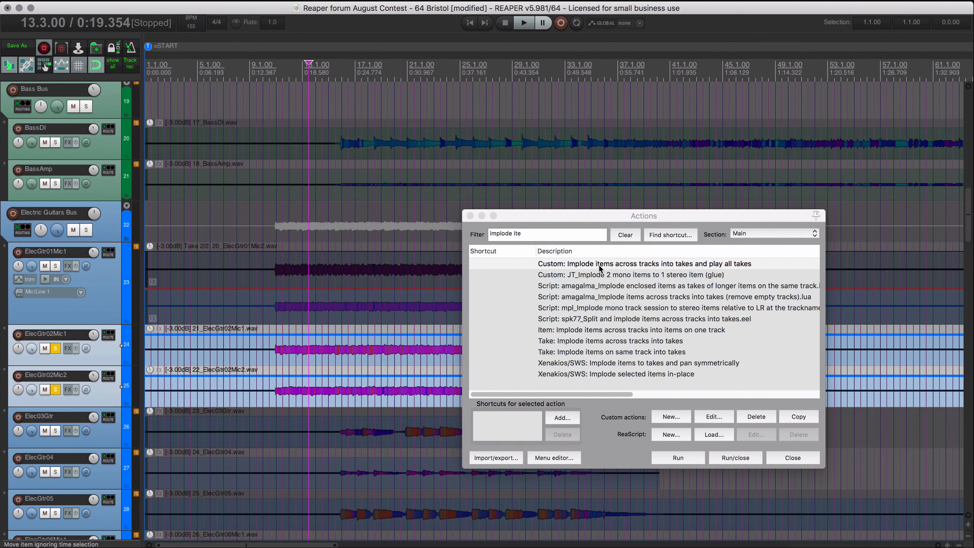
{"action": "left_click", "coordinate": [679, 453]}
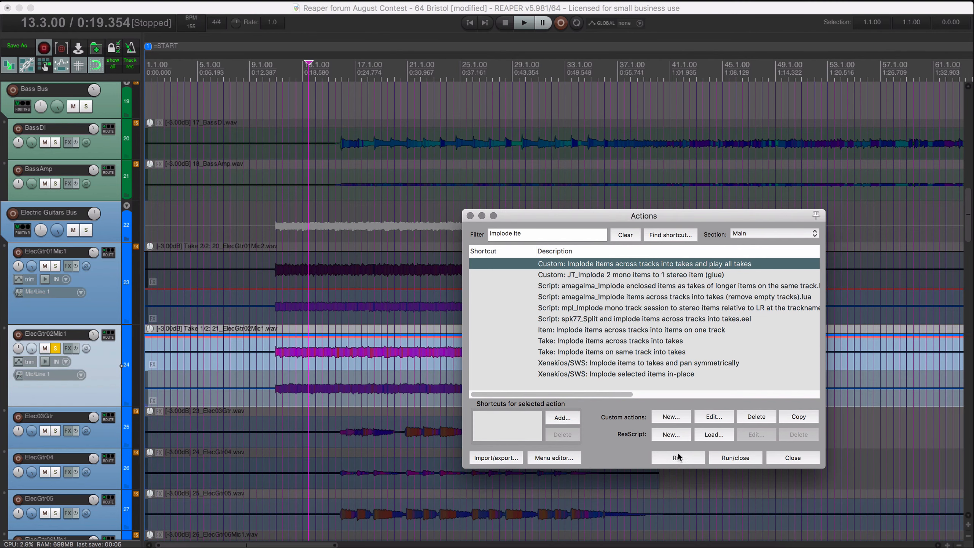
{"action": "left_click", "coordinate": [55, 349]}
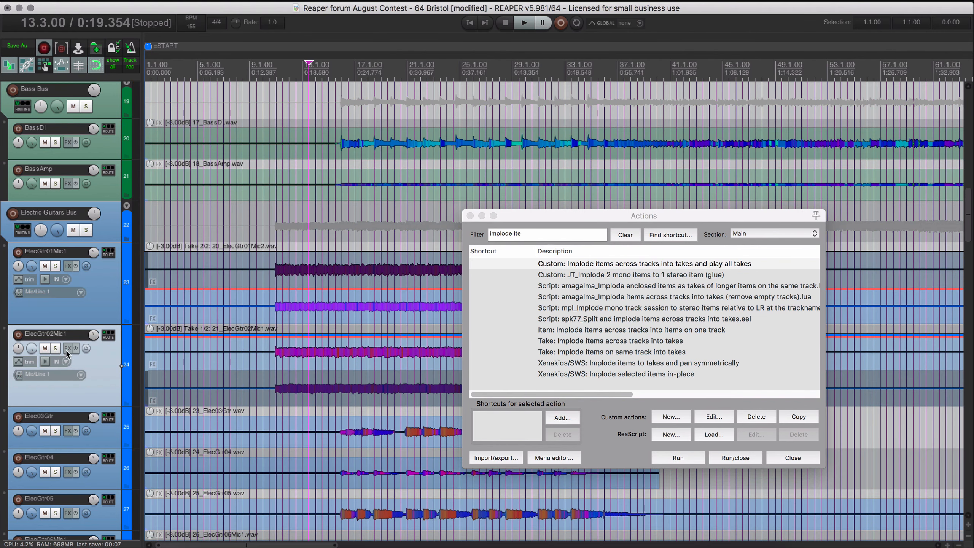
Return ElecGtr06Mic2's phase to normal and audition the soloed ElecGtr06Mic1 and ElecGtr06Mic2 tracks in their second playing section.
{"action": "scroll", "coordinate": [109, 370], "scroll_direction": "down", "scroll_amount": 2}
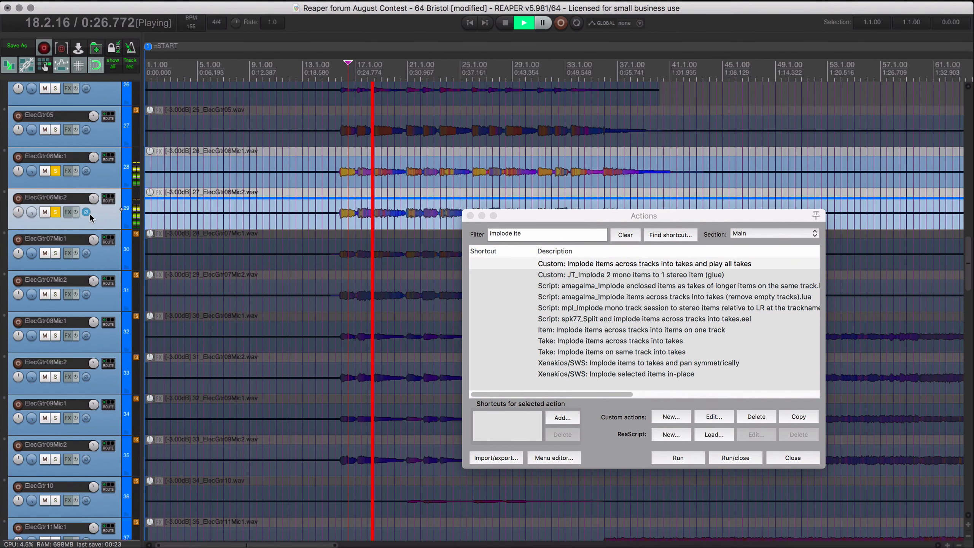
{"action": "left_click", "coordinate": [87, 213]}
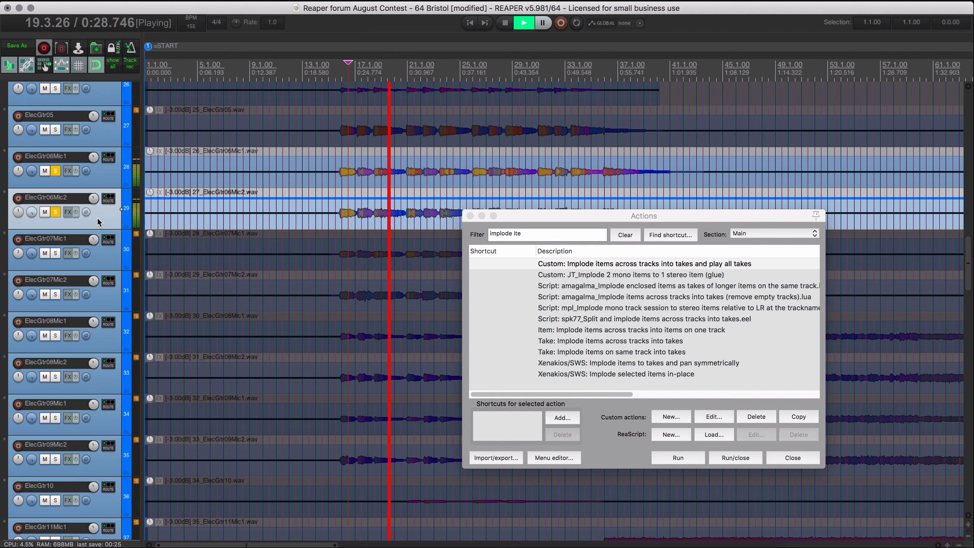
{"action": "scroll", "coordinate": [277, 228], "scroll_direction": "down", "scroll_amount": 6}
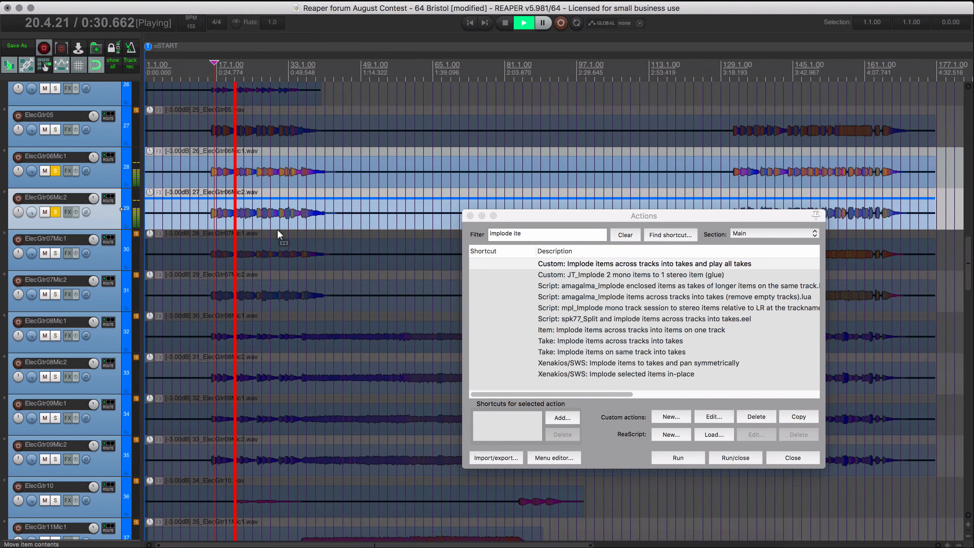
{"action": "scroll", "coordinate": [276, 226], "scroll_direction": "down", "scroll_amount": 1}
{"action": "left_click_drag", "start_coordinate": [549, 217], "coordinate": [525, 318]}
{"action": "key", "text": "space"}
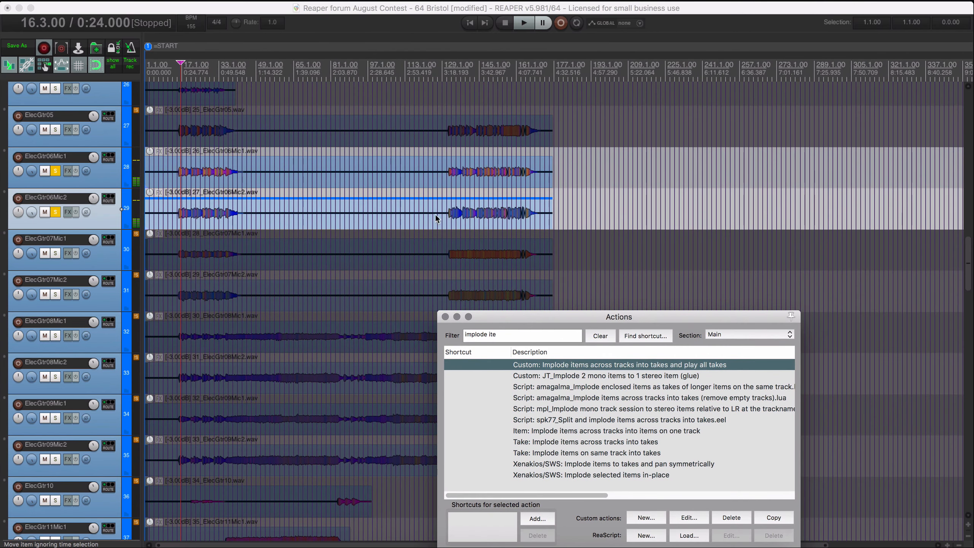
{"action": "left_click", "coordinate": [480, 222]}
{"action": "key", "text": "space"}
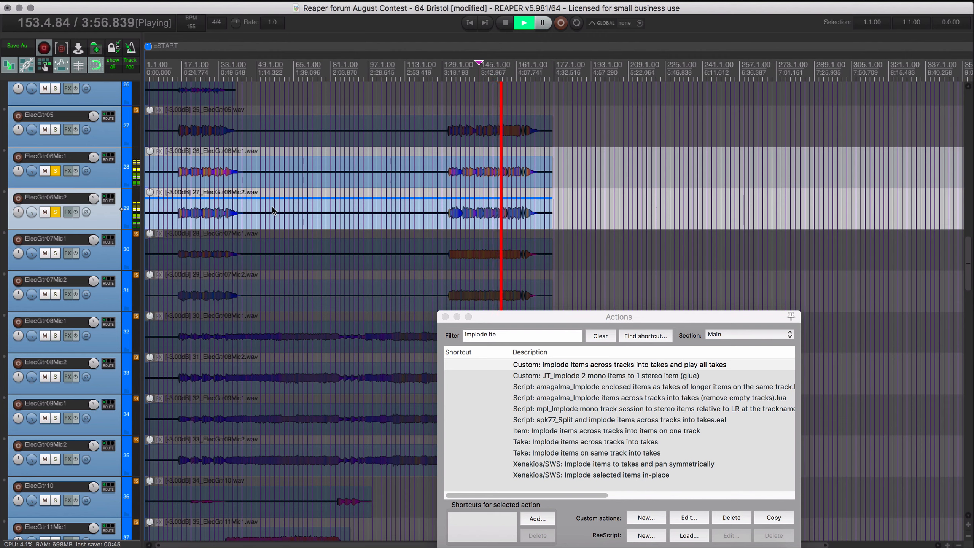
{"action": "key", "text": "space"}
Implode the ElecGtr06Mic1 and ElecGtr06Mic2 items into takes with the custom action and make the 27_ElecGtr06Mic2.wav take active.
{"action": "left_click", "coordinate": [453, 203]}
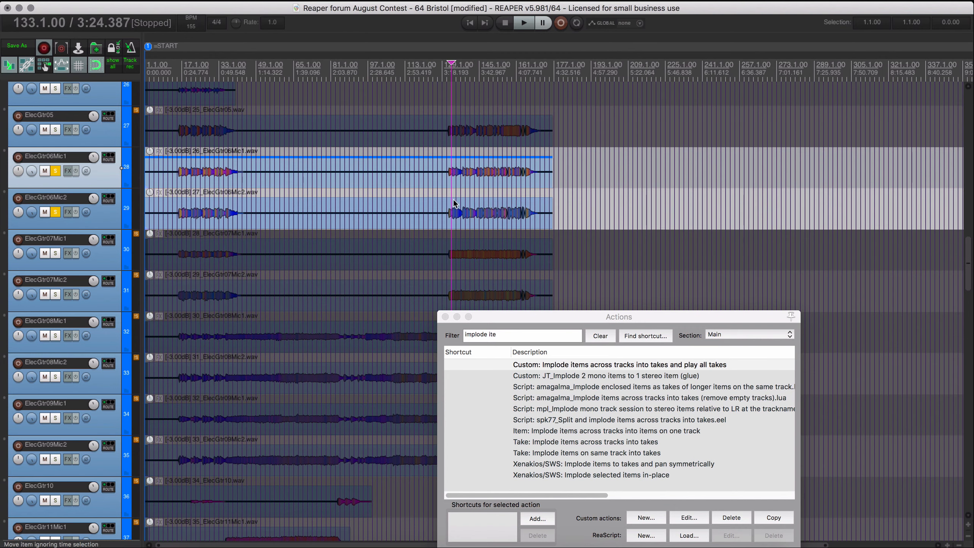
{"action": "left_click", "coordinate": [453, 203], "text": "shift"}
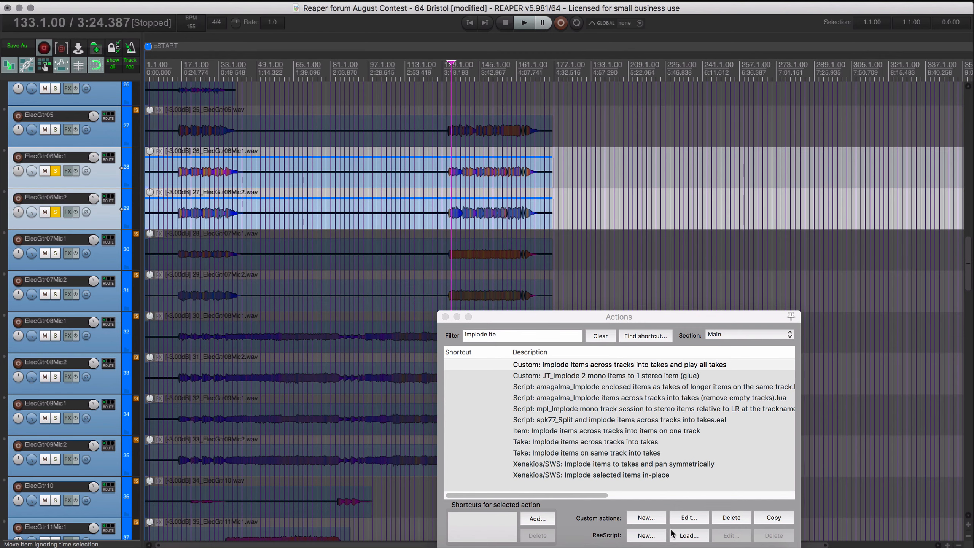
{"action": "left_click_drag", "start_coordinate": [626, 317], "coordinate": [686, 227]}
{"action": "left_click", "coordinate": [714, 466]}
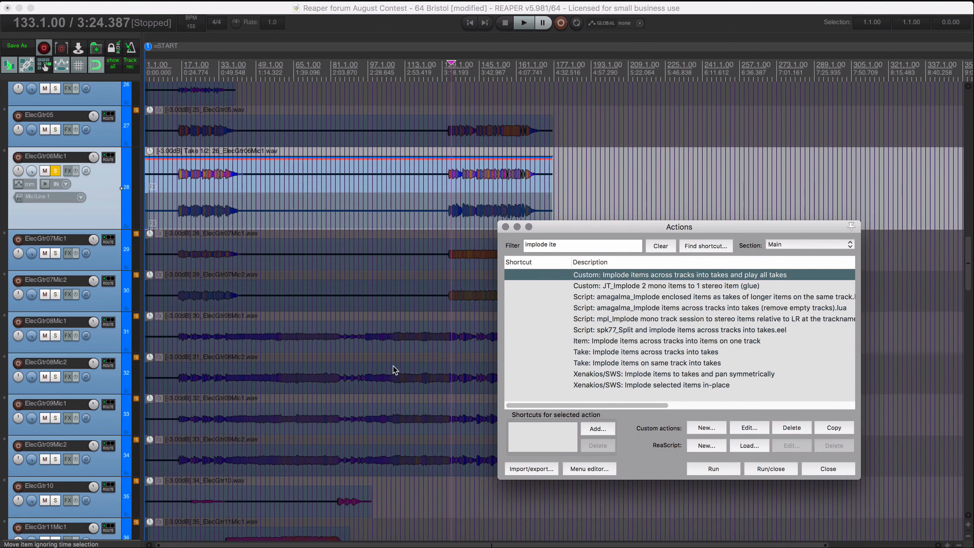
{"action": "left_click", "coordinate": [504, 227]}
{"action": "left_click", "coordinate": [391, 208]}
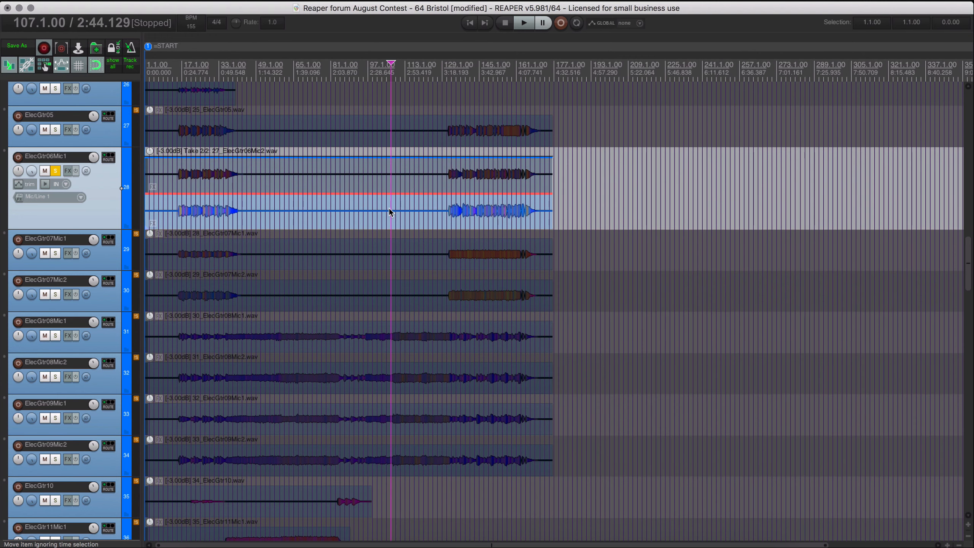
Play from bar 141 and apply a volume of -1.65 dB to the 27_ElecGtr06Mic2.wav take in its item properties.
{"action": "left_click", "coordinate": [469, 213]}
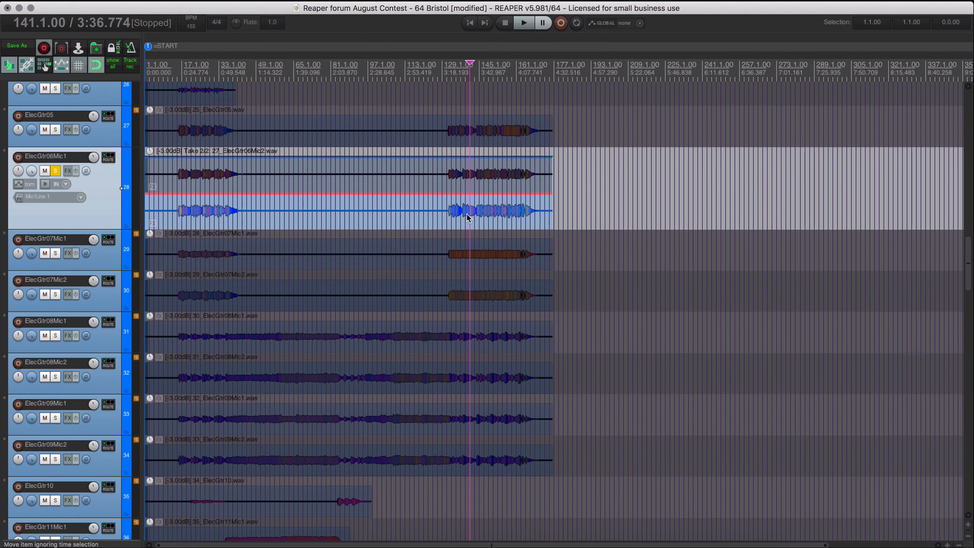
{"action": "key", "text": "space"}
{"action": "right_click", "coordinate": [466, 215]}
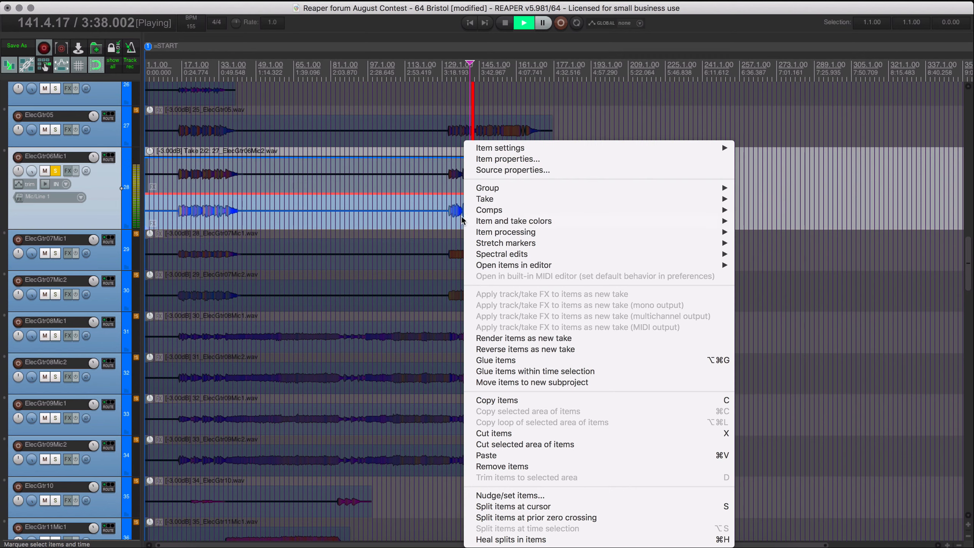
{"action": "left_click", "coordinate": [520, 160]}
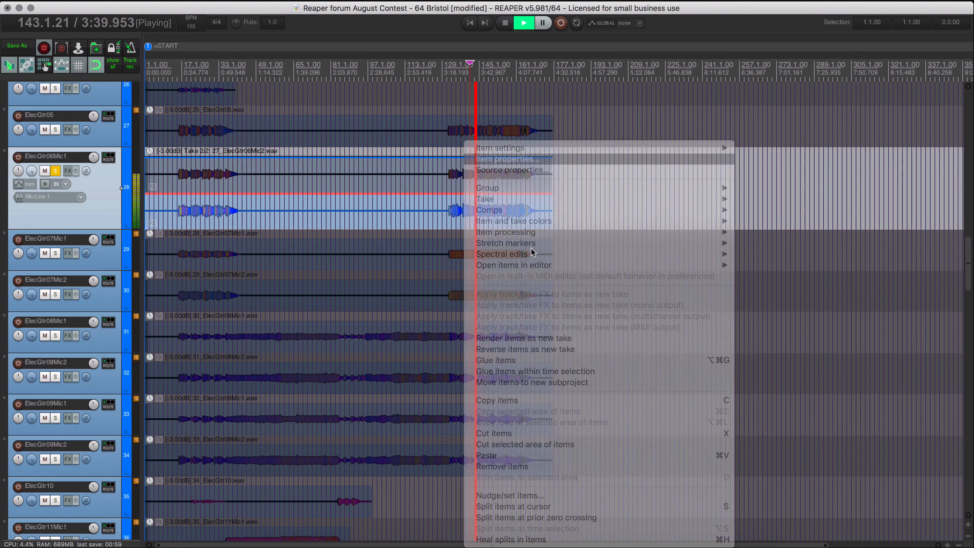
{"action": "left_click_drag", "start_coordinate": [385, 54], "coordinate": [661, 81]}
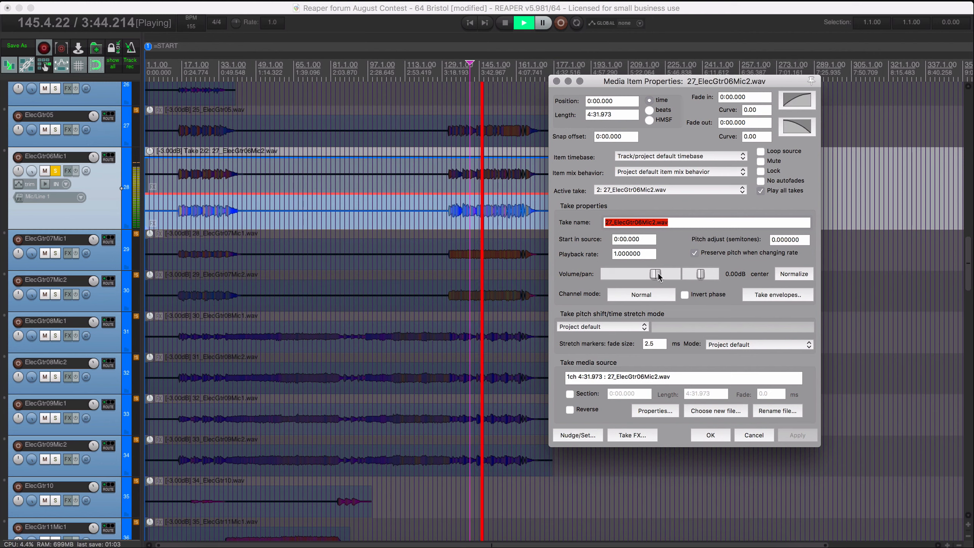
{"action": "left_click_drag", "start_coordinate": [660, 273], "coordinate": [655, 272]}
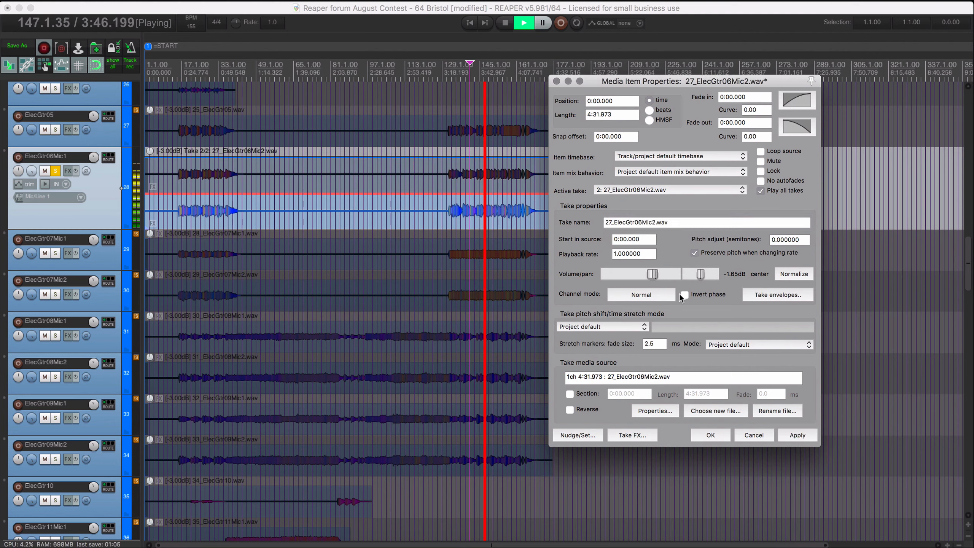
{"action": "left_click", "coordinate": [798, 435]}
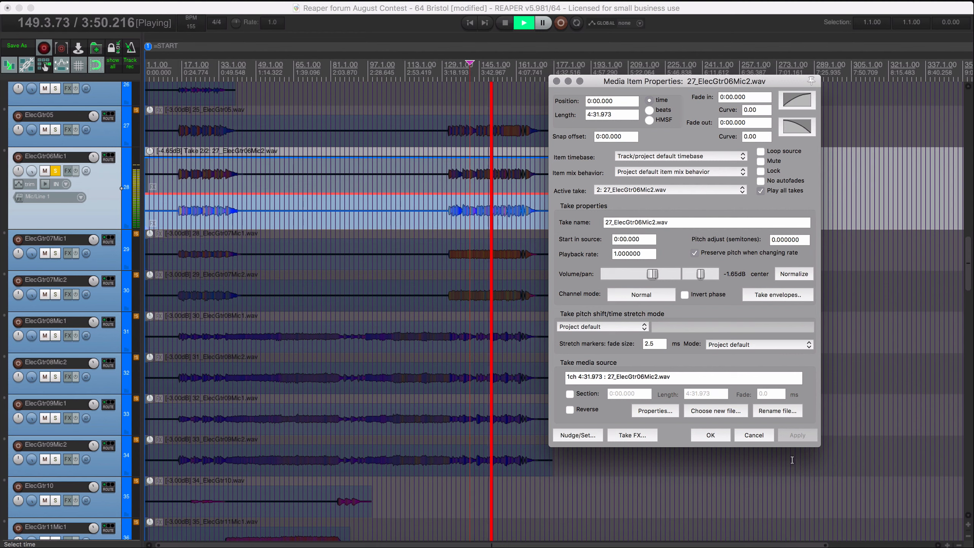
Try volumes of -7.30 dB and +1.13 dB on the 27_ElecGtr06Mic2.wav take during playback.
{"action": "left_click_drag", "start_coordinate": [652, 274], "coordinate": [642, 274]}
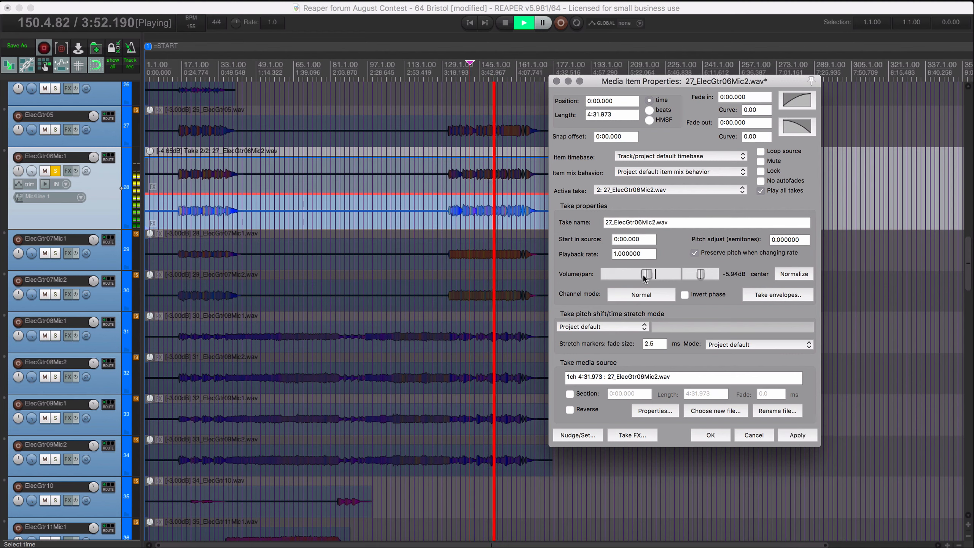
{"action": "left_click", "coordinate": [797, 435]}
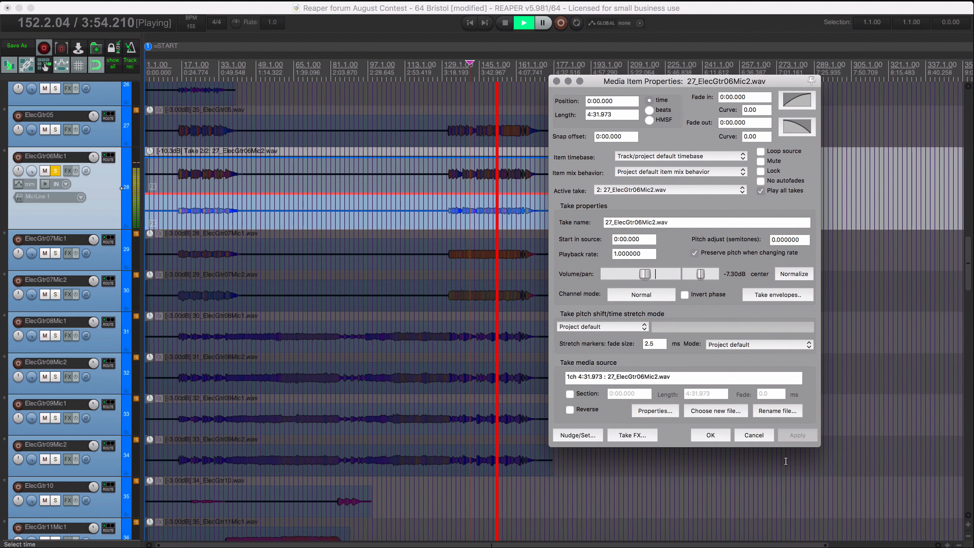
{"action": "left_click_drag", "start_coordinate": [648, 275], "coordinate": [660, 273]}
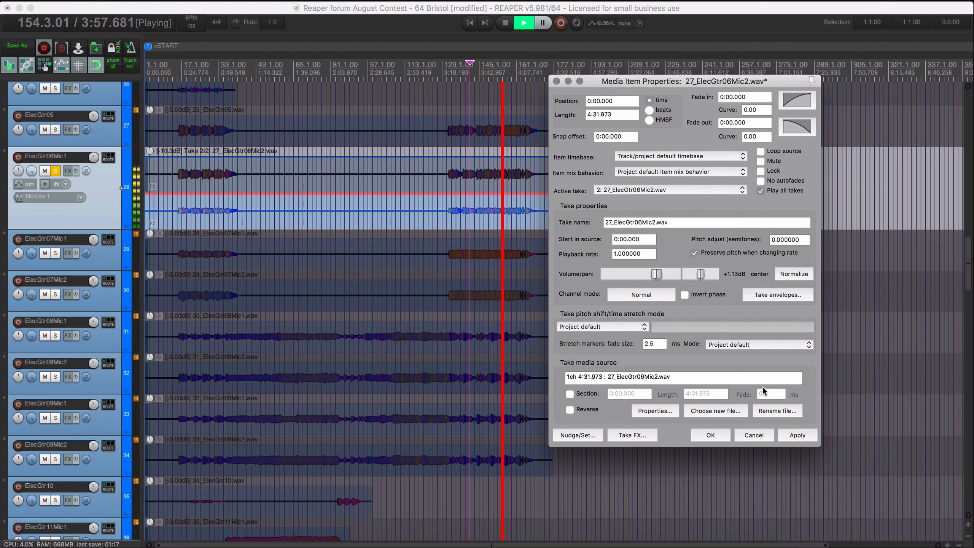
{"action": "left_click", "coordinate": [795, 436]}
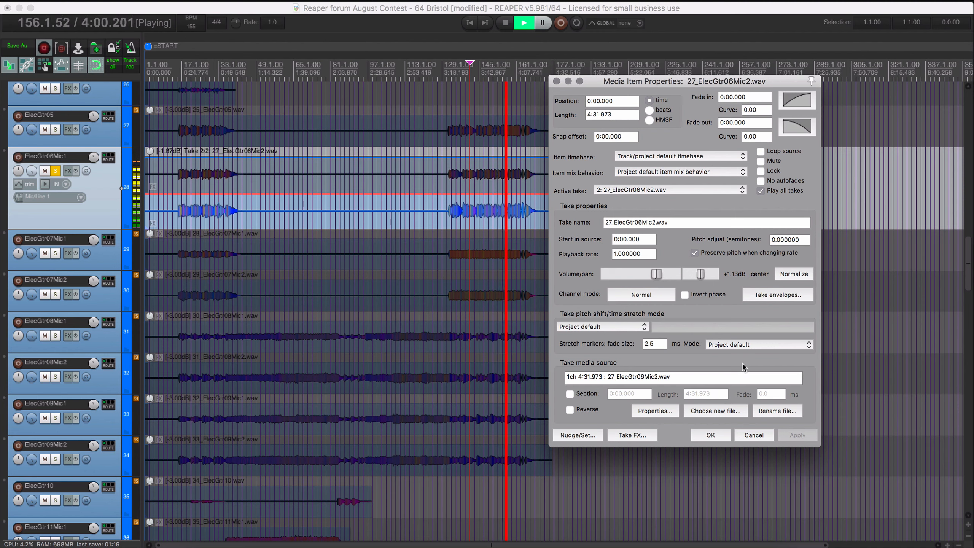
Reset the 27_ElecGtr06Mic2.wav take volume to 0.00 dB, accept the item properties and stop playback.
{"action": "double_click", "coordinate": [657, 274]}
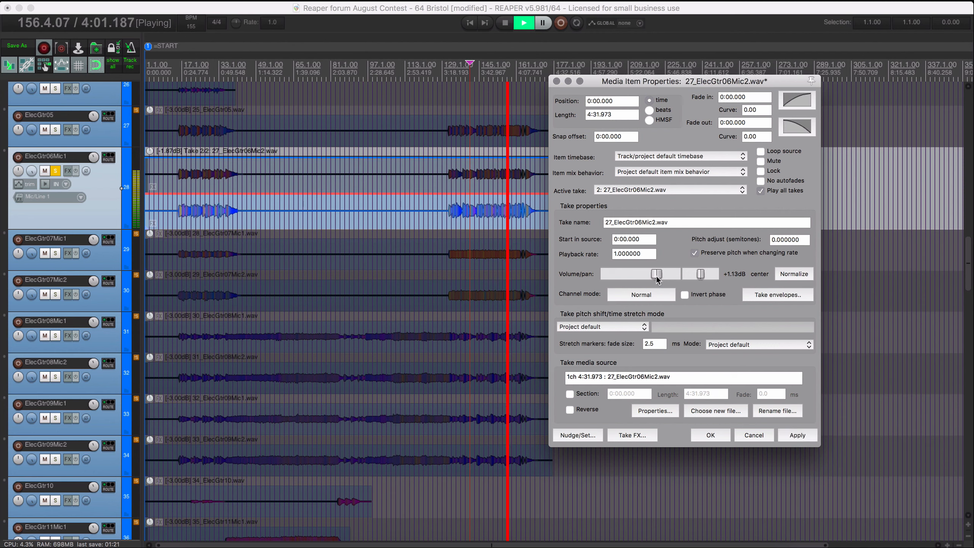
{"action": "left_click", "coordinate": [795, 440]}
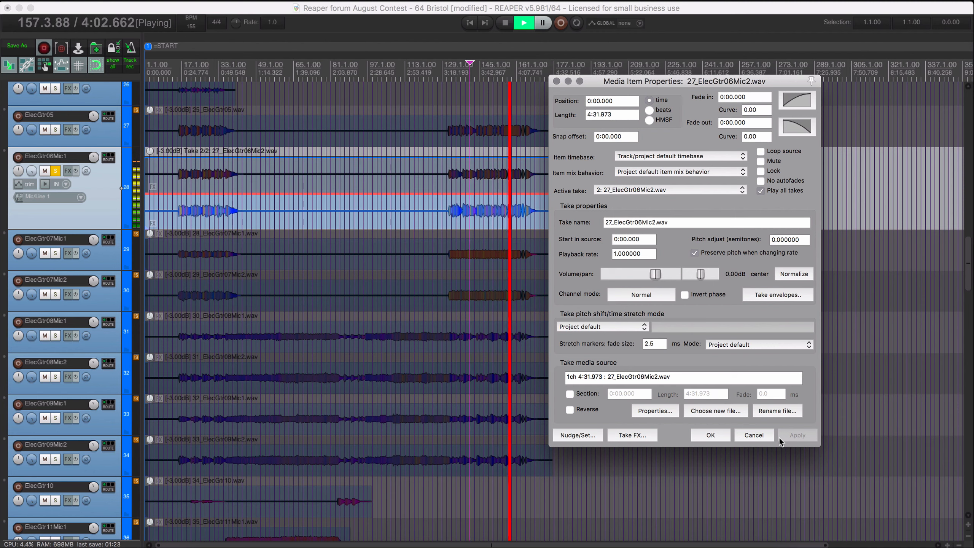
{"action": "left_click", "coordinate": [710, 433]}
{"action": "key", "text": "space"}
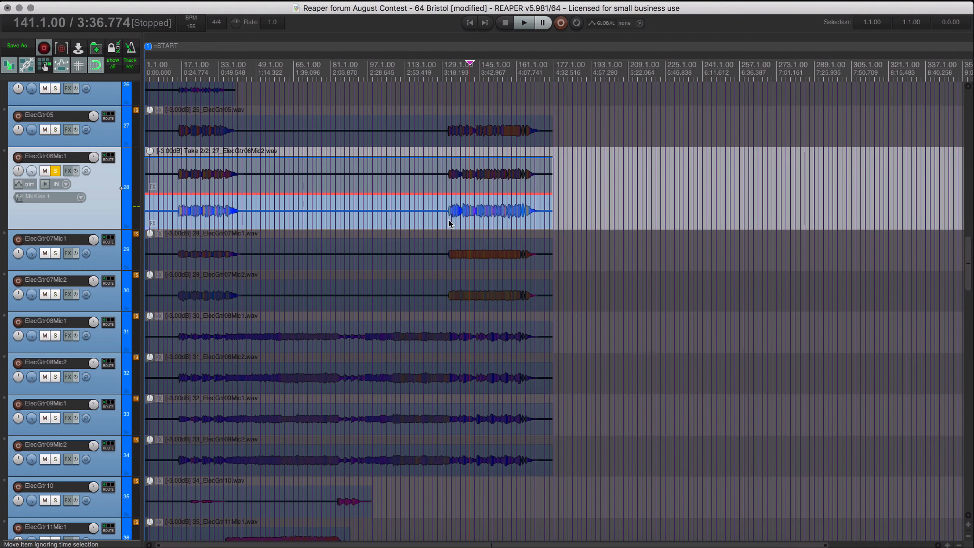
Clear the solo on ElecGtr06Mic1, then solo ElecGtr07Mic1 and ElecGtr07Mic2 and audition them from bar 141.
{"action": "left_click", "coordinate": [56, 171]}
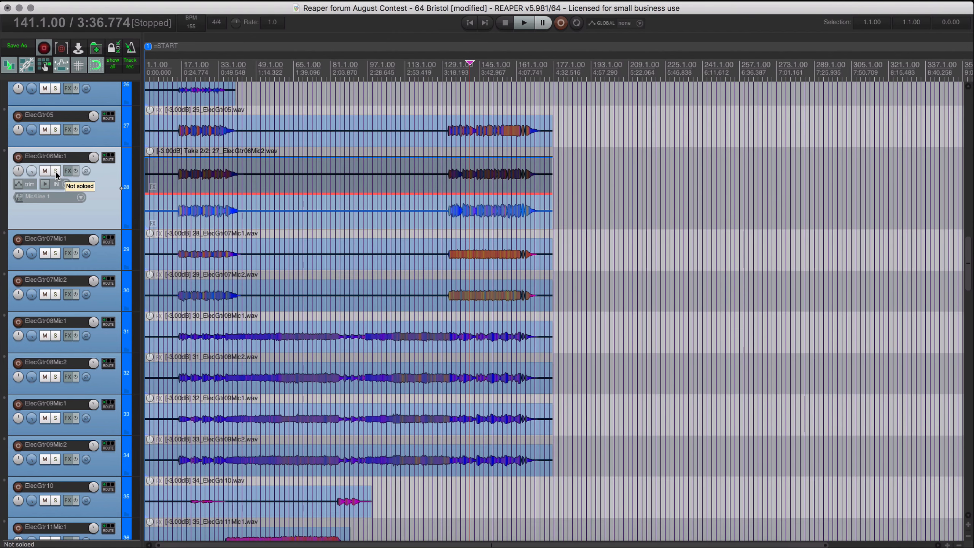
{"action": "left_click_drag", "start_coordinate": [54, 295], "coordinate": [55, 254]}
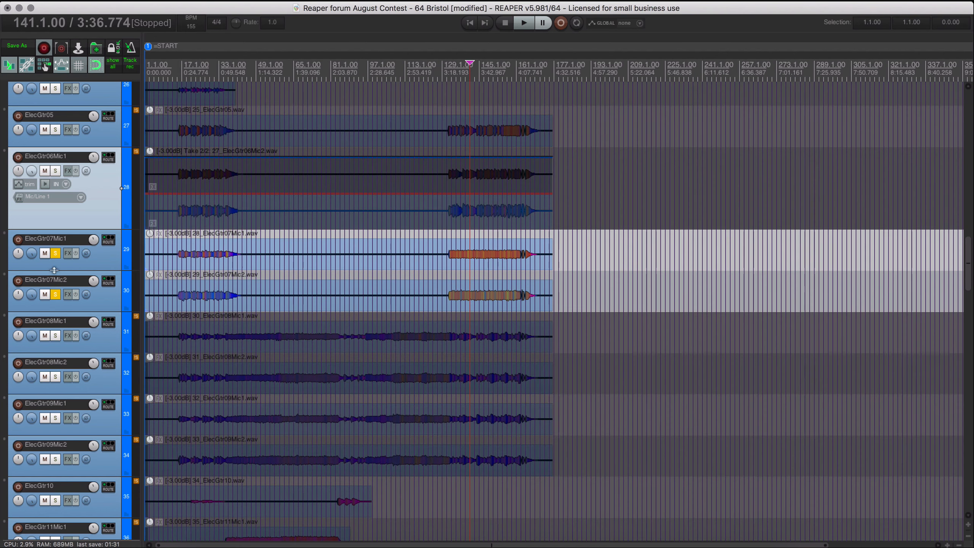
{"action": "key", "text": "space"}
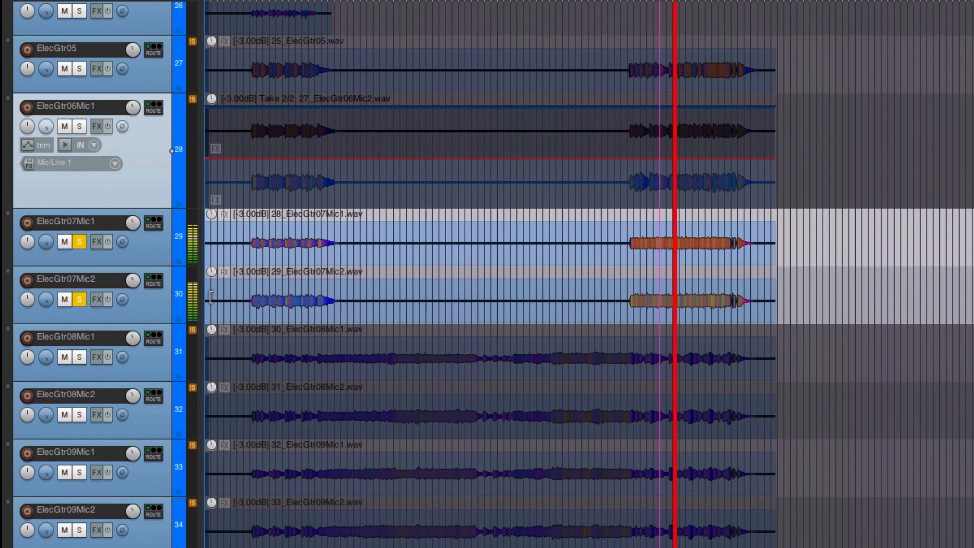
{"action": "key", "text": "space"}
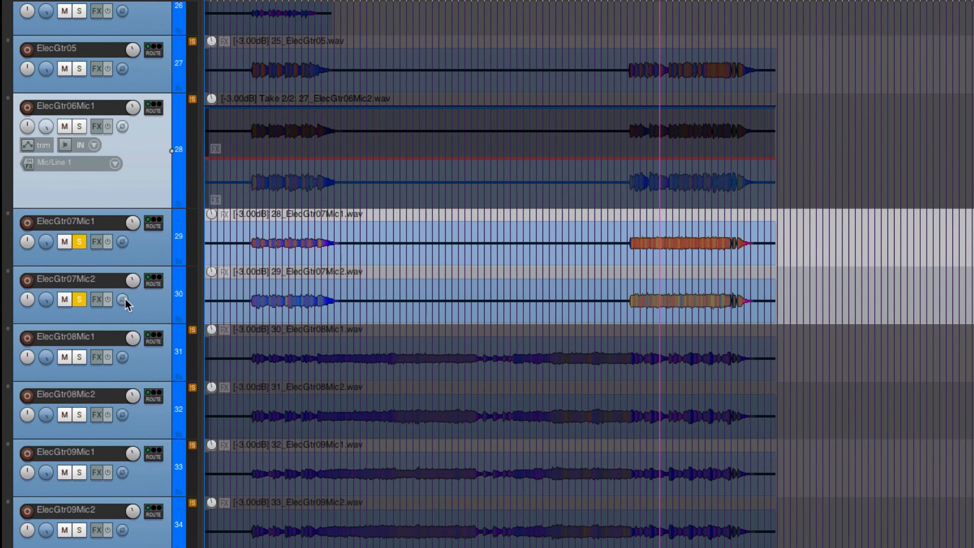
Invert the phase of ElecGtr07Mic2 for comparison and return it to normal.
{"action": "left_click", "coordinate": [122, 300]}
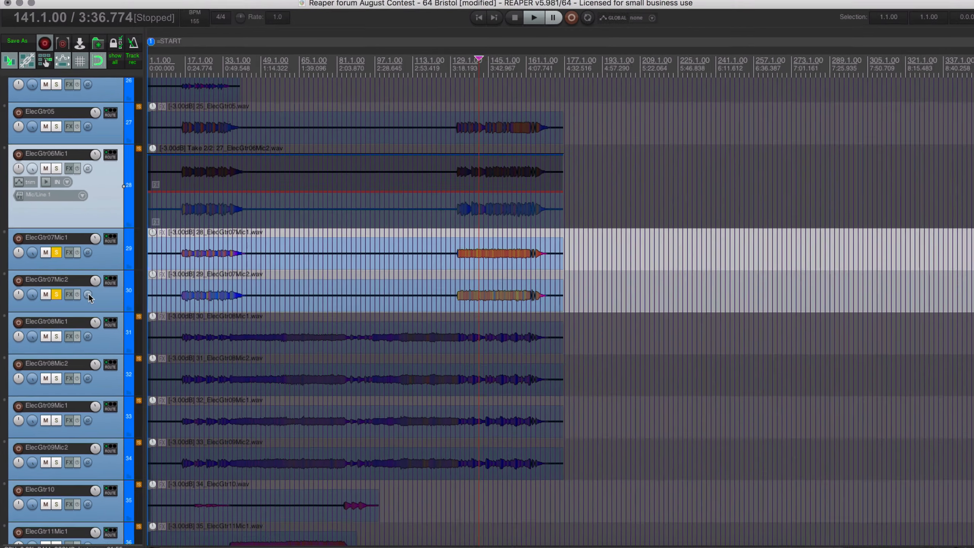
{"action": "left_click", "coordinate": [121, 299]}
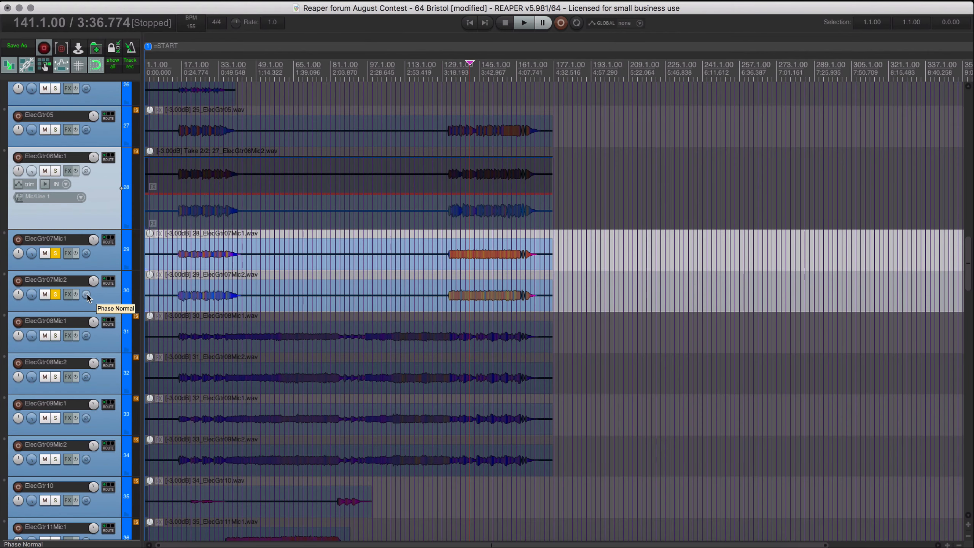
{"action": "left_click", "coordinate": [97, 303]}
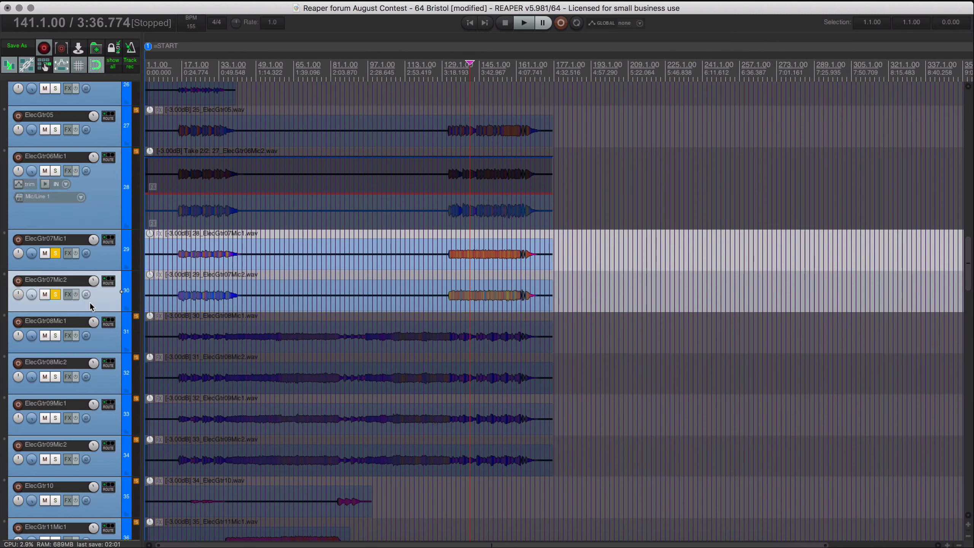
Implode the ElecGtr07Mic1 and ElecGtr07Mic2 items into takes on one track with the custom action and clear the track's solo.
{"action": "key", "text": "question"}
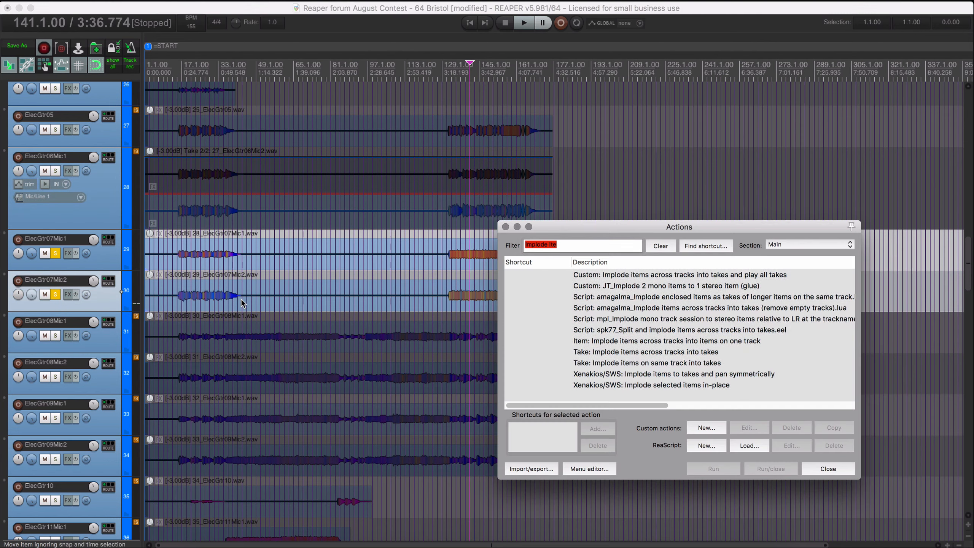
{"action": "left_click", "coordinate": [461, 291]}
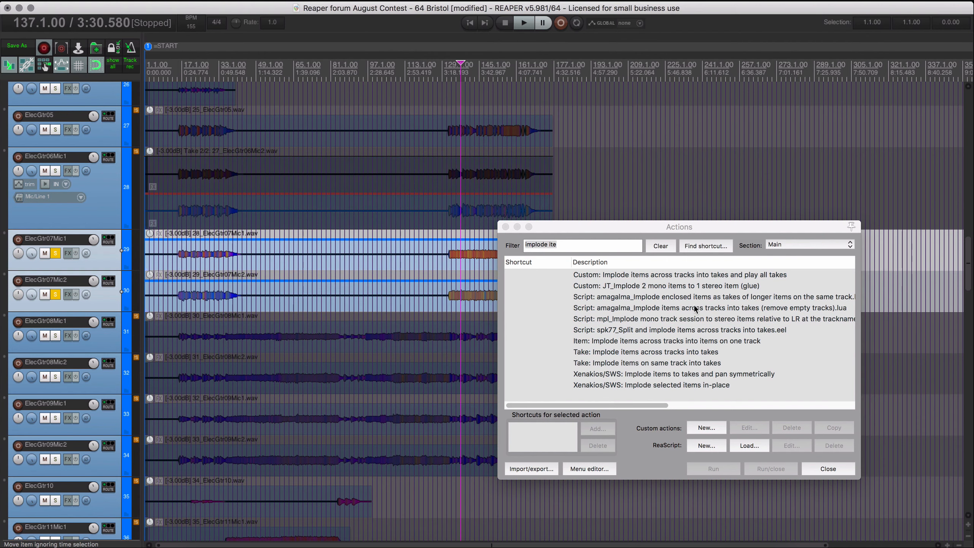
{"action": "left_click", "coordinate": [694, 274]}
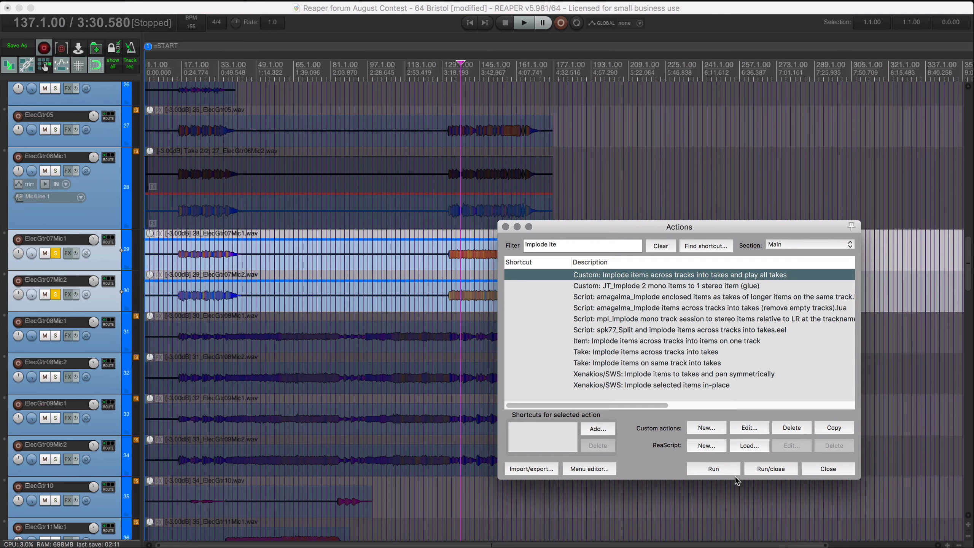
{"action": "left_click", "coordinate": [713, 468]}
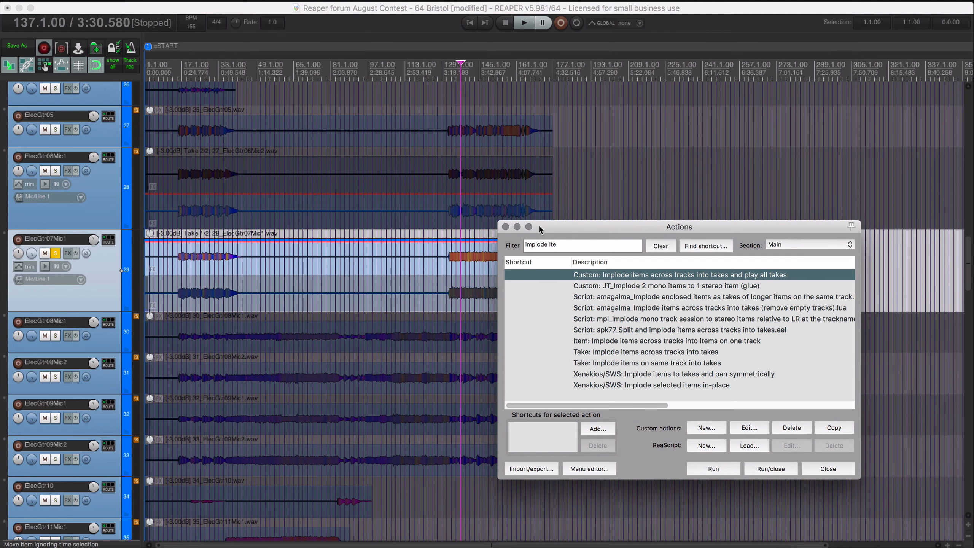
{"action": "left_click", "coordinate": [55, 254]}
Solo ElecGtr08Mic1 and ElecGtr08Mic2 and audition them from bar 137.
{"action": "scroll", "coordinate": [96, 337], "scroll_direction": "down", "scroll_amount": 1}
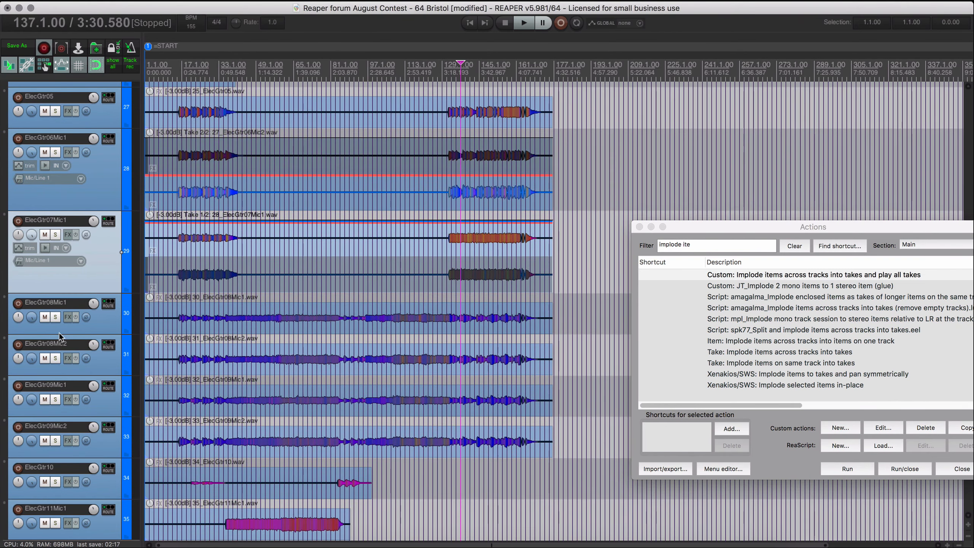
{"action": "left_click_drag", "start_coordinate": [55, 317], "coordinate": [55, 358]}
{"action": "key", "text": "space"}
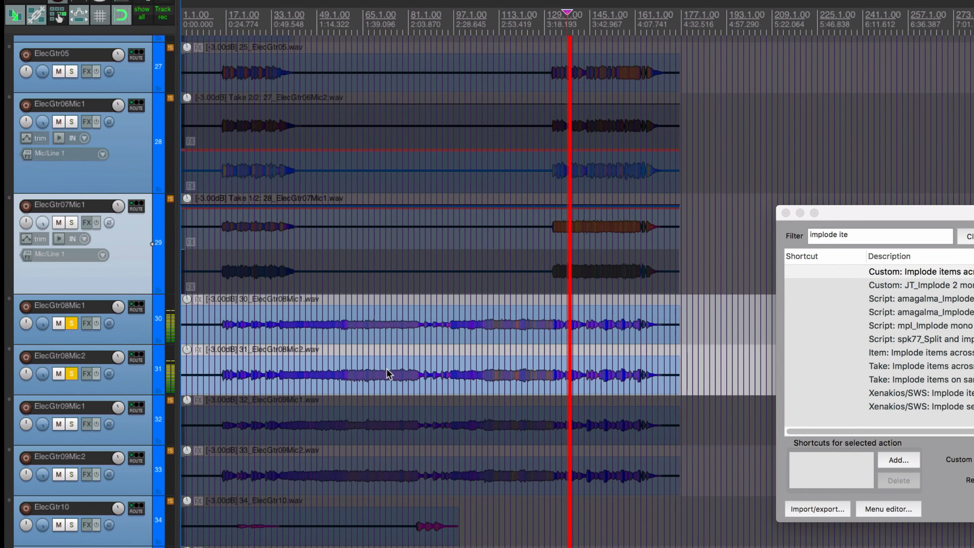
Invert the phase of ElecGtr08Mic2 during playback for comparison, and stop playback.
{"action": "left_click", "coordinate": [132, 387]}
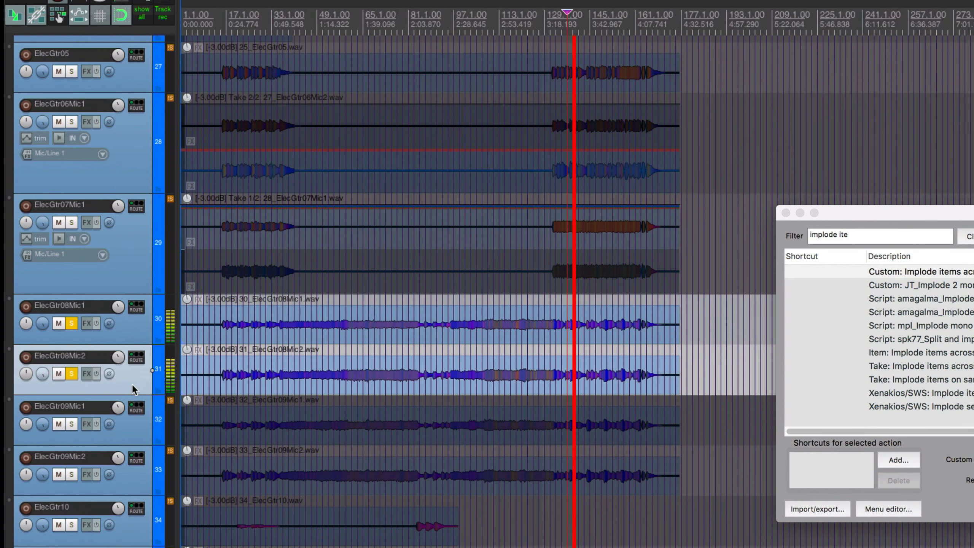
{"action": "left_click", "coordinate": [108, 373]}
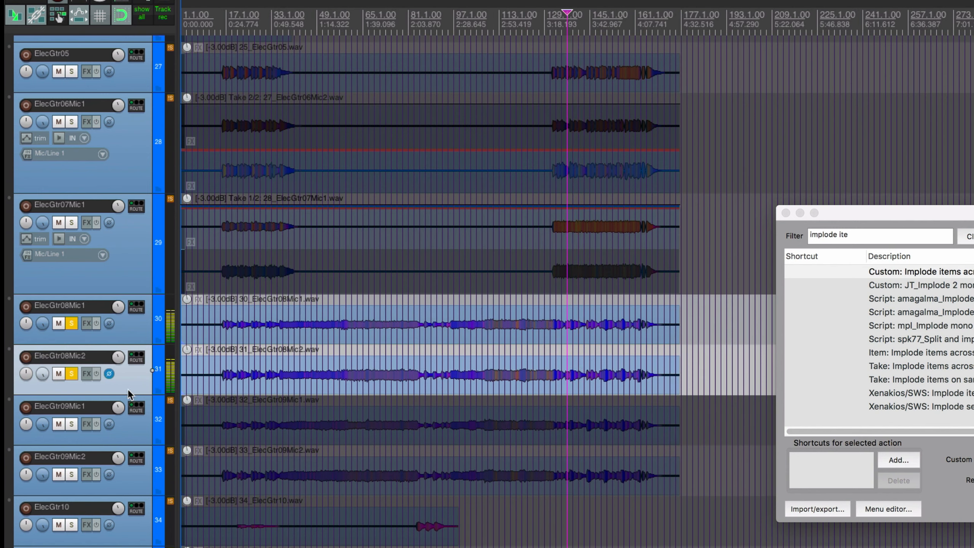
{"action": "key", "text": "space"}
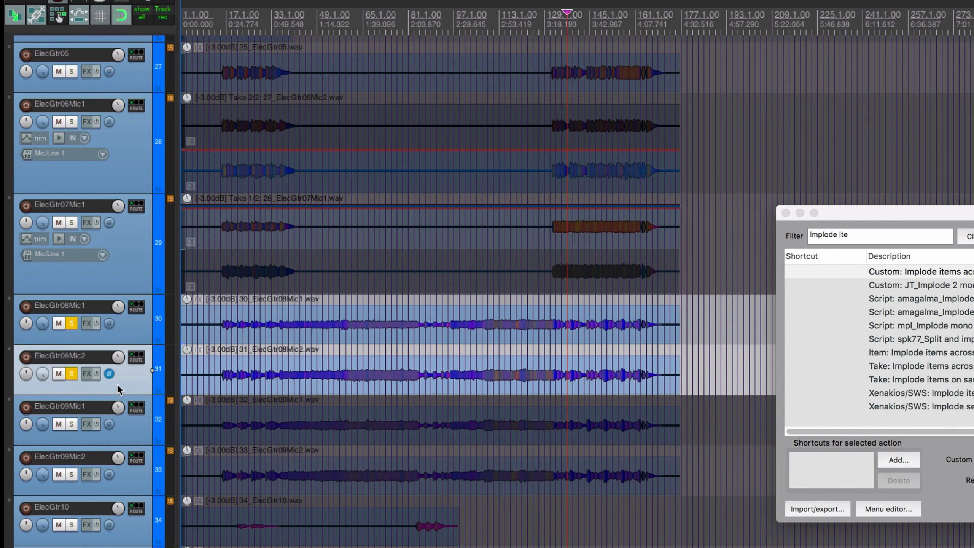
Return ElecGtr08Mic2 to normal phase and audition both ElecGtr08 mics from about bar 67.
{"action": "left_click", "coordinate": [327, 340]}
{"action": "left_click", "coordinate": [353, 383], "text": "super"}
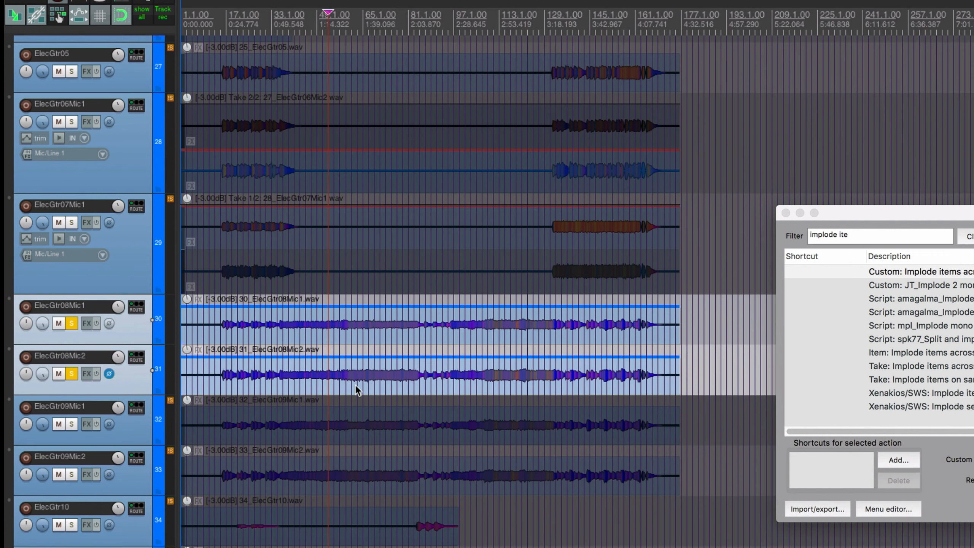
{"action": "scroll", "coordinate": [356, 386], "scroll_direction": "up", "scroll_amount": 1}
{"action": "left_click", "coordinate": [366, 403]}
{"action": "scroll", "coordinate": [337, 413], "scroll_direction": "up", "scroll_amount": 5}
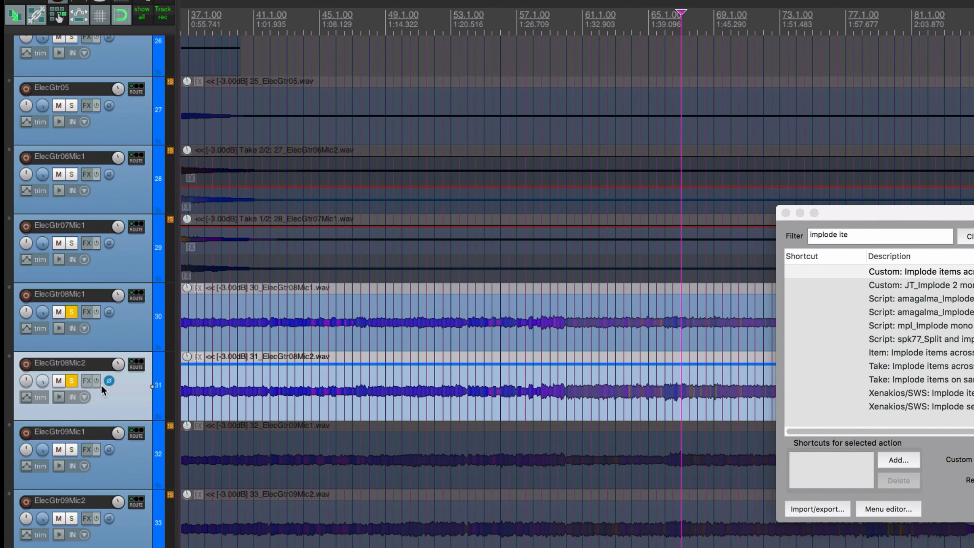
{"action": "left_click", "coordinate": [111, 381]}
{"action": "scroll", "coordinate": [359, 410], "scroll_direction": "right", "scroll_amount": 3}
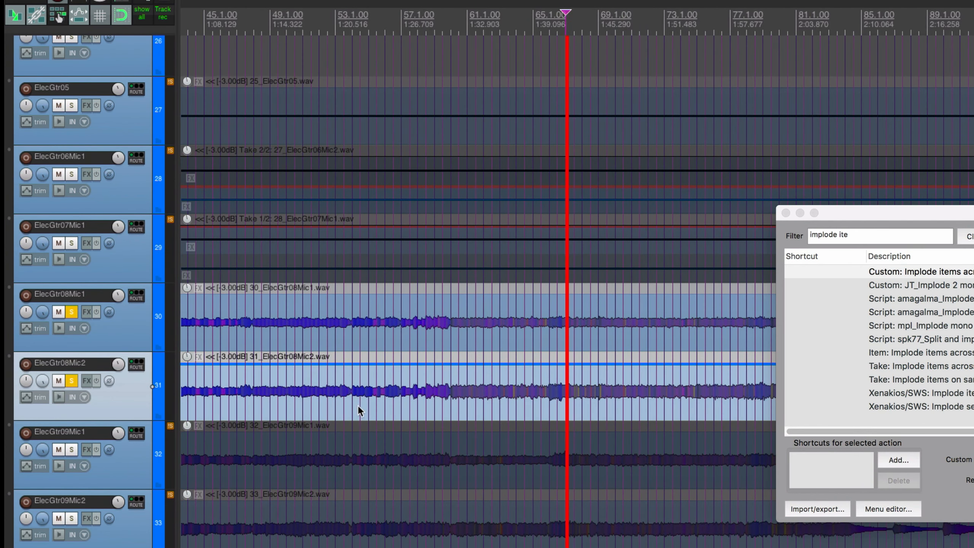
{"action": "key", "text": "space"}
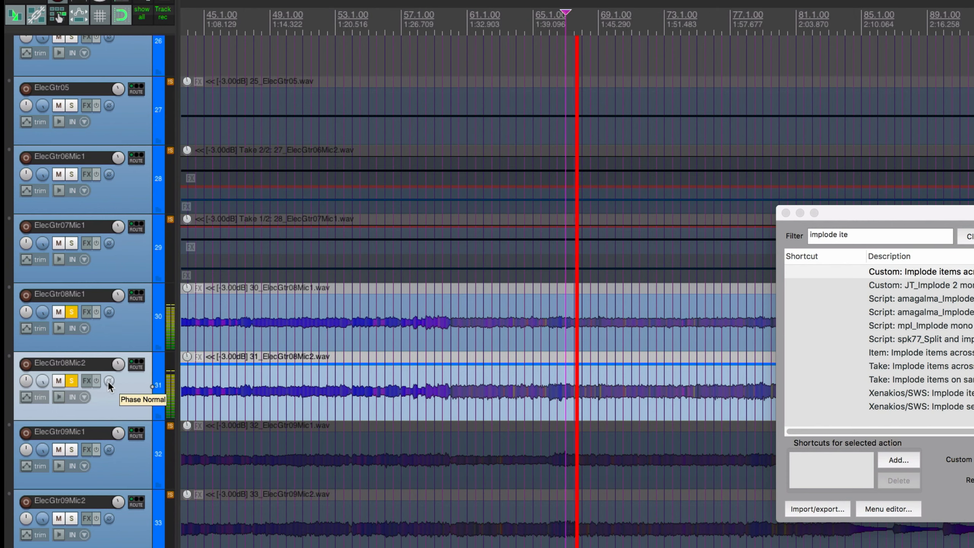
Switch ElecGtr08Mic2 repeatedly between inverted and normal phase during playback to compare the sound, and stop.
{"action": "left_click", "coordinate": [109, 381]}
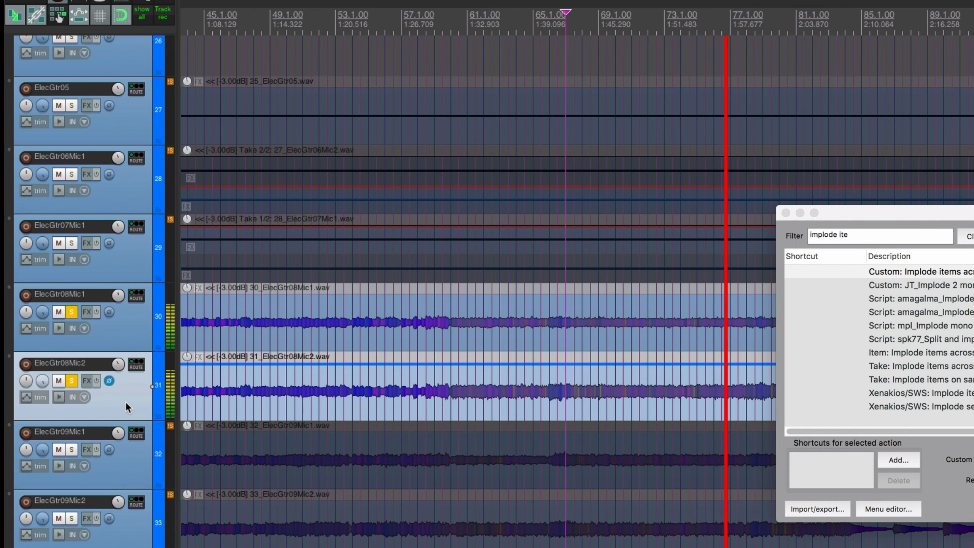
{"action": "left_click", "coordinate": [107, 380]}
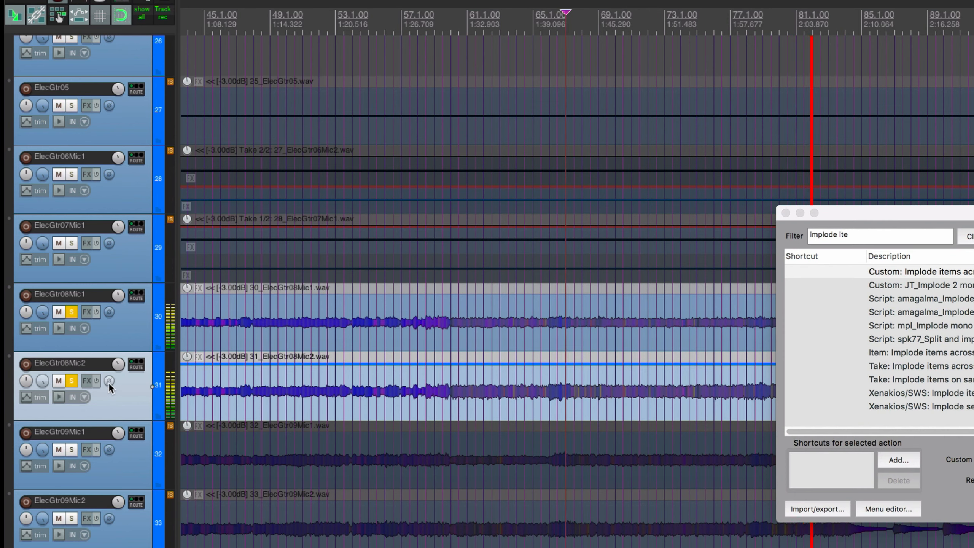
{"action": "left_click", "coordinate": [109, 382]}
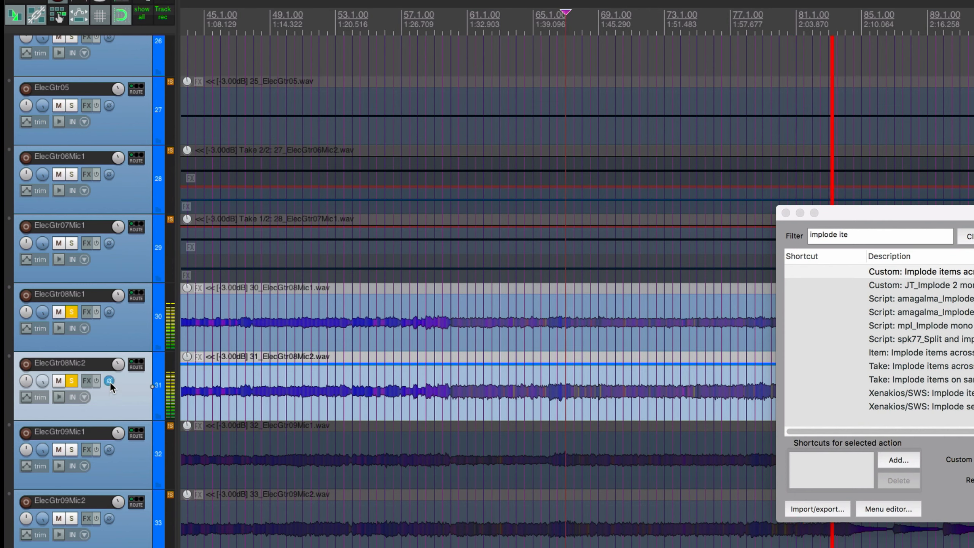
{"action": "left_click", "coordinate": [110, 383]}
{"action": "left_click", "coordinate": [110, 382]}
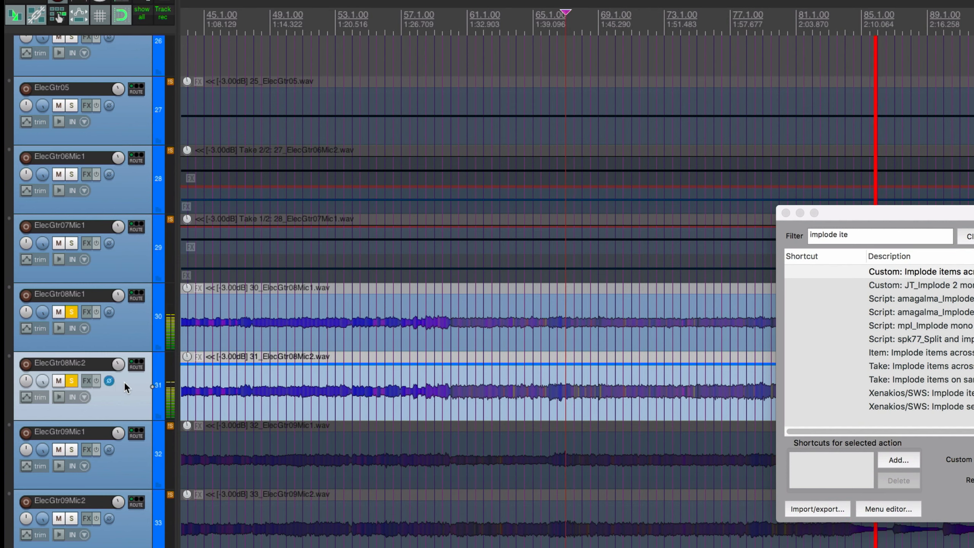
{"action": "key", "text": "space"}
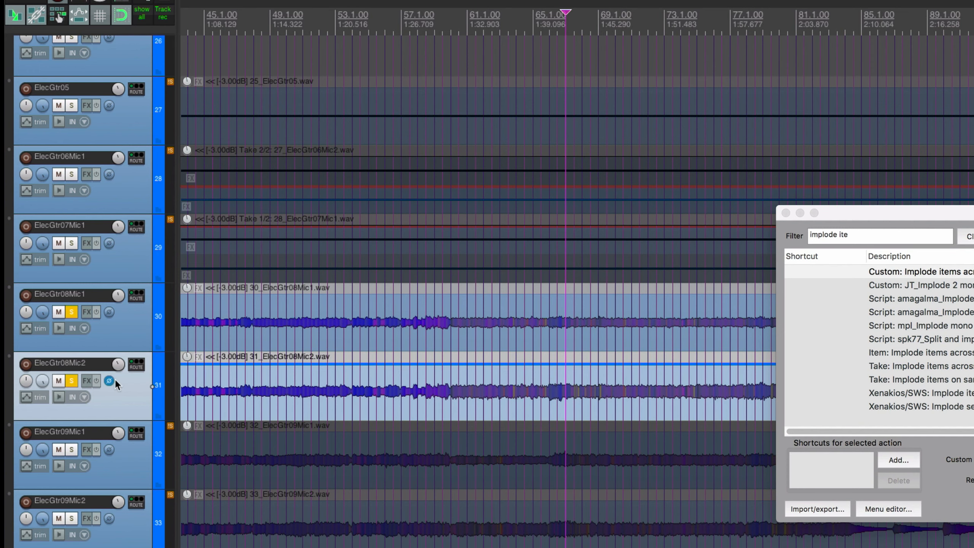
Implode the ElecGtr08Mic1 and ElecGtr08Mic2 items into takes on one track with the custom play-all-takes action.
{"action": "left_click", "coordinate": [363, 321]}
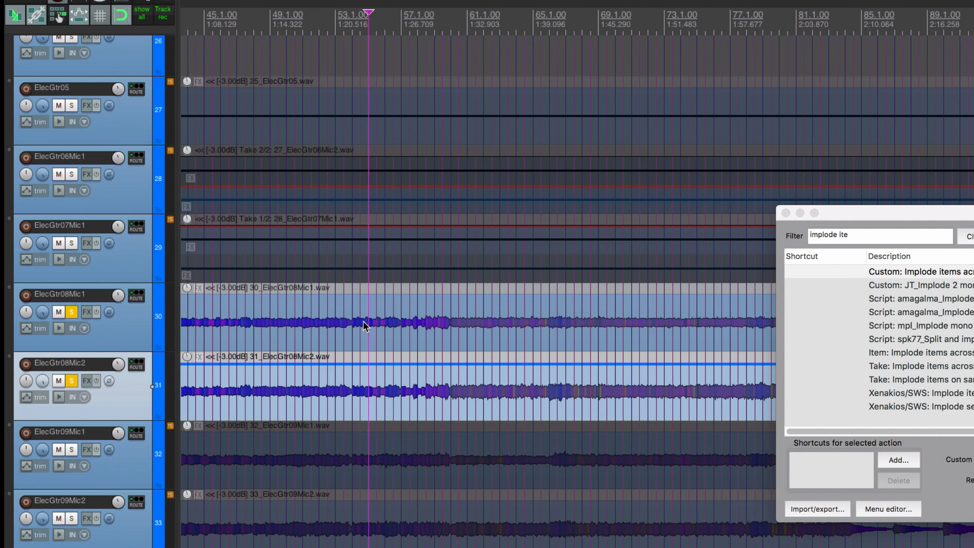
{"action": "left_click", "coordinate": [374, 390], "text": "shift"}
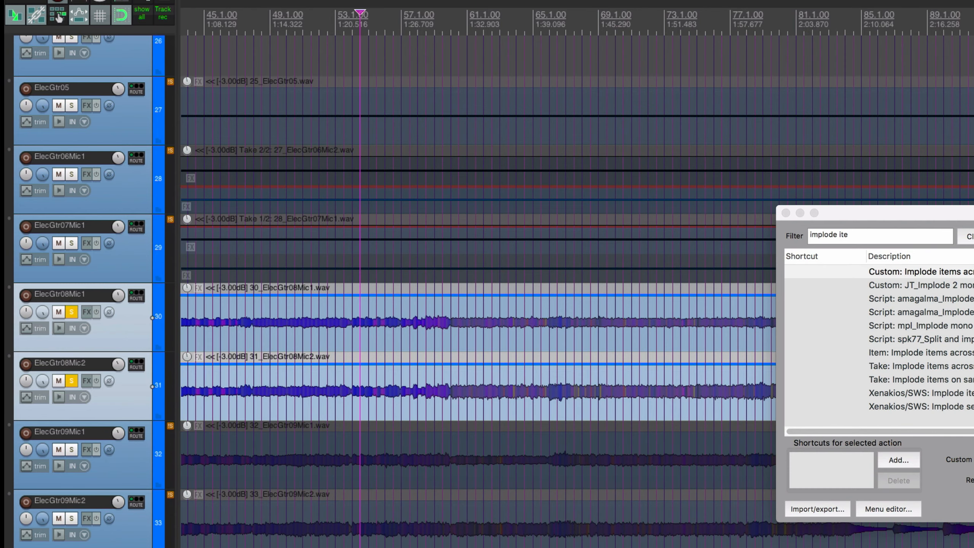
{"action": "double_click", "coordinate": [805, 272]}
Lower the ElecGtr08Mic2 take's volume to -4.22 dB, invert its phase in the item properties, and audition the combined takes.
{"action": "left_click", "coordinate": [515, 389]}
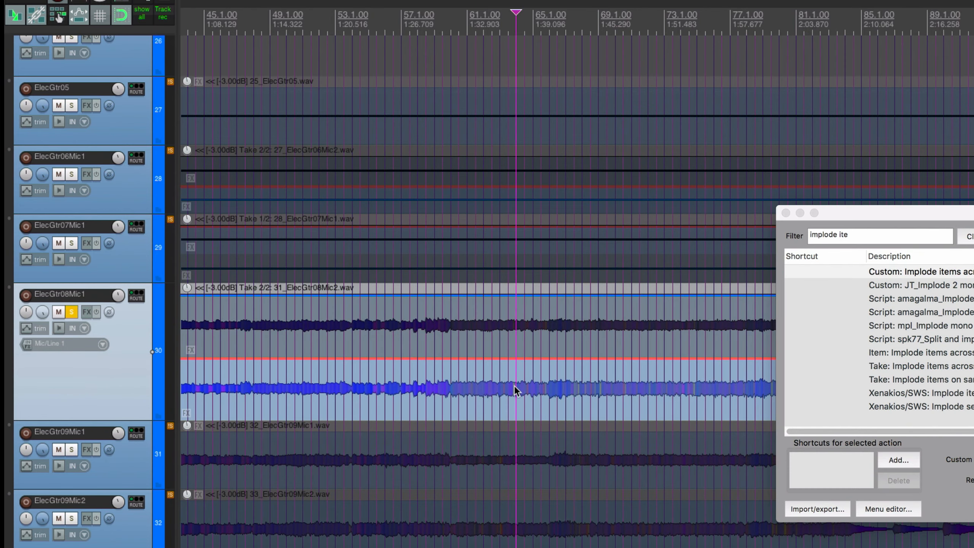
{"action": "double_click", "coordinate": [421, 389]}
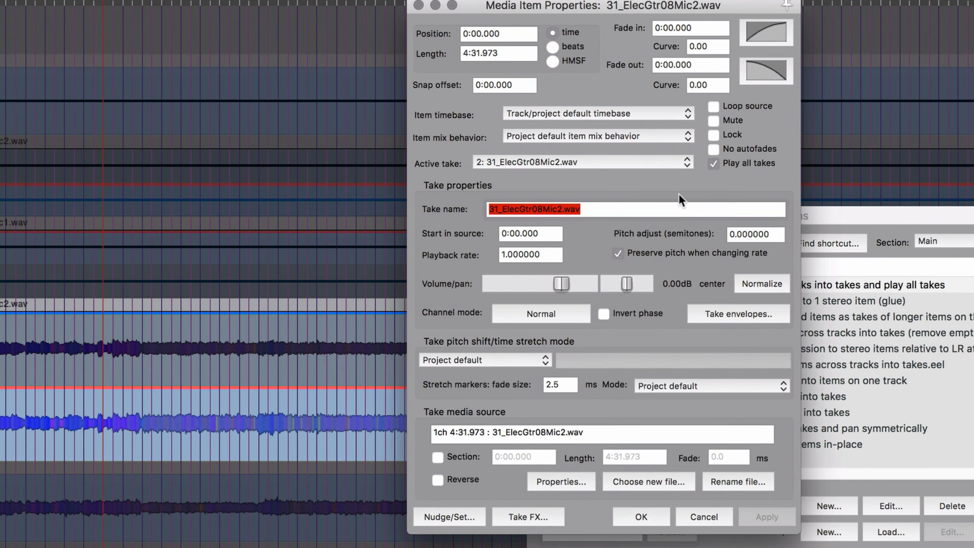
{"action": "left_click", "coordinate": [556, 255]}
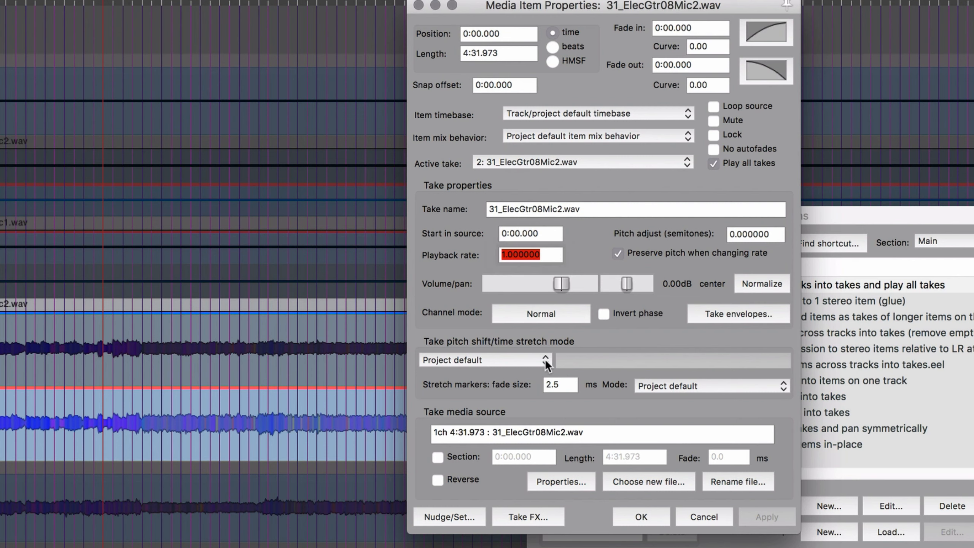
{"action": "mouse_move", "coordinate": [561, 283]}
{"action": "left_mouse_down"}
{"action": "mouse_move", "coordinate": [570, 283]}
{"action": "mouse_move", "coordinate": [551, 281]}
{"action": "left_mouse_up"}
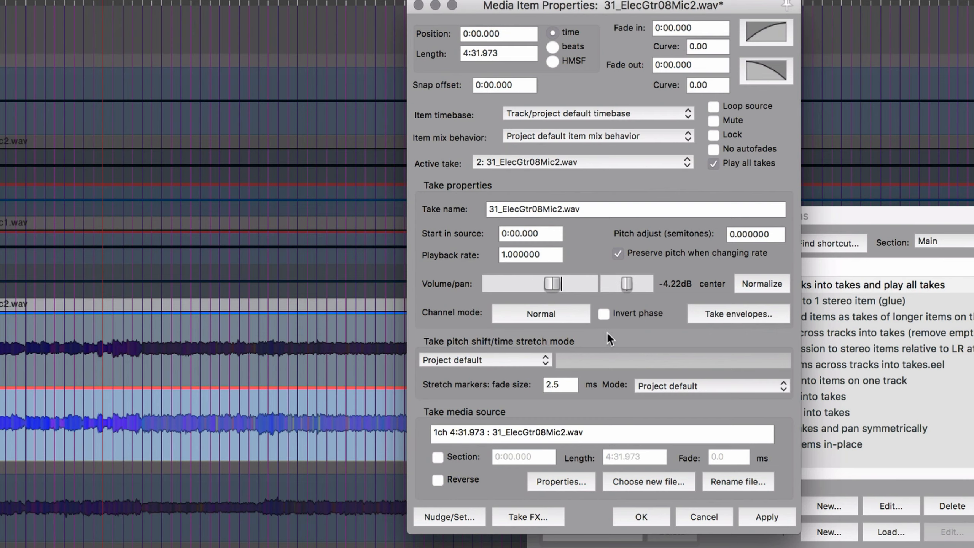
{"action": "left_click", "coordinate": [602, 314]}
{"action": "left_click", "coordinate": [648, 515]}
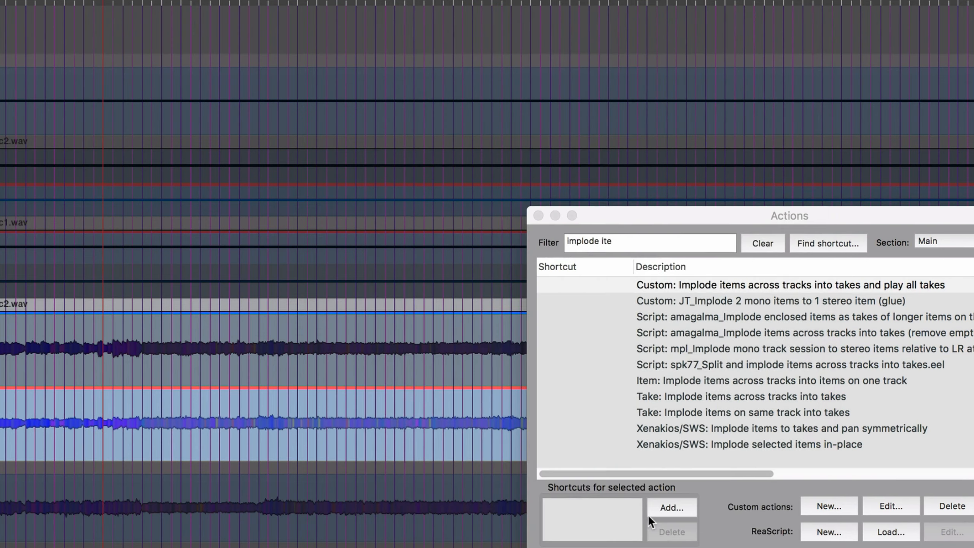
{"action": "key", "text": "space"}
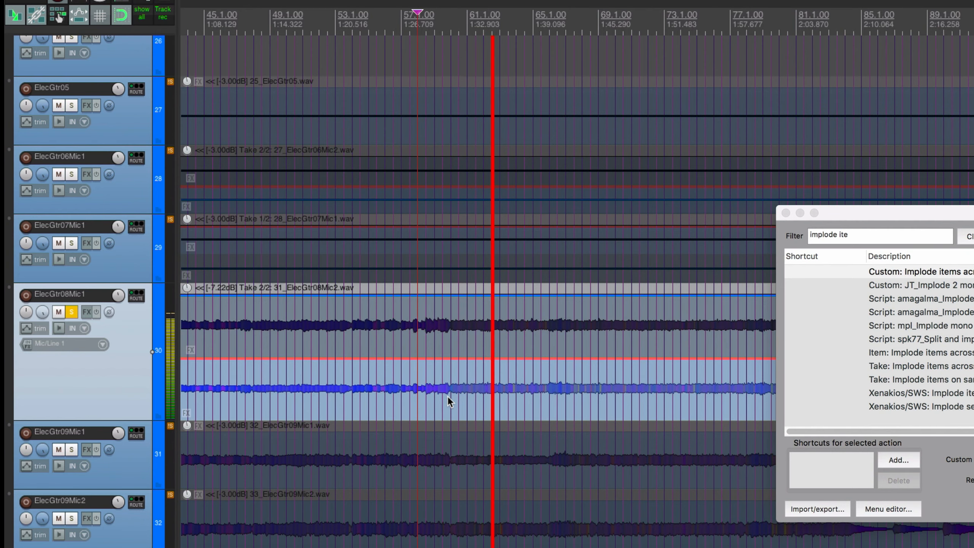
Reset the ElecGtr08Mic2 take's volume to 0 dB for comparison, set it to -4.32 dB, and invert the take's phase.
{"action": "double_click", "coordinate": [448, 397]}
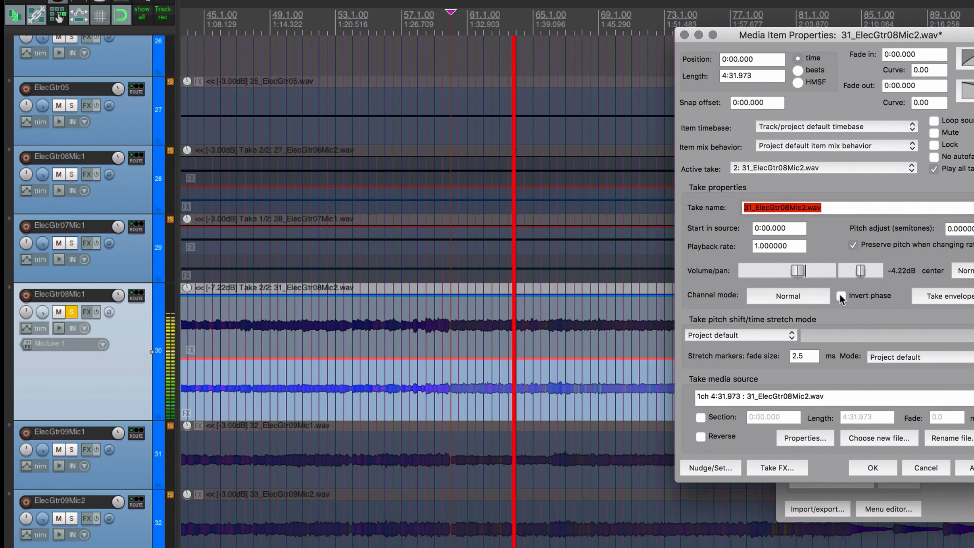
{"action": "double_click", "coordinate": [800, 271]}
{"action": "left_click", "coordinate": [969, 466]}
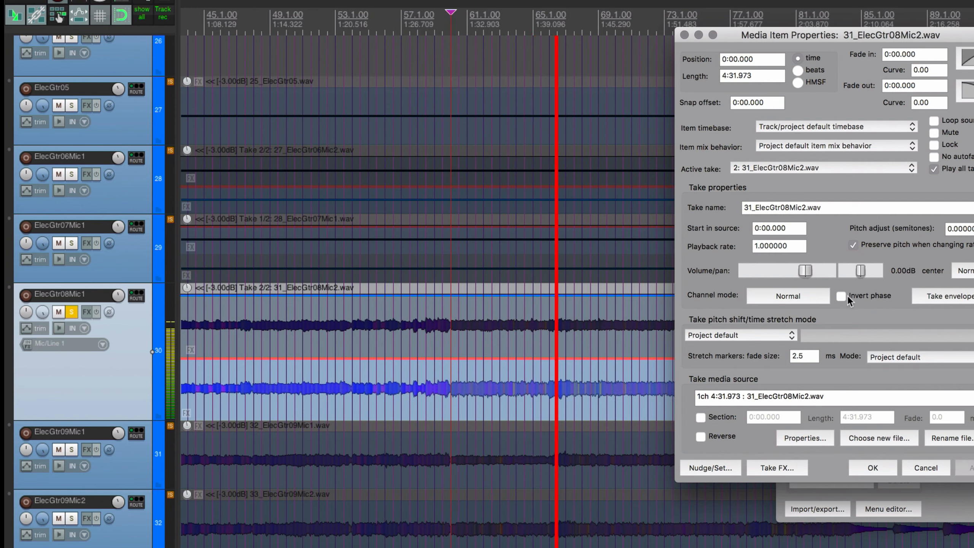
{"action": "left_click_drag", "start_coordinate": [806, 272], "coordinate": [797, 271]}
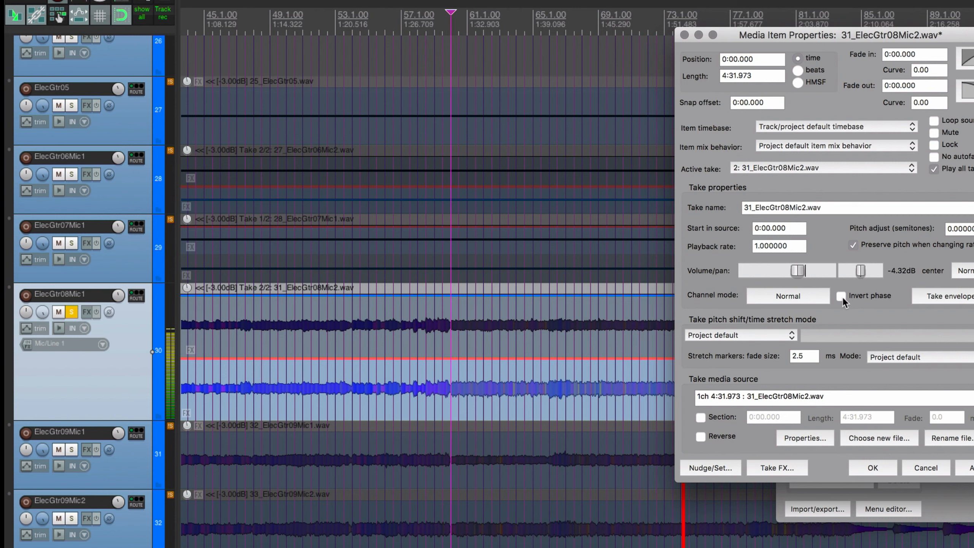
{"action": "left_click", "coordinate": [841, 296]}
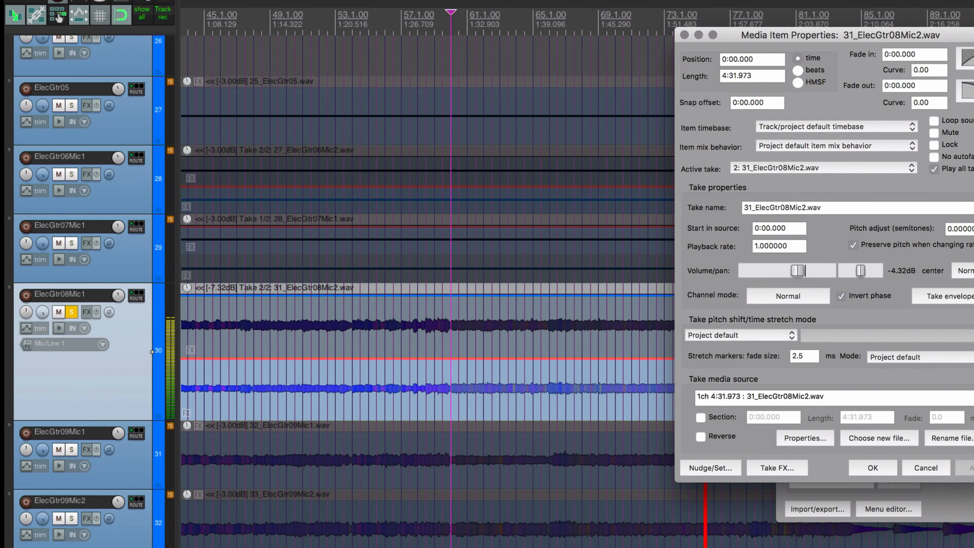
{"action": "left_click", "coordinate": [871, 467]}
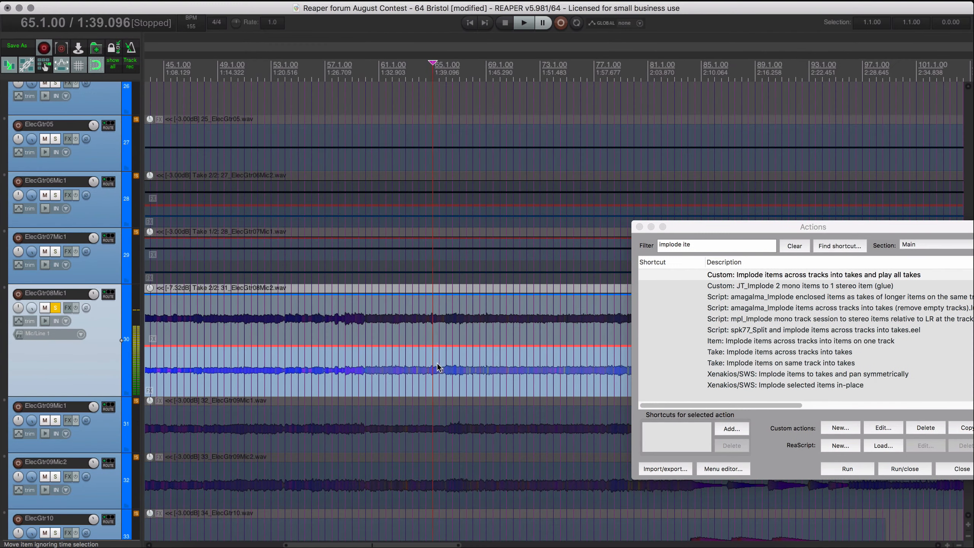
{"action": "key", "text": "space"}
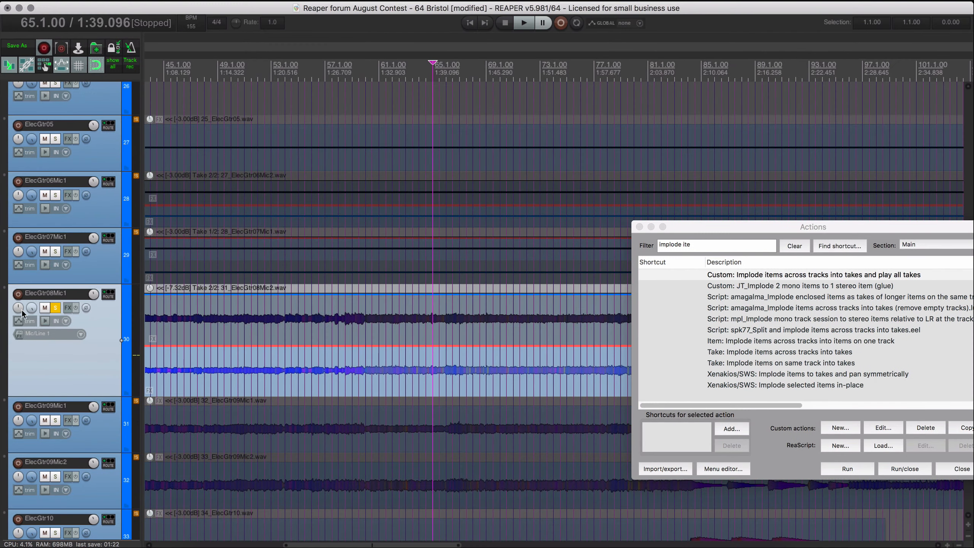
Clear the solo on ElecGtr08Mic1 and solo ElecGtr09Mic1 and ElecGtr09Mic2.
{"action": "left_click", "coordinate": [55, 308]}
{"action": "scroll", "coordinate": [55, 326], "scroll_direction": "down", "scroll_amount": 3}
{"action": "left_click", "coordinate": [55, 326]}
{"action": "left_click", "coordinate": [56, 382]}
Select the ElecGtr09Mic1 and ElecGtr09Mic2 items and audition them from bar 58.
{"action": "left_click", "coordinate": [353, 330]}
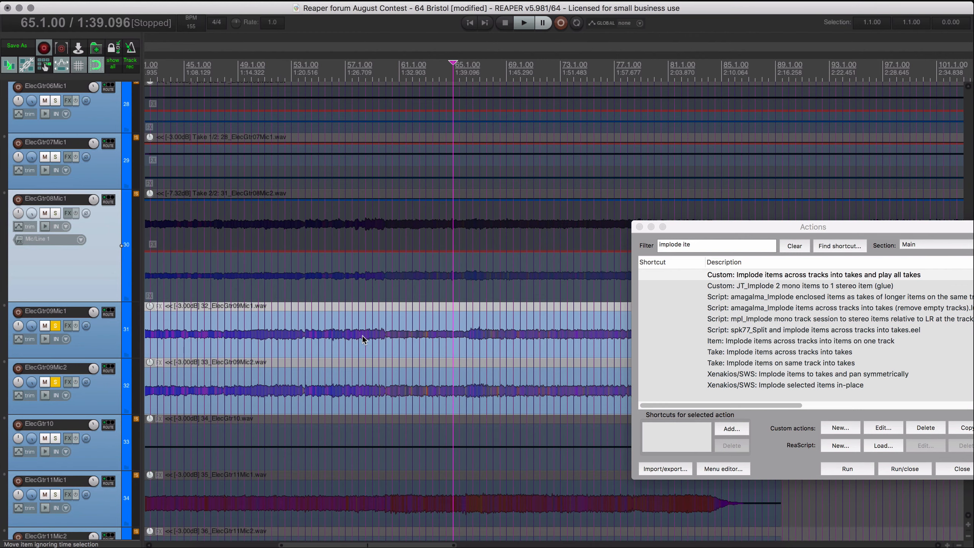
{"action": "left_click", "coordinate": [362, 335]}
{"action": "left_click", "coordinate": [363, 395], "text": "shift"}
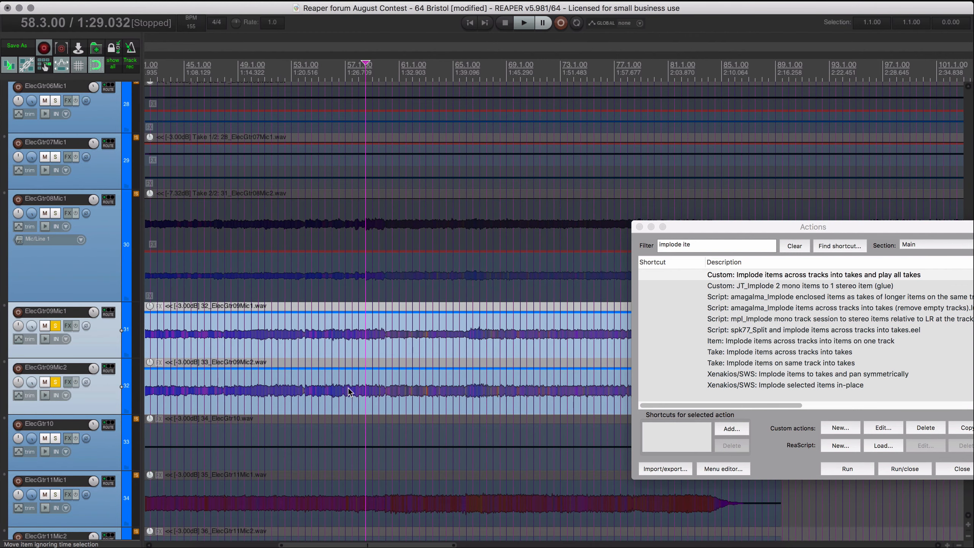
{"action": "scroll", "coordinate": [348, 389], "scroll_direction": "down", "scroll_amount": 1}
{"action": "scroll", "coordinate": [351, 389], "scroll_direction": "right", "scroll_amount": 2}
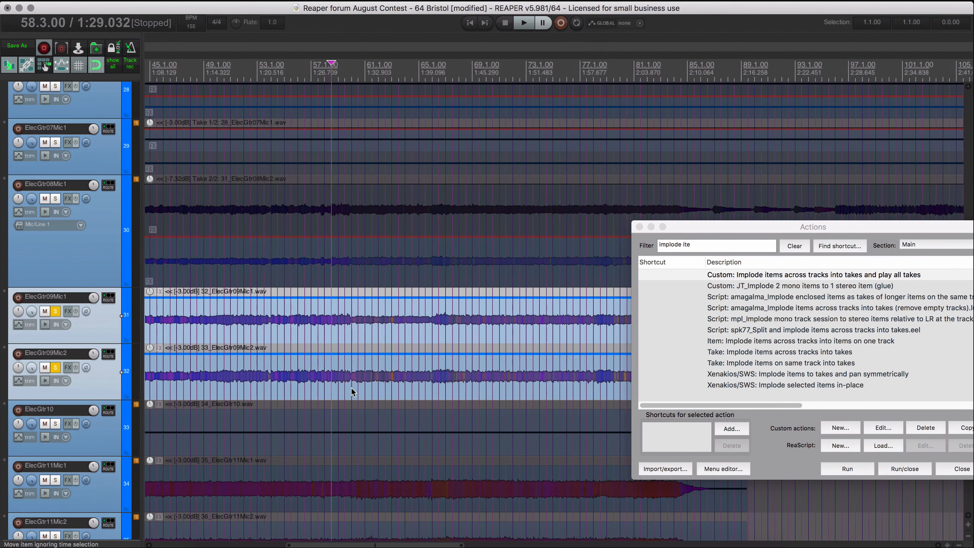
{"action": "scroll", "coordinate": [352, 387], "scroll_direction": "left", "scroll_amount": 2}
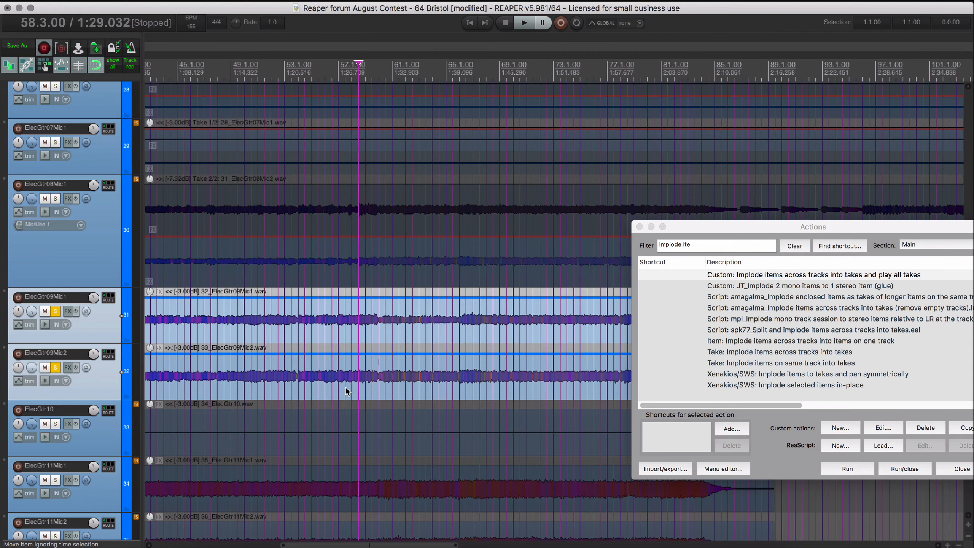
{"action": "key", "text": "space"}
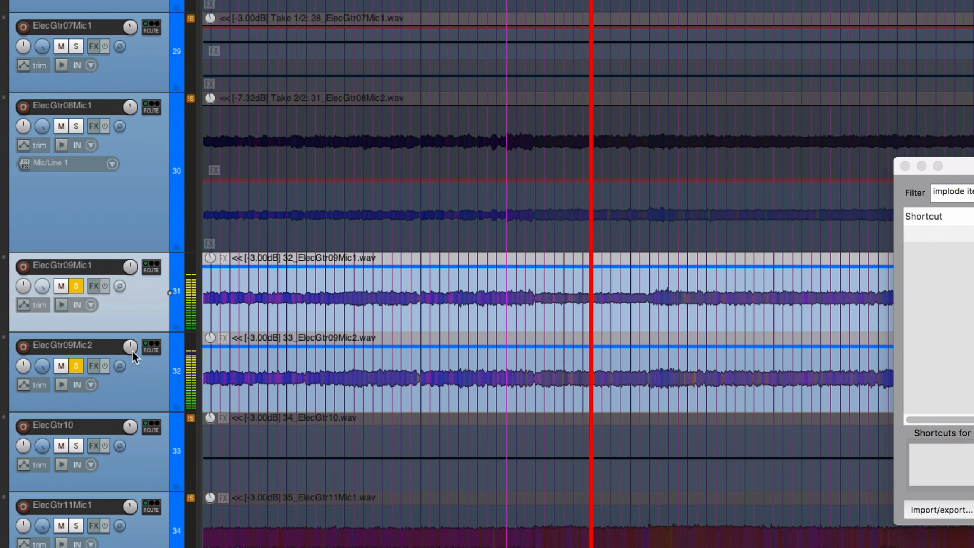
Invert the phase of ElecGtr09Mic2 for comparison, return it to normal, and stop playback.
{"action": "left_click", "coordinate": [119, 366]}
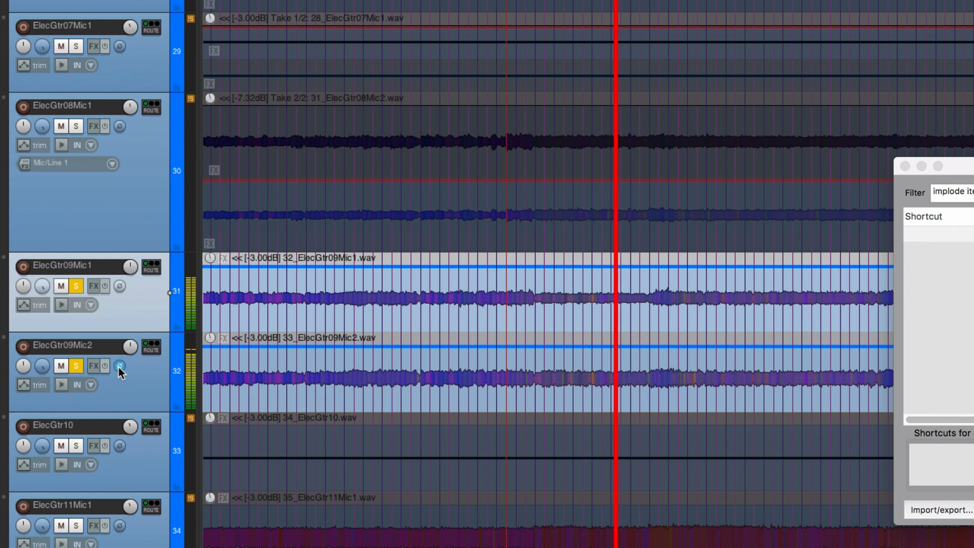
{"action": "left_click", "coordinate": [139, 369]}
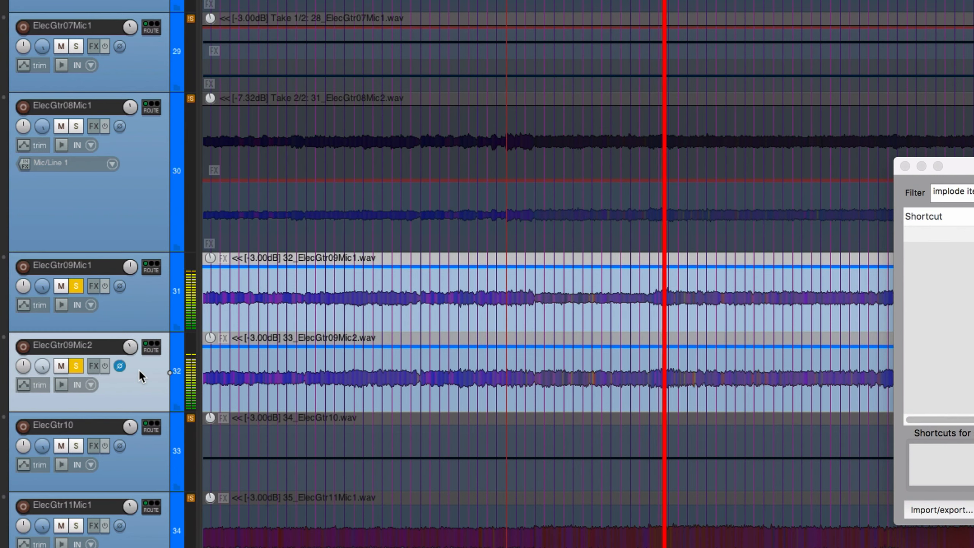
{"action": "left_click", "coordinate": [120, 366]}
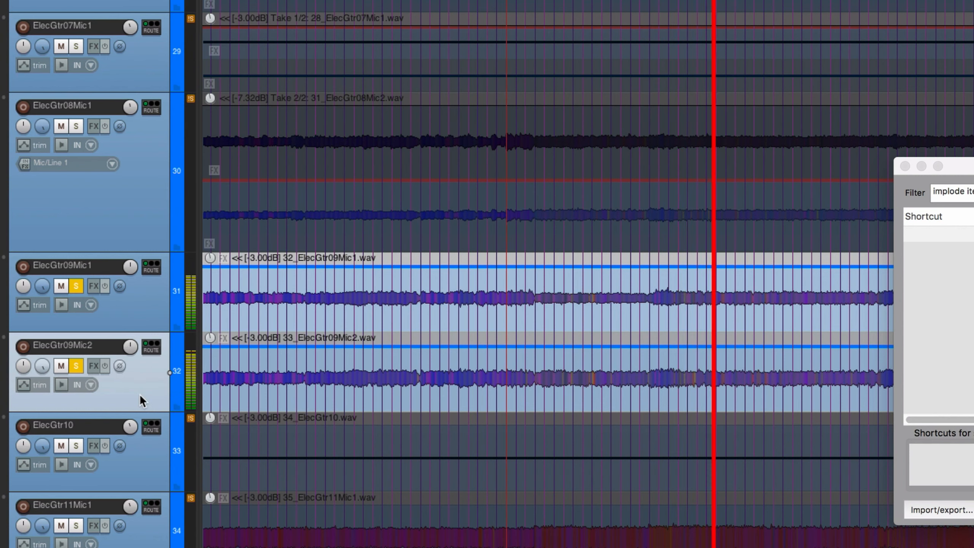
{"action": "key", "text": "space"}
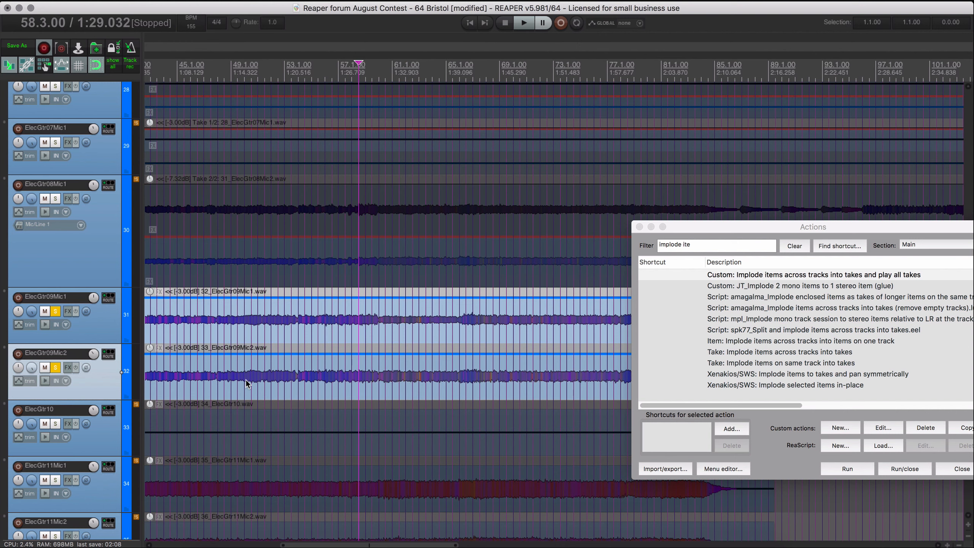
Audition the ElecGtr09 mic pair and implode both items into takes on one track with all takes playing.
{"action": "key", "text": "space"}
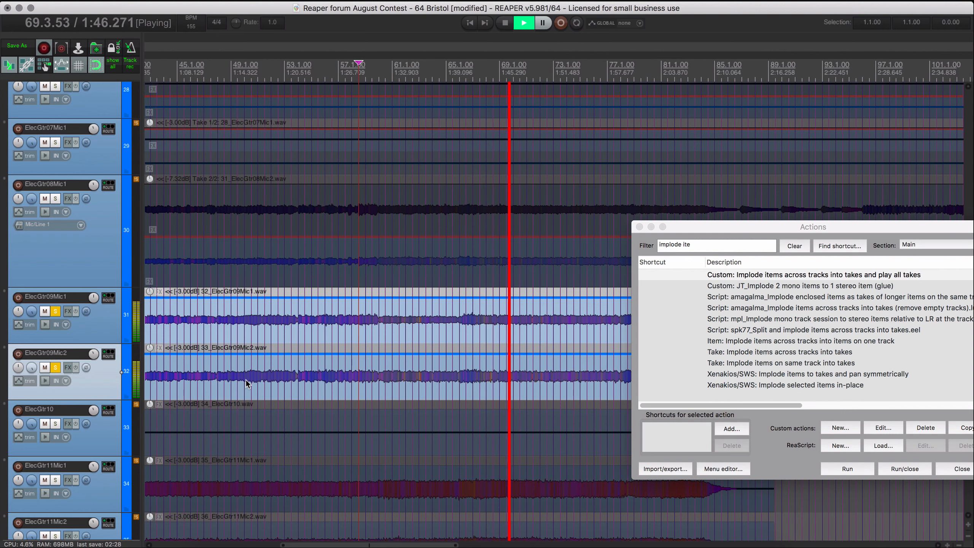
{"action": "key", "text": "space"}
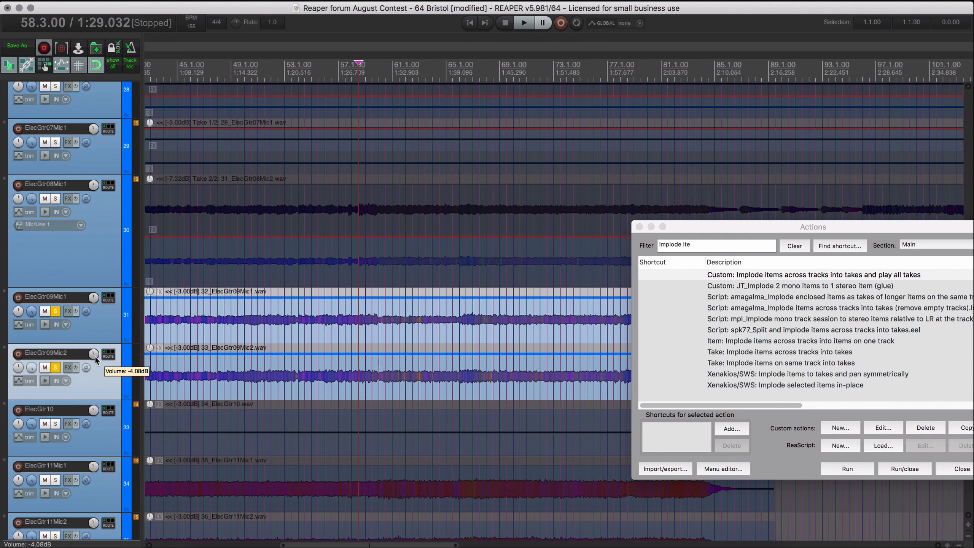
{"action": "left_click", "coordinate": [318, 343]}
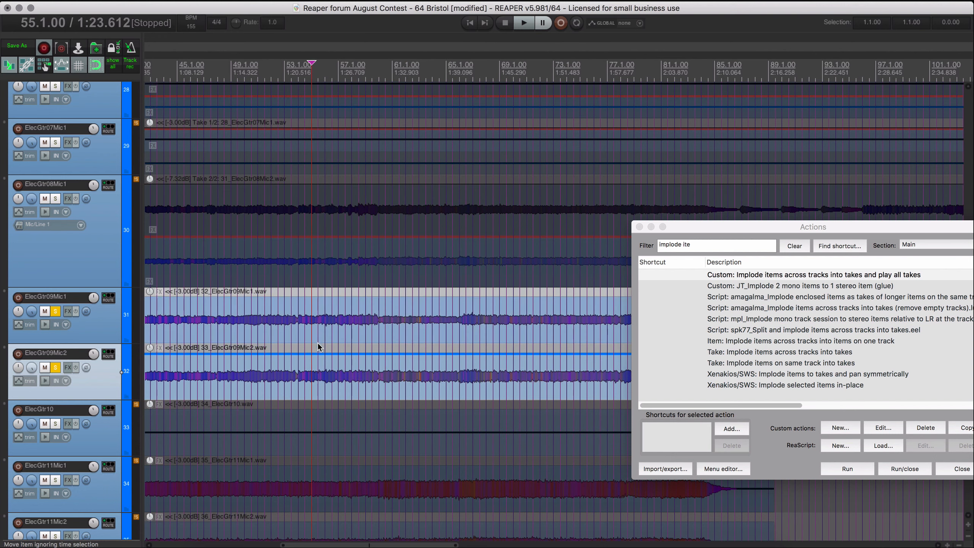
{"action": "left_click", "coordinate": [341, 332], "text": "shift"}
{"action": "left_click", "coordinate": [795, 272]}
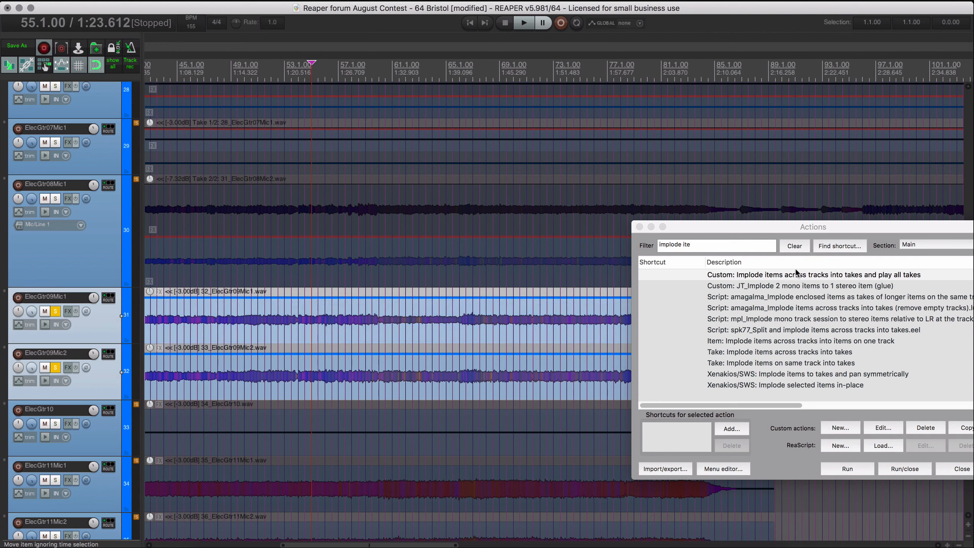
{"action": "left_click", "coordinate": [839, 464]}
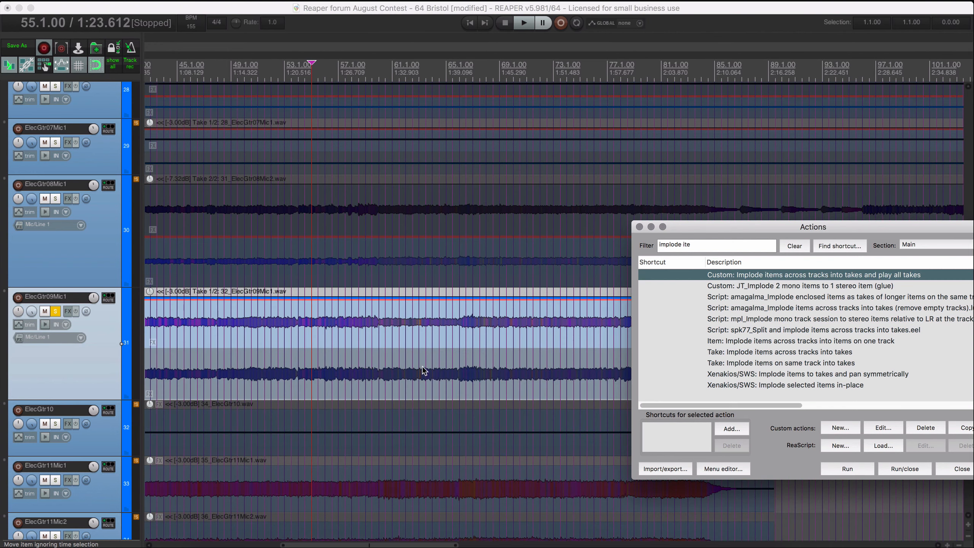
Open the properties of the 33_ElecGtr09Mic2.wav take and invert its phase.
{"action": "left_click", "coordinate": [415, 373]}
{"action": "double_click", "coordinate": [414, 373]}
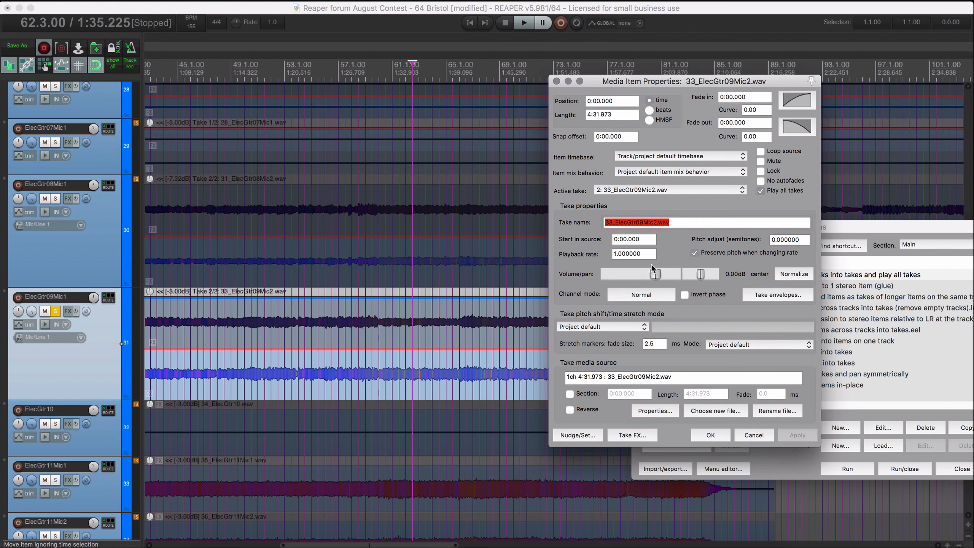
{"action": "left_click", "coordinate": [679, 294]}
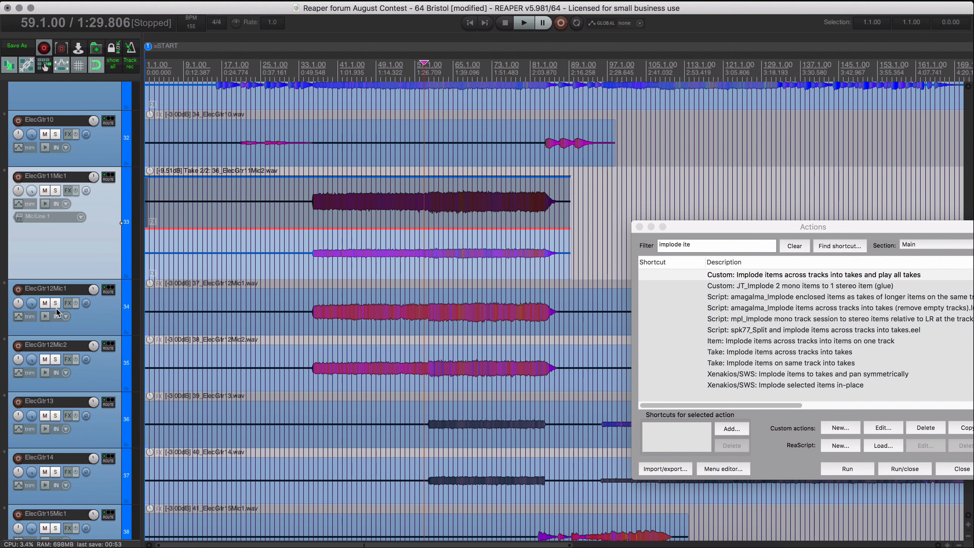
Solo ElecGtr12Mic1 and ElecGtr12Mic2 and play them from bar 59.
{"action": "left_click", "coordinate": [56, 304]}
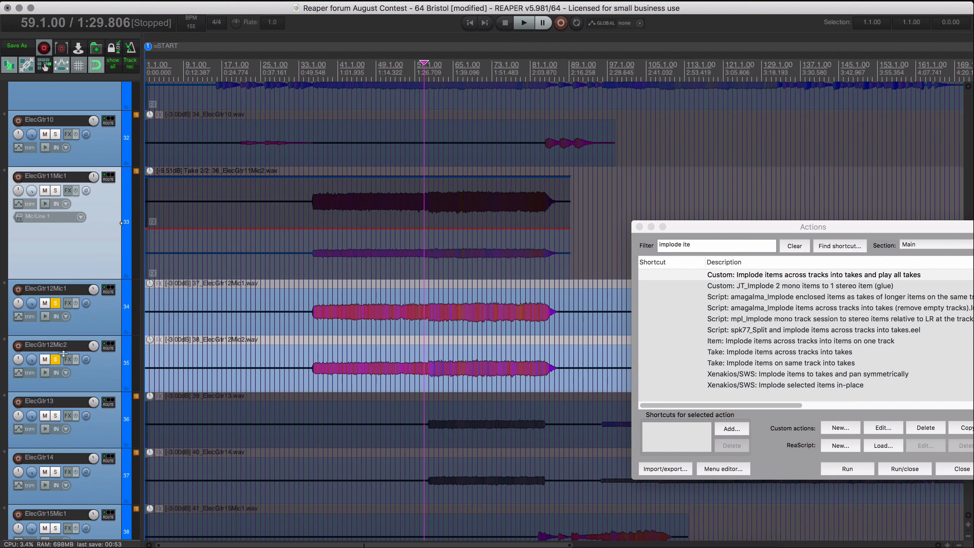
{"action": "left_click", "coordinate": [154, 331]}
{"action": "key", "text": "space"}
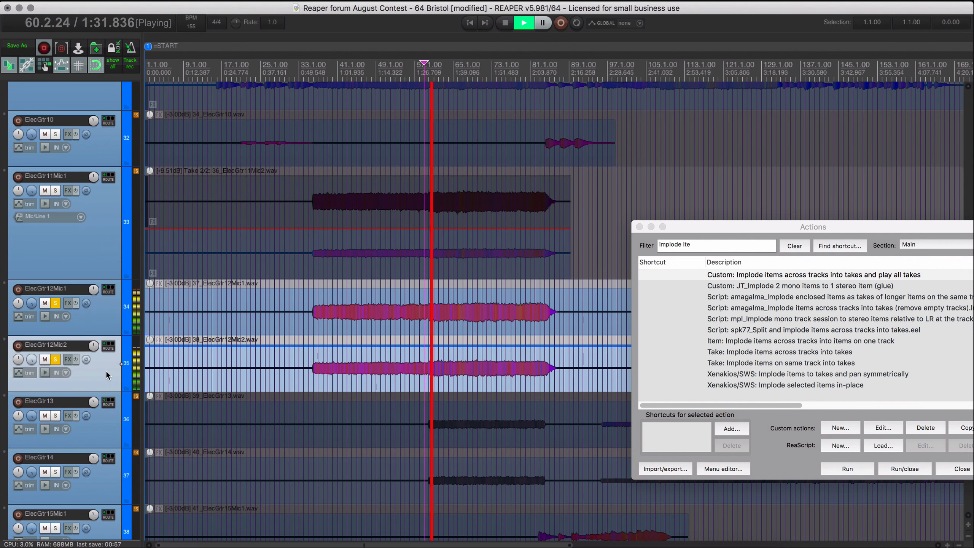
Compare inverted and normal phase on ElecGtr12Mic2 during playback, leave it inverted, and stop playback.
{"action": "left_click", "coordinate": [87, 359]}
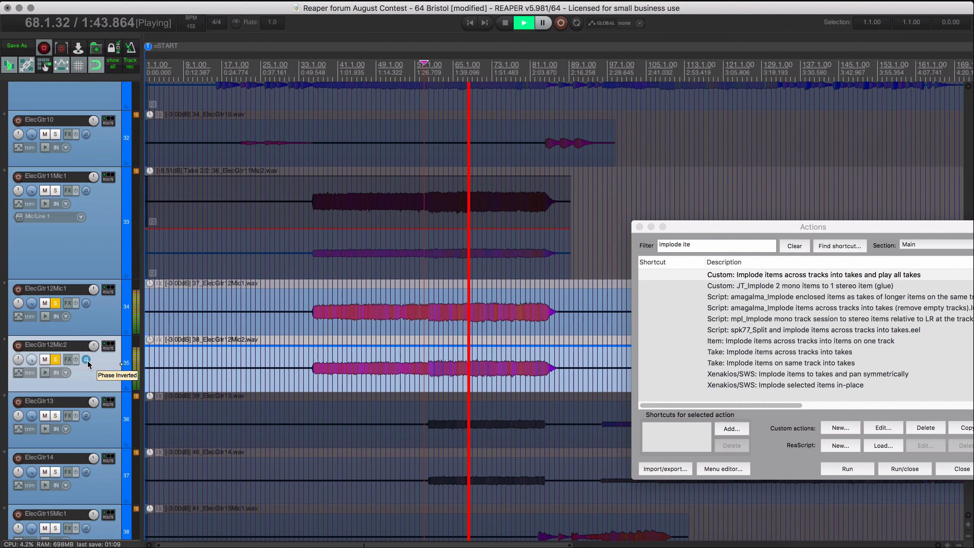
{"action": "left_click", "coordinate": [87, 359]}
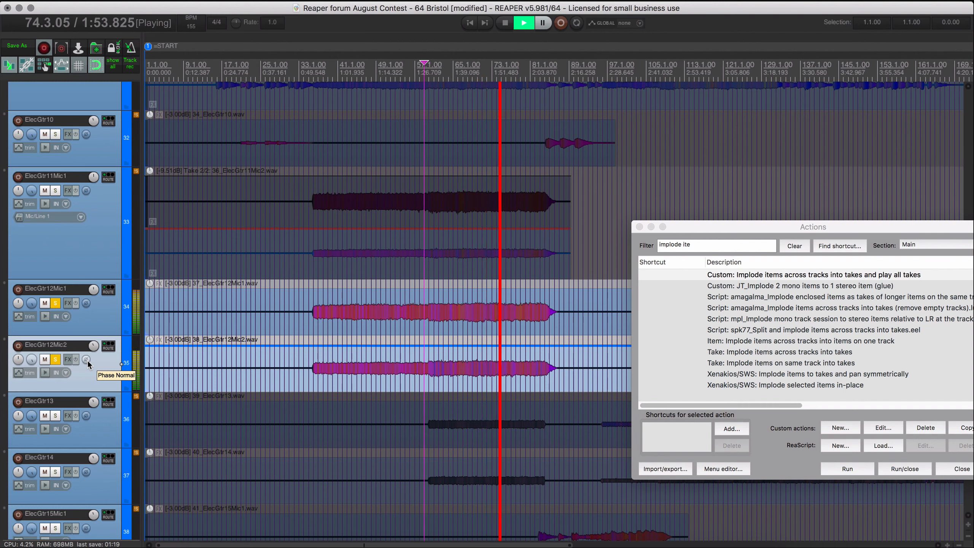
{"action": "left_click", "coordinate": [86, 360]}
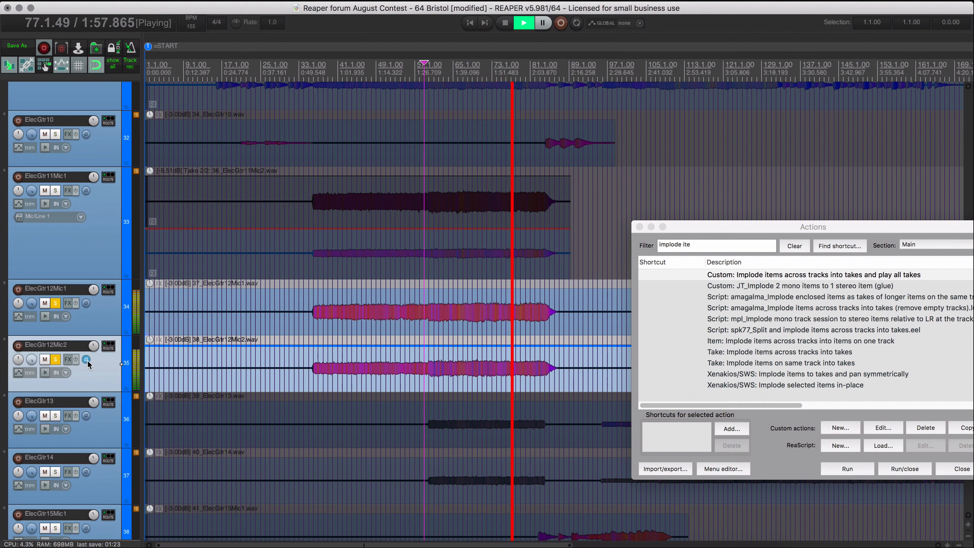
{"action": "left_click", "coordinate": [87, 359]}
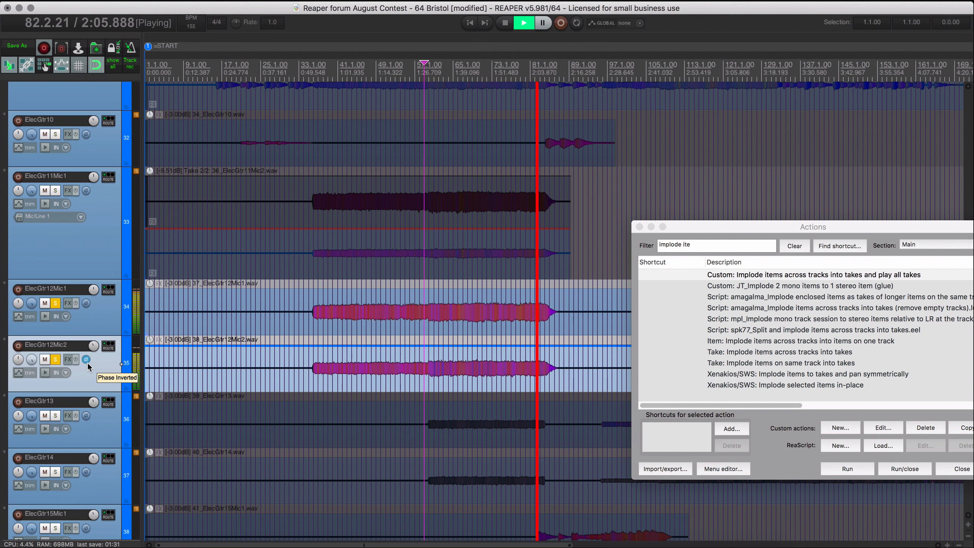
{"action": "key", "text": "space"}
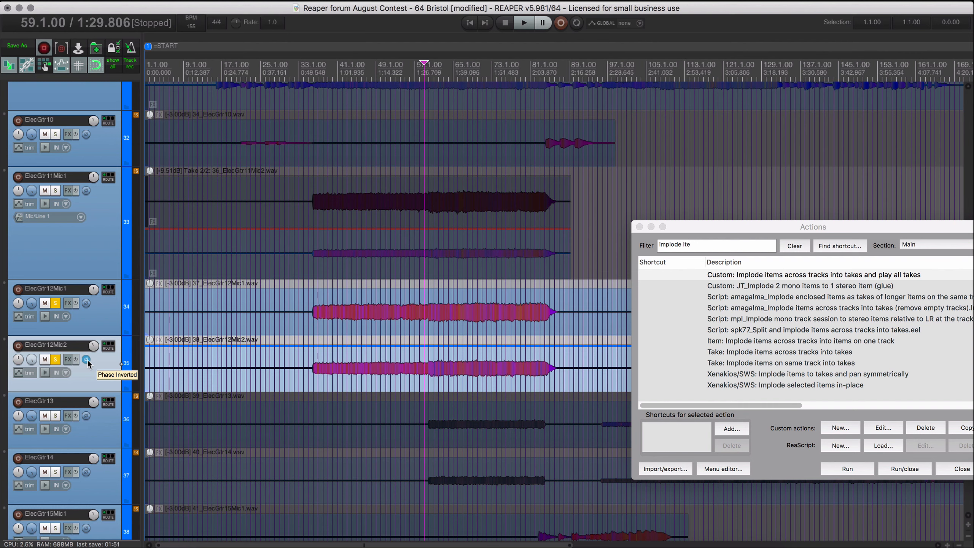
Return ElecGtr12Mic2's phase to normal and audition the mic pair briefly from bar 60.
{"action": "left_click", "coordinate": [428, 367]}
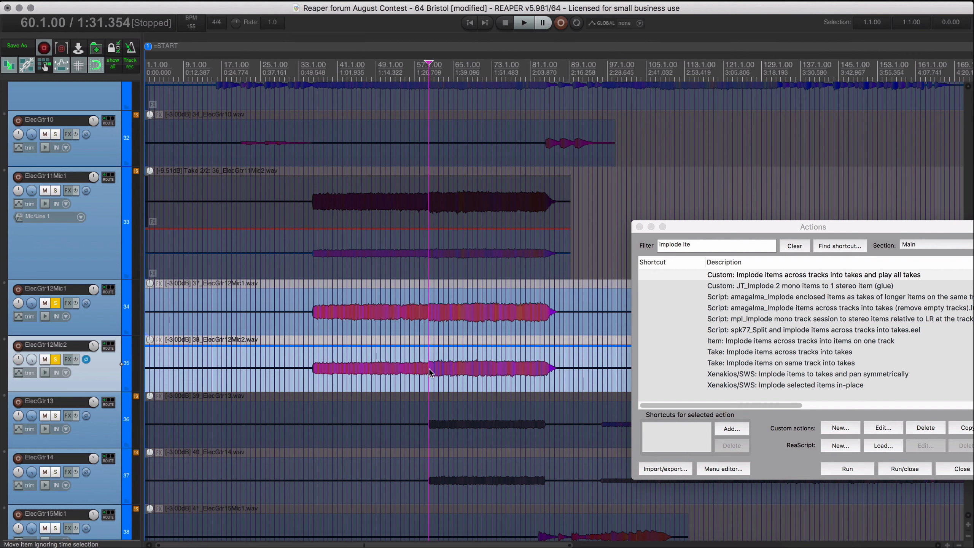
{"action": "left_click", "coordinate": [86, 359]}
{"action": "key", "text": "space"}
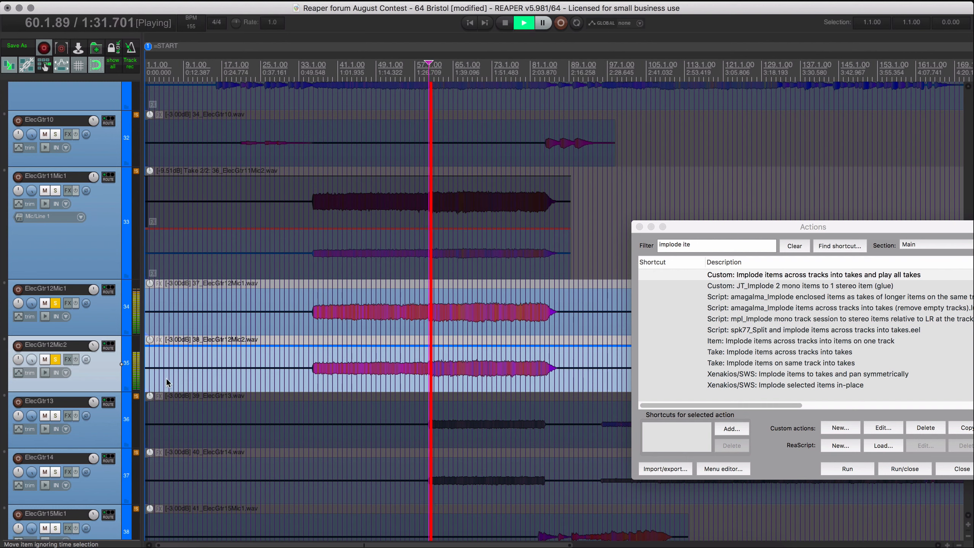
{"action": "key", "text": "space"}
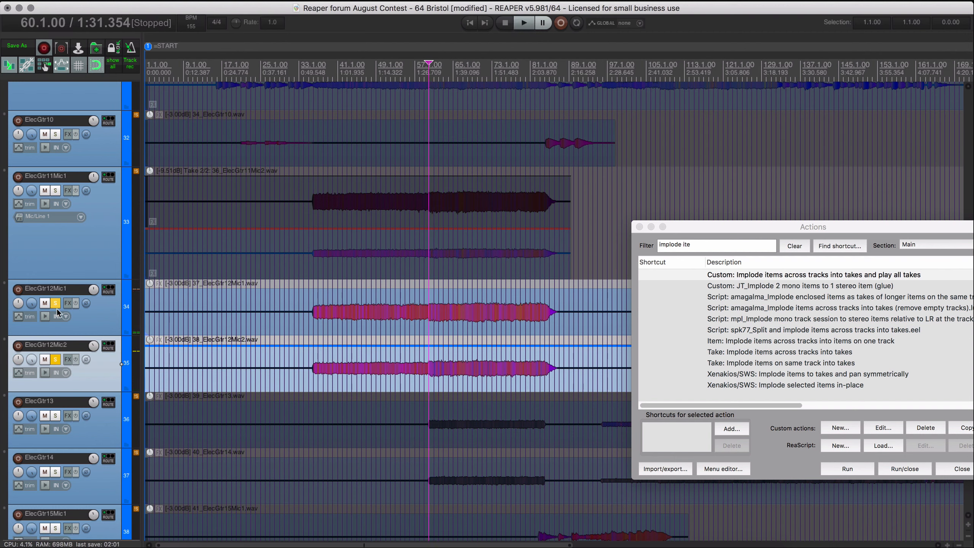
Audition ElecGtr12Mic1 alone and ElecGtr12Mic2 alone from bar 60 by switching their solos.
{"action": "left_click", "coordinate": [55, 360]}
{"action": "key", "text": "space"}
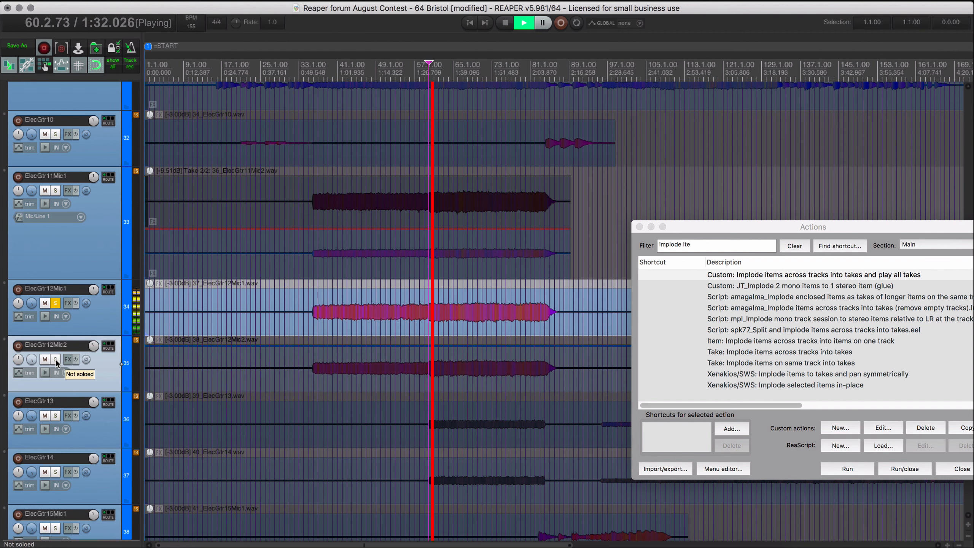
{"action": "key", "text": "space"}
{"action": "left_click", "coordinate": [56, 360]}
{"action": "left_click", "coordinate": [56, 303]}
{"action": "key", "text": "space"}
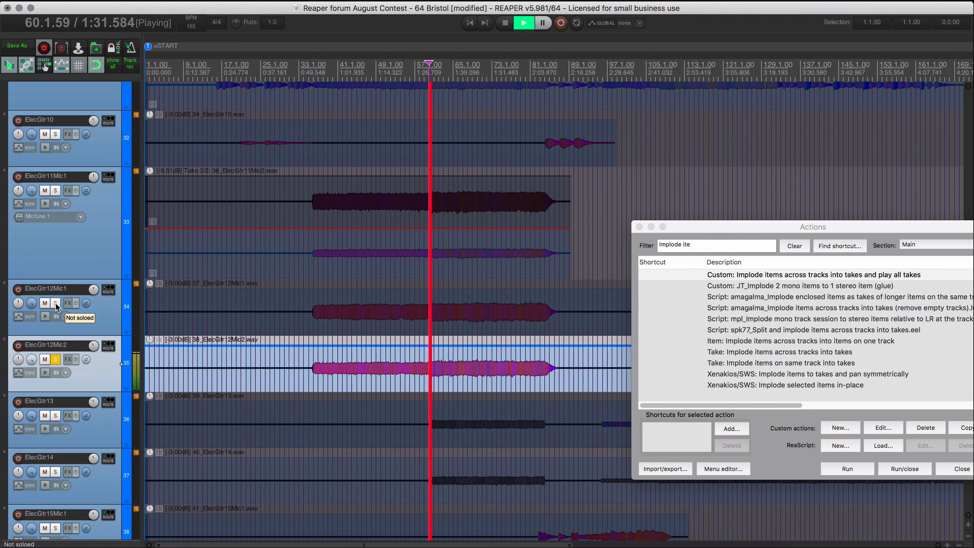
{"action": "key", "text": "space"}
Audition both ElecGtr12 mic tracks together from bar 60, and clear and reapply their solos.
{"action": "left_click", "coordinate": [55, 303]}
{"action": "key", "text": "space"}
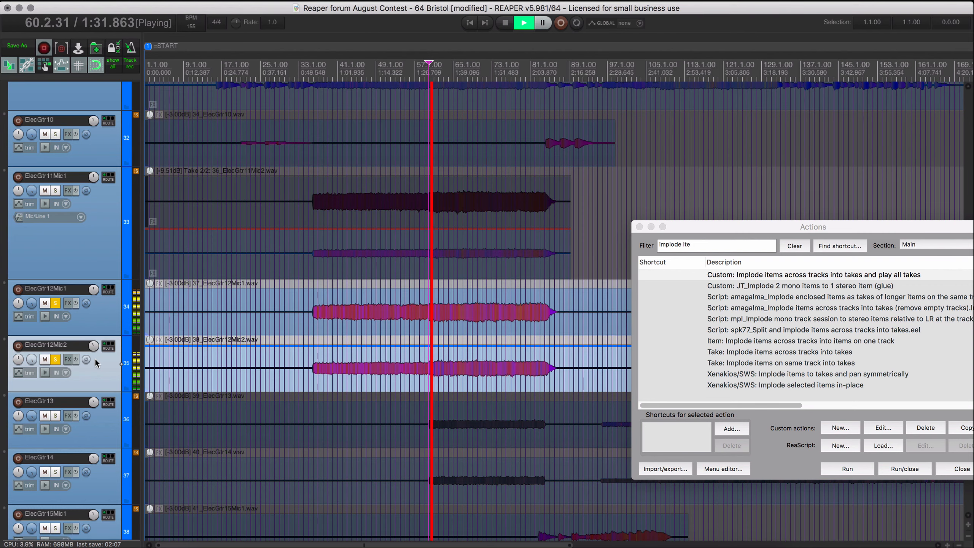
{"action": "key", "text": "space"}
{"action": "left_click", "coordinate": [56, 360], "text": "super"}
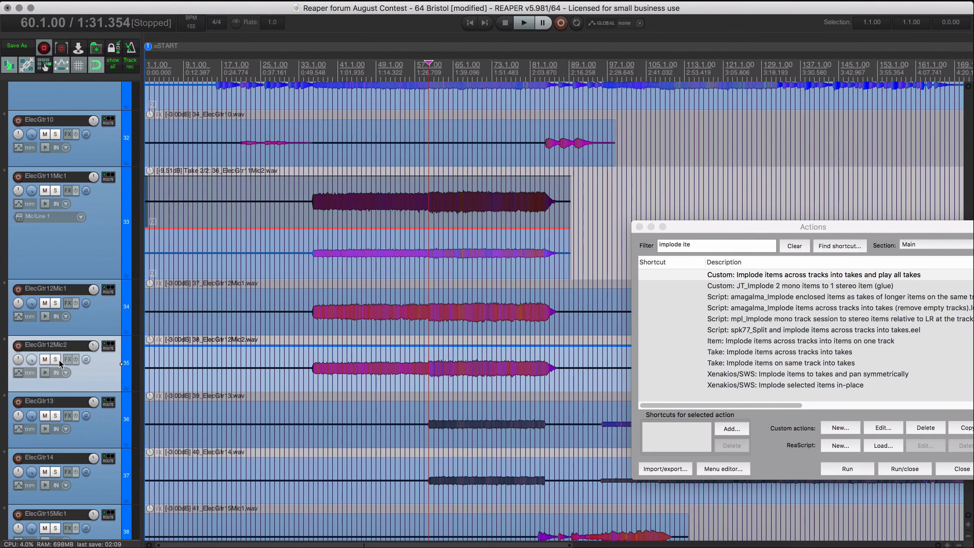
{"action": "left_click_drag", "start_coordinate": [59, 359], "coordinate": [56, 315]}
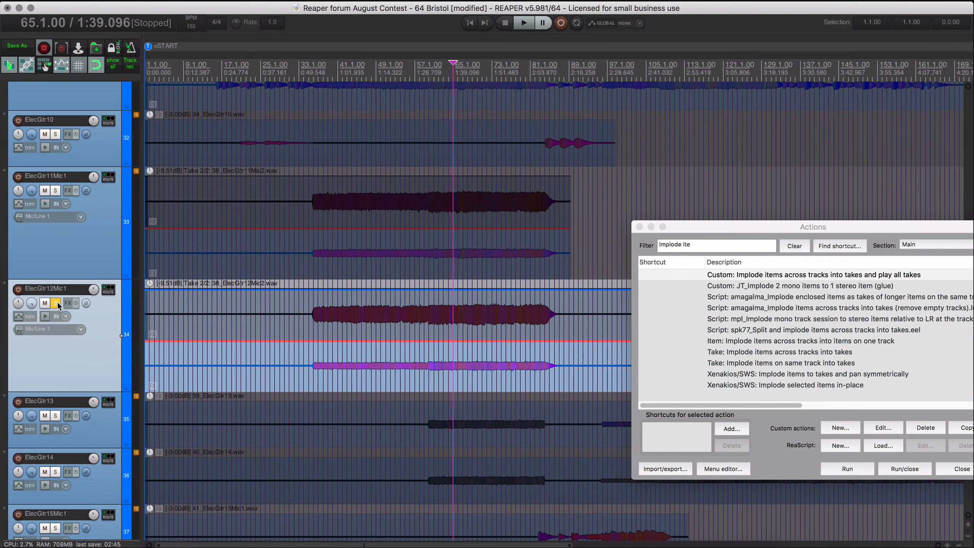
Play the full mix and the soloed ElecGtr11Mic1 and ElecGtr12Mic1 tracks from bar 65, clear all solos, and stop playback.
{"action": "left_click", "coordinate": [56, 304]}
{"action": "key", "text": "space"}
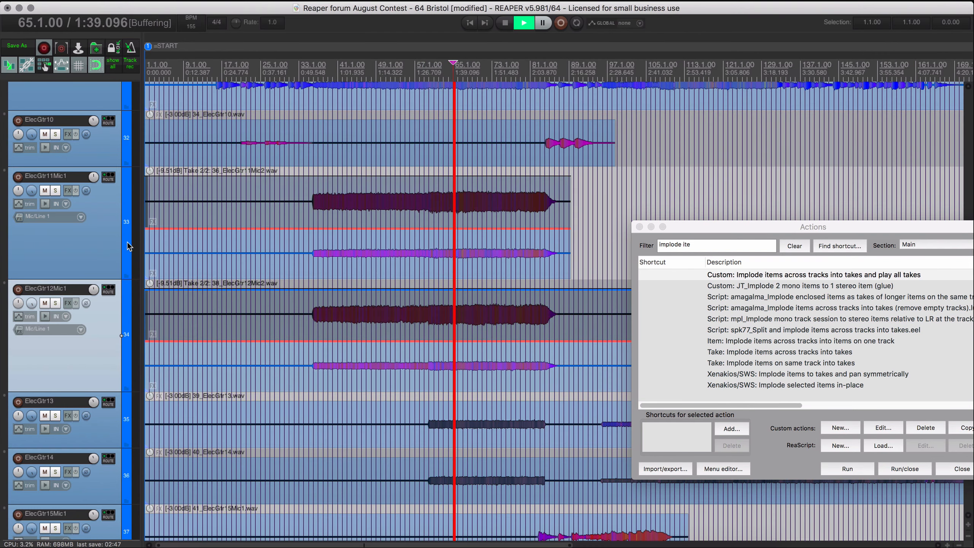
{"action": "left_click", "coordinate": [55, 303]}
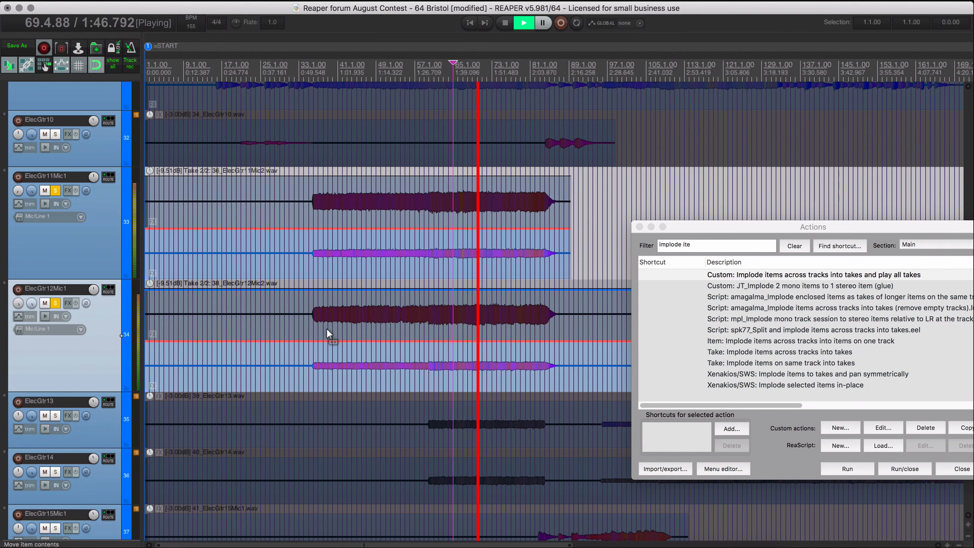
{"action": "scroll", "coordinate": [327, 329], "scroll_direction": "down", "scroll_amount": 2}
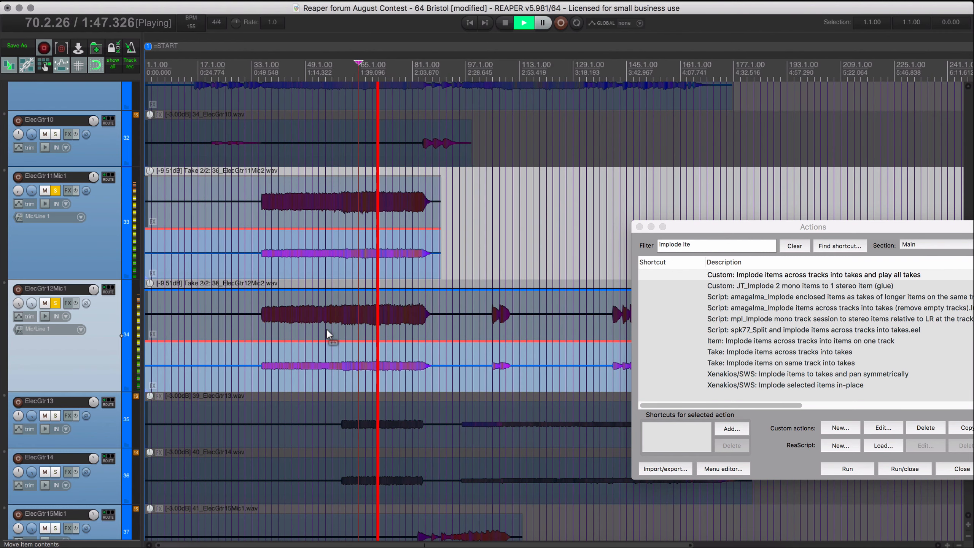
{"action": "left_click", "coordinate": [55, 304], "text": "super"}
{"action": "key", "text": "space"}
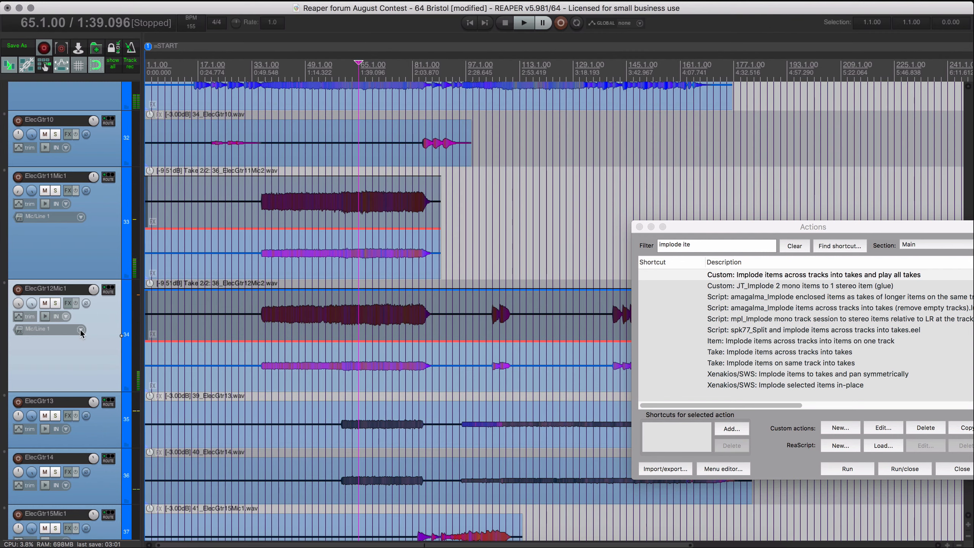
Solo ElecGtr13 and ElecGtr14 and audition them together.
{"action": "scroll", "coordinate": [258, 375], "scroll_direction": "down", "scroll_amount": 5}
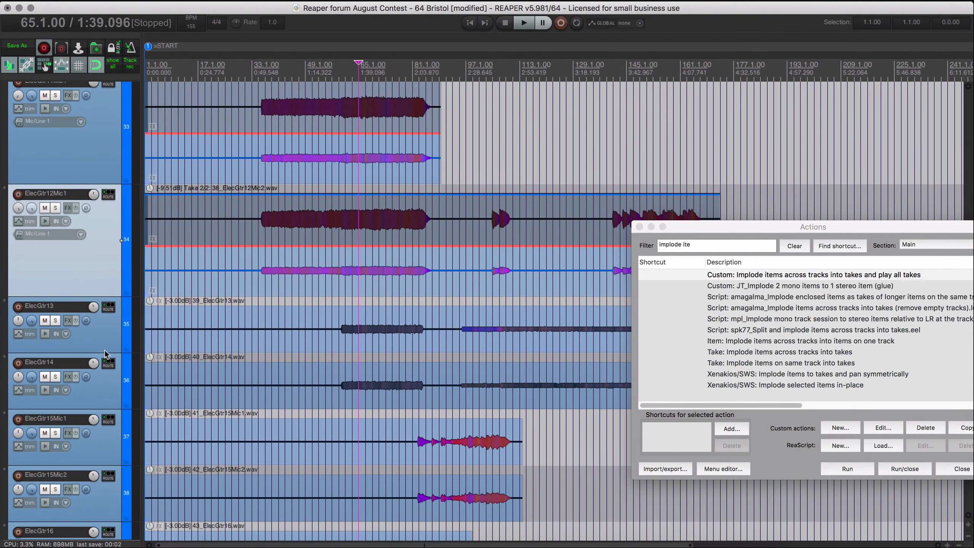
{"action": "left_click", "coordinate": [56, 375]}
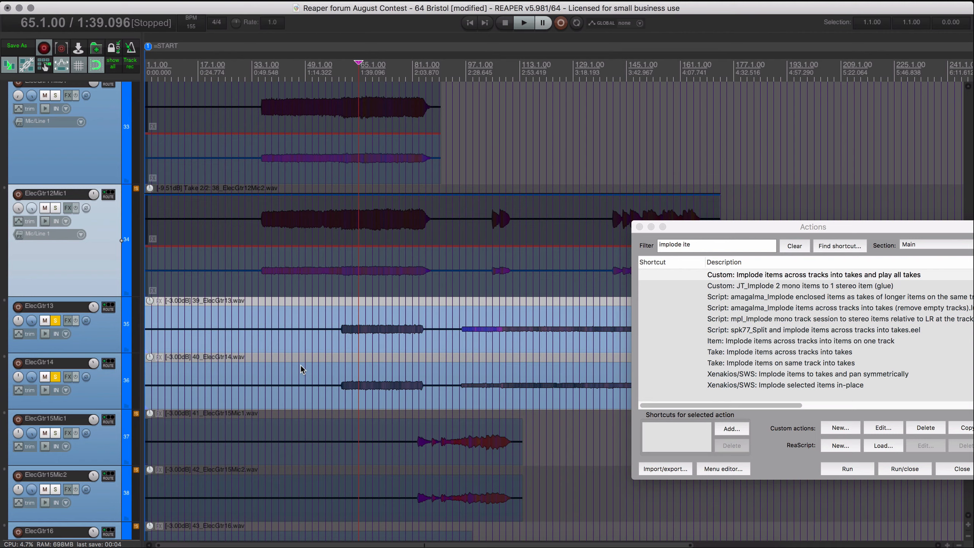
{"action": "left_click", "coordinate": [368, 399]}
{"action": "key", "text": "space"}
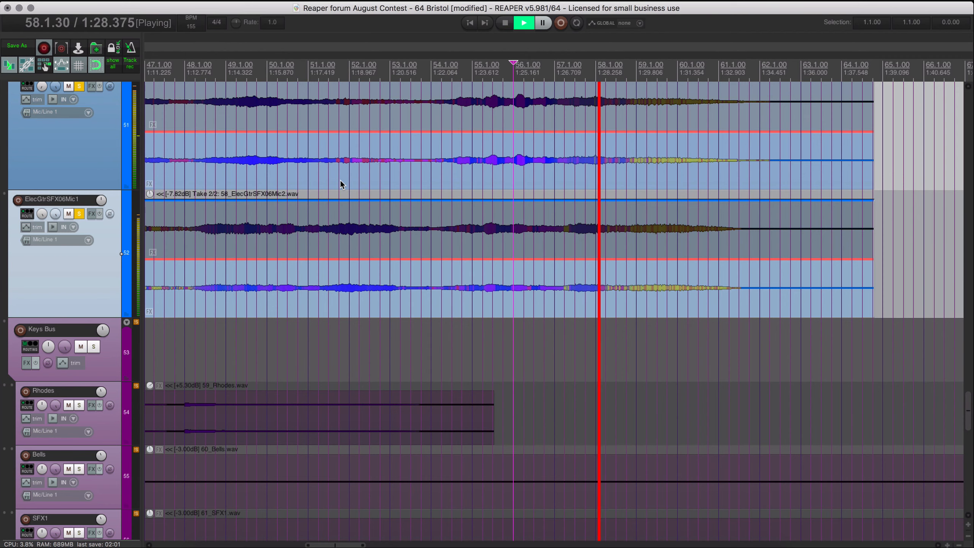
Finish auditioning ElecGtrSFX06Mic1 with the track above it, stop playback, and clear all solos.
{"action": "scroll", "coordinate": [340, 180], "scroll_direction": "down", "scroll_amount": 2}
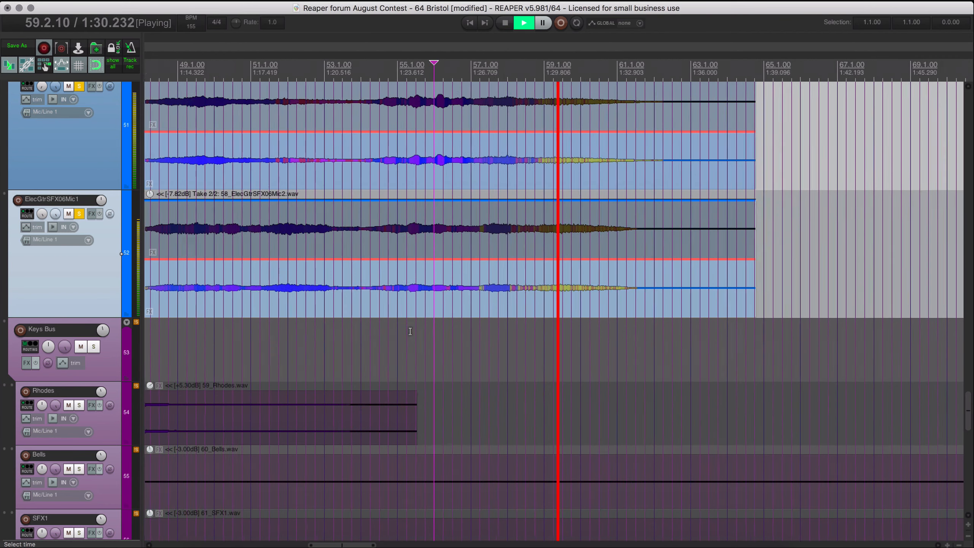
{"action": "scroll", "coordinate": [252, 232], "scroll_direction": "up", "scroll_amount": 2}
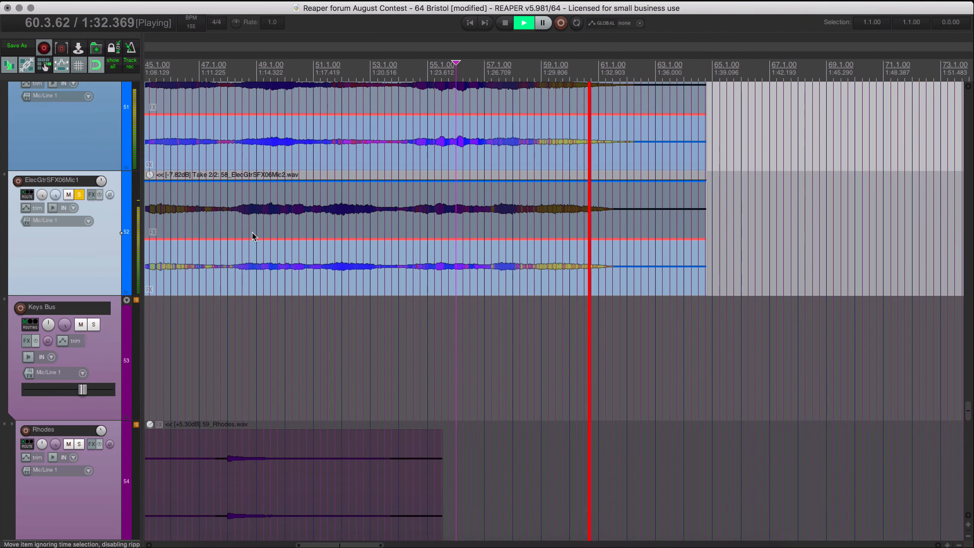
{"action": "scroll", "coordinate": [249, 232], "scroll_direction": "down", "scroll_amount": 1}
{"action": "key", "text": "space"}
{"action": "left_click", "coordinate": [80, 202], "text": "super"}
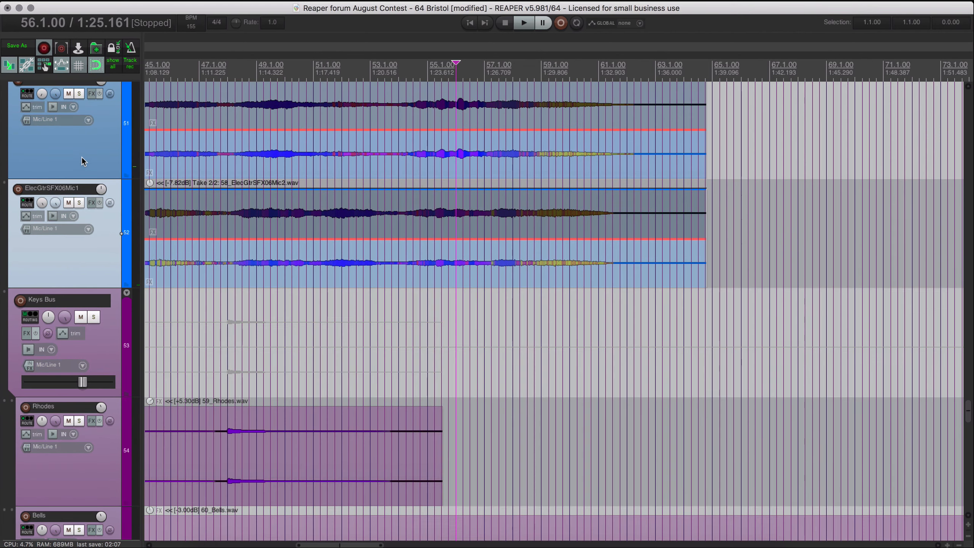
Look over the SFX tracks in the Keys Bus.
{"action": "scroll", "coordinate": [265, 270], "scroll_direction": "down", "scroll_amount": 10}
{"action": "scroll", "coordinate": [265, 271], "scroll_direction": "down", "scroll_amount": 8}
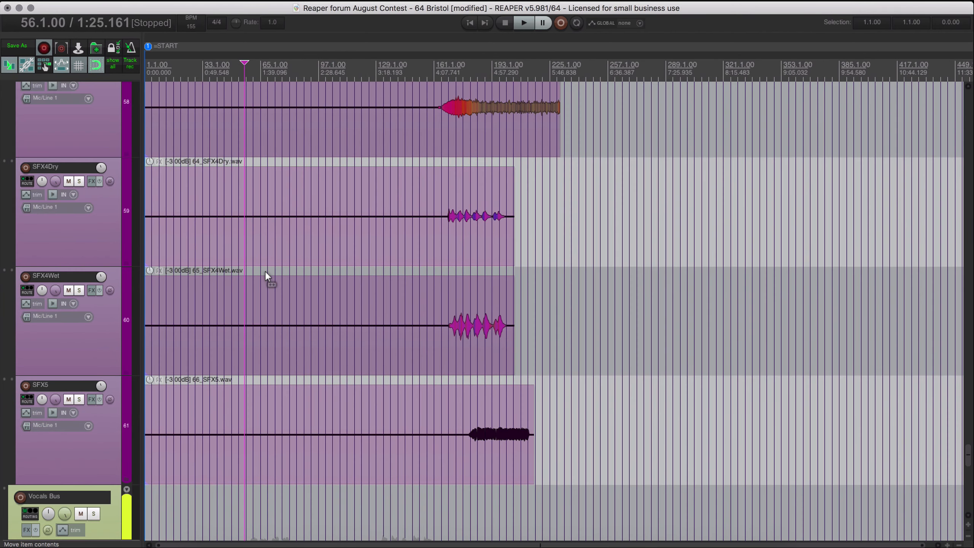
{"action": "scroll", "coordinate": [271, 273], "scroll_direction": "down", "scroll_amount": 3}
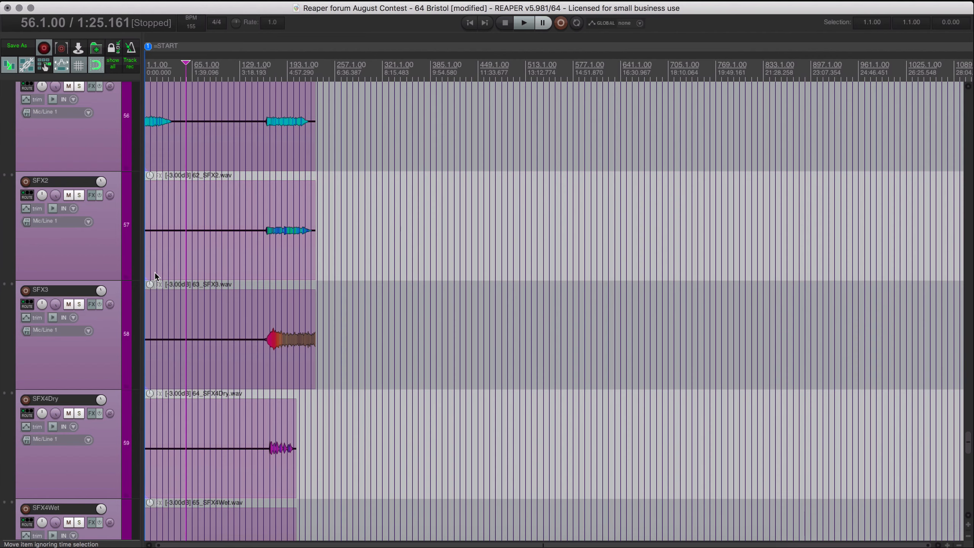
{"action": "scroll", "coordinate": [196, 265], "scroll_direction": "up", "scroll_amount": 4}
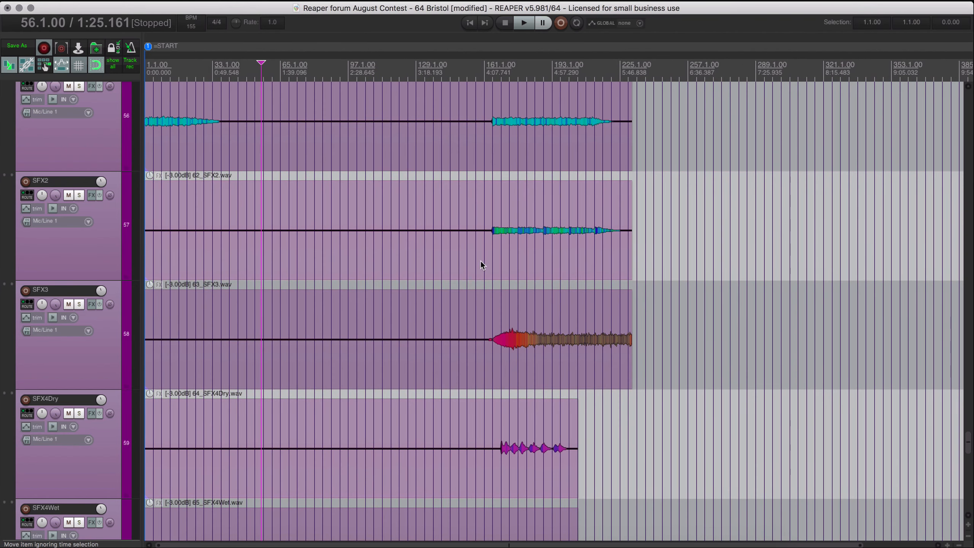
Trim the silent starts of the SFX2 and SFX3 items to bar 161.
{"action": "scroll", "coordinate": [480, 265], "scroll_direction": "down", "scroll_amount": 2}
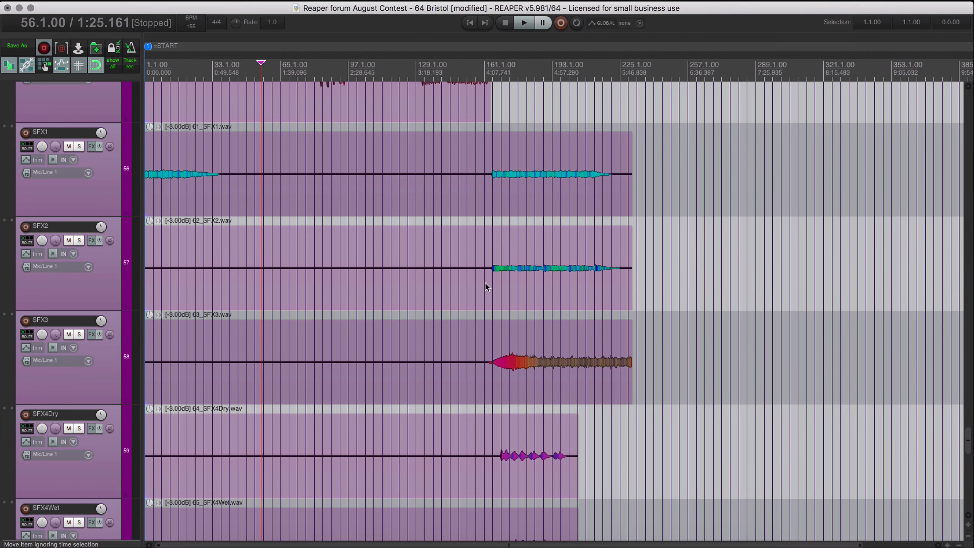
{"action": "mouse_move", "coordinate": [486, 284]}
{"action": "left_mouse_down"}
{"action": "mouse_move", "coordinate": [480, 397]}
{"action": "mouse_move", "coordinate": [480, 387]}
{"action": "left_mouse_up"}
{"action": "scroll", "coordinate": [494, 307], "scroll_direction": "down", "scroll_amount": 5}
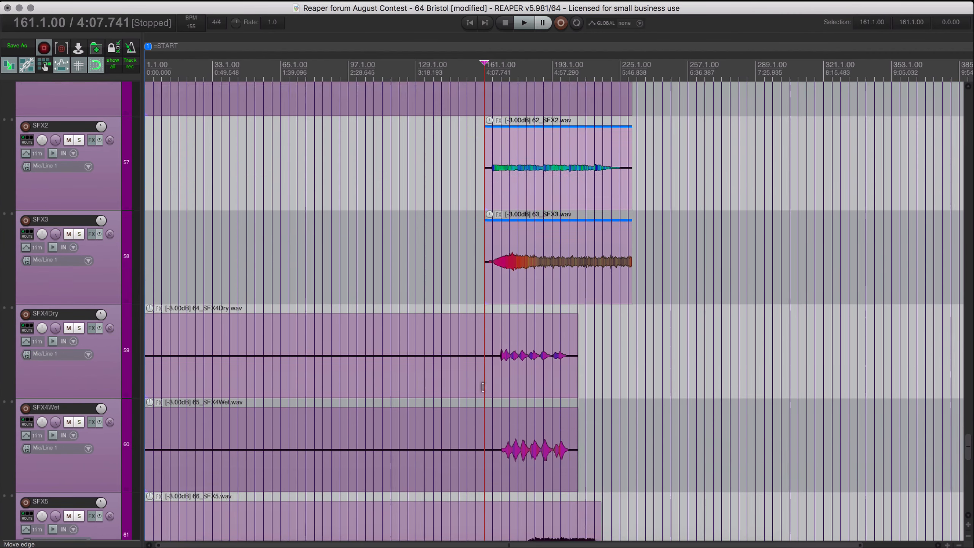
Trim the silent starts of the SFX4Dry and SFX4Wet items to bar 165 and of the SFX5 item to bar 177.
{"action": "left_click_drag", "start_coordinate": [493, 229], "coordinate": [491, 326]}
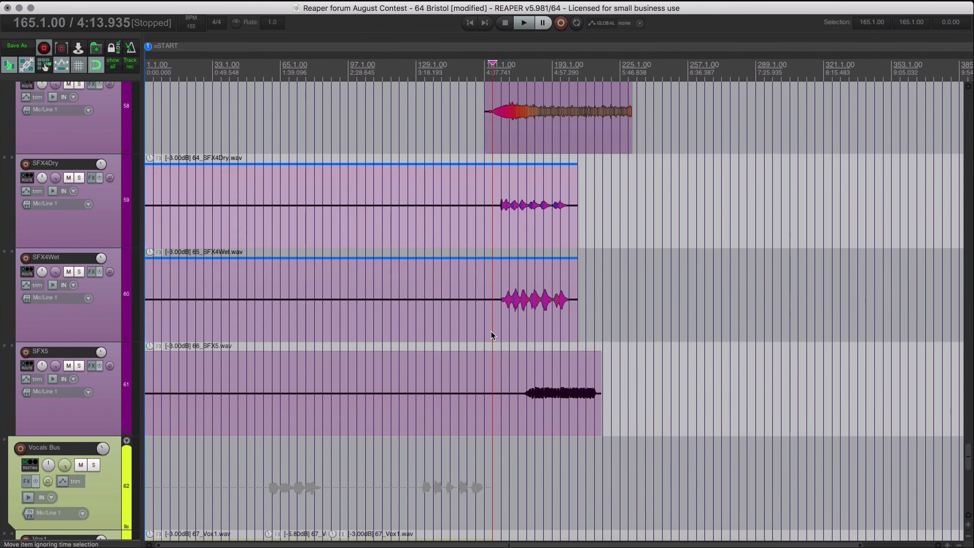
{"action": "key", "text": "a"}
{"action": "left_click", "coordinate": [518, 406]}
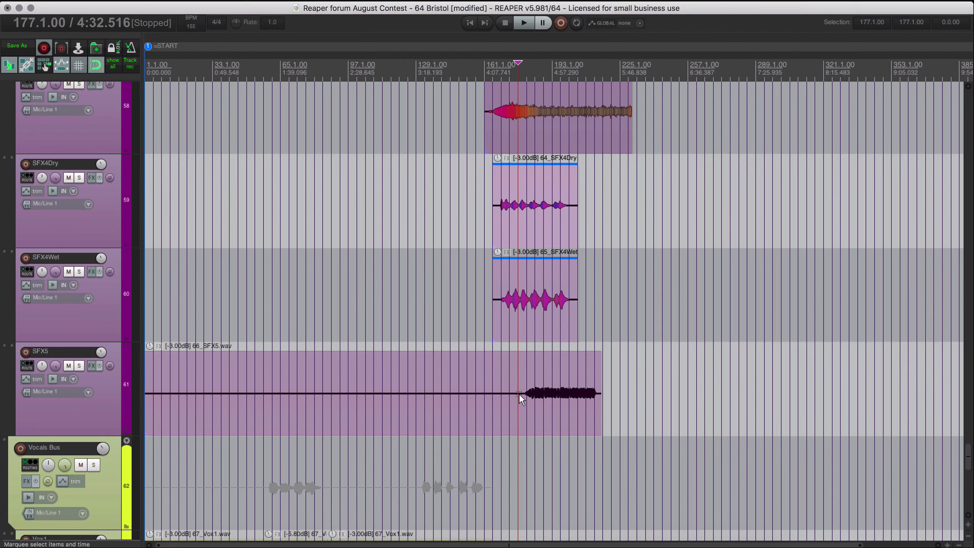
{"action": "key", "text": "a"}
Trim the silent starts of all the Vox1 to Vox6 vocal tracks to bar 55.
{"action": "scroll", "coordinate": [485, 419], "scroll_direction": "down", "scroll_amount": 2}
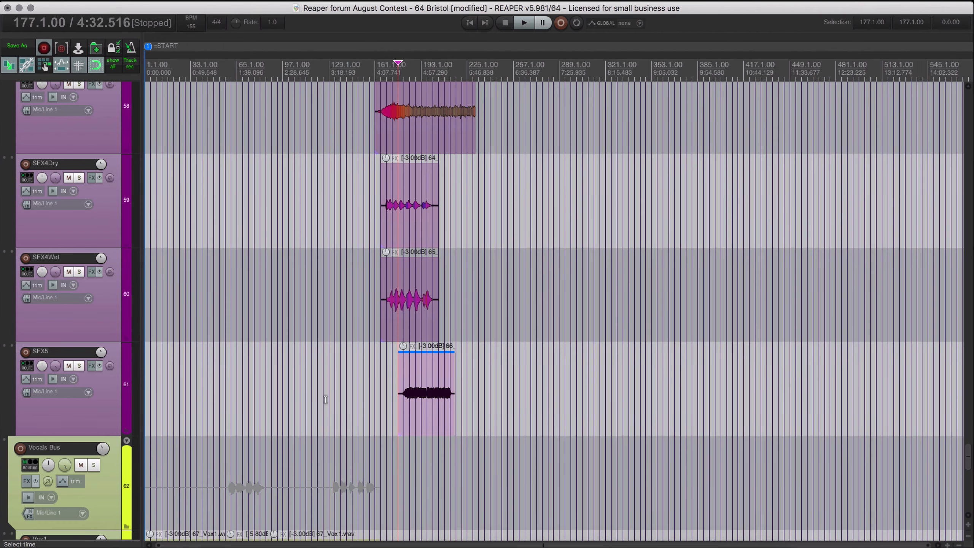
{"action": "scroll", "coordinate": [325, 399], "scroll_direction": "down", "scroll_amount": 5}
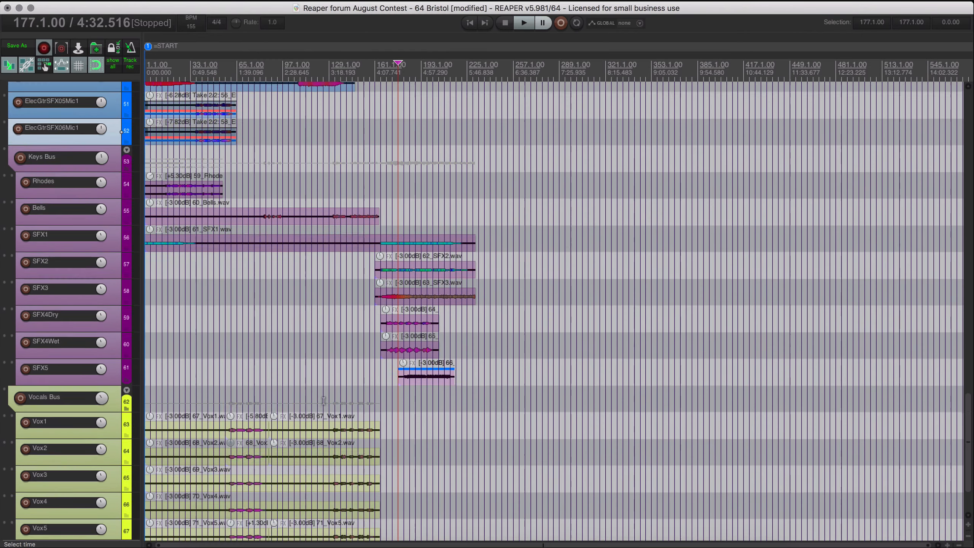
{"action": "scroll", "coordinate": [324, 400], "scroll_direction": "down", "scroll_amount": 3}
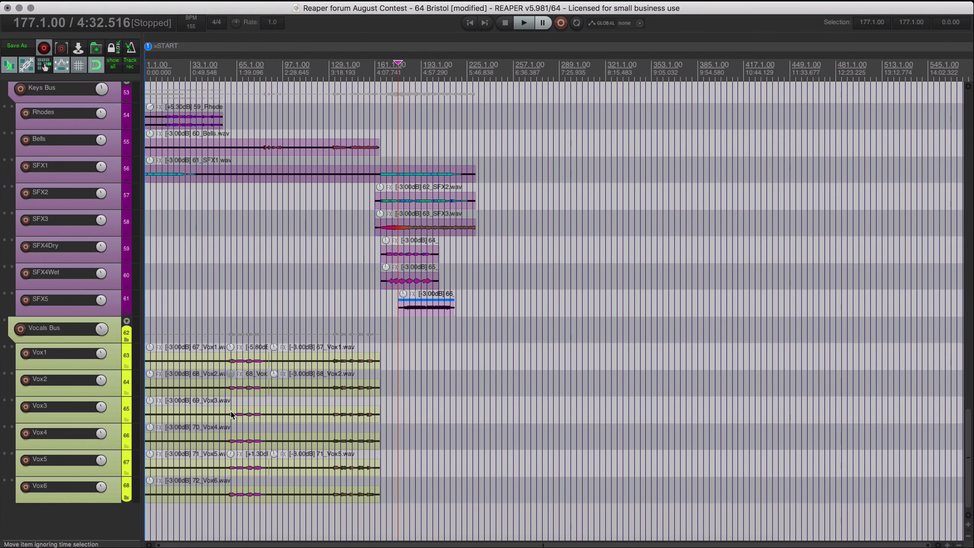
{"action": "scroll", "coordinate": [230, 408], "scroll_direction": "up", "scroll_amount": 2}
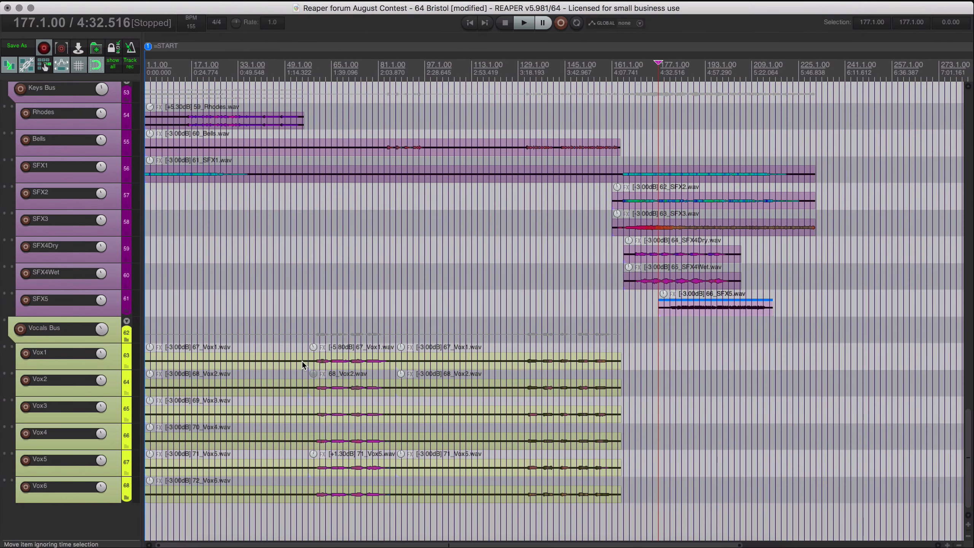
{"action": "mouse_move", "coordinate": [302, 361]}
{"action": "left_mouse_down"}
{"action": "mouse_move", "coordinate": [291, 500]}
{"action": "mouse_move", "coordinate": [303, 352]}
{"action": "left_mouse_up"}
{"action": "left_click", "coordinate": [307, 496]}
{"action": "key", "text": "a"}
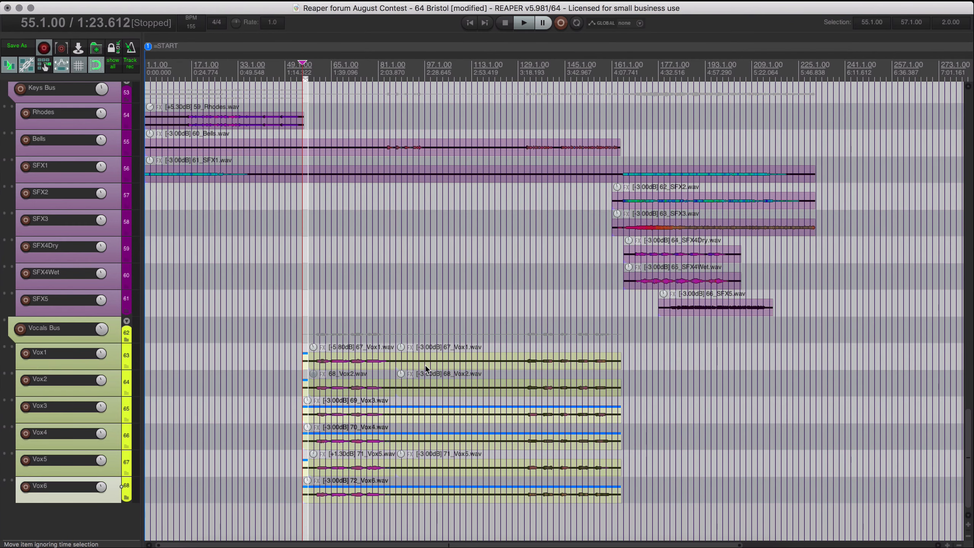
Trim the silent start of the Bells item to about bar 81.
{"action": "scroll", "coordinate": [371, 430], "scroll_direction": "up", "scroll_amount": 8}
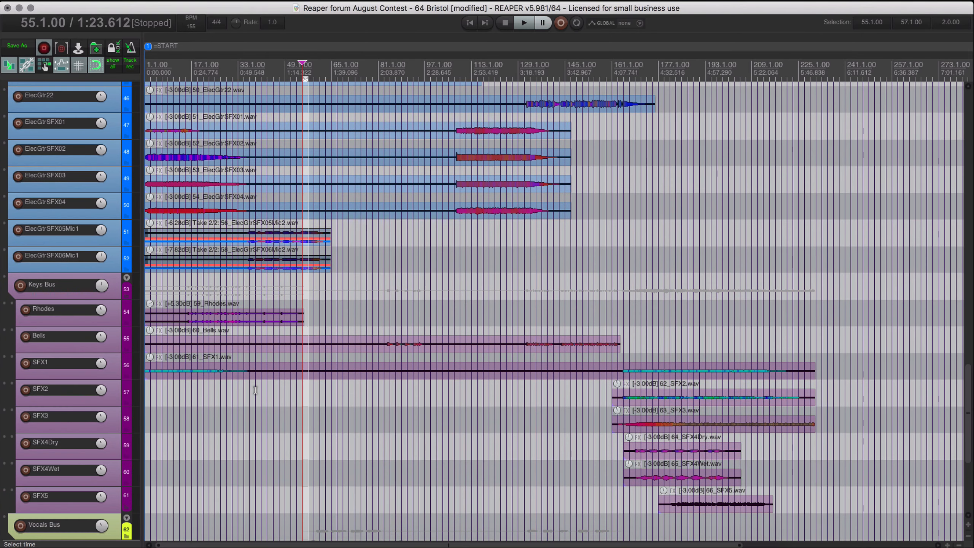
{"action": "scroll", "coordinate": [259, 395], "scroll_direction": "up", "scroll_amount": 4}
{"action": "scroll", "coordinate": [397, 298], "scroll_direction": "up", "scroll_amount": 3}
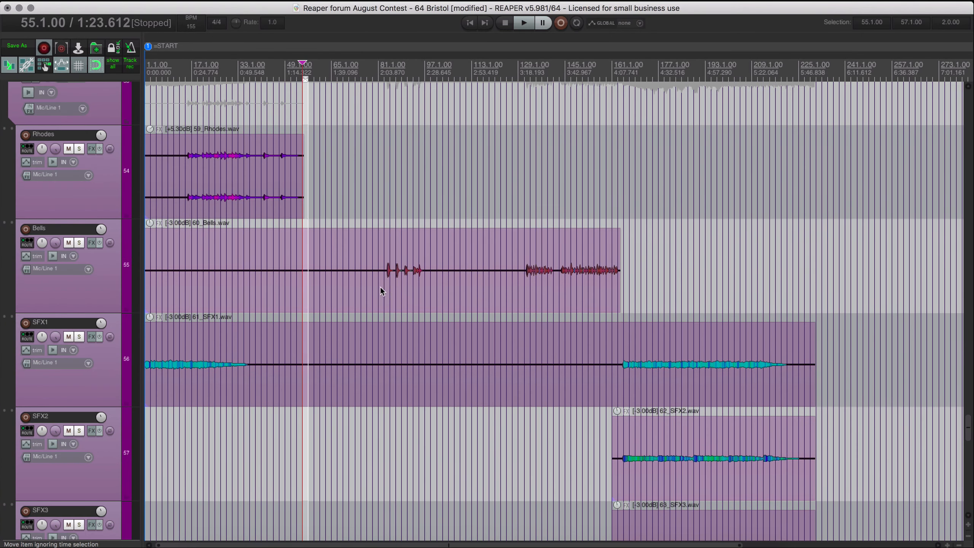
{"action": "left_click", "coordinate": [381, 286]}
{"action": "key", "text": "a"}
Split the SFX1 item at bar 45 and trim the silence from its second part up to the closing passage.
{"action": "left_click", "coordinate": [282, 386]}
{"action": "key", "text": "s"}
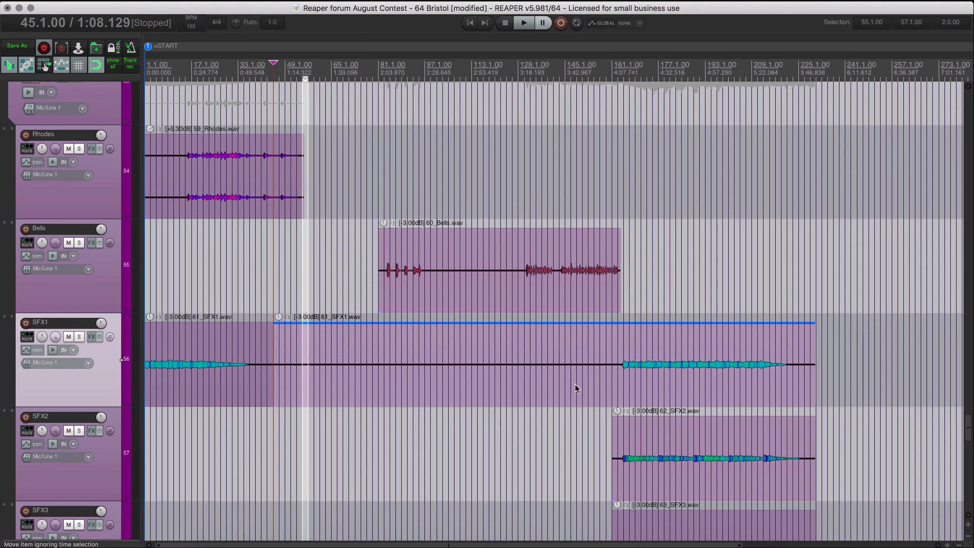
{"action": "left_click", "coordinate": [617, 387]}
{"action": "key", "text": "a"}
Split the Bells item at bar 99 and trim the start of its second part to bar 129.
{"action": "left_click", "coordinate": [429, 286]}
{"action": "key", "text": "s"}
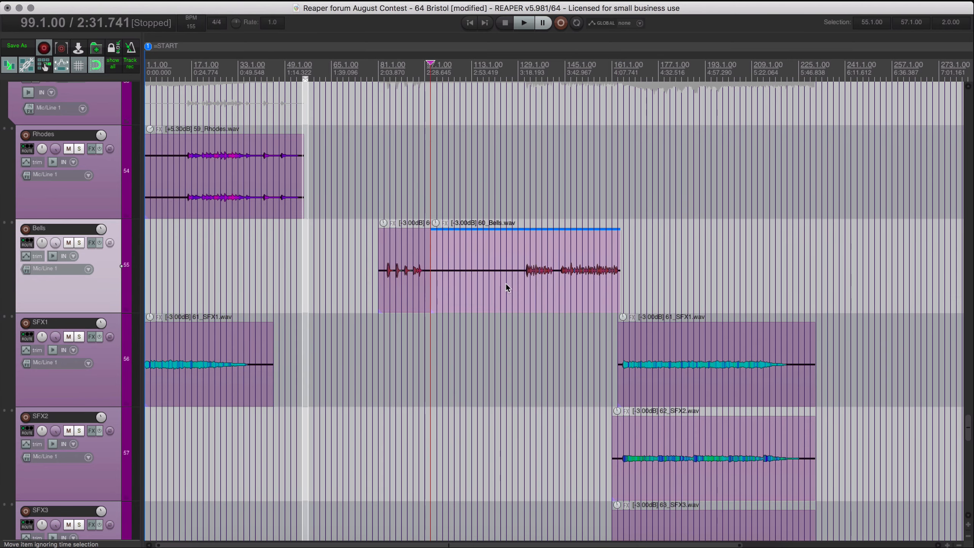
{"action": "left_click", "coordinate": [518, 284]}
{"action": "key", "text": "a"}
Trim the silent start of the Rhodes item to position 15.3.00, just before its first notes.
{"action": "scroll", "coordinate": [371, 296], "scroll_direction": "up", "scroll_amount": 5}
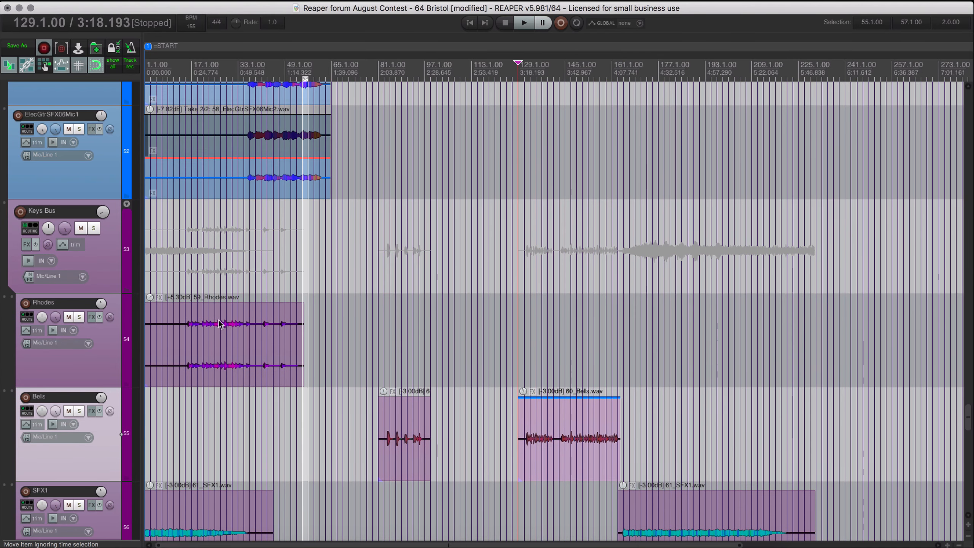
{"action": "left_click", "coordinate": [187, 349]}
{"action": "scroll", "coordinate": [192, 357], "scroll_direction": "up", "scroll_amount": 6}
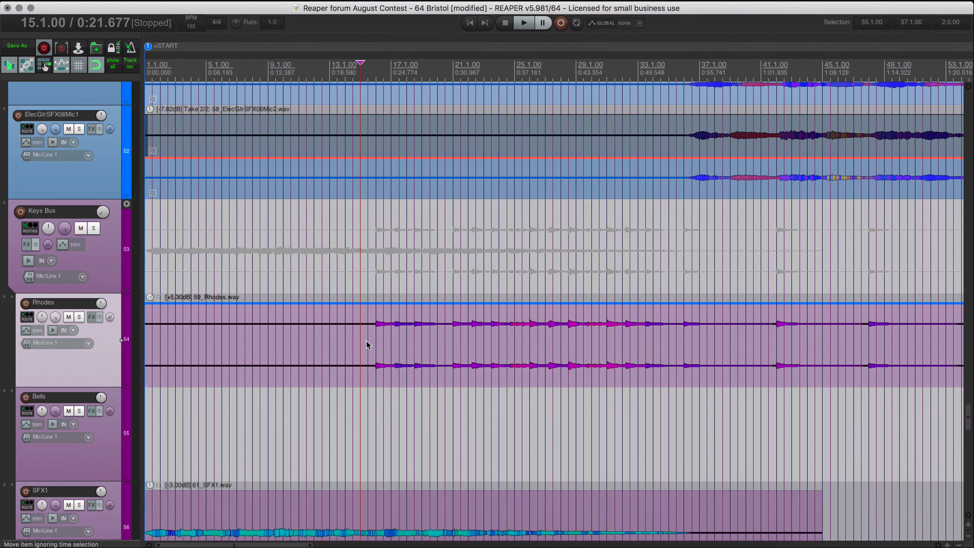
{"action": "left_click", "coordinate": [367, 341]}
{"action": "key", "text": "a"}
Trim the silent starts of the ElecGtrSFX05Mic1 and ElecGtrSFX06Mic1 items to bar 35.
{"action": "scroll", "coordinate": [636, 303], "scroll_direction": "up", "scroll_amount": 4}
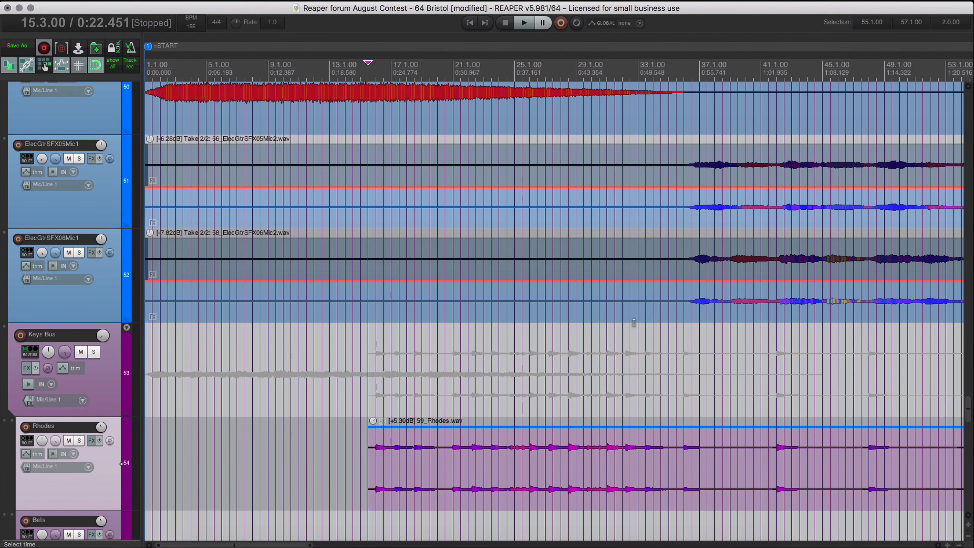
{"action": "scroll", "coordinate": [522, 307], "scroll_direction": "down", "scroll_amount": 3}
{"action": "left_click_drag", "start_coordinate": [513, 312], "coordinate": [506, 179]}
{"action": "key", "text": "a"}
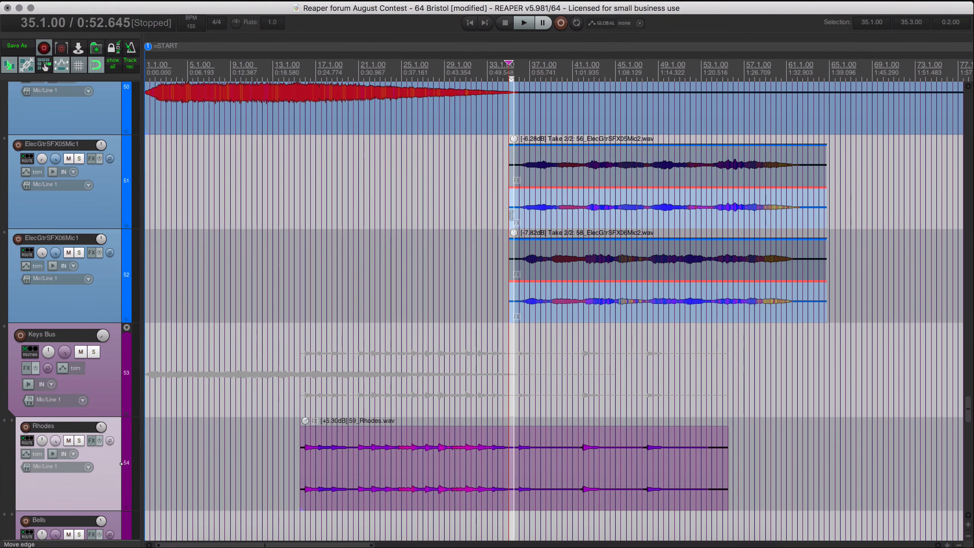
Trim the silent start of the ElecGtr22 item to bar 130.
{"action": "scroll", "coordinate": [522, 262], "scroll_direction": "up", "scroll_amount": 10}
{"action": "scroll", "coordinate": [517, 267], "scroll_direction": "down", "scroll_amount": 8}
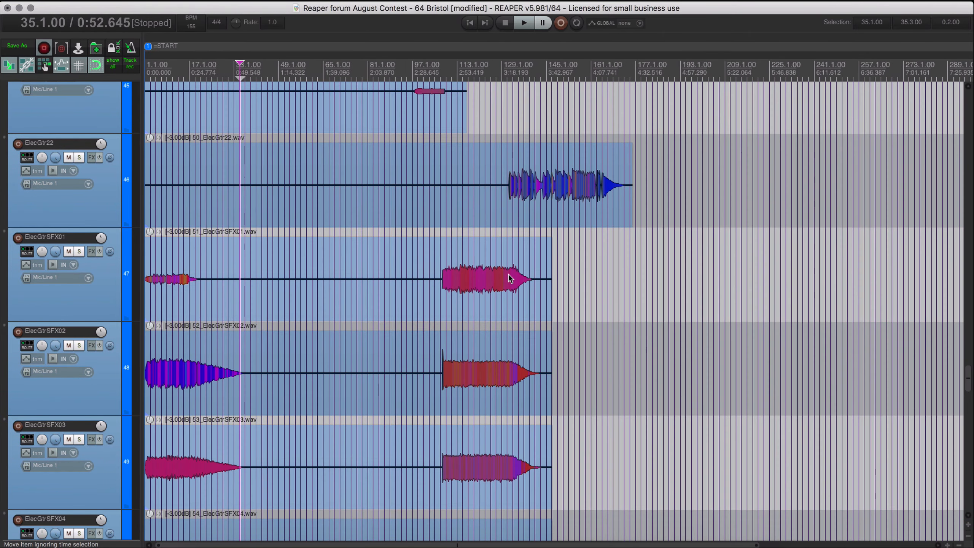
{"action": "scroll", "coordinate": [509, 274], "scroll_direction": "up", "scroll_amount": 5}
{"action": "left_click", "coordinate": [797, 211]}
{"action": "key", "text": "a"}
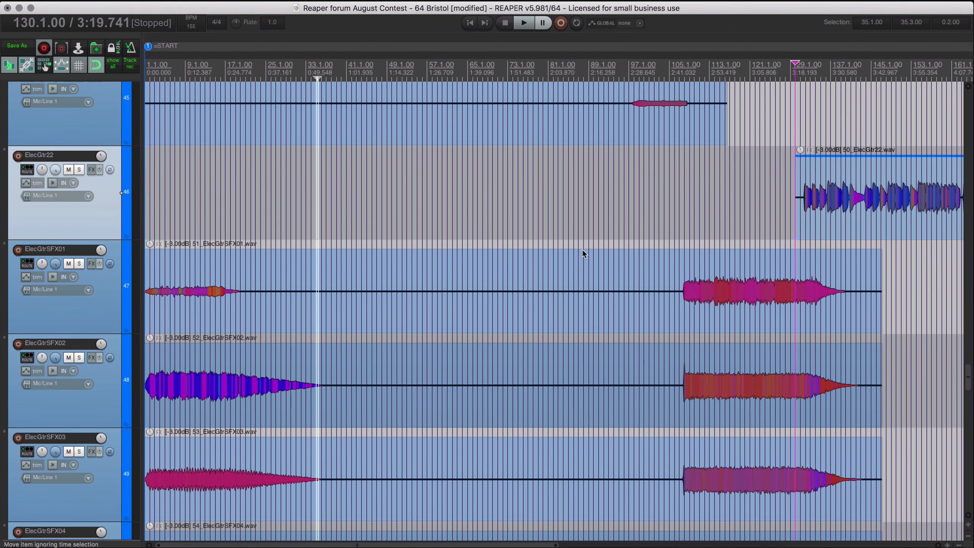
Split the ElecGtrSFX01 item at bar 21 and trim its second part to start at about bar 106.
{"action": "left_click", "coordinate": [248, 305]}
{"action": "key", "text": "s"}
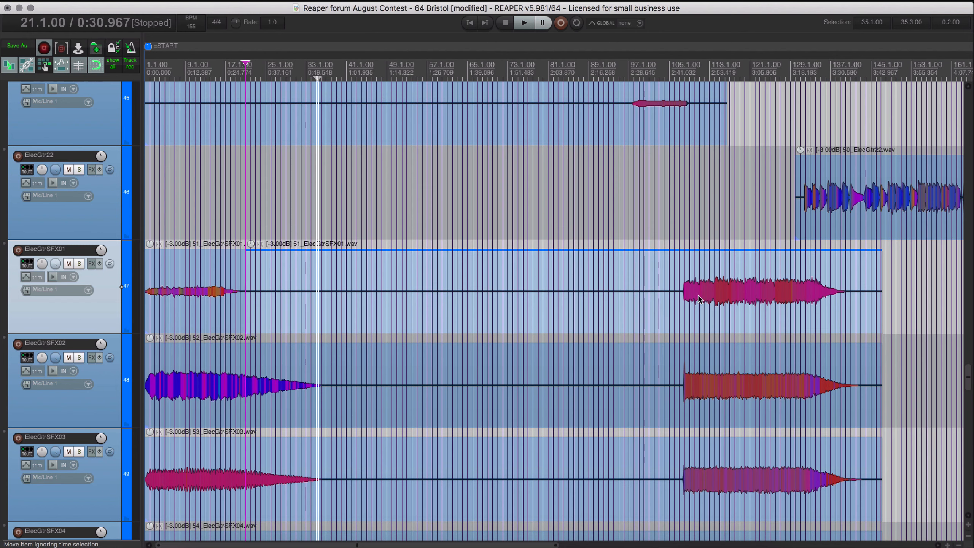
{"action": "left_click", "coordinate": [675, 308]}
{"action": "key", "text": "a"}
Split the ElecGtrSFX02 and ElecGtrSFX03 items at bar 39 and trim their second parts to start at bar 106.
{"action": "left_click_drag", "start_coordinate": [321, 390], "coordinate": [326, 483]}
{"action": "left_click", "coordinate": [337, 412]}
{"action": "key", "text": "s"}
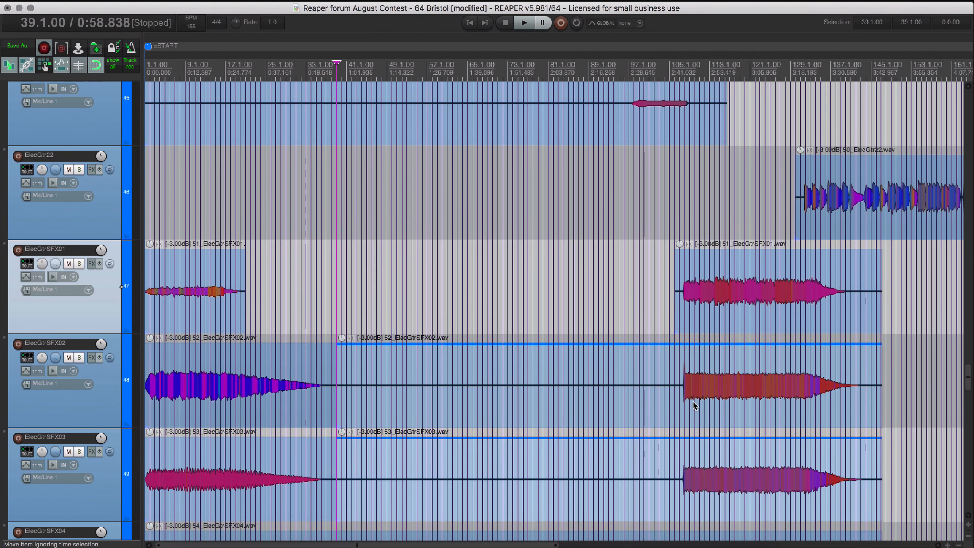
{"action": "left_click", "coordinate": [676, 401]}
{"action": "key", "text": "a"}
Trim the silent start of the ElecGtr20 item to bar 96.
{"action": "scroll", "coordinate": [654, 347], "scroll_direction": "up", "scroll_amount": 5}
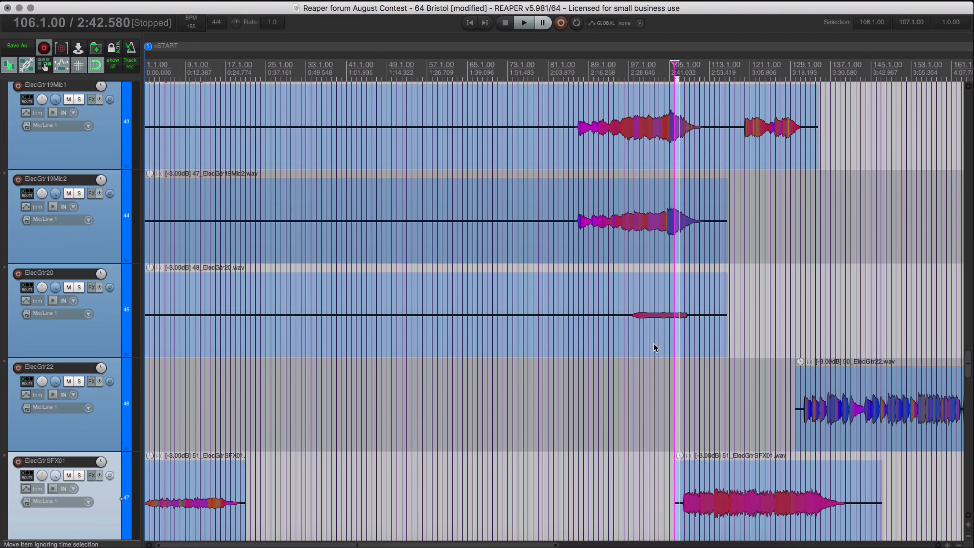
{"action": "left_click", "coordinate": [623, 337]}
{"action": "key", "text": "a"}
Trim the silent starts of the ElecGtr19Mic1, ElecGtr19Mic2 and ElecGtr18 items to bar 85.
{"action": "scroll", "coordinate": [548, 336], "scroll_direction": "up", "scroll_amount": 3}
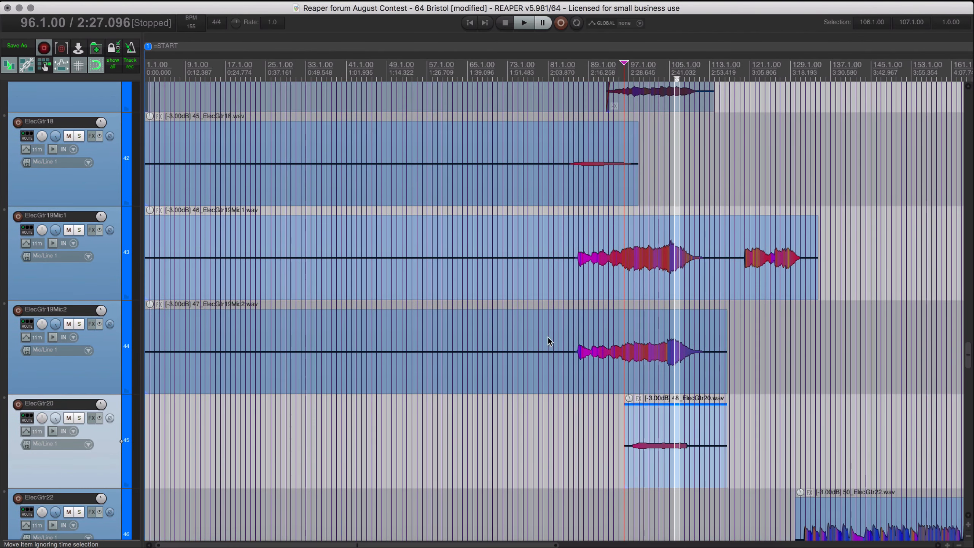
{"action": "left_click", "coordinate": [570, 372]}
{"action": "key", "text": "a"}
{"action": "scroll", "coordinate": [566, 276], "scroll_direction": "up", "scroll_amount": 5}
{"action": "left_click", "coordinate": [568, 324]}
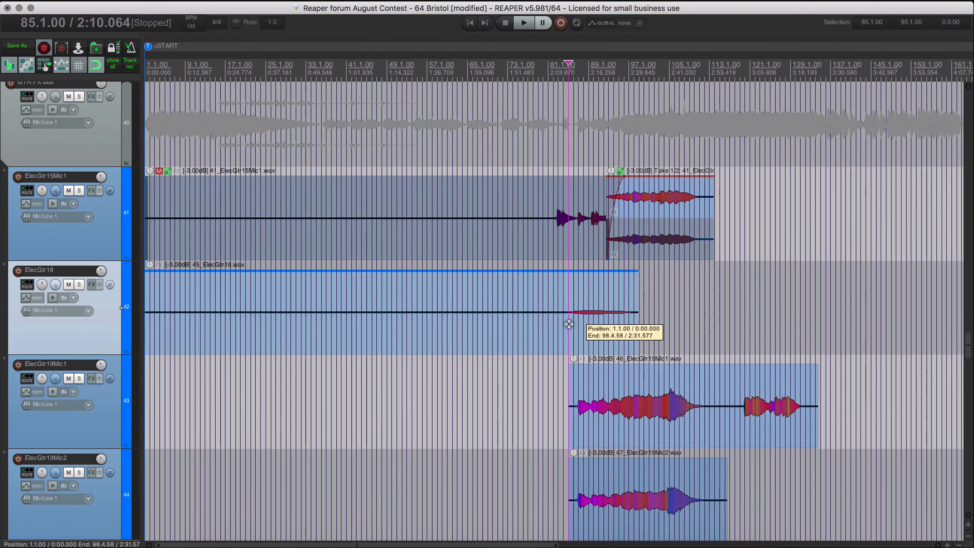
{"action": "key", "text": "a"}
Trim the silent start of the muted first item on ElecGtr15Mic1 to bar 80.
{"action": "scroll", "coordinate": [548, 284], "scroll_direction": "up", "scroll_amount": 2}
{"action": "left_click", "coordinate": [545, 298]}
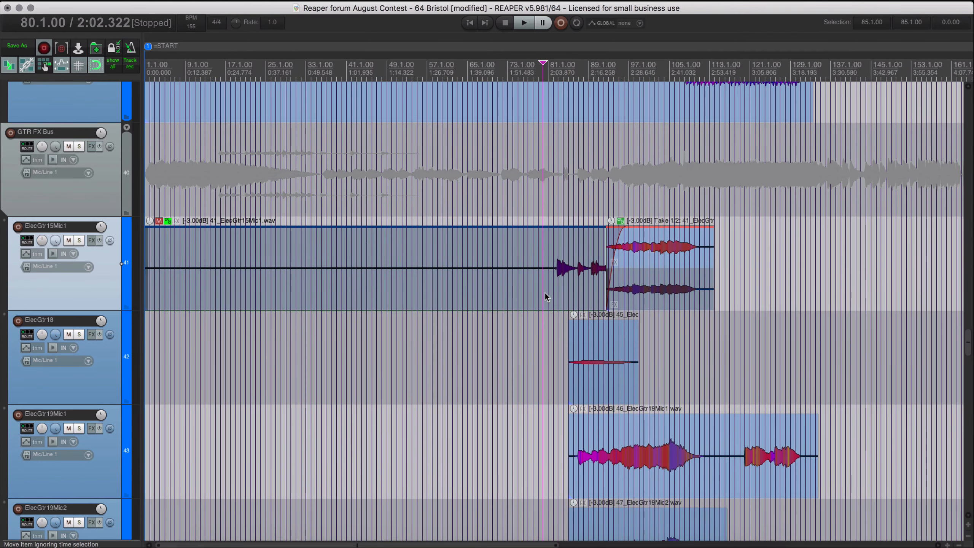
{"action": "key", "text": "a"}
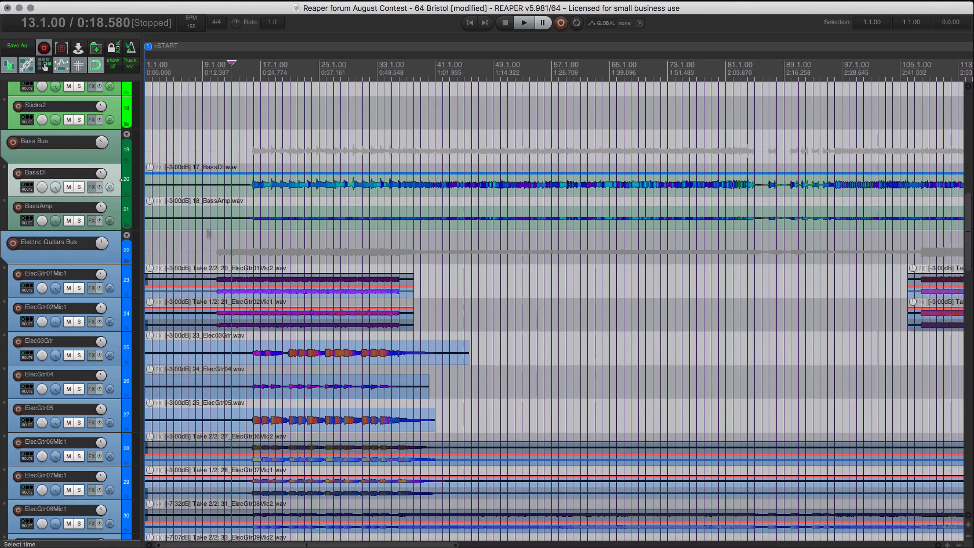
Trim the silent starts of the BassDI and BassAmp items to bar 15.
{"action": "scroll", "coordinate": [207, 235], "scroll_direction": "up", "scroll_amount": 4}
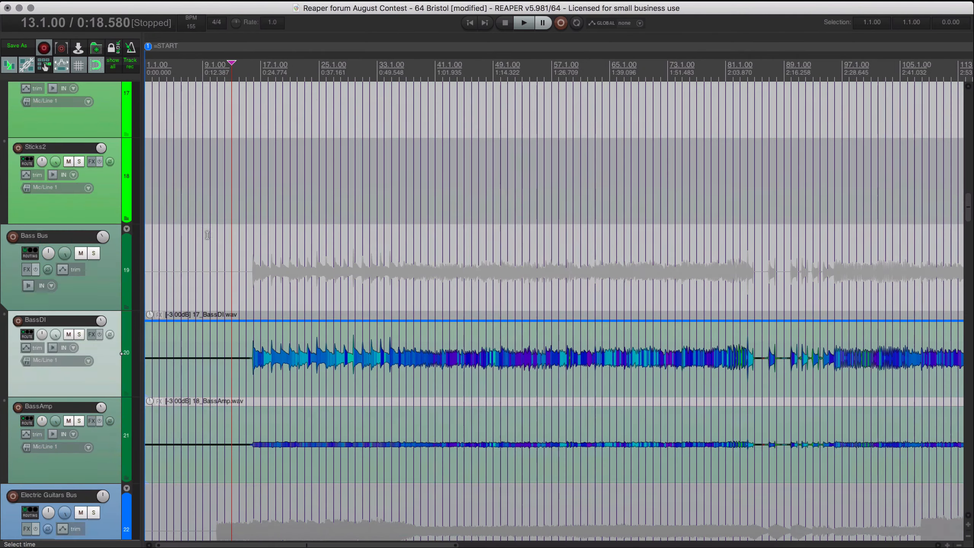
{"action": "left_click", "coordinate": [246, 385]}
{"action": "key", "text": "a"}
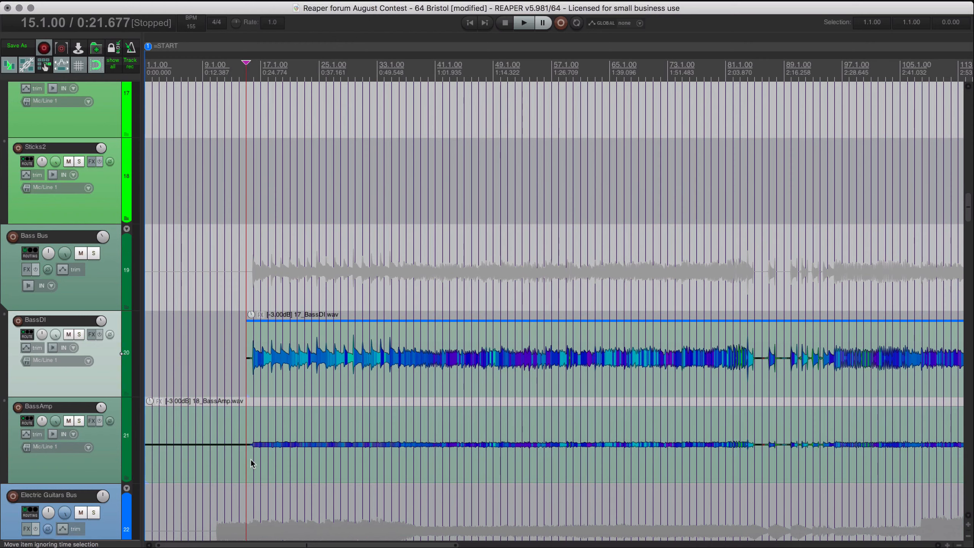
{"action": "left_click", "coordinate": [246, 460]}
{"action": "key", "text": "a"}
{"action": "scroll", "coordinate": [272, 443], "scroll_direction": "down", "scroll_amount": 3}
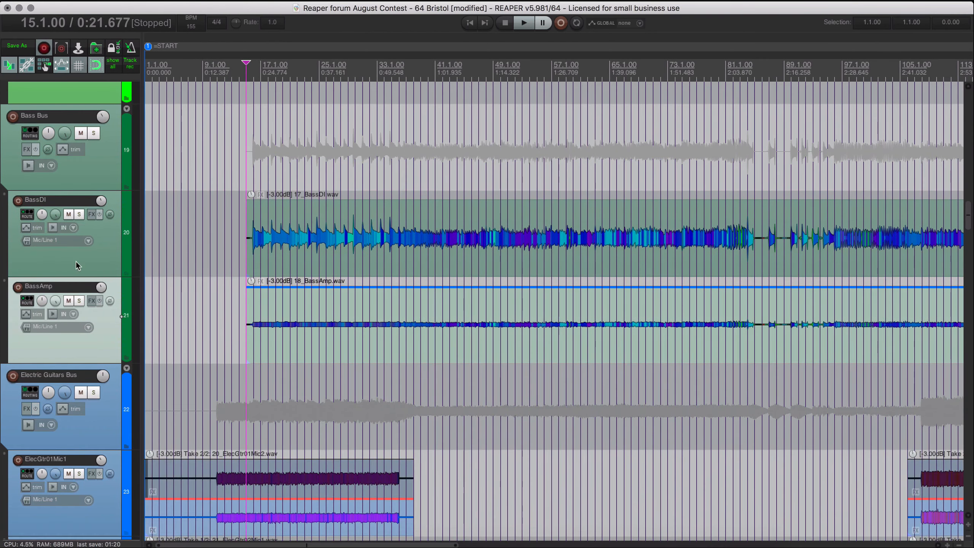
Solo the BassDI and BassAmp tracks and play them together from bar 16.
{"action": "left_click_drag", "start_coordinate": [79, 215], "coordinate": [79, 301]}
{"action": "left_click", "coordinate": [253, 266]}
{"action": "key", "text": "space"}
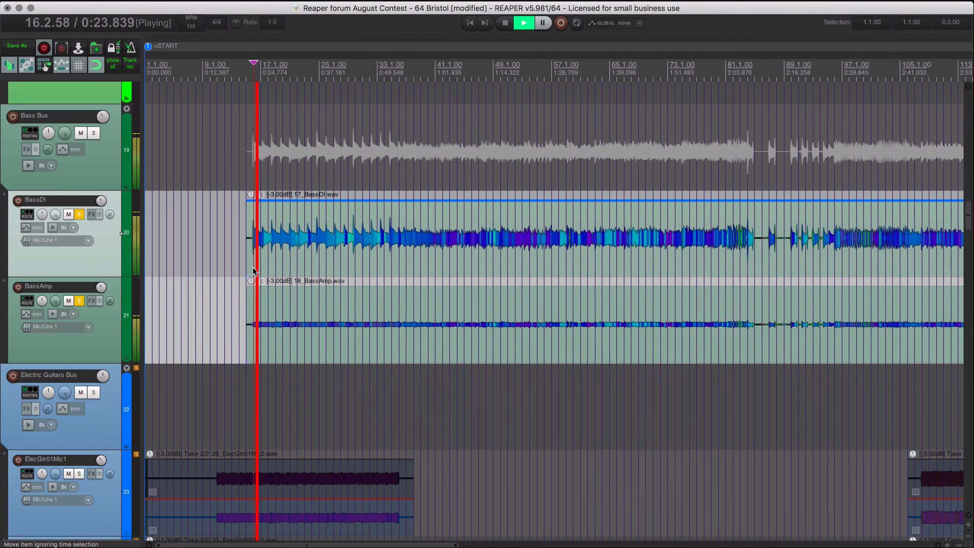
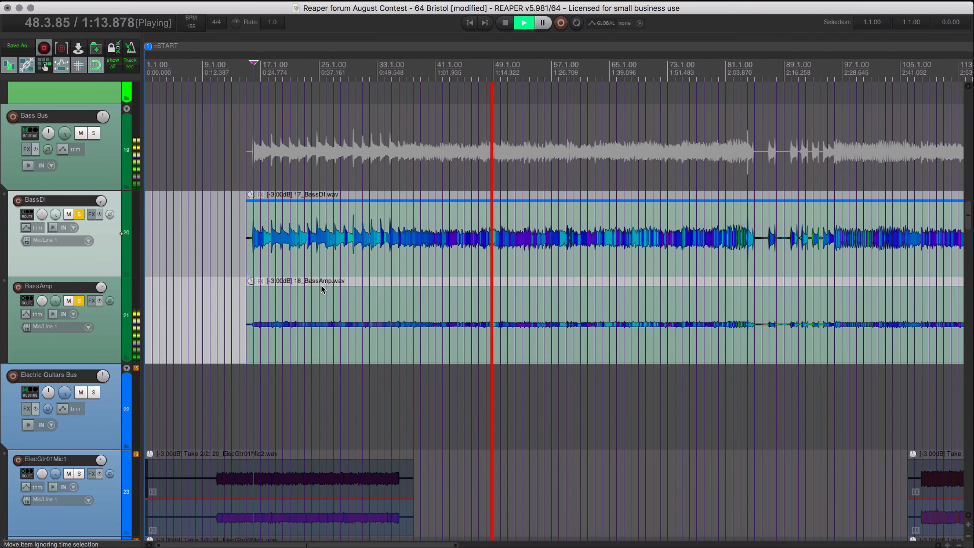
Raise the BassAmp item's volume to +6.20 dB and replay the soloed bass tracks from bar 23.
{"action": "left_click_drag", "start_coordinate": [255, 250], "coordinate": [254, 225]}
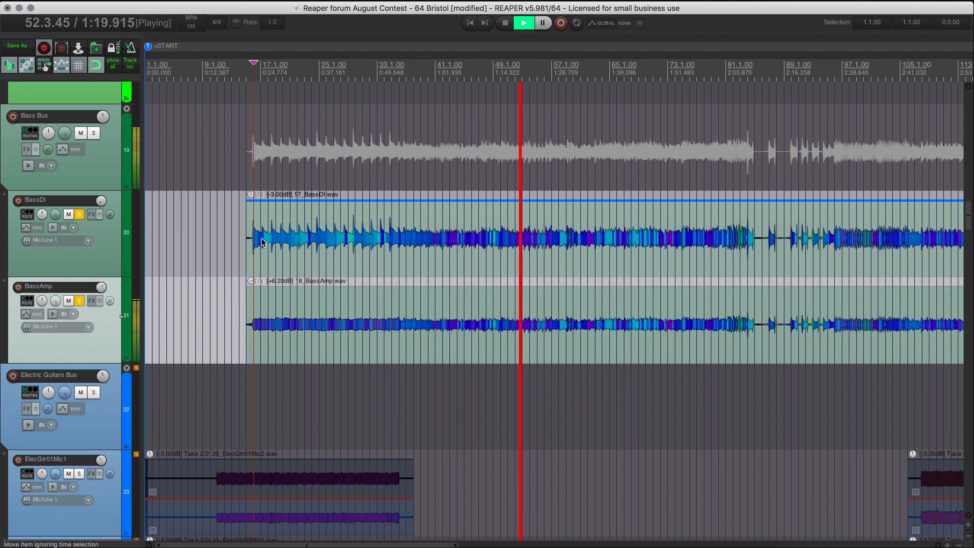
{"action": "key", "text": "space"}
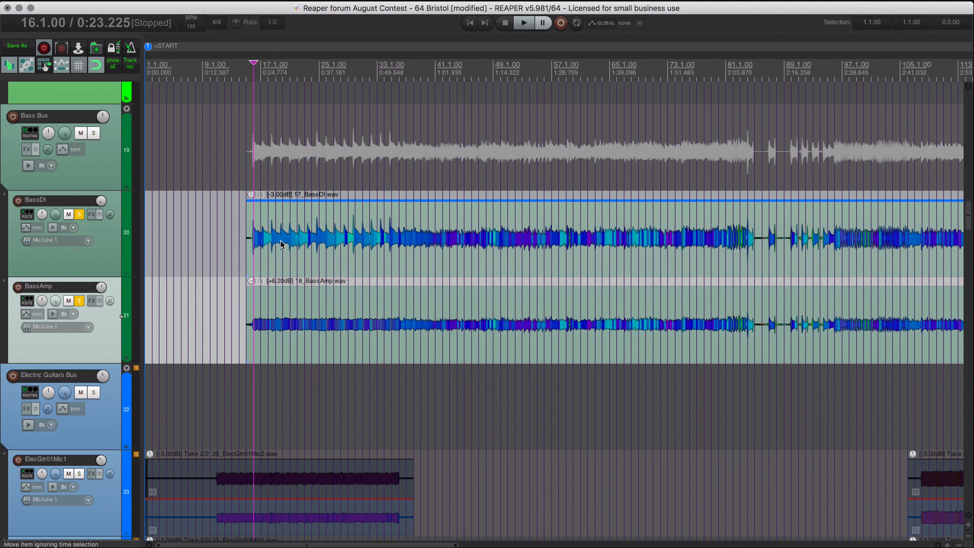
{"action": "left_click", "coordinate": [305, 76]}
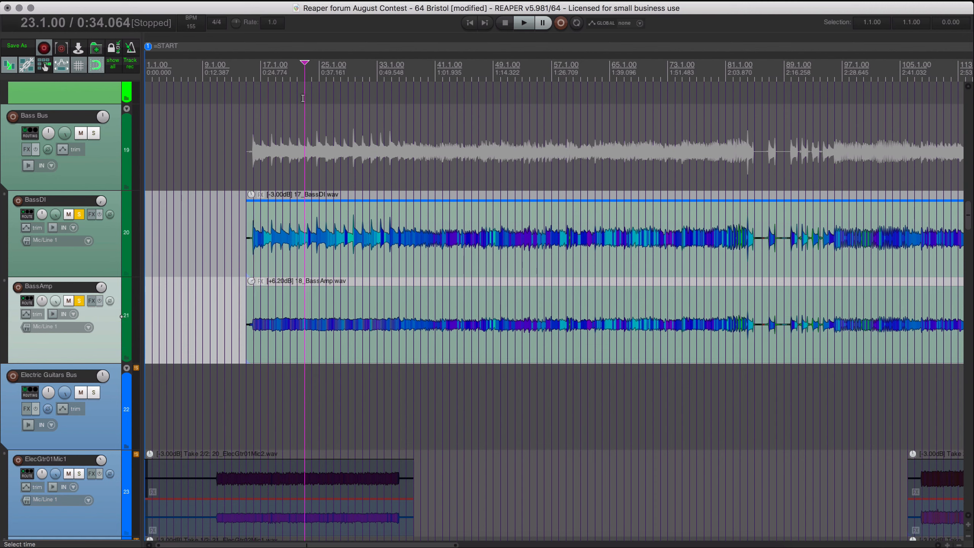
{"action": "key", "text": "space"}
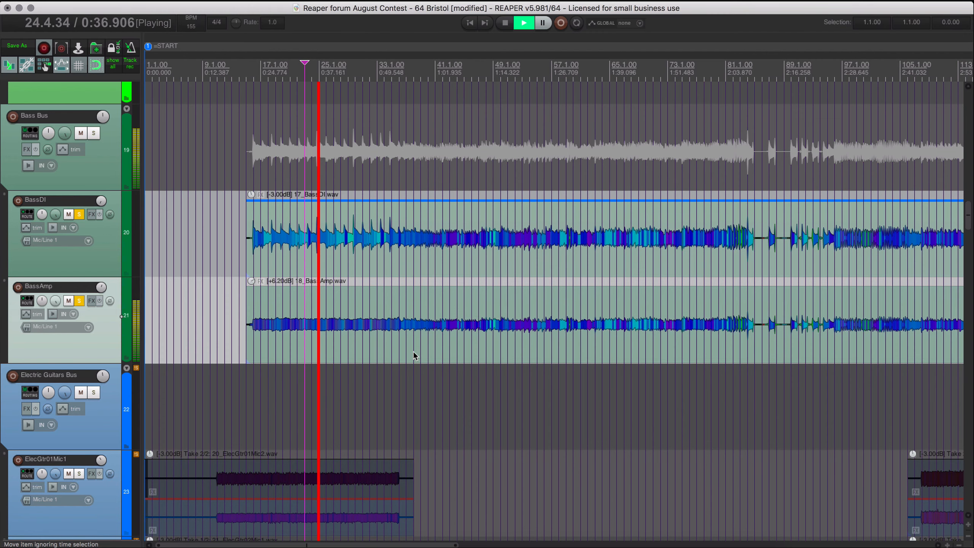
Spot-check the soloed BassDI and BassAmp tracks from bars 43, 138 and 133, ending with the edit cursor at bar 130.
{"action": "left_click", "coordinate": [451, 357]}
{"action": "key", "text": "space"}
{"action": "key", "text": "space"}
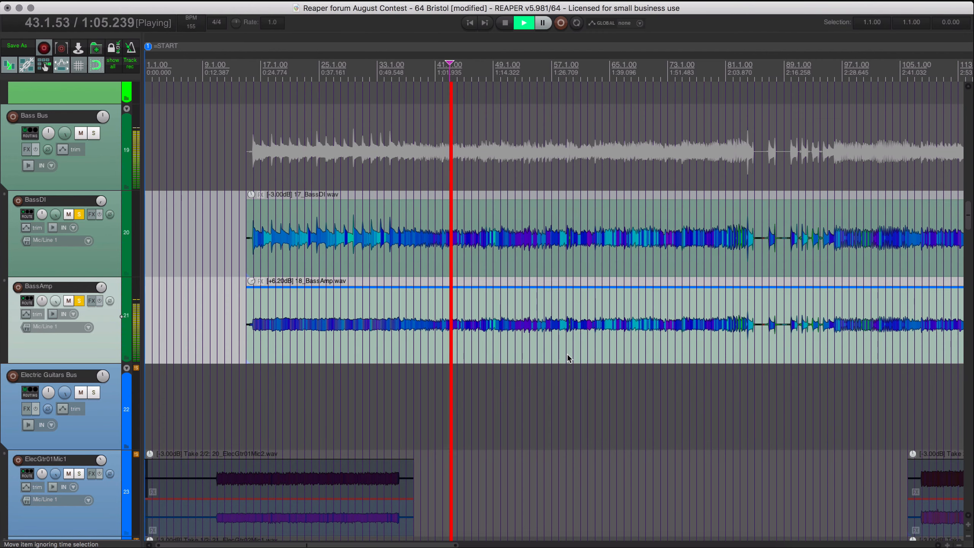
{"action": "key", "text": "space"}
{"action": "left_click", "coordinate": [781, 342]}
{"action": "key", "text": "space"}
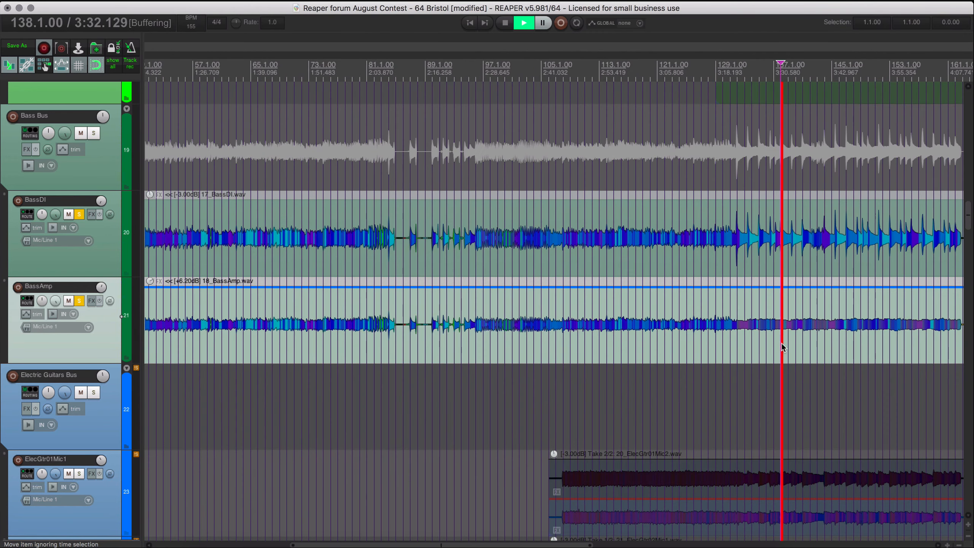
{"action": "scroll", "coordinate": [782, 342], "scroll_direction": "right", "scroll_amount": 5}
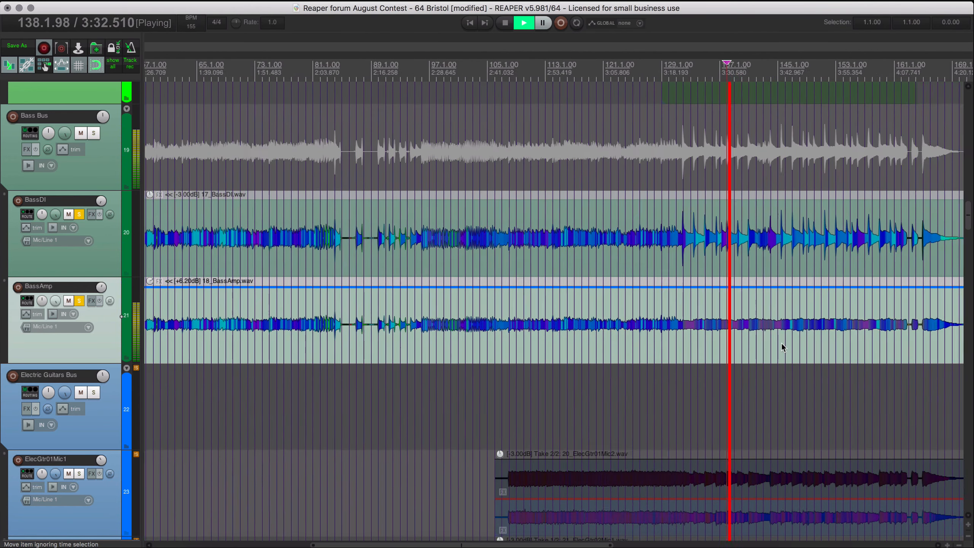
{"action": "key", "text": "space"}
{"action": "key", "text": "space"}
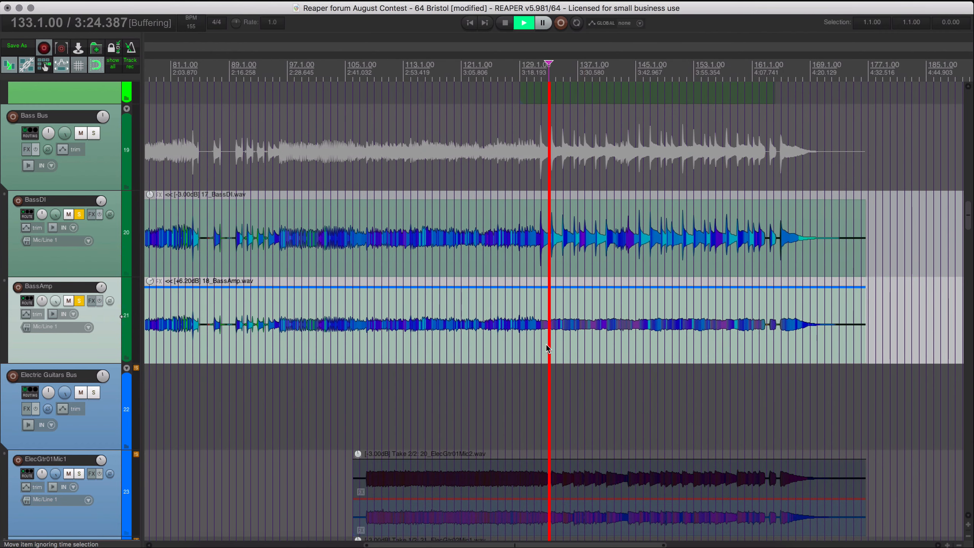
{"action": "scroll", "coordinate": [546, 347], "scroll_direction": "up", "scroll_amount": 3}
{"action": "key", "text": "space"}
{"action": "left_click", "coordinate": [510, 345]}
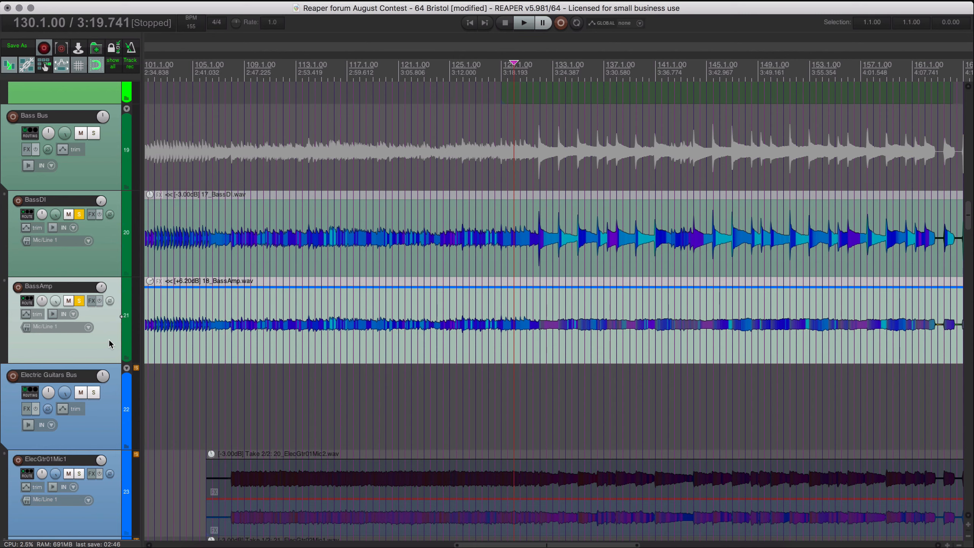
Insert a new track below BassAmp in the Bass Bus folder and name it BassAmp Dirty.
{"action": "key", "text": "super+t"}
{"action": "left_click_drag", "start_coordinate": [119, 385], "coordinate": [122, 353]}
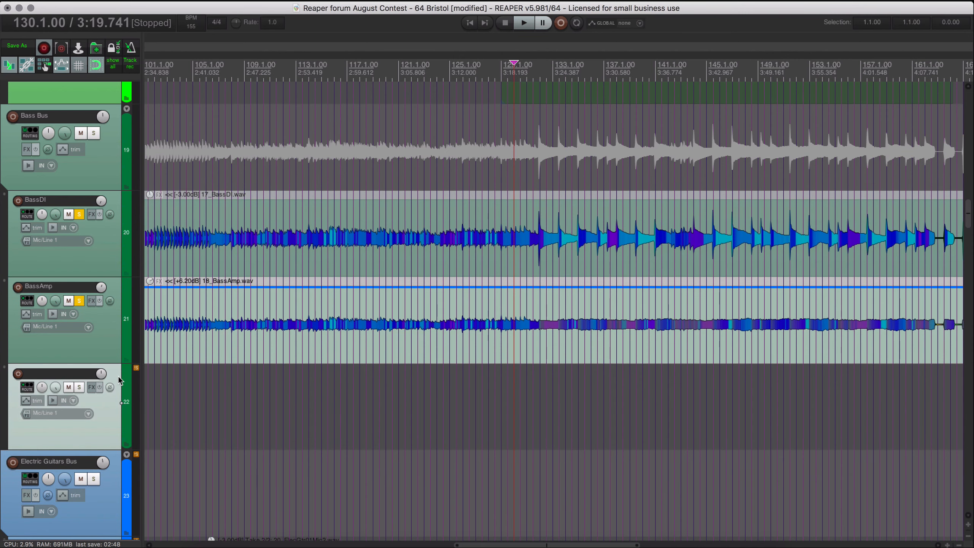
{"action": "double_click", "coordinate": [63, 374]}
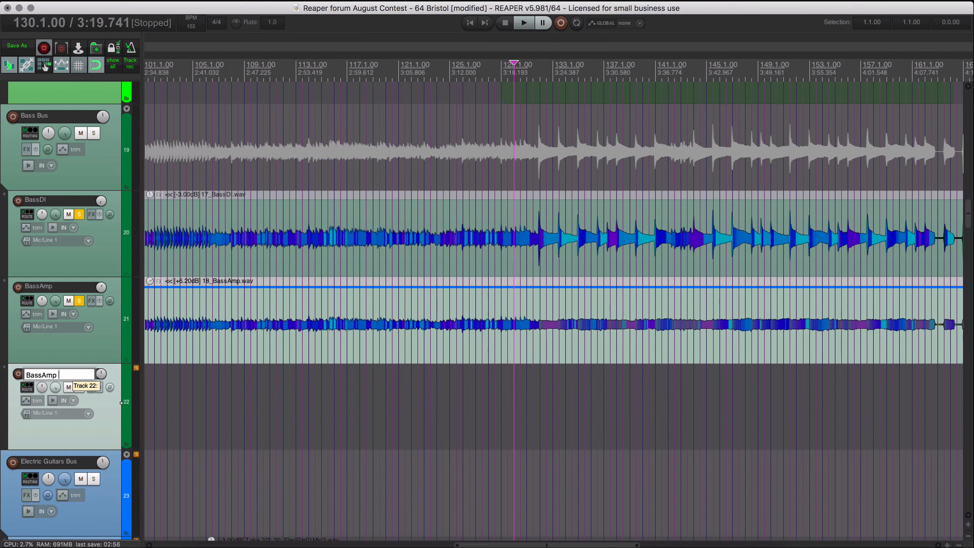
{"action": "key", "text": "Return"}
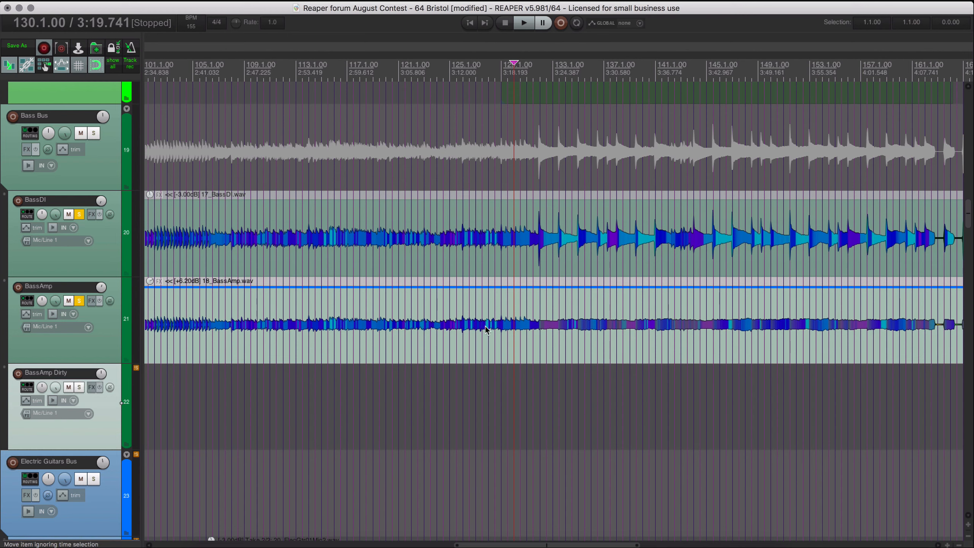
Play the bass tracks from bar 128 to locate the tone change, and split the BassAmp item at bar 132.
{"action": "left_click", "coordinate": [494, 340]}
{"action": "key", "text": "space"}
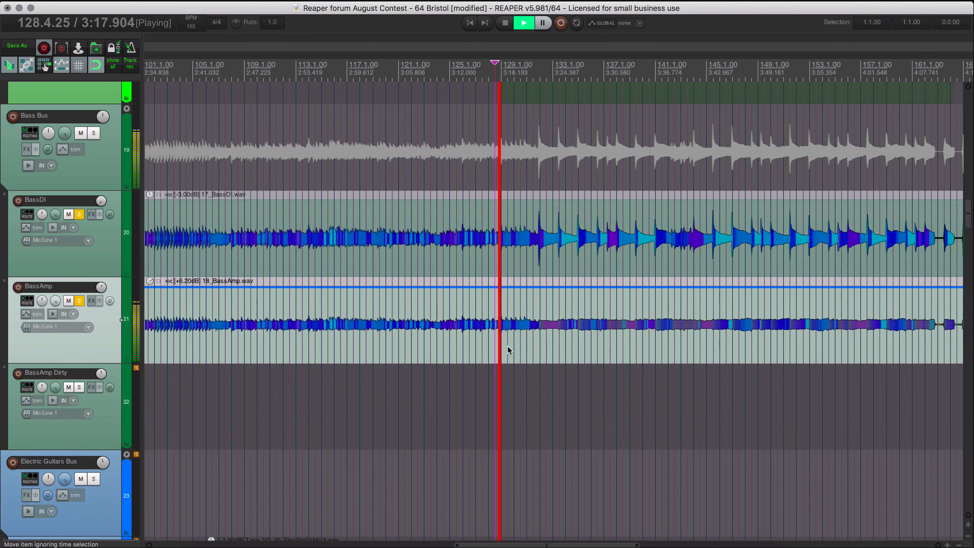
{"action": "scroll", "coordinate": [508, 347], "scroll_direction": "up", "scroll_amount": 5}
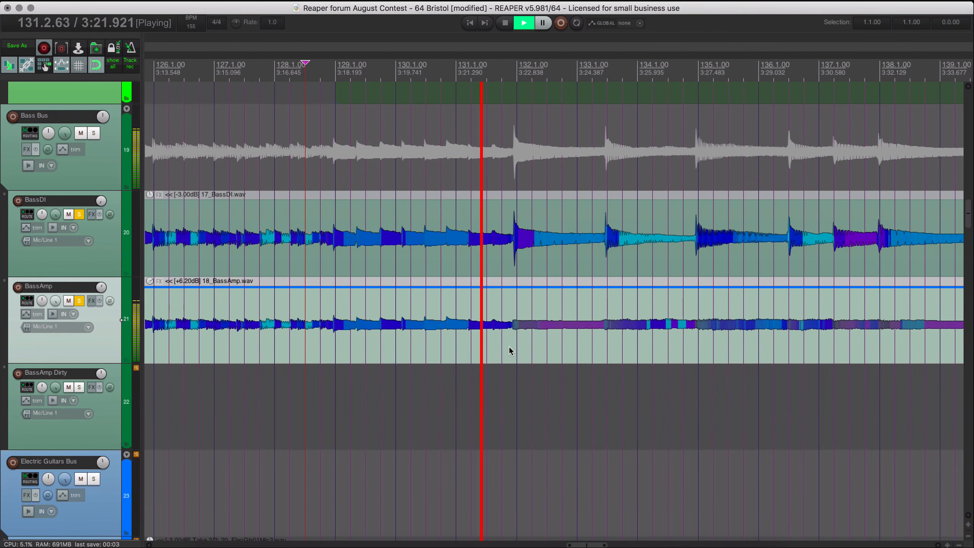
{"action": "key", "text": "space"}
{"action": "left_click", "coordinate": [511, 332]}
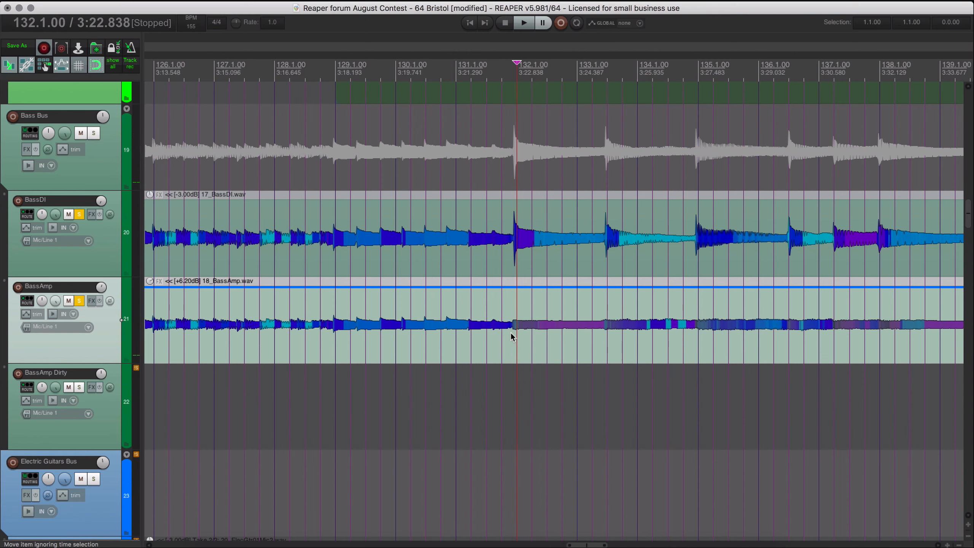
{"action": "scroll", "coordinate": [519, 341], "scroll_direction": "up", "scroll_amount": 4}
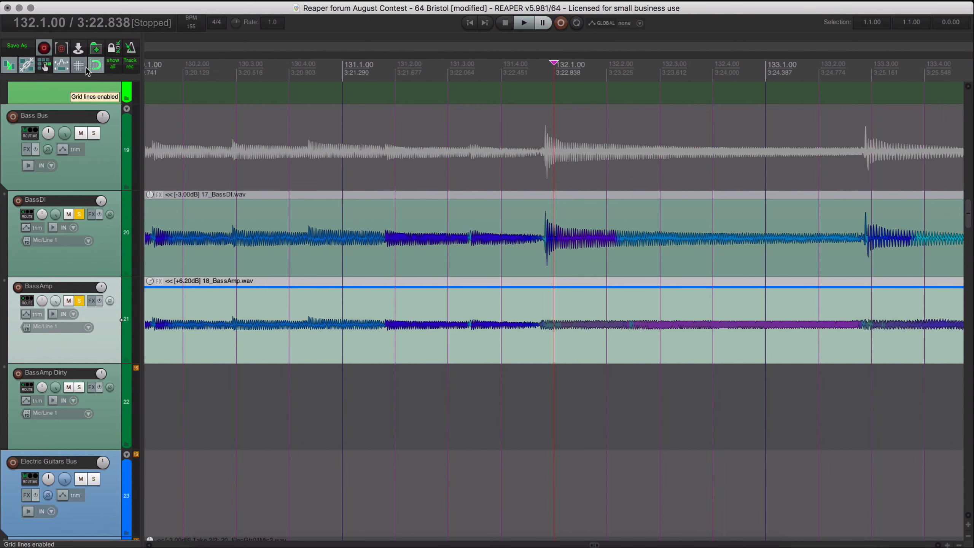
{"action": "key", "text": "s"}
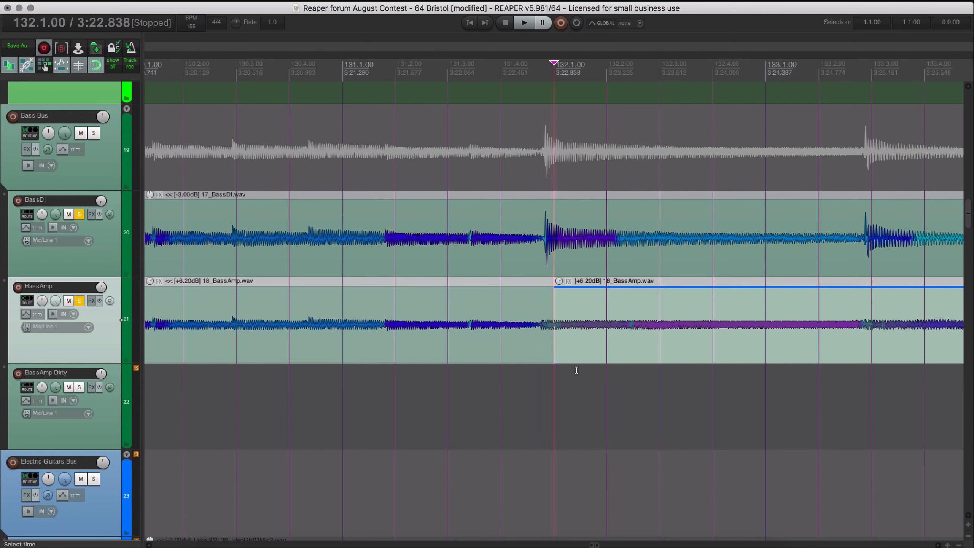
Move the second BassAmp part onto BassAmp Dirty, align both item edges just before bar 132, and fade them out and in.
{"action": "left_click_drag", "start_coordinate": [577, 364], "coordinate": [514, 298]}
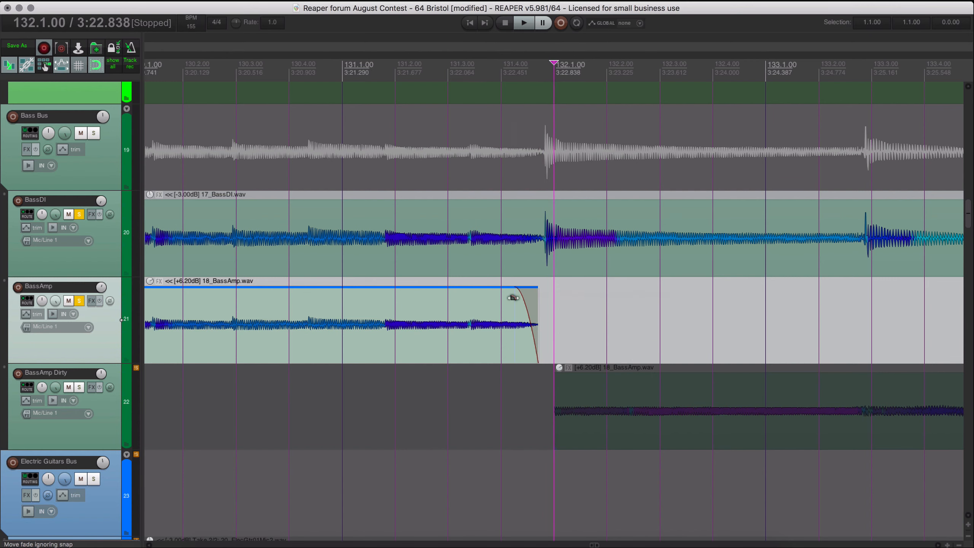
{"action": "left_click_drag", "start_coordinate": [557, 418], "coordinate": [538, 417]}
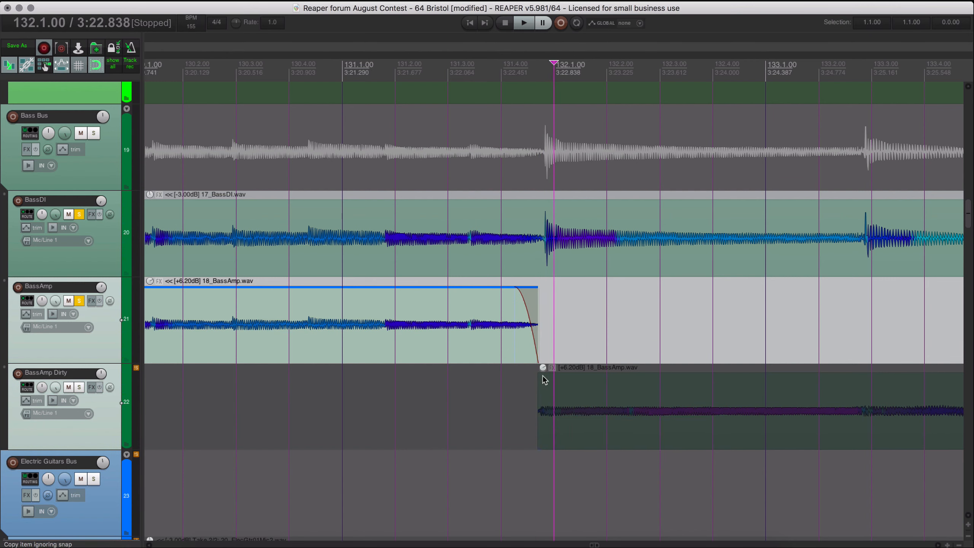
{"action": "left_click_drag", "start_coordinate": [540, 376], "coordinate": [554, 384]}
Solo BassAmp Dirty and play the clean-to-dirty bass transition from bar 131.
{"action": "left_click", "coordinate": [455, 403]}
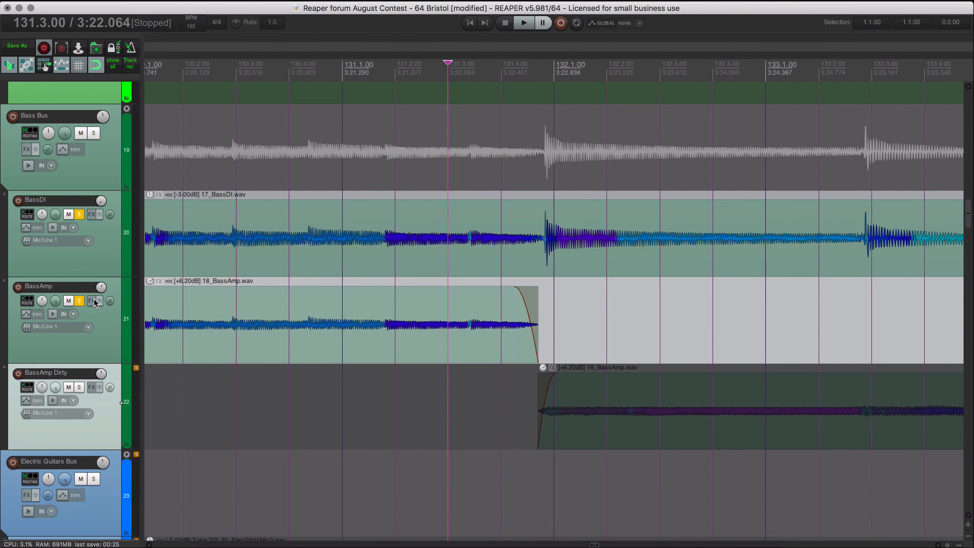
{"action": "left_click", "coordinate": [80, 387]}
{"action": "left_click", "coordinate": [374, 398]}
{"action": "key", "text": "space"}
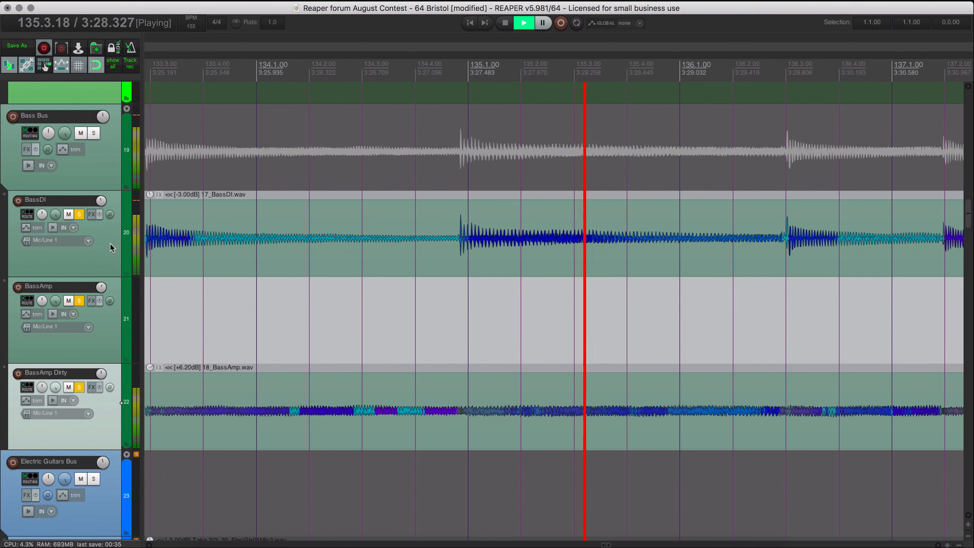
{"action": "scroll", "coordinate": [198, 261], "scroll_direction": "down", "scroll_amount": 5}
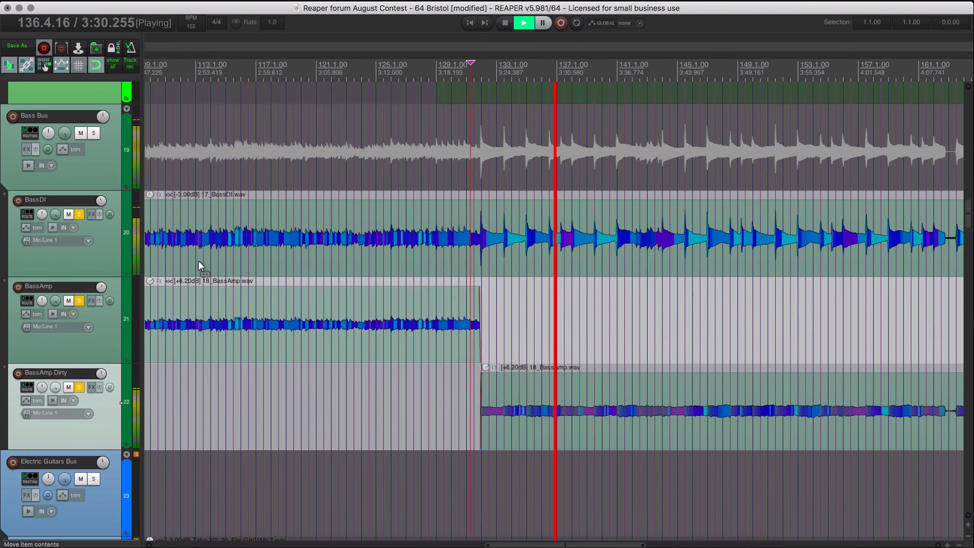
{"action": "scroll", "coordinate": [198, 262], "scroll_direction": "down", "scroll_amount": 3}
{"action": "key", "text": "space"}
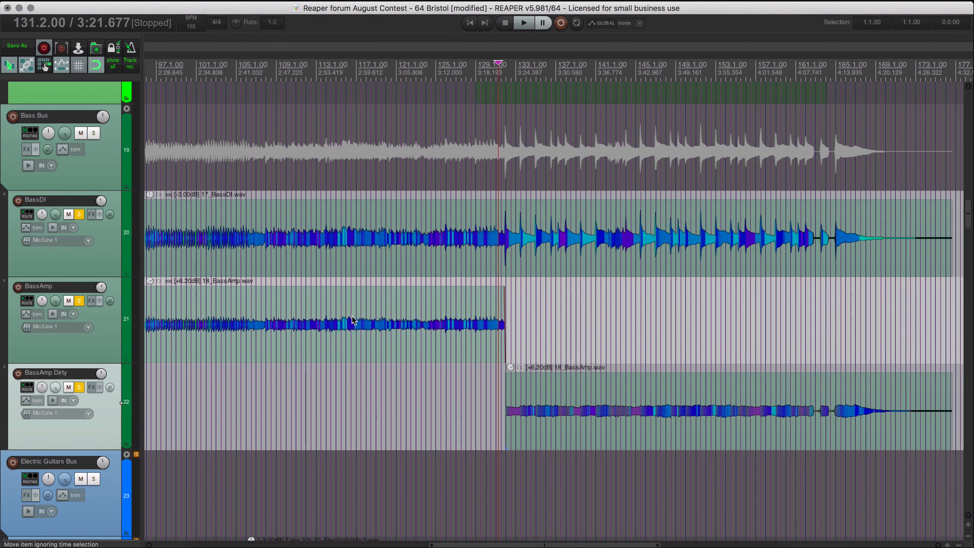
Compare the soloed bass sections by playing the clean part from bar 119 and the dirty part from bar 135.
{"action": "left_click", "coordinate": [380, 353]}
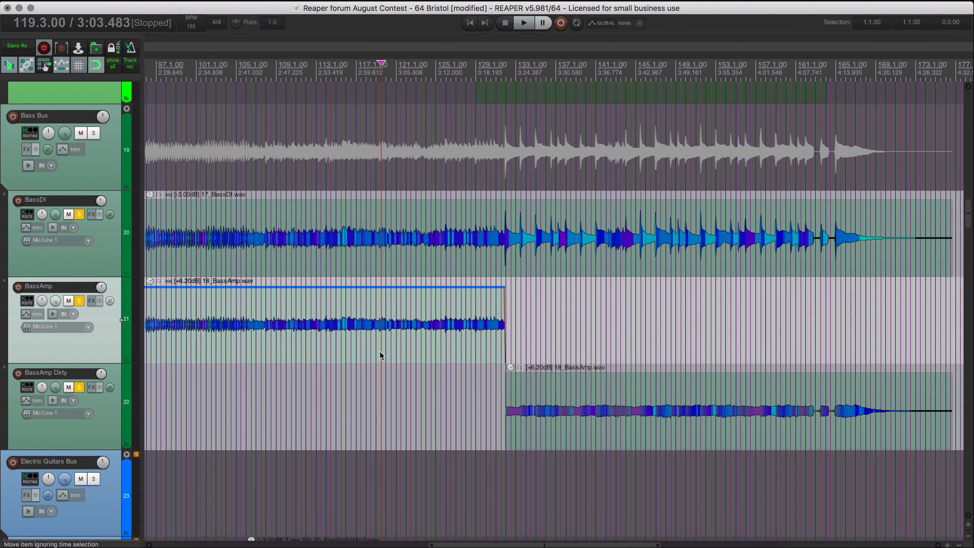
{"action": "key", "text": "space"}
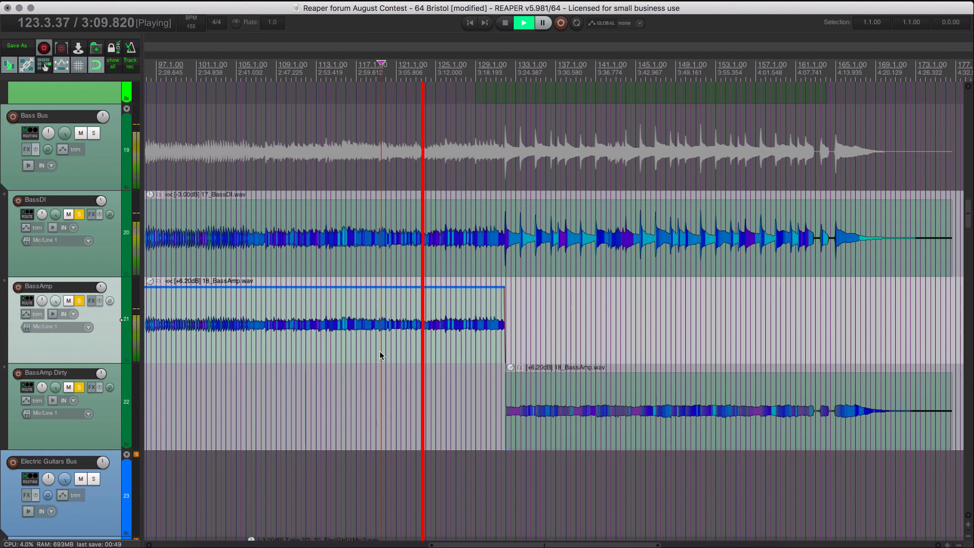
{"action": "key", "text": "space"}
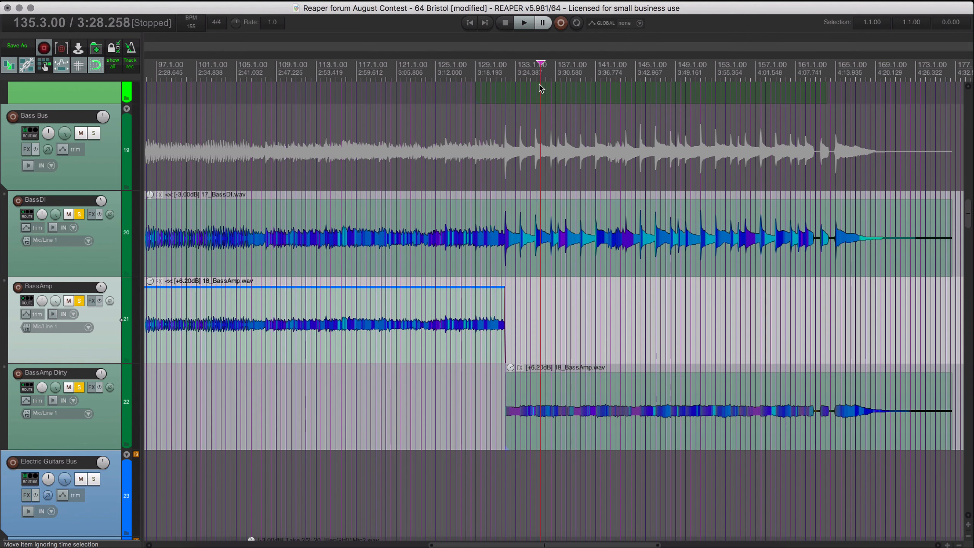
{"action": "key", "text": "space"}
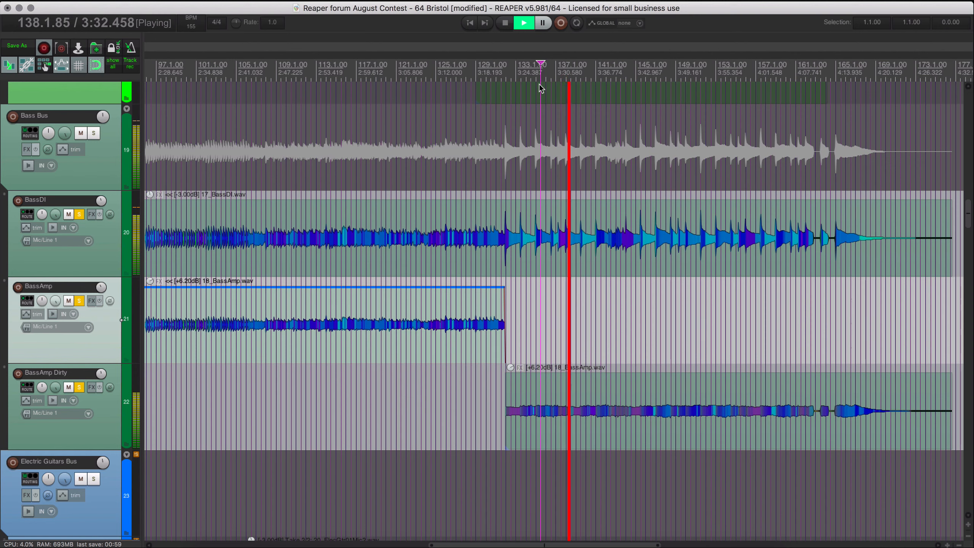
Replay the bass from bar 128 and compare BassAmp Dirty with inverted and normal phase, leaving its phase normal.
{"action": "left_click", "coordinate": [470, 66]}
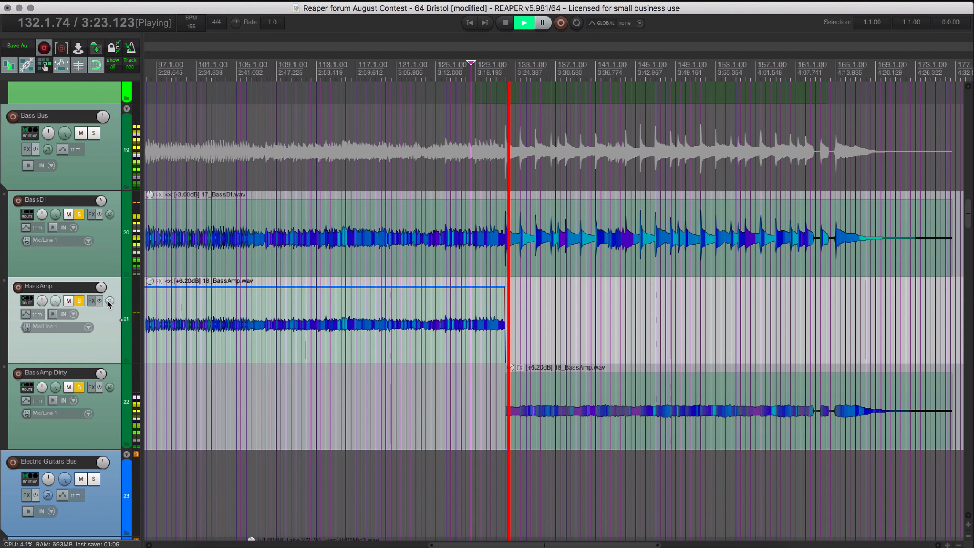
{"action": "left_click", "coordinate": [109, 387]}
{"action": "left_click", "coordinate": [109, 388]}
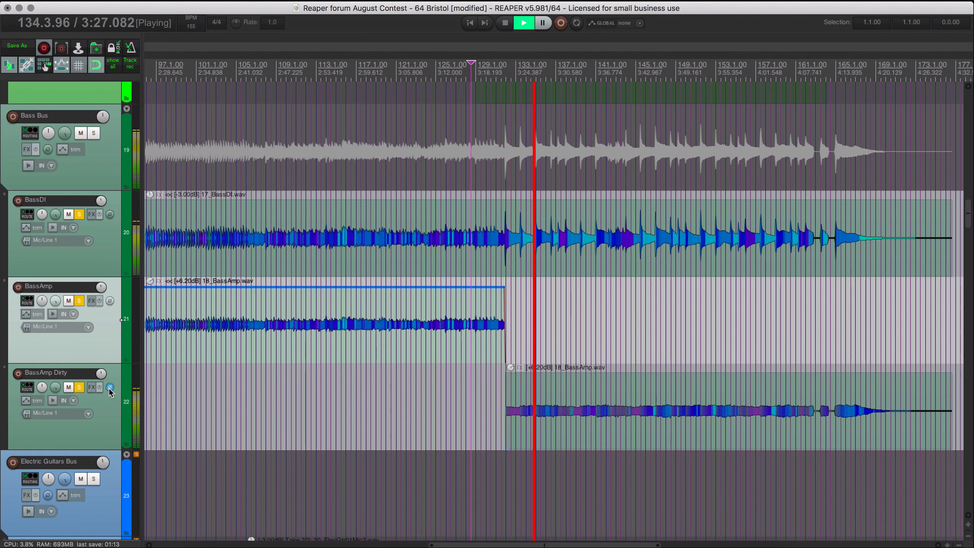
{"action": "left_click", "coordinate": [110, 387]}
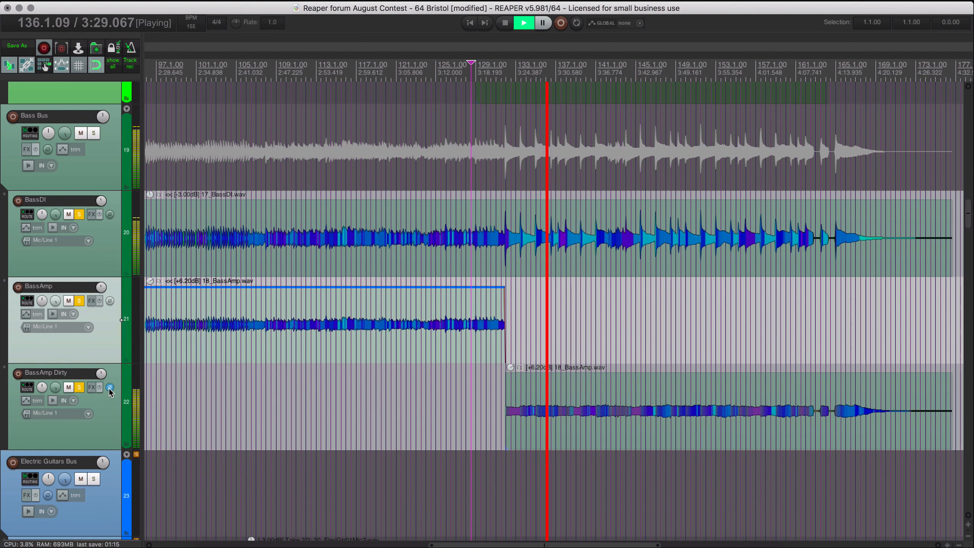
{"action": "left_click", "coordinate": [109, 387]}
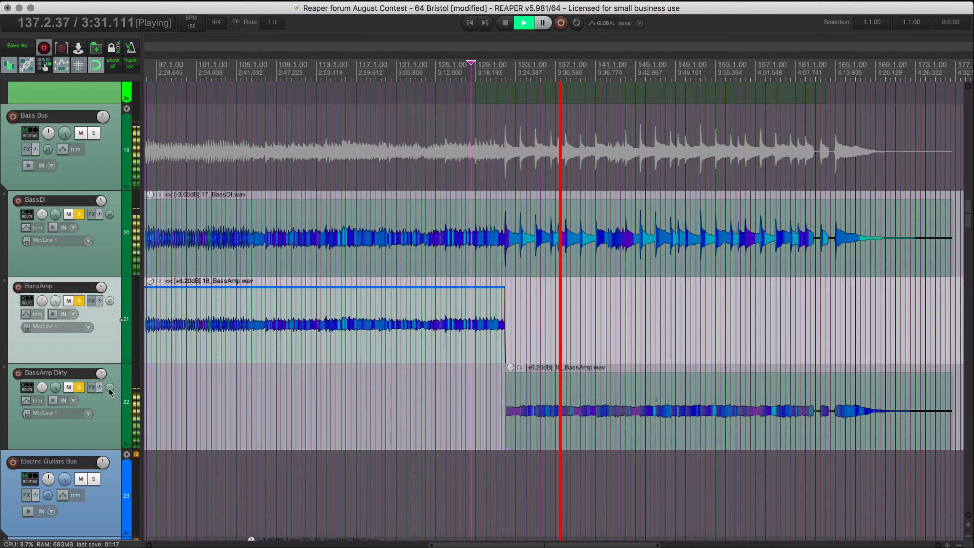
Compare the BassAmp Dirty track with normal and inverted phase, leave its phase inverted, and stop playback.
{"action": "left_click", "coordinate": [109, 387]}
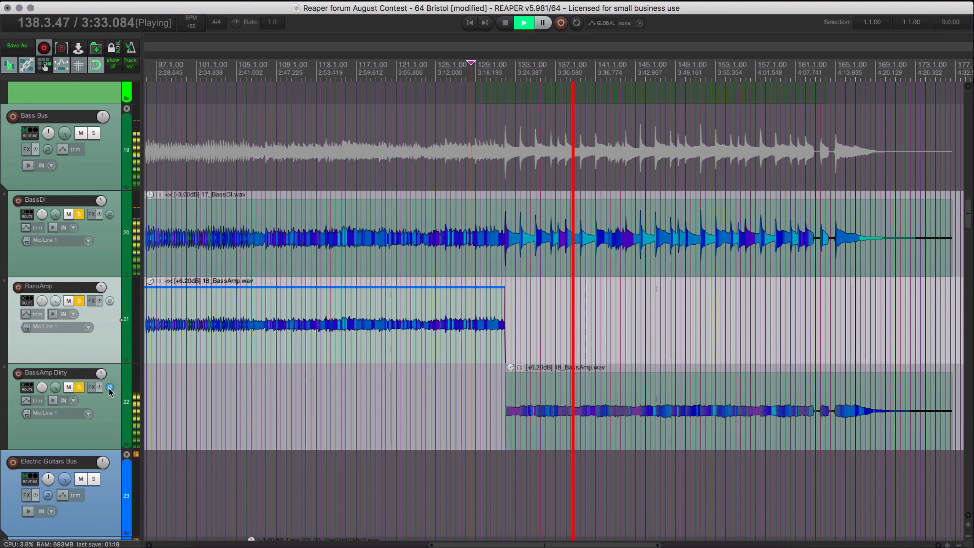
{"action": "left_click", "coordinate": [109, 387]}
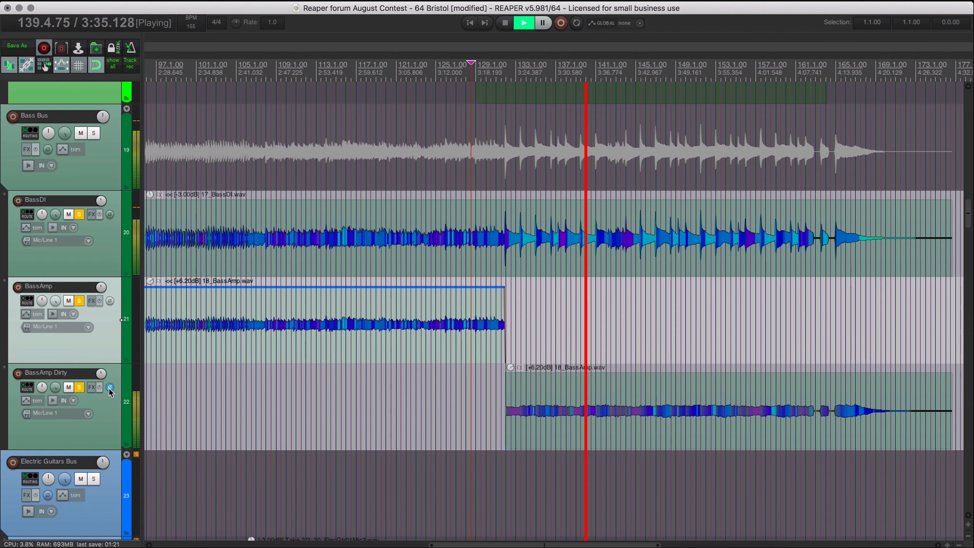
{"action": "left_click", "coordinate": [110, 387]}
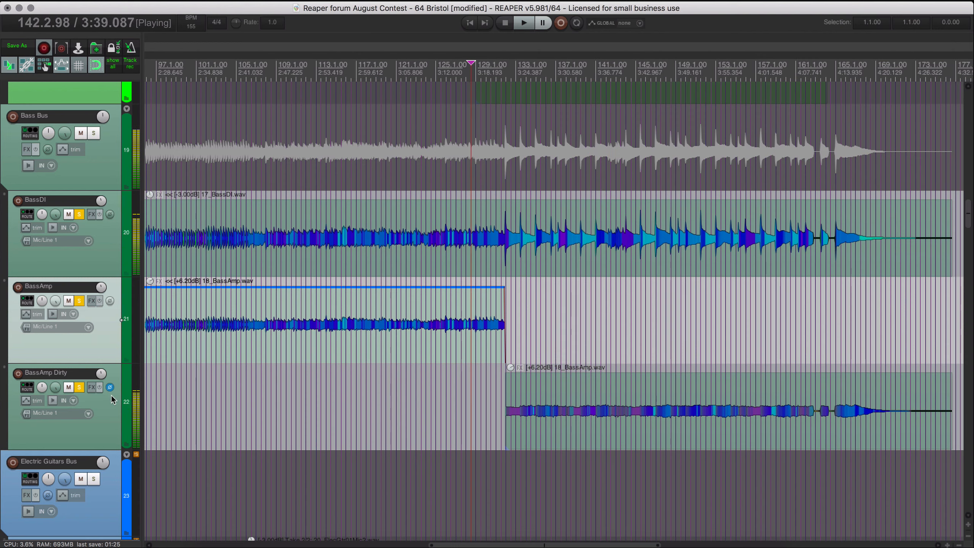
{"action": "key", "text": "space"}
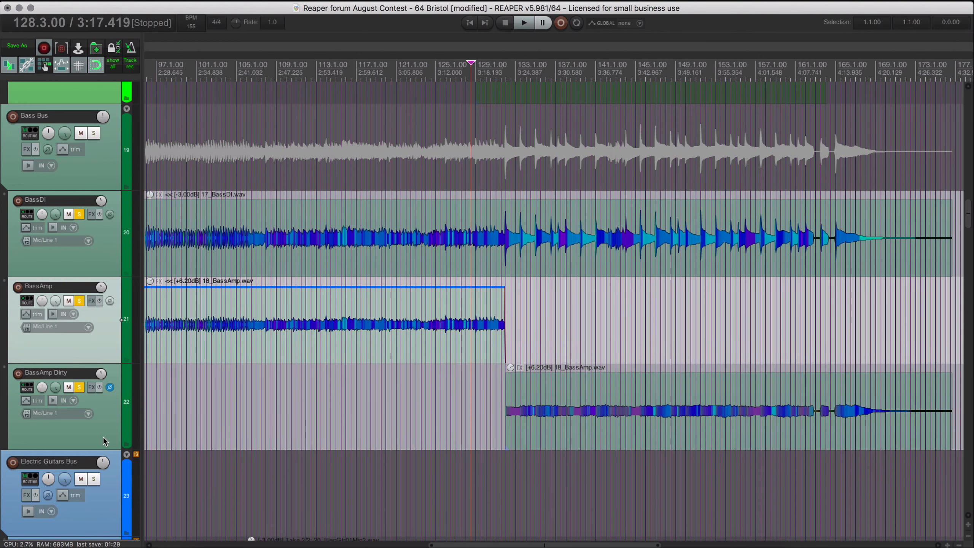
Audition the BassAmp track on its own from around bar 34 to locate the end of the dirty intro section.
{"action": "scroll", "coordinate": [873, 371], "scroll_direction": "right", "scroll_amount": 5}
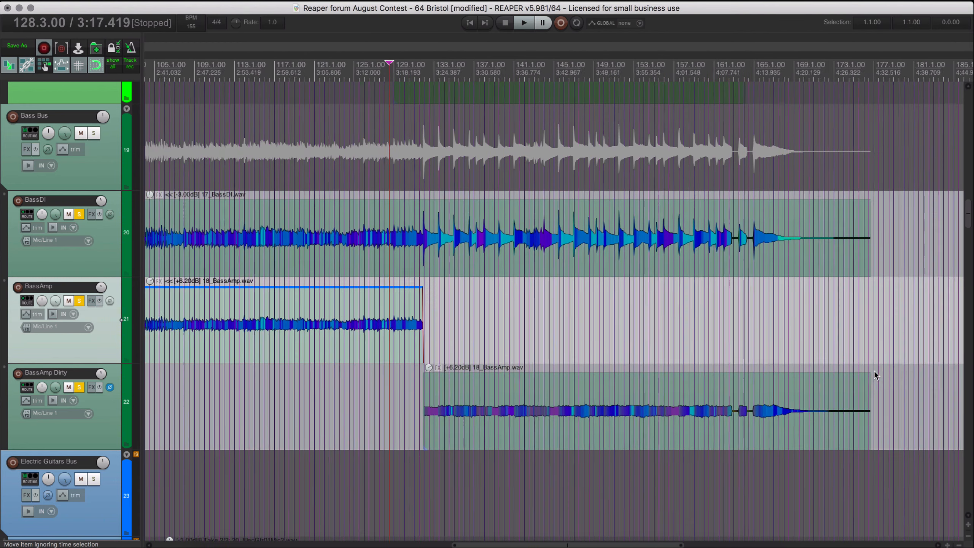
{"action": "left_click", "coordinate": [683, 426]}
{"action": "scroll", "coordinate": [564, 377], "scroll_direction": "down", "scroll_amount": 3}
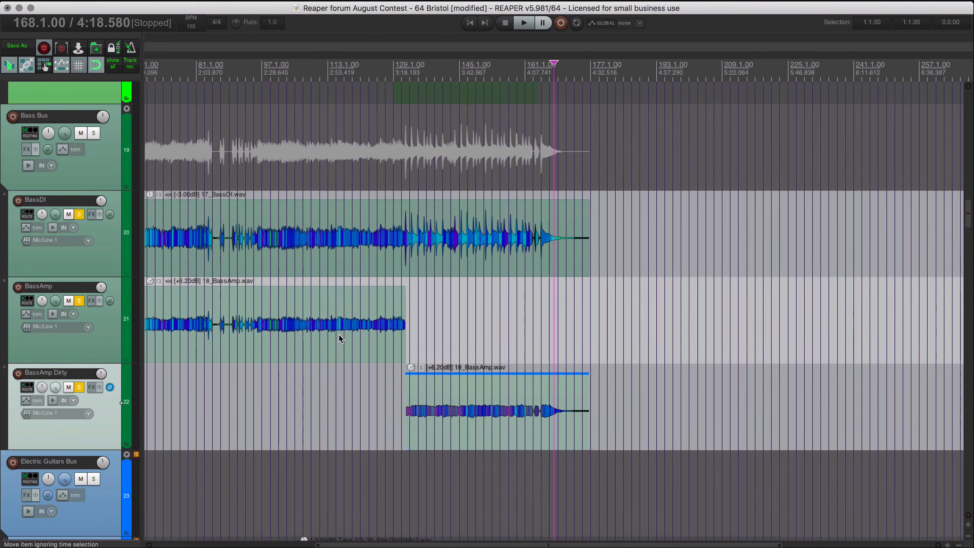
{"action": "scroll", "coordinate": [338, 334], "scroll_direction": "up", "scroll_amount": 1}
{"action": "scroll", "coordinate": [350, 330], "scroll_direction": "up", "scroll_amount": 1}
{"action": "scroll", "coordinate": [345, 323], "scroll_direction": "left", "scroll_amount": 5}
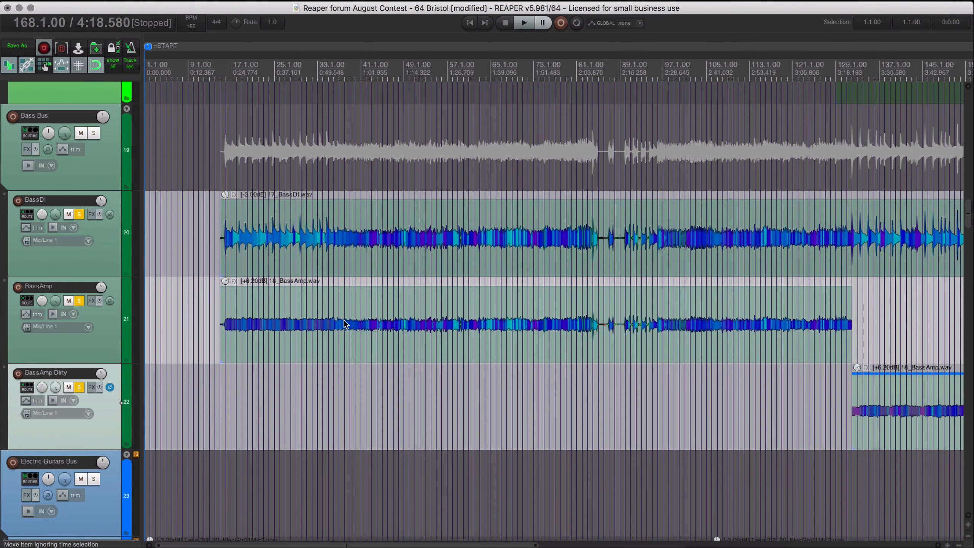
{"action": "left_click", "coordinate": [327, 350]}
{"action": "scroll", "coordinate": [336, 351], "scroll_direction": "up", "scroll_amount": 8}
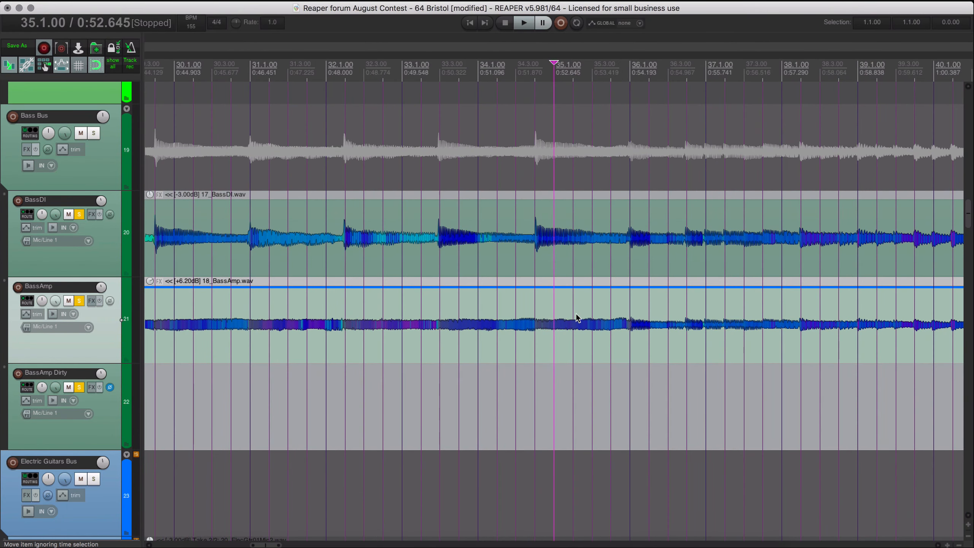
{"action": "left_click", "coordinate": [534, 341]}
{"action": "key", "text": "space"}
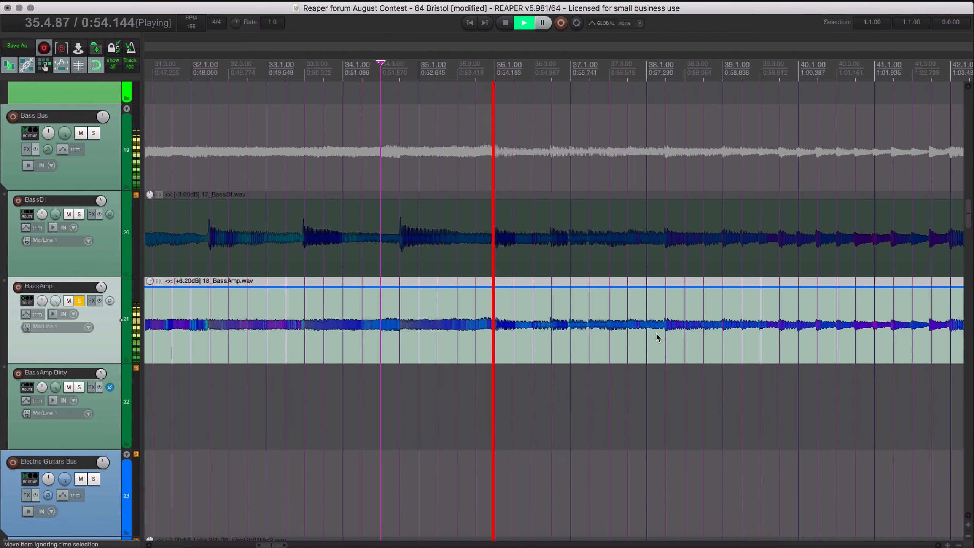
Split the BassAmp item at 36.1.00 and move the portion before the split onto the BassAmp Dirty track.
{"action": "left_click", "coordinate": [496, 336]}
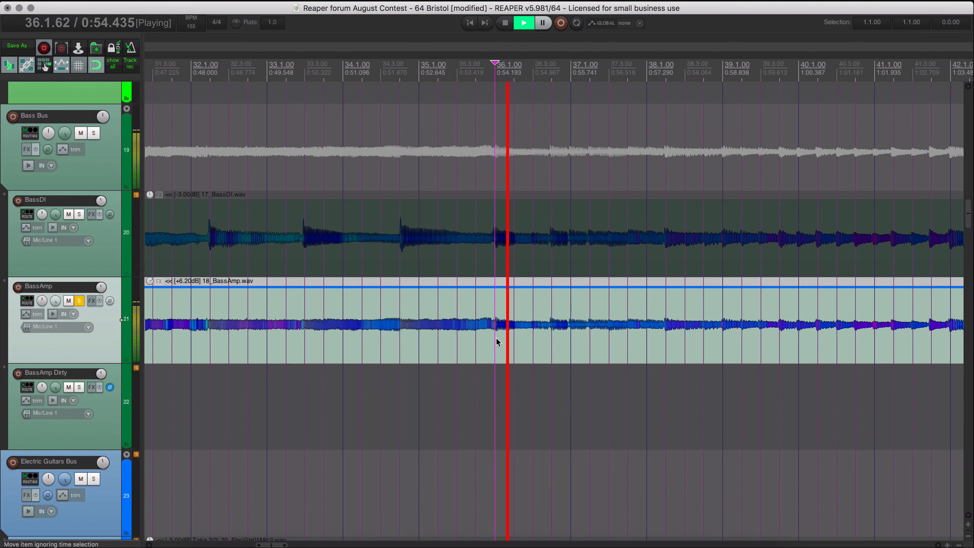
{"action": "key", "text": "space"}
{"action": "key", "text": "s"}
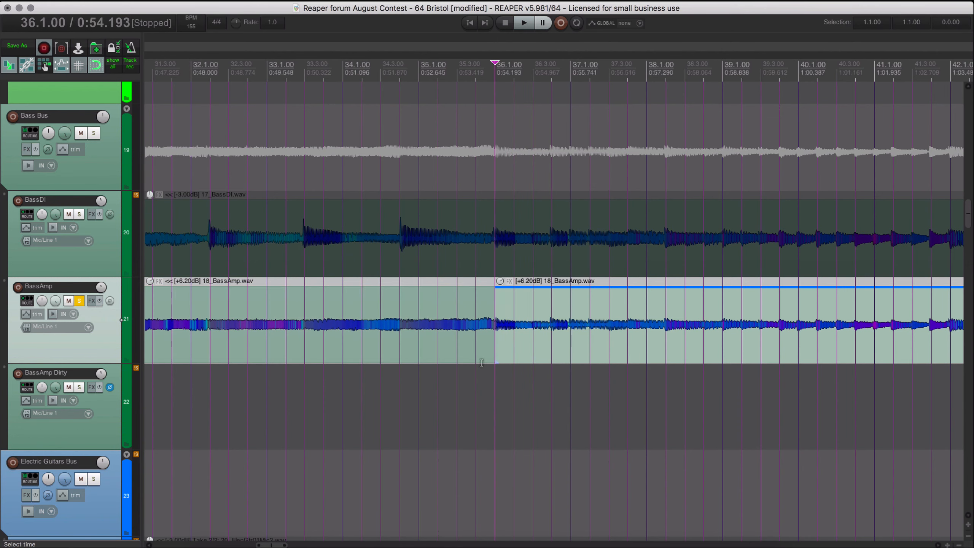
{"action": "left_click", "coordinate": [459, 350]}
{"action": "left_click_drag", "start_coordinate": [444, 353], "coordinate": [441, 395]}
Add a short fade-in to the BassAmp item and extend the intro BassAmp Dirty item slightly past bar 36 with a fade-out.
{"action": "mouse_move", "coordinate": [497, 277]}
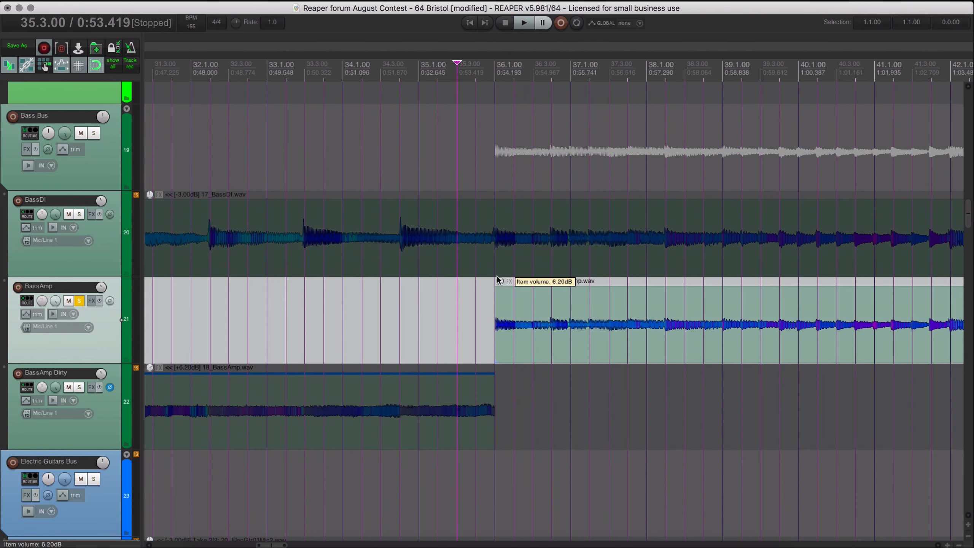
{"action": "left_click_drag", "start_coordinate": [493, 286], "coordinate": [505, 286]}
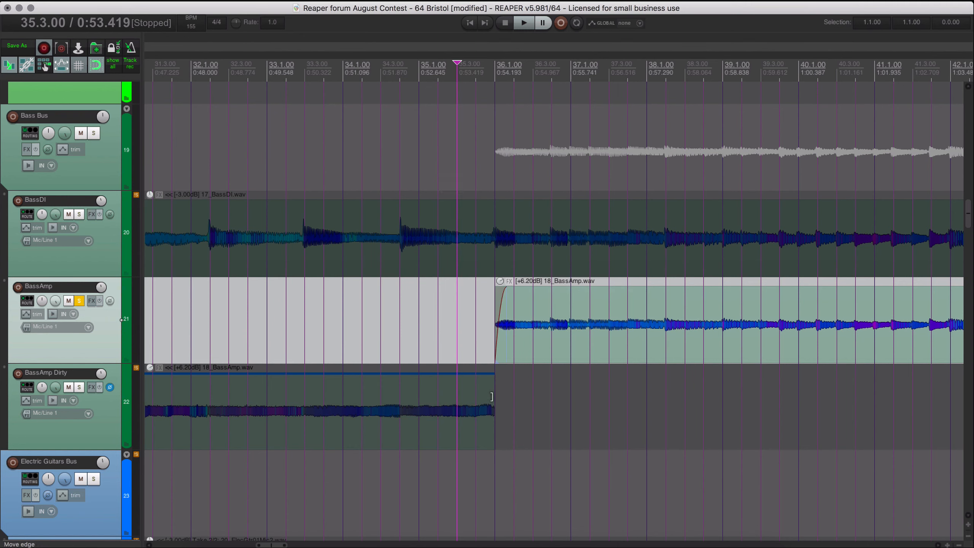
{"action": "left_click_drag", "start_coordinate": [492, 397], "coordinate": [493, 375]}
Unsolo BassAmp, solo the Bass Bus, and play the transition from 34.4.00.
{"action": "left_click", "coordinate": [402, 394]}
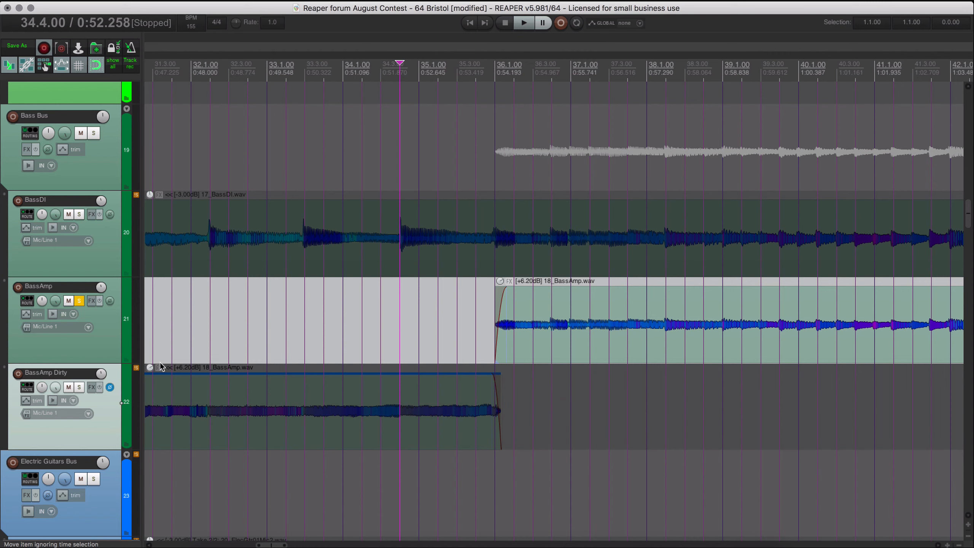
{"action": "left_click", "coordinate": [79, 389]}
{"action": "left_click", "coordinate": [89, 131]}
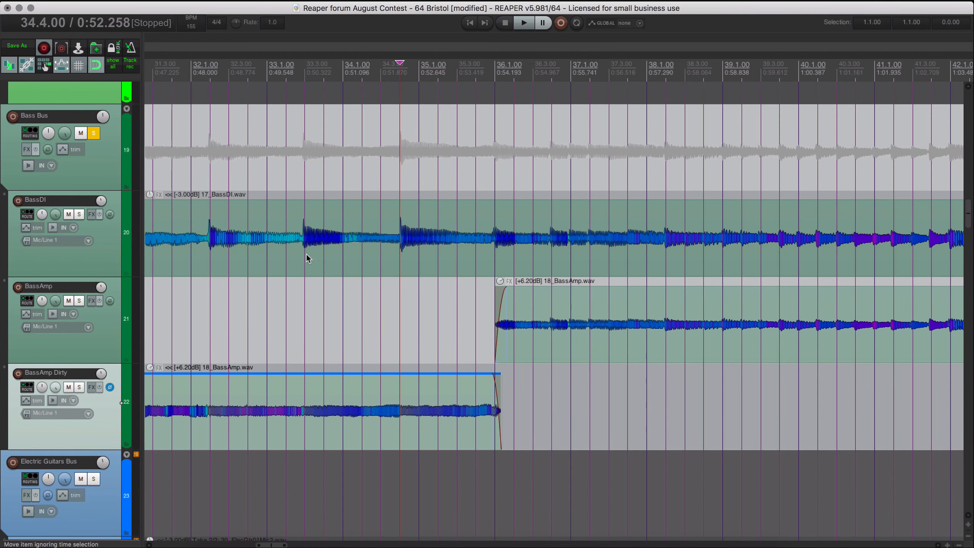
{"action": "key", "text": "space"}
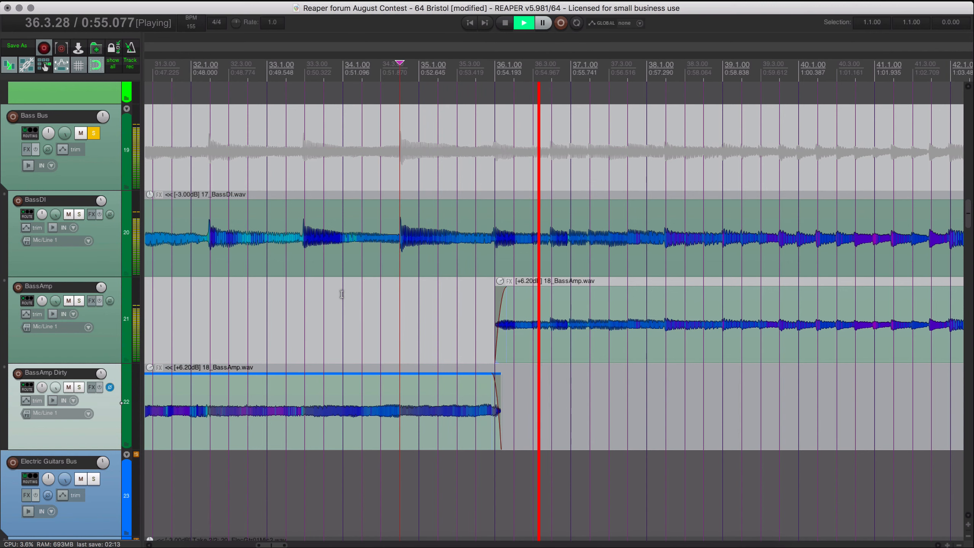
Reshape the BassAmp fade-in and trim the intro BassAmp Dirty item back to end at about 36.1.00, replaying from 35.3.00.
{"action": "left_click_drag", "start_coordinate": [502, 307], "coordinate": [541, 340]}
{"action": "left_click", "coordinate": [457, 318]}
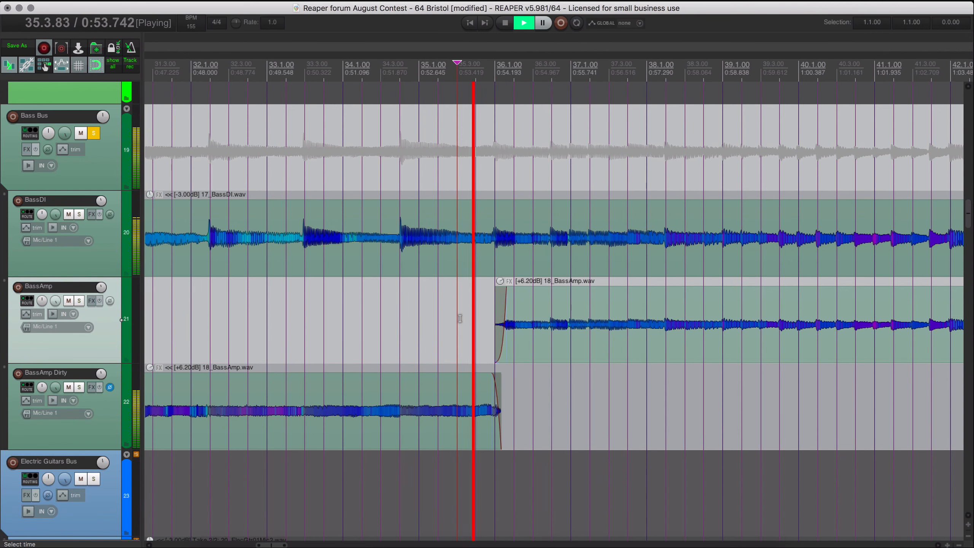
{"action": "key", "text": "space"}
{"action": "left_click_drag", "start_coordinate": [499, 408], "coordinate": [493, 407]}
{"action": "key", "text": "space"}
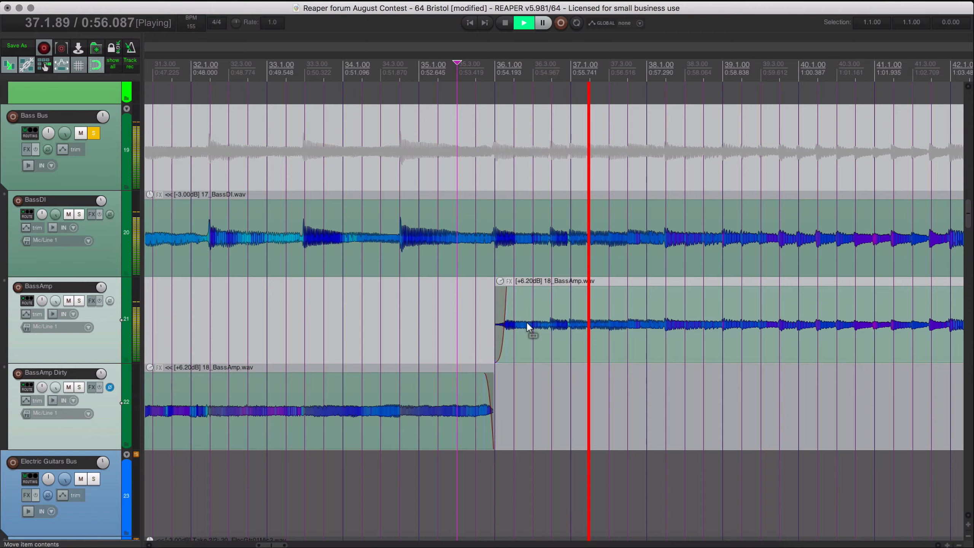
Spot-check the soloed bass at several points along the middle BassAmp item, then stop playback.
{"action": "scroll", "coordinate": [526, 322], "scroll_direction": "down", "scroll_amount": 5}
{"action": "scroll", "coordinate": [527, 322], "scroll_direction": "down", "scroll_amount": 5}
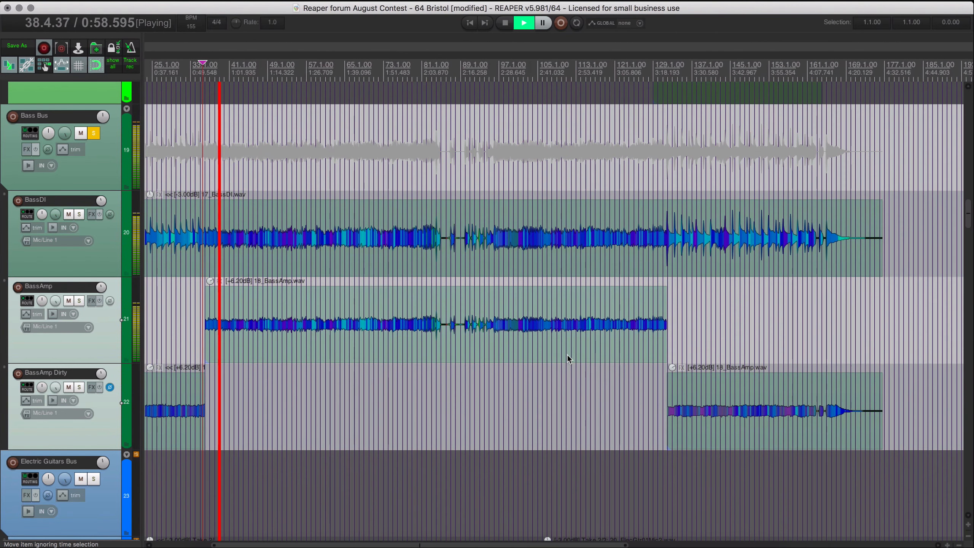
{"action": "left_click", "coordinate": [538, 355]}
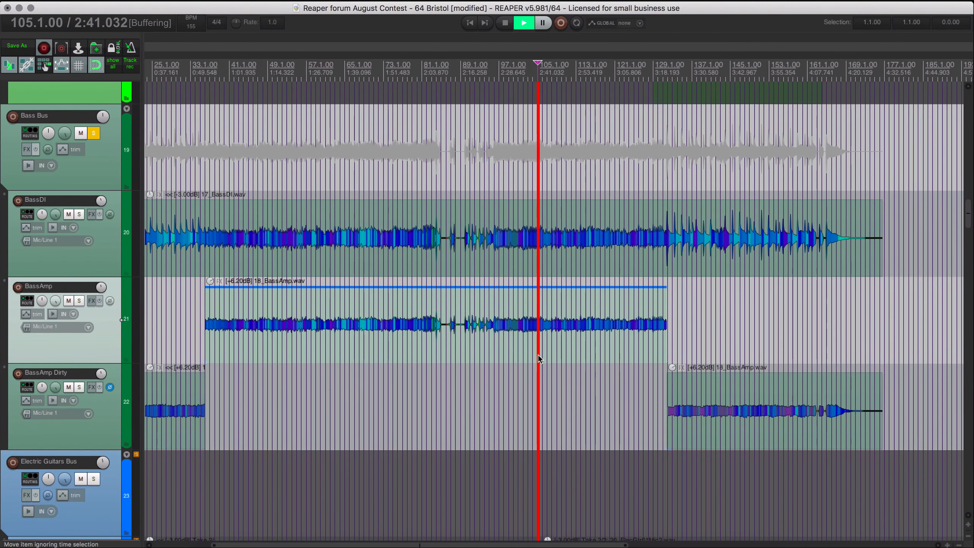
{"action": "left_click", "coordinate": [562, 348]}
{"action": "key", "text": "space"}
{"action": "key", "text": "space"}
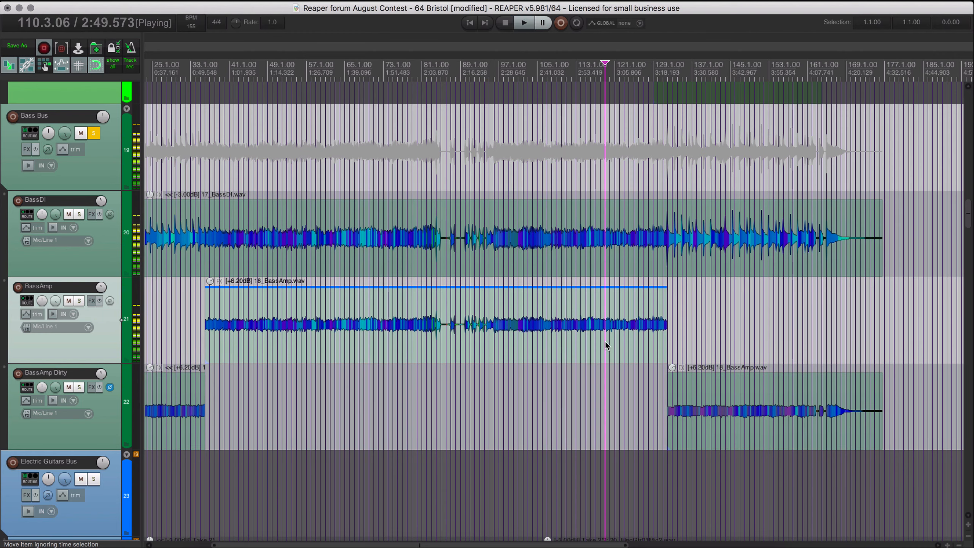
{"action": "left_click", "coordinate": [605, 341]}
{"action": "key", "text": "space"}
{"action": "left_click", "coordinate": [315, 328]}
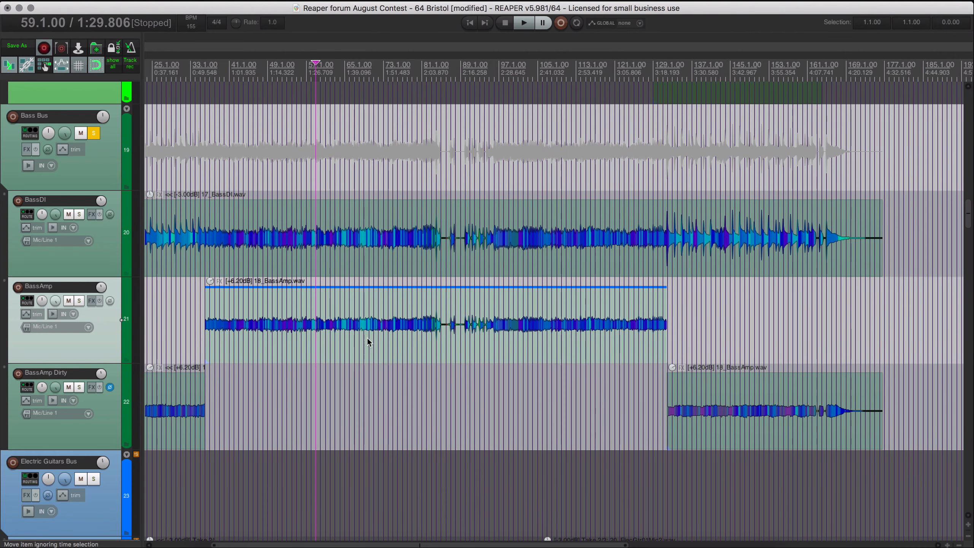
Show only the drum tracks in the mixer and solo the Drums Bus with its volume at 0.00 dB.
{"action": "scroll", "coordinate": [490, 354], "scroll_direction": "down", "scroll_amount": 5}
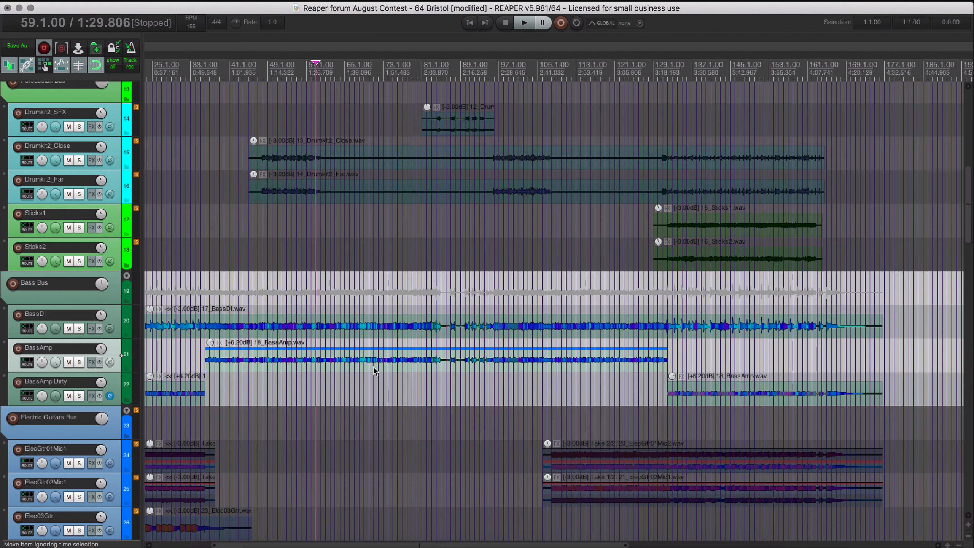
{"action": "scroll", "coordinate": [450, 342], "scroll_direction": "down", "scroll_amount": 5}
{"action": "scroll", "coordinate": [451, 345], "scroll_direction": "up", "scroll_amount": 5}
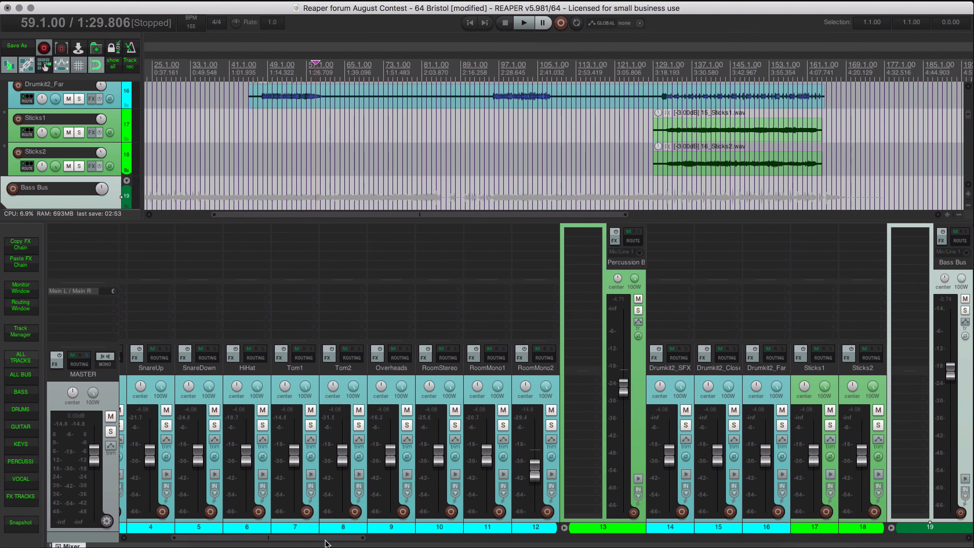
{"action": "left_click_drag", "start_coordinate": [325, 539], "coordinate": [240, 537]}
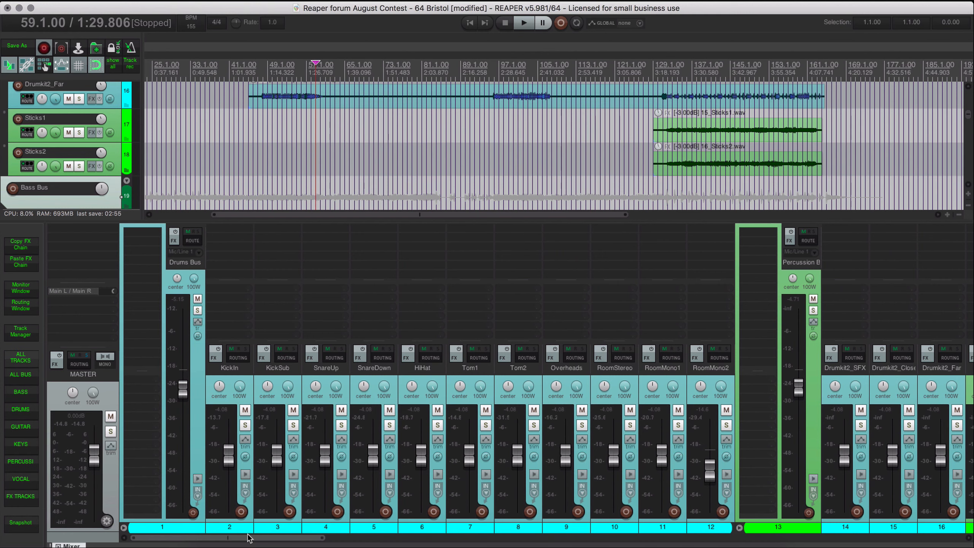
{"action": "left_click", "coordinate": [30, 417]}
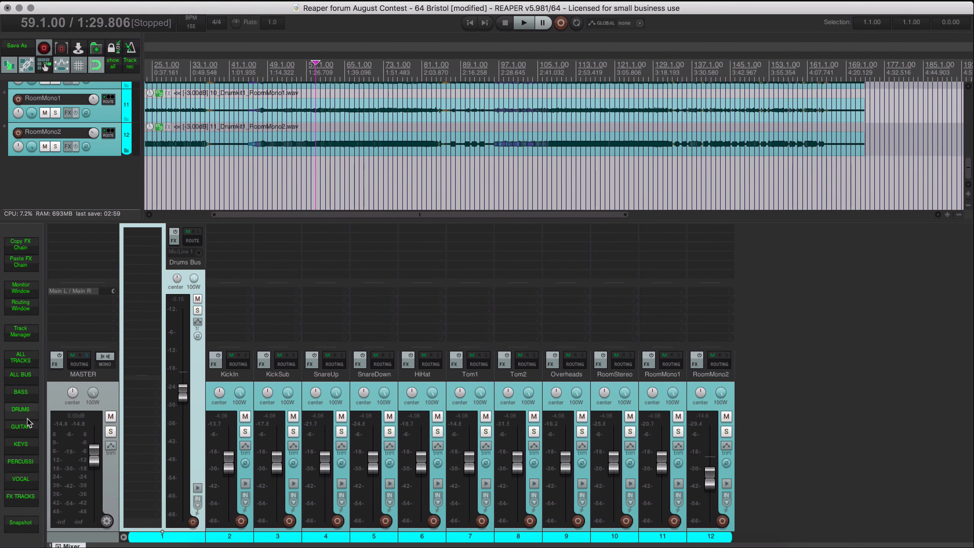
{"action": "left_click", "coordinate": [190, 394]}
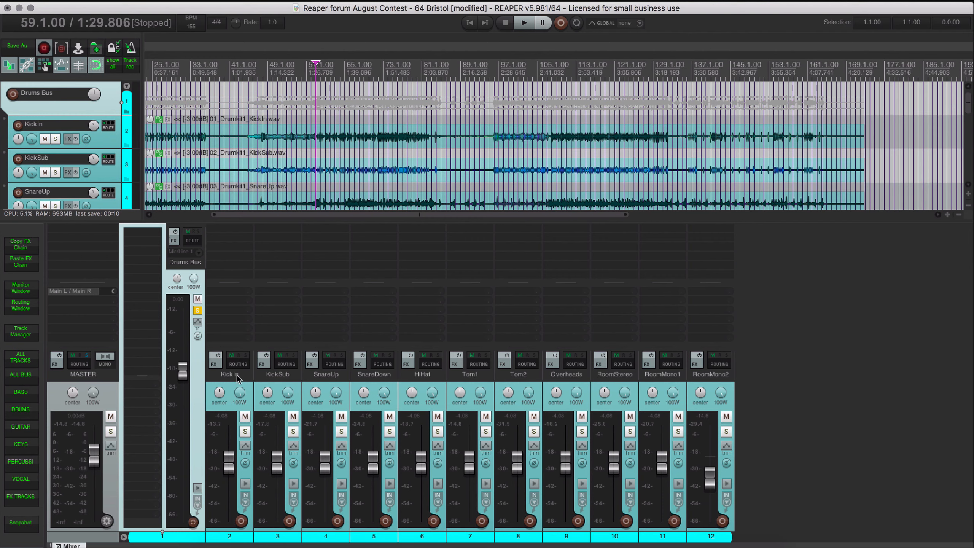
Select all drum tracks from KickIn to RoomMono2 and pull their volume faders fully down.
{"action": "left_click", "coordinate": [230, 388]}
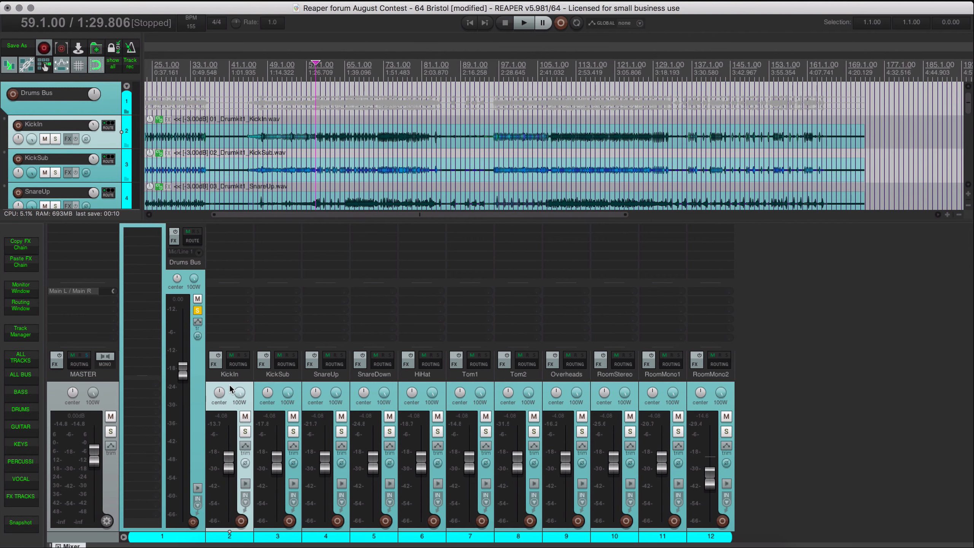
{"action": "left_click", "coordinate": [708, 390], "text": "shift"}
{"action": "scroll", "coordinate": [707, 388], "scroll_direction": "down", "scroll_amount": 10}
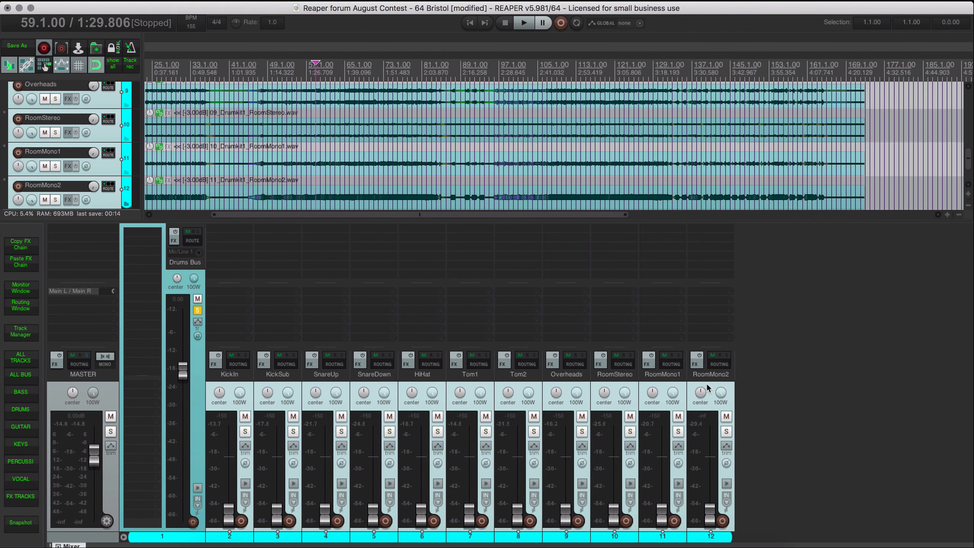
Loop playback from 97.1.00 to 137.1.00 and bring up the Overheads and SnareUp faders.
{"action": "left_click", "coordinate": [580, 392]}
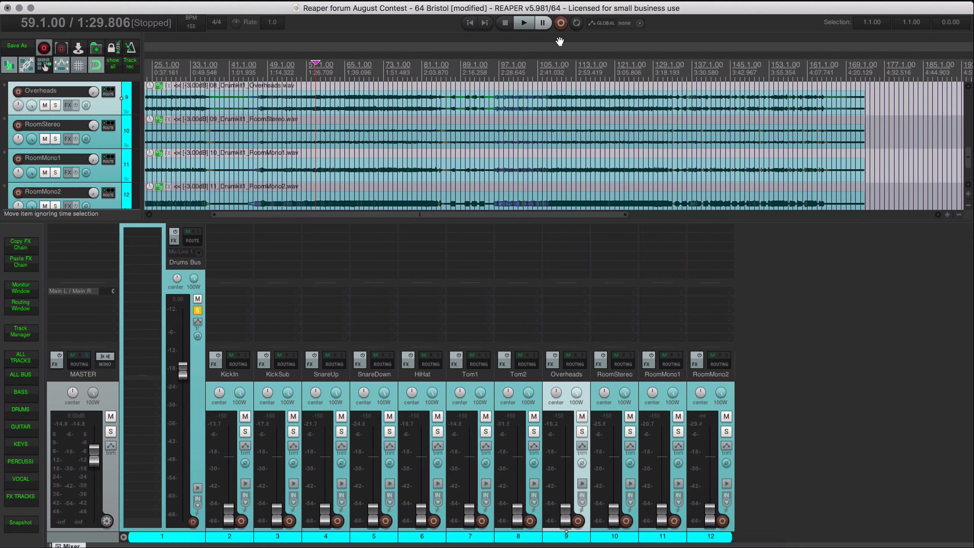
{"action": "scroll", "coordinate": [529, 61], "scroll_direction": "up", "scroll_amount": 1}
{"action": "left_click_drag", "start_coordinate": [499, 70], "coordinate": [690, 64]}
{"action": "key", "text": "space"}
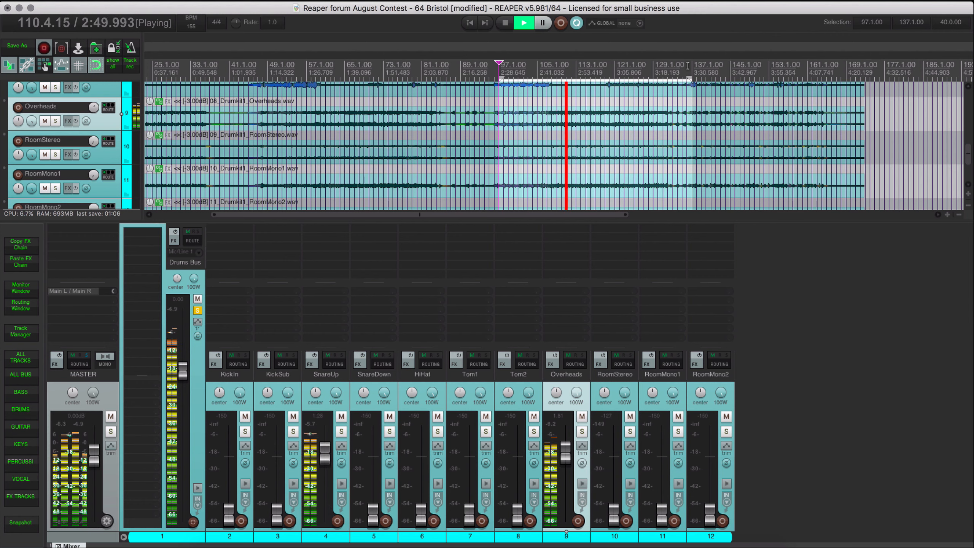
Compare SnareUp's phase inverted and normal against the Overheads, leaving it normal, and bring in SnareDown at -1.71 dB with its phase inverted.
{"action": "left_click", "coordinate": [341, 463]}
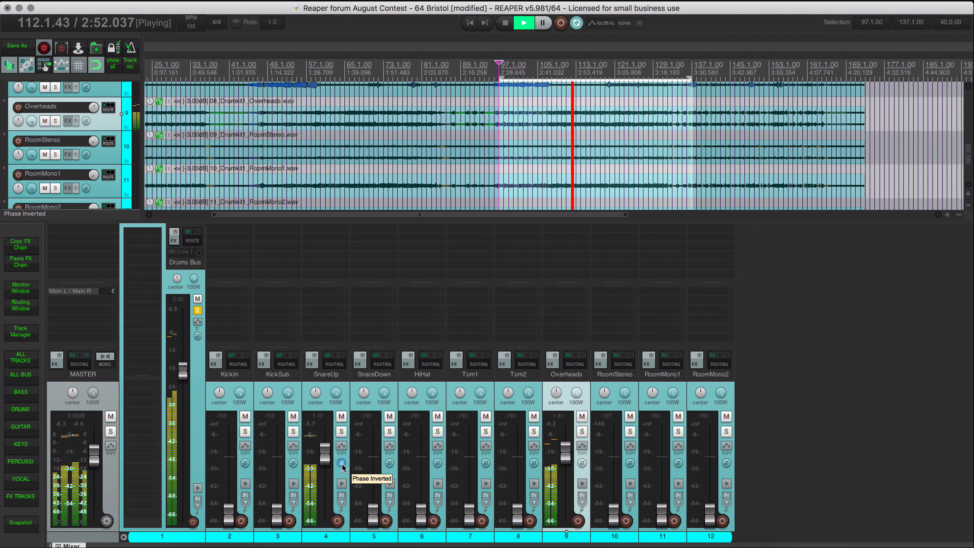
{"action": "left_click", "coordinate": [341, 463]}
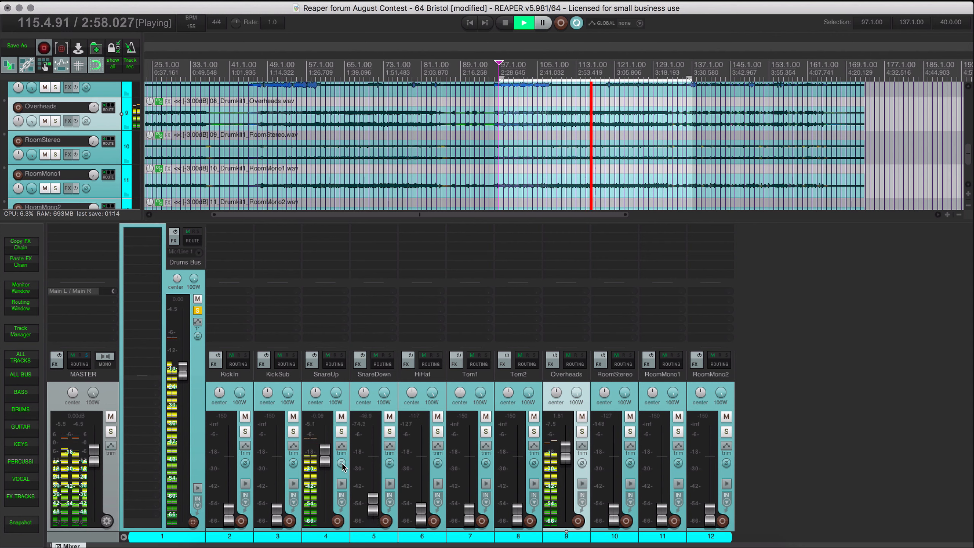
{"action": "left_click_drag", "start_coordinate": [373, 464], "coordinate": [373, 459]}
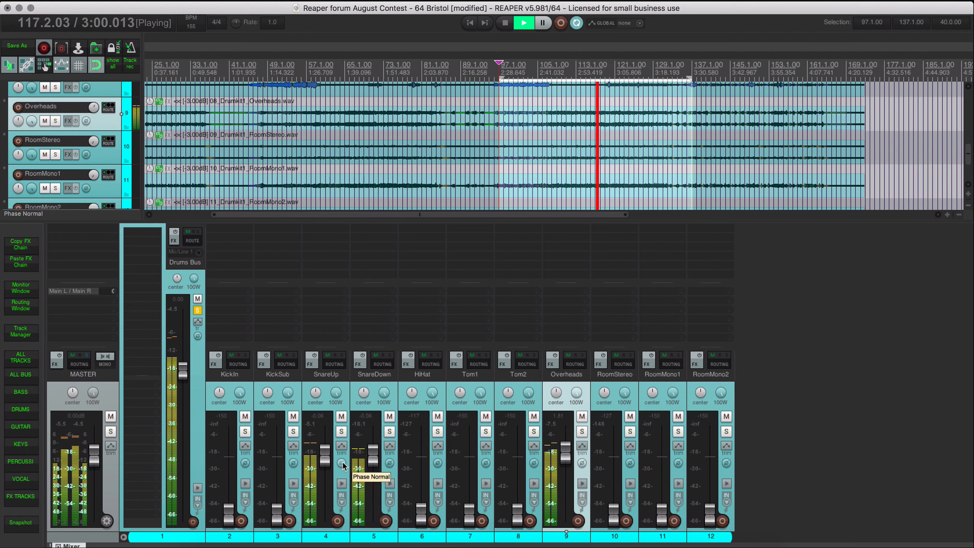
{"action": "left_click", "coordinate": [390, 464]}
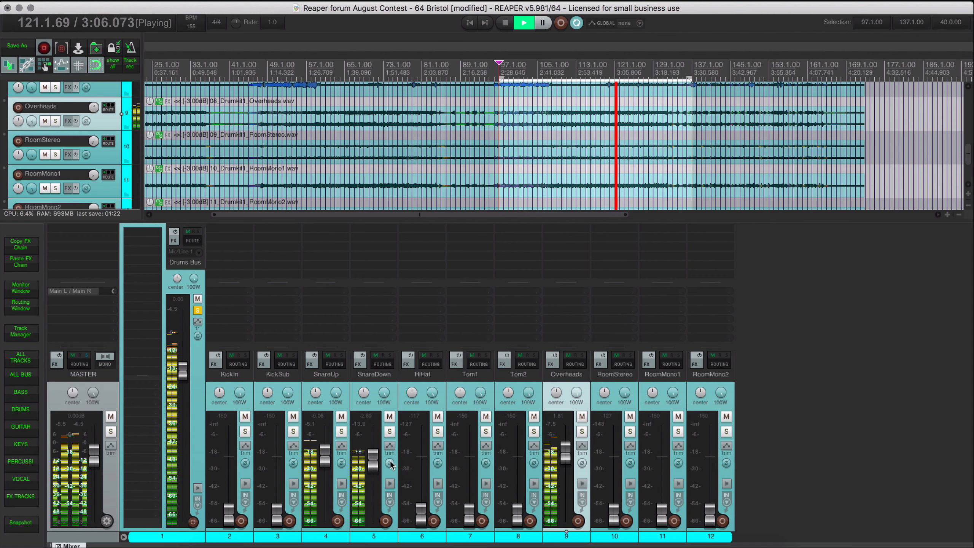
{"action": "left_click", "coordinate": [390, 463]}
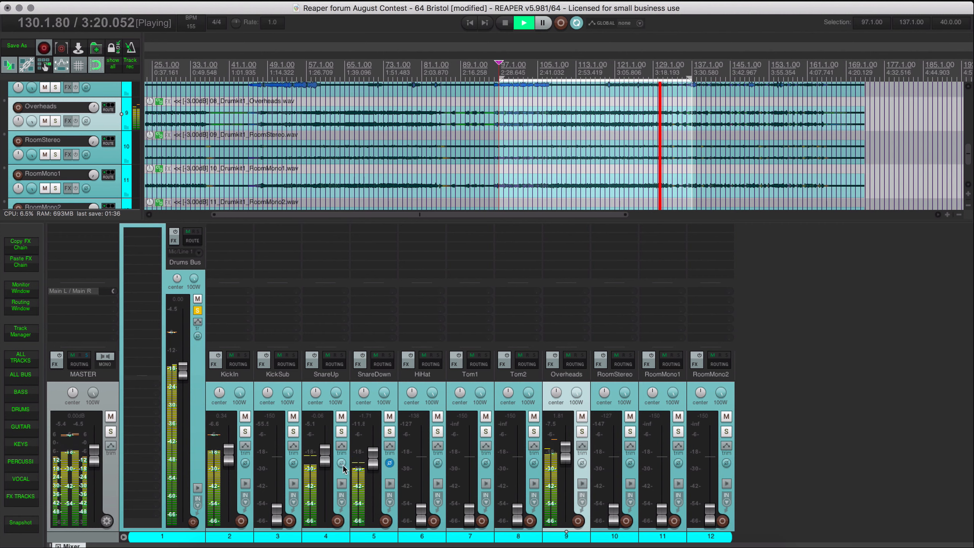
Compare KickSub's phase against KickIn with both snare tracks muted, leave KickSub inverted at -2.79 dB, and unmute the snares.
{"action": "left_click", "coordinate": [293, 463]}
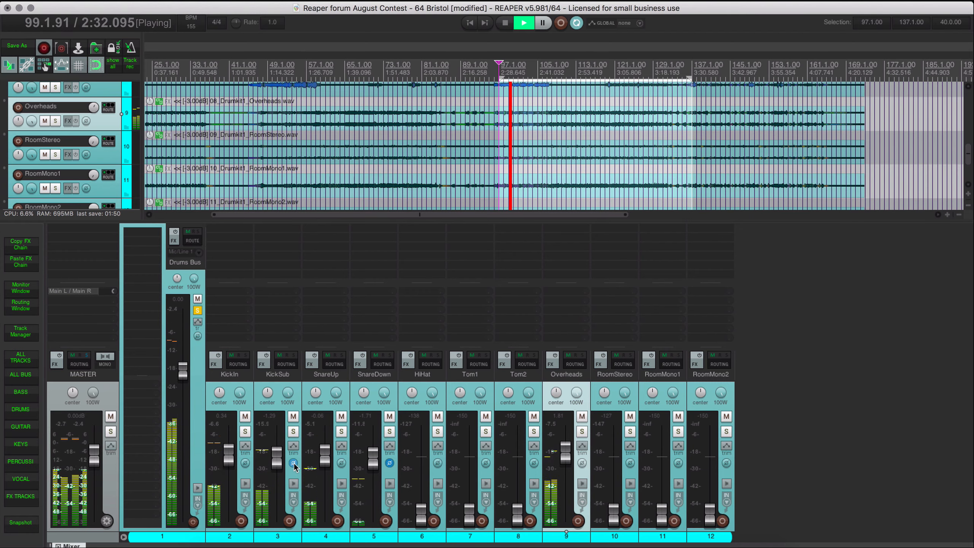
{"action": "left_click_drag", "start_coordinate": [341, 417], "coordinate": [390, 417]}
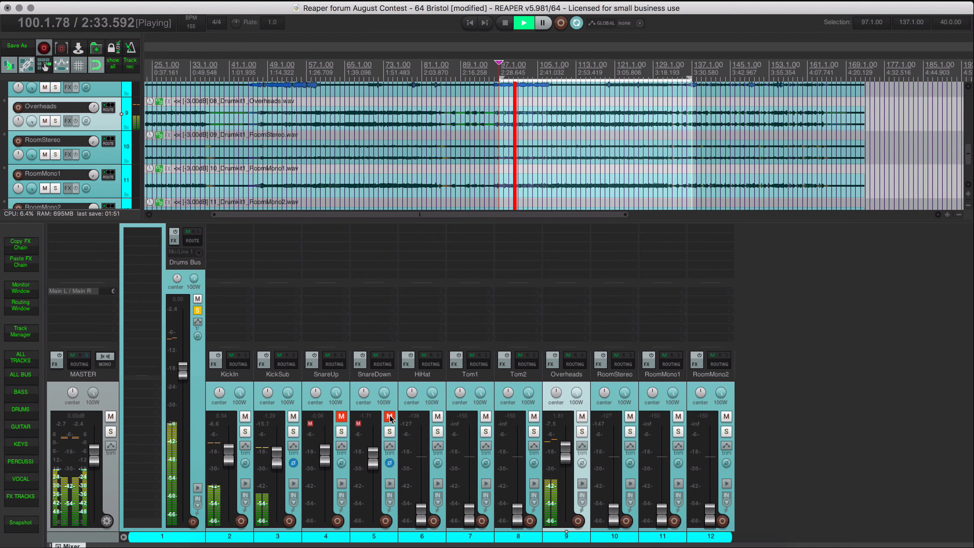
{"action": "left_click", "coordinate": [294, 463]}
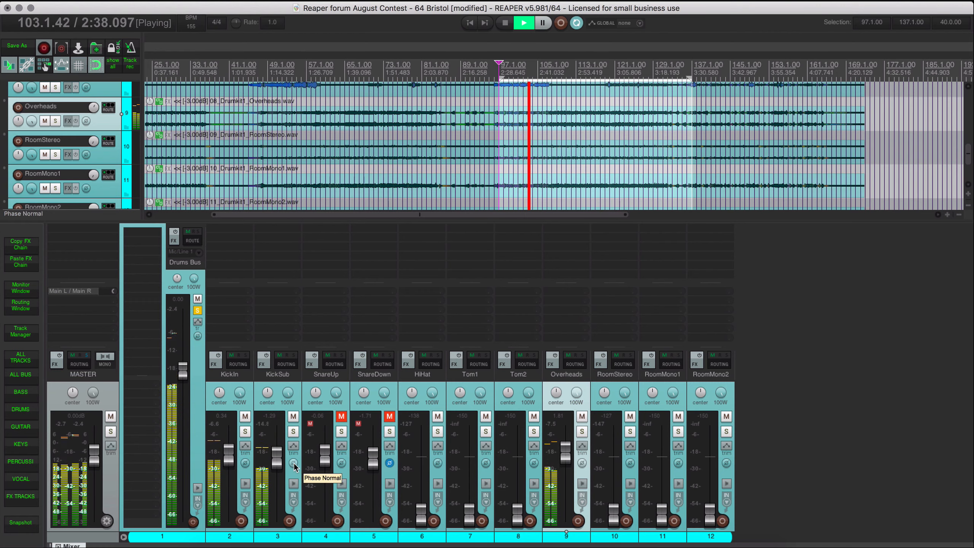
{"action": "left_click", "coordinate": [293, 464]}
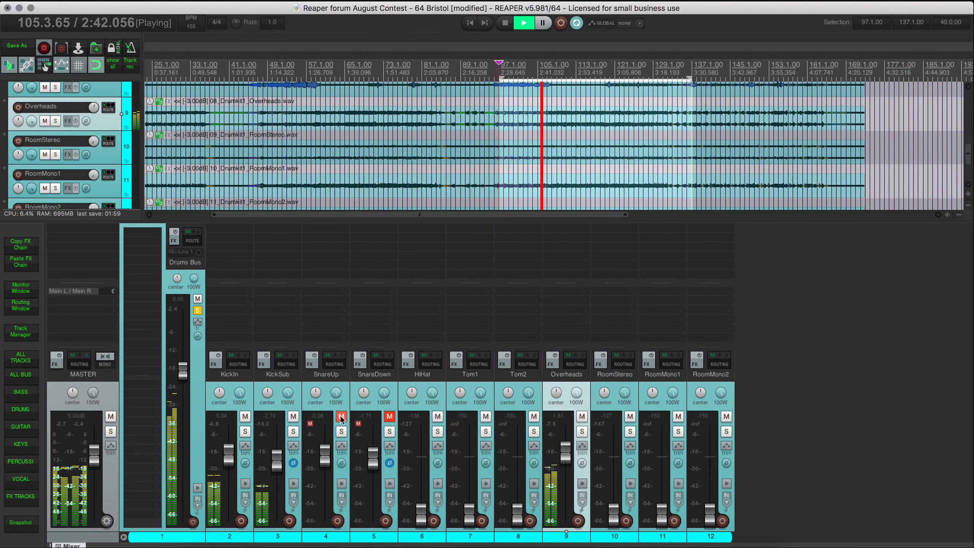
{"action": "left_click", "coordinate": [389, 417]}
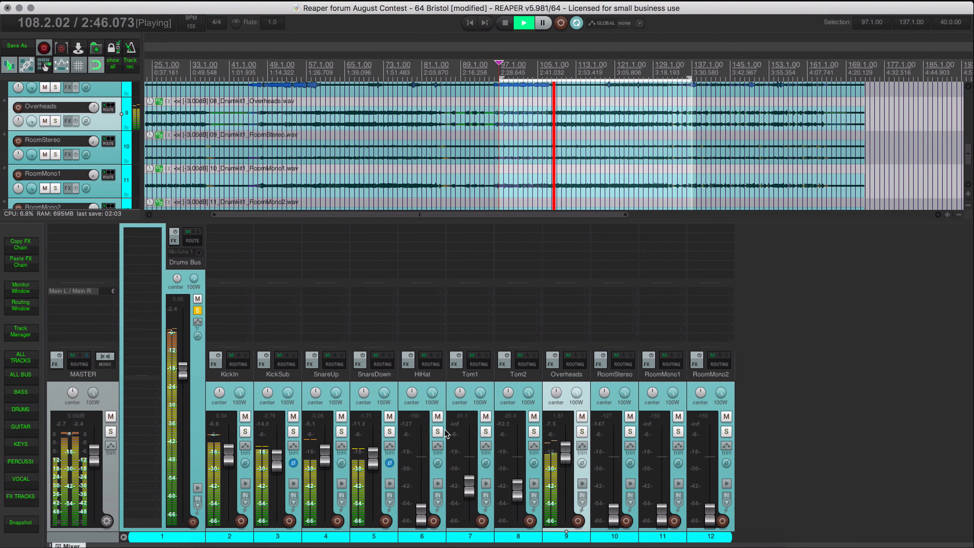
Bring up the Tom1 and Tom2 faders and pan Tom1 54% left and Tom2 47% right while playing the tom section.
{"action": "left_click", "coordinate": [470, 382]}
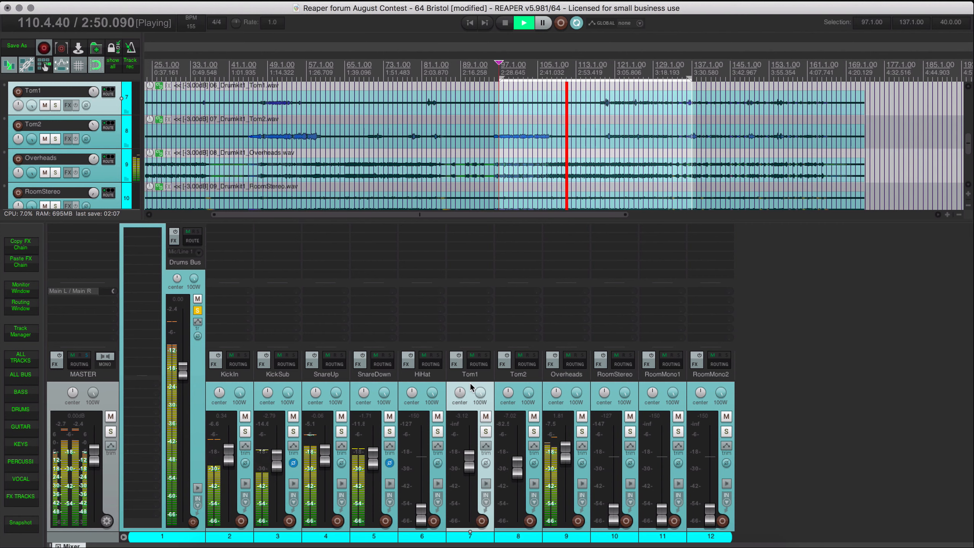
{"action": "key", "text": "space"}
{"action": "key", "text": "space"}
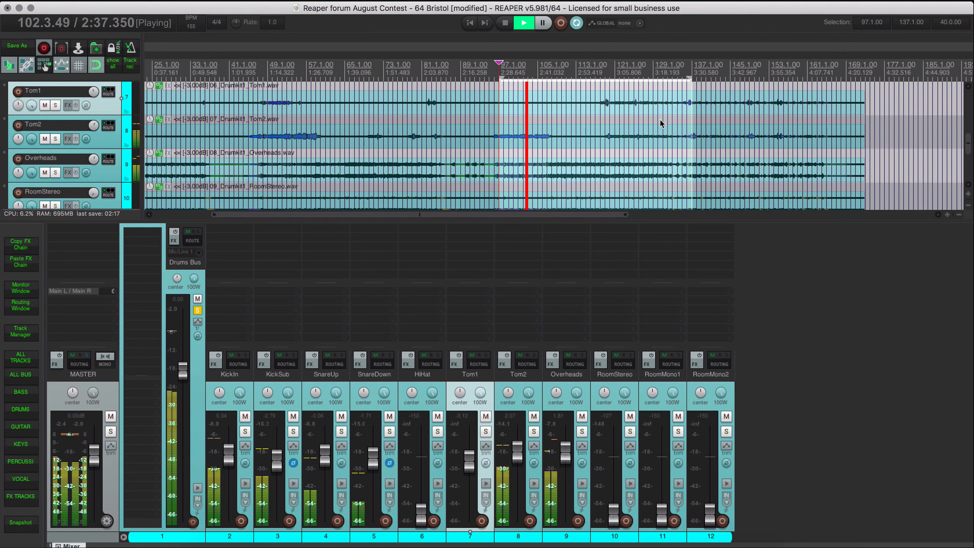
{"action": "left_click", "coordinate": [616, 154]}
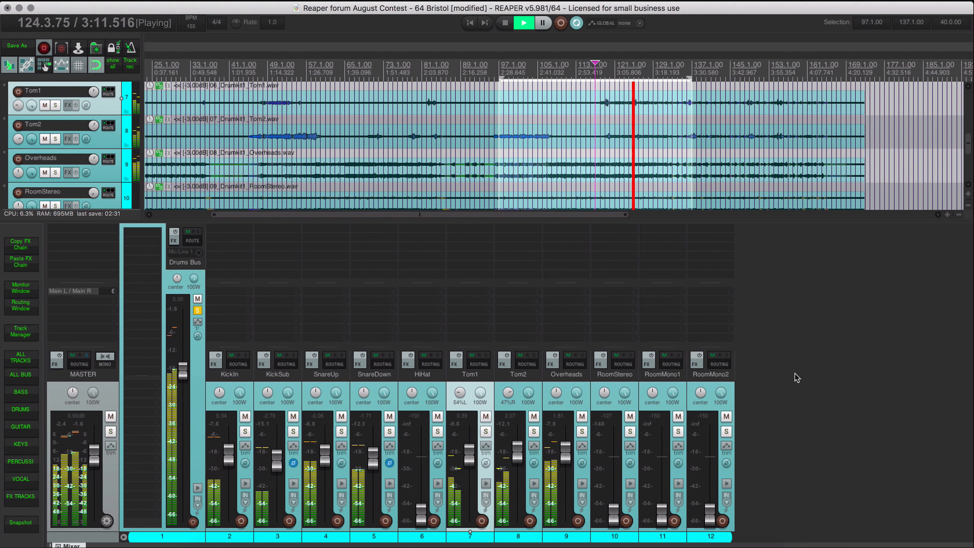
Audition the HiHat in solo in the looped section and from 22.1.00, ending with it unsoloed and its fader fully down.
{"action": "left_click", "coordinate": [438, 431]}
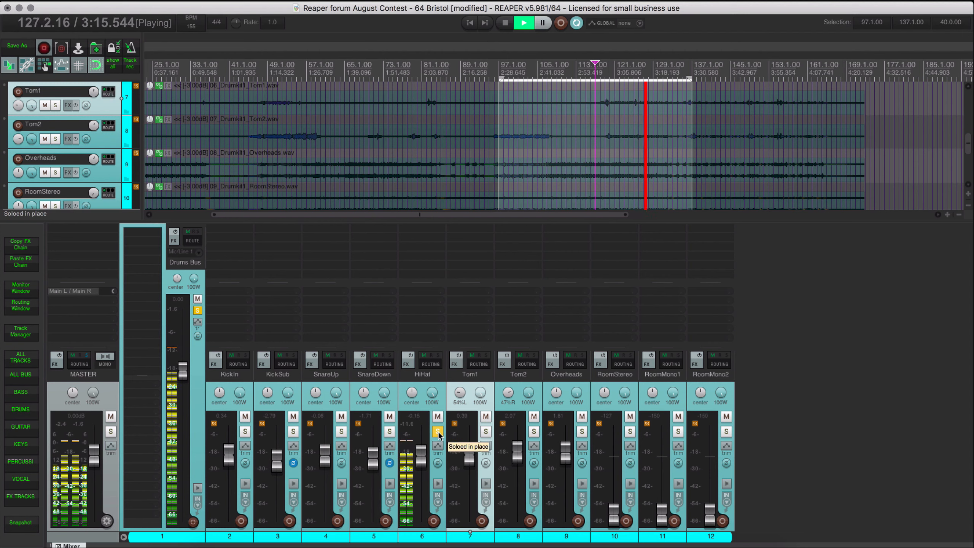
{"action": "left_click", "coordinate": [440, 475]}
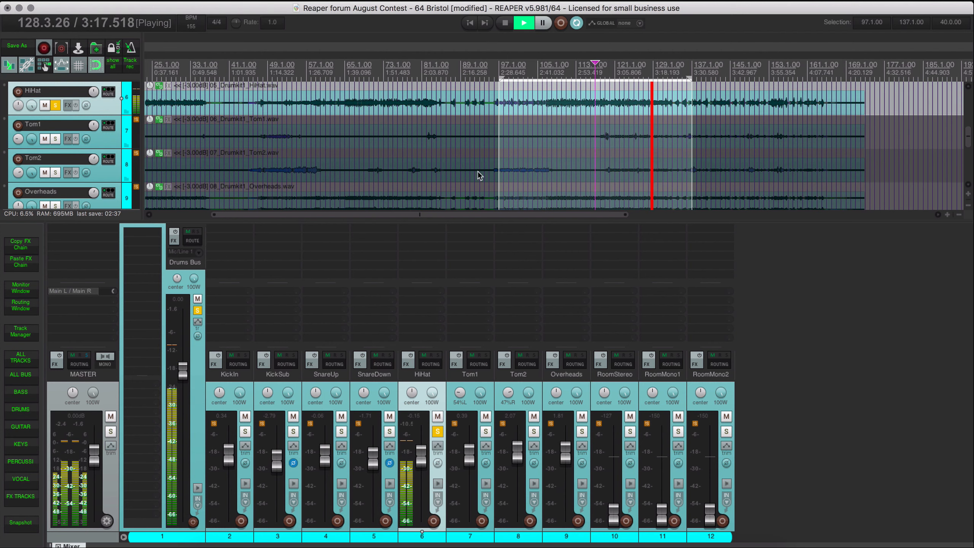
{"action": "key", "text": "space"}
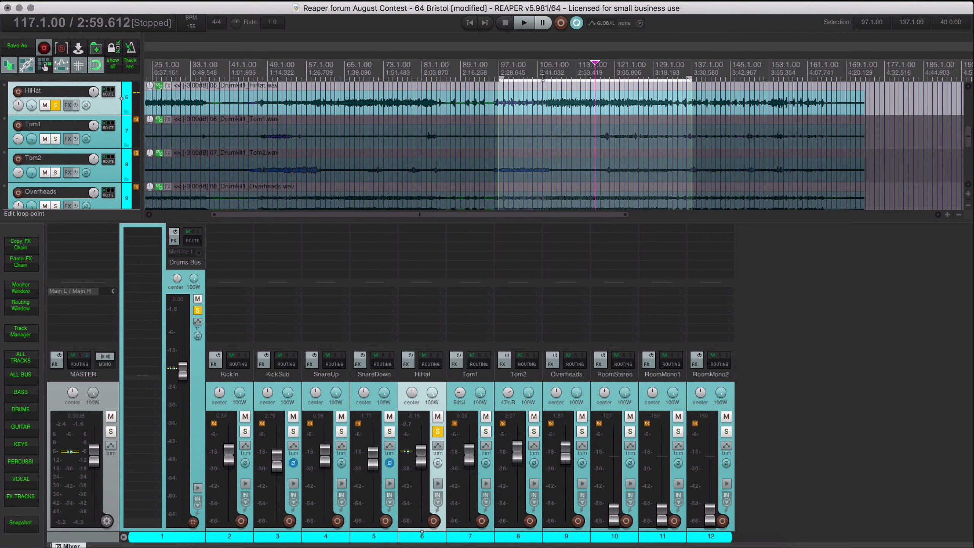
{"action": "scroll", "coordinate": [268, 77], "scroll_direction": "left", "scroll_amount": 5}
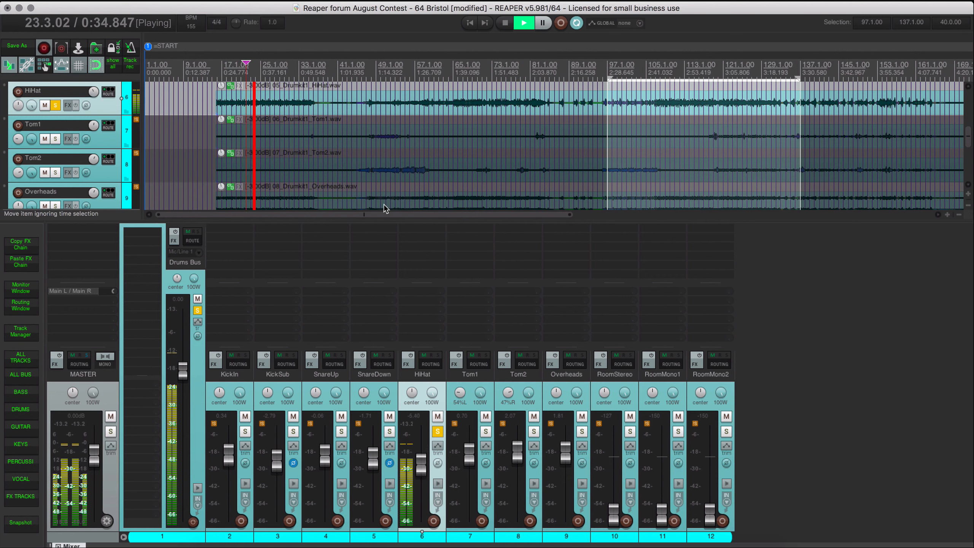
{"action": "left_click", "coordinate": [437, 431]}
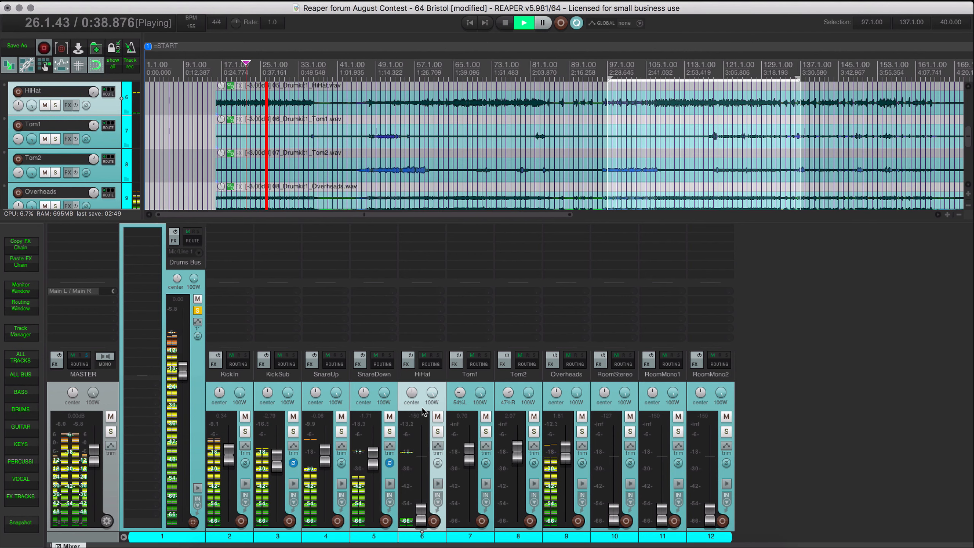
Check the Overheads' stereo image in solo, stop playback, unsolo them and swap their sides by setting the width to -100%.
{"action": "left_click", "coordinate": [581, 431]}
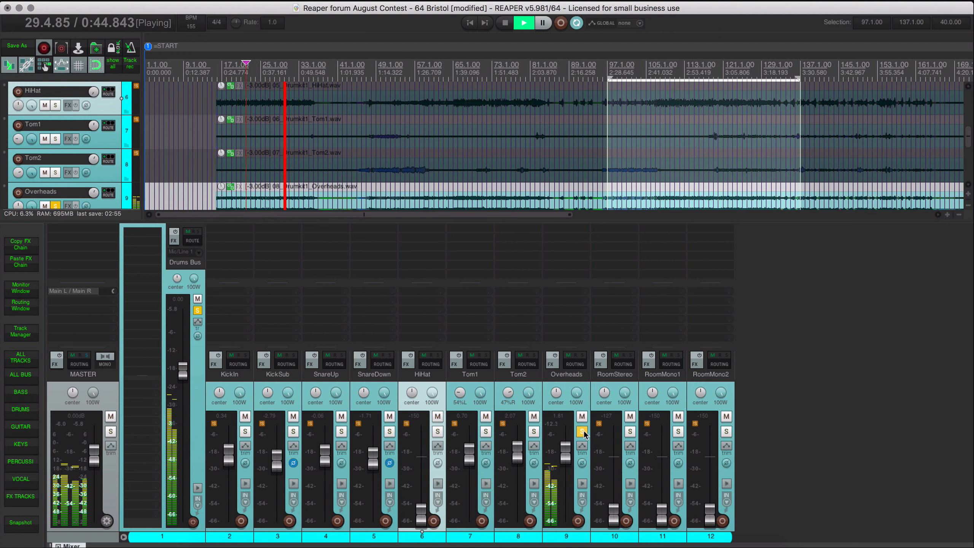
{"action": "key", "text": "space"}
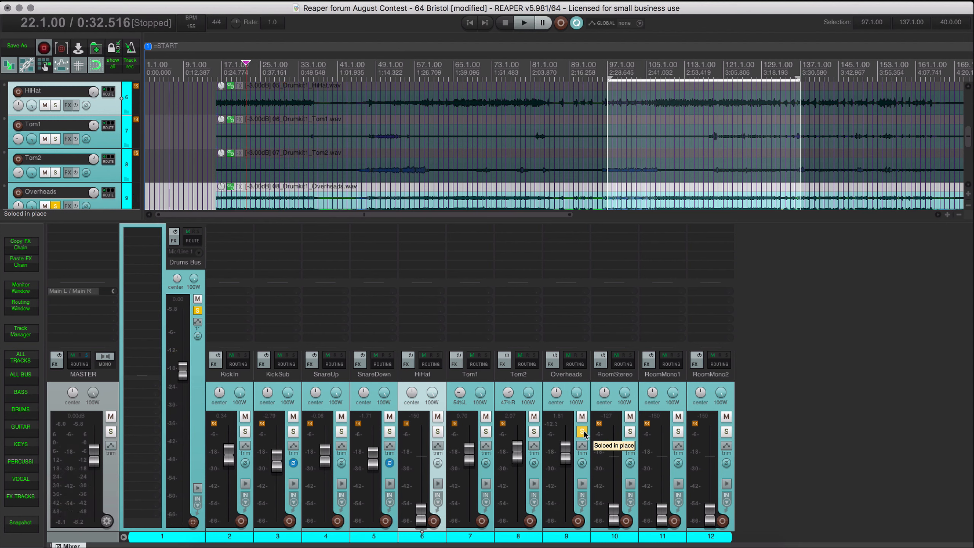
{"action": "left_click", "coordinate": [582, 432]}
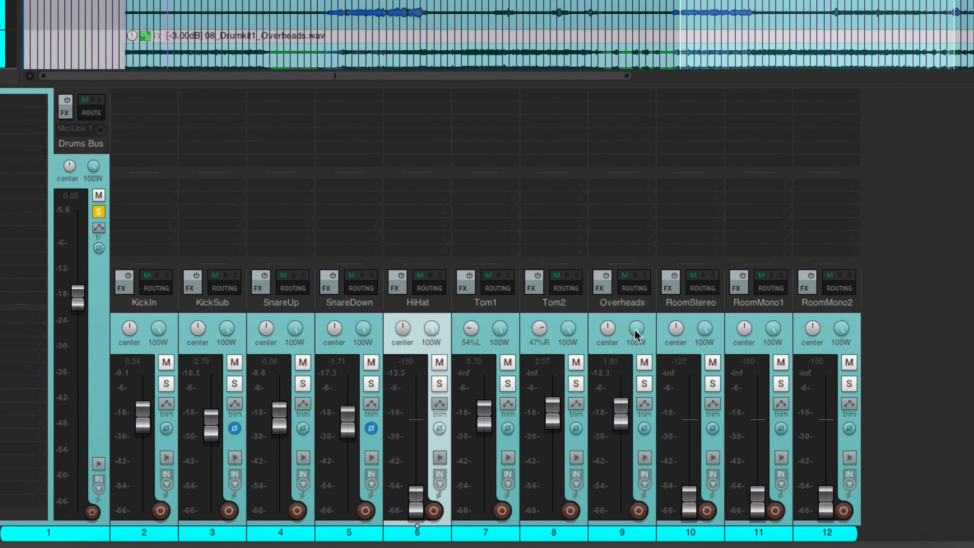
{"action": "left_click_drag", "start_coordinate": [635, 330], "coordinate": [636, 383]}
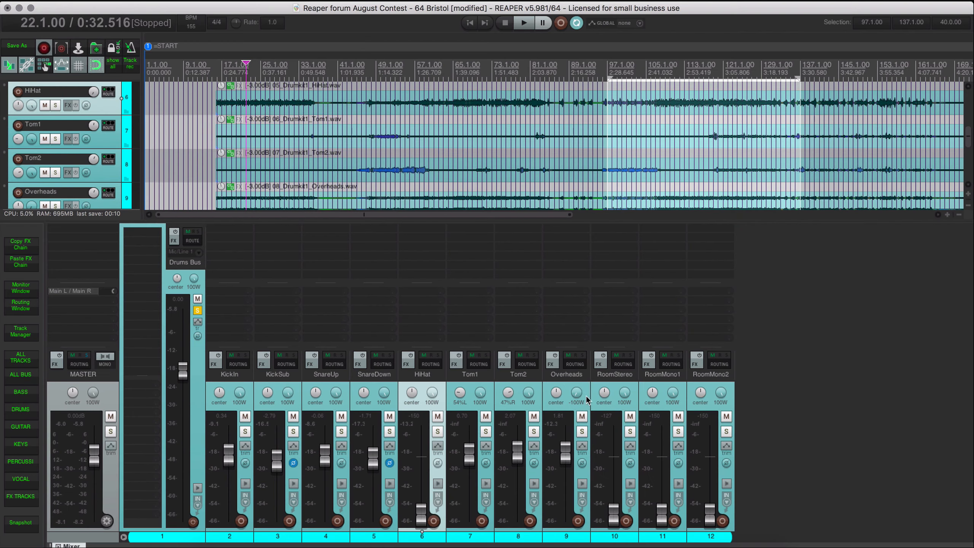
Check in the advanced project settings that the pan mode is Stereo pan, and accept the settings.
{"action": "left_click", "coordinate": [768, 370]}
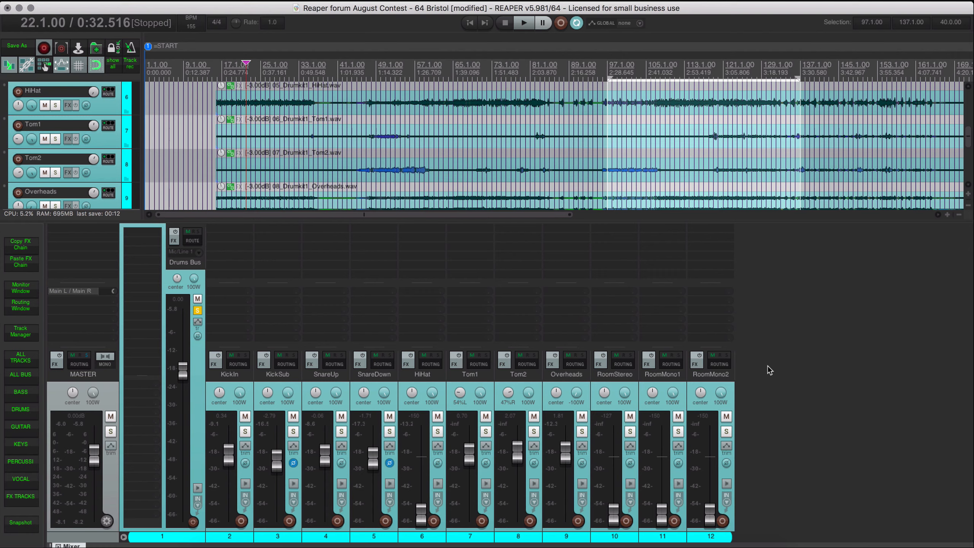
{"action": "key", "text": "alt+Return"}
{"action": "left_click", "coordinate": [536, 107]}
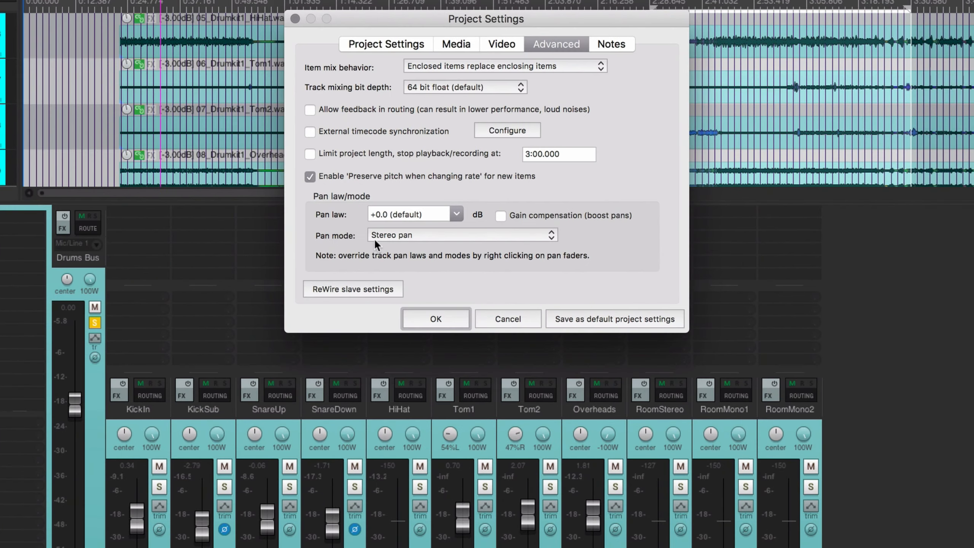
{"action": "left_click", "coordinate": [439, 246]}
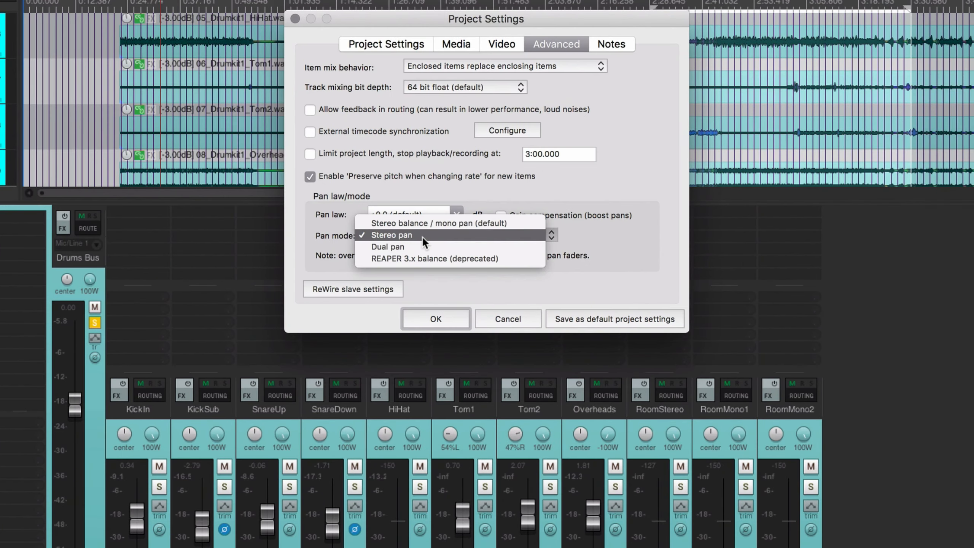
{"action": "left_click", "coordinate": [417, 235]}
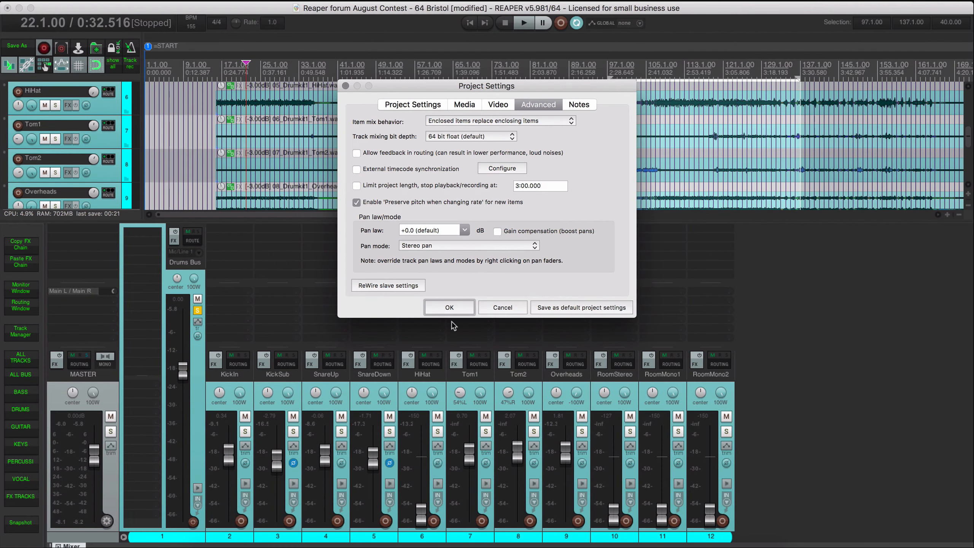
{"action": "left_click", "coordinate": [455, 307]}
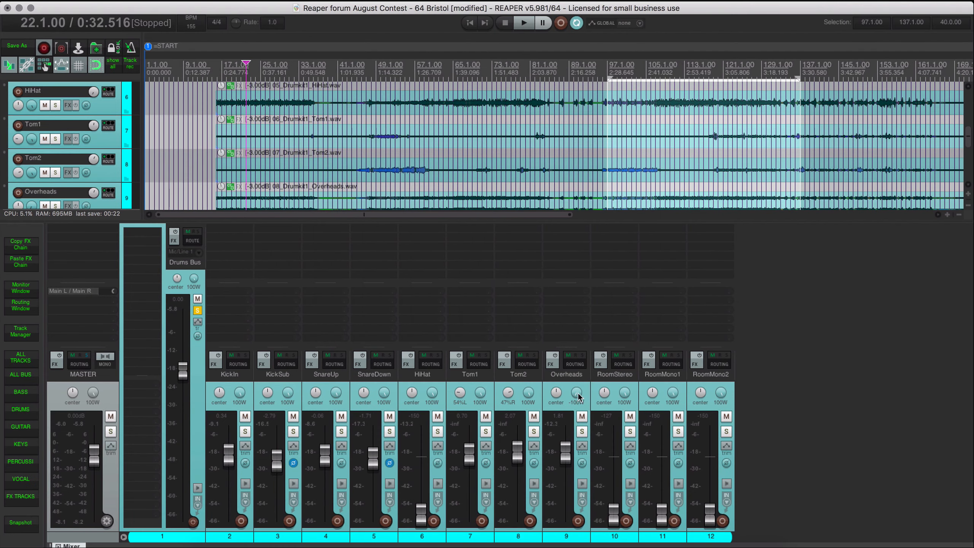
Try the Overheads track at 0% width and return it to -100%.
{"action": "mouse_move", "coordinate": [578, 391]}
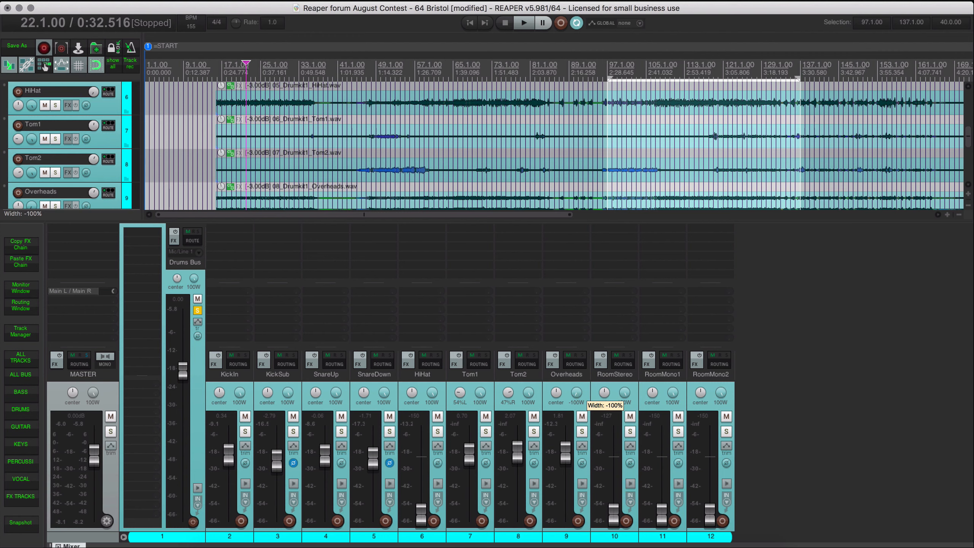
{"action": "double_click", "coordinate": [576, 396]}
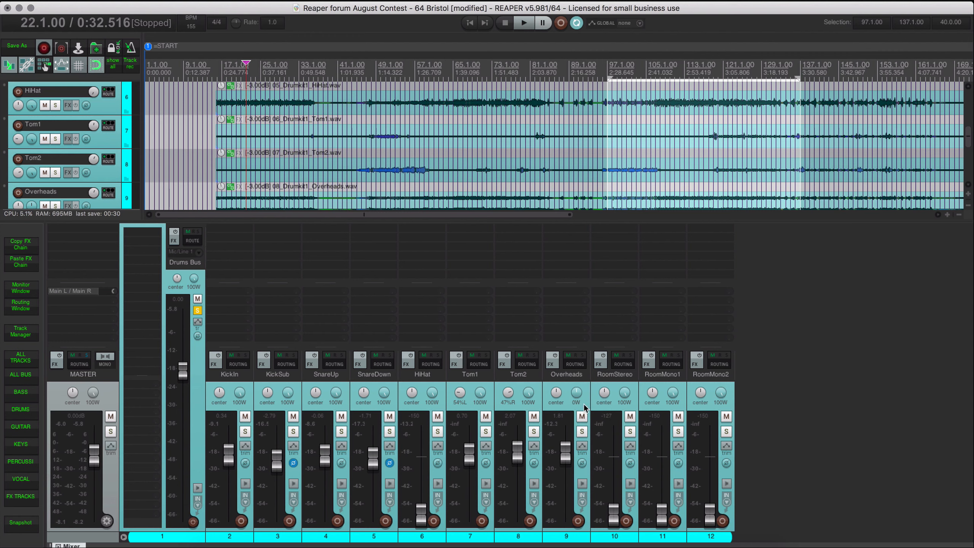
{"action": "mouse_move", "coordinate": [581, 396]}
{"action": "left_click_drag", "start_coordinate": [578, 396], "coordinate": [574, 408]}
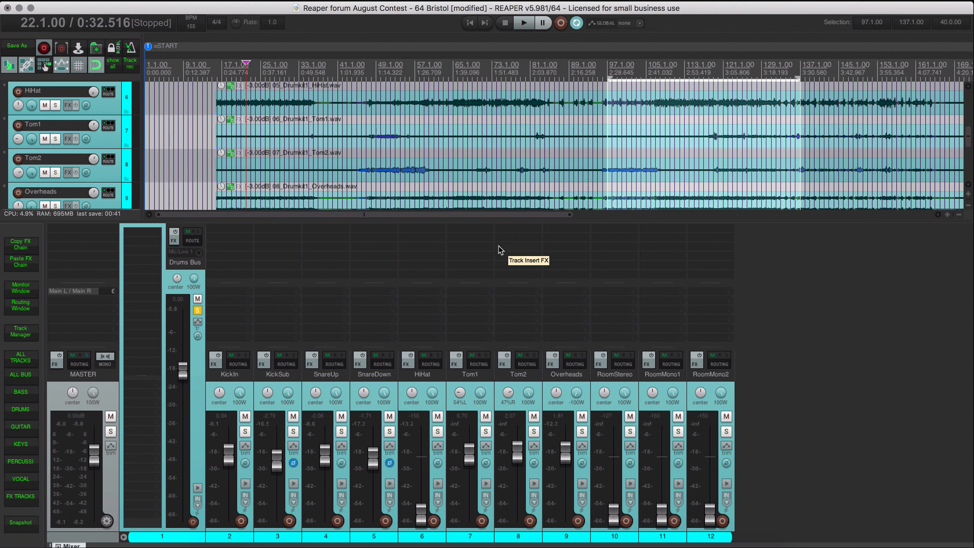
Play the soloed Overheads with the HiHat raised and panned 68% left, comparing the HiHat's phase and solo states and leaving its phase normal.
{"action": "key", "text": "space"}
{"action": "left_click", "coordinate": [582, 432]}
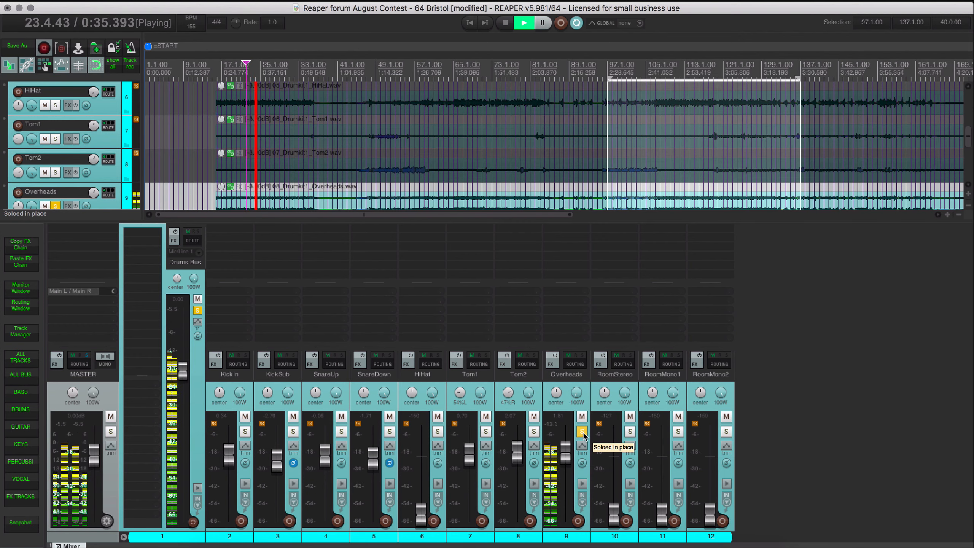
{"action": "left_click", "coordinate": [438, 397]}
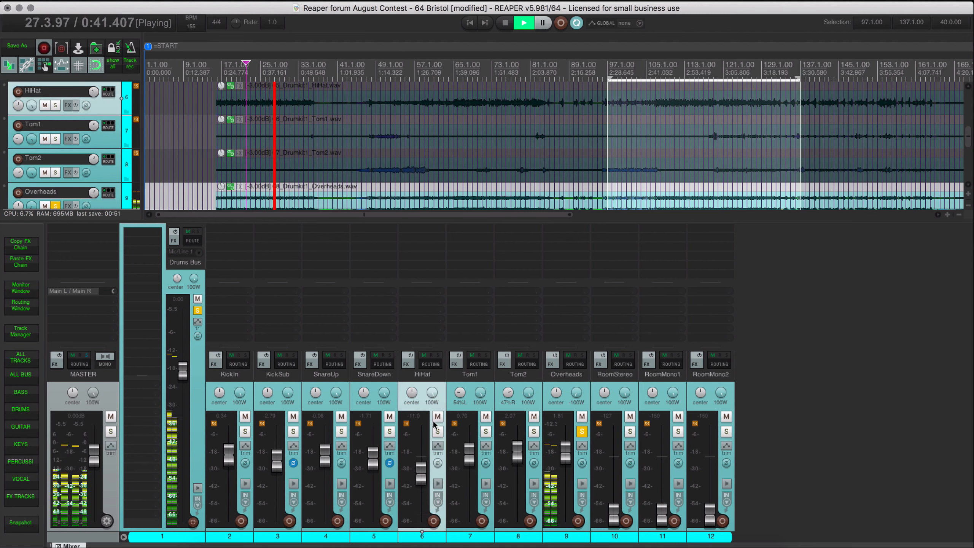
{"action": "left_click", "coordinate": [437, 431]}
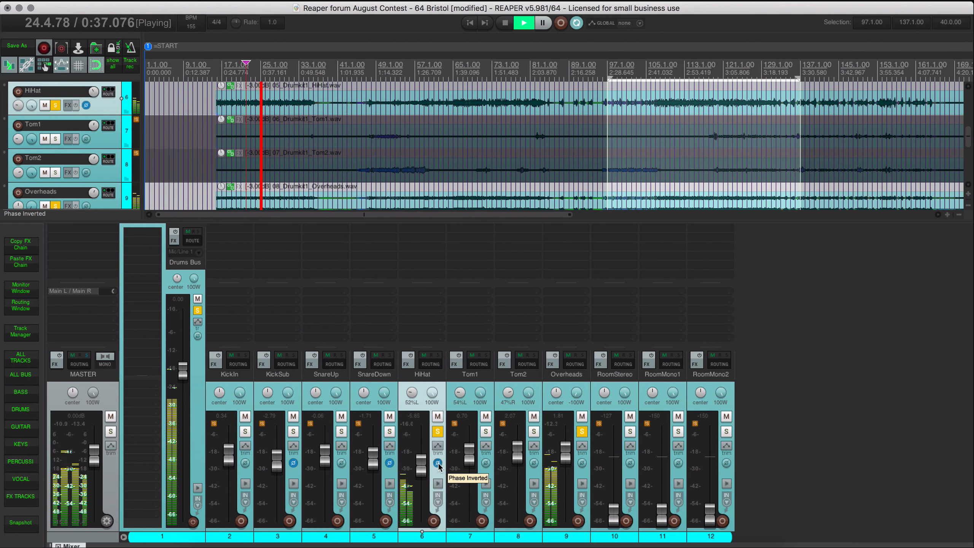
{"action": "left_click", "coordinate": [438, 463]}
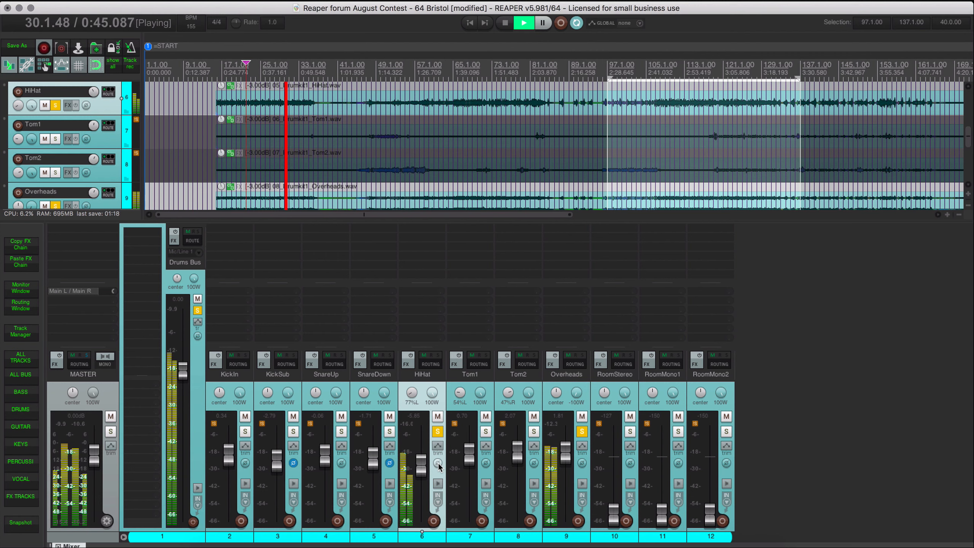
{"action": "left_click", "coordinate": [437, 431]}
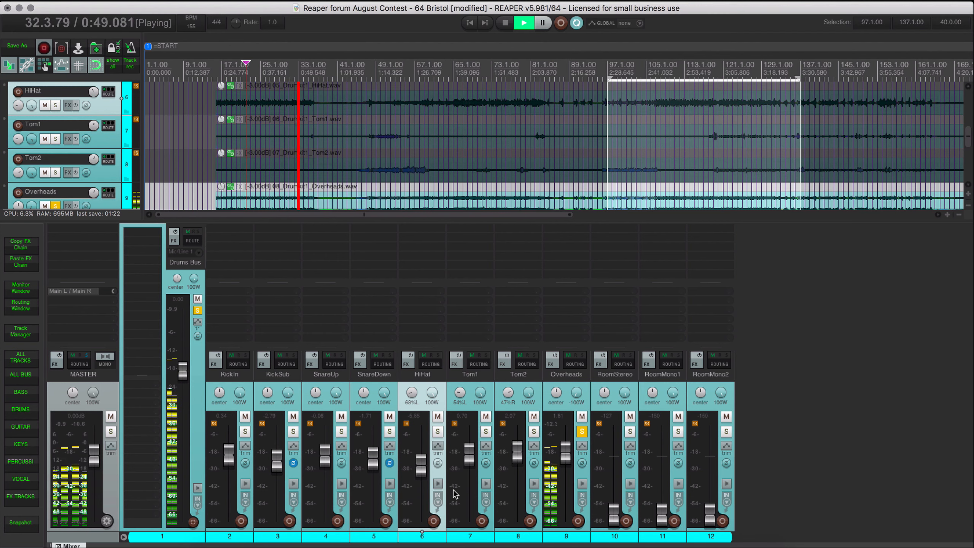
Stop playback, unsolo the Overheads and play bars 107 to 128 as the new loop with all the drums.
{"action": "key", "text": "space"}
{"action": "left_click", "coordinate": [581, 431]}
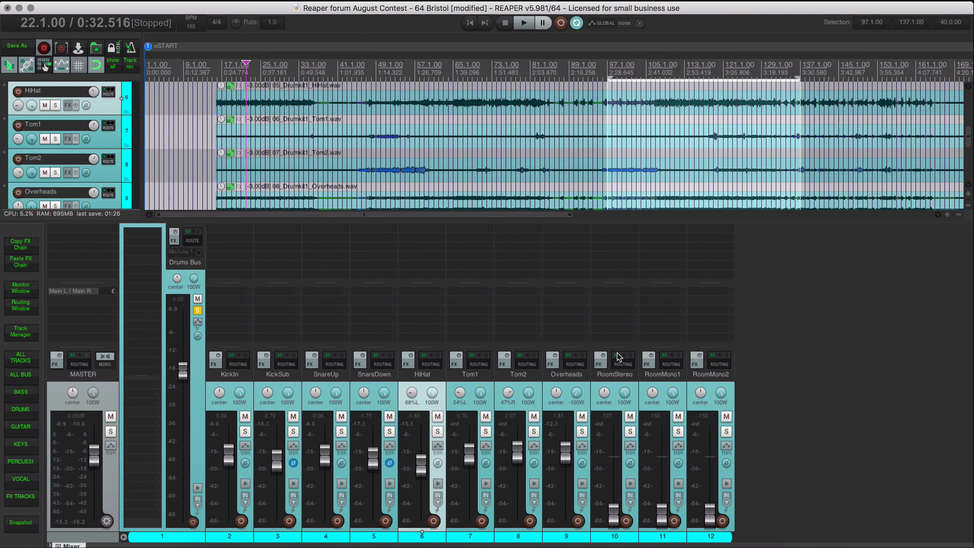
{"action": "left_click_drag", "start_coordinate": [654, 69], "coordinate": [758, 82]}
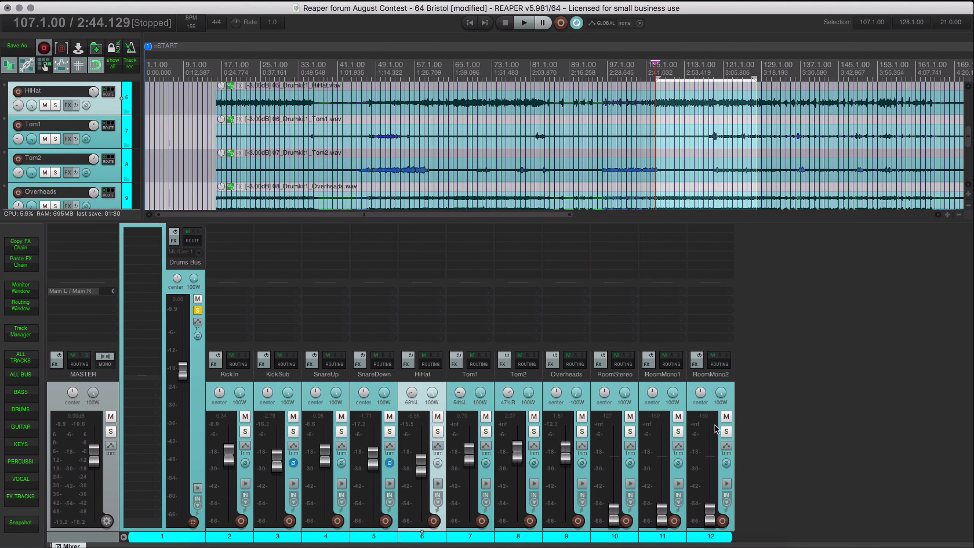
{"action": "key", "text": "space"}
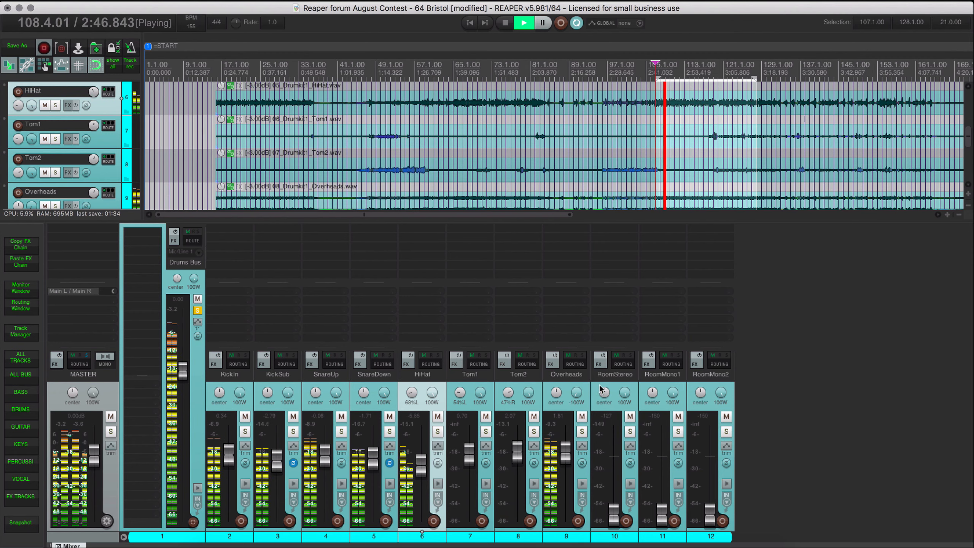
Bring the RoomStereo track up to about 1.37 dB and compare it soloed and in the full drum mix.
{"action": "left_click", "coordinate": [614, 387]}
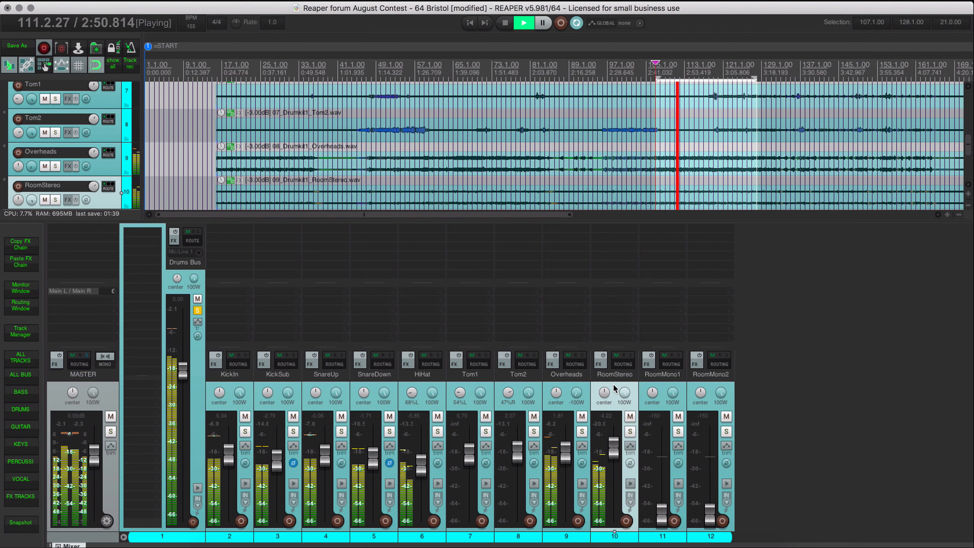
{"action": "left_click", "coordinate": [630, 431]}
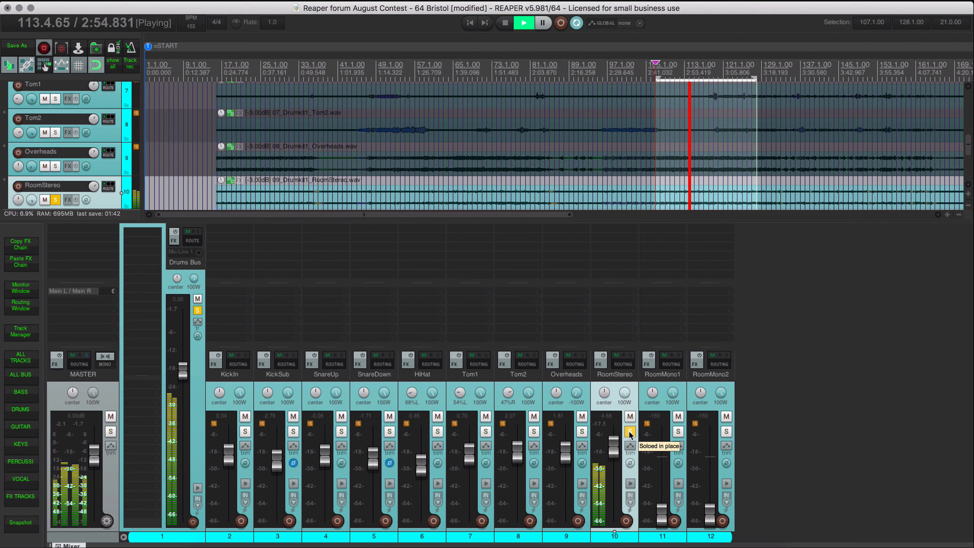
{"action": "left_click", "coordinate": [630, 432]}
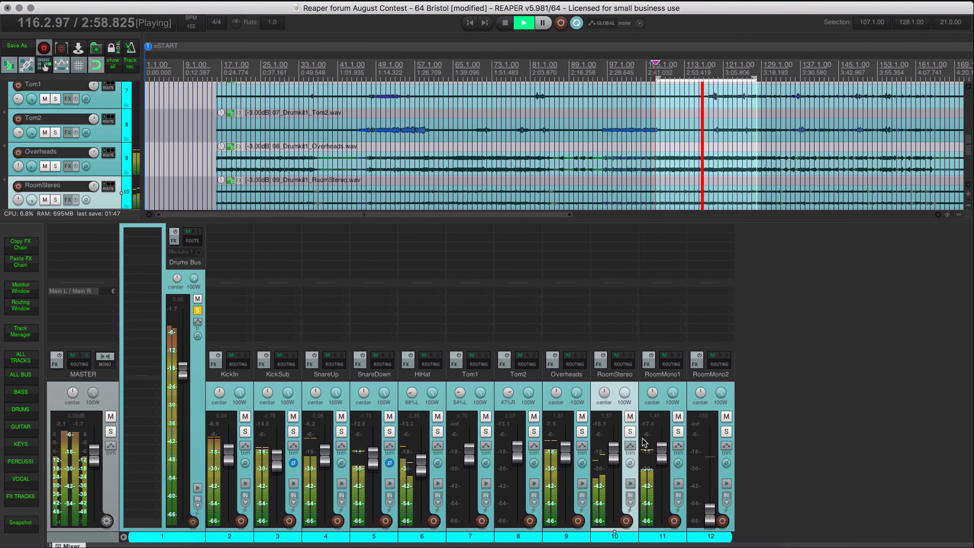
Bring in RoomMono1 at about -4.27 dB and RoomMono2 at about -15.6 dB, checking each one in solo.
{"action": "left_click", "coordinate": [677, 431]}
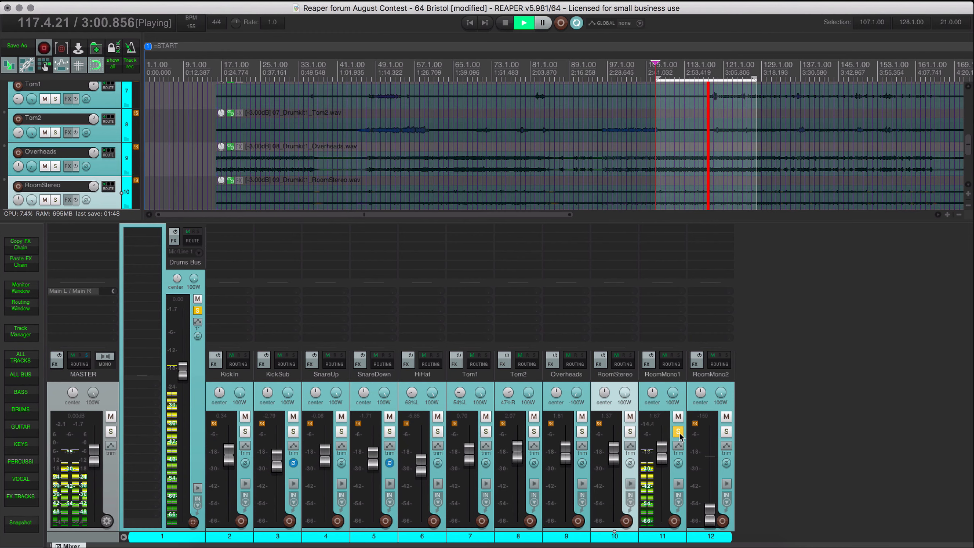
{"action": "left_click", "coordinate": [678, 431]}
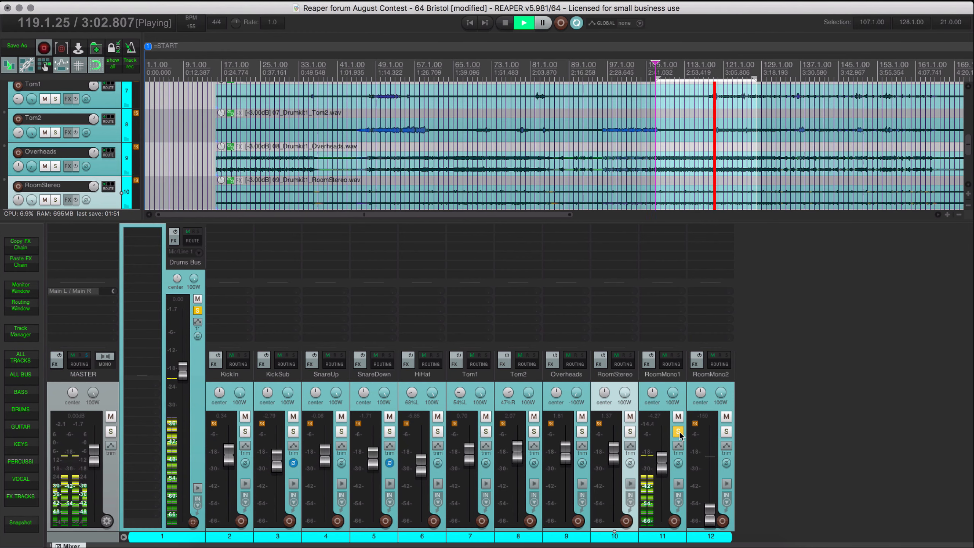
{"action": "left_click", "coordinate": [725, 431]}
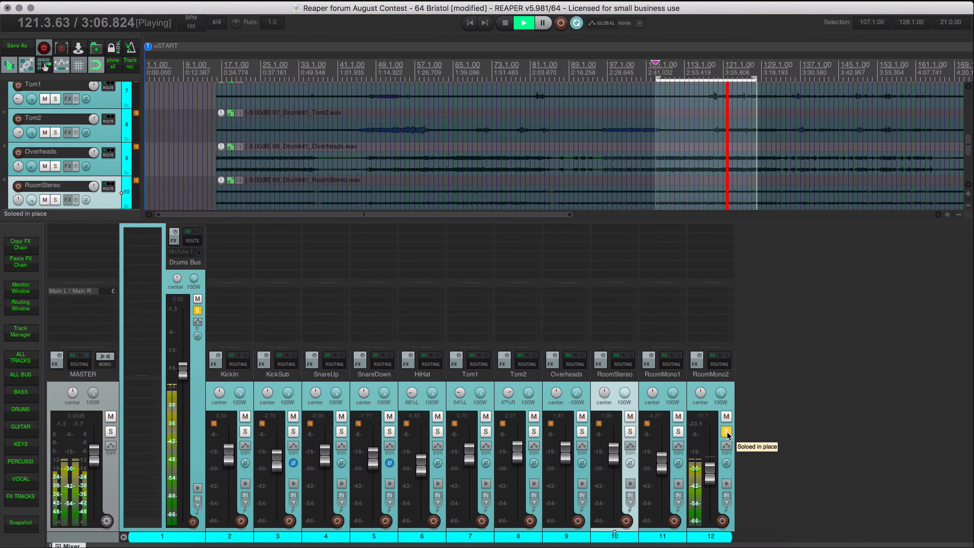
{"action": "left_click", "coordinate": [726, 431]}
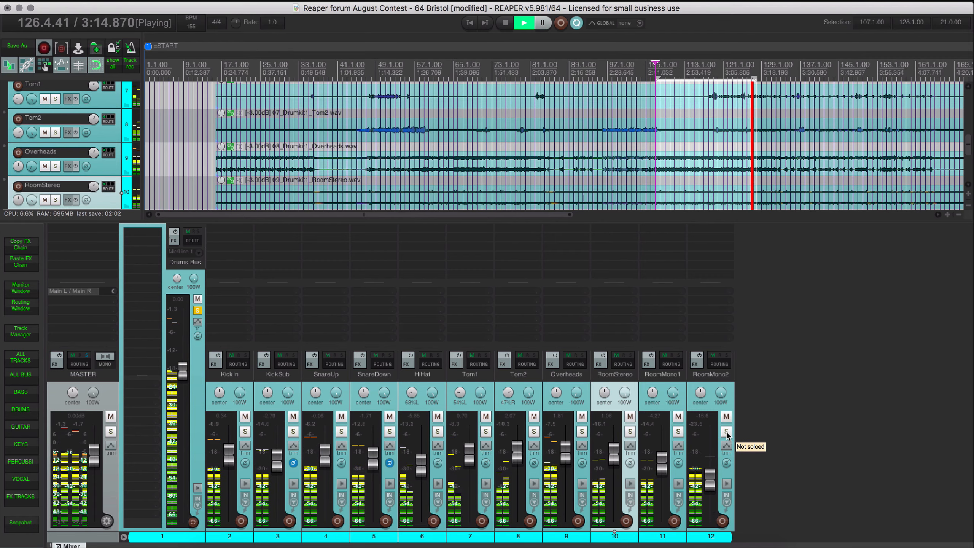
Compare the drums with room tracks muted and unmuted, looping bars 62 to 78, and lower the three rooms to about -1.73, -7.12 and -18.4 dB.
{"action": "key", "text": "super+z"}
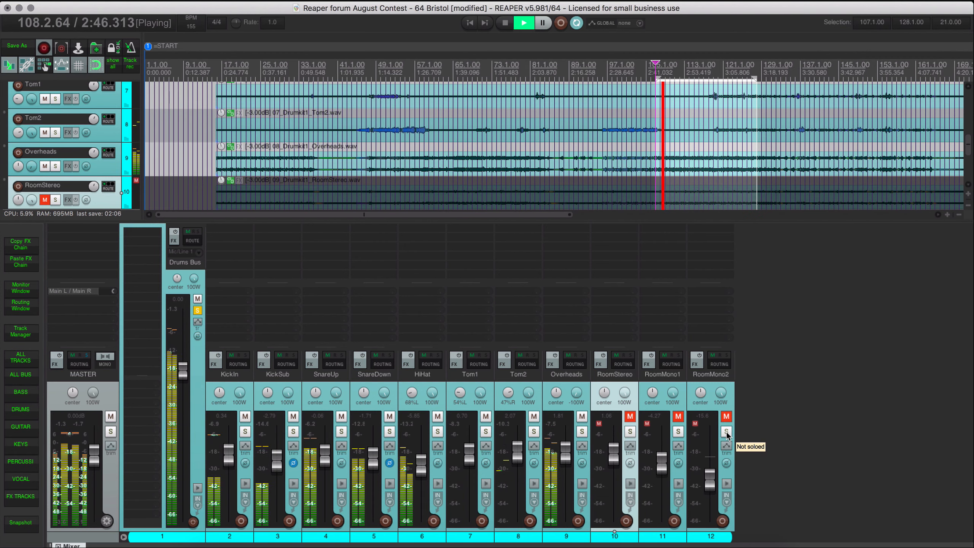
{"action": "key", "text": "super+shift+z"}
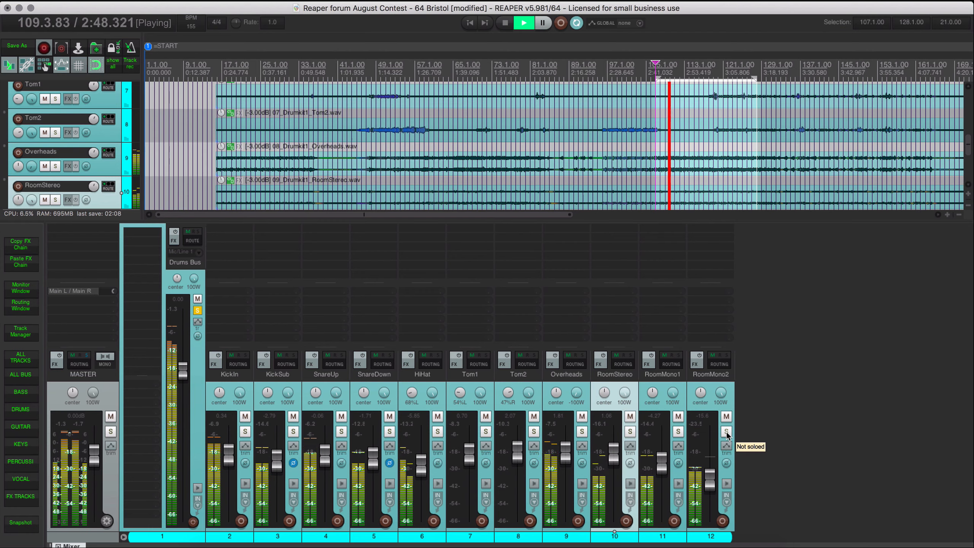
{"action": "left_click_drag", "start_coordinate": [438, 77], "coordinate": [516, 79]}
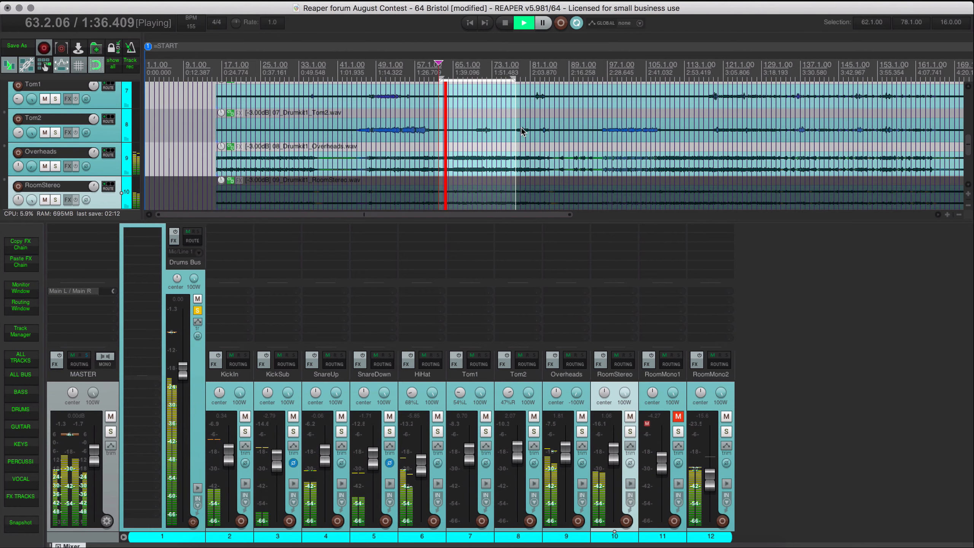
{"action": "key", "text": "super+shift+z"}
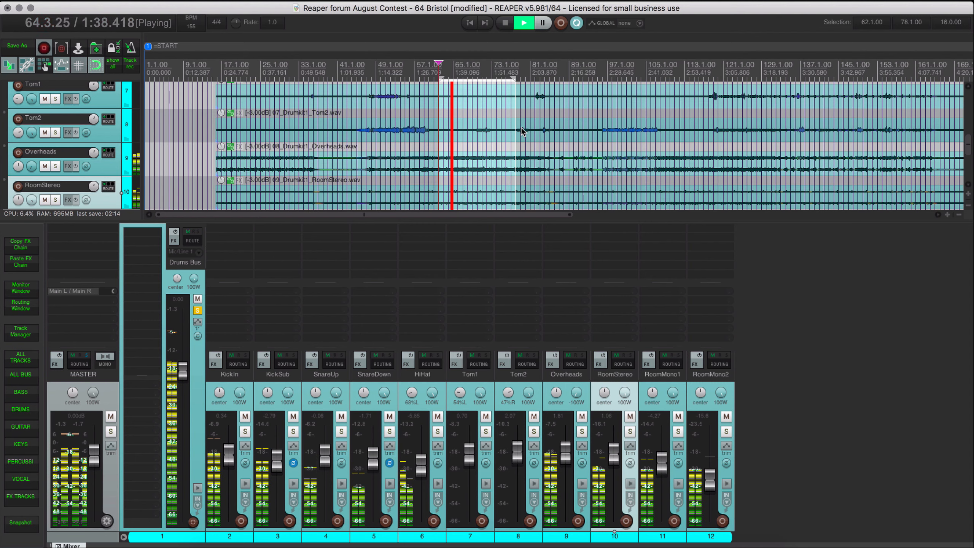
{"action": "scroll", "coordinate": [521, 127], "scroll_direction": "down", "scroll_amount": 3}
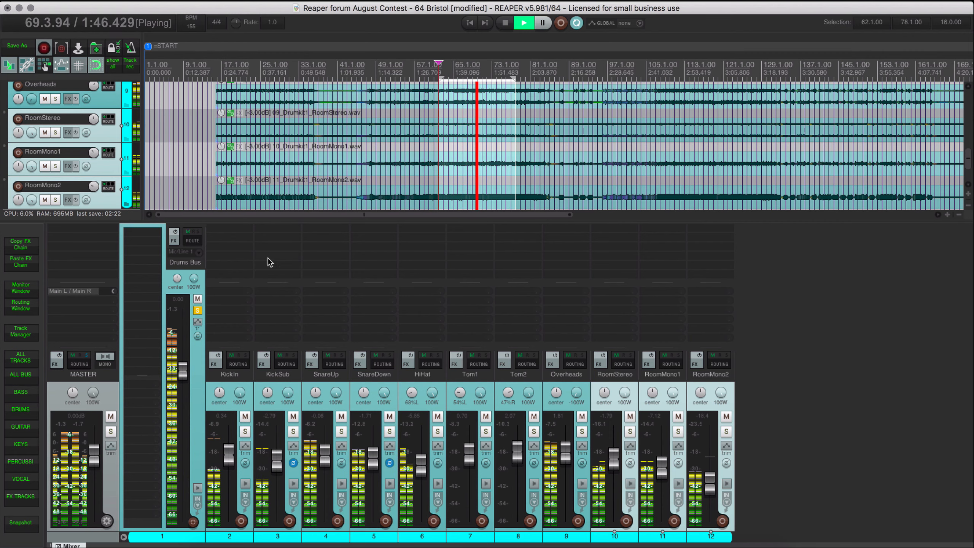
Stop playback, unsolo the Drums Bus, show only the percussion tracks and set the loop to bars 49 to 59.
{"action": "key", "text": "space"}
{"action": "left_click", "coordinate": [197, 310]}
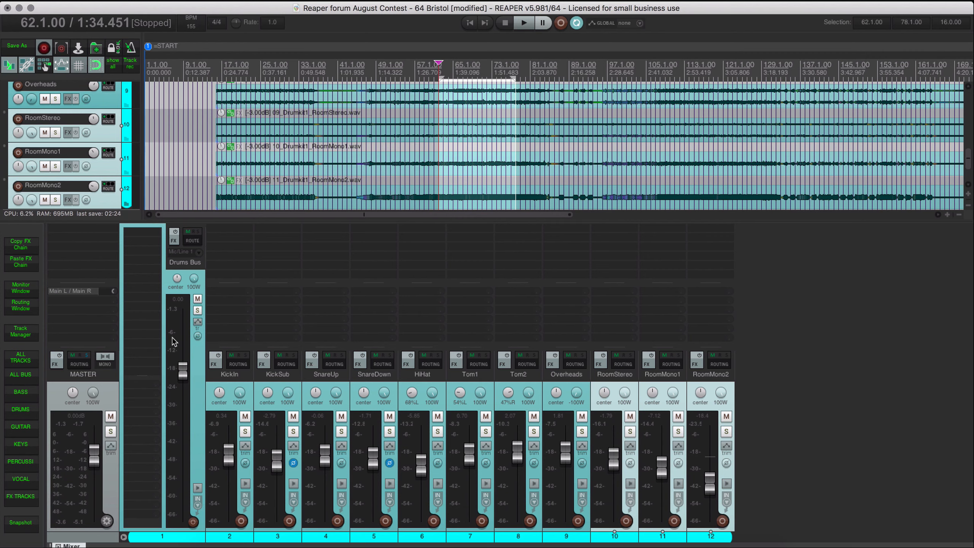
{"action": "left_click", "coordinate": [25, 464]}
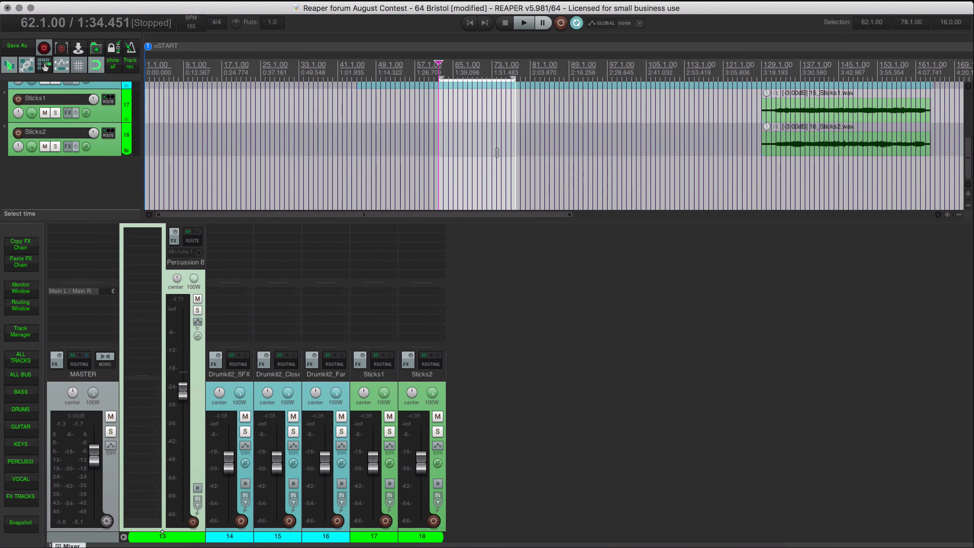
{"action": "scroll", "coordinate": [497, 153], "scroll_direction": "up", "scroll_amount": 3}
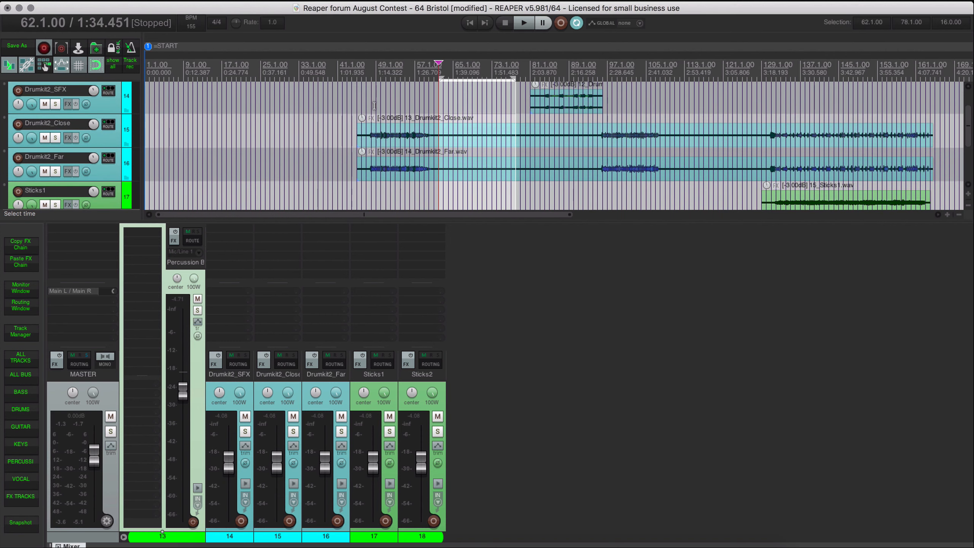
{"action": "left_click_drag", "start_coordinate": [374, 105], "coordinate": [425, 106]}
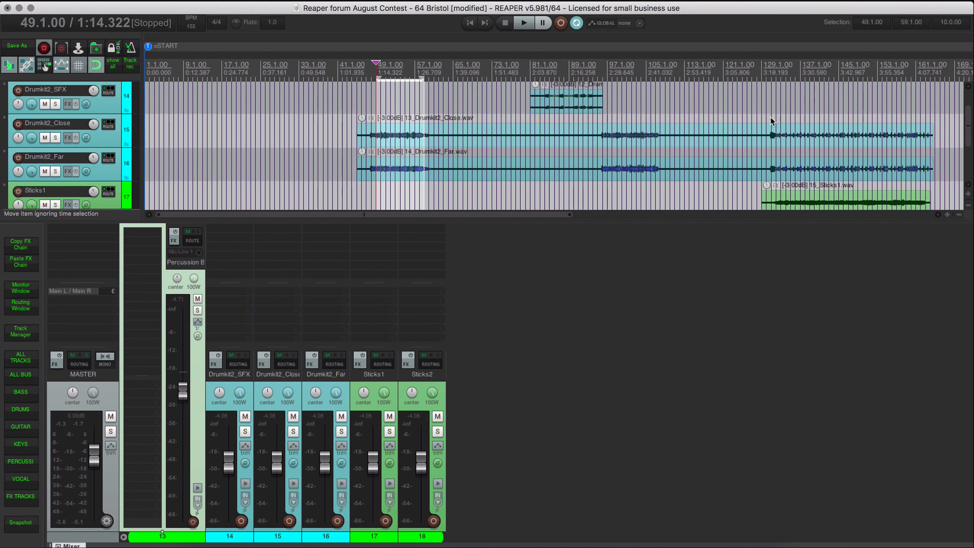
Play the loop with the Percussion Bus and Drums Bus soloed, and return the view to the percussion tracks.
{"action": "key", "text": "space"}
{"action": "left_click", "coordinate": [198, 310]}
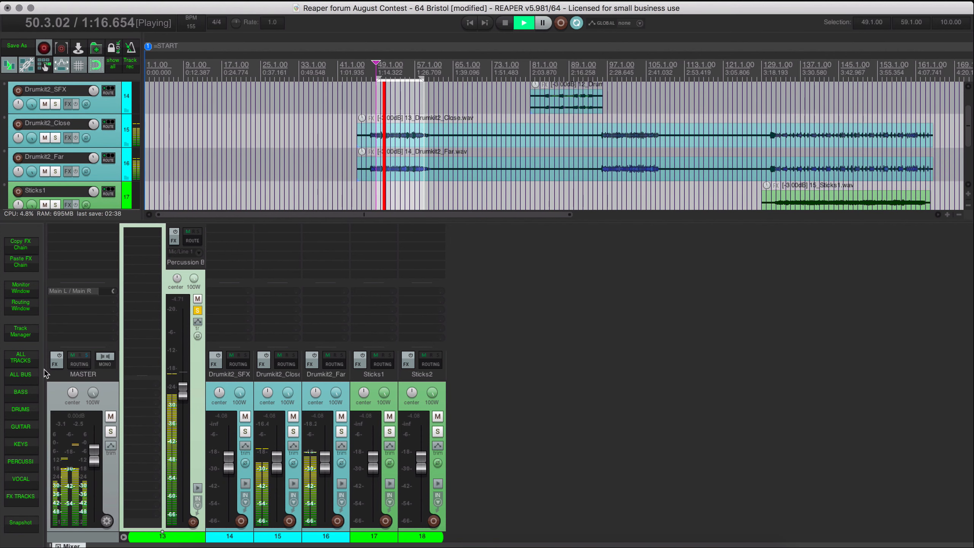
{"action": "left_click", "coordinate": [25, 410]}
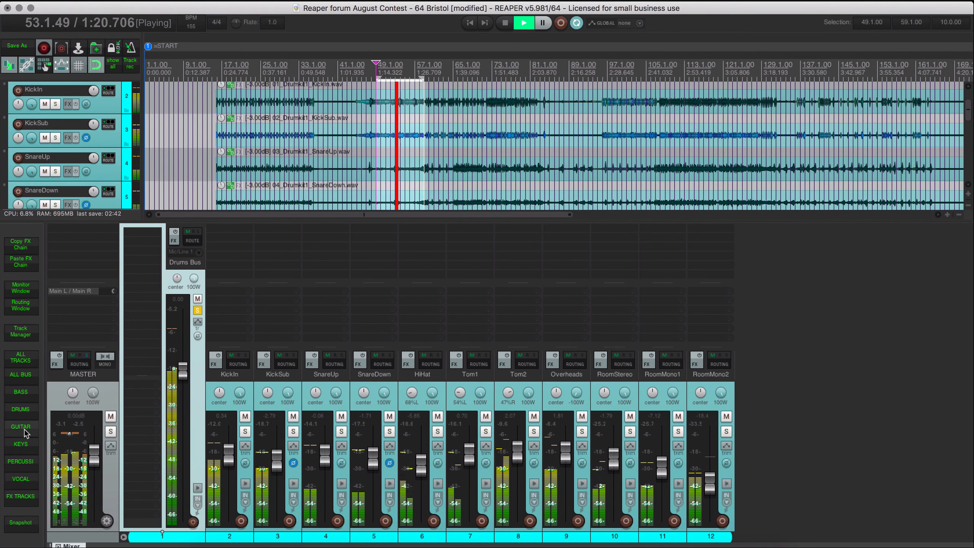
{"action": "left_click", "coordinate": [23, 462]}
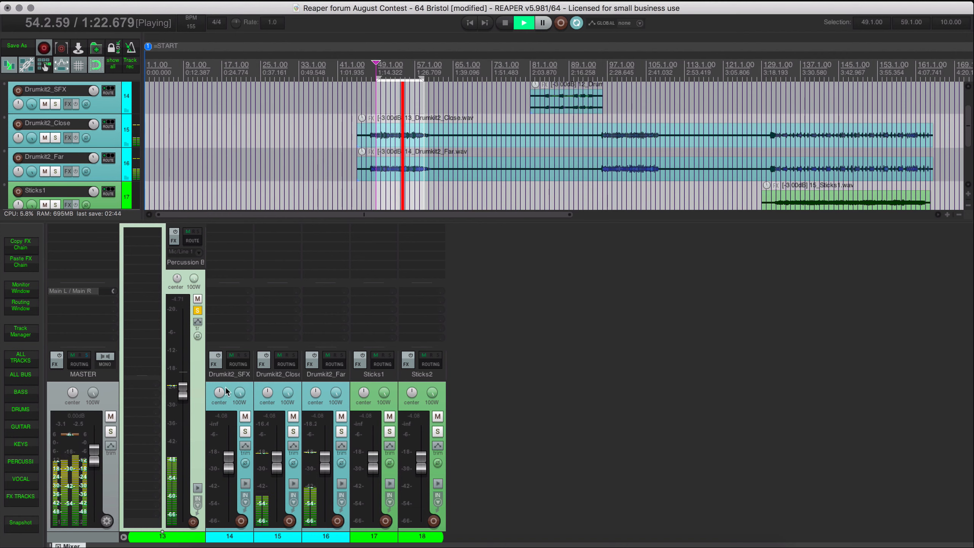
Raise Drumkit2_Close to about 0.7 dB and Drumkit2_Far to about -1 dB, audition them soloed and unsoloed, and stop playback.
{"action": "left_click", "coordinate": [256, 392]}
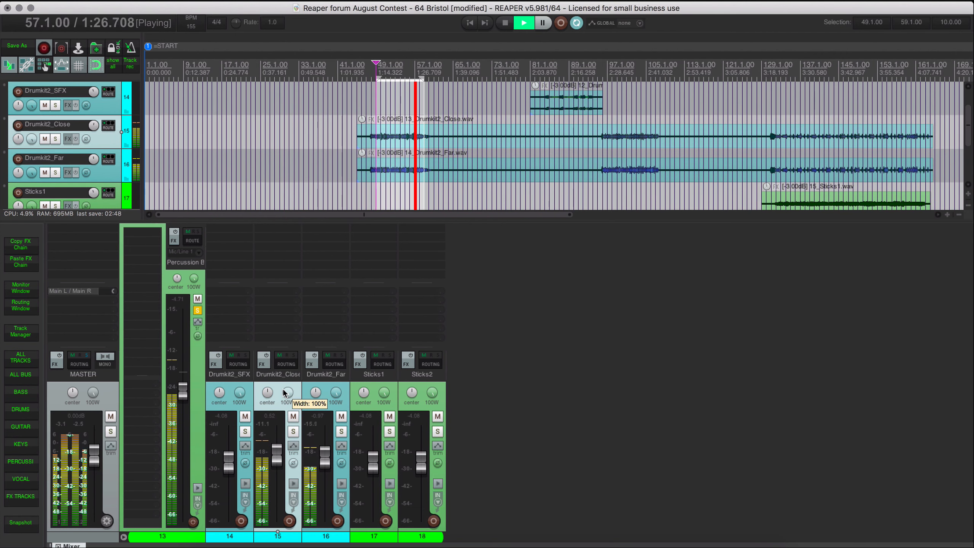
{"action": "left_click", "coordinate": [293, 432]}
{"action": "left_click", "coordinate": [340, 432]}
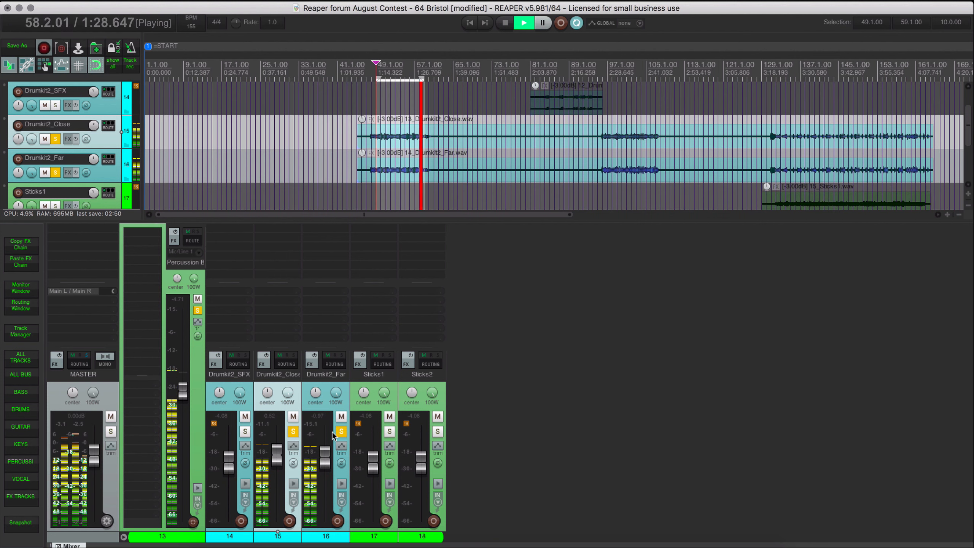
{"action": "left_click", "coordinate": [341, 431]}
{"action": "left_click", "coordinate": [293, 432]}
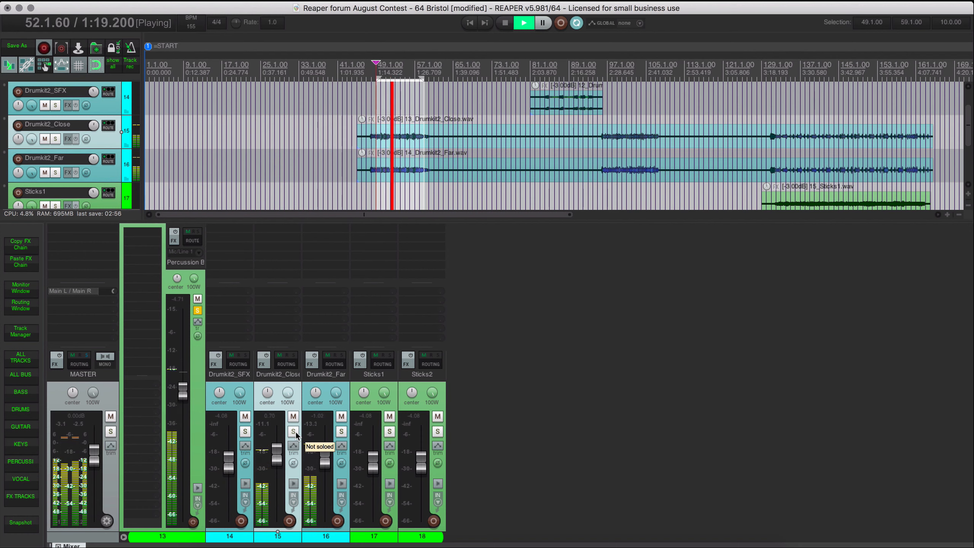
{"action": "key", "text": "space"}
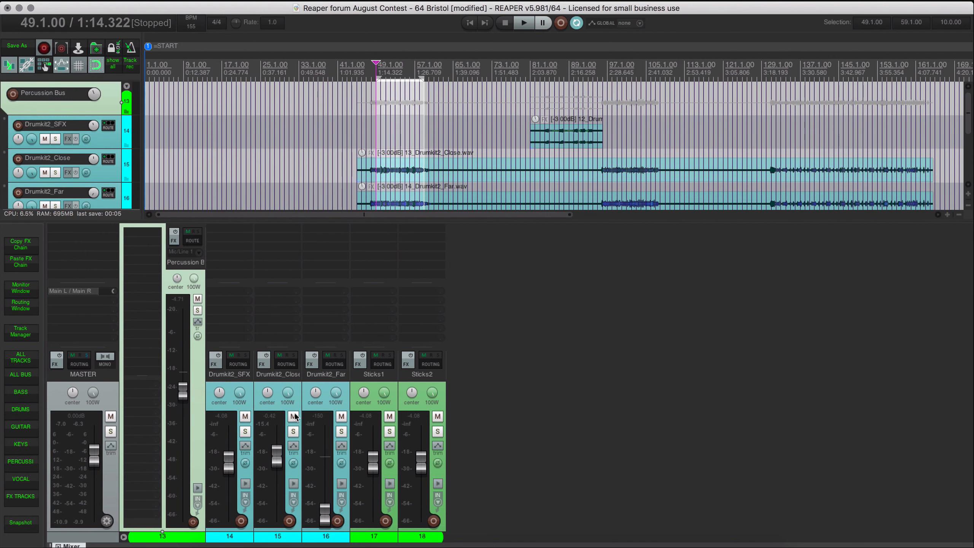
Play the soloed Percussion Bus at 0 dB, compare Drumkit2_Far with inverted and normal phase, leave it normal and stop playback.
{"action": "left_click", "coordinate": [197, 310]}
{"action": "key", "text": "space"}
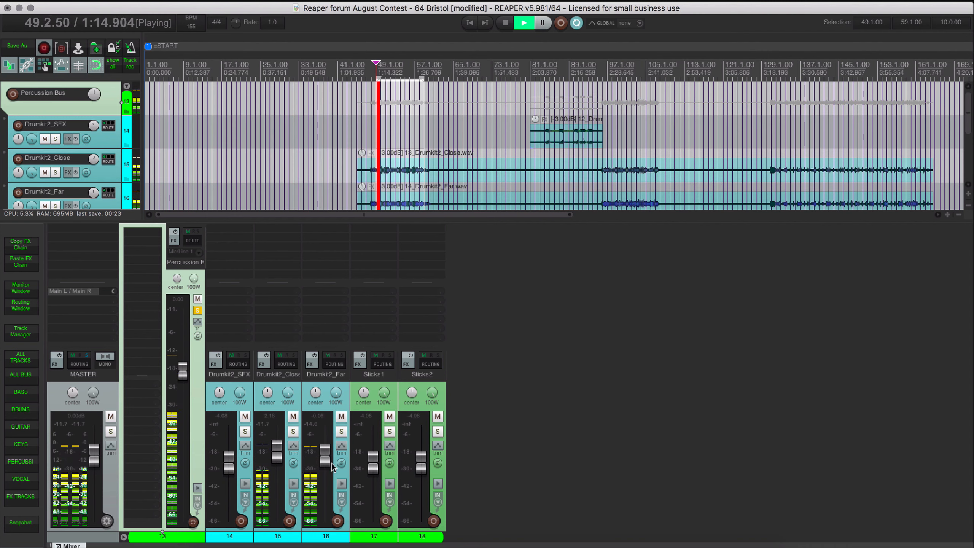
{"action": "left_click", "coordinate": [344, 464]}
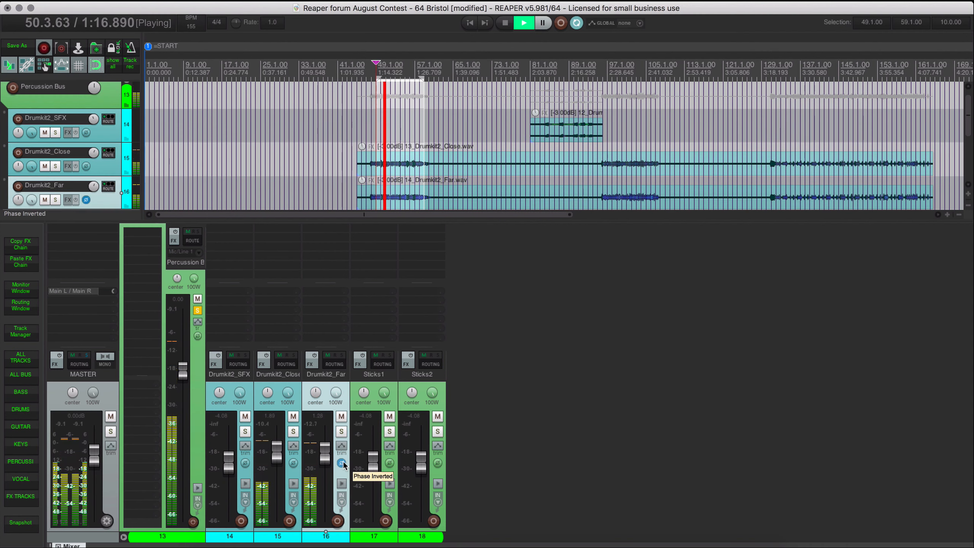
{"action": "left_click", "coordinate": [342, 463]}
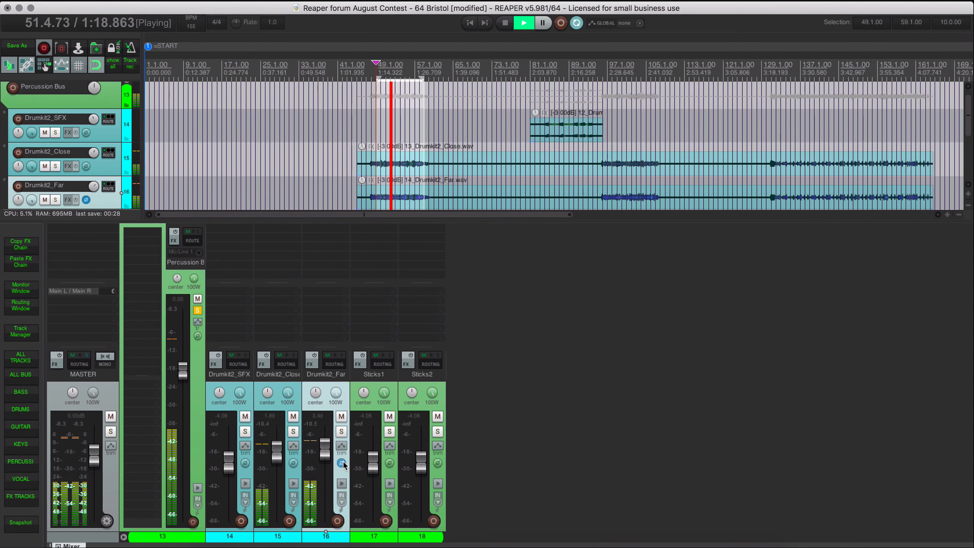
{"action": "left_click", "coordinate": [341, 463]}
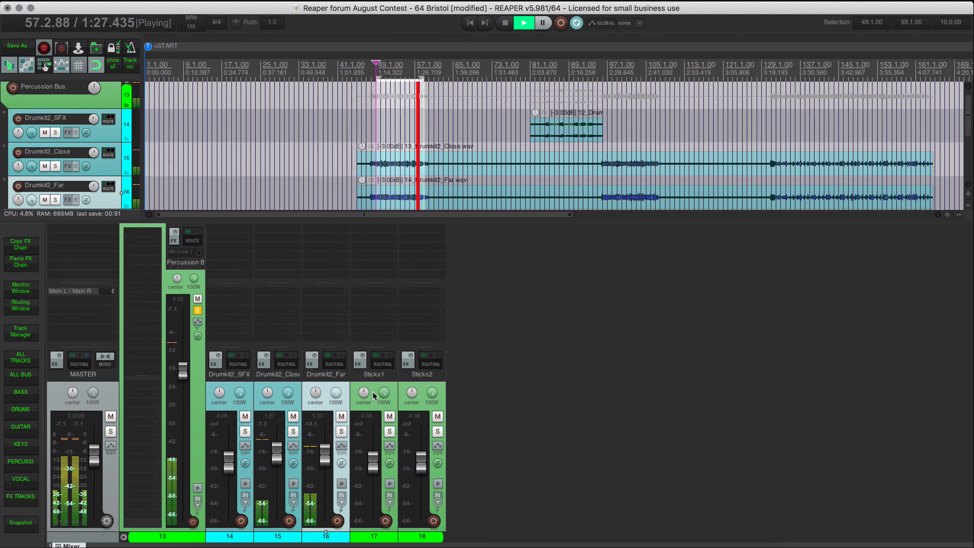
{"action": "key", "text": "space"}
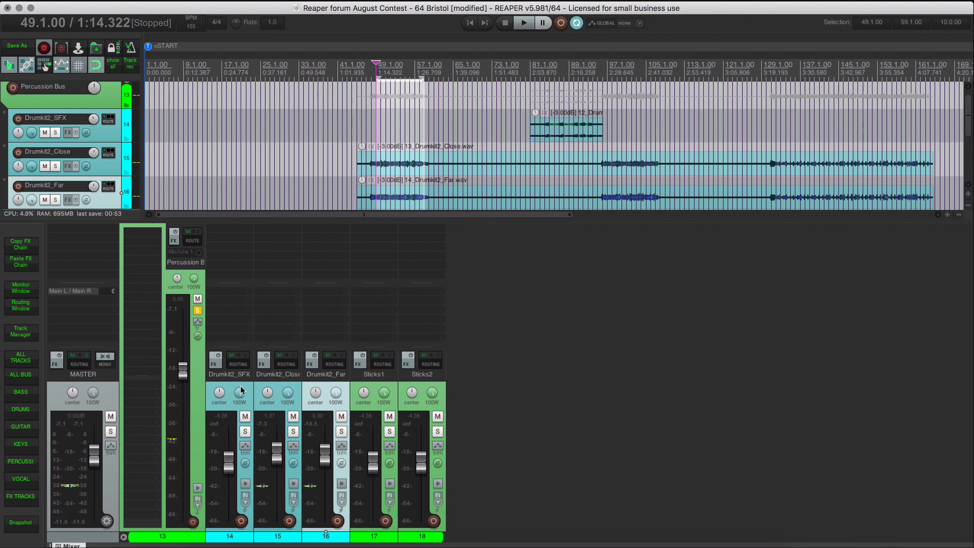
Play Drumkit2_SFX over bars 90 to 94, set its level to about -6.47 dB, view all buses and return to the percussion tracks.
{"action": "left_click", "coordinate": [240, 390]}
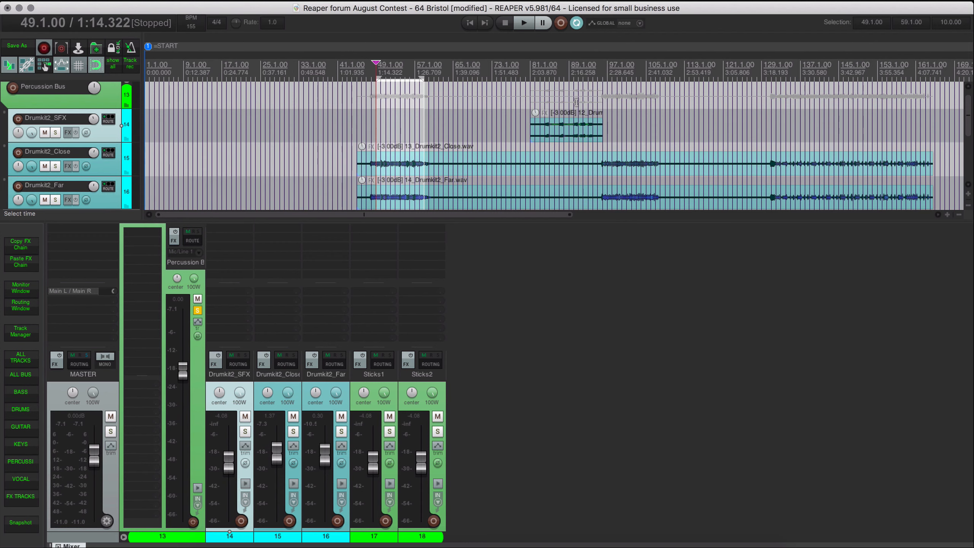
{"action": "left_click_drag", "start_coordinate": [576, 102], "coordinate": [594, 102]}
{"action": "key", "text": "space"}
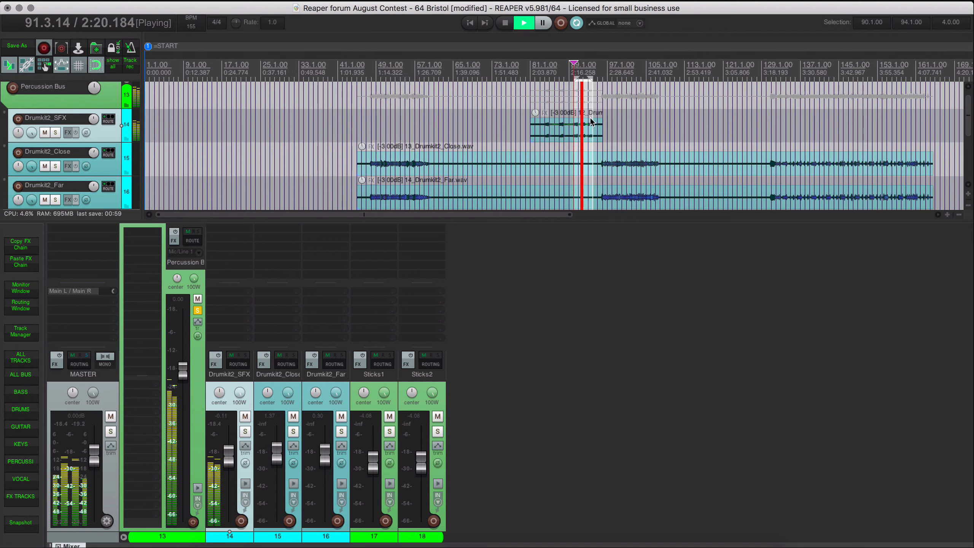
{"action": "left_click", "coordinate": [22, 377]}
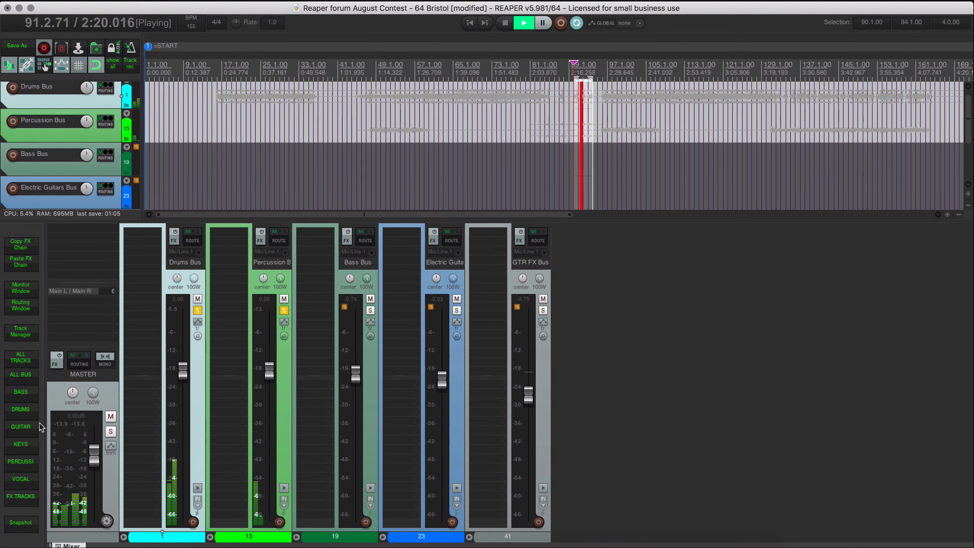
{"action": "left_click", "coordinate": [28, 461]}
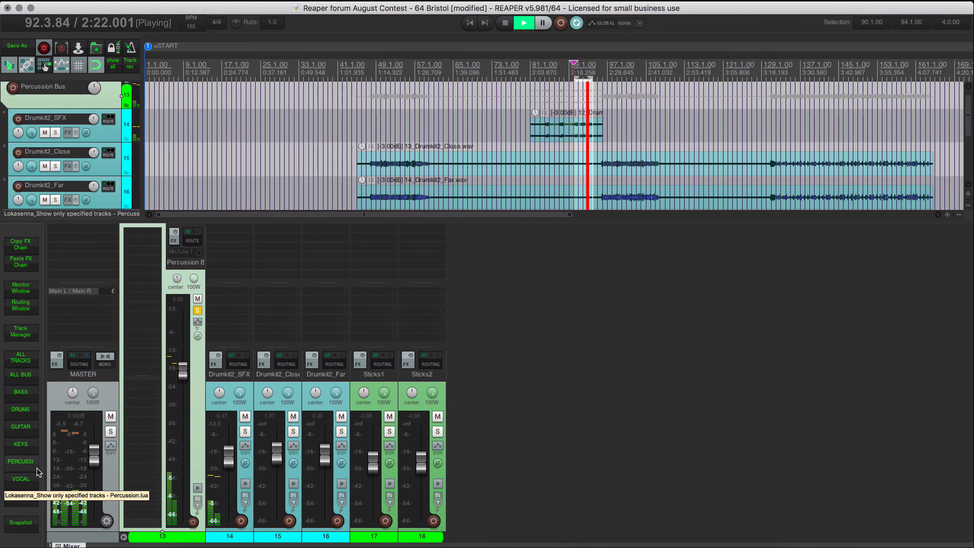
Raise Drumkit2_SFX to about 4.47 dB during playback, and stop playback.
{"action": "left_click", "coordinate": [232, 392]}
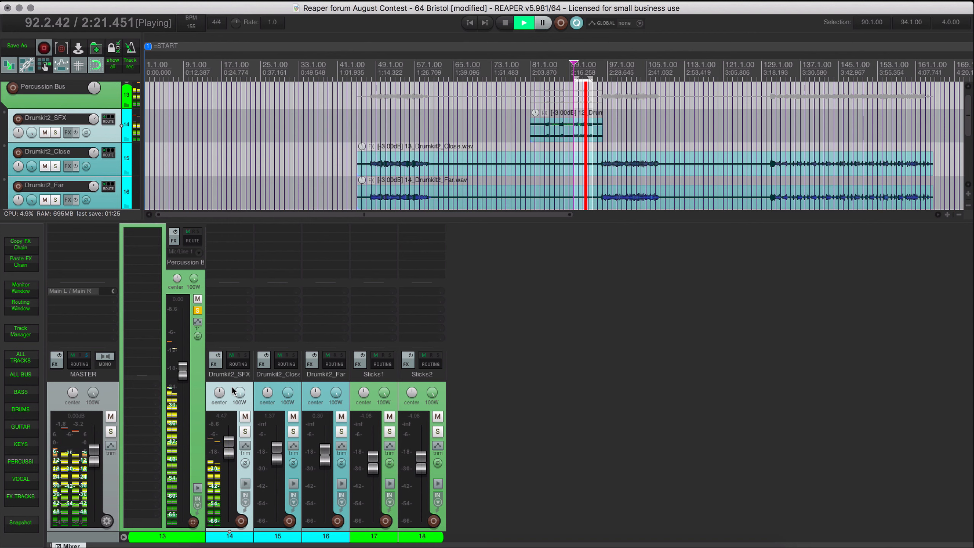
{"action": "key", "text": "space"}
Loop bars 140 to 153, pan Sticks1 about 42% left and Sticks2 about 52% right, raise both levels and stop playback.
{"action": "scroll", "coordinate": [688, 111], "scroll_direction": "down", "scroll_amount": 4}
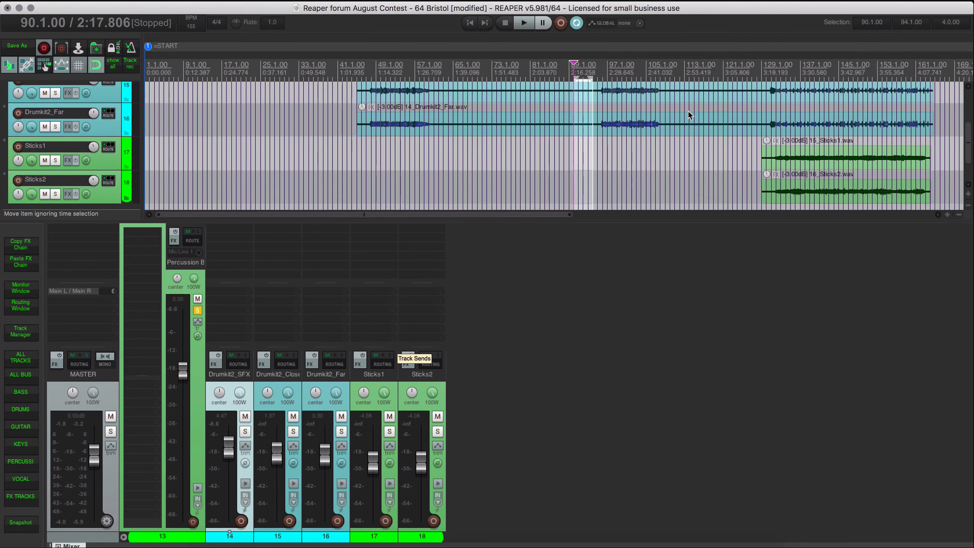
{"action": "scroll", "coordinate": [689, 111], "scroll_direction": "right", "scroll_amount": 5}
{"action": "left_click", "coordinate": [672, 159]}
{"action": "left_click_drag", "start_coordinate": [715, 163], "coordinate": [731, 162]}
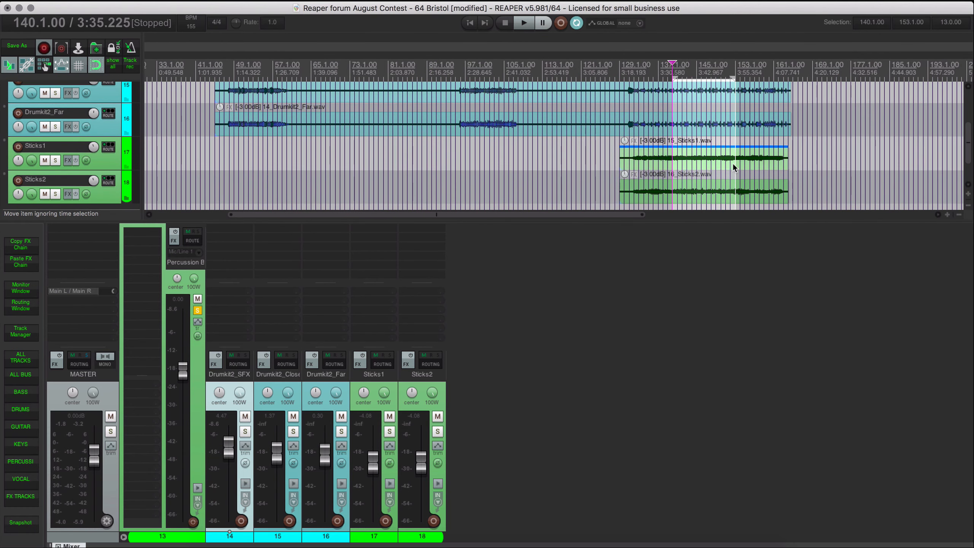
{"action": "key", "text": "space"}
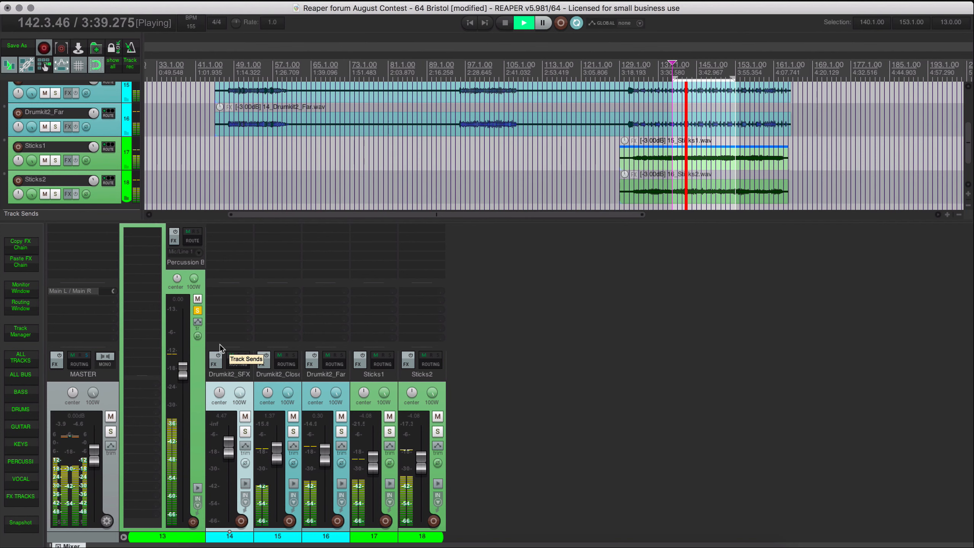
{"action": "left_click", "coordinate": [374, 385]}
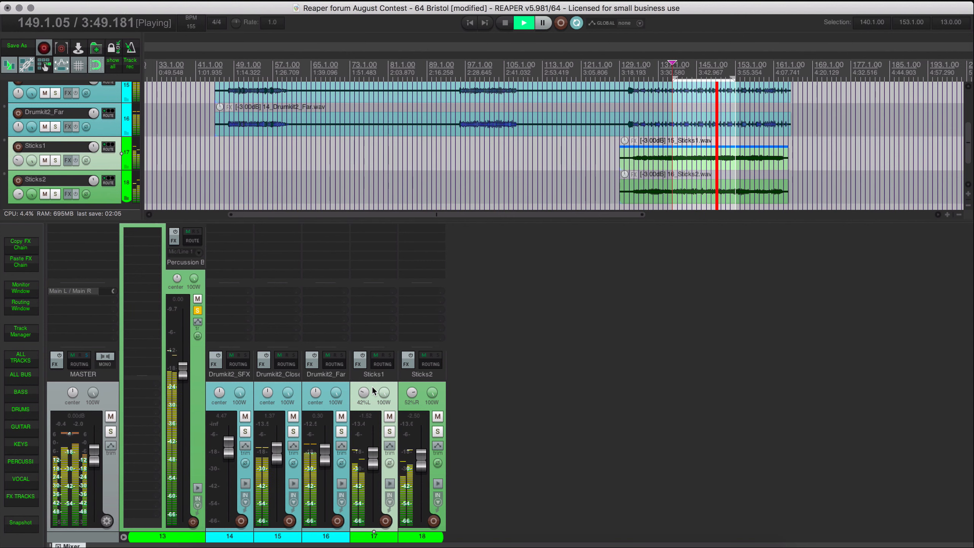
{"action": "key", "text": "space"}
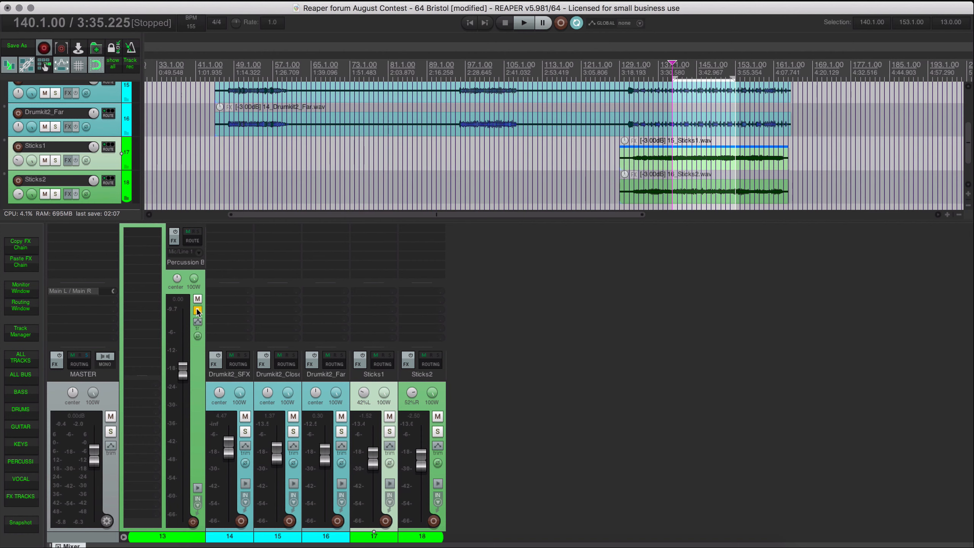
Unsolo the Percussion Bus, solo the Drums Bus and Bass Bus, and play the loop with only the bass tracks shown.
{"action": "left_click", "coordinate": [198, 310]}
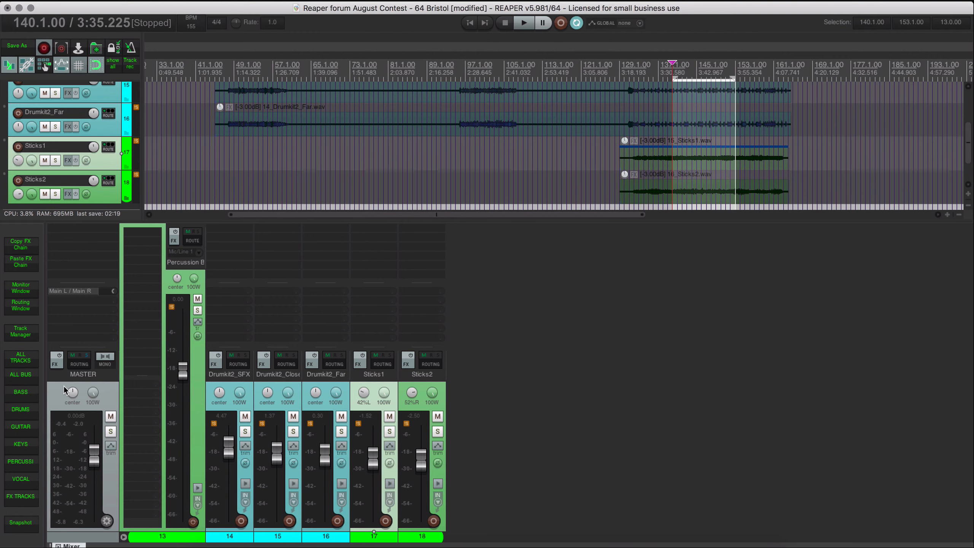
{"action": "left_click", "coordinate": [19, 359]}
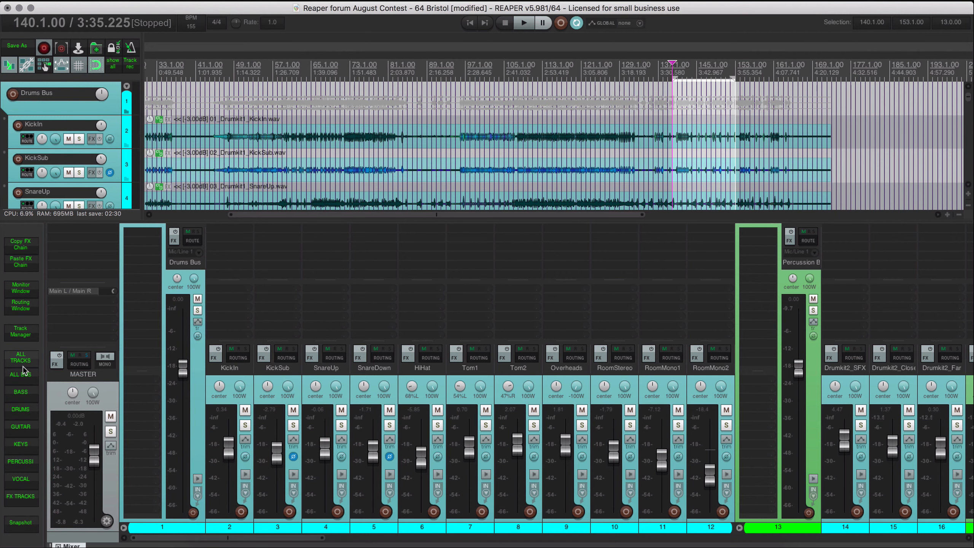
{"action": "left_click", "coordinate": [31, 379]}
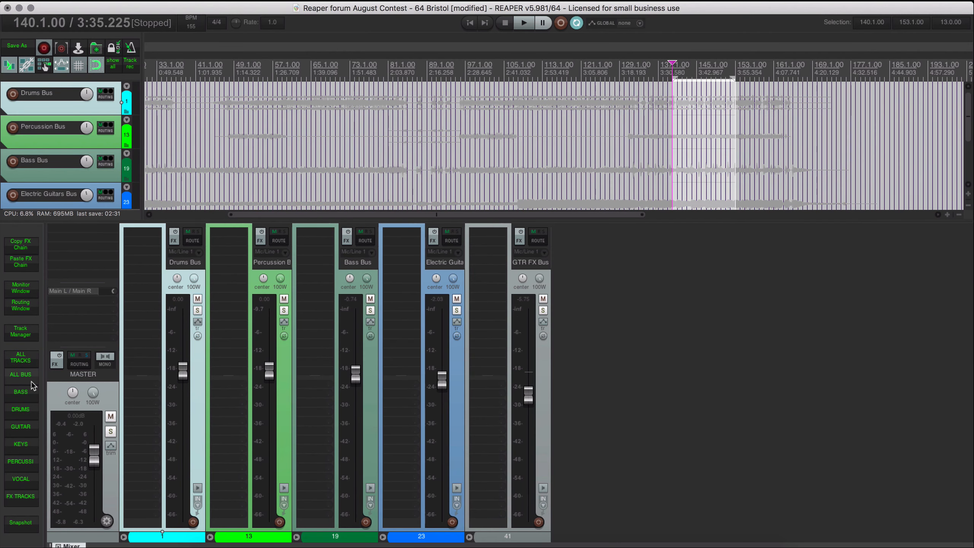
{"action": "left_click", "coordinate": [198, 310]}
{"action": "left_click", "coordinate": [371, 311]}
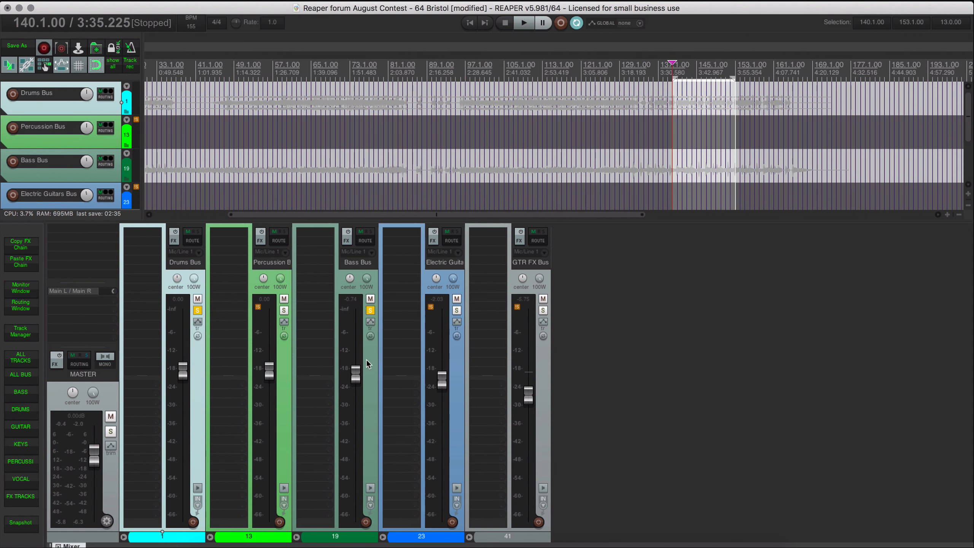
{"action": "left_click", "coordinate": [32, 395]}
{"action": "key", "text": "space"}
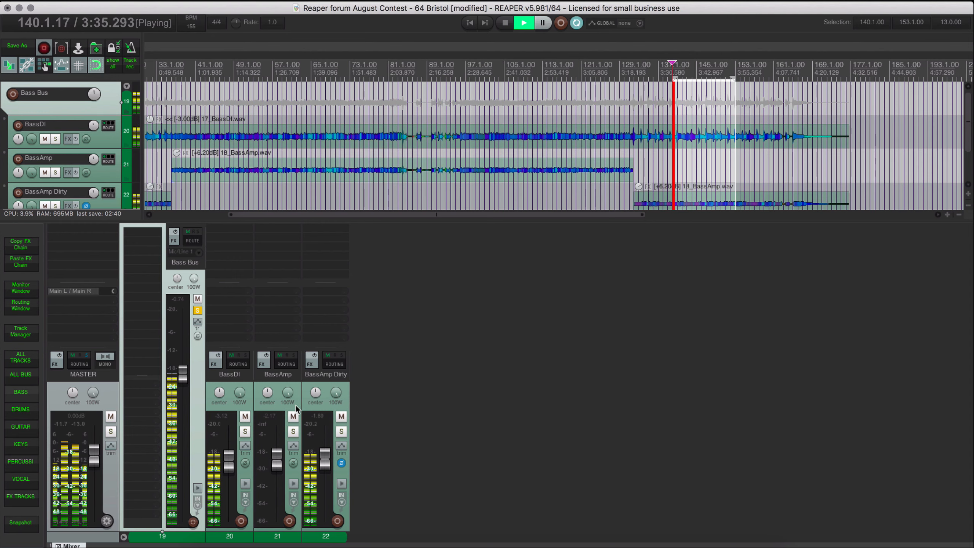
Set BassDI to about -3.2 dB and BassAmp to -10.4 dB, audition bars 113 to 124 and 74 to 89, unsolo the Bass Bus and stop.
{"action": "left_click", "coordinate": [240, 389]}
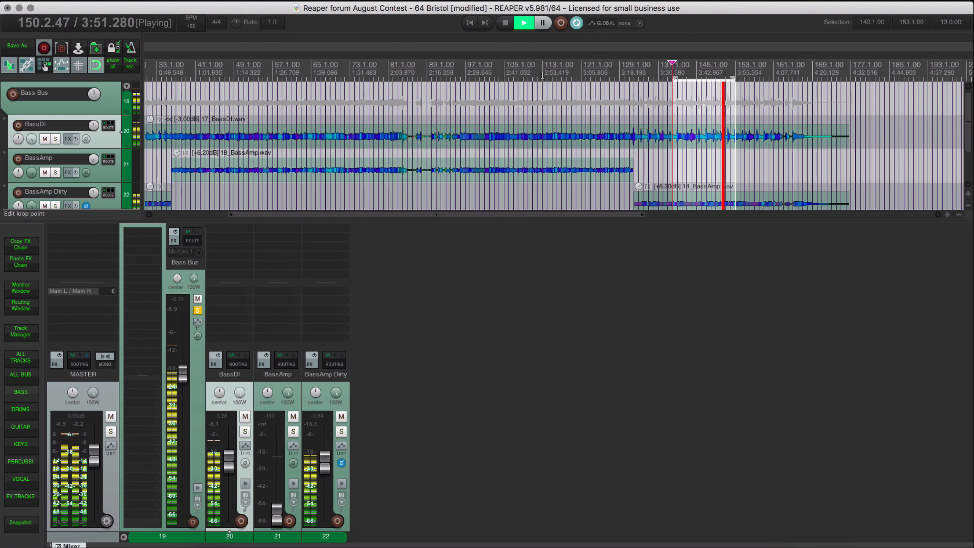
{"action": "left_click_drag", "start_coordinate": [543, 75], "coordinate": [596, 75]}
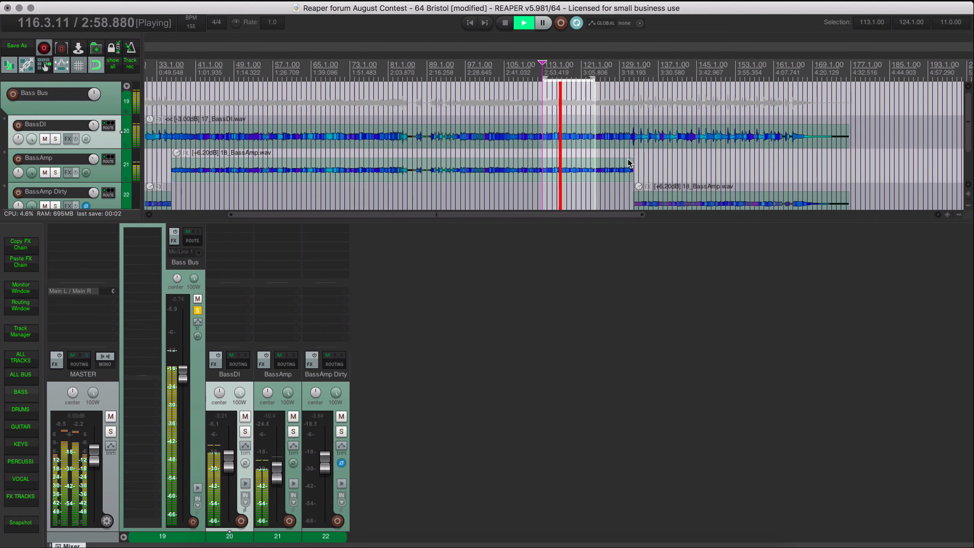
{"action": "left_click_drag", "start_coordinate": [356, 96], "coordinate": [436, 96]}
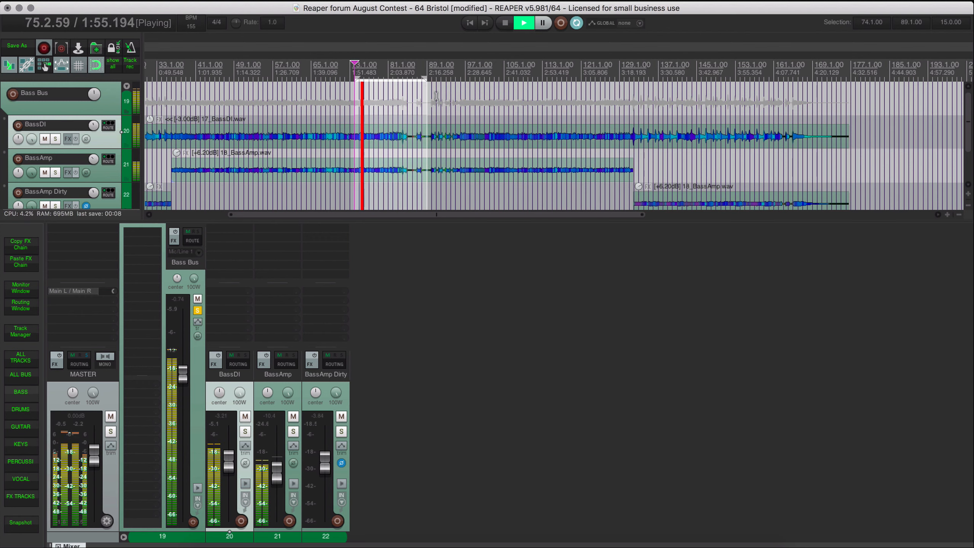
{"action": "left_click", "coordinate": [199, 309]}
{"action": "key", "text": "space"}
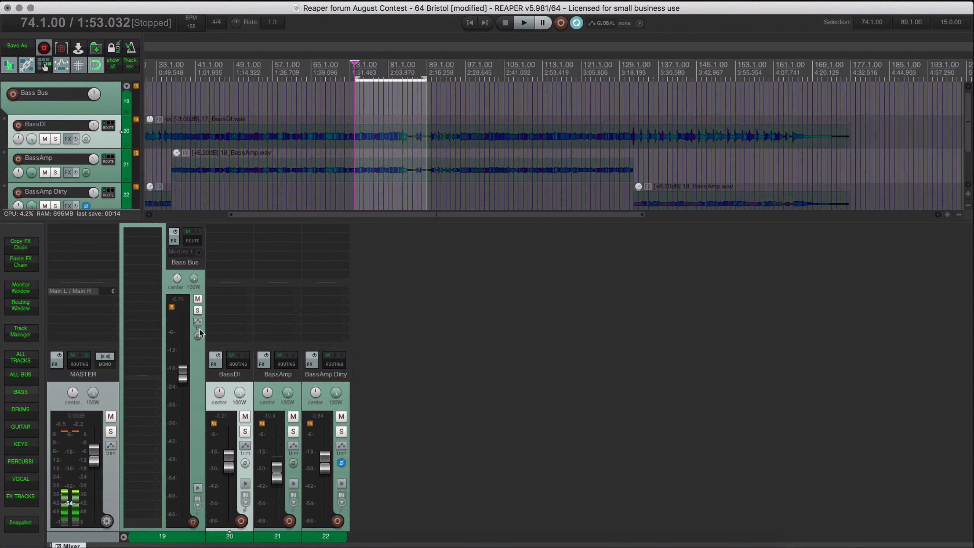
Show the electric guitar tracks, solo the Electric Guitars Bus and set the loop to bars 13 to 33.
{"action": "left_click", "coordinate": [36, 433]}
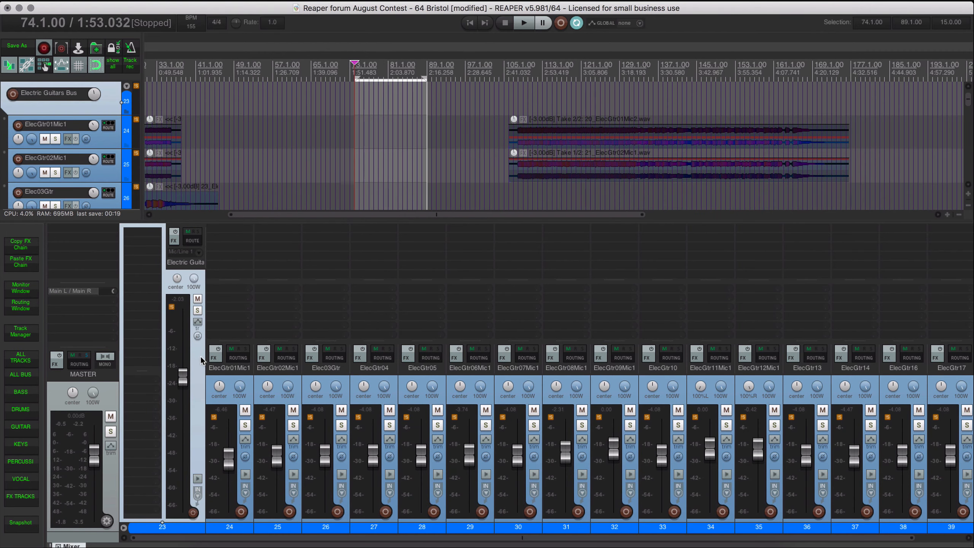
{"action": "left_click", "coordinate": [197, 310]}
{"action": "scroll", "coordinate": [373, 153], "scroll_direction": "down", "scroll_amount": 3}
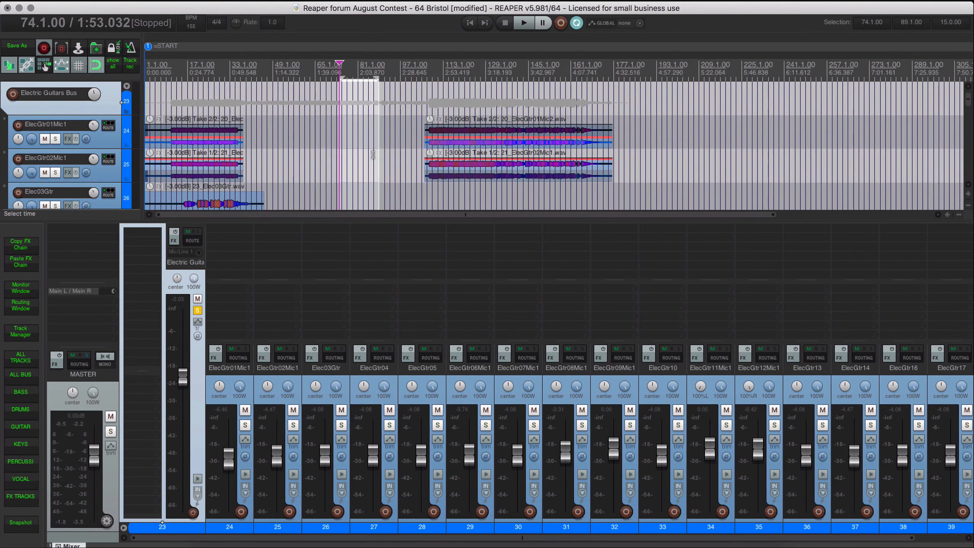
{"action": "scroll", "coordinate": [371, 158], "scroll_direction": "down", "scroll_amount": 3}
{"action": "key", "text": "super+m"}
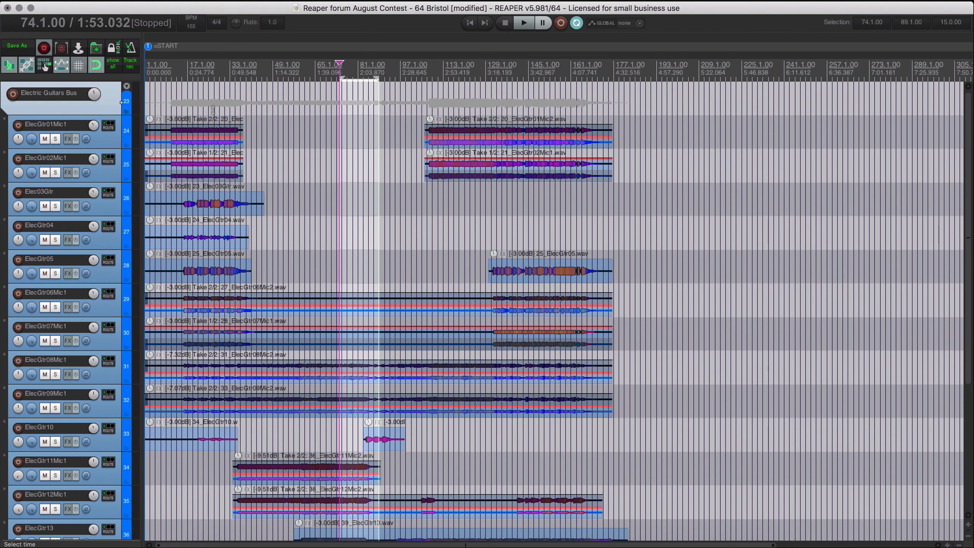
{"action": "left_click_drag", "start_coordinate": [177, 104], "coordinate": [229, 106]}
{"action": "key", "text": "super+m"}
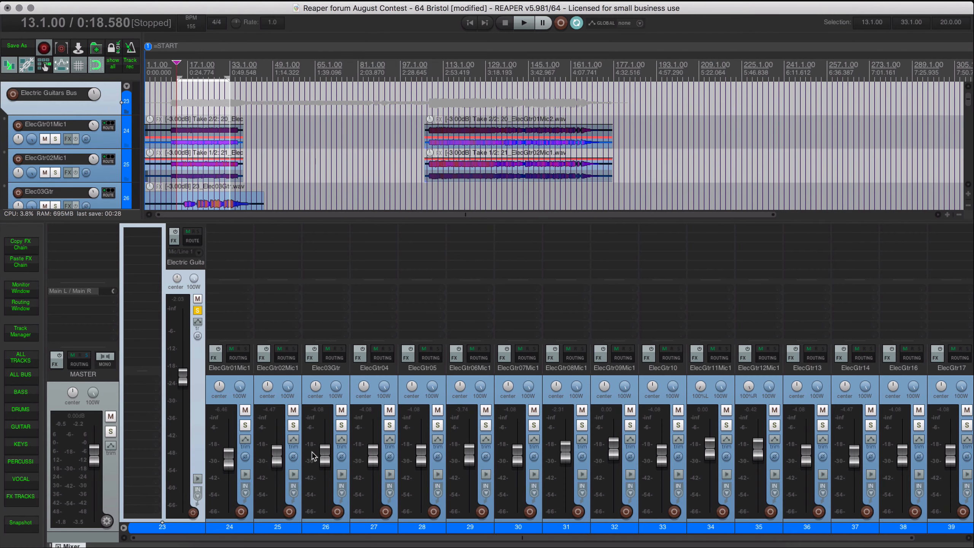
Pull the levels of all guitar tracks from ElecGtr01Mic1 to ElecGtr17 down to minimum together.
{"action": "left_click", "coordinate": [232, 399]}
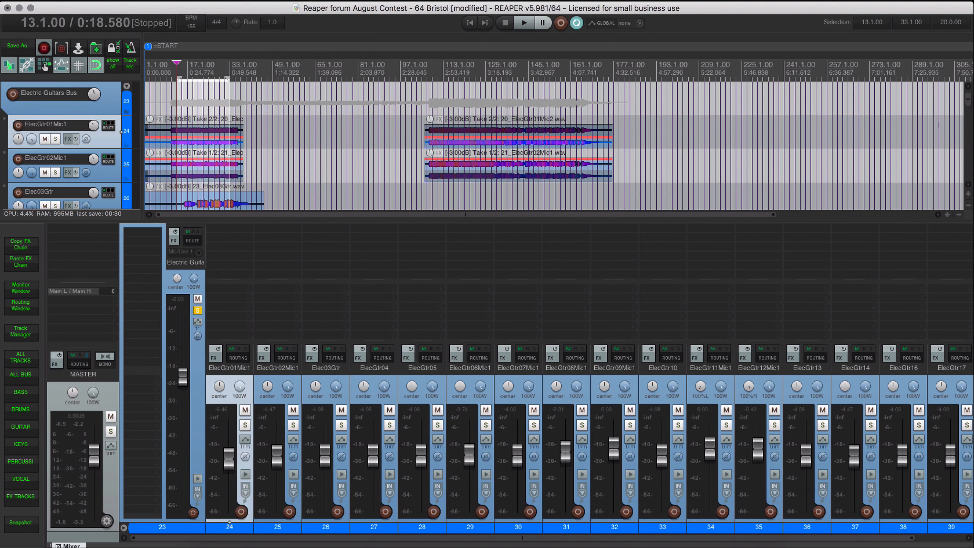
{"action": "left_click", "coordinate": [946, 403], "text": "shift"}
{"action": "left_click_drag", "start_coordinate": [804, 456], "coordinate": [805, 506]}
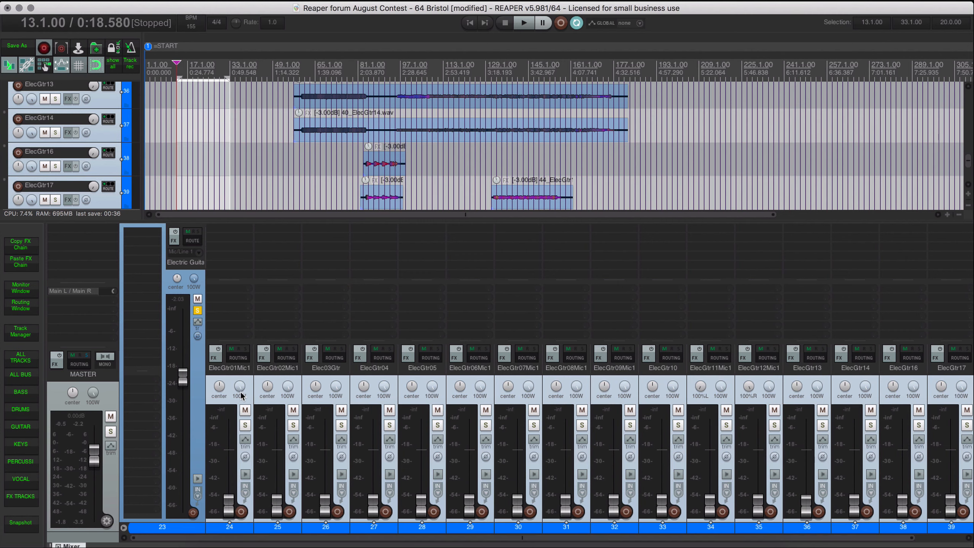
During playback, pan ElecGtr01Mic1 100% left and ElecGtr02Mic1 100% right, bring up the first four guitars and audition ElecGtr04 soloed.
{"action": "left_click", "coordinate": [223, 400]}
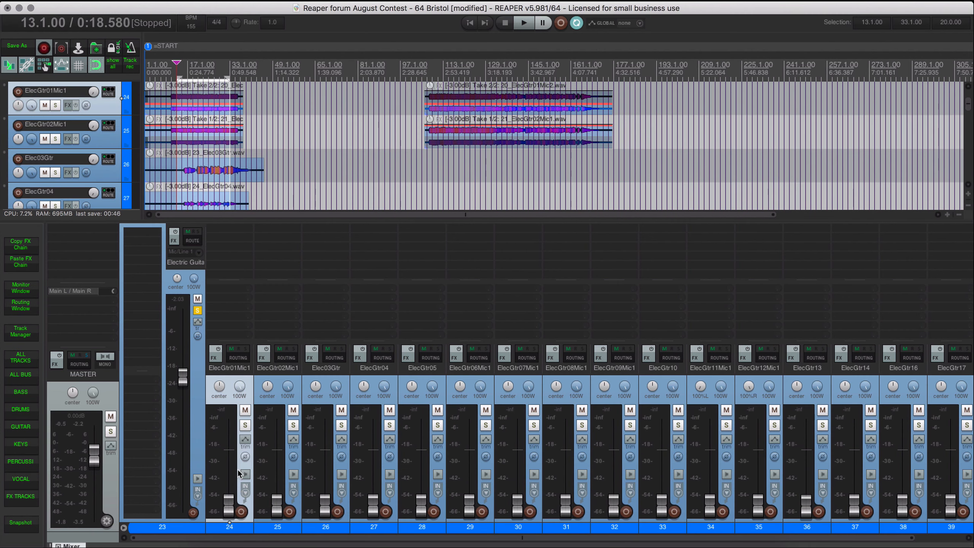
{"action": "key", "text": "space"}
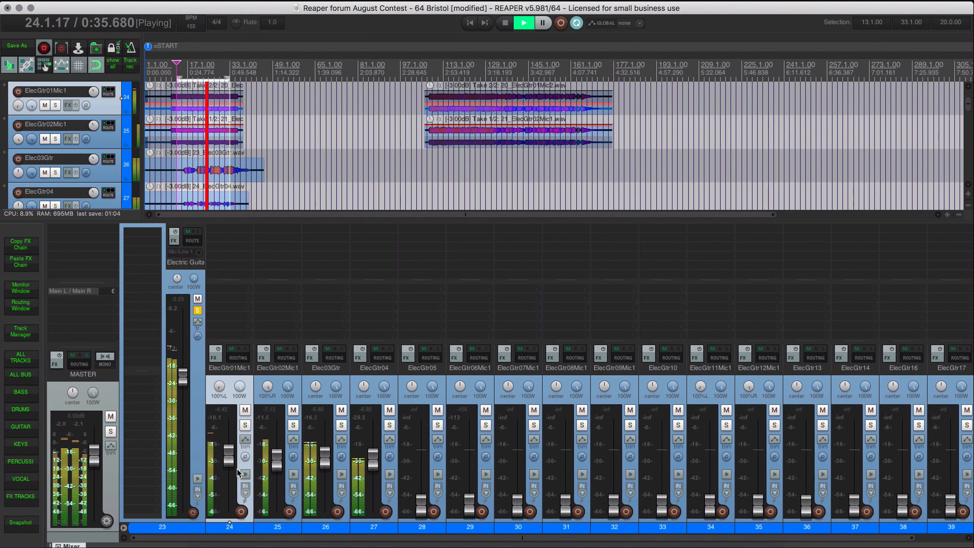
{"action": "left_click", "coordinate": [389, 424]}
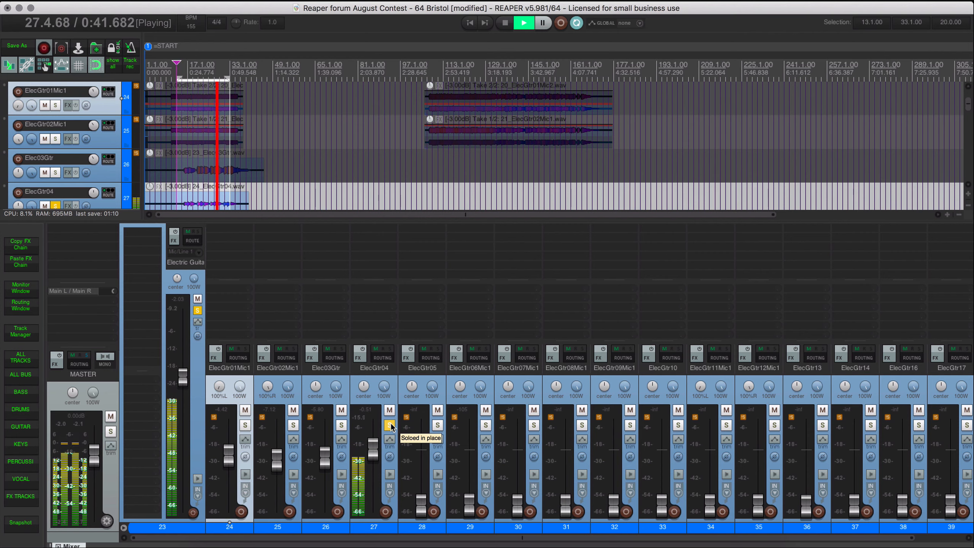
{"action": "left_click", "coordinate": [389, 424]}
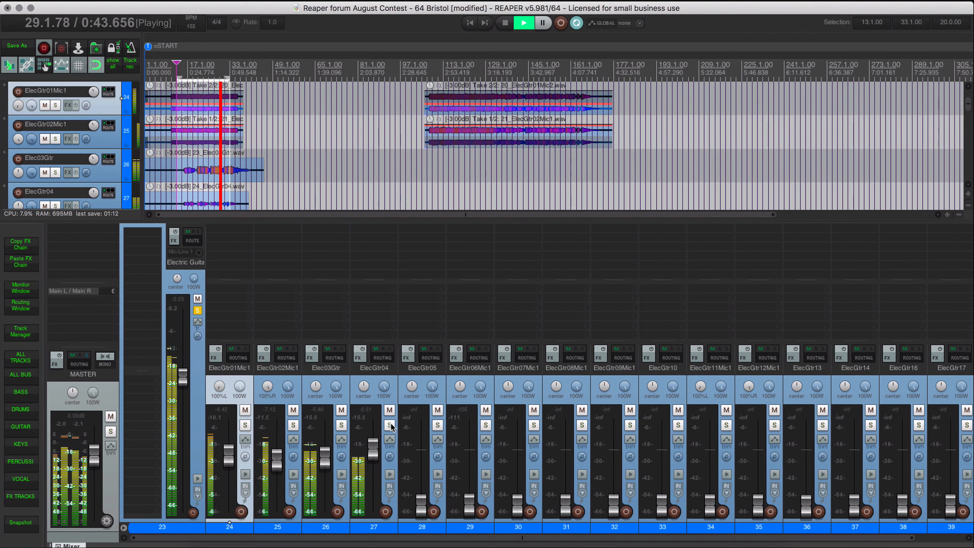
Mute ElecGtr04, audition ElecGtr05 soloed, and bring up ElecGtr05 and ElecGtr06Mic1 while looping bars 19 to 37.
{"action": "key", "text": "space"}
{"action": "left_click", "coordinate": [389, 410]}
{"action": "scroll", "coordinate": [302, 112], "scroll_direction": "down", "scroll_amount": 3}
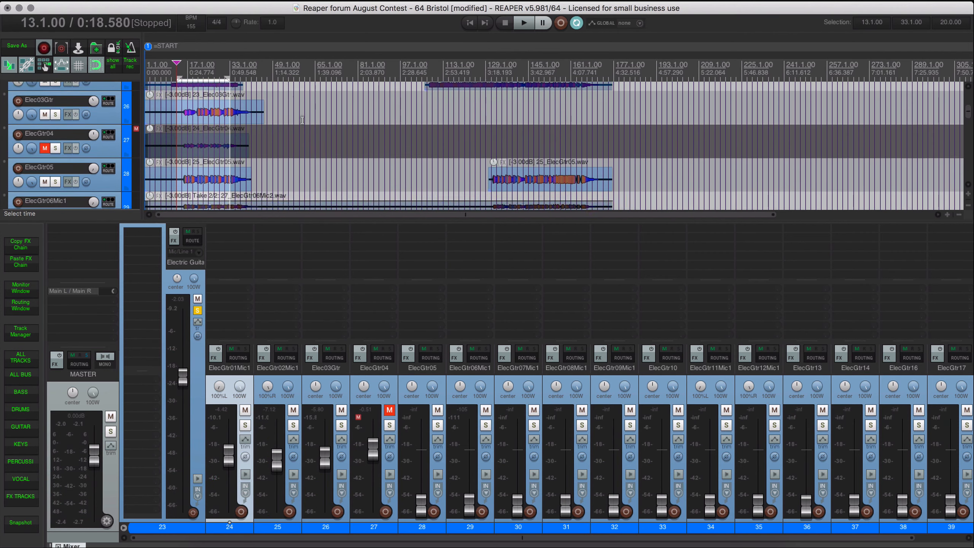
{"action": "key", "text": "space"}
{"action": "left_click", "coordinate": [437, 424]}
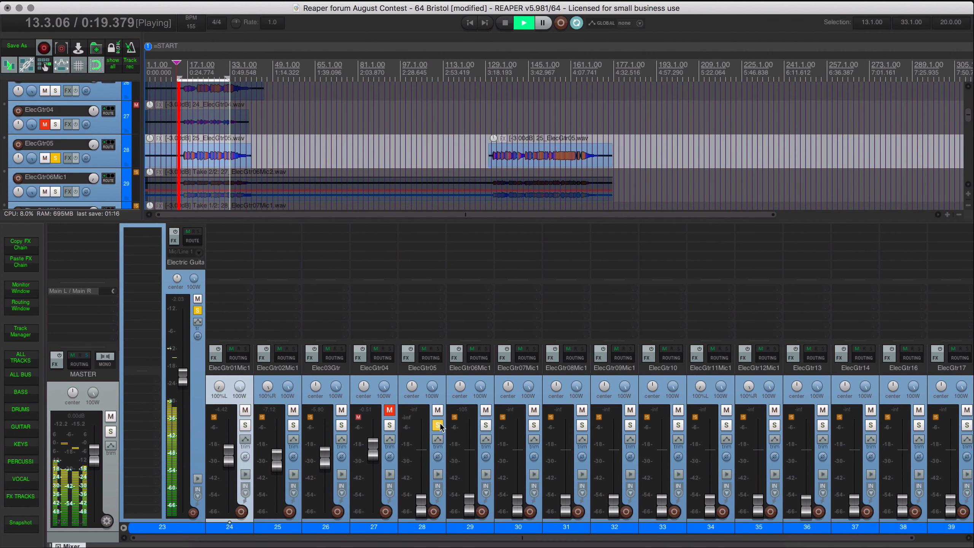
{"action": "left_click", "coordinate": [437, 424]}
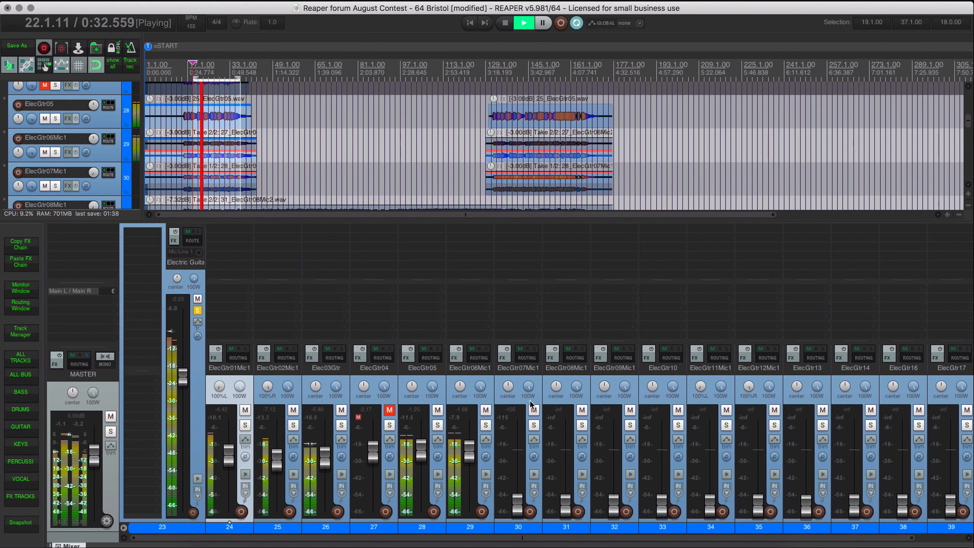
Raise ElecGtr07Mic1 to about -2.08 dB, compare it soloed in combinations with ElecGtr05 and ElecGtr06Mic1, and leave the latter two soloed.
{"action": "left_click", "coordinate": [533, 425]}
{"action": "left_click", "coordinate": [485, 425]}
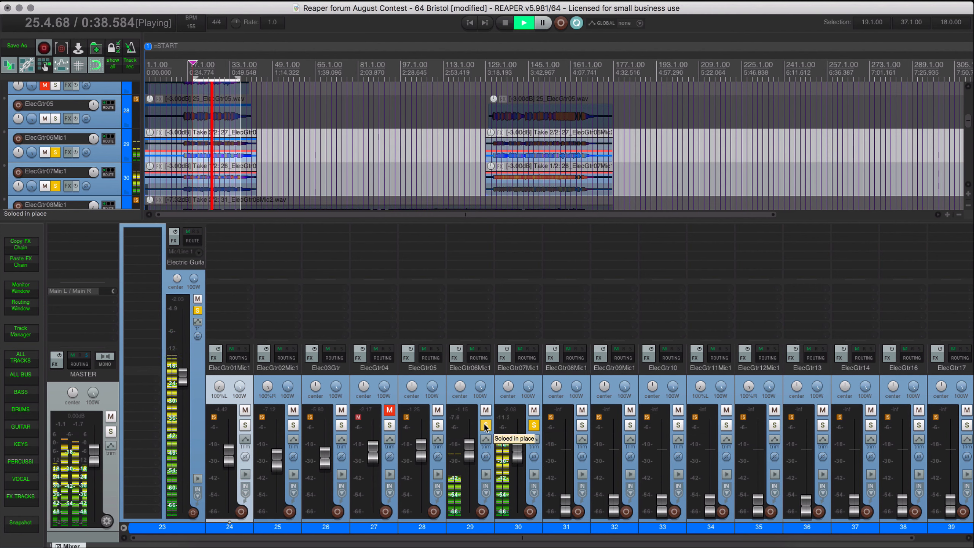
{"action": "left_click", "coordinate": [437, 425]}
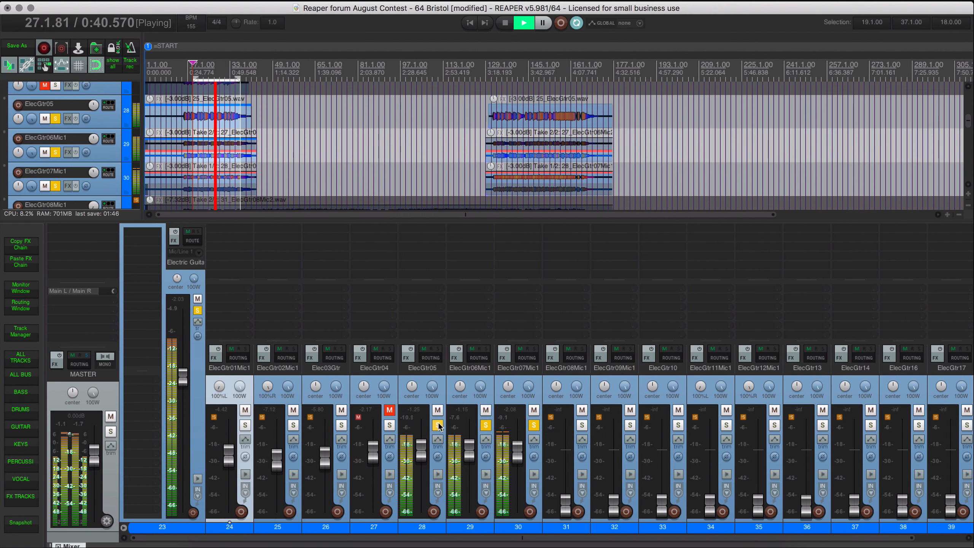
{"action": "left_click", "coordinate": [485, 425]}
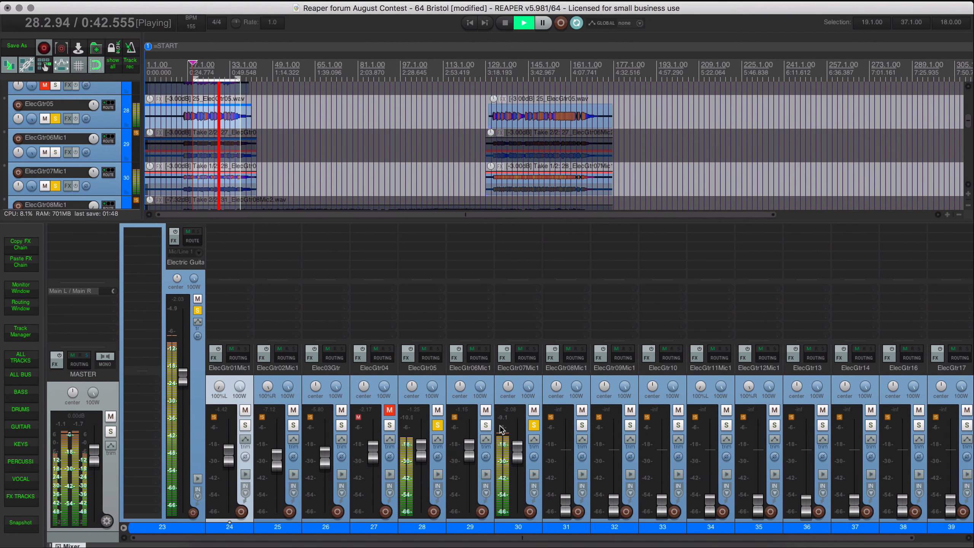
{"action": "left_click", "coordinate": [533, 425]}
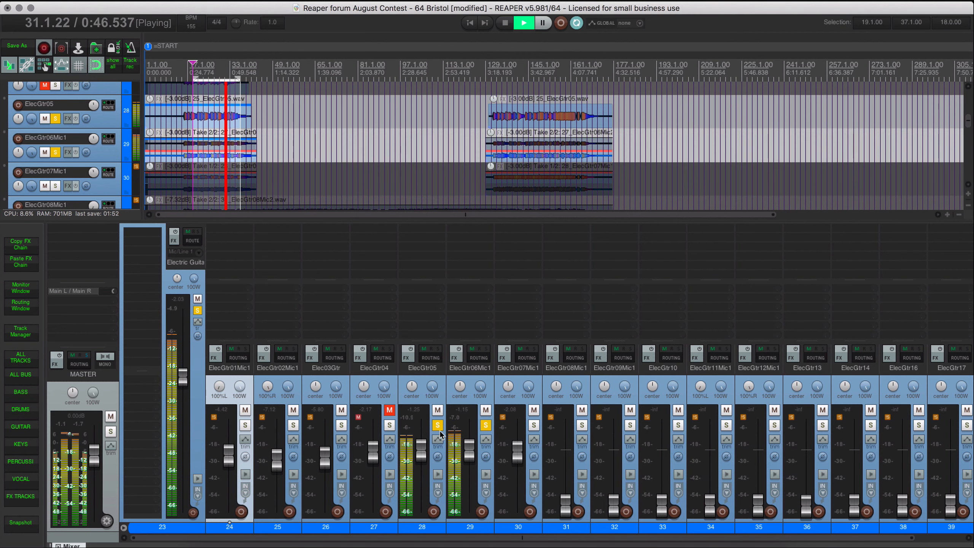
{"action": "left_click", "coordinate": [485, 425]}
{"action": "left_click", "coordinate": [438, 425]}
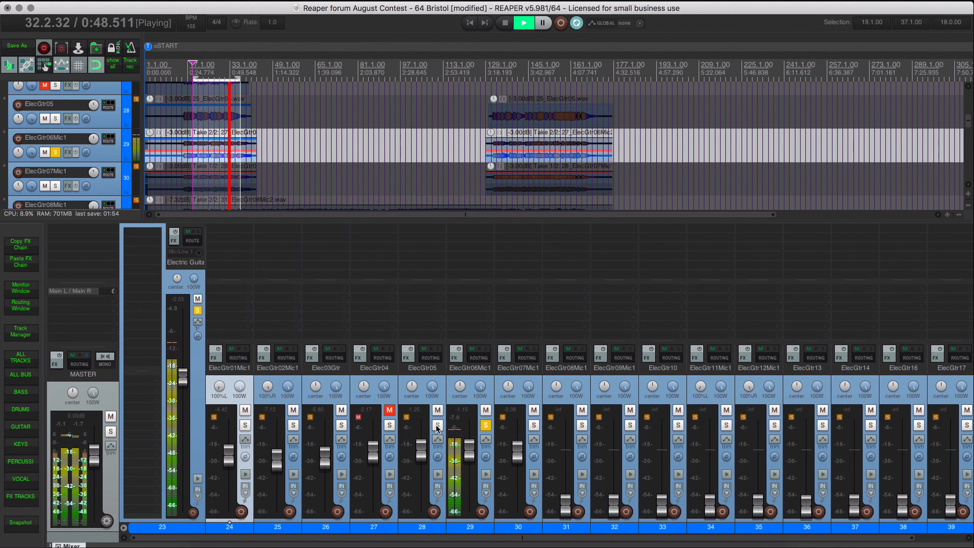
{"action": "left_click", "coordinate": [437, 425]}
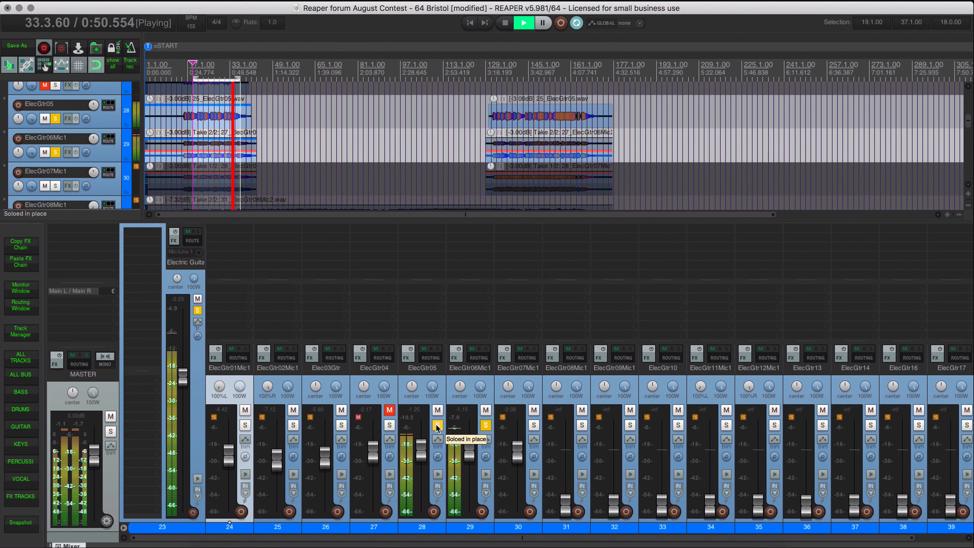
{"action": "scroll", "coordinate": [419, 169], "scroll_direction": "down", "scroll_amount": 1}
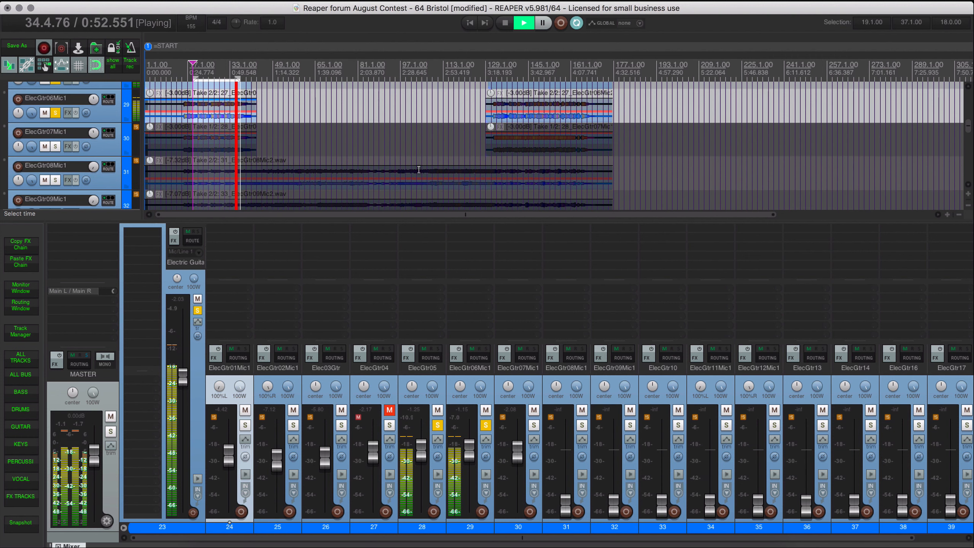
Audition ElecGtr07Mic1 soloed with ElecGtr05 and ElecGtr06Mic1, rebalance them with ElecGtr07Mic1 panned 100% right at about -4.02 dB, and clear the three solos.
{"action": "scroll", "coordinate": [419, 170], "scroll_direction": "up", "scroll_amount": 1}
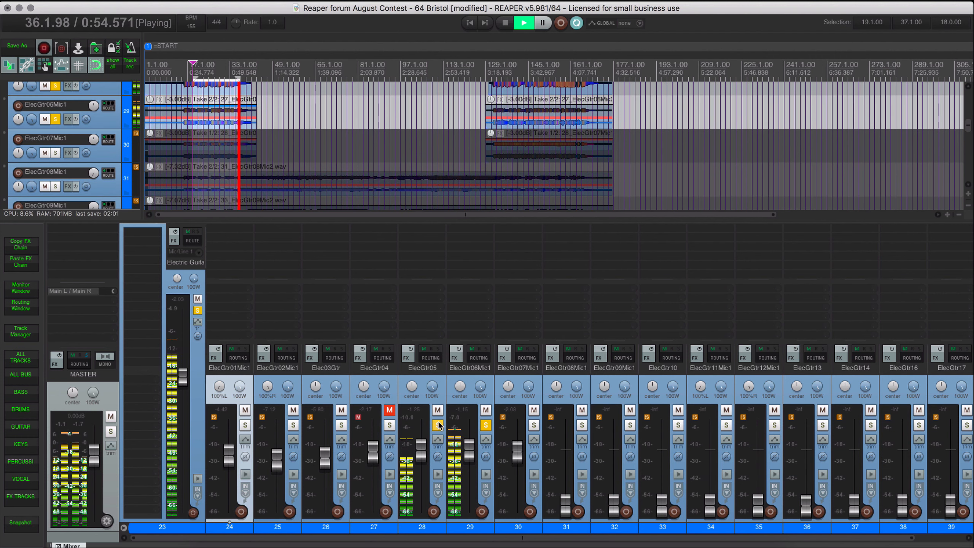
{"action": "left_click", "coordinate": [534, 425]}
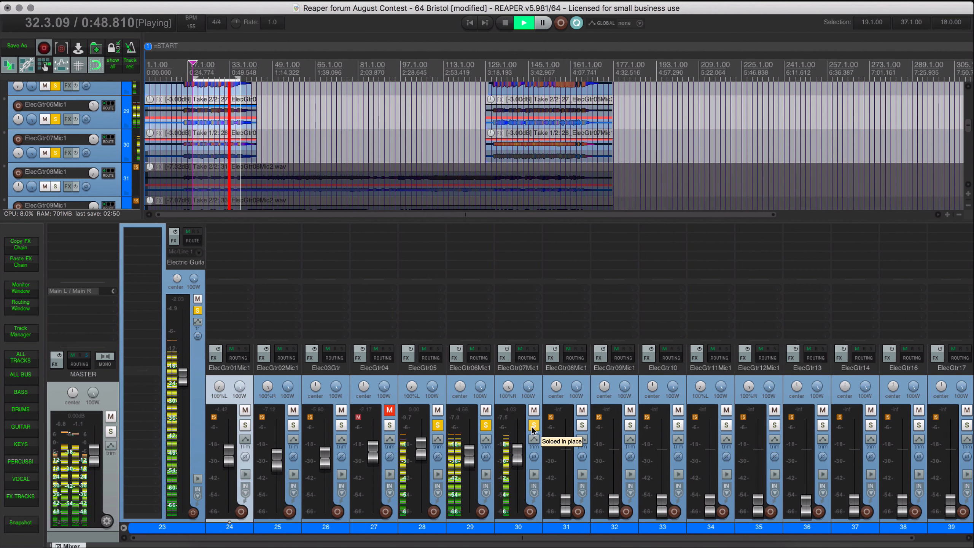
{"action": "left_click", "coordinate": [533, 424]}
{"action": "left_click", "coordinate": [486, 424]}
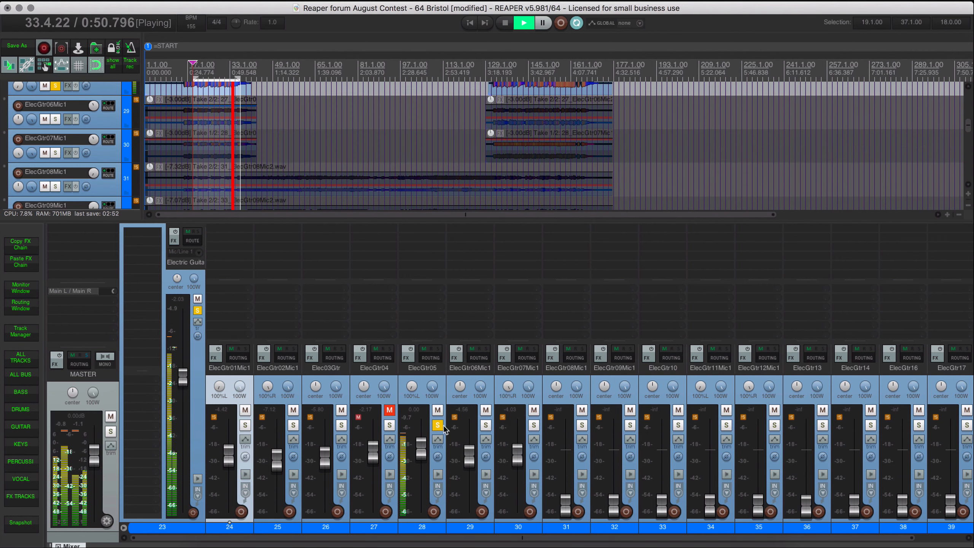
{"action": "left_click", "coordinate": [437, 424]}
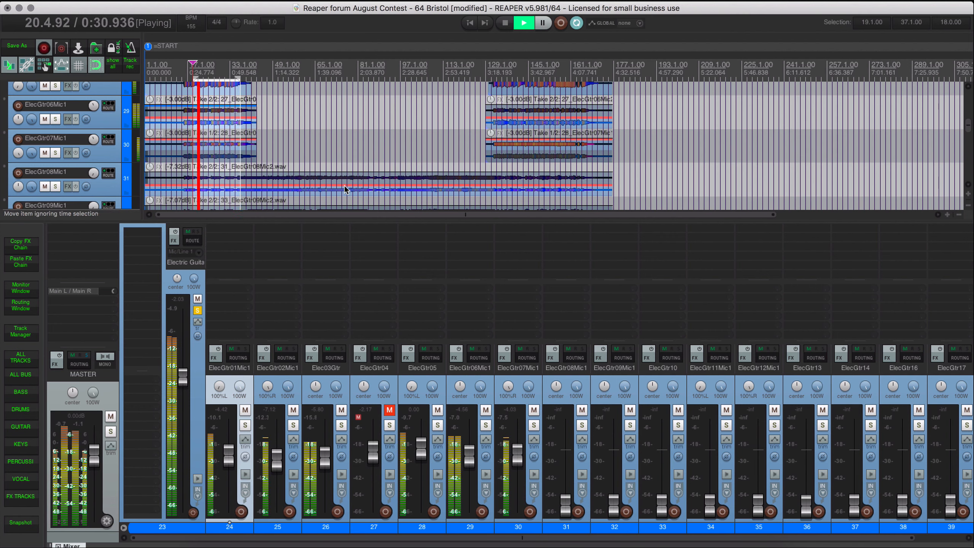
Set the loop to bars 51 to 103 and raise ElecGtr08Mic1 to about -1.86 dB during playback.
{"action": "left_click_drag", "start_coordinate": [280, 144], "coordinate": [417, 173]}
{"action": "left_click", "coordinate": [570, 379]}
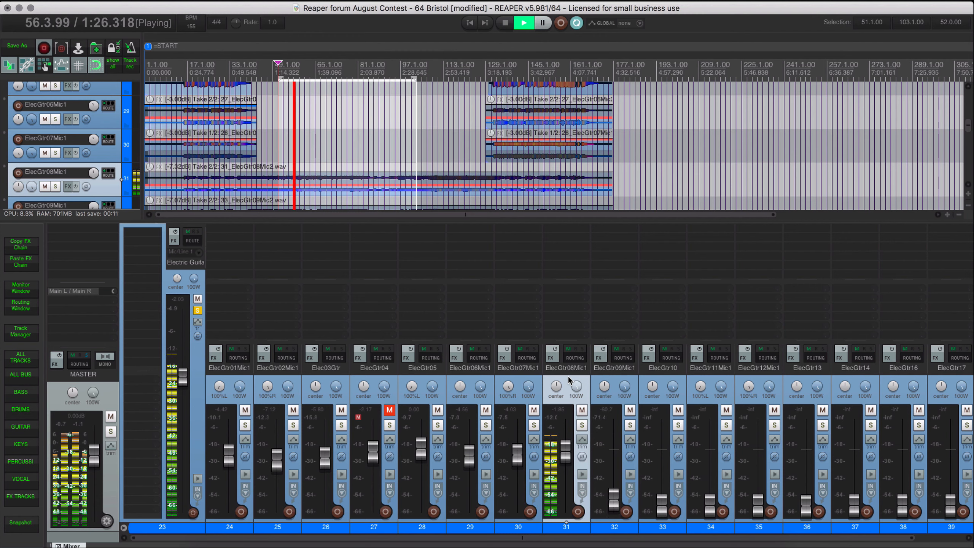
{"action": "scroll", "coordinate": [308, 149], "scroll_direction": "down", "scroll_amount": 2}
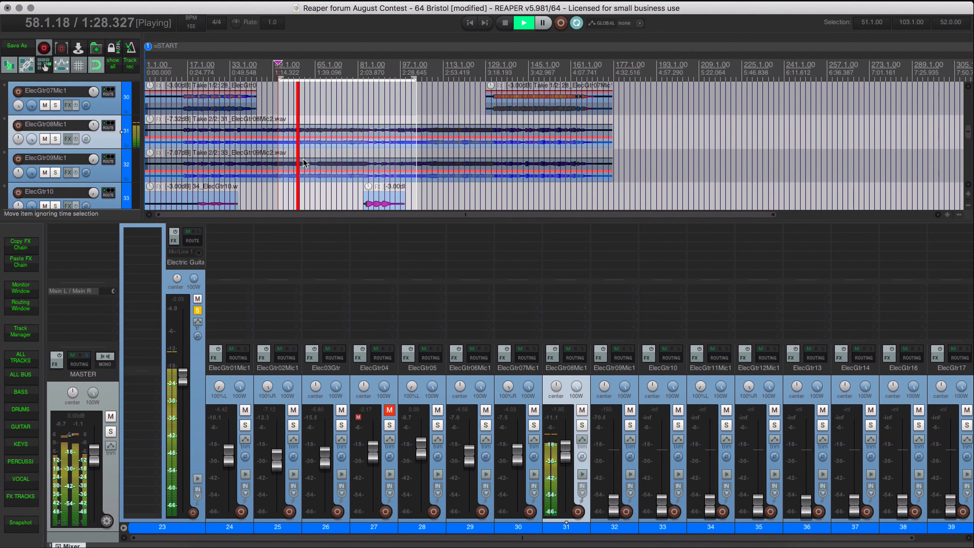
{"action": "scroll", "coordinate": [308, 150], "scroll_direction": "up", "scroll_amount": 3}
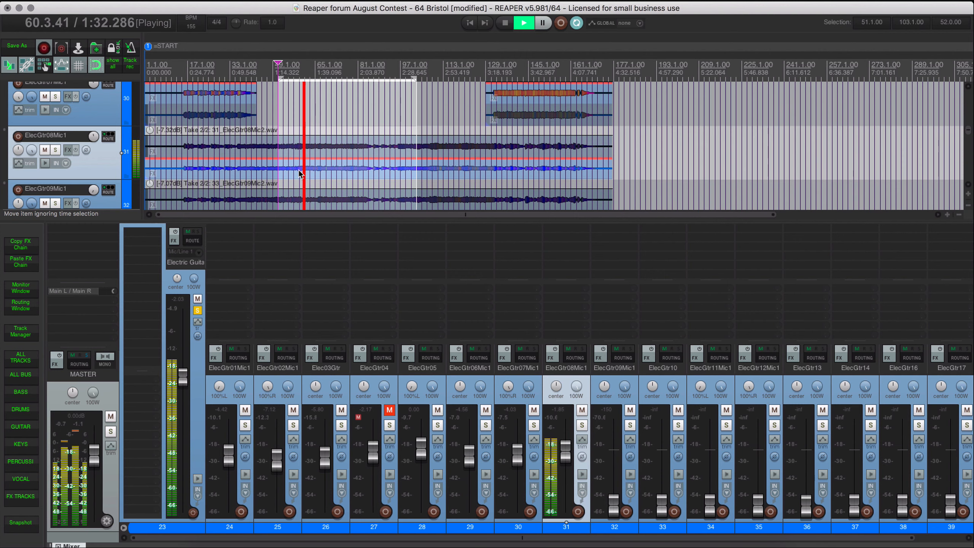
Set the take volume of 31_ElecGtr08Mic2.wav to 0.00 dB and play it back from bar 59.
{"action": "key", "text": "space"}
{"action": "left_click", "coordinate": [298, 169]}
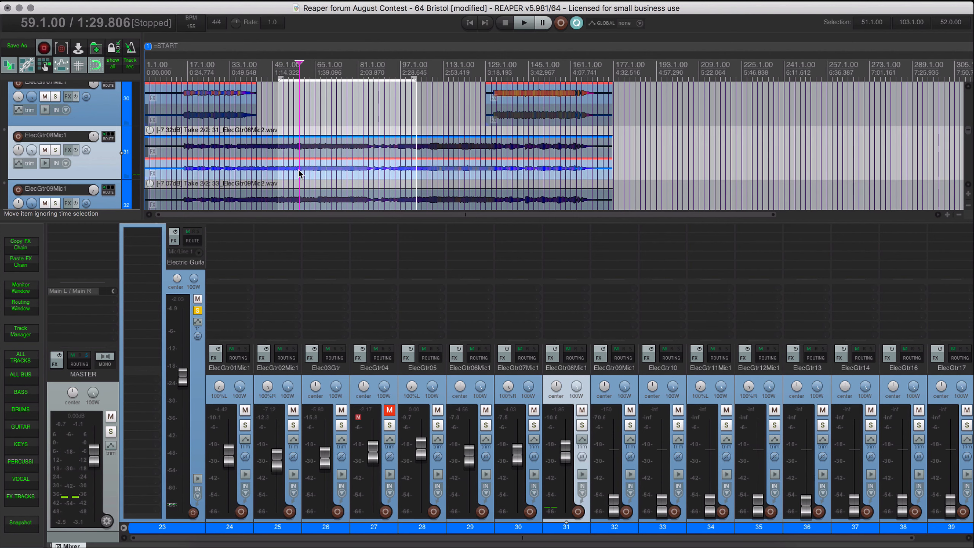
{"action": "double_click", "coordinate": [298, 169]}
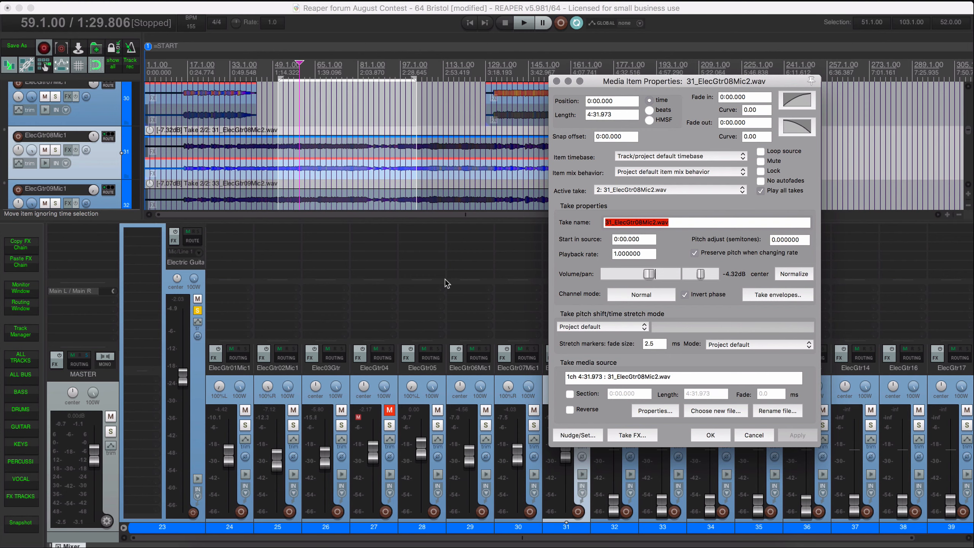
{"action": "double_click", "coordinate": [654, 275]}
{"action": "left_click", "coordinate": [794, 435]}
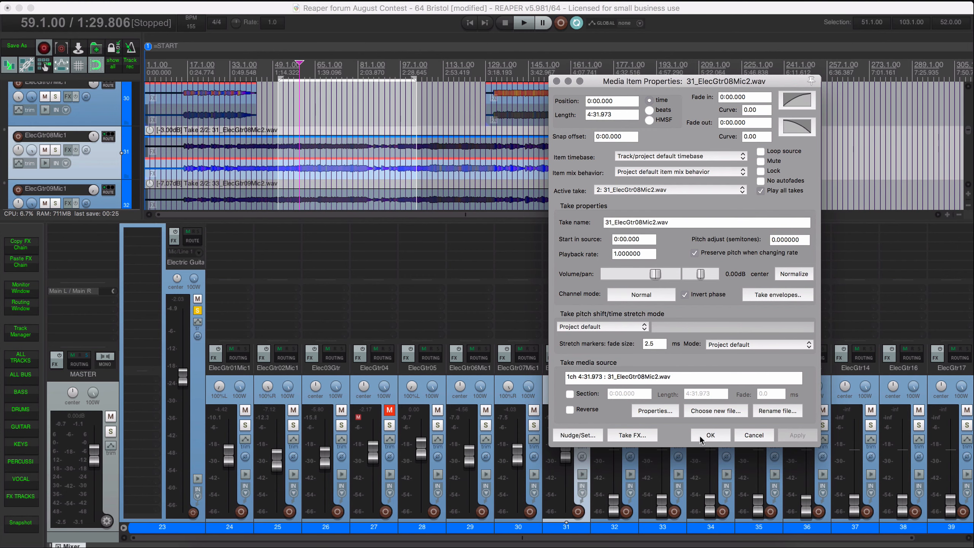
{"action": "left_click", "coordinate": [708, 435]}
{"action": "key", "text": "space"}
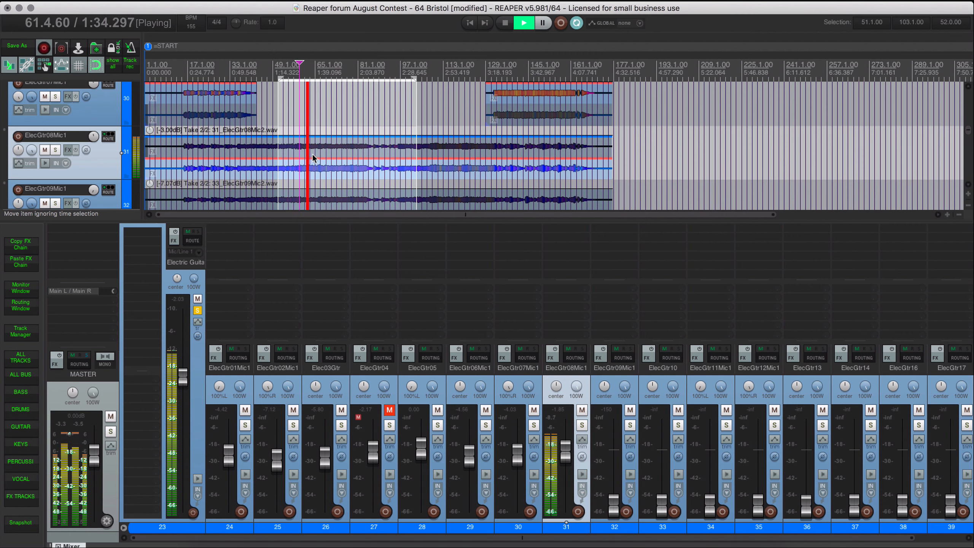
Play the guitars from around bar 29, solo ElecGtr08Mic1, and audition it from around bar 68.
{"action": "key", "text": "space"}
{"action": "left_click", "coordinate": [218, 173]}
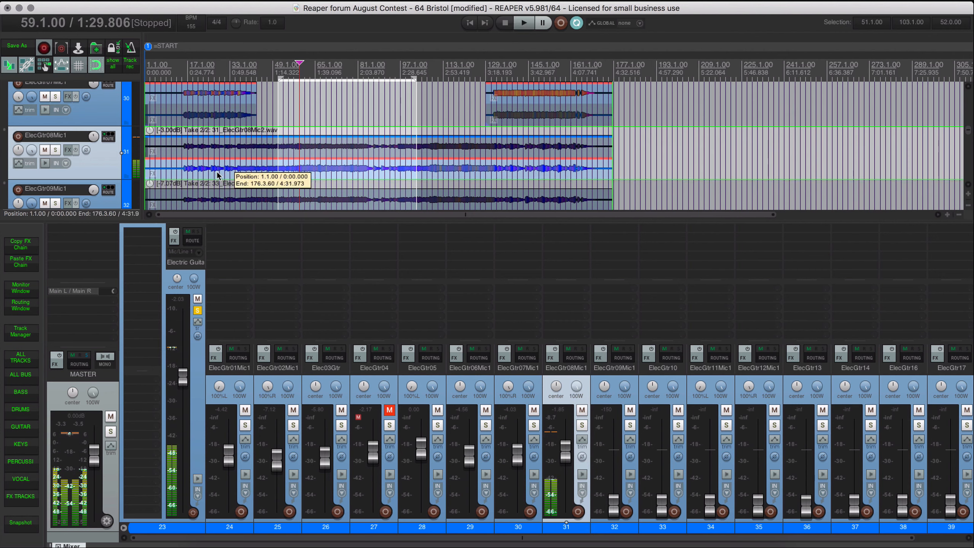
{"action": "key", "text": "space"}
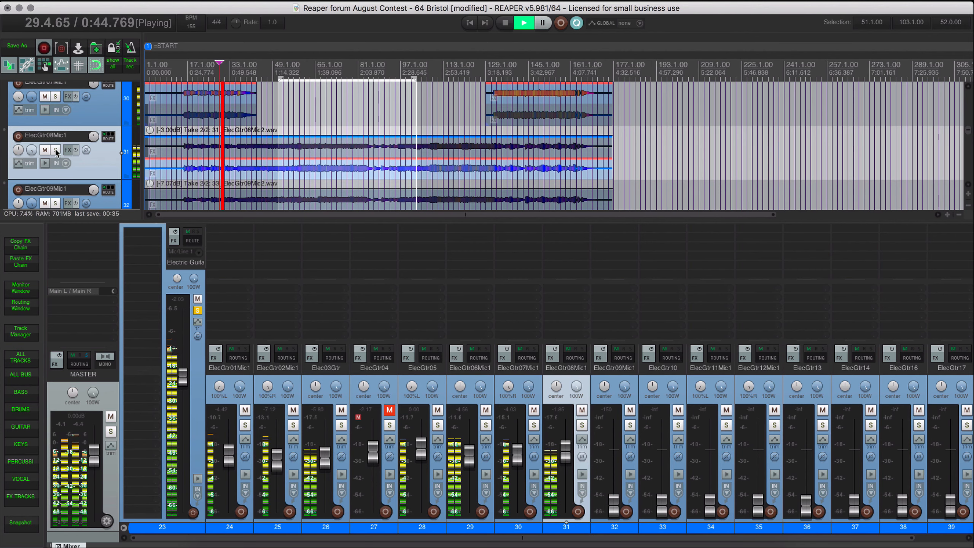
{"action": "left_click", "coordinate": [55, 150]}
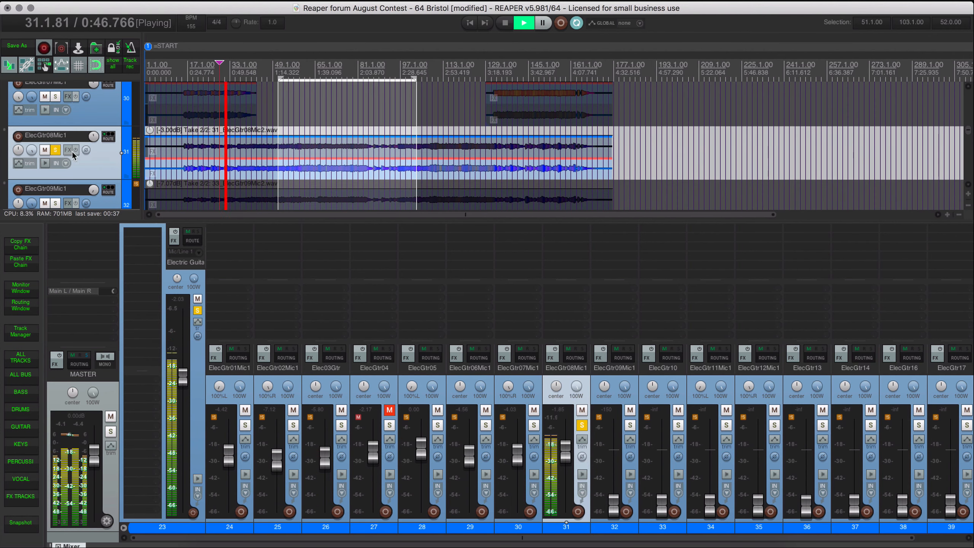
{"action": "key", "text": "space"}
{"action": "left_click", "coordinate": [324, 178]}
{"action": "key", "text": "space"}
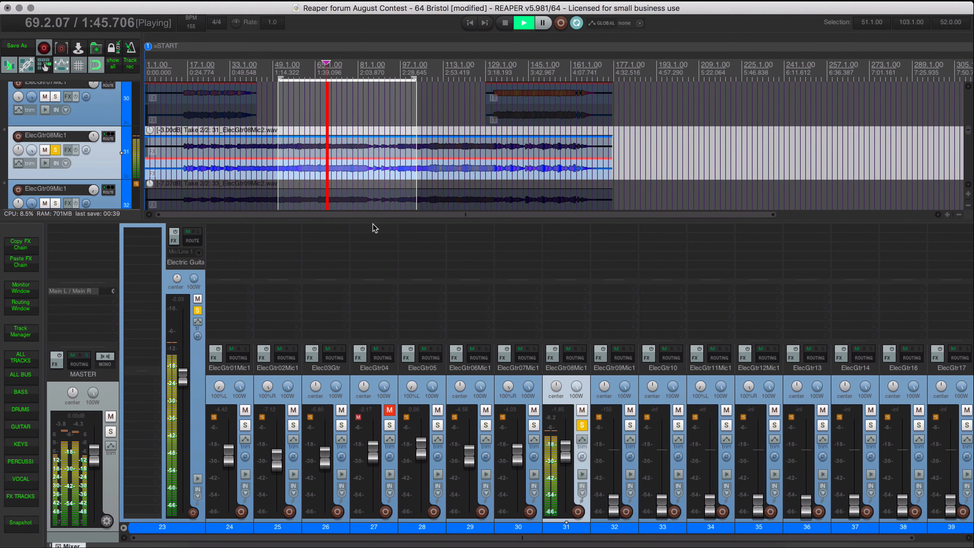
Set the take volume of 31_ElecGtr08Mic2.wav to -4.17 dB in its item properties during playback.
{"action": "double_click", "coordinate": [321, 173]}
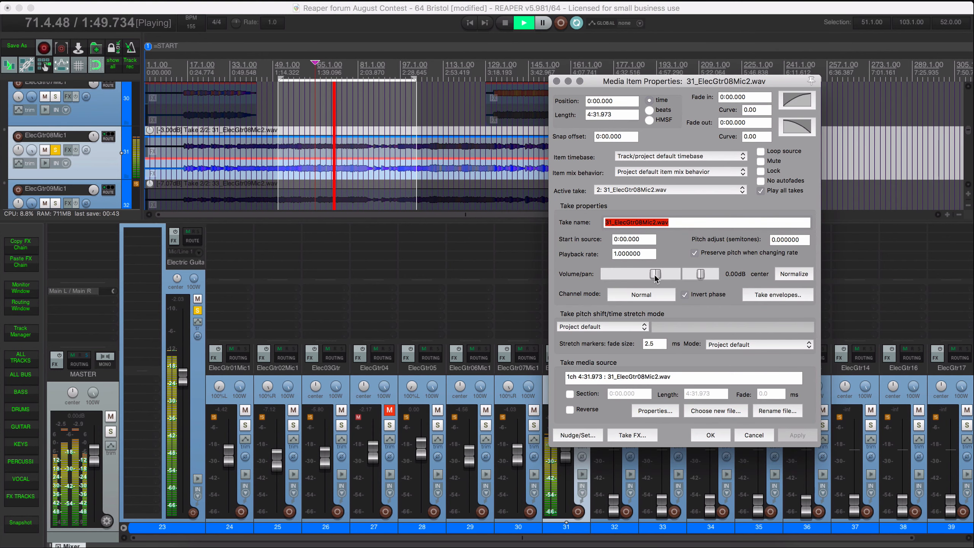
{"action": "left_click_drag", "start_coordinate": [655, 276], "coordinate": [654, 276]}
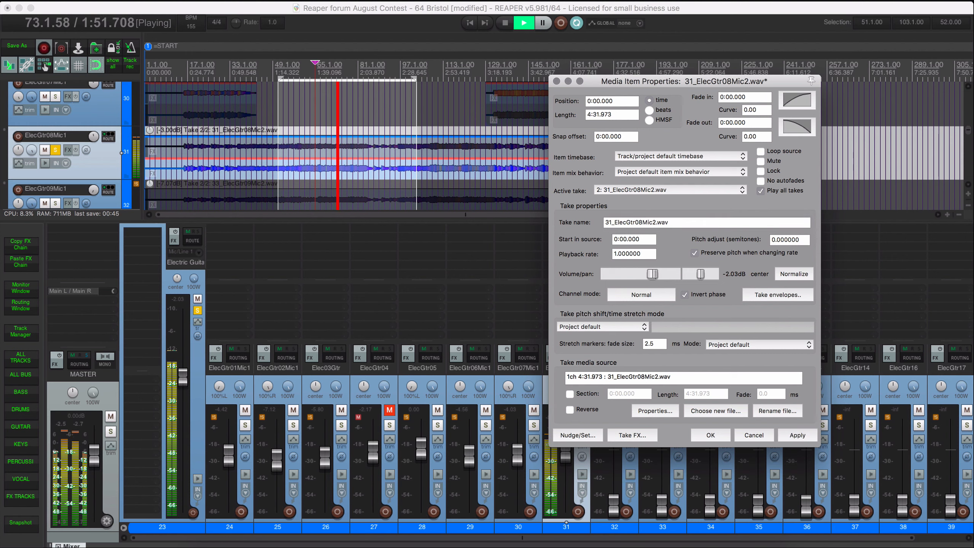
{"action": "left_click_drag", "start_coordinate": [642, 277], "coordinate": [651, 277]}
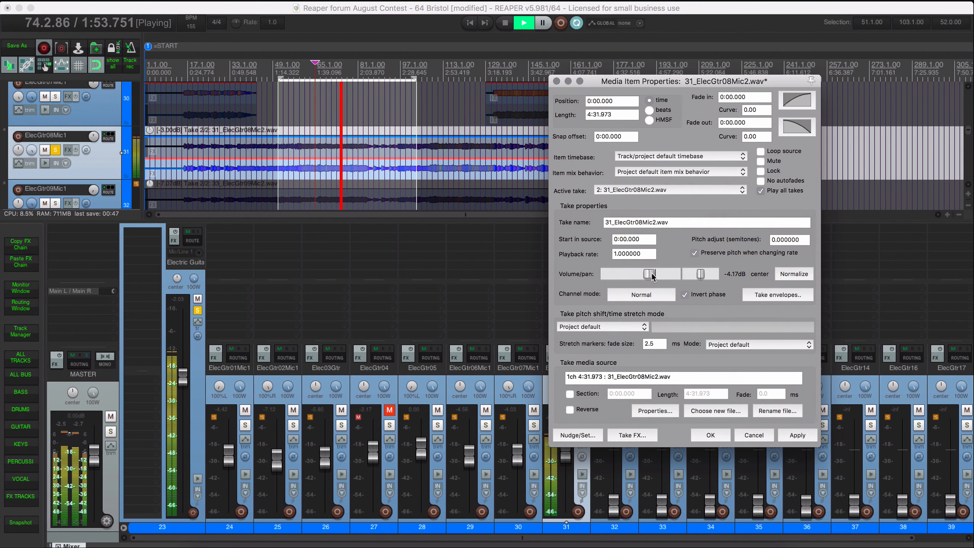
{"action": "left_click", "coordinate": [798, 436]}
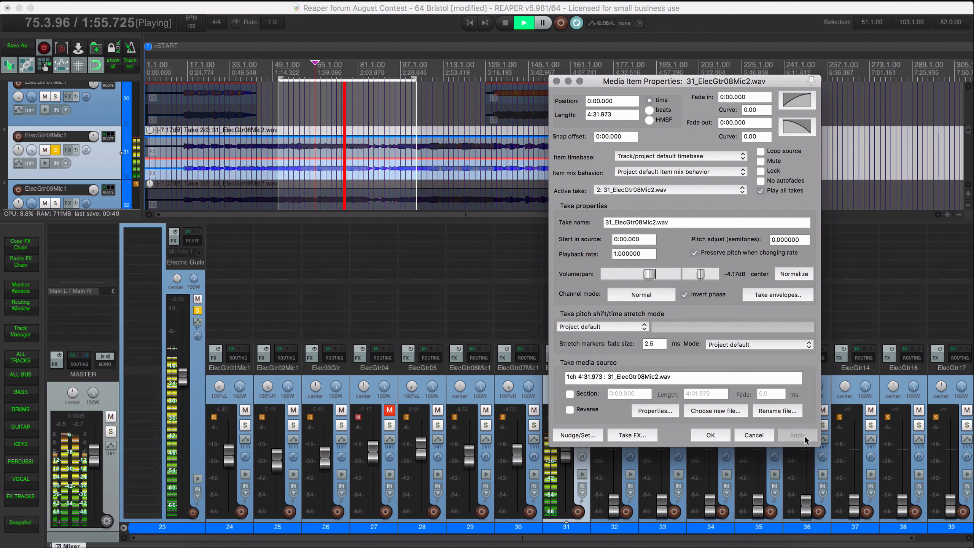
Compare the ElecGtr08Mic2 take without and with inverted phase, leave the inversion enabled, and close its properties.
{"action": "left_click", "coordinate": [684, 295]}
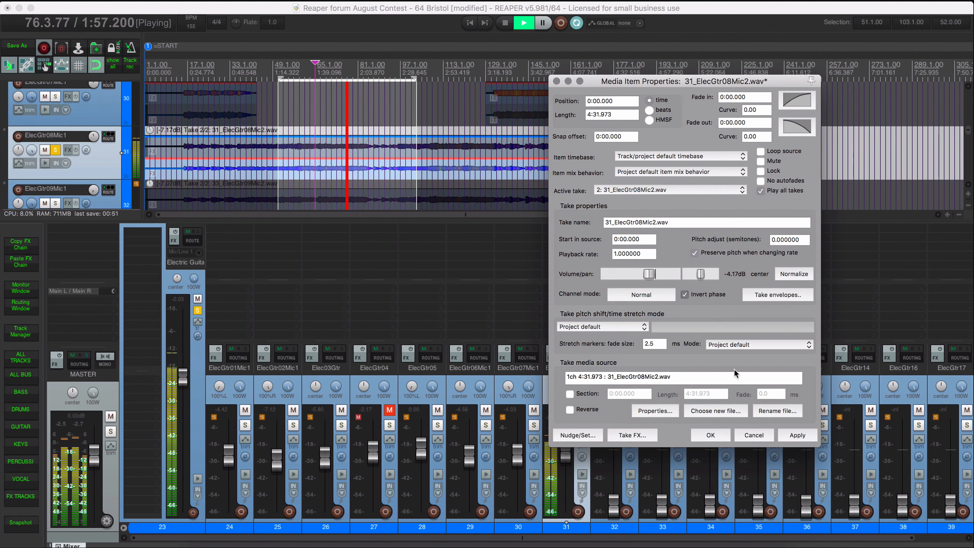
{"action": "left_click", "coordinate": [796, 435]}
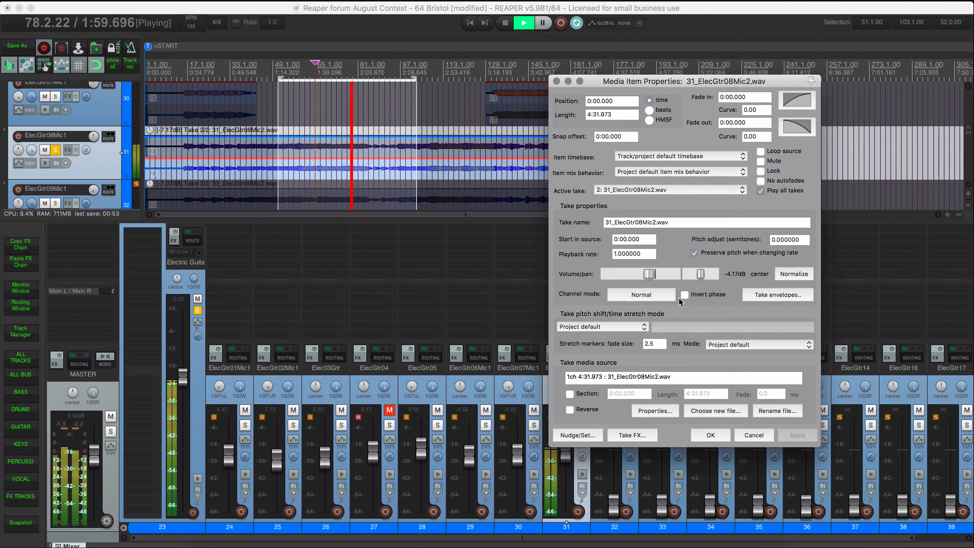
{"action": "left_click", "coordinate": [684, 295]}
{"action": "left_click", "coordinate": [791, 435]}
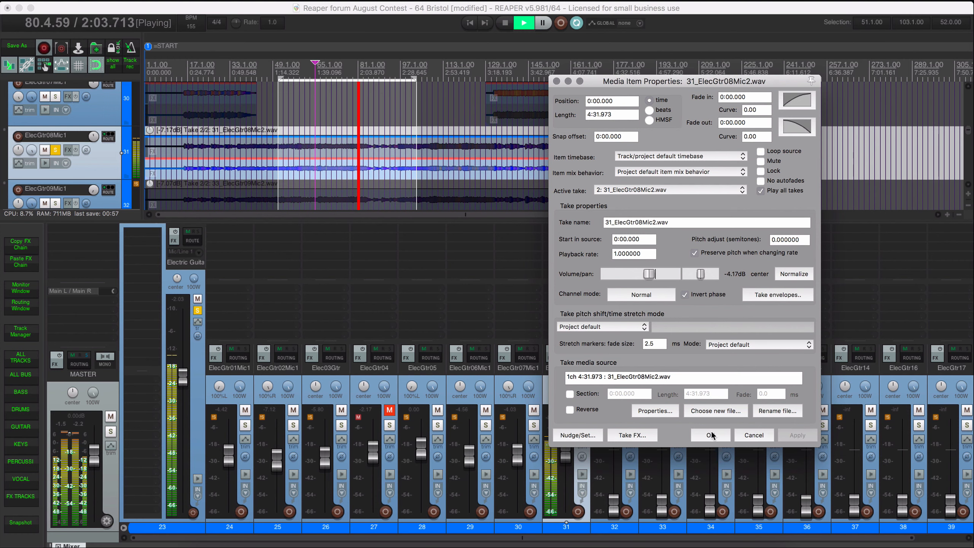
{"action": "left_click", "coordinate": [711, 435]}
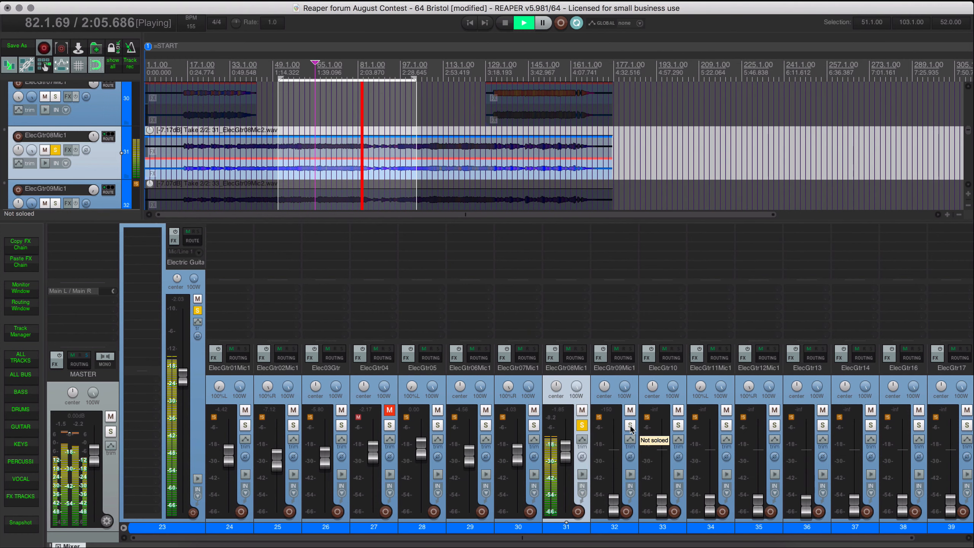
Bring up ElecGtr09Mic1 and ElecGtr10, compare solos with ElecGtr08Mic1, and pan ElecGtr08Mic1 100% left and ElecGtr09Mic1 100% right with solos cleared.
{"action": "left_click", "coordinate": [630, 425]}
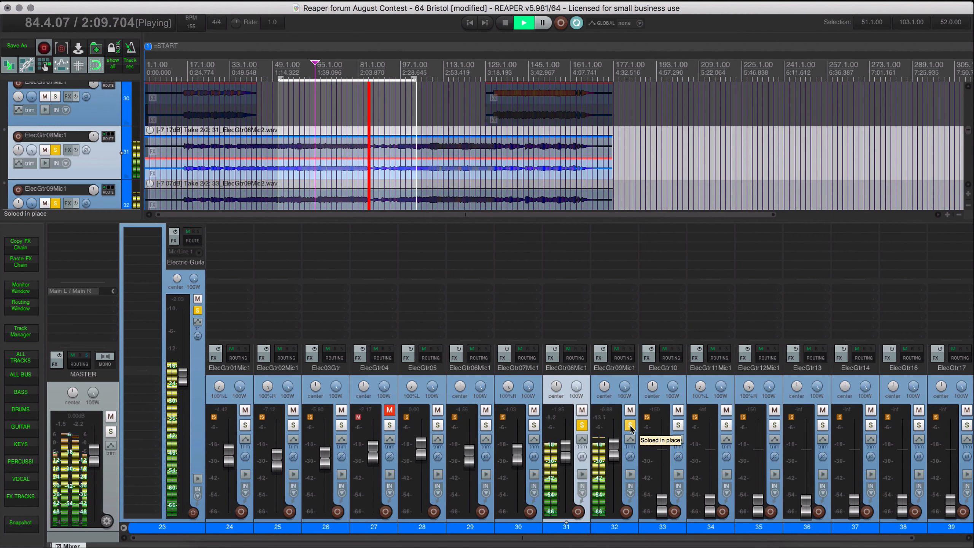
{"action": "left_click", "coordinate": [678, 424]}
{"action": "left_click", "coordinate": [678, 424]}
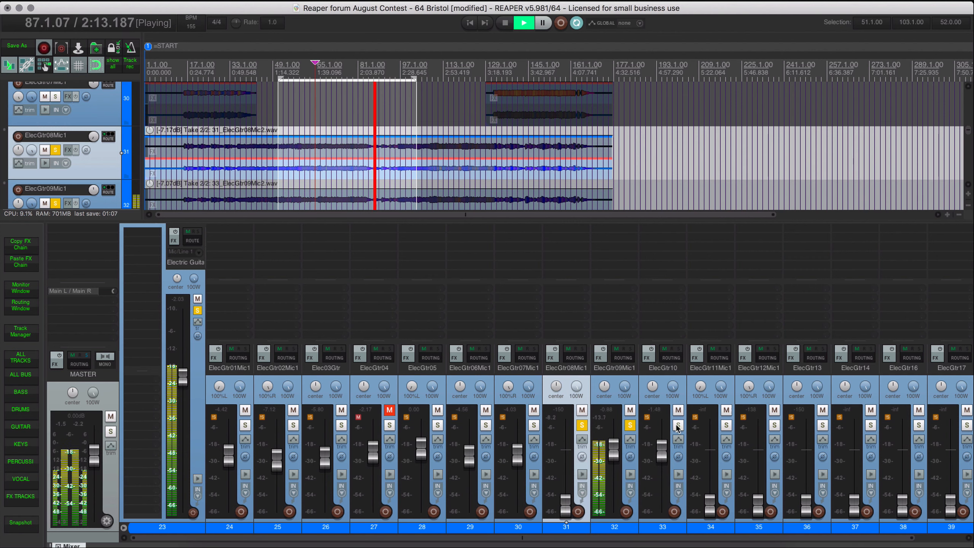
{"action": "left_click", "coordinate": [631, 425]}
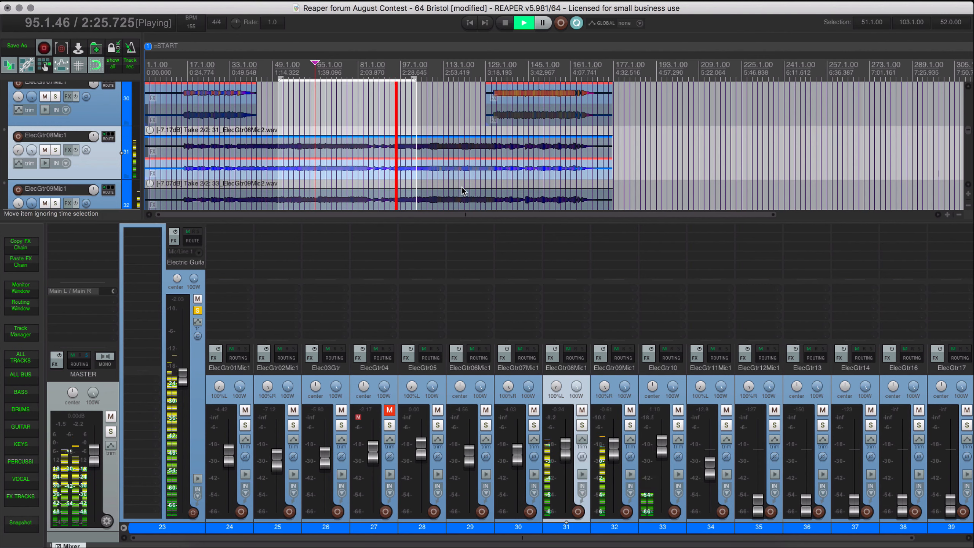
Replay from bar 51 and raise ElecGtr11Mic1 to about -5.85 dB, bringing up ElecGtr12Mic1 to a similar level.
{"action": "scroll", "coordinate": [442, 180], "scroll_direction": "down", "scroll_amount": 2}
{"action": "scroll", "coordinate": [442, 178], "scroll_direction": "down", "scroll_amount": 1}
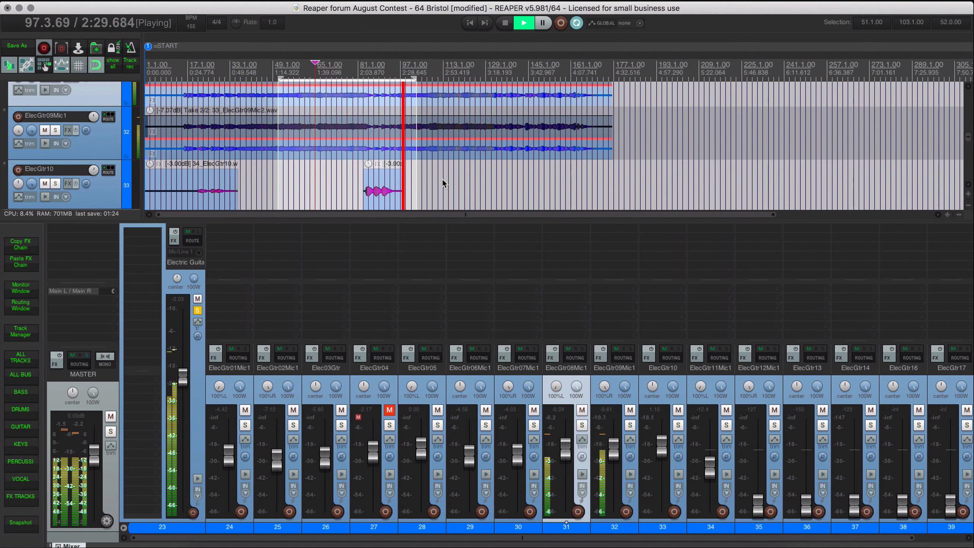
{"action": "left_click", "coordinate": [281, 141]}
{"action": "scroll", "coordinate": [295, 128], "scroll_direction": "up", "scroll_amount": 2}
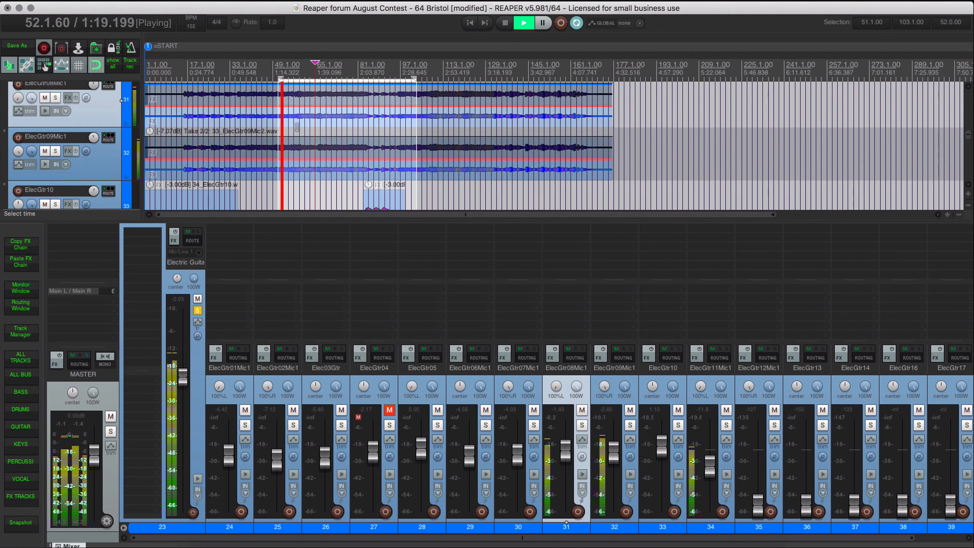
{"action": "scroll", "coordinate": [334, 127], "scroll_direction": "down", "scroll_amount": 1}
{"action": "scroll", "coordinate": [334, 130], "scroll_direction": "down", "scroll_amount": 2}
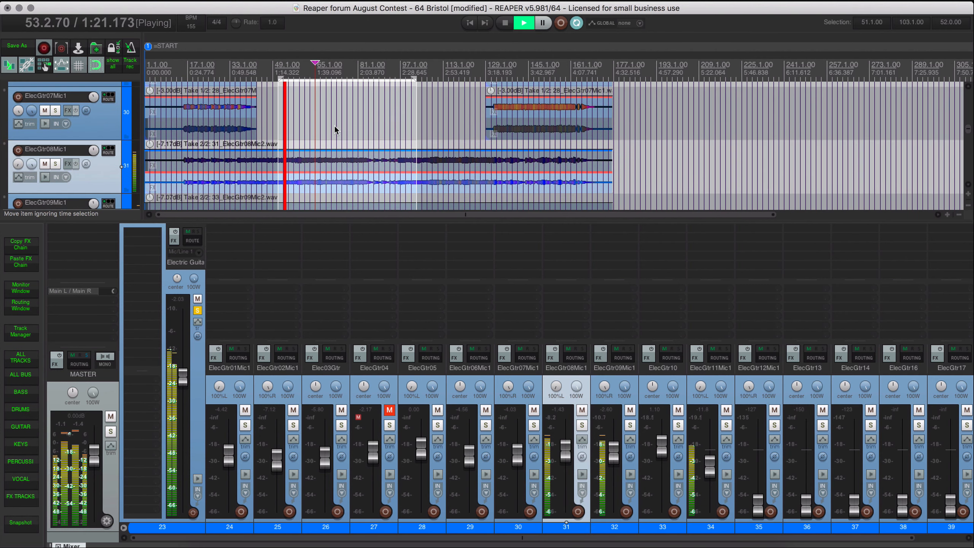
{"action": "scroll", "coordinate": [335, 129], "scroll_direction": "down", "scroll_amount": 4}
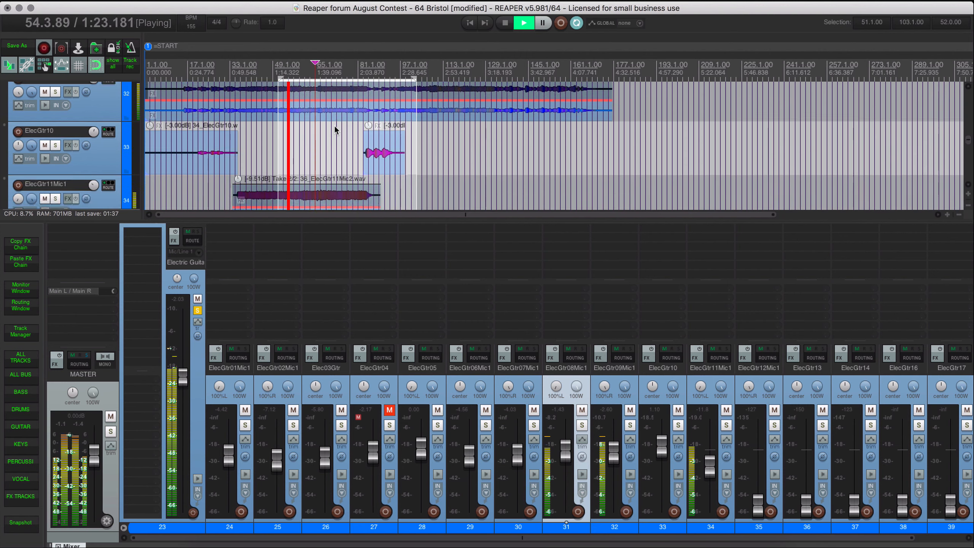
{"action": "left_click", "coordinate": [117, 175]}
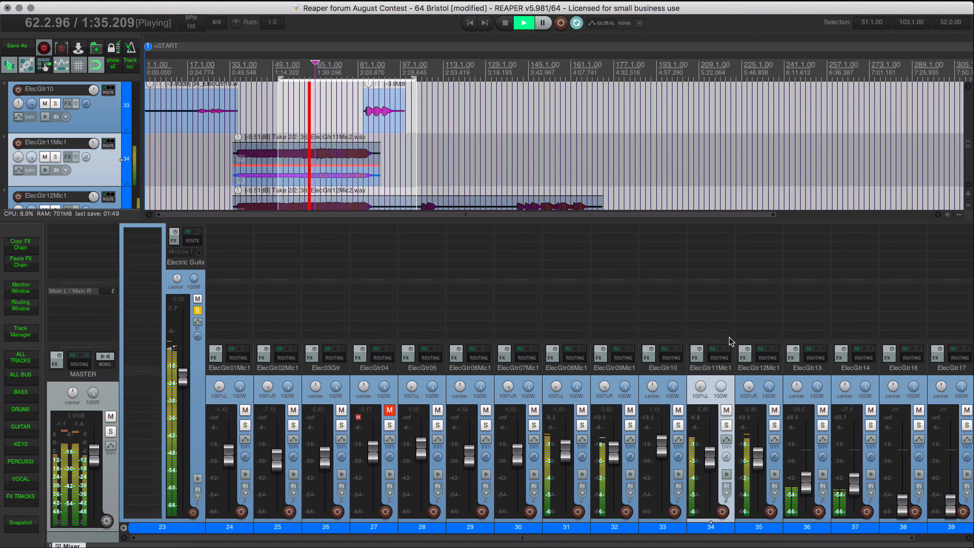
Bring up ElecGtr13 and ElecGtr14, solo them together, and pan them about 50% left and 50% right.
{"action": "scroll", "coordinate": [547, 194], "scroll_direction": "down", "scroll_amount": 4}
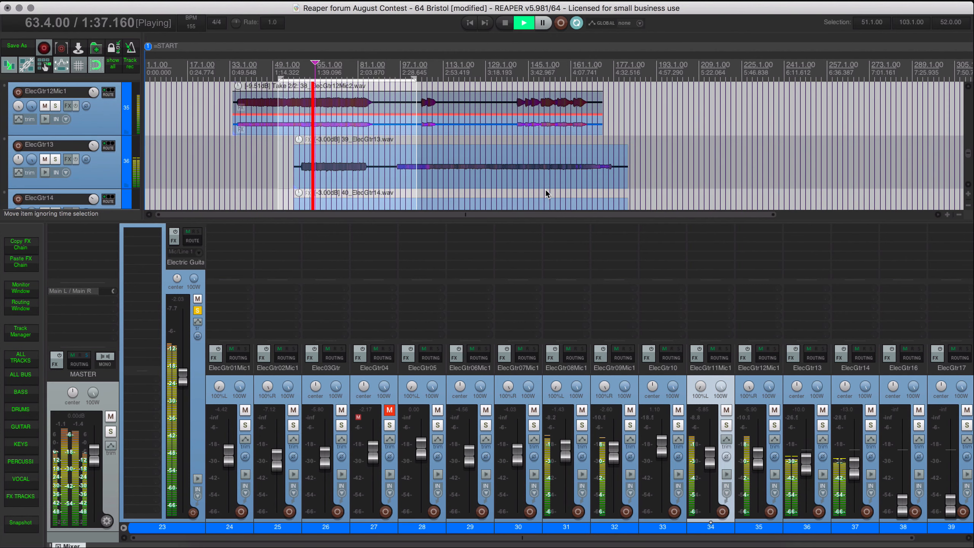
{"action": "scroll", "coordinate": [547, 193], "scroll_direction": "down", "scroll_amount": 2}
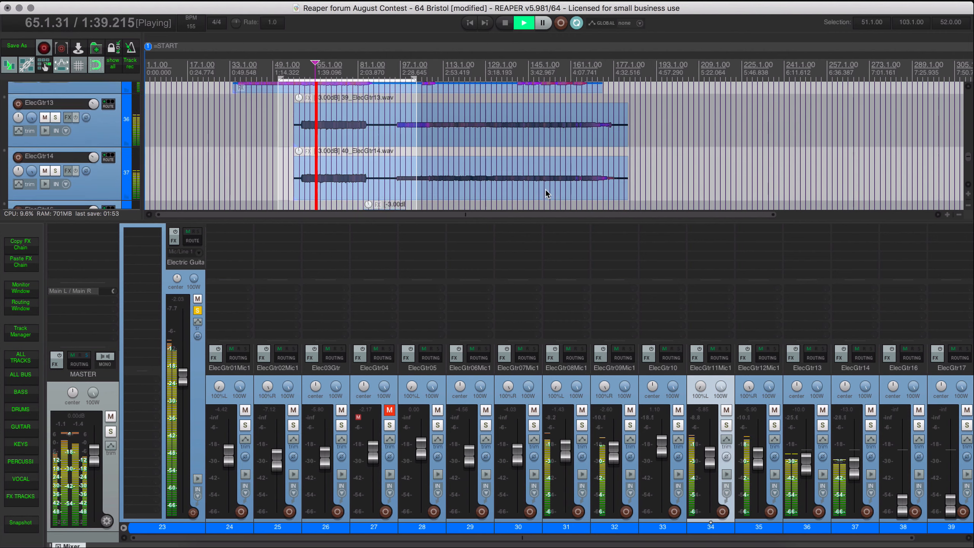
{"action": "scroll", "coordinate": [547, 193], "scroll_direction": "down", "scroll_amount": 1}
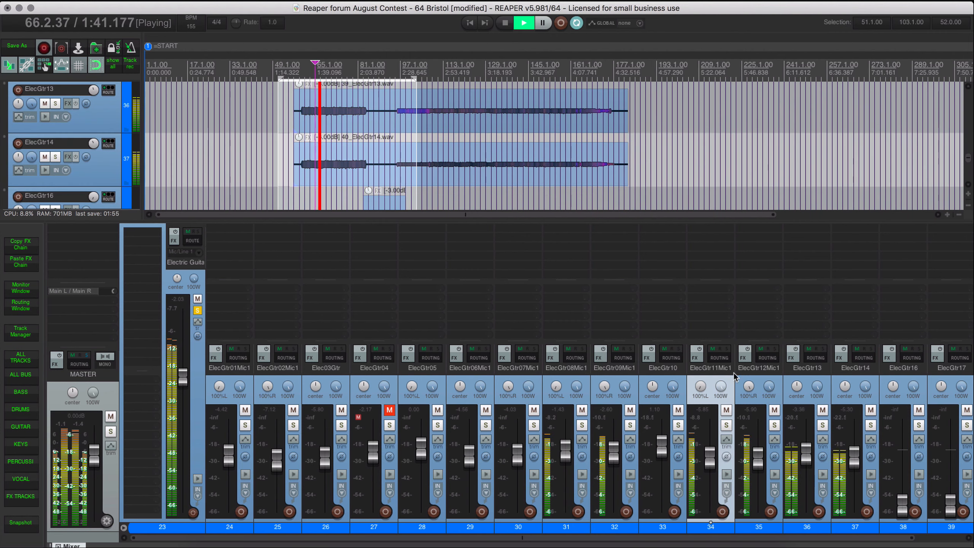
{"action": "left_click", "coordinate": [822, 424]}
{"action": "left_click", "coordinate": [870, 425]}
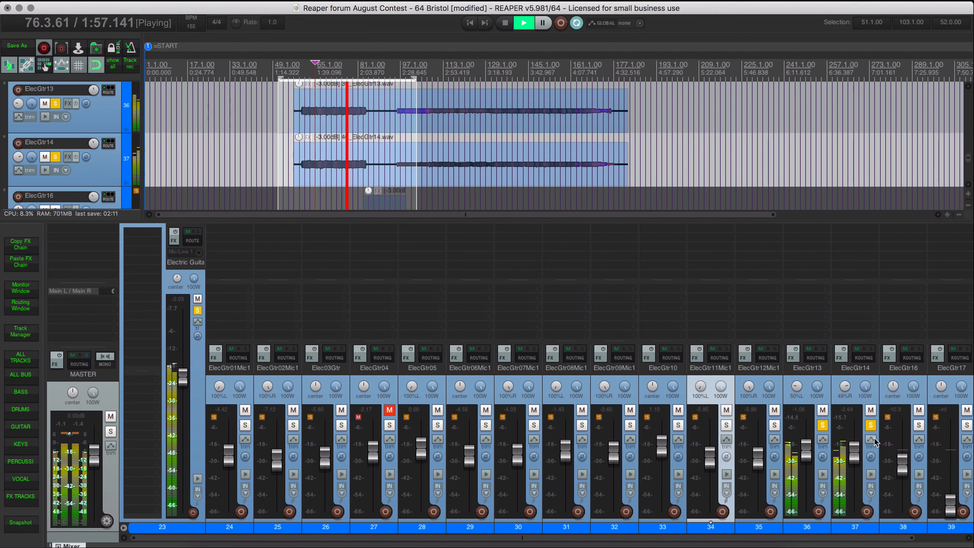
Clear the solos on ElecGtr13 and ElecGtr14, and pan ElecGtr16 100% left and ElecGtr17 100% right.
{"action": "left_click", "coordinate": [870, 424]}
{"action": "left_click", "coordinate": [822, 424]}
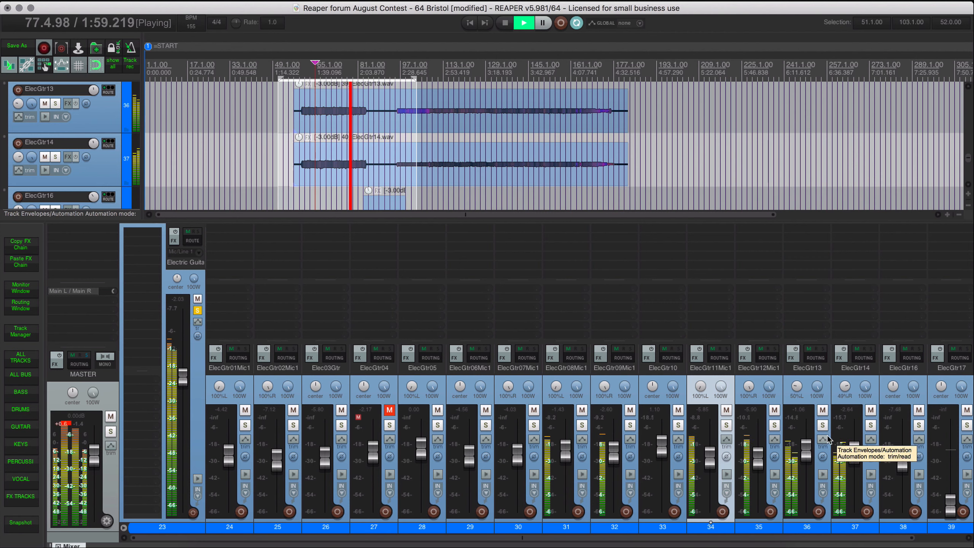
{"action": "scroll", "coordinate": [610, 169], "scroll_direction": "down", "scroll_amount": 8}
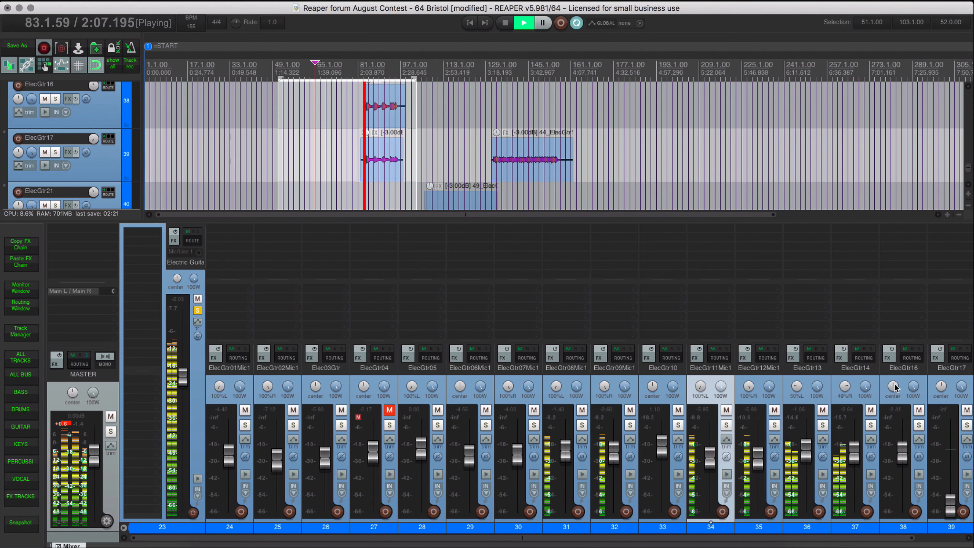
{"action": "left_click_drag", "start_coordinate": [894, 387], "coordinate": [894, 418]}
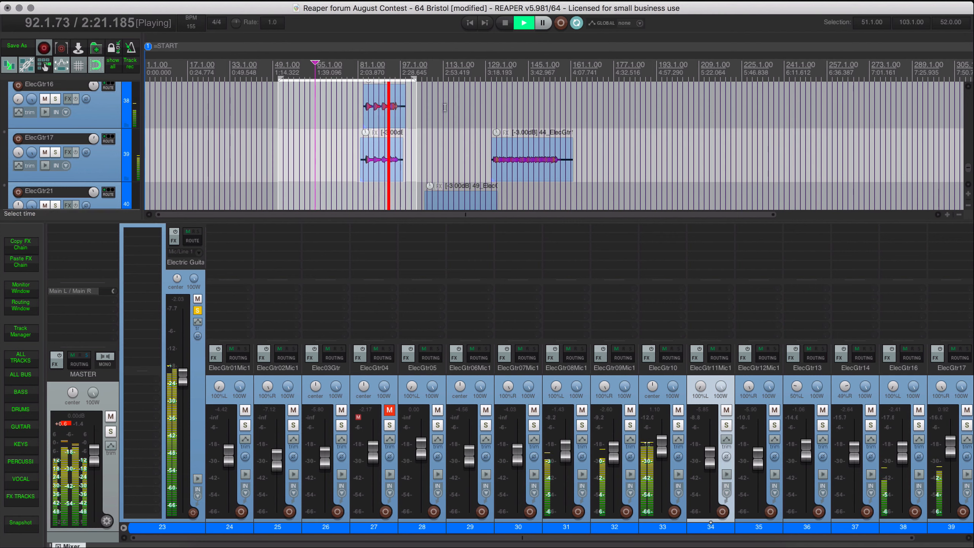
Set the loop selection from bar 113 to bar 129 over the ElecGtr21 item during playback.
{"action": "scroll", "coordinate": [443, 108], "scroll_direction": "up", "scroll_amount": 4}
{"action": "scroll", "coordinate": [443, 107], "scroll_direction": "down", "scroll_amount": 3}
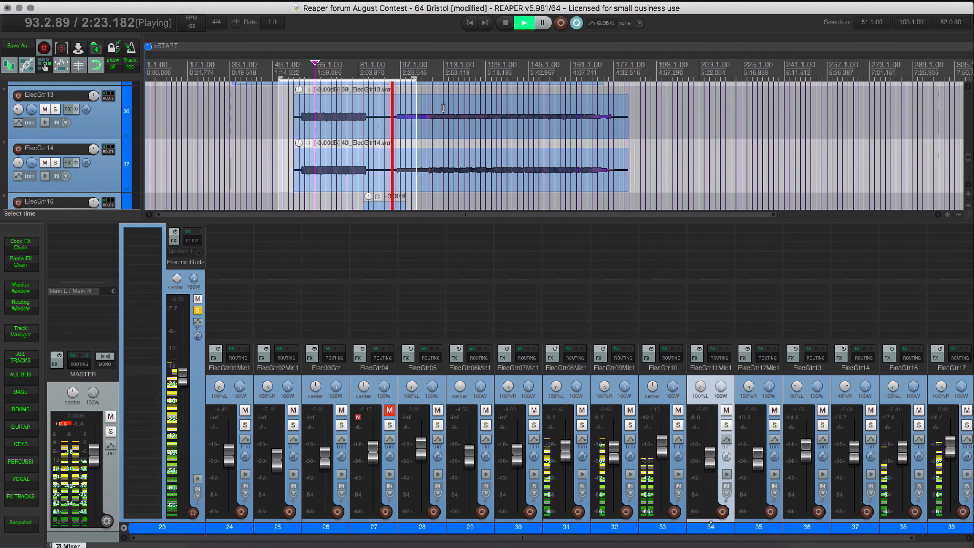
{"action": "scroll", "coordinate": [443, 108], "scroll_direction": "down", "scroll_amount": 3}
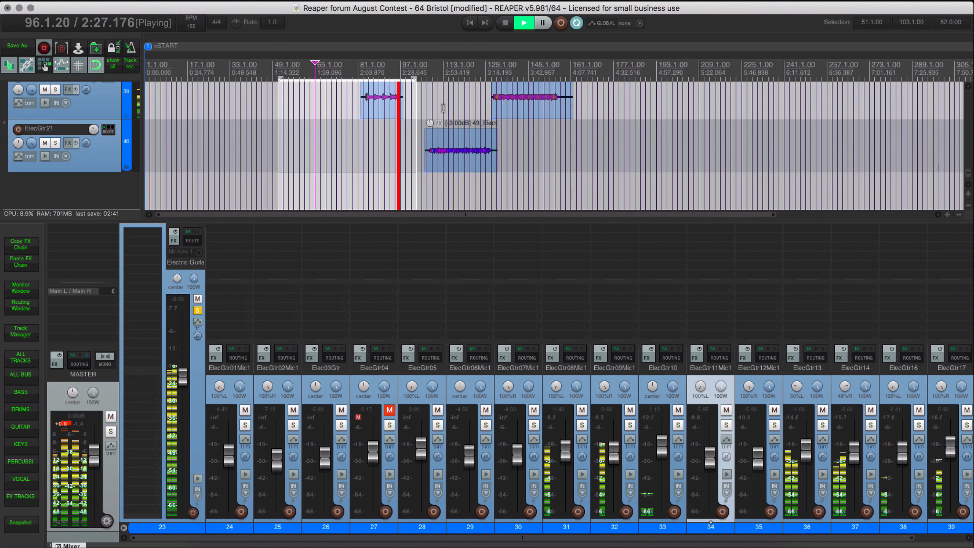
{"action": "scroll", "coordinate": [443, 108], "scroll_direction": "up", "scroll_amount": 4}
{"action": "scroll", "coordinate": [443, 109], "scroll_direction": "down", "scroll_amount": 4}
{"action": "left_click_drag", "start_coordinate": [444, 110], "coordinate": [483, 117]}
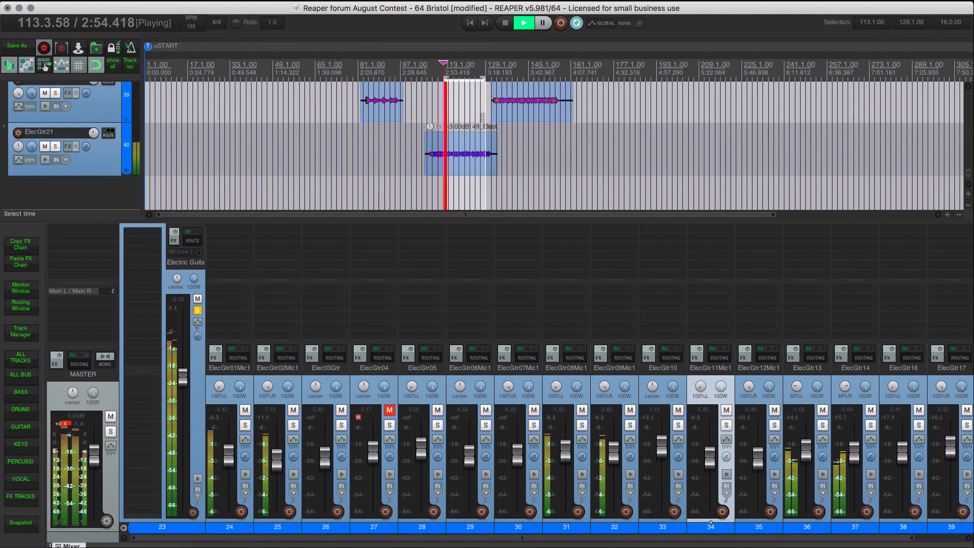
Select ElecGtr21, raise its level to about 3.71 dB, audition it briefly in solo, and stop playback.
{"action": "left_click", "coordinate": [104, 154]}
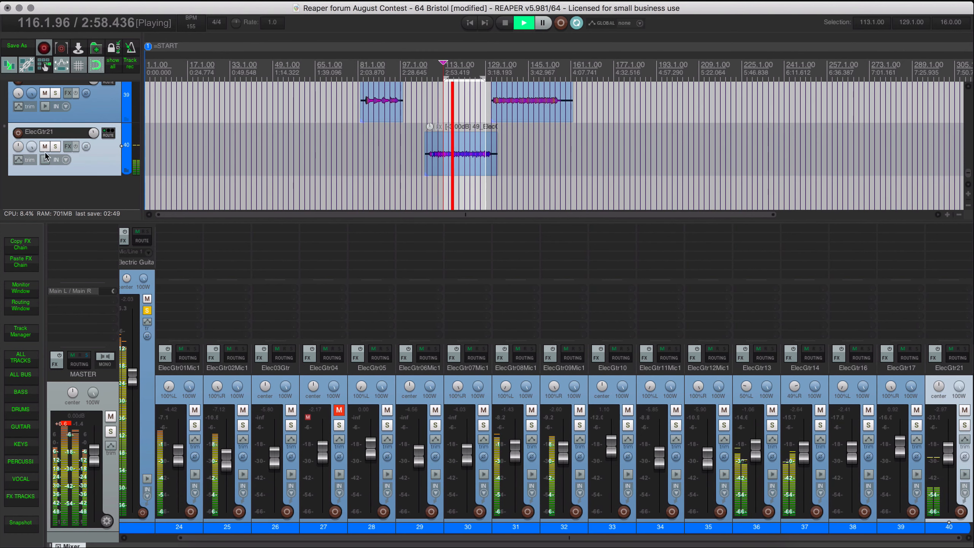
{"action": "left_click", "coordinate": [55, 147]}
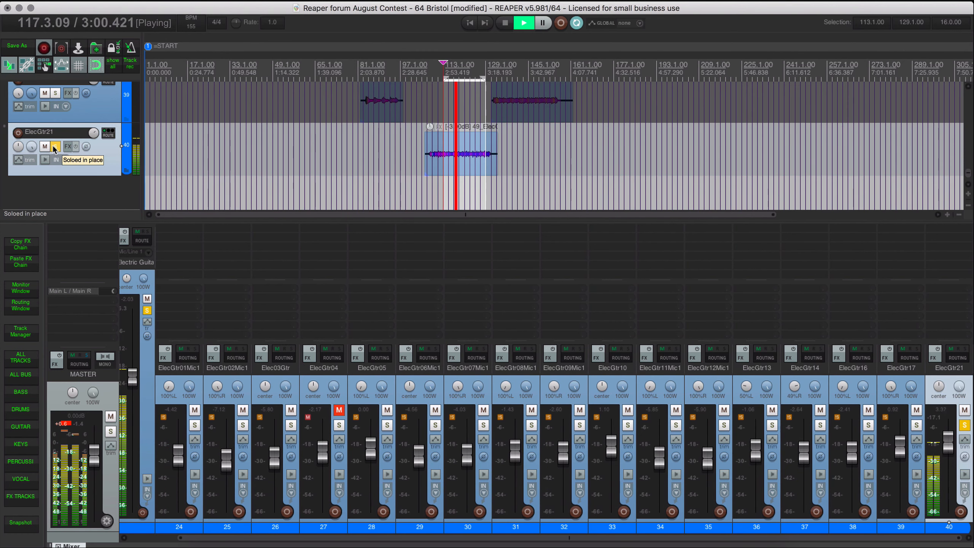
{"action": "left_click", "coordinate": [55, 147]}
{"action": "key", "text": "space"}
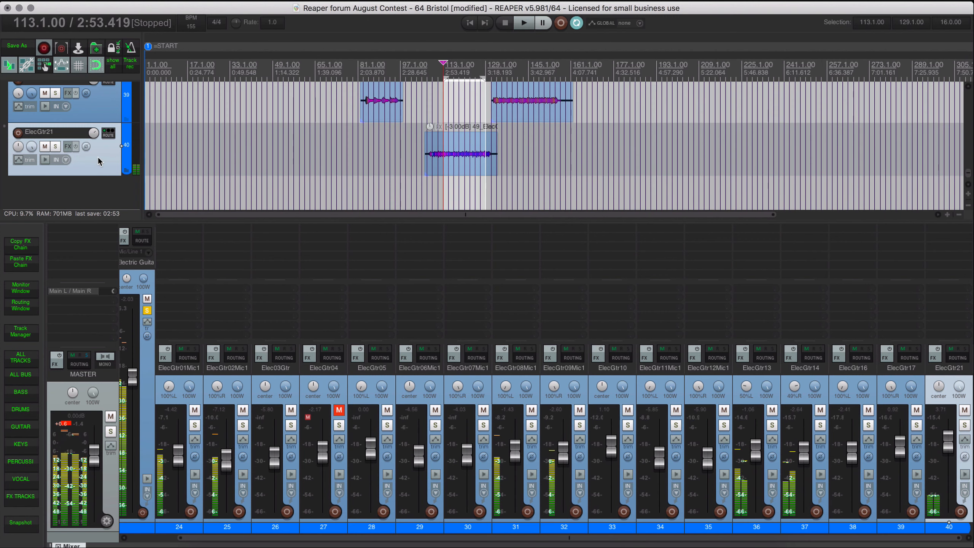
Hide the mixer, replay the loop comparing ElecGtr21 soloed, muted and in the mix, and stop with it soloed.
{"action": "scroll", "coordinate": [483, 153], "scroll_direction": "up", "scroll_amount": 6}
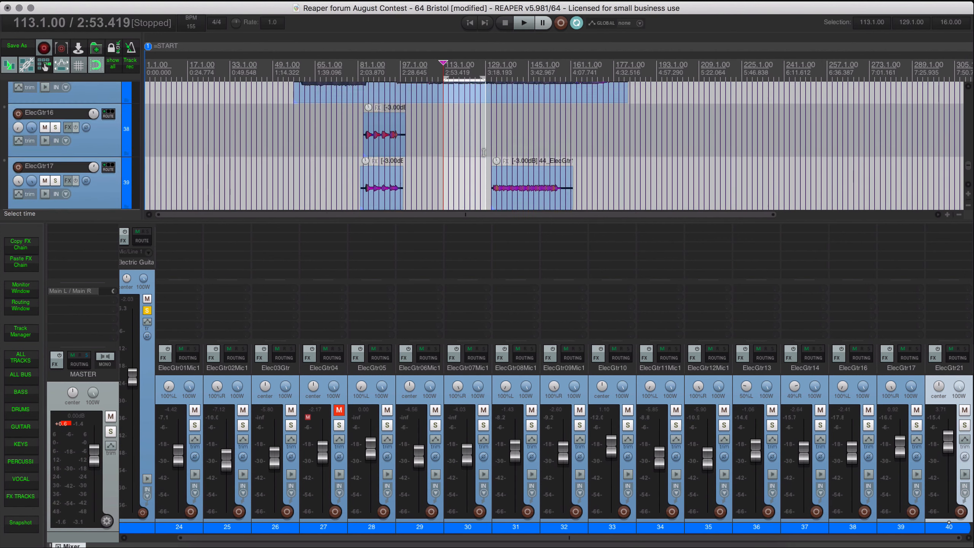
{"action": "scroll", "coordinate": [483, 153], "scroll_direction": "down", "scroll_amount": 3}
{"action": "key", "text": "space"}
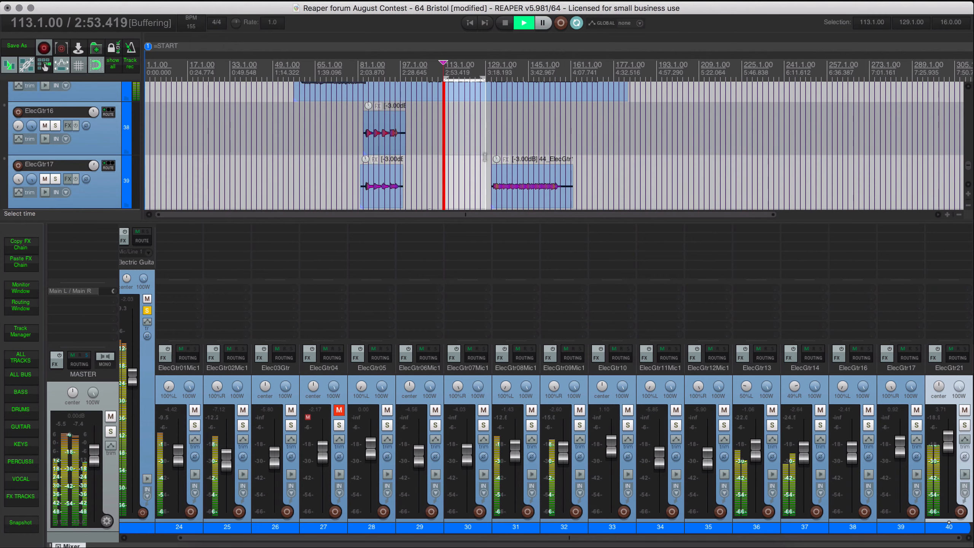
{"action": "key", "text": "super+m"}
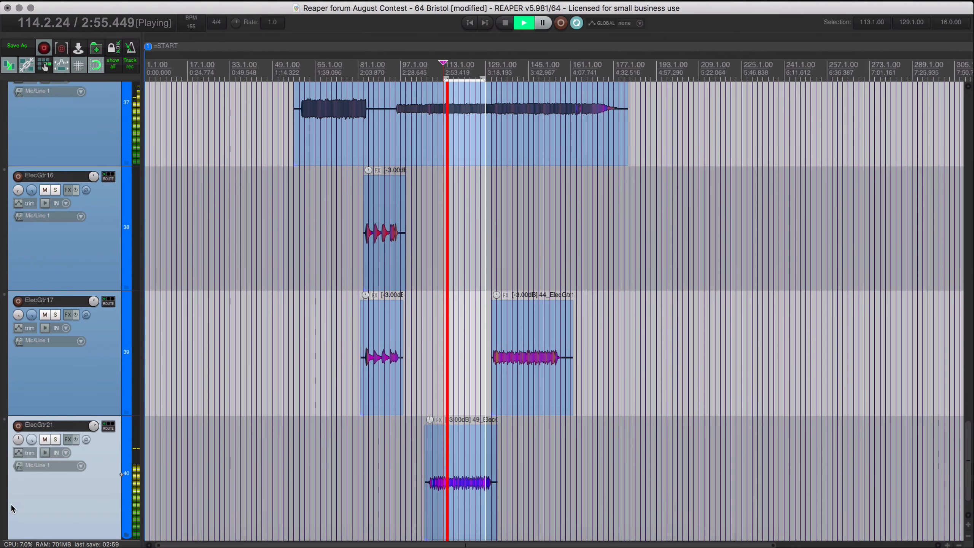
{"action": "left_click", "coordinate": [55, 440]}
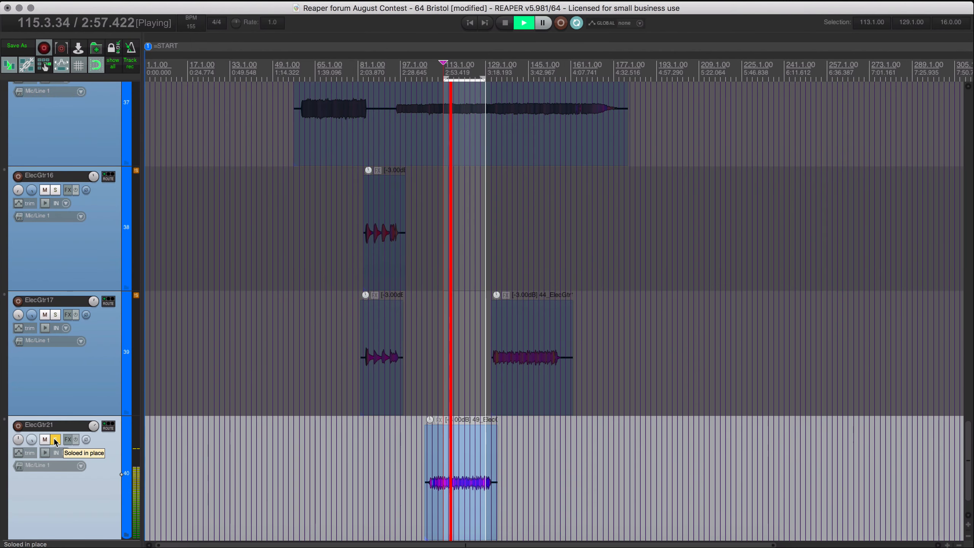
{"action": "left_click", "coordinate": [55, 443]}
{"action": "left_click", "coordinate": [44, 440]}
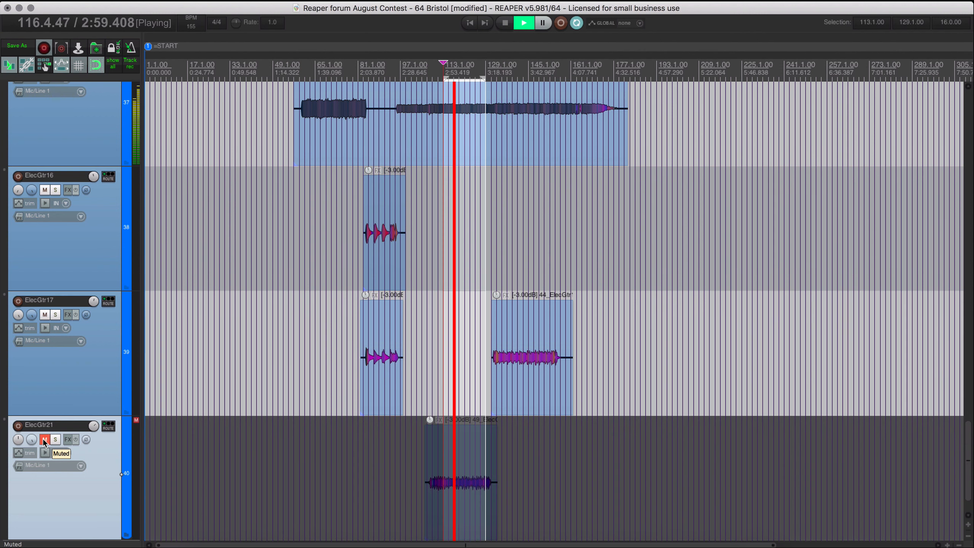
{"action": "left_click", "coordinate": [45, 439]}
{"action": "left_click", "coordinate": [55, 440]}
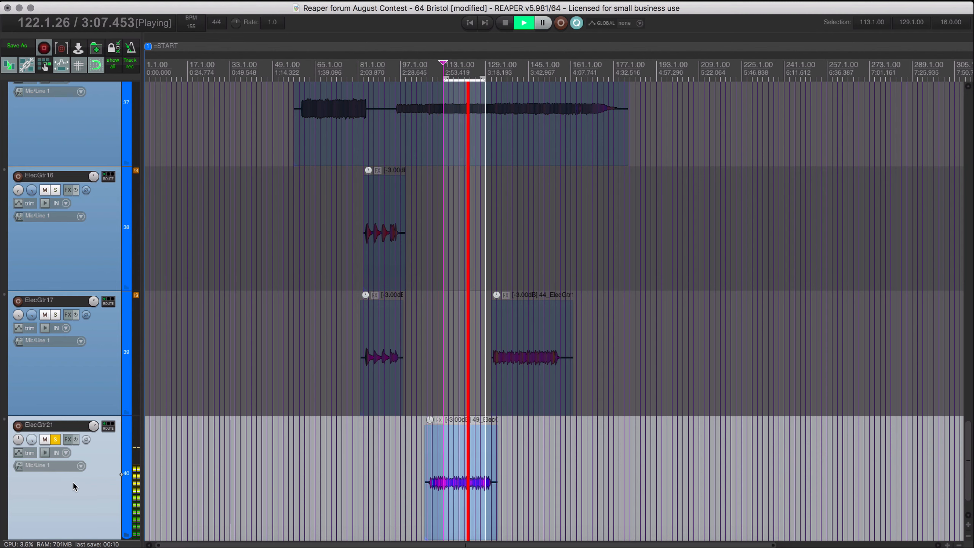
{"action": "key", "text": "space"}
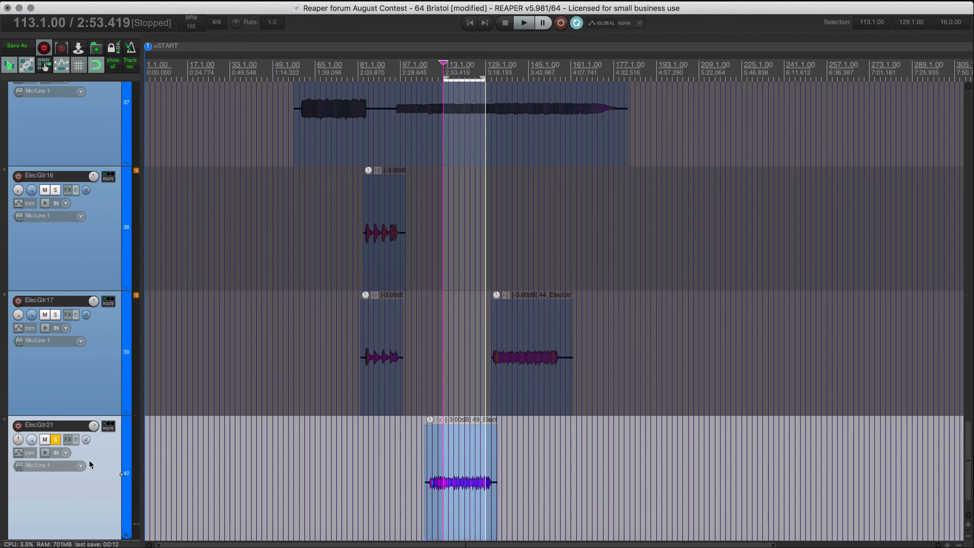
Add AIR Distortion to ElecGtr21 and load its 05 Damped Distortion preset.
{"action": "right_click", "coordinate": [66, 440]}
{"action": "mouse_move", "coordinate": [78, 444]}
{"action": "mouse_move", "coordinate": [161, 254]}
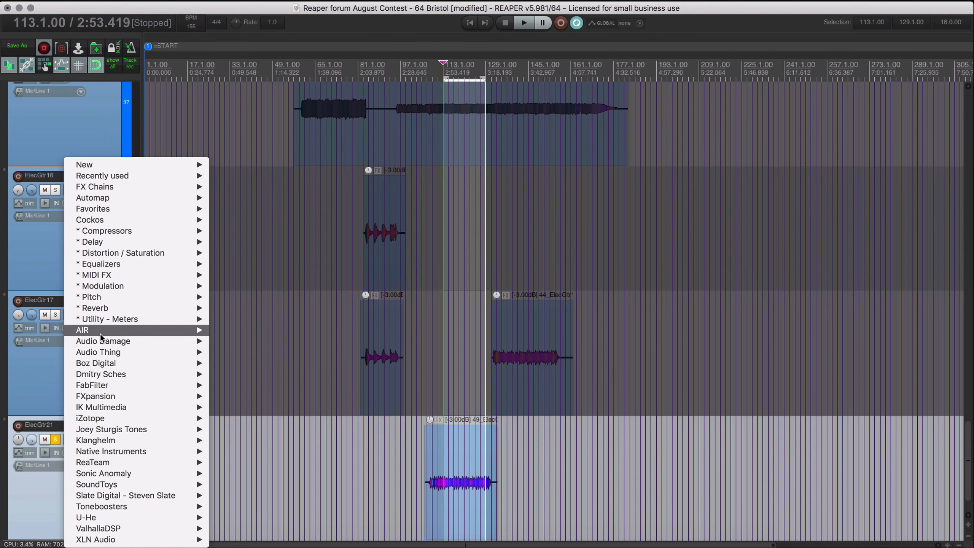
{"action": "mouse_move", "coordinate": [103, 330]}
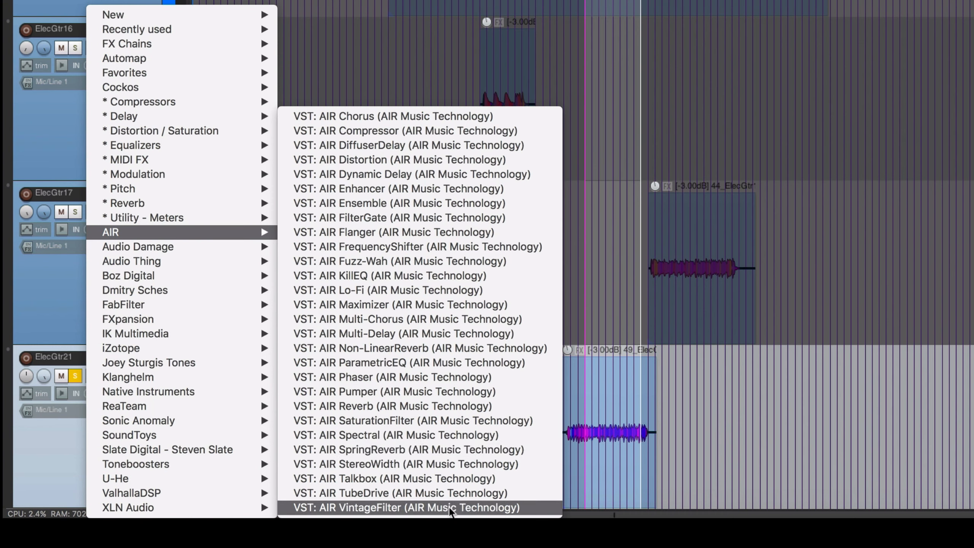
{"action": "left_click", "coordinate": [456, 153]}
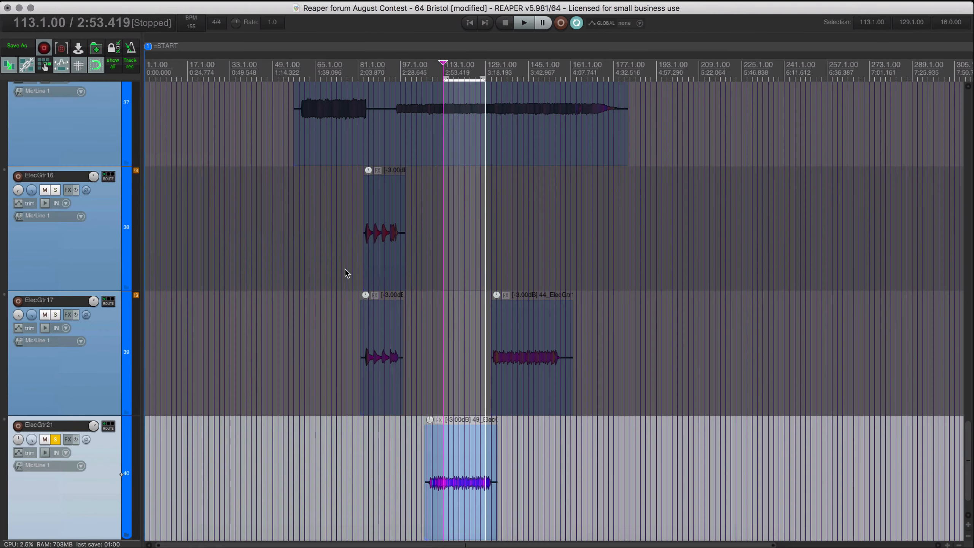
{"action": "left_click", "coordinate": [293, 507]}
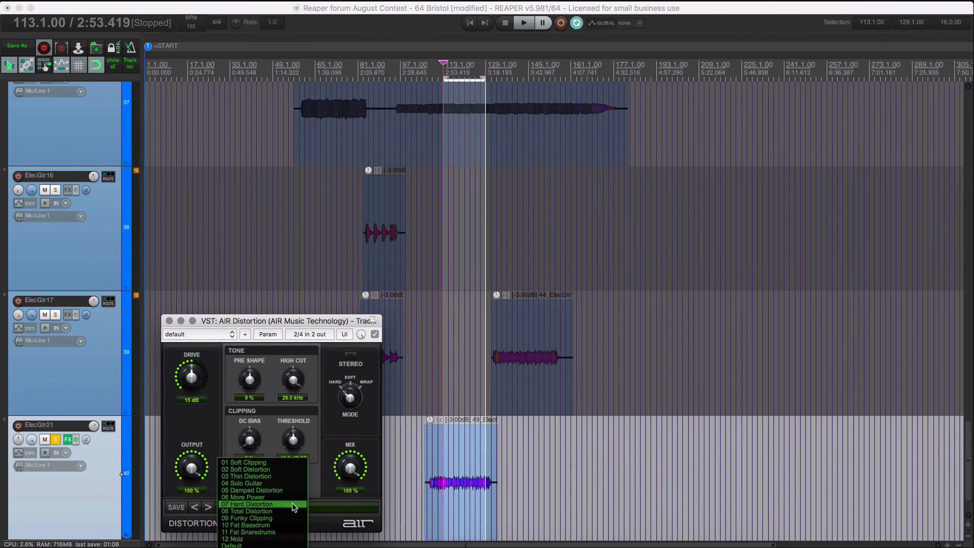
{"action": "left_click", "coordinate": [291, 492]}
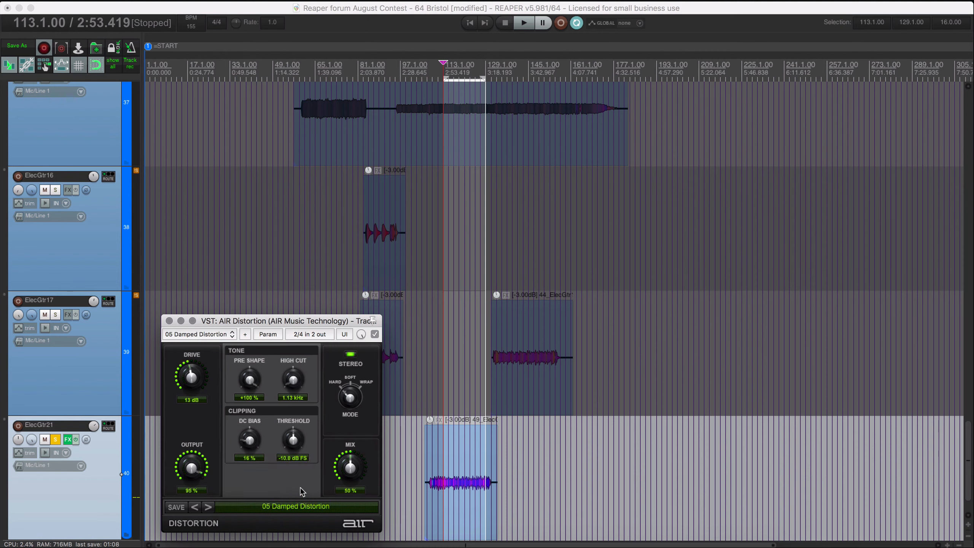
Compare the distortion with bypass during playback and set mix 73%, drive 14 dB, pre shape +82% and high cut 2.05 kHz.
{"action": "key", "text": "space"}
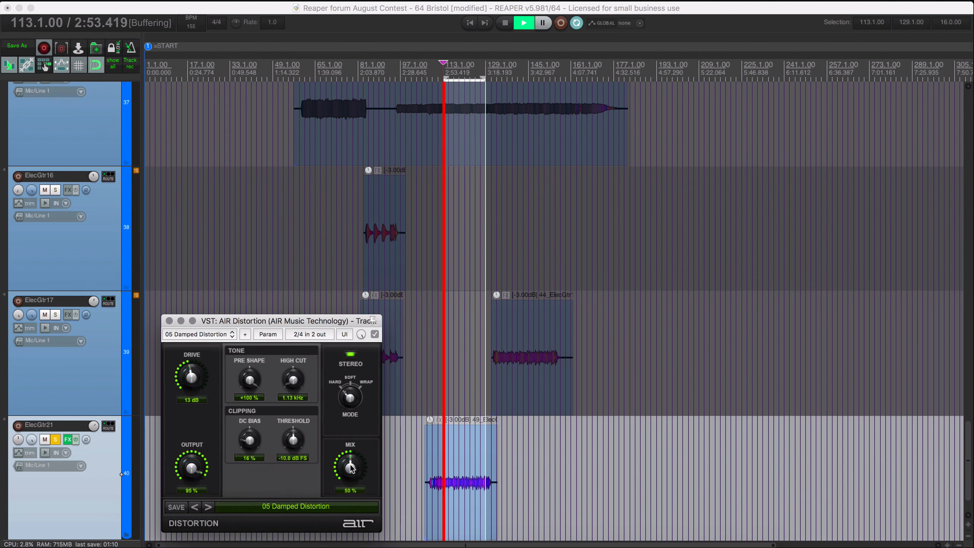
{"action": "left_click_drag", "start_coordinate": [322, 325], "coordinate": [318, 238]}
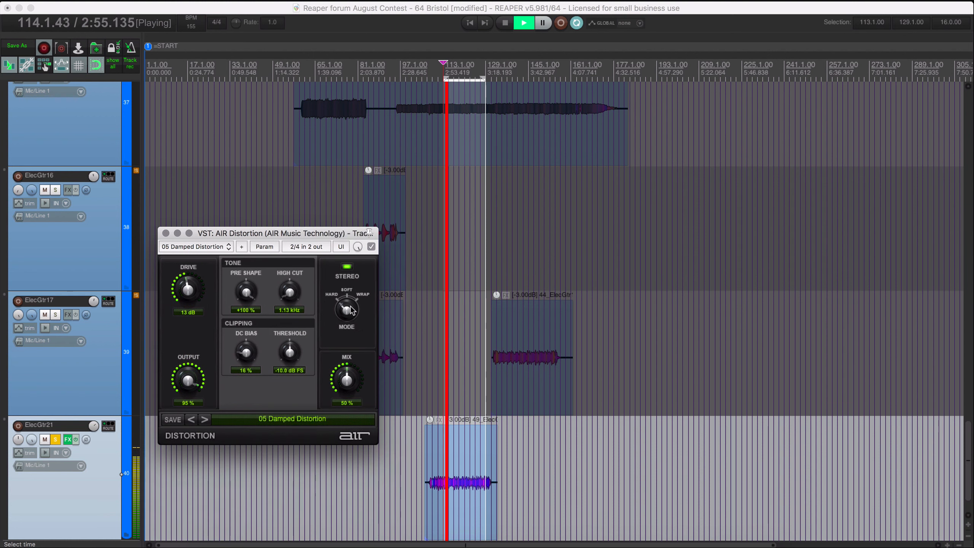
{"action": "left_click_drag", "start_coordinate": [347, 377], "coordinate": [347, 358]}
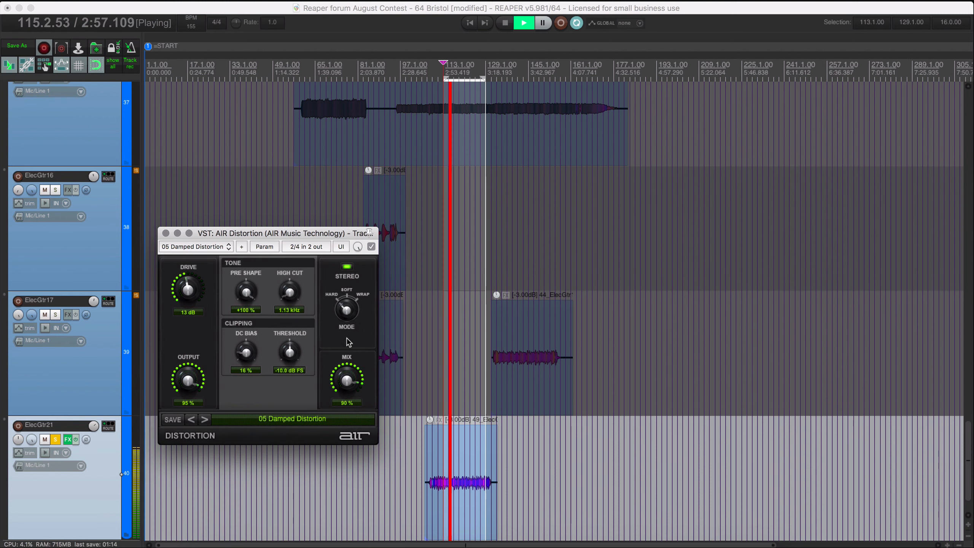
{"action": "left_click", "coordinate": [371, 246]}
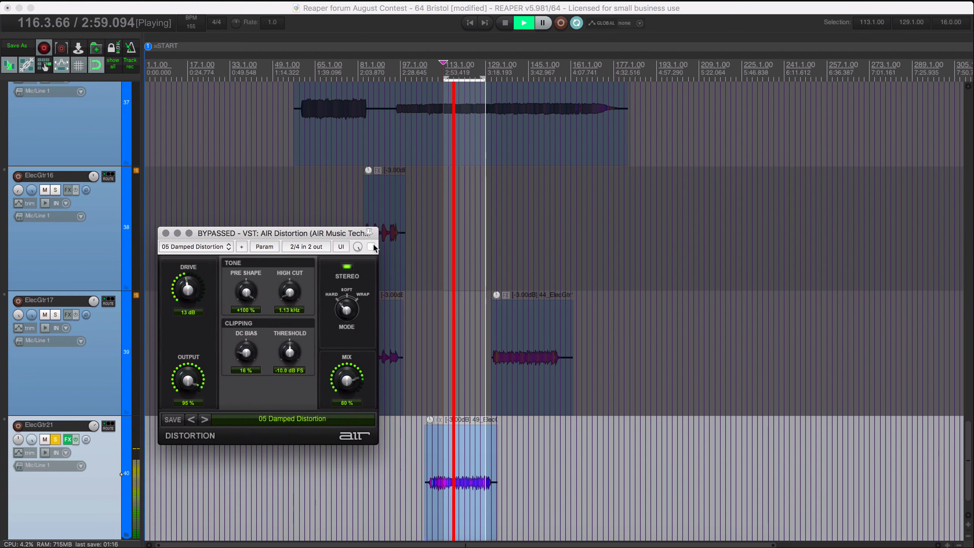
{"action": "left_click", "coordinate": [371, 246]}
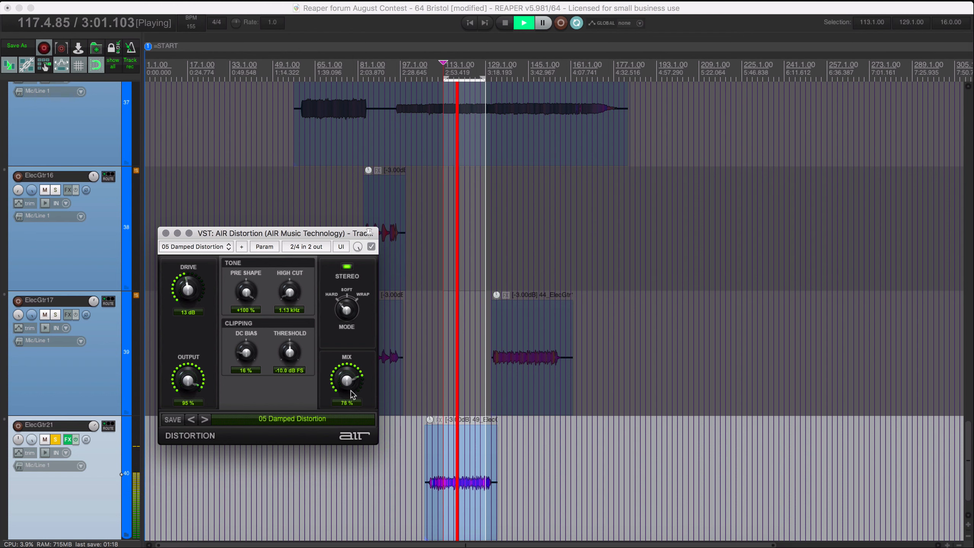
{"action": "left_click_drag", "start_coordinate": [356, 374], "coordinate": [358, 379]}
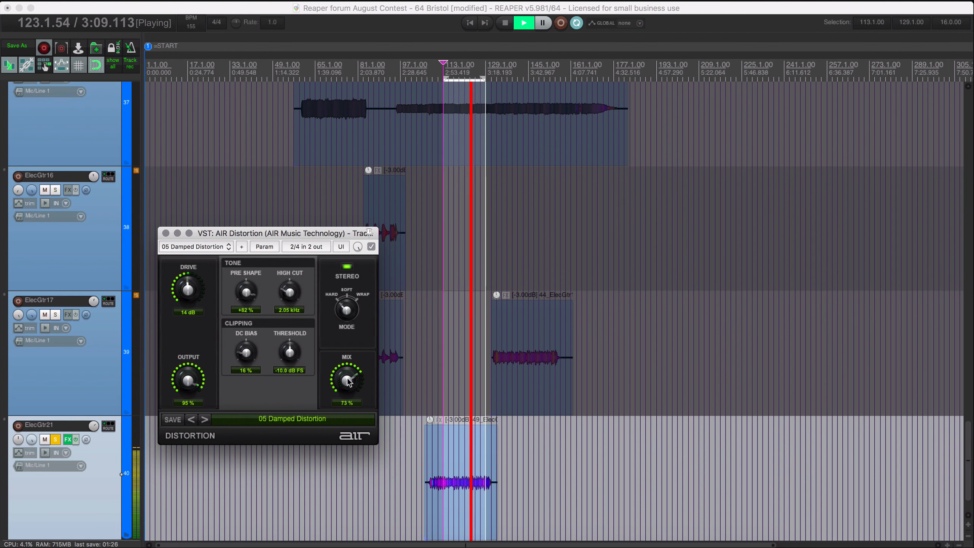
{"action": "key", "text": "space"}
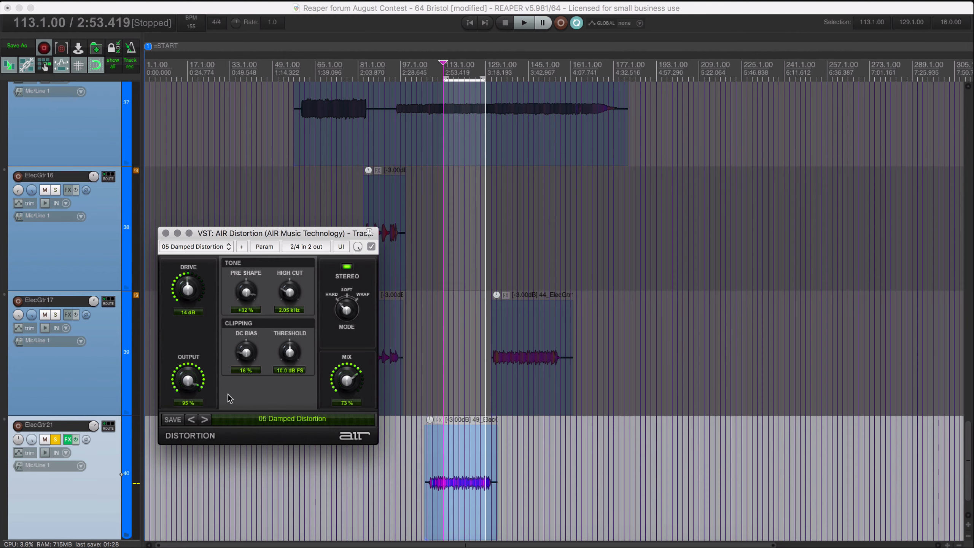
Add AIR SpringReverb to ElecGtr21 after the distortion and raise its mix to about 62% during playback.
{"action": "right_click", "coordinate": [69, 441]}
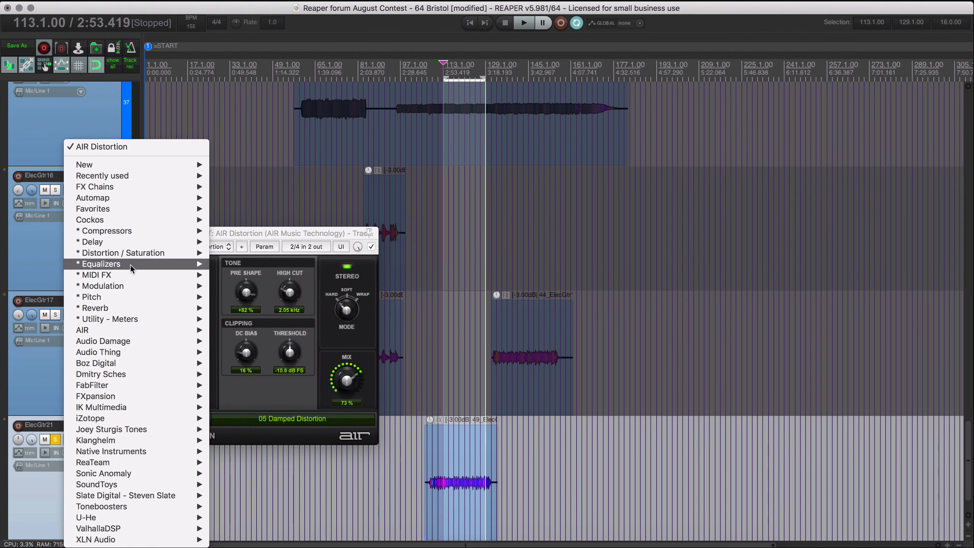
{"action": "mouse_move", "coordinate": [128, 330]}
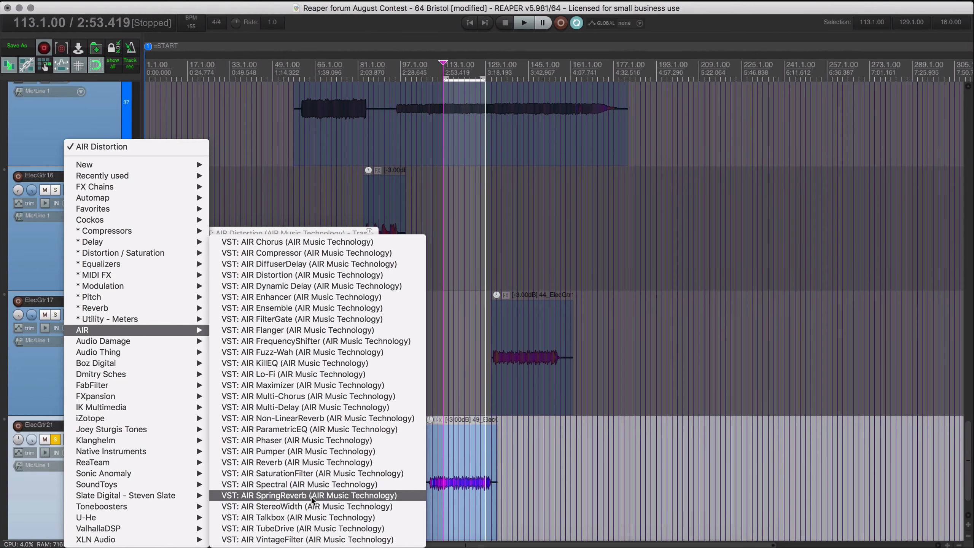
{"action": "left_click", "coordinate": [311, 516]}
{"action": "left_click_drag", "start_coordinate": [529, 352], "coordinate": [301, 276]}
{"action": "key", "text": "space"}
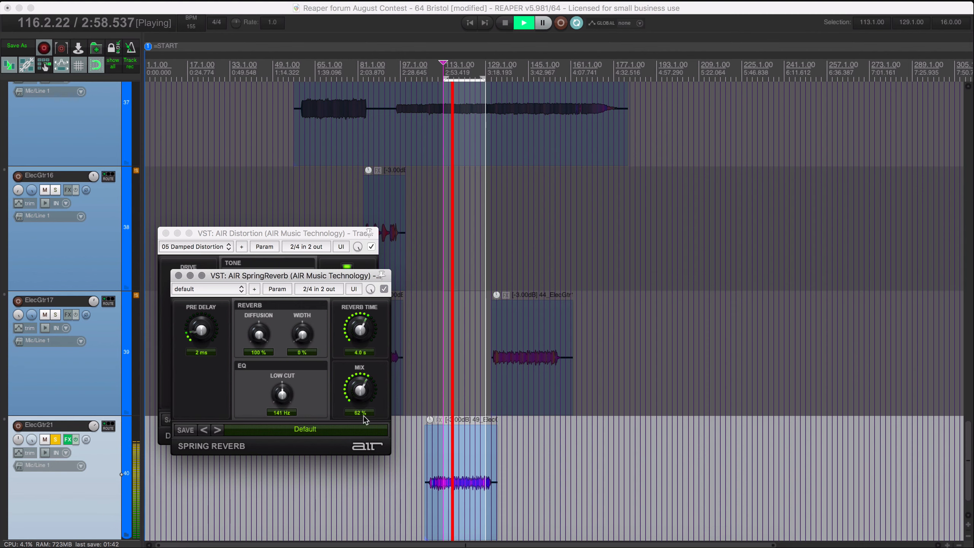
Refine AIR Distortion to 26 dB drive, +25% pre shape, 0% DC bias and a -14.2 dB FS threshold.
{"action": "left_click_drag", "start_coordinate": [302, 277], "coordinate": [304, 324]}
{"action": "left_click", "coordinate": [308, 289]}
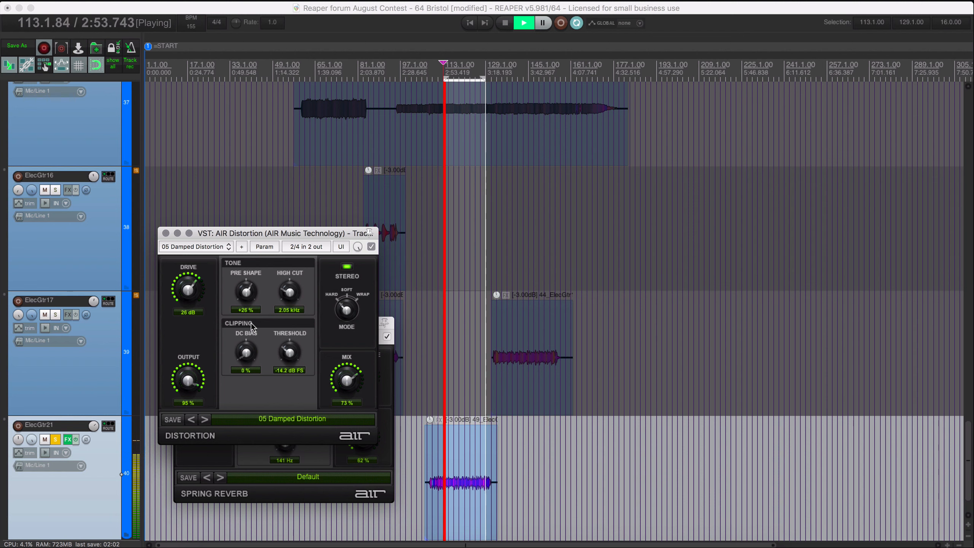
Set the SpringReverb width to 72% and its pre-delay to 7 ms, and stop playback.
{"action": "left_click", "coordinate": [241, 460]}
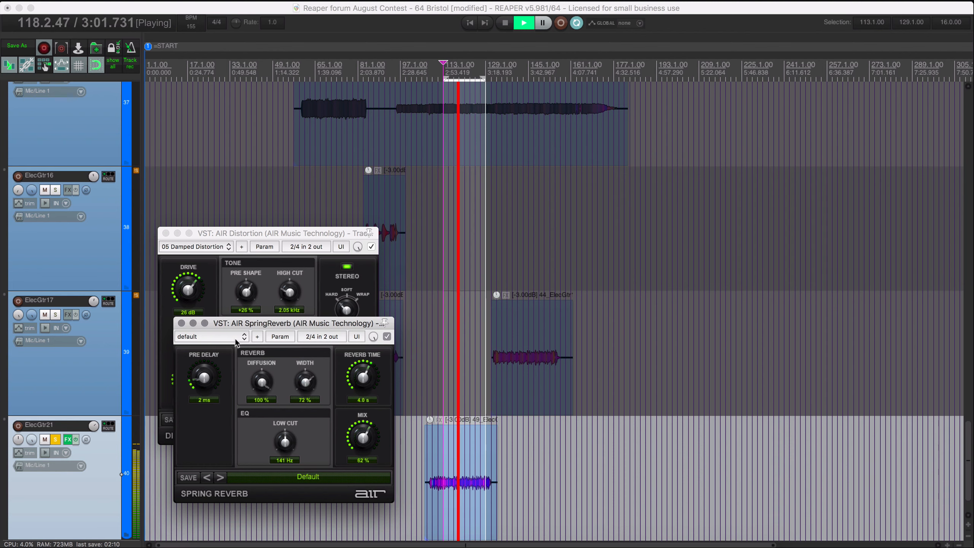
{"action": "left_click_drag", "start_coordinate": [204, 378], "coordinate": [205, 372]}
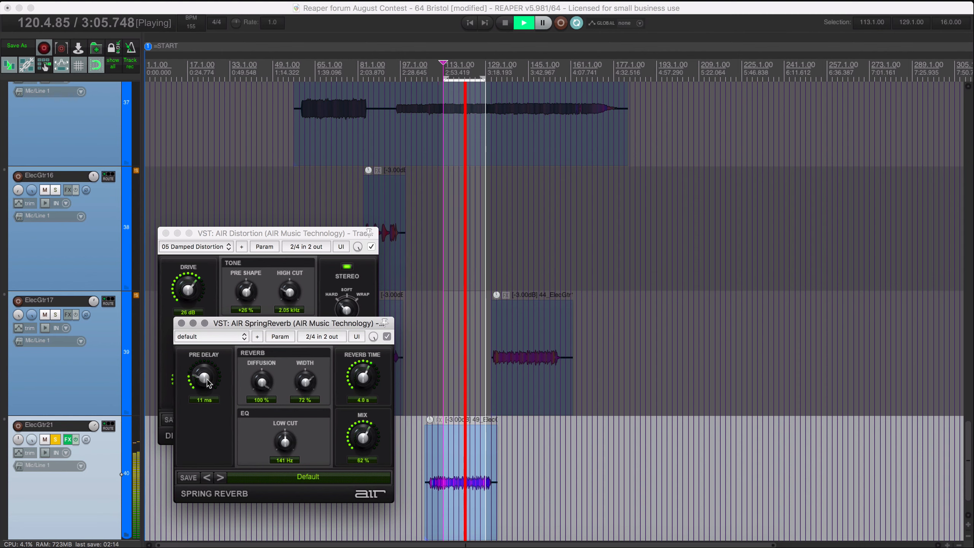
{"action": "left_click_drag", "start_coordinate": [205, 379], "coordinate": [207, 384]}
{"action": "key", "text": "space"}
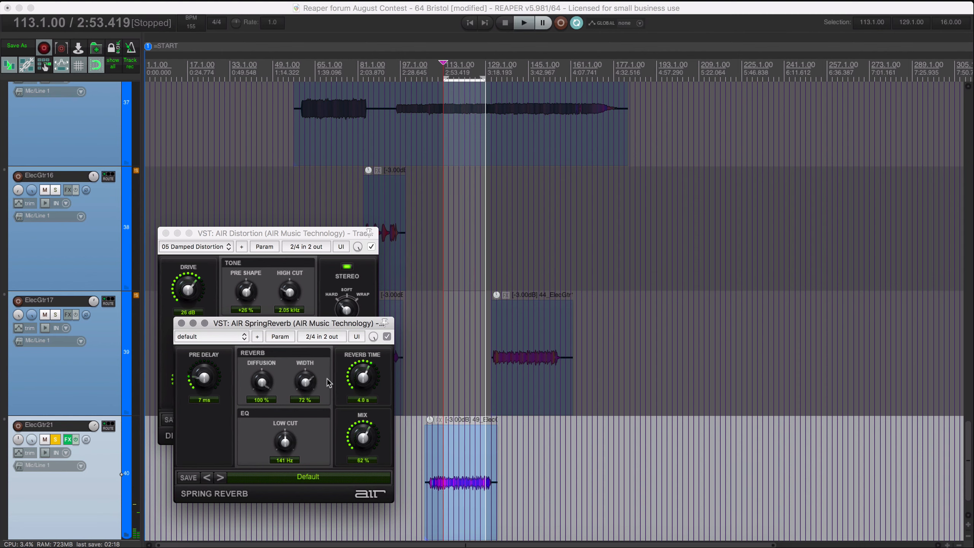
Unsolo ElecGtr21, play it with the other guitars from bar 113, and close its effect windows.
{"action": "left_click", "coordinate": [56, 440]}
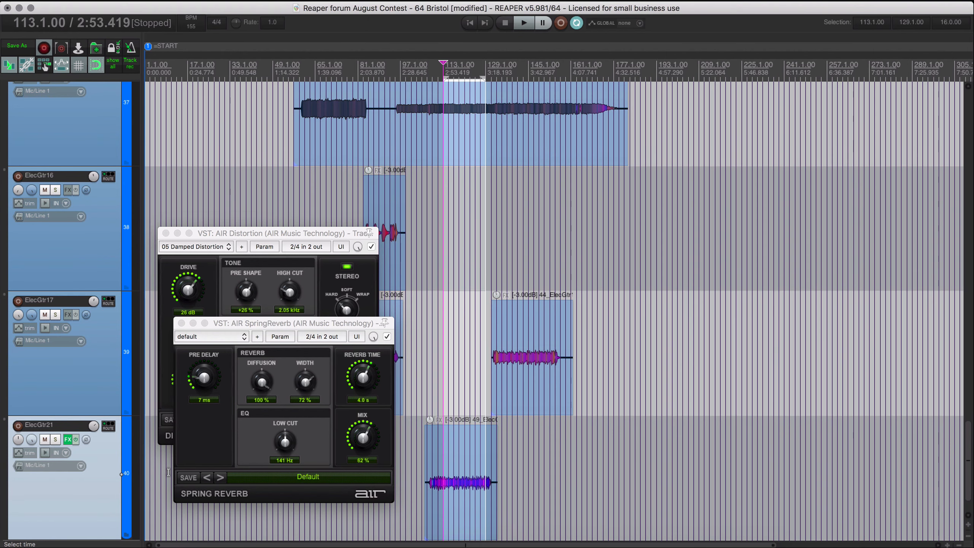
{"action": "key", "text": "space"}
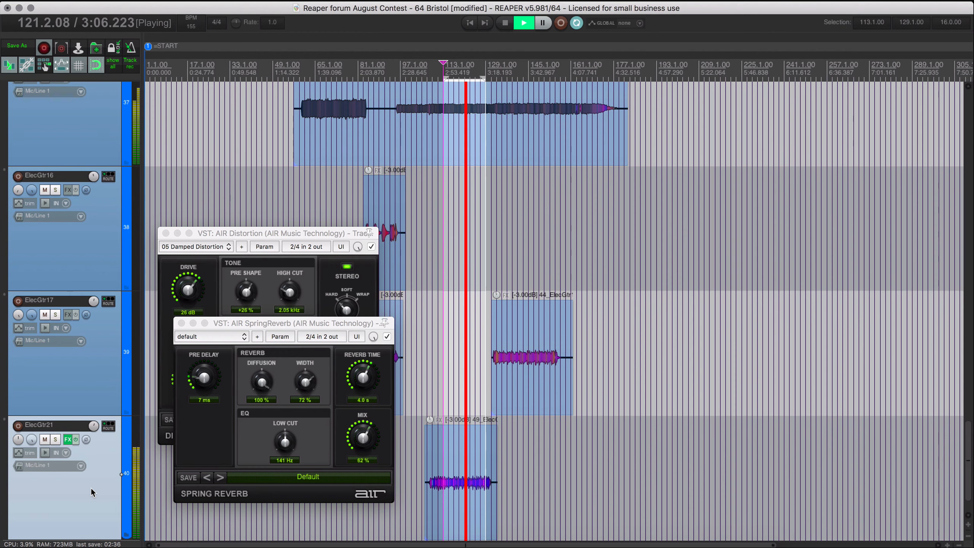
{"action": "key", "text": "alt+w"}
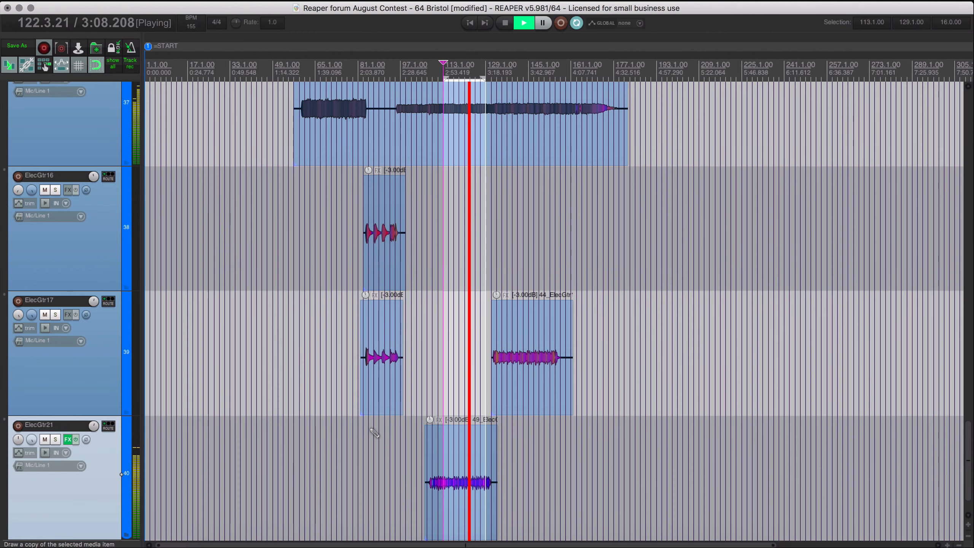
{"action": "scroll", "coordinate": [459, 433], "scroll_direction": "down", "scroll_amount": 3}
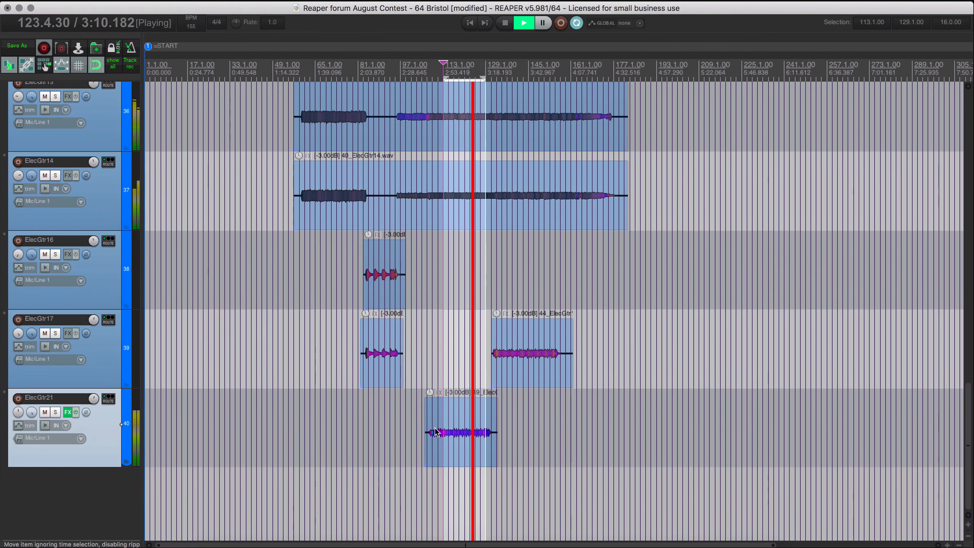
{"action": "key", "text": "space"}
Unmute and solo ElecGtr04 and play its part from bar 16.
{"action": "scroll", "coordinate": [433, 430], "scroll_direction": "up", "scroll_amount": 5}
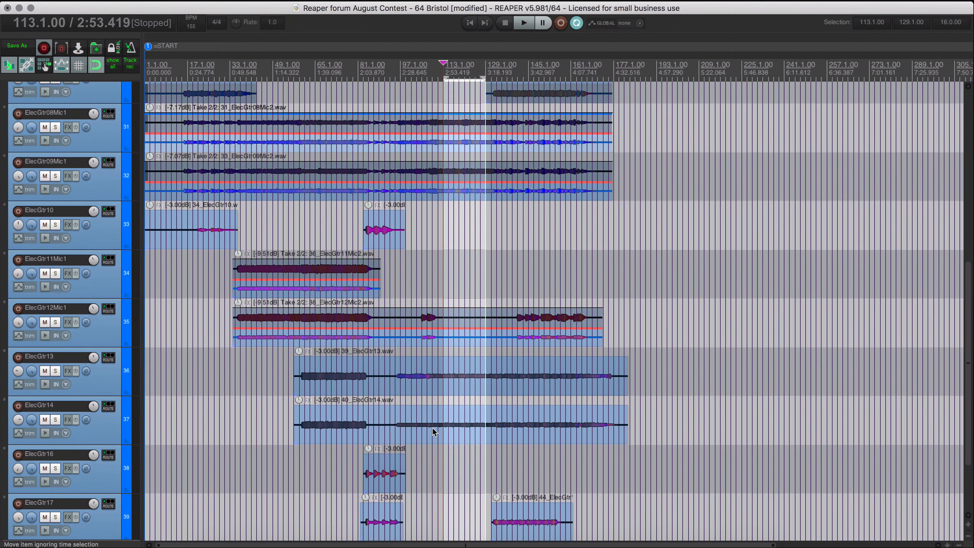
{"action": "scroll", "coordinate": [432, 428], "scroll_direction": "up", "scroll_amount": 4}
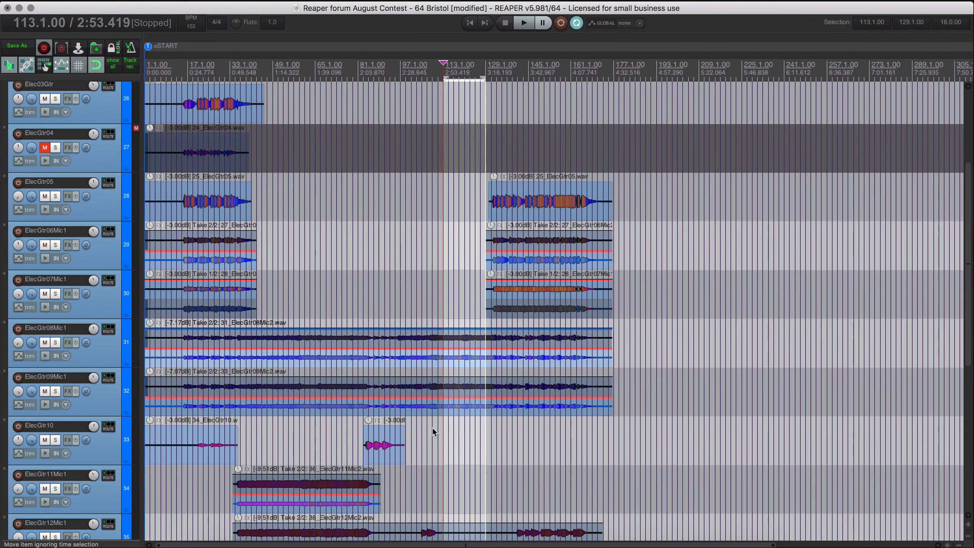
{"action": "left_click", "coordinate": [188, 242]}
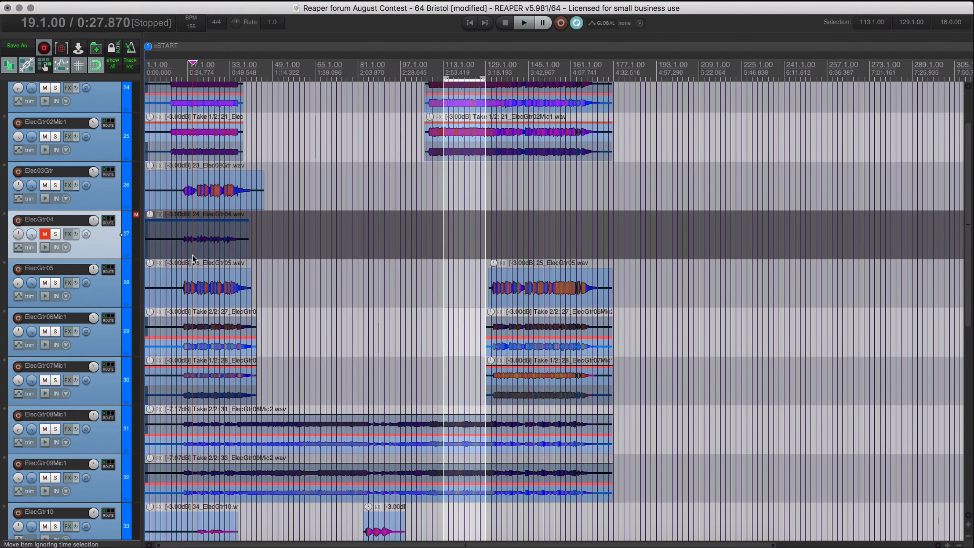
{"action": "scroll", "coordinate": [242, 262], "scroll_direction": "up", "scroll_amount": 3}
{"action": "left_click", "coordinate": [45, 233]}
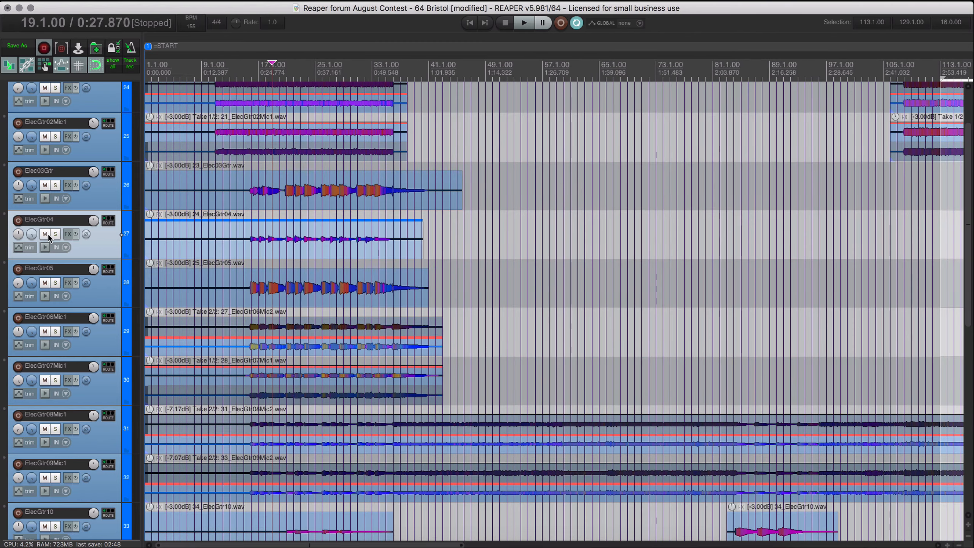
{"action": "left_click", "coordinate": [55, 233]}
{"action": "left_click", "coordinate": [252, 249]}
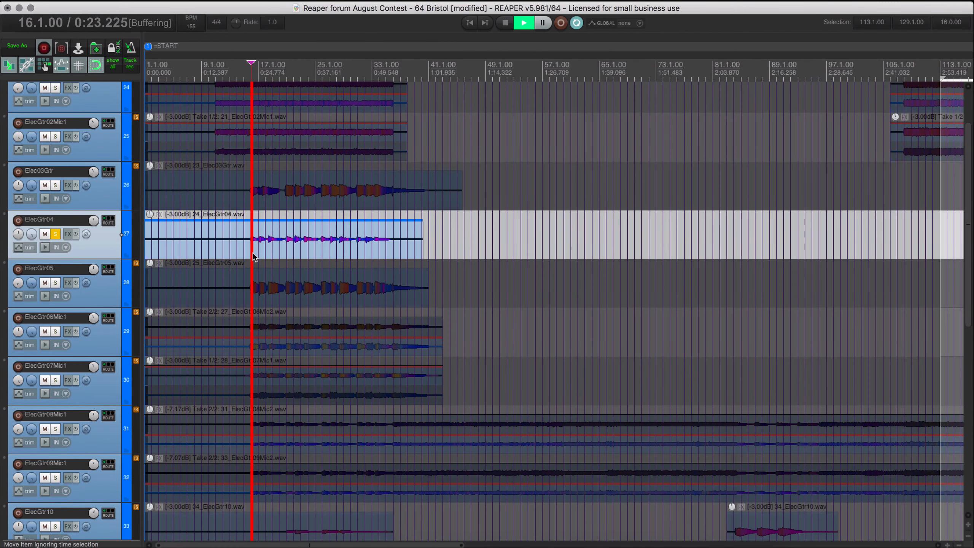
{"action": "key", "text": "space"}
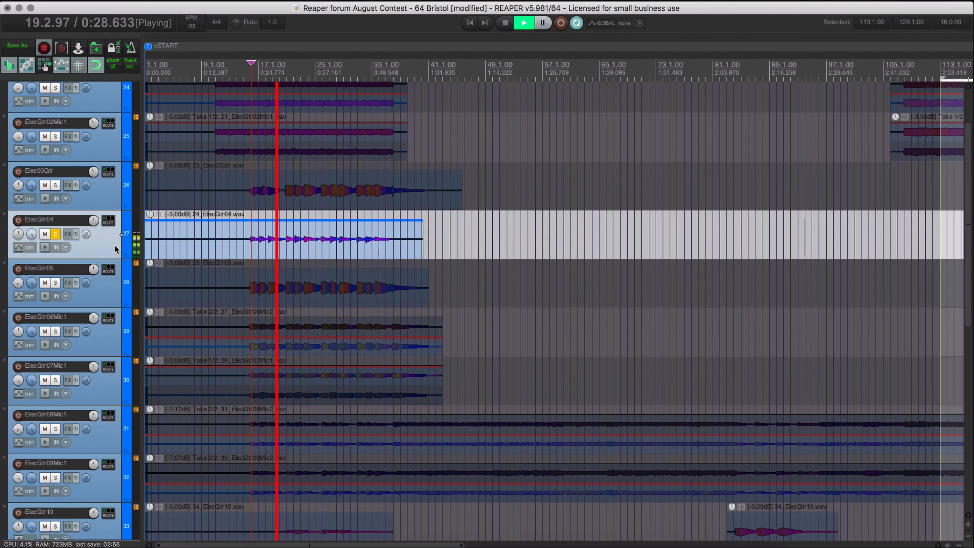
Unsolo ElecGtr04 to hear it with the other guitars, mute the track again and stop playback.
{"action": "left_click", "coordinate": [55, 234]}
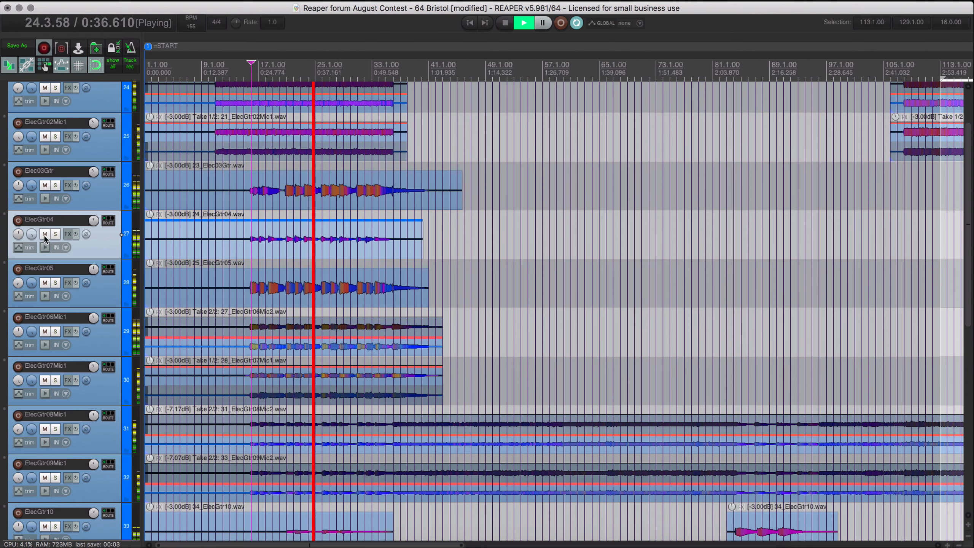
{"action": "left_click", "coordinate": [44, 234]}
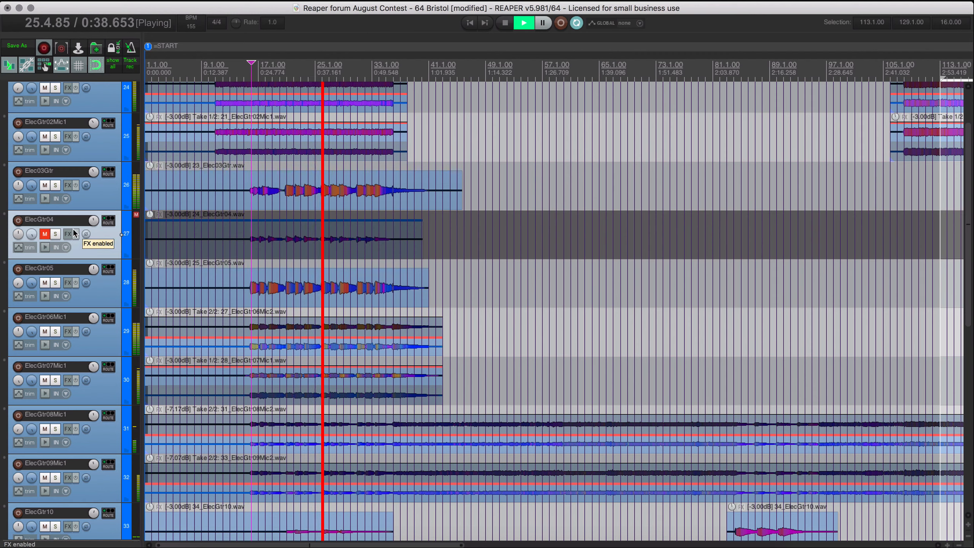
{"action": "key", "text": "space"}
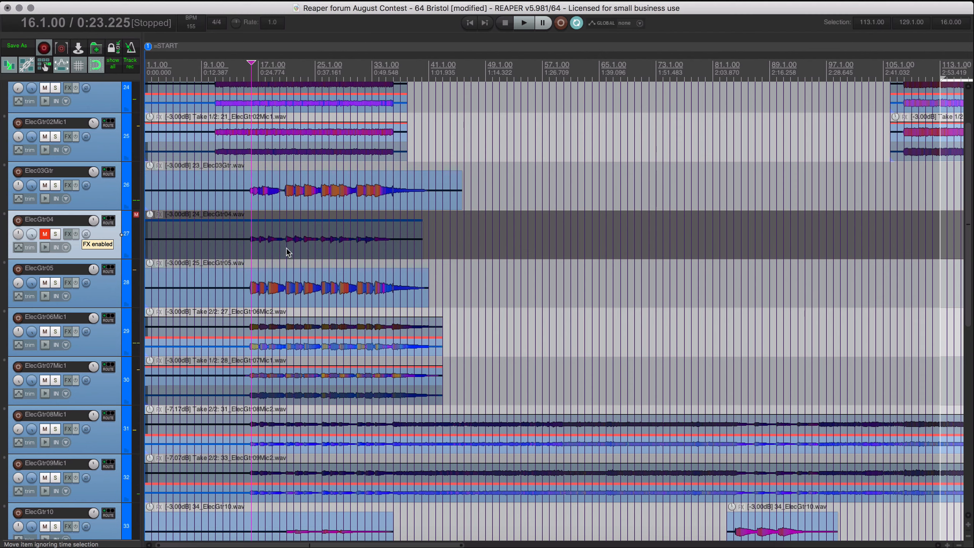
Move ElecGtr05 directly above ElecGtr04 and compare it with Elec03Gtr, soloed together and among the other guitars.
{"action": "left_click_drag", "start_coordinate": [119, 293], "coordinate": [120, 234]}
{"action": "scroll", "coordinate": [72, 257], "scroll_direction": "up", "scroll_amount": 2}
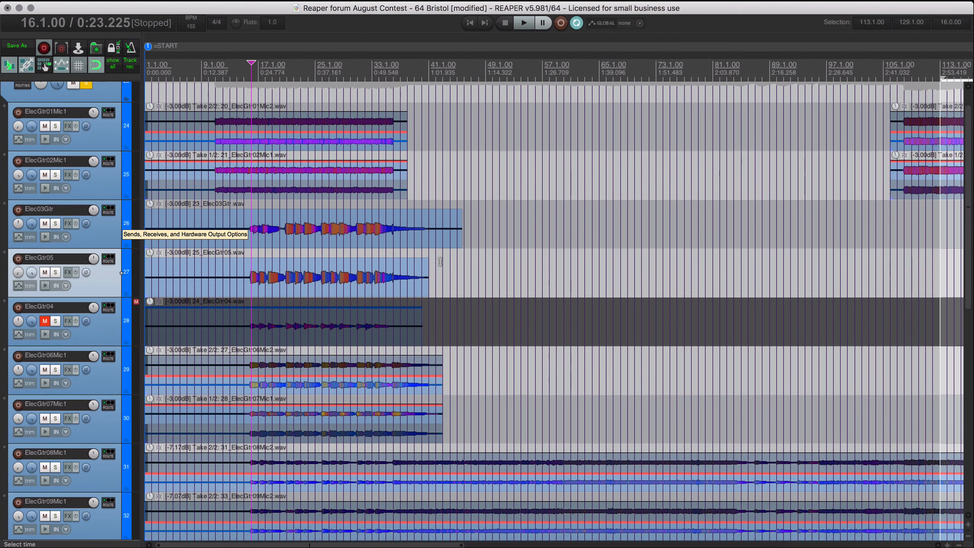
{"action": "left_click_drag", "start_coordinate": [54, 282], "coordinate": [54, 242]}
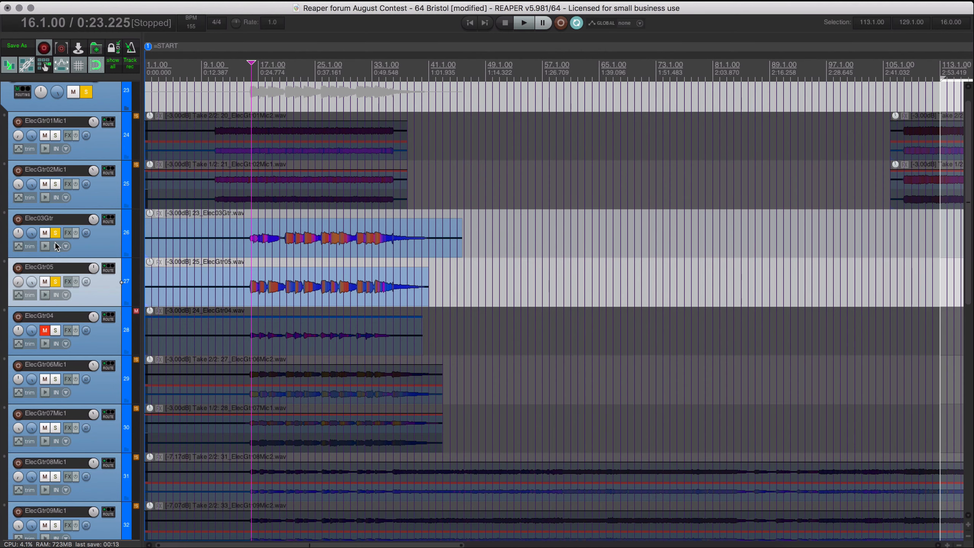
{"action": "key", "text": "space"}
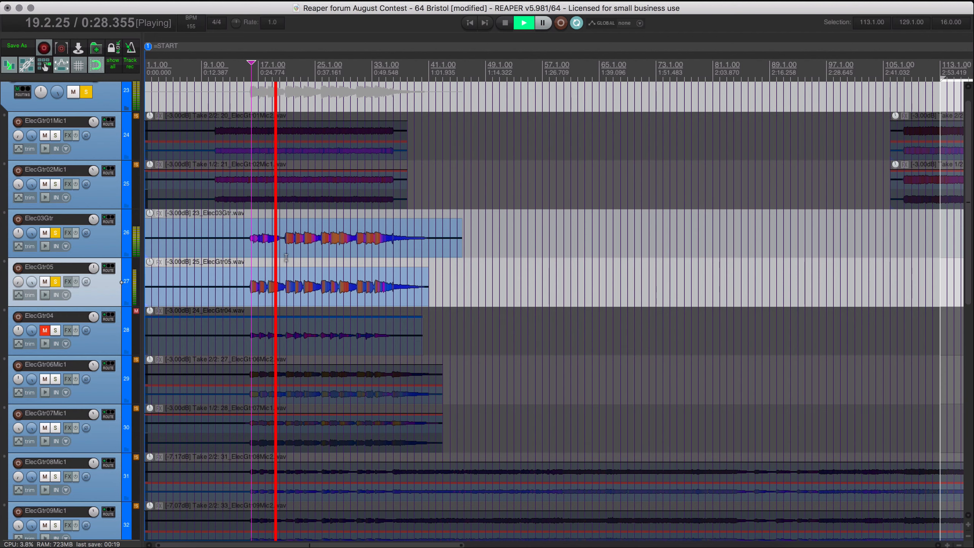
{"action": "left_click", "coordinate": [55, 282]}
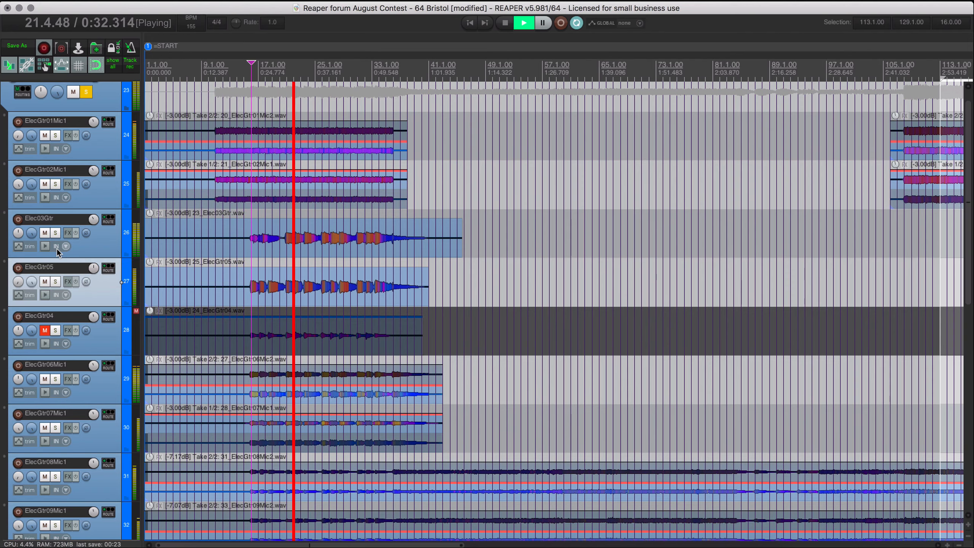
Solo ElecGtr10 and listen to its first item from about bar 21 and its second from bar 84.
{"action": "scroll", "coordinate": [282, 295], "scroll_direction": "down", "scroll_amount": 3}
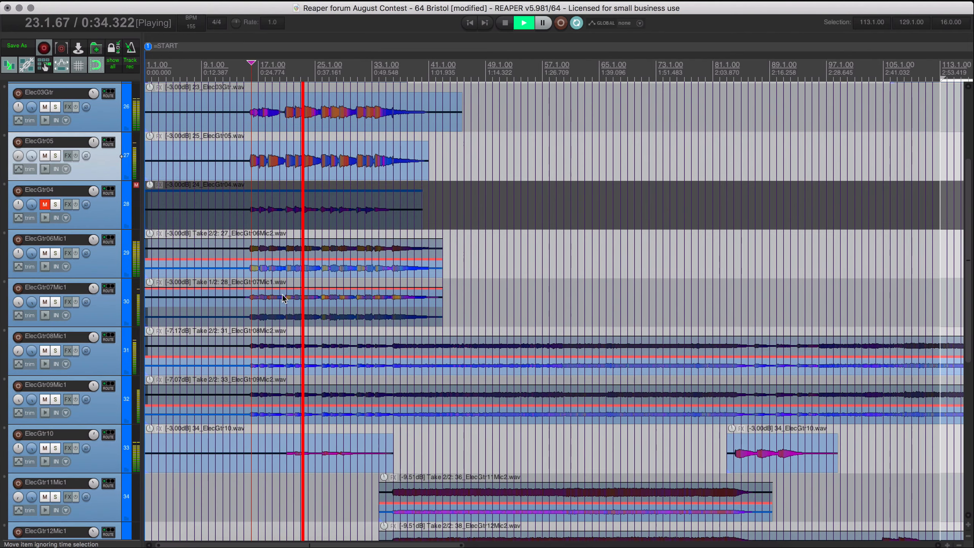
{"action": "scroll", "coordinate": [283, 298], "scroll_direction": "down", "scroll_amount": 4}
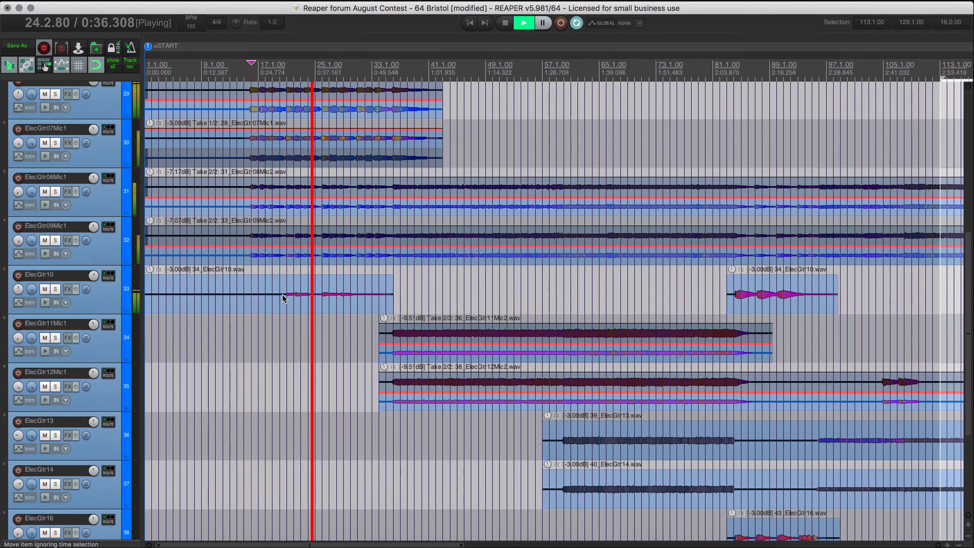
{"action": "left_click", "coordinate": [55, 288]}
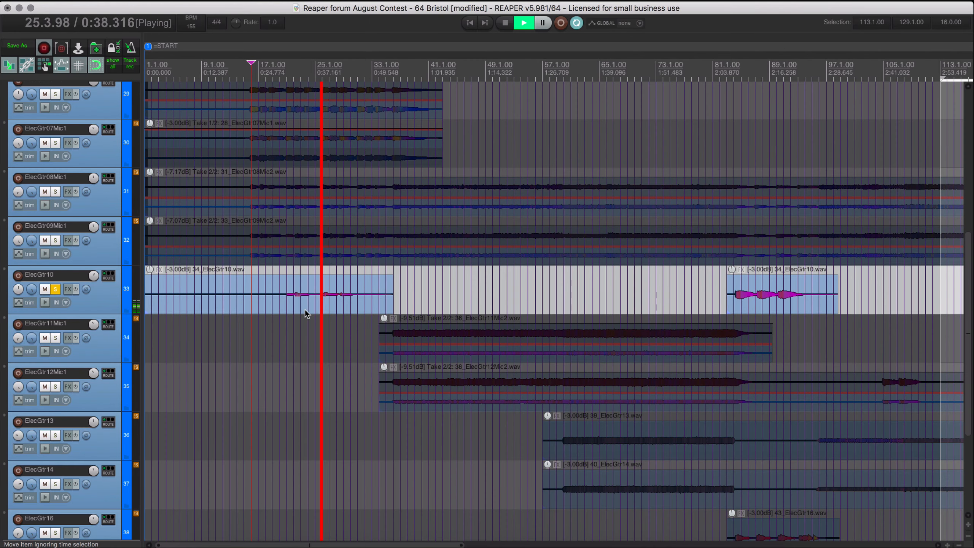
{"action": "left_click", "coordinate": [294, 311]}
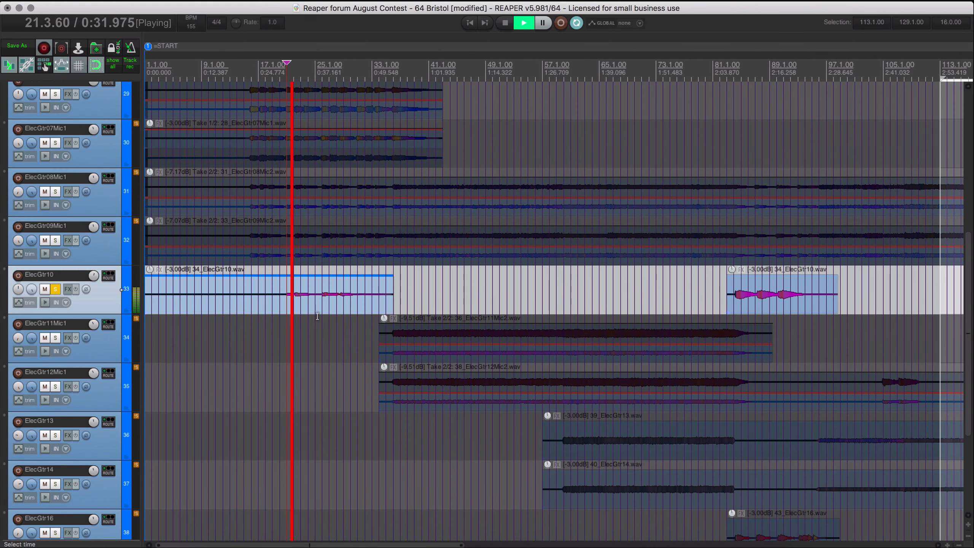
{"action": "scroll", "coordinate": [317, 316], "scroll_direction": "up", "scroll_amount": 3}
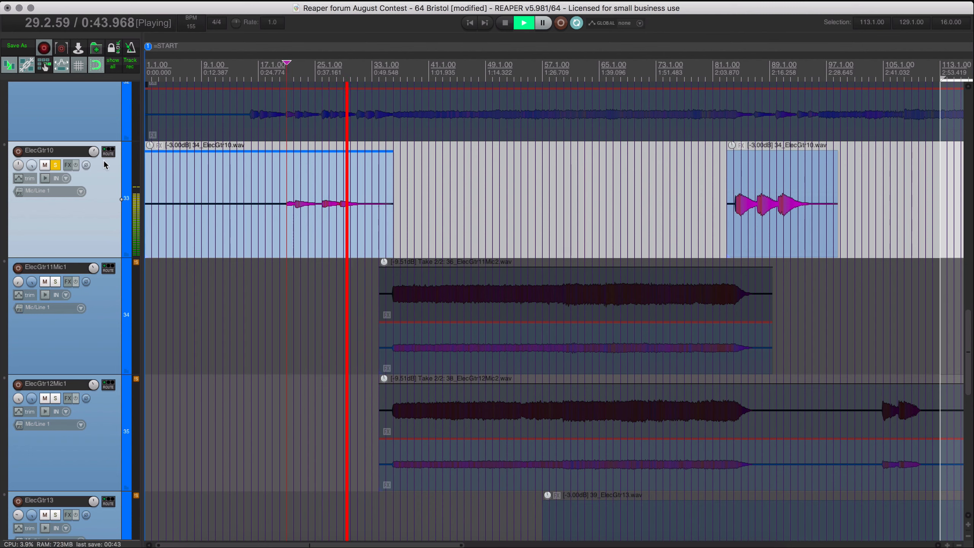
{"action": "left_click", "coordinate": [735, 229]}
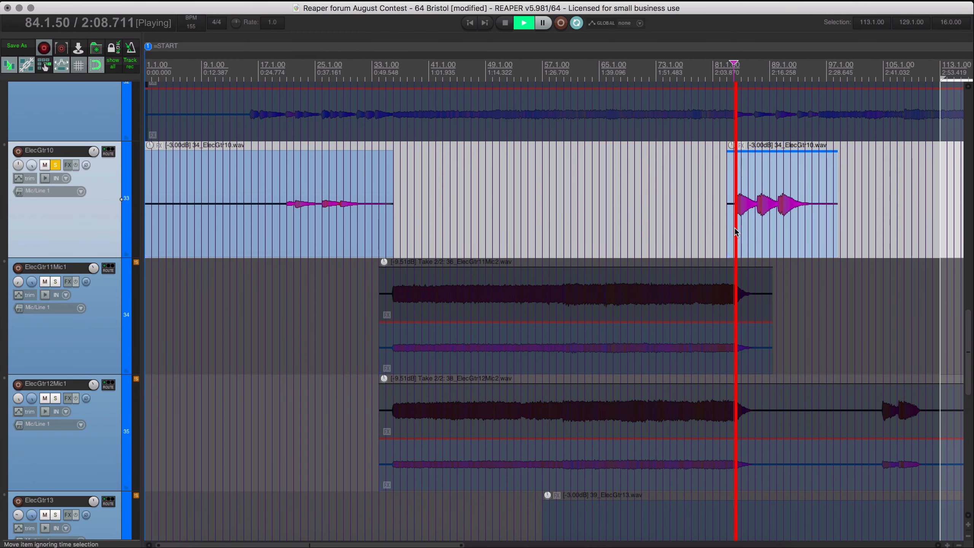
Unsolo ElecGtr10, hear it among the other guitars, and move the track between ElecGtr14 and ElecGtr16.
{"action": "left_click", "coordinate": [55, 166]}
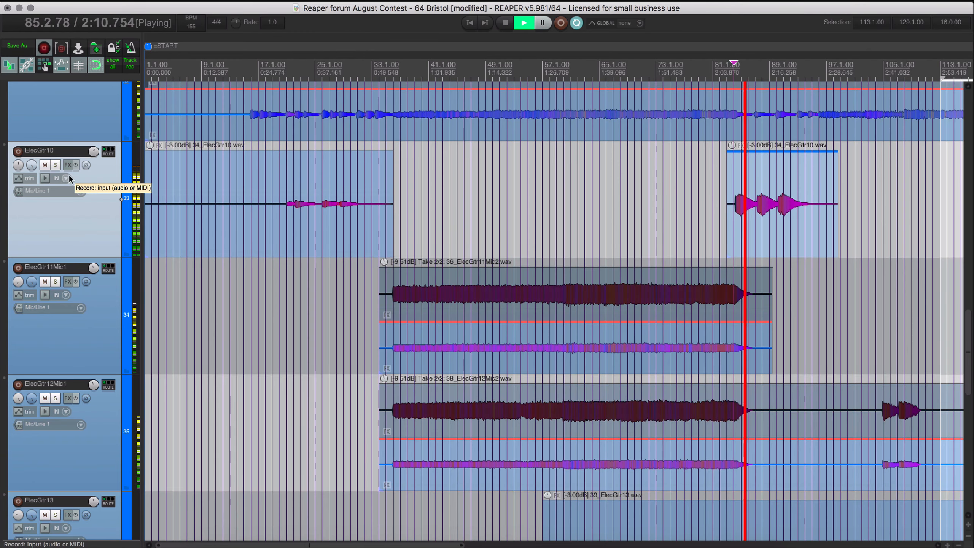
{"action": "scroll", "coordinate": [282, 203], "scroll_direction": "up", "scroll_amount": 5}
{"action": "scroll", "coordinate": [289, 216], "scroll_direction": "down", "scroll_amount": 2}
{"action": "scroll", "coordinate": [313, 262], "scroll_direction": "down", "scroll_amount": 6}
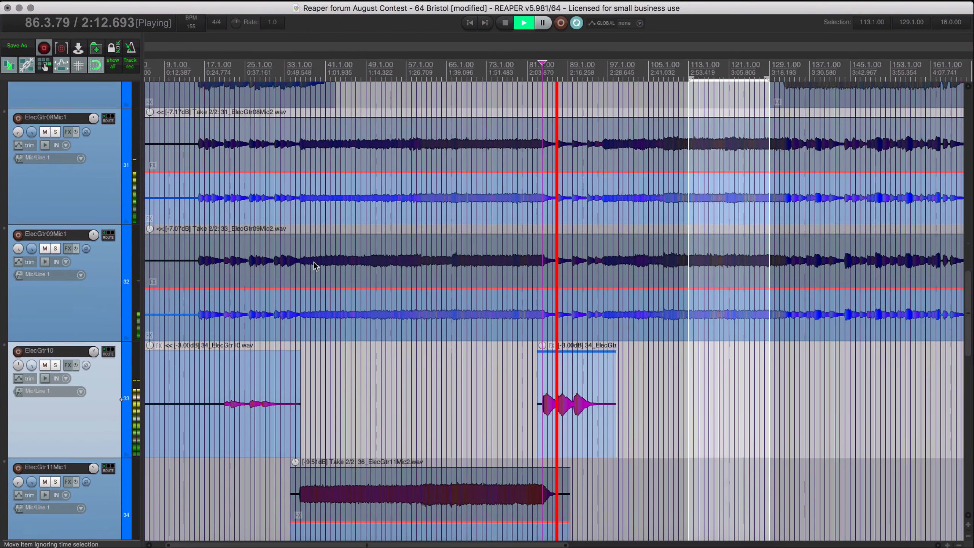
{"action": "scroll", "coordinate": [314, 262], "scroll_direction": "down", "scroll_amount": 4}
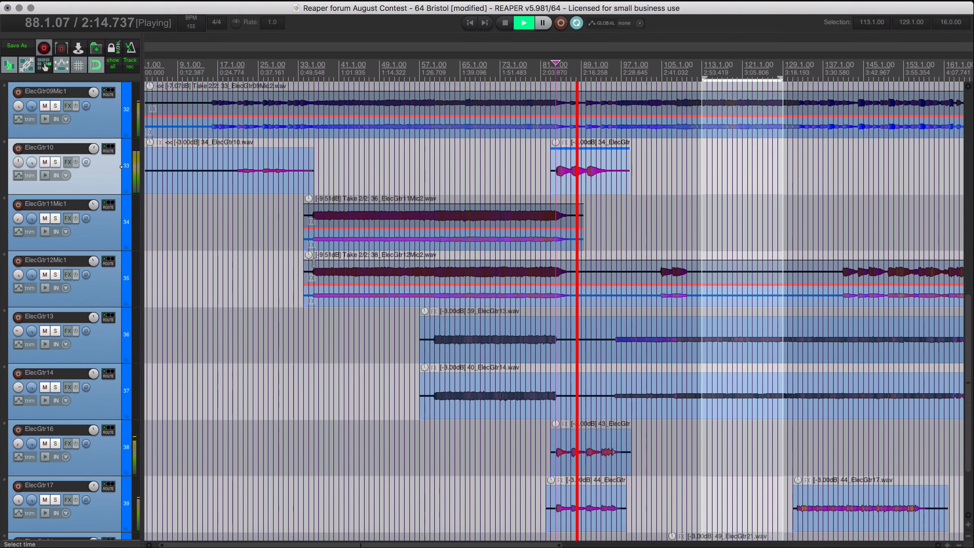
{"action": "key", "text": "space"}
{"action": "left_click_drag", "start_coordinate": [102, 162], "coordinate": [95, 412]}
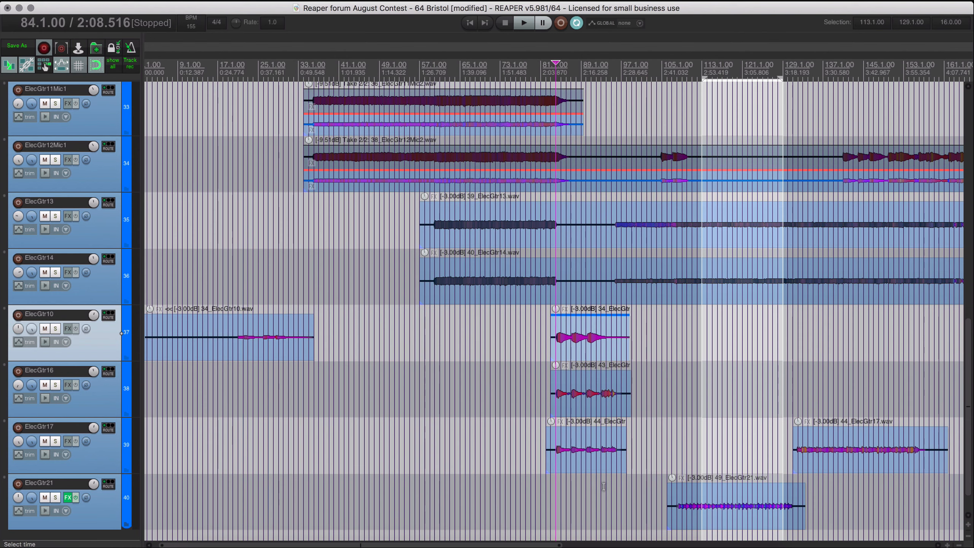
Set the item volume of ElecGtr10's first item to +4.10 dB and its second item to -7.50 dB.
{"action": "left_click", "coordinate": [252, 349]}
{"action": "left_click_drag", "start_coordinate": [150, 309], "coordinate": [155, 262]}
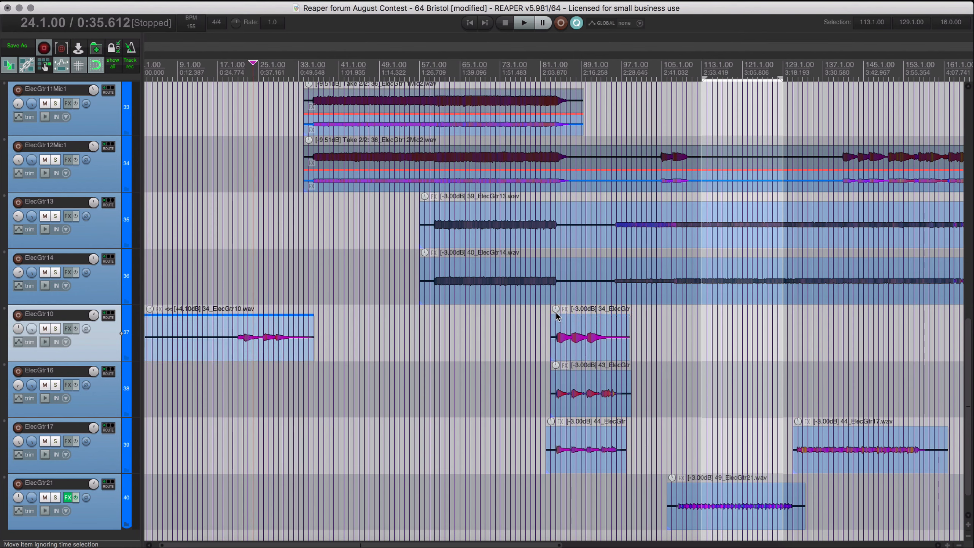
{"action": "left_click_drag", "start_coordinate": [555, 310], "coordinate": [557, 335]}
Listen to ElecGtr10, ElecGtr16 and ElecGtr17 soloed together from bar 84, and to ElecGtr10's first item alone.
{"action": "left_click", "coordinate": [559, 351]}
{"action": "key", "text": "space"}
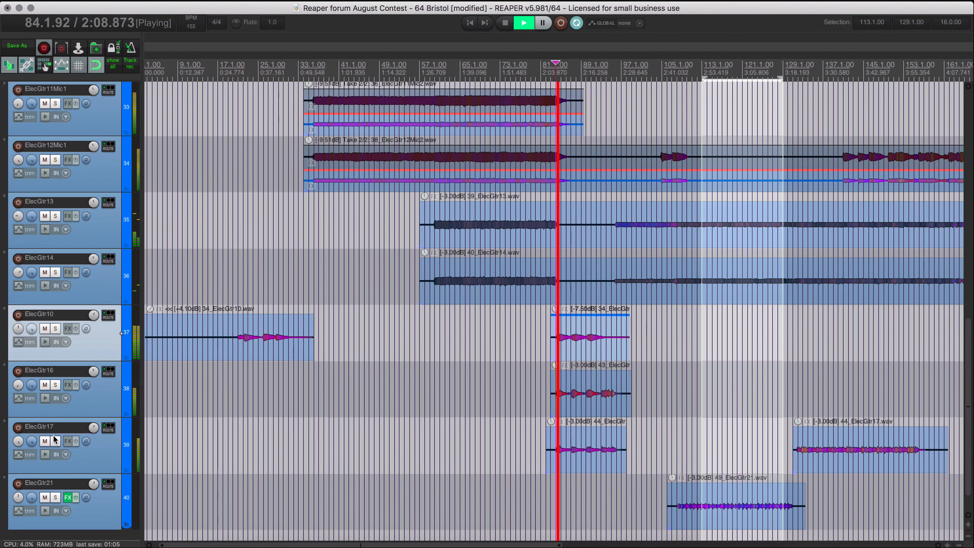
{"action": "left_click_drag", "start_coordinate": [53, 439], "coordinate": [53, 331]}
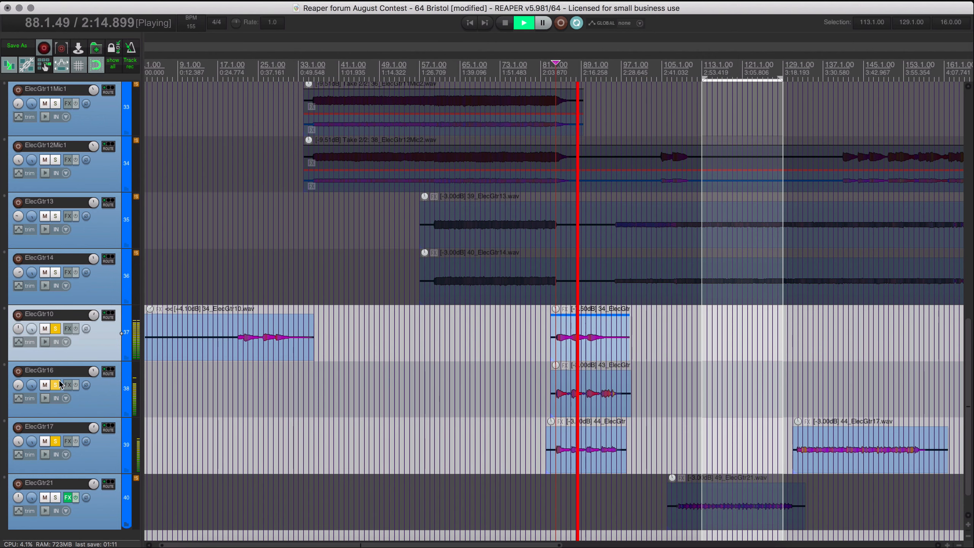
{"action": "key", "text": "space"}
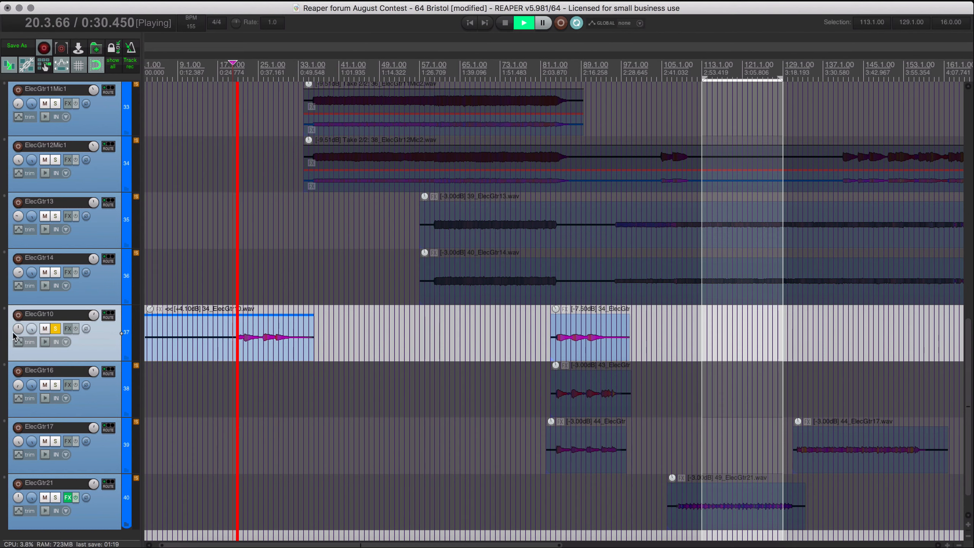
Switch the solo from ElecGtr10 to the Electric Guitars Bus and hear ElecGtr10's first item among the guitars.
{"action": "left_click", "coordinate": [56, 329]}
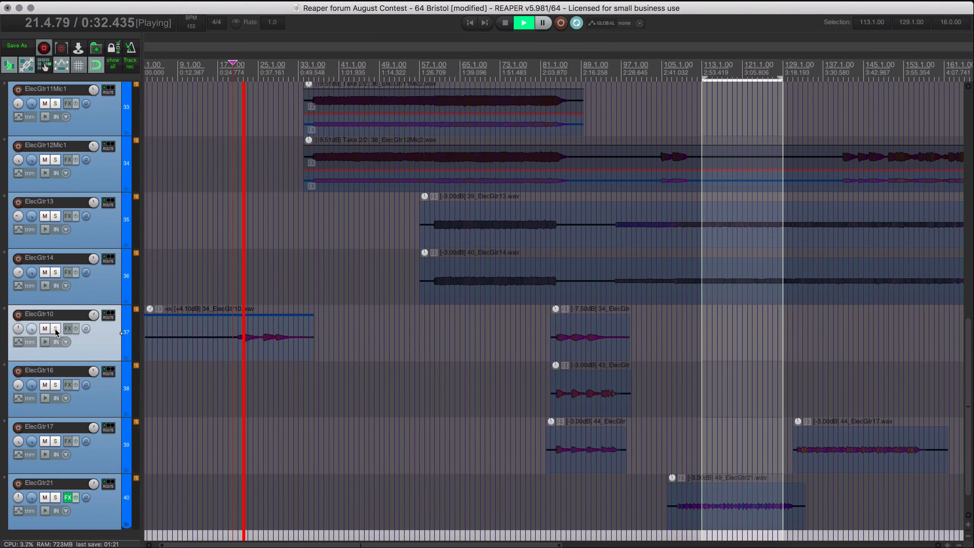
{"action": "scroll", "coordinate": [88, 347], "scroll_direction": "up", "scroll_amount": 5}
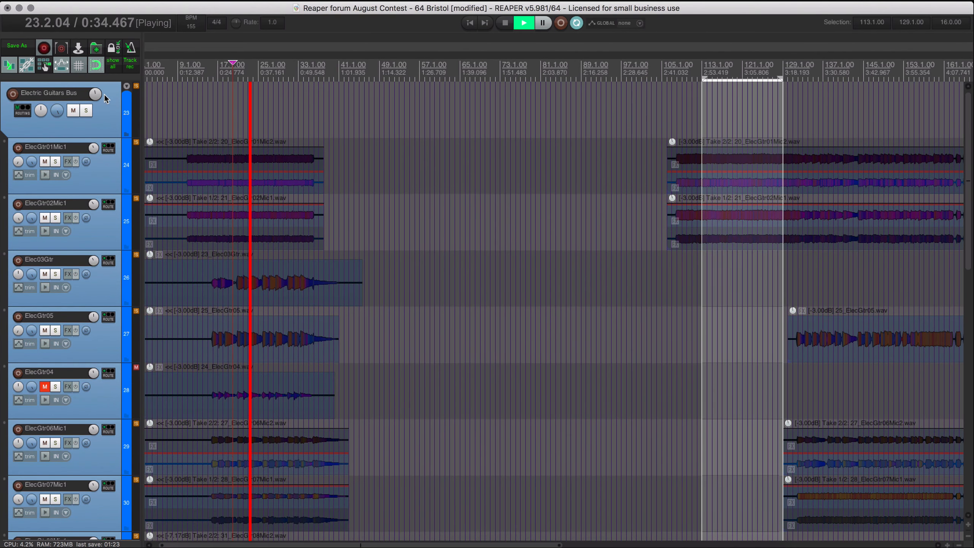
{"action": "left_click", "coordinate": [87, 113]}
{"action": "scroll", "coordinate": [199, 185], "scroll_direction": "down", "scroll_amount": 5}
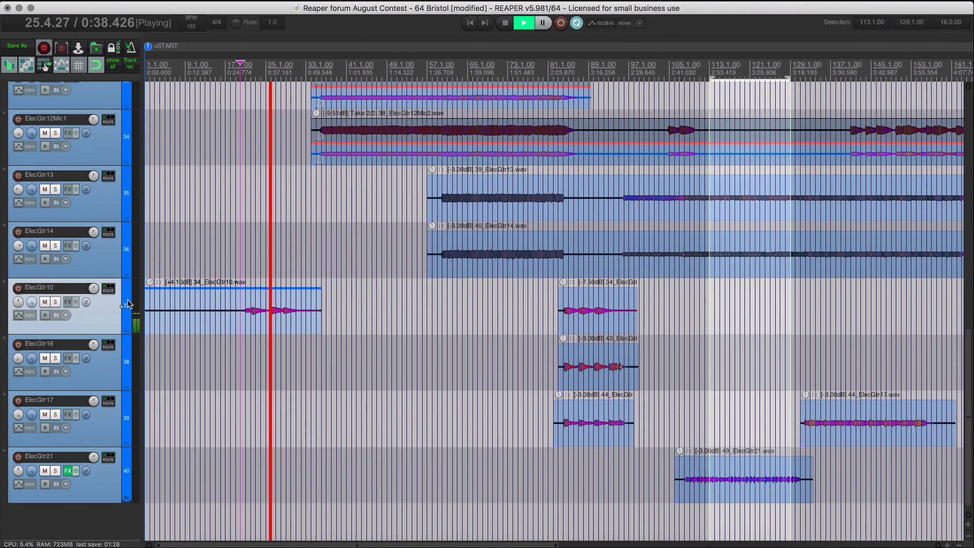
{"action": "mouse_move", "coordinate": [148, 287]}
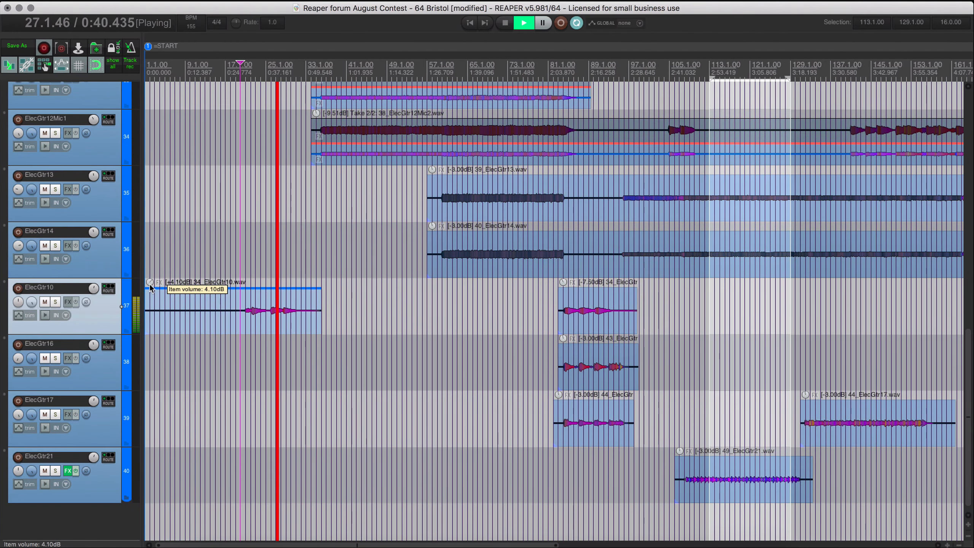
Stop playback and mute ElecGtr10's first item.
{"action": "scroll", "coordinate": [195, 318], "scroll_direction": "up", "scroll_amount": 5}
{"action": "scroll", "coordinate": [195, 318], "scroll_direction": "up", "scroll_amount": 2}
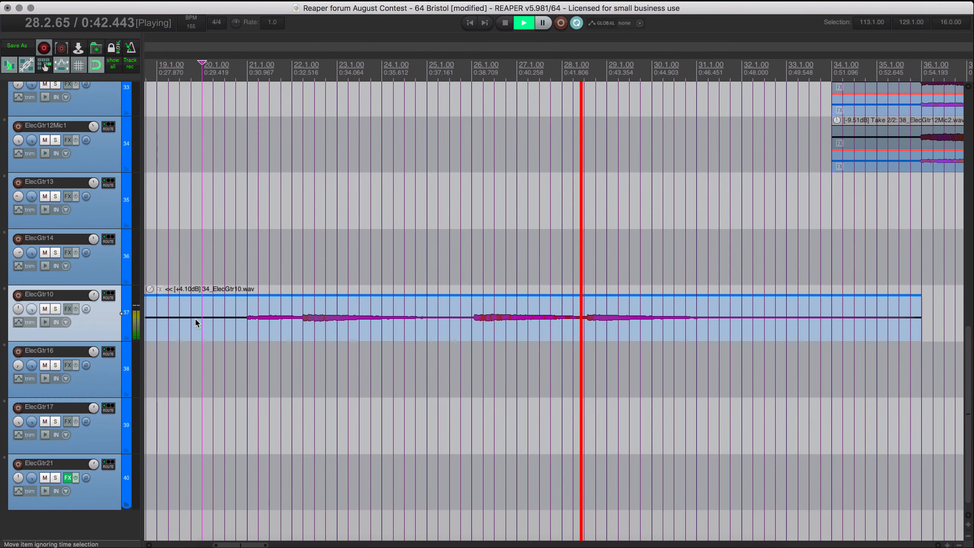
{"action": "scroll", "coordinate": [197, 321], "scroll_direction": "down", "scroll_amount": 2}
{"action": "scroll", "coordinate": [197, 321], "scroll_direction": "down", "scroll_amount": 1}
{"action": "key", "text": "space"}
{"action": "left_click", "coordinate": [317, 324]}
{"action": "key", "text": "m"}
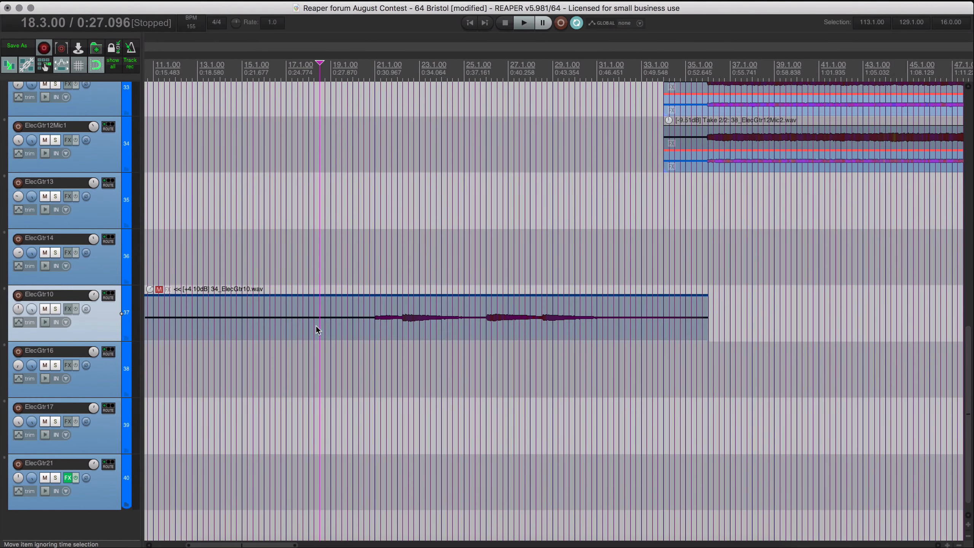
Pull the faders of all GTR FX Bus tracks, from ElecGtr15Mic1 to ElecGtrSFX06Mic1, all the way down together.
{"action": "scroll", "coordinate": [318, 332], "scroll_direction": "down", "scroll_amount": 9}
{"action": "scroll", "coordinate": [394, 359], "scroll_direction": "down", "scroll_amount": 7}
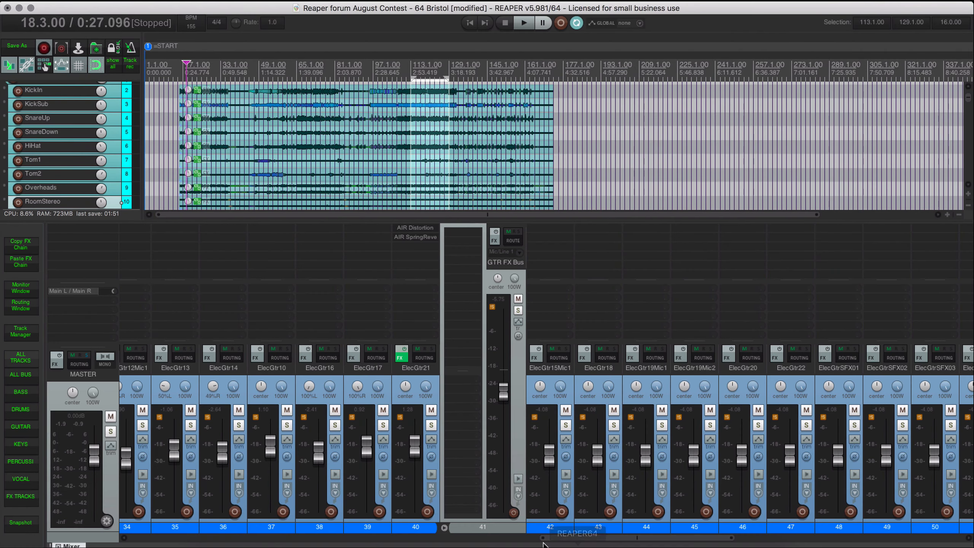
{"action": "scroll", "coordinate": [542, 544], "scroll_direction": "right", "scroll_amount": 5}
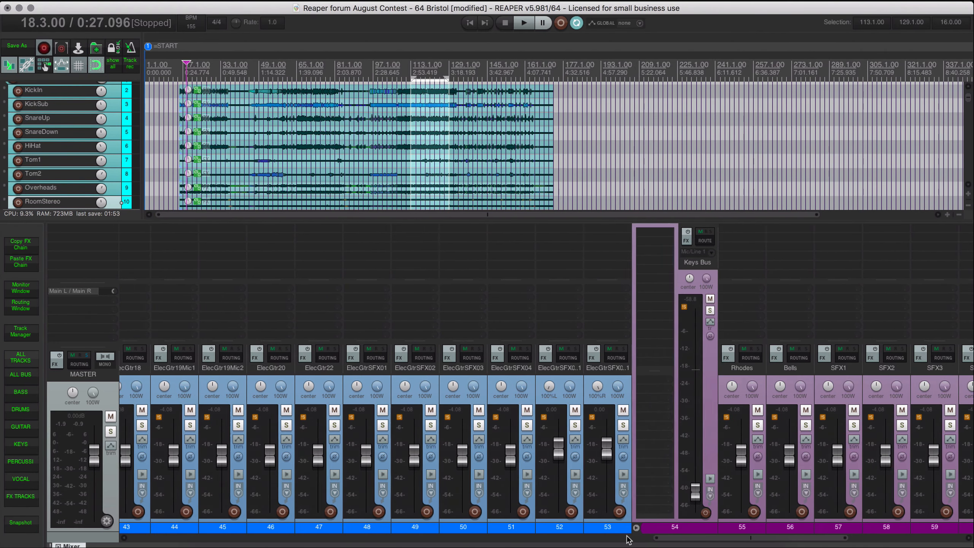
{"action": "left_click", "coordinate": [311, 372]}
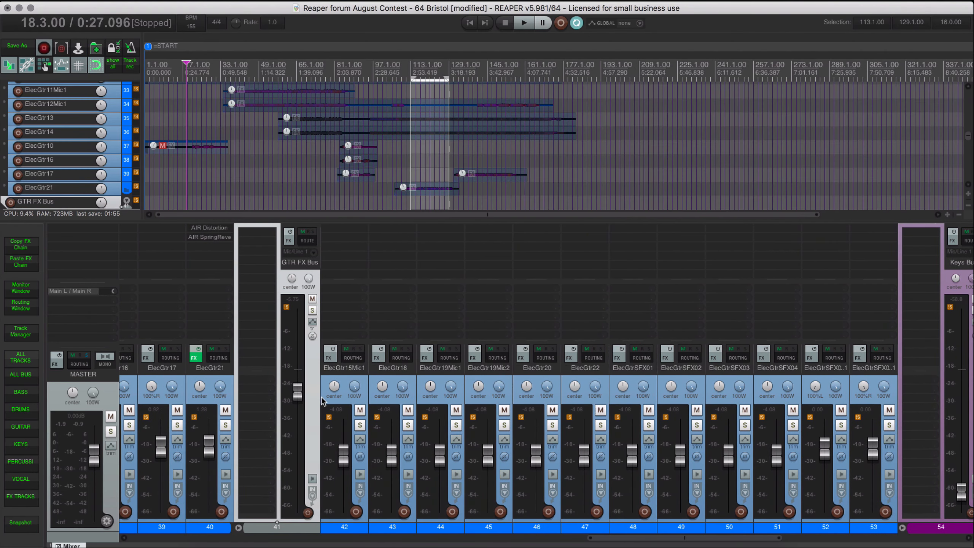
{"action": "left_click", "coordinate": [347, 378]}
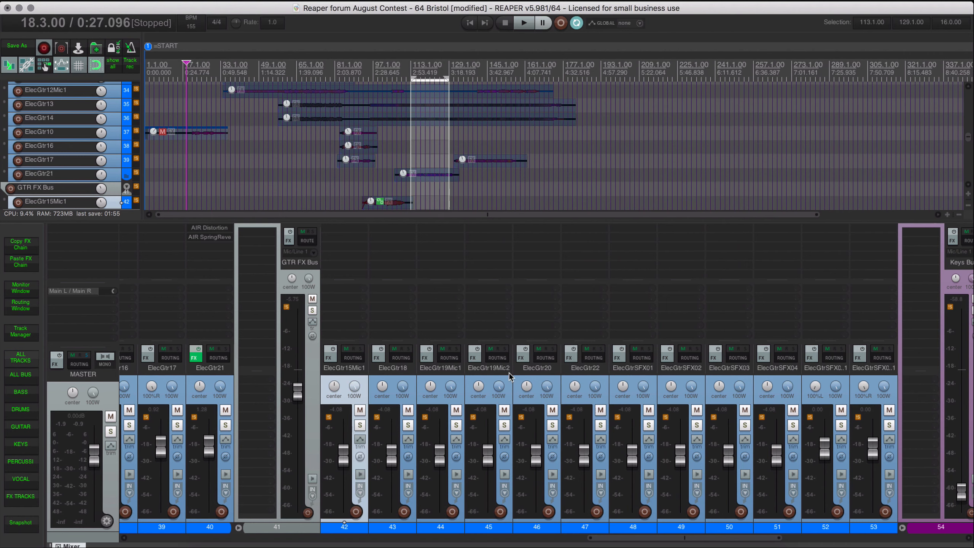
{"action": "left_click", "coordinate": [876, 379], "text": "shift"}
{"action": "left_click_drag", "start_coordinate": [536, 459], "coordinate": [536, 533]}
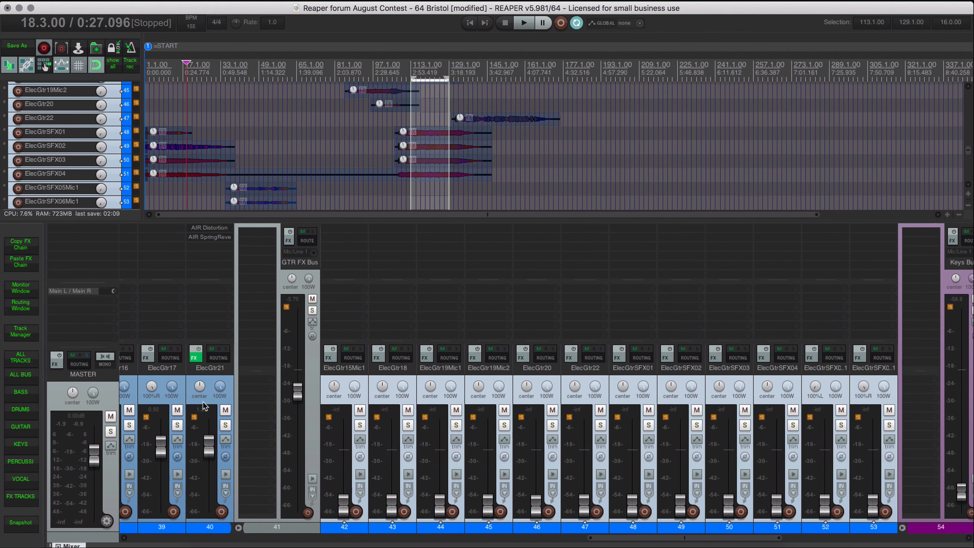
Select the GTR FX Bus with all its child tracks and show only these tracks.
{"action": "left_click", "coordinate": [307, 369]}
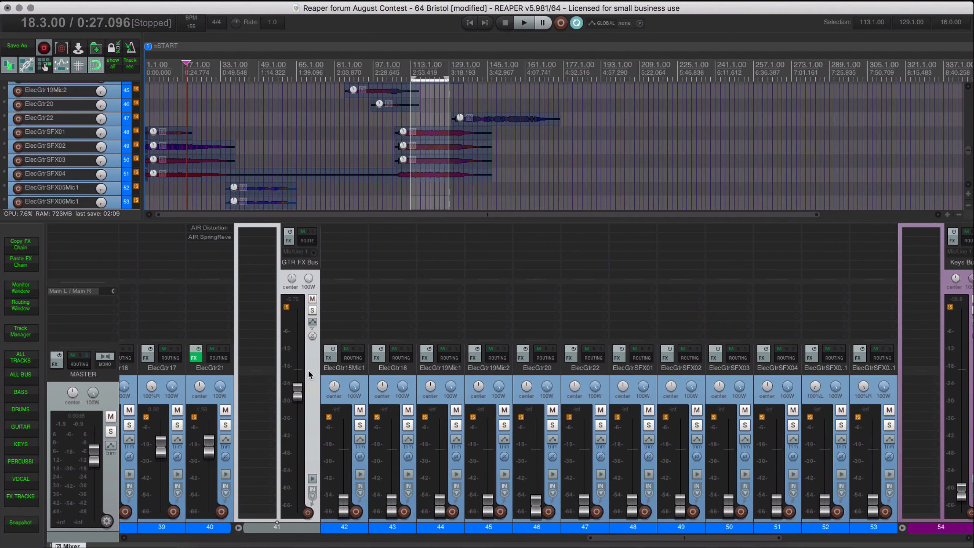
{"action": "left_click", "coordinate": [876, 382], "text": "shift"}
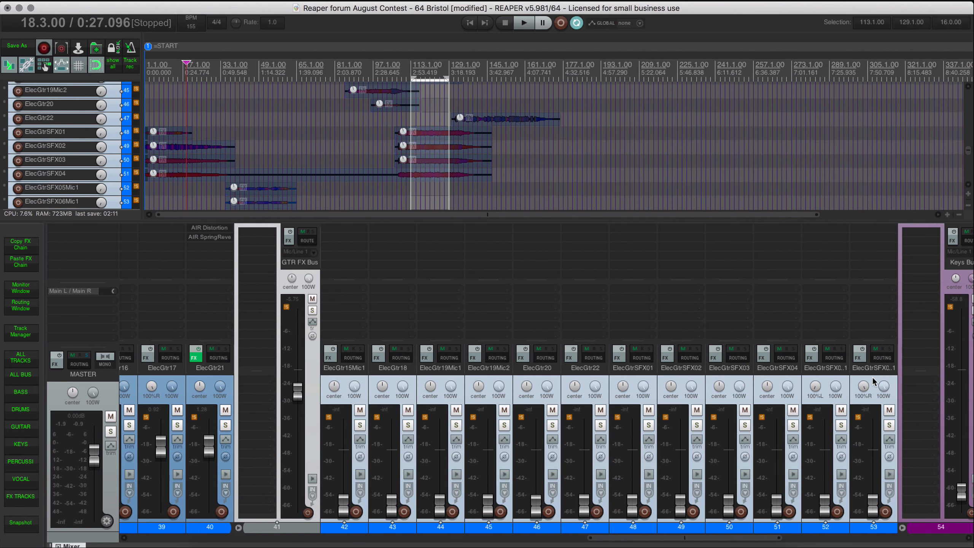
{"action": "key", "text": "h"}
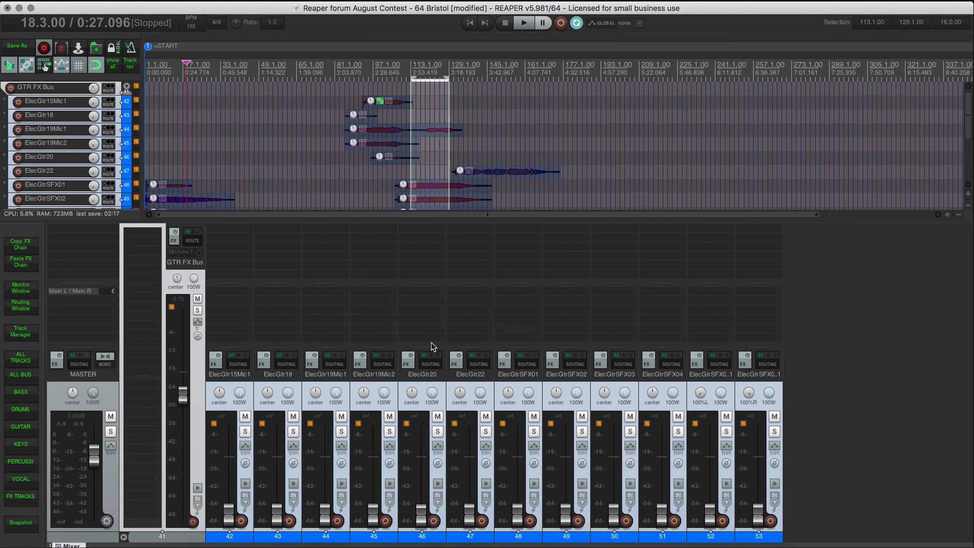
Solo the GTR FX Bus and play it from the start of the song.
{"action": "left_click", "coordinate": [197, 310]}
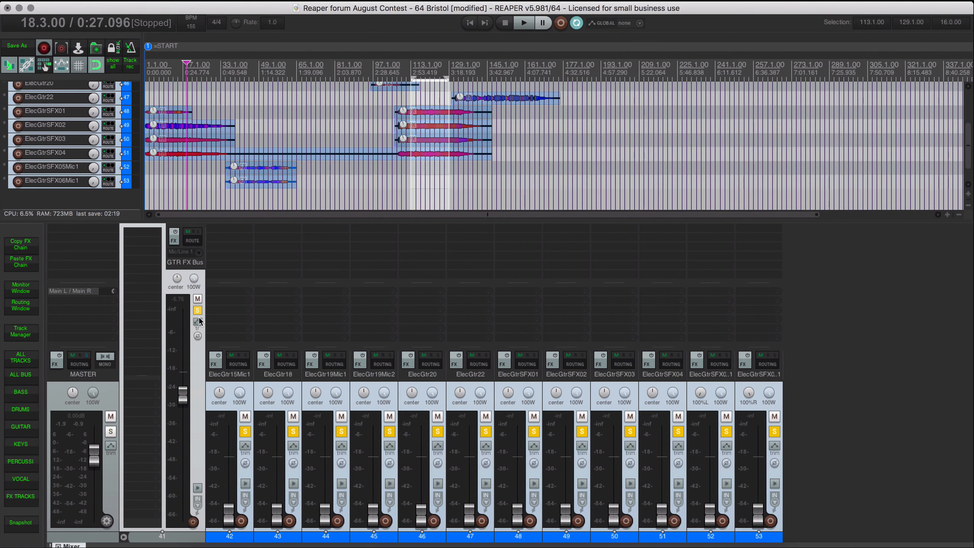
{"action": "left_click", "coordinate": [151, 90]}
{"action": "key", "text": "space"}
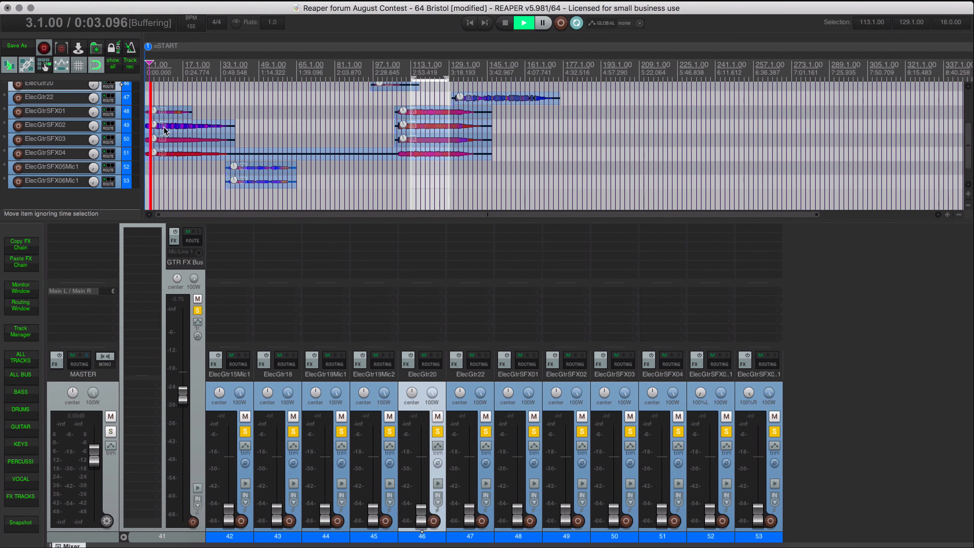
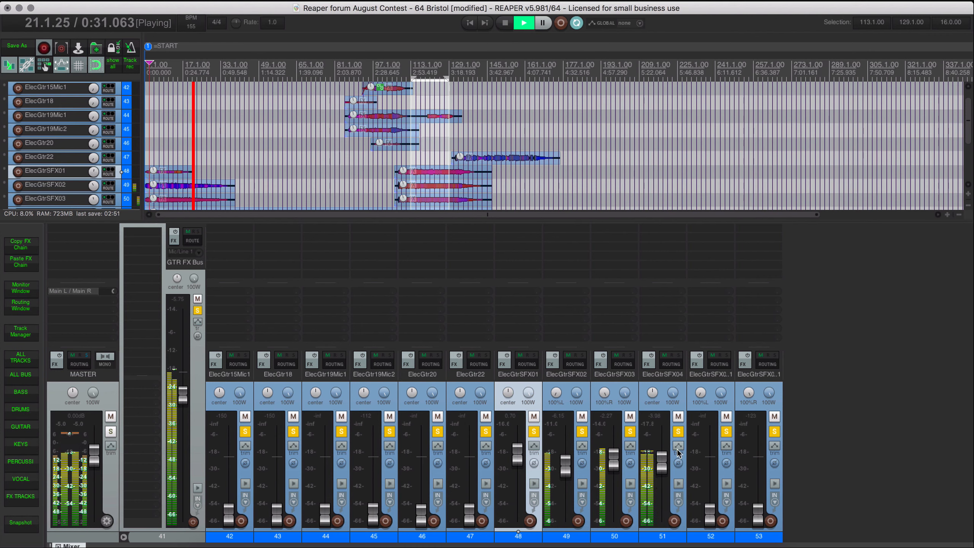
Cut the silent middle stretch out of ElecGtrSFX04's long item, keeping the sounding parts at both ends.
{"action": "scroll", "coordinate": [293, 186], "scroll_direction": "down", "scroll_amount": 2}
{"action": "scroll", "coordinate": [293, 186], "scroll_direction": "down", "scroll_amount": 3}
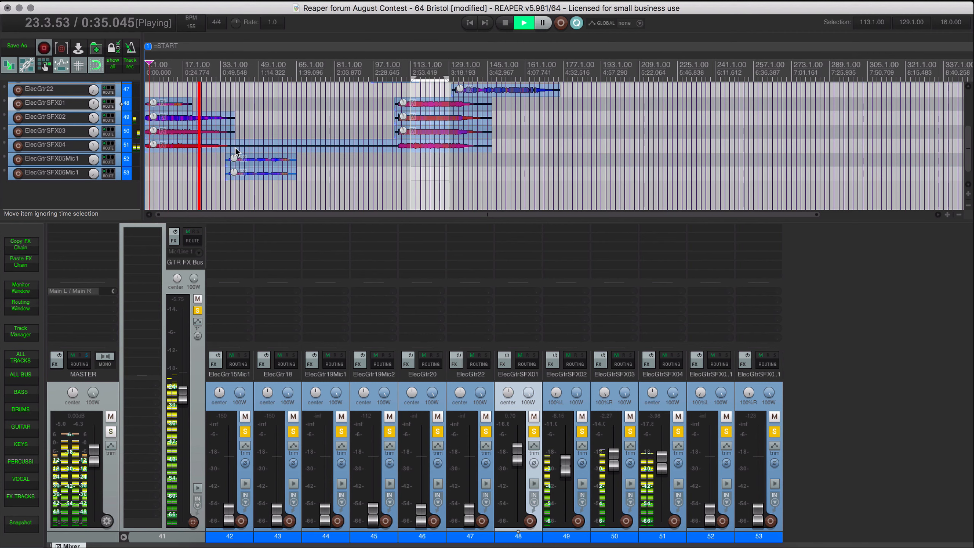
{"action": "left_click", "coordinate": [236, 149]}
{"action": "key", "text": "a"}
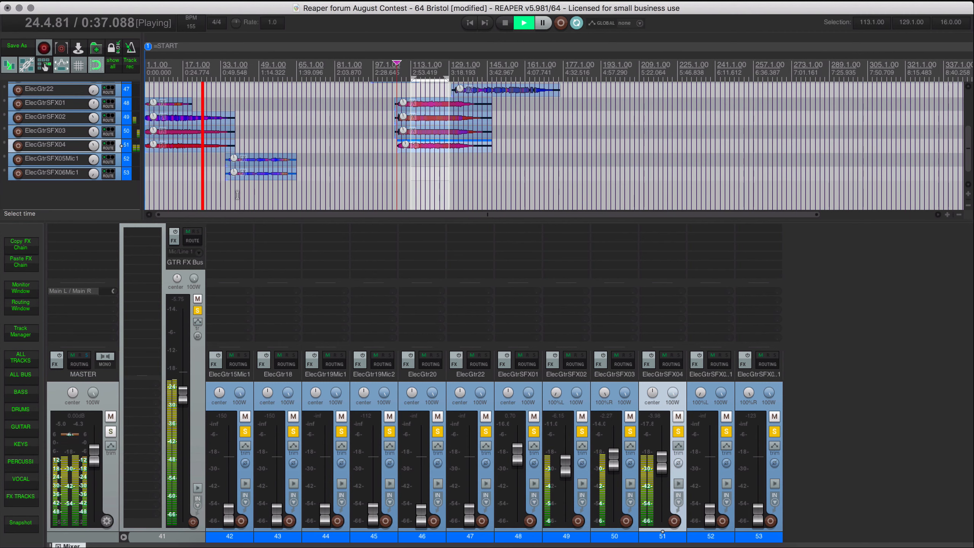
Play bars 39 to 63 as a time selection and raise ElecGtrSFX05Mic1 to -3.21 dB and ElecGtrSFX06Mic1 to -4.32 dB.
{"action": "left_click_drag", "start_coordinate": [236, 186], "coordinate": [293, 187]}
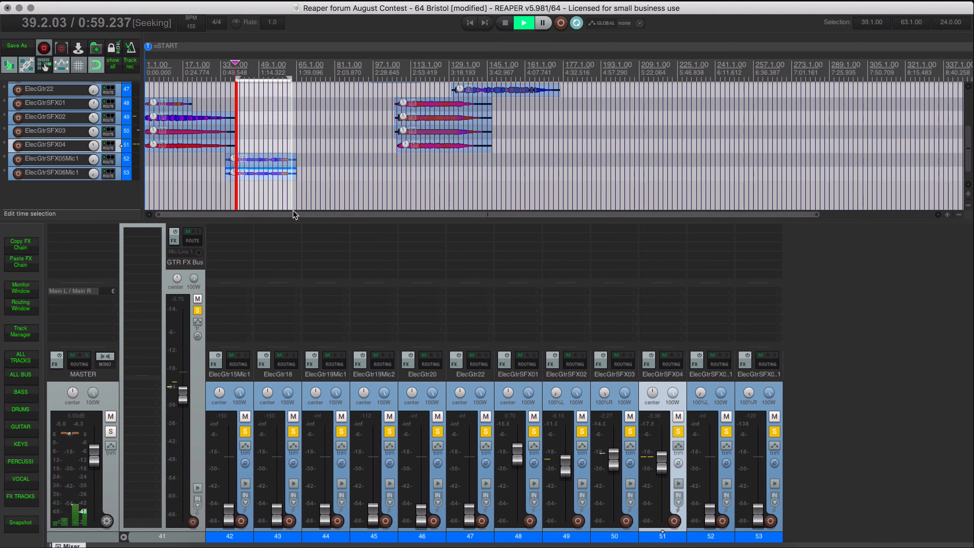
{"action": "scroll", "coordinate": [754, 427], "scroll_direction": "up", "scroll_amount": 15}
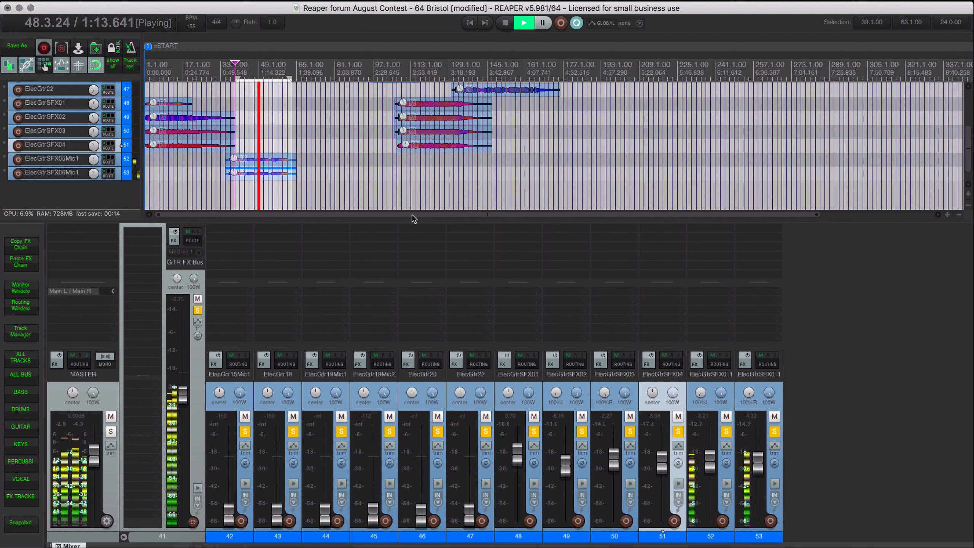
Play bars 89 to 109 as a time selection and bring up the faders of ElecGtr15Mic1, ElecGtr18 and both ElecGtr19 mics.
{"action": "scroll", "coordinate": [456, 163], "scroll_direction": "up", "scroll_amount": 5}
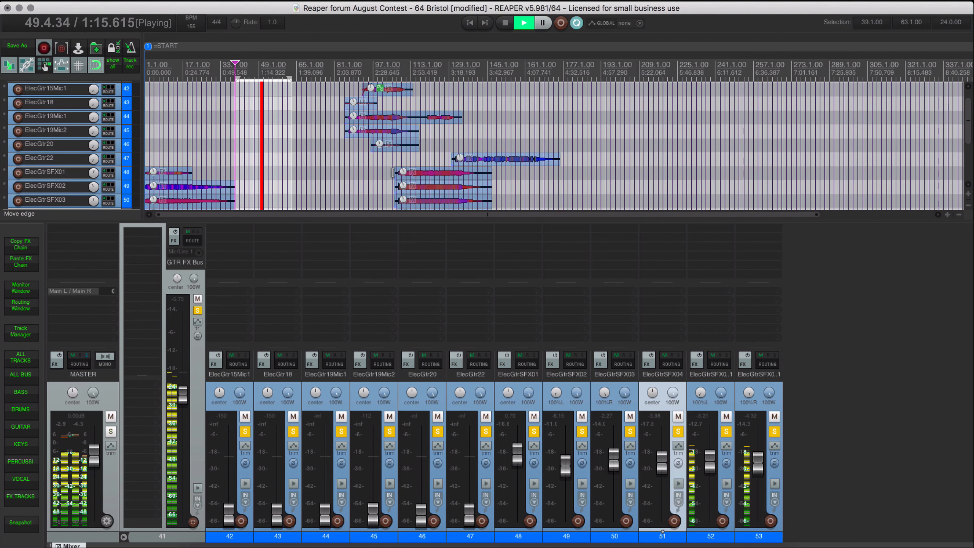
{"action": "scroll", "coordinate": [343, 137], "scroll_direction": "down", "scroll_amount": 1}
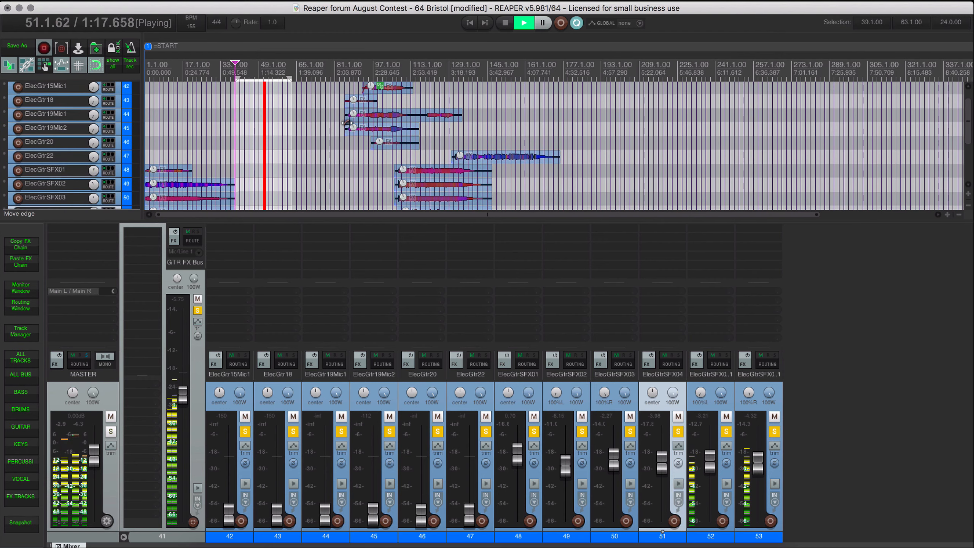
{"action": "scroll", "coordinate": [348, 86], "scroll_direction": "down", "scroll_amount": 3}
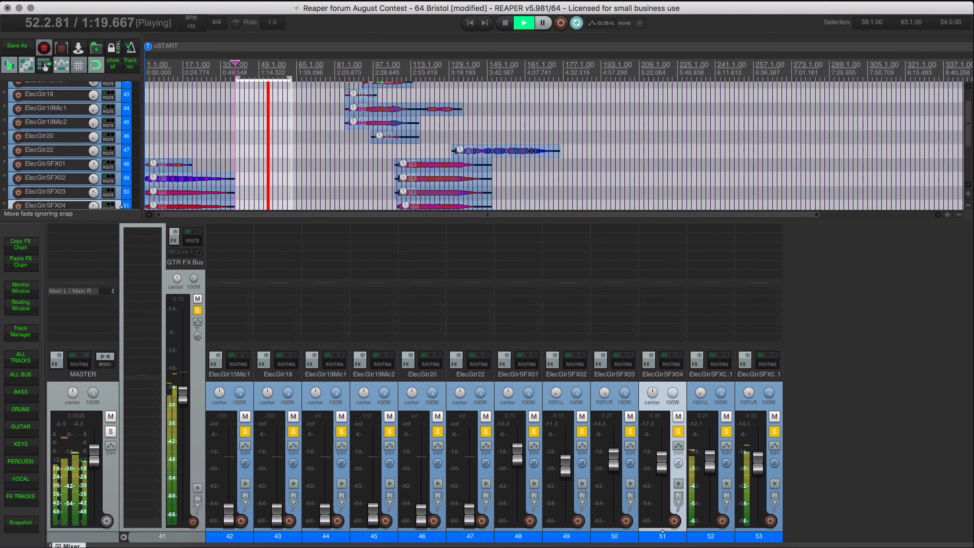
{"action": "scroll", "coordinate": [349, 102], "scroll_direction": "up", "scroll_amount": 2}
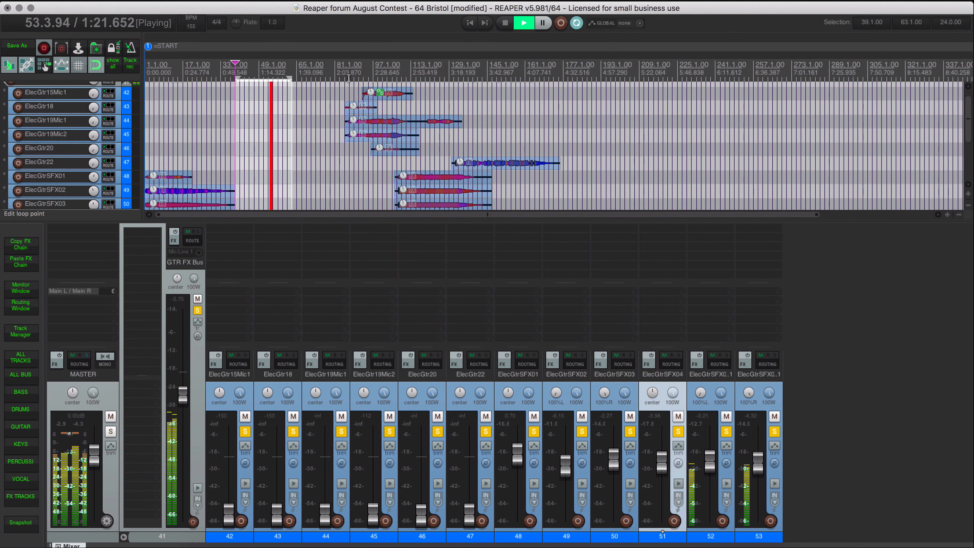
{"action": "left_click_drag", "start_coordinate": [352, 73], "coordinate": [402, 75]}
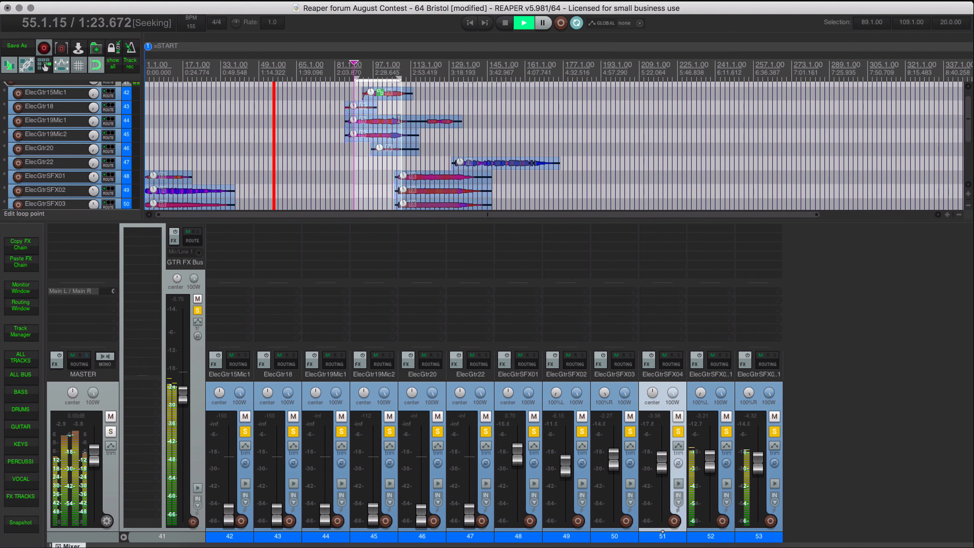
{"action": "left_click", "coordinate": [245, 470]}
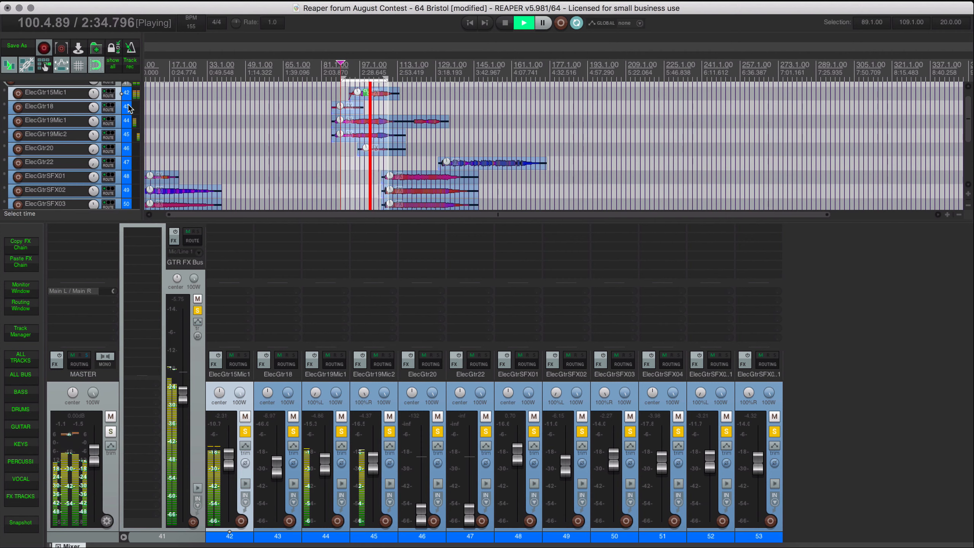
Enlarge and solo ElecGtr18, play its item from the beginning, and set the item volume to +9.00 dB.
{"action": "left_click_drag", "start_coordinate": [120, 114], "coordinate": [120, 177]}
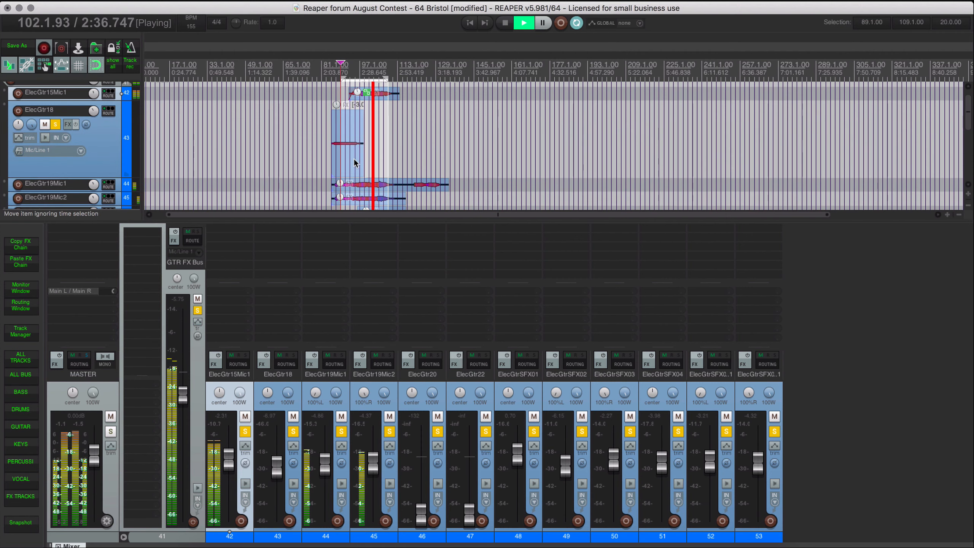
{"action": "left_click", "coordinate": [344, 163]}
{"action": "key", "text": "shift+s"}
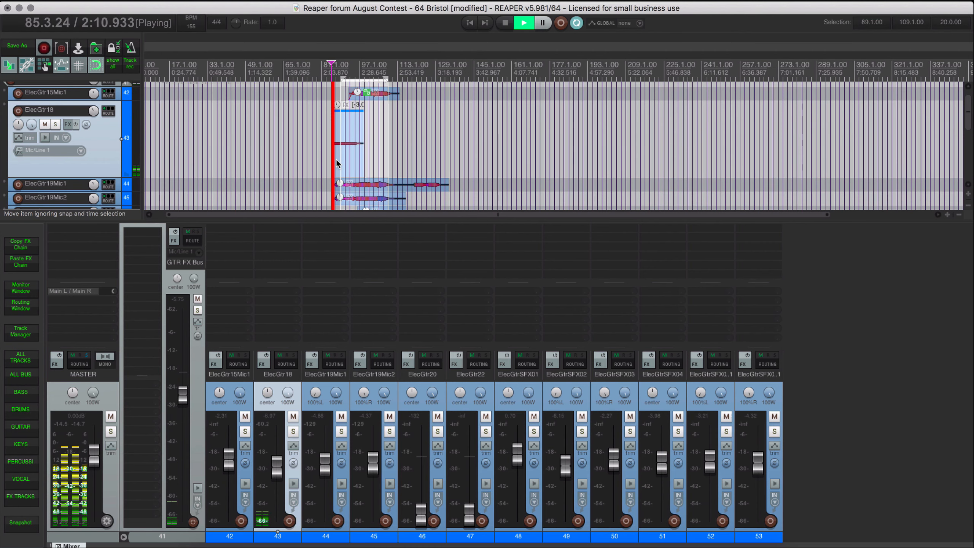
{"action": "key", "text": "shift+s"}
{"action": "scroll", "coordinate": [354, 166], "scroll_direction": "up", "scroll_amount": 10}
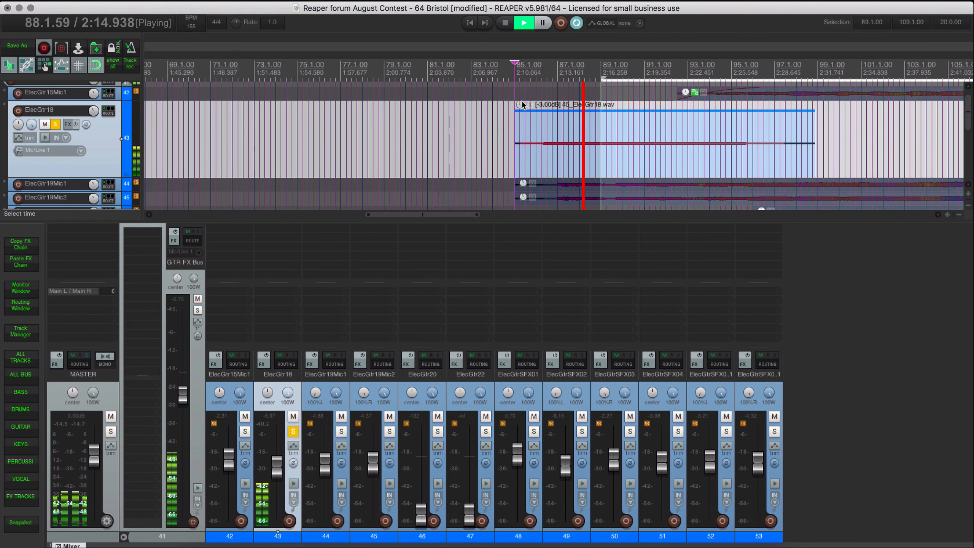
{"action": "left_click_drag", "start_coordinate": [522, 100], "coordinate": [517, 50]}
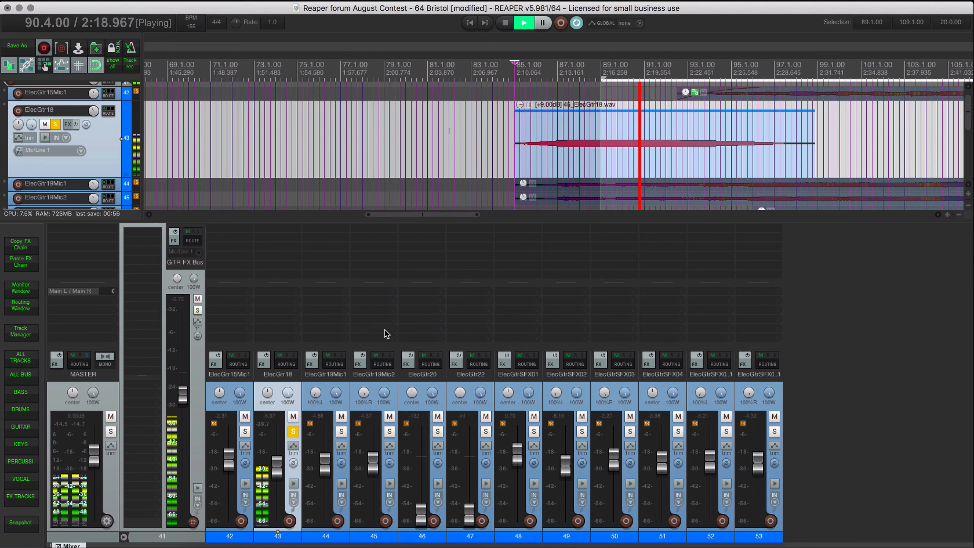
Bring ElecGtr18 back into the full mix, add a fade-in about one bar long, and raise its track volume to about -3.5 dB.
{"action": "left_click", "coordinate": [293, 432]}
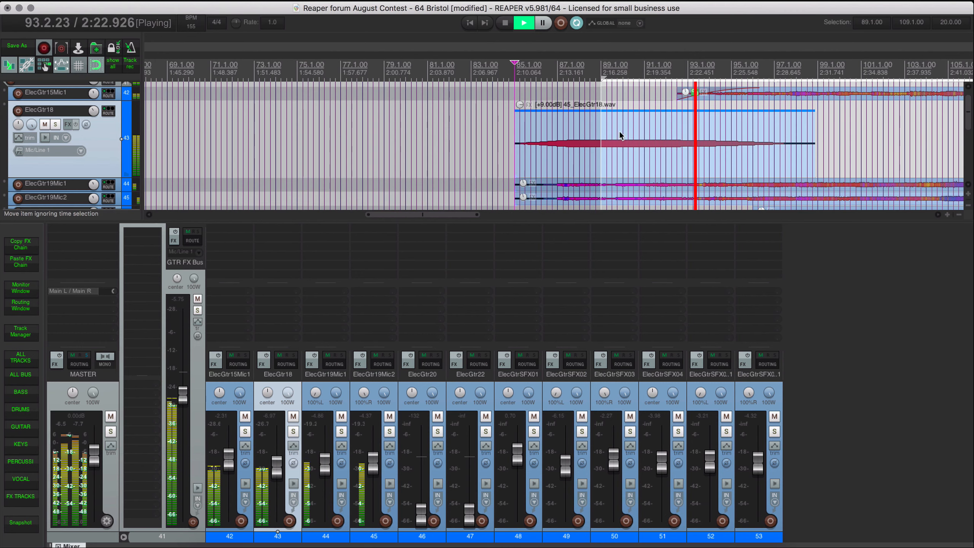
{"action": "left_click", "coordinate": [497, 140]}
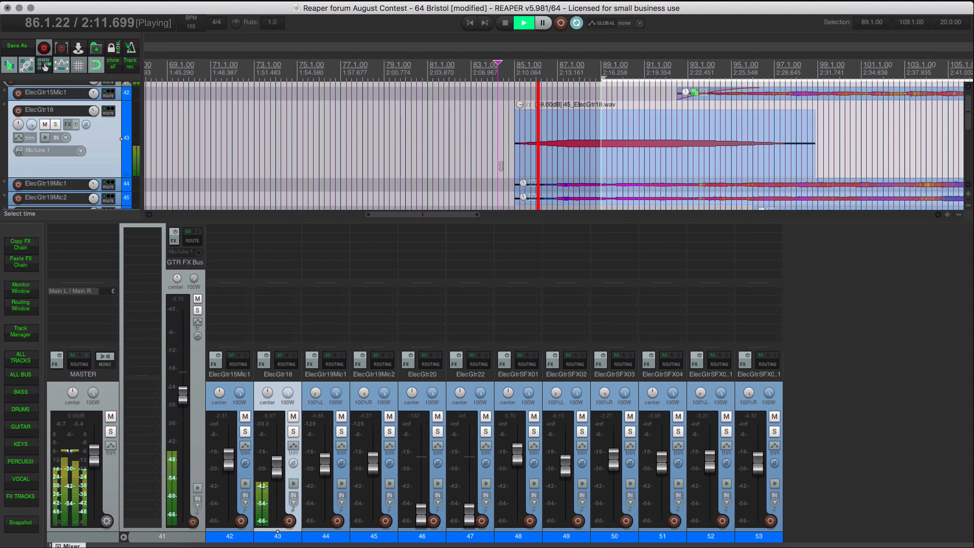
{"action": "left_click_drag", "start_coordinate": [516, 111], "coordinate": [537, 112]}
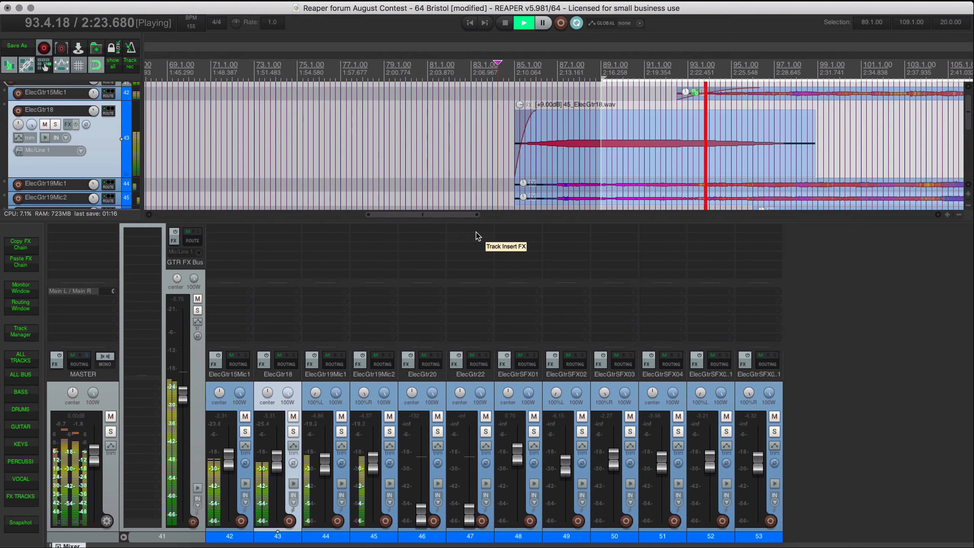
Set the ElecGtr20 track's volume to 3.28 dB and pan it 36% right, checking it in solo and in the mix.
{"action": "left_click", "coordinate": [427, 387]}
{"action": "scroll", "coordinate": [692, 58], "scroll_direction": "down", "scroll_amount": 2}
{"action": "scroll", "coordinate": [686, 70], "scroll_direction": "right", "scroll_amount": 7}
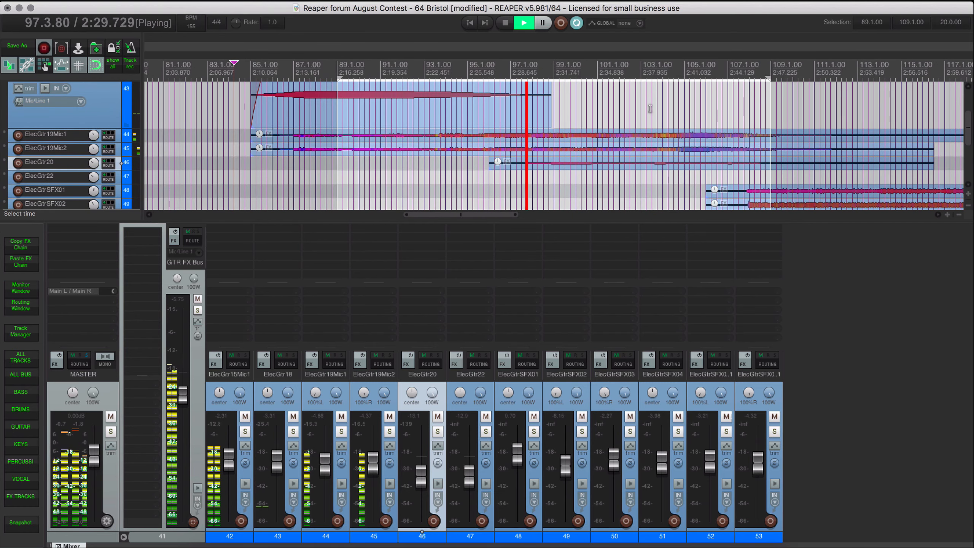
{"action": "scroll", "coordinate": [650, 108], "scroll_direction": "right", "scroll_amount": 2}
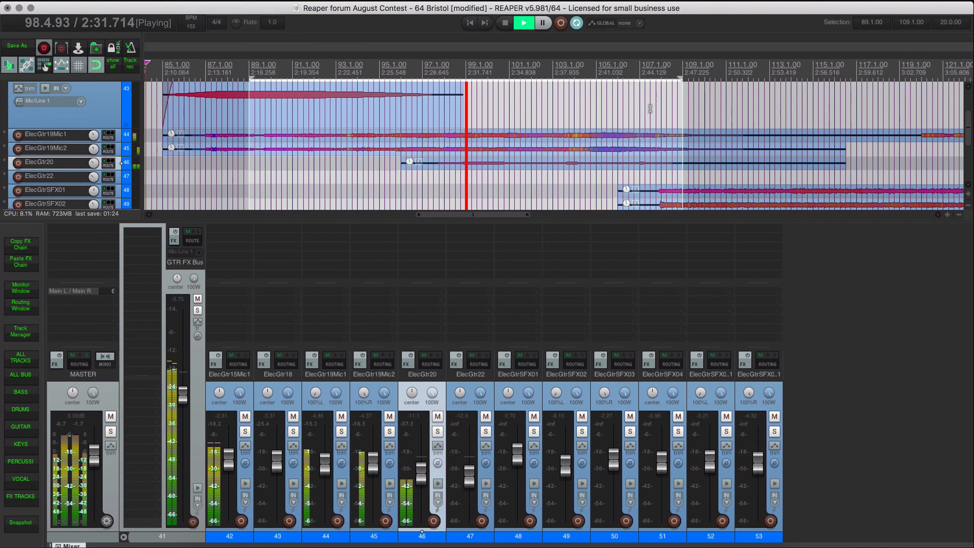
{"action": "left_click", "coordinate": [439, 432]}
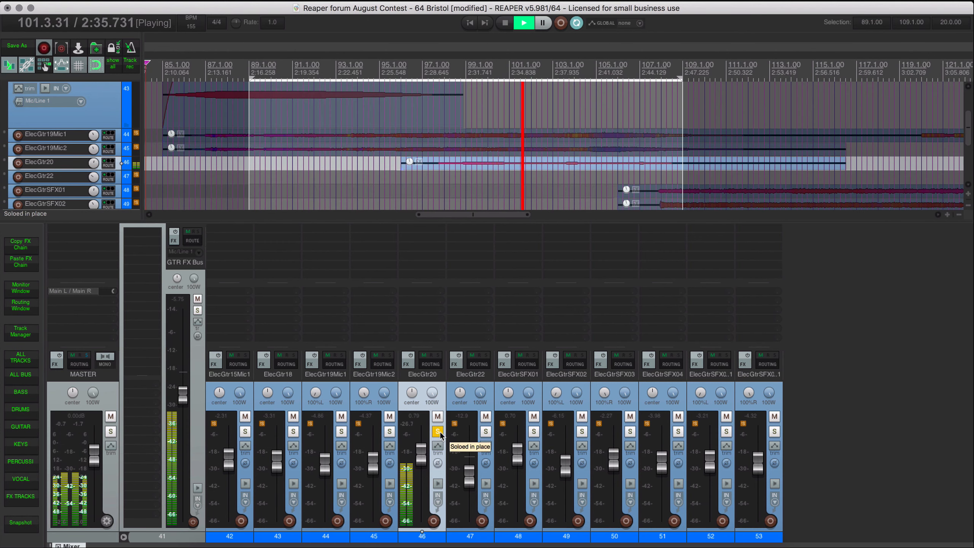
{"action": "left_click", "coordinate": [438, 432]}
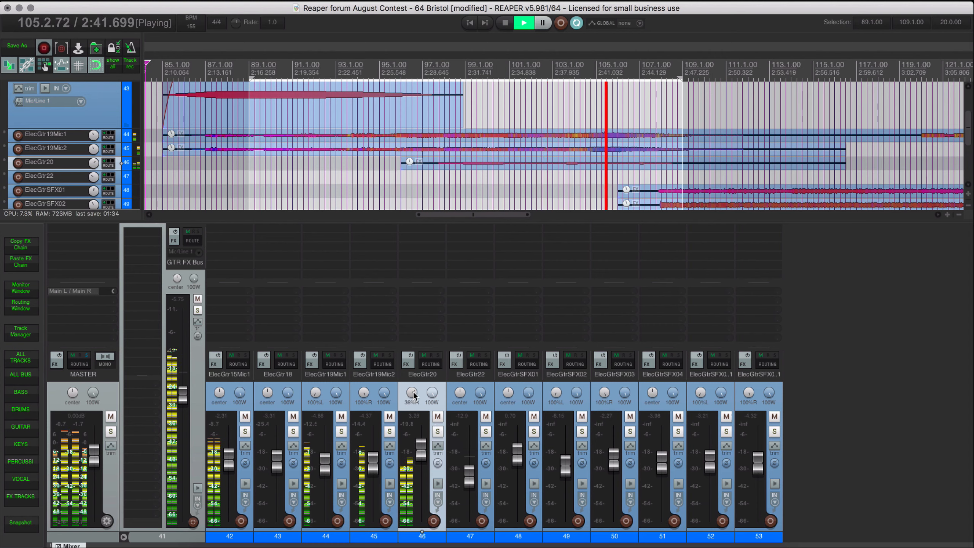
Clear the time selection and lower the GTR FX Bus volume to -7.90 dB while playing from about bar 125.
{"action": "scroll", "coordinate": [544, 140], "scroll_direction": "down", "scroll_amount": 1}
{"action": "scroll", "coordinate": [546, 157], "scroll_direction": "down", "scroll_amount": 7}
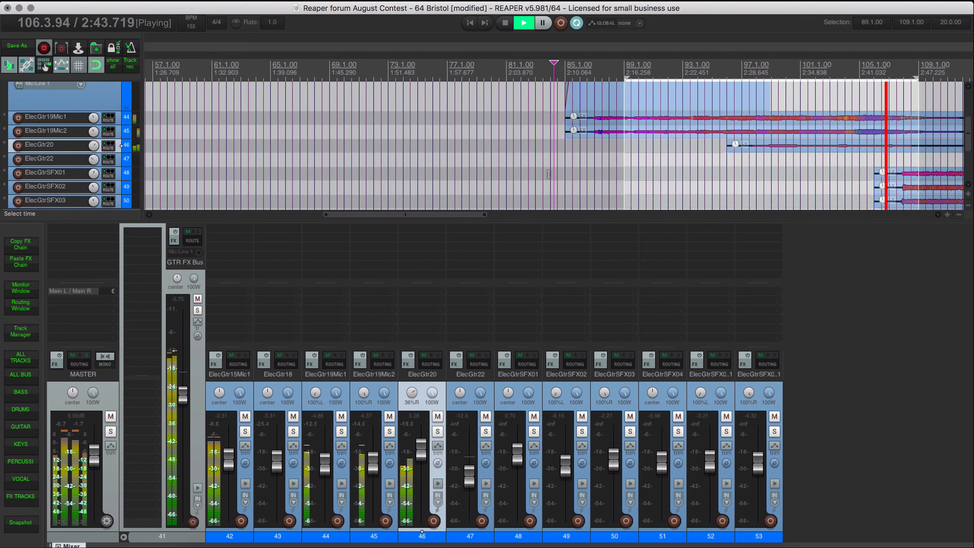
{"action": "scroll", "coordinate": [548, 174], "scroll_direction": "down", "scroll_amount": 2}
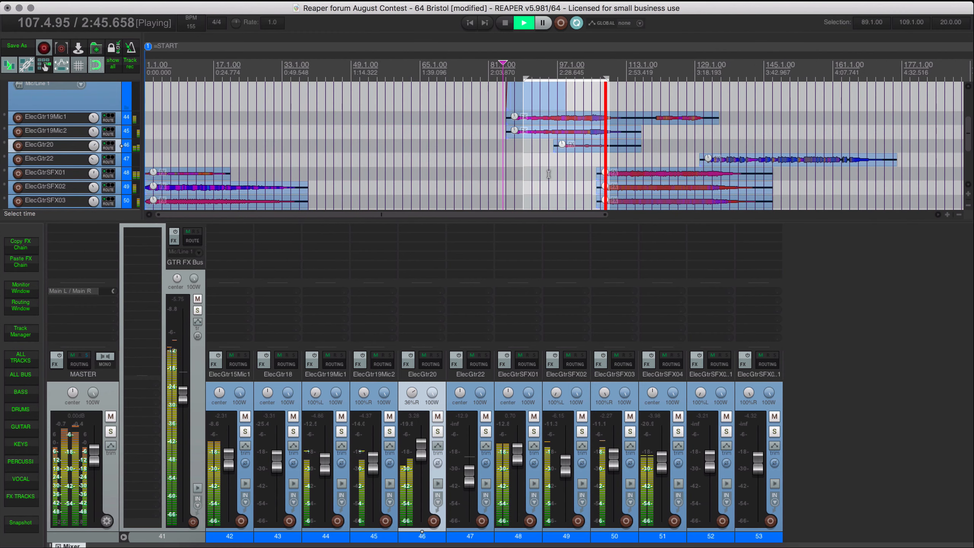
{"action": "scroll", "coordinate": [548, 174], "scroll_direction": "up", "scroll_amount": 4}
{"action": "scroll", "coordinate": [586, 176], "scroll_direction": "right", "scroll_amount": 2}
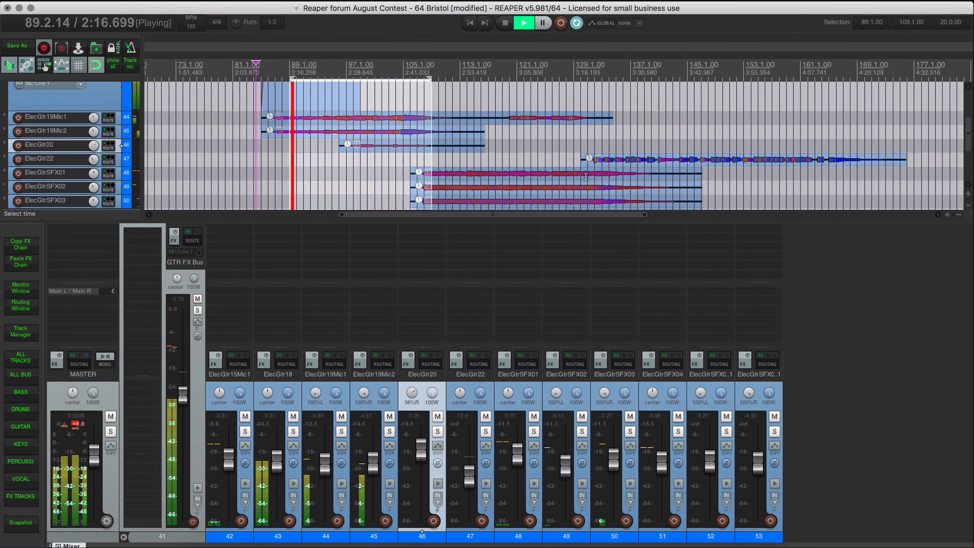
{"action": "key", "text": "space"}
{"action": "key", "text": "Escape"}
{"action": "left_click", "coordinate": [546, 152]}
{"action": "key", "text": "space"}
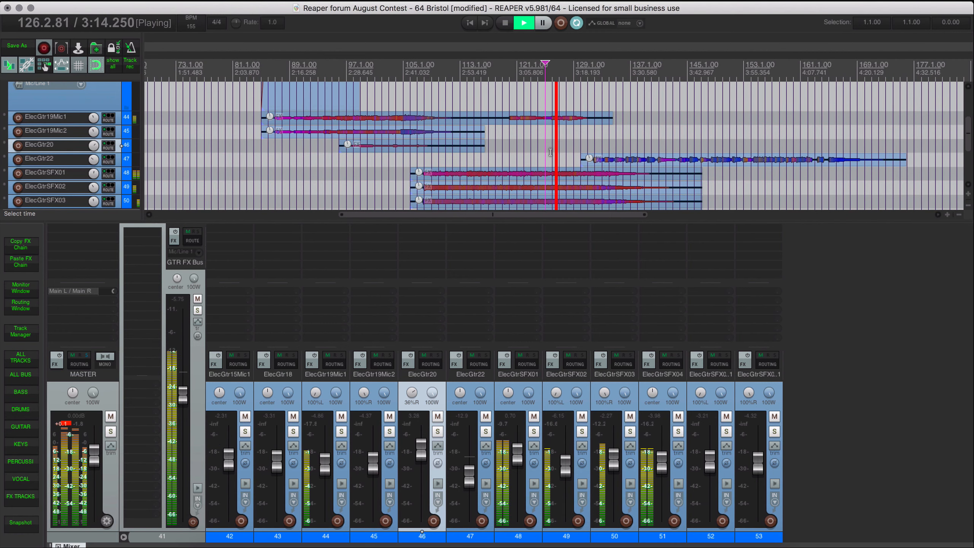
{"action": "left_click", "coordinate": [195, 366]}
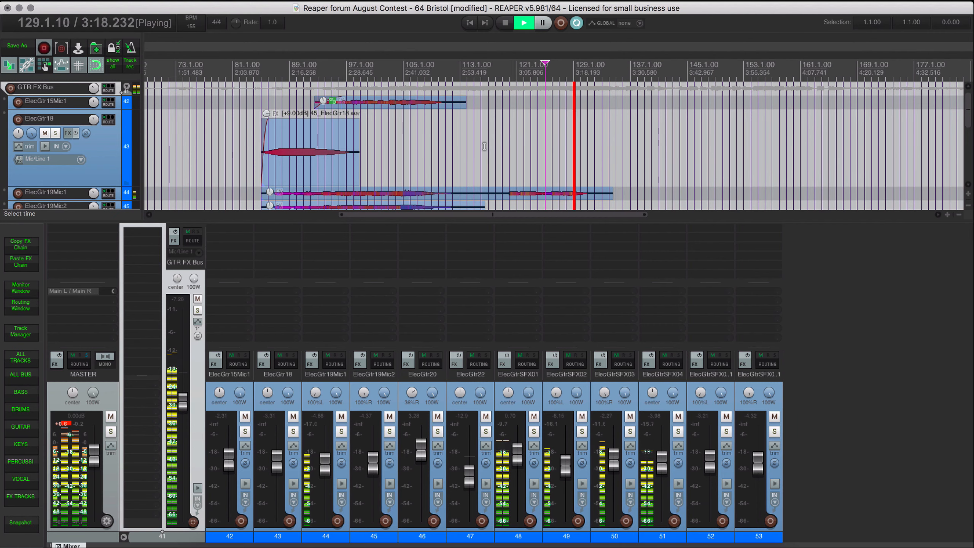
{"action": "scroll", "coordinate": [484, 146], "scroll_direction": "down", "scroll_amount": 2}
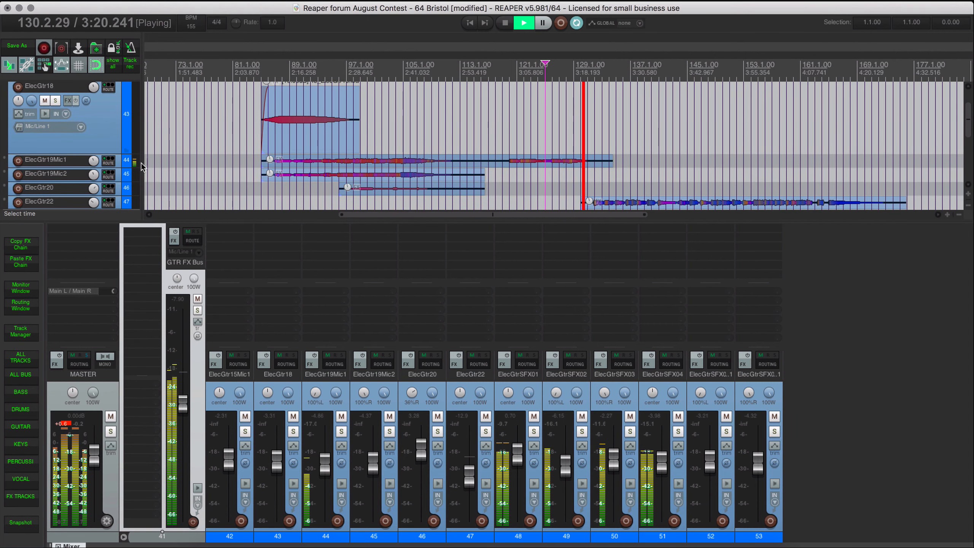
Solo the ElecGtr19Mic1 track and listen to it from about bar 121.
{"action": "left_click", "coordinate": [122, 164]}
{"action": "key", "text": "F6"}
{"action": "key", "text": "space"}
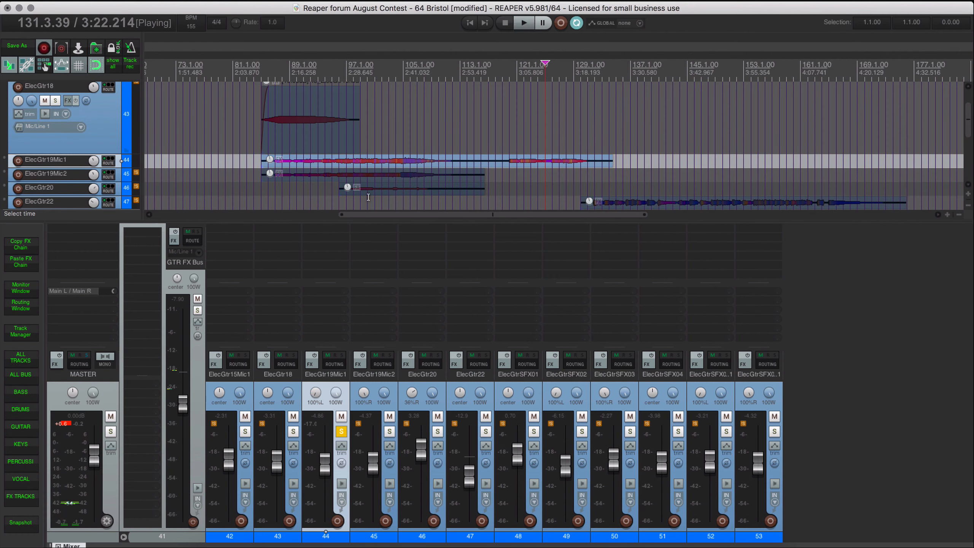
{"action": "left_click", "coordinate": [510, 142]}
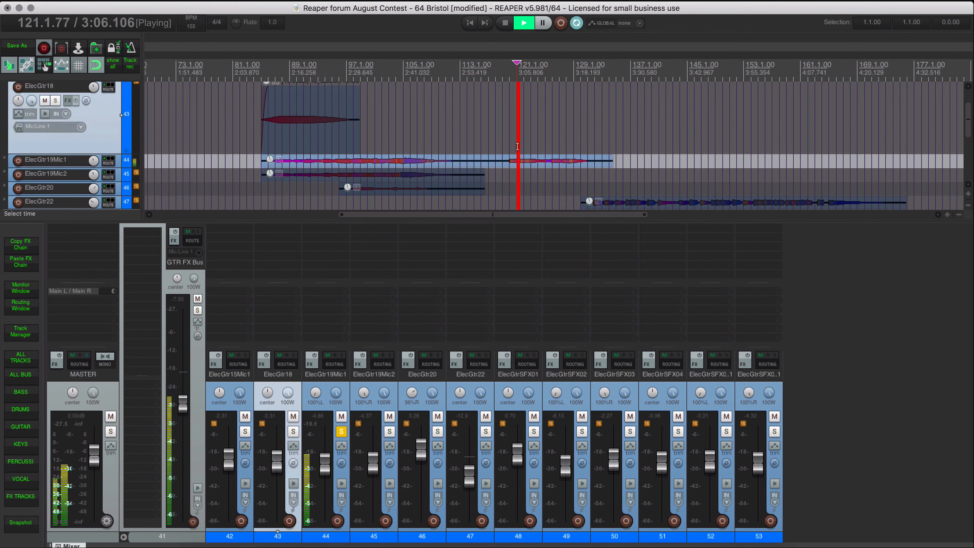
{"action": "key", "text": "space"}
{"action": "key", "text": "F6"}
Audition ElecGtr22 in solo from about bar 137 and set its volume to -2.79 dB in the full mix.
{"action": "left_click", "coordinate": [636, 203]}
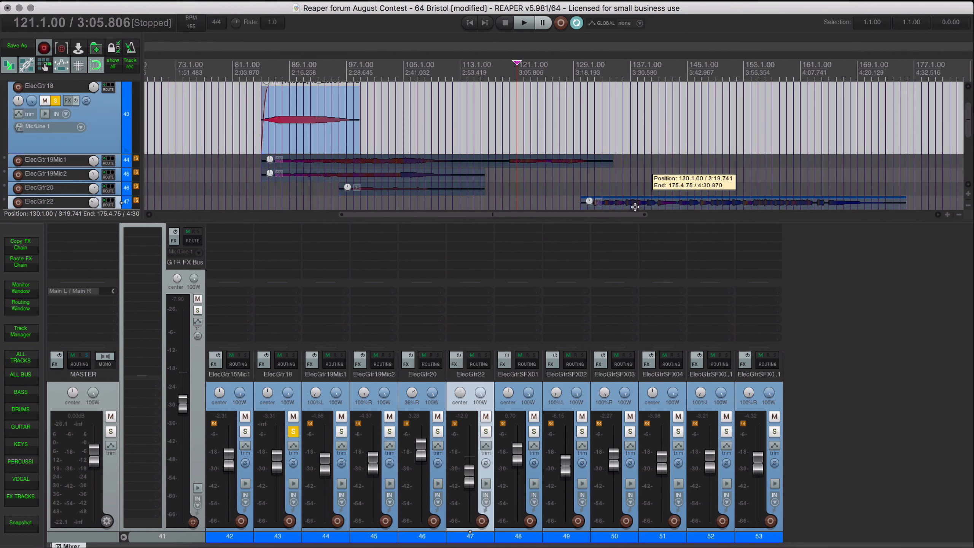
{"action": "key", "text": "F6"}
{"action": "key", "text": "space"}
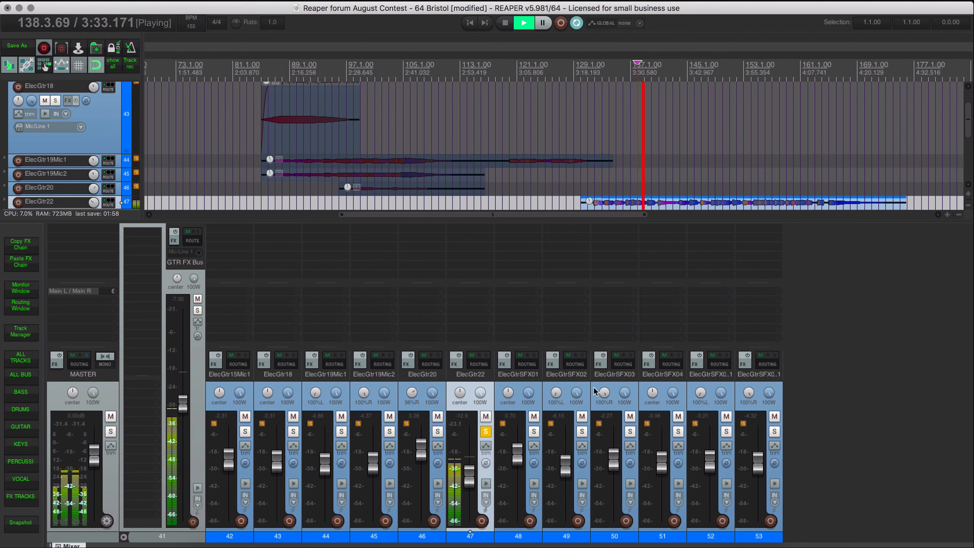
{"action": "left_click", "coordinate": [486, 431]}
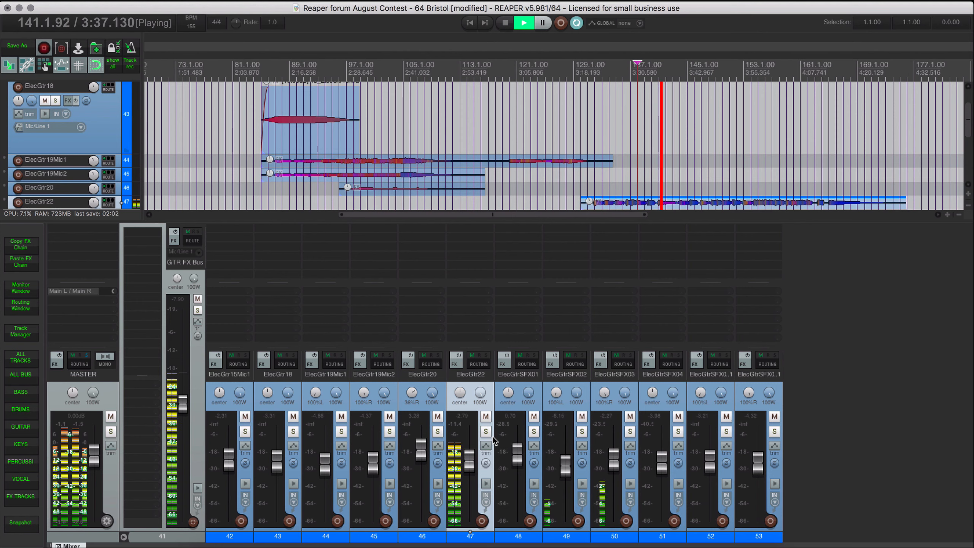
Solo ElecGtr22 again, listen to it from about bar 157, and end the solo.
{"action": "left_click", "coordinate": [486, 431]}
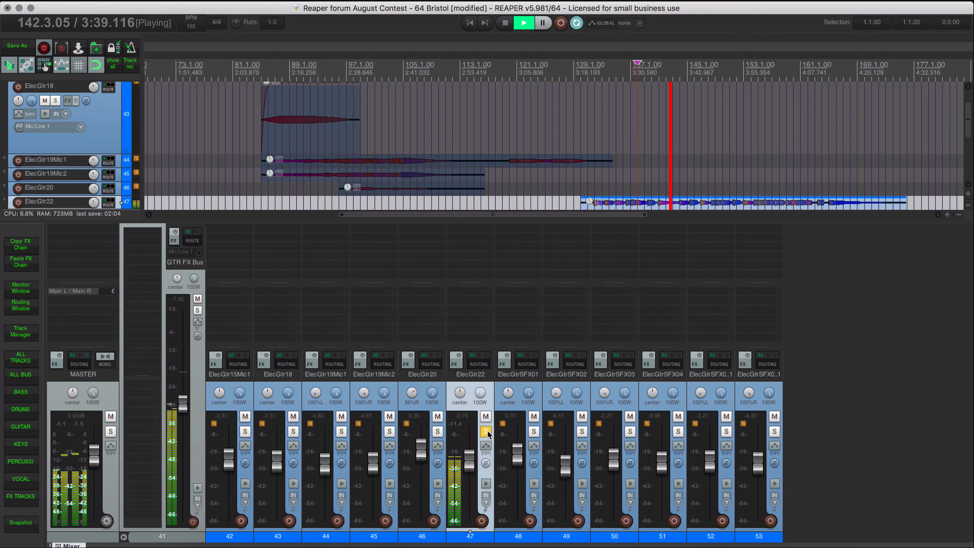
{"action": "left_click", "coordinate": [773, 182]}
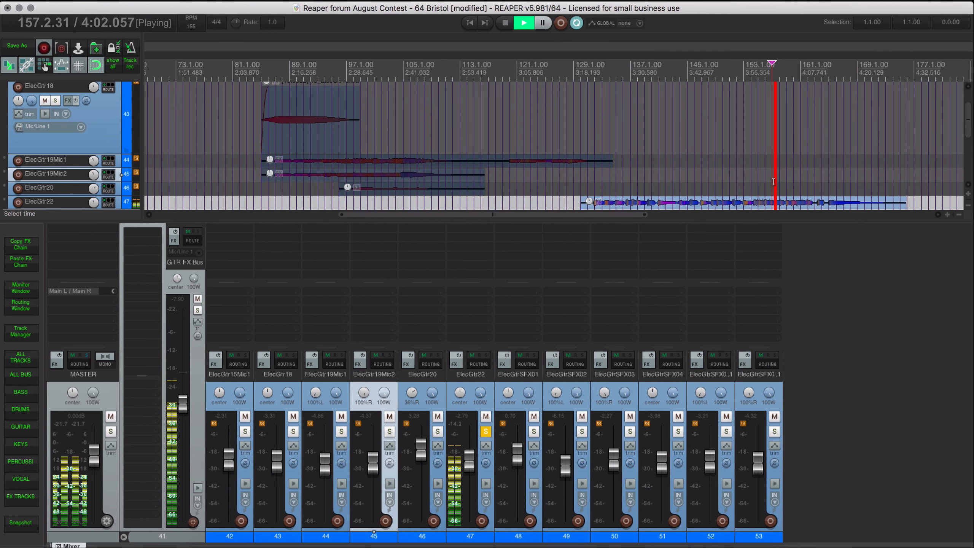
{"action": "key", "text": "space"}
{"action": "left_click", "coordinate": [485, 431]}
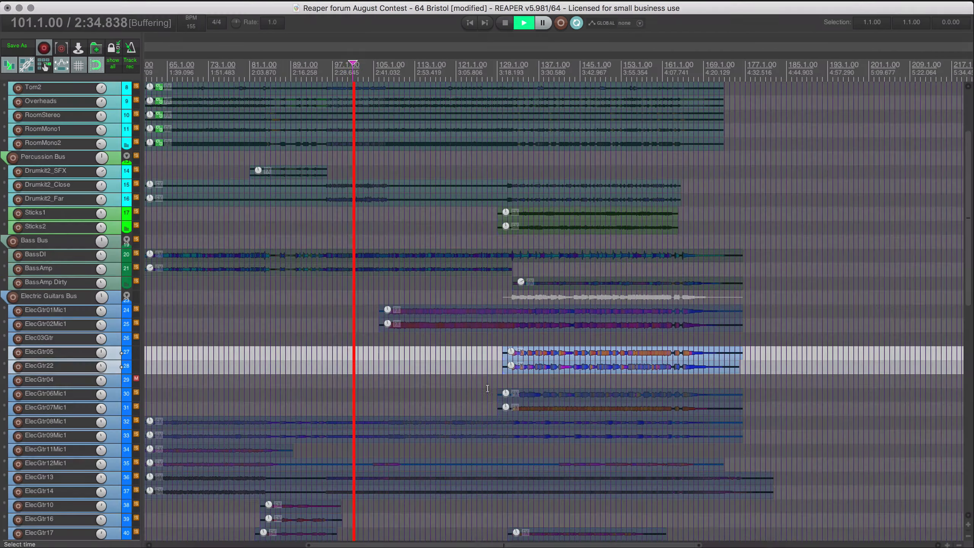
Compare the soloed ElecGtr05 and ElecGtr22 tracks from about bar 140, and return both to the full mix.
{"action": "key", "text": "space"}
{"action": "left_click", "coordinate": [554, 341]}
{"action": "scroll", "coordinate": [576, 375], "scroll_direction": "up", "scroll_amount": 8}
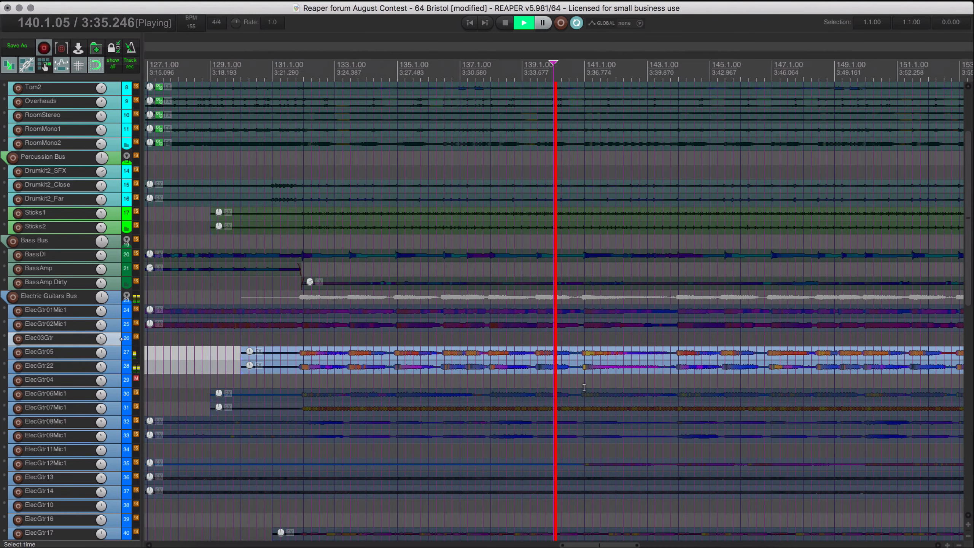
{"action": "scroll", "coordinate": [583, 388], "scroll_direction": "up", "scroll_amount": 5}
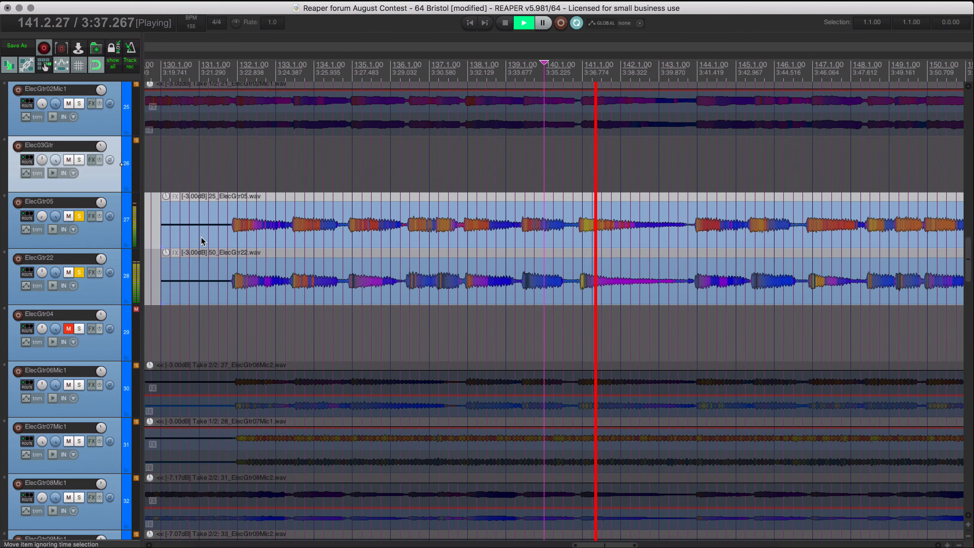
{"action": "left_click", "coordinate": [110, 240]}
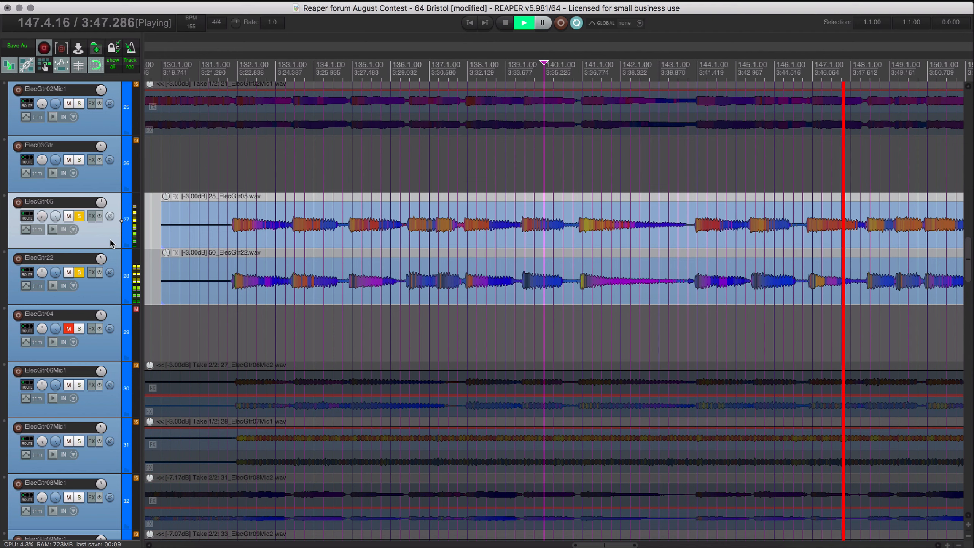
{"action": "left_click", "coordinate": [116, 290]}
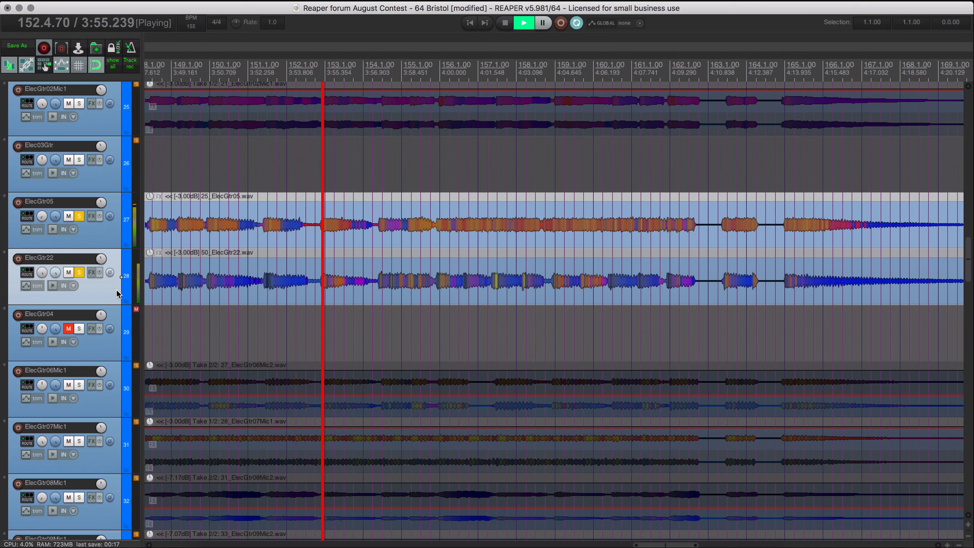
{"action": "left_click", "coordinate": [79, 271]}
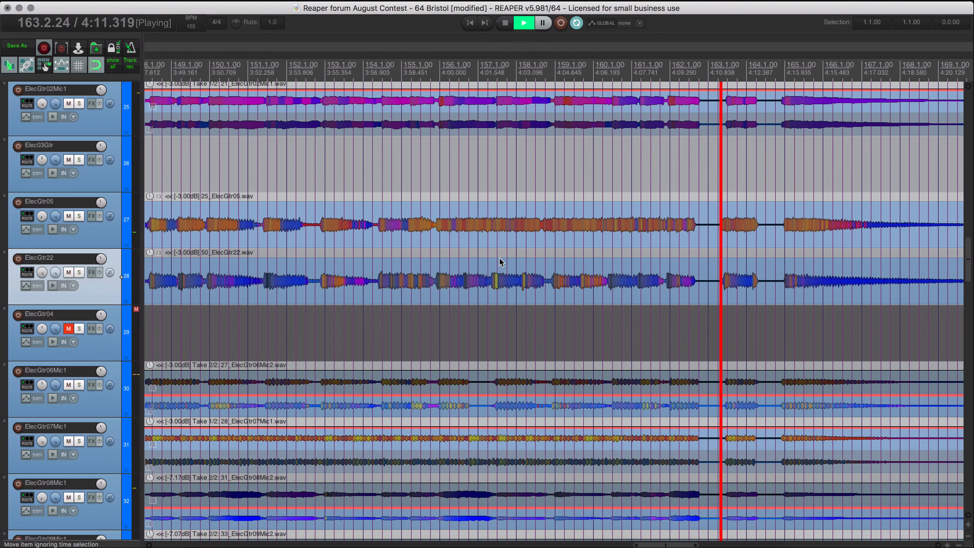
Solo the ElecGtr13 and ElecGtr14 tracks together and play them from about bar 137.
{"action": "scroll", "coordinate": [620, 268], "scroll_direction": "down", "scroll_amount": 3}
{"action": "scroll", "coordinate": [574, 298], "scroll_direction": "down", "scroll_amount": 3, "text": "ctrl"}
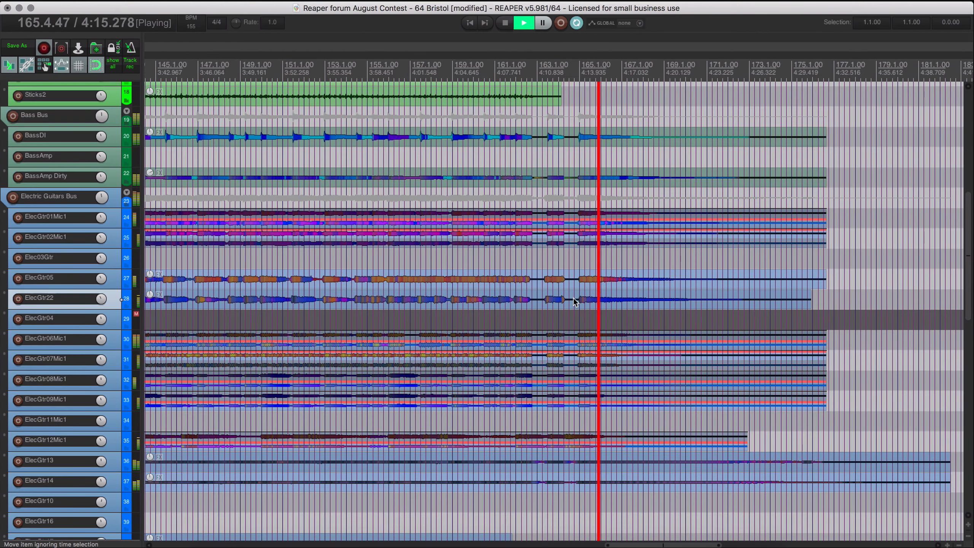
{"action": "scroll", "coordinate": [573, 299], "scroll_direction": "up", "scroll_amount": 3}
{"action": "scroll", "coordinate": [574, 298], "scroll_direction": "up", "scroll_amount": 10}
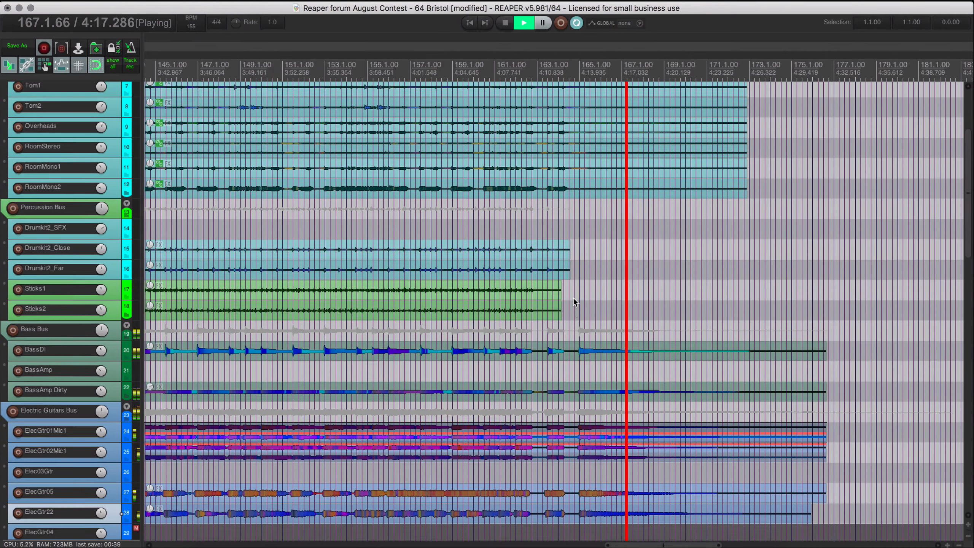
{"action": "scroll", "coordinate": [573, 299], "scroll_direction": "down", "scroll_amount": 20}
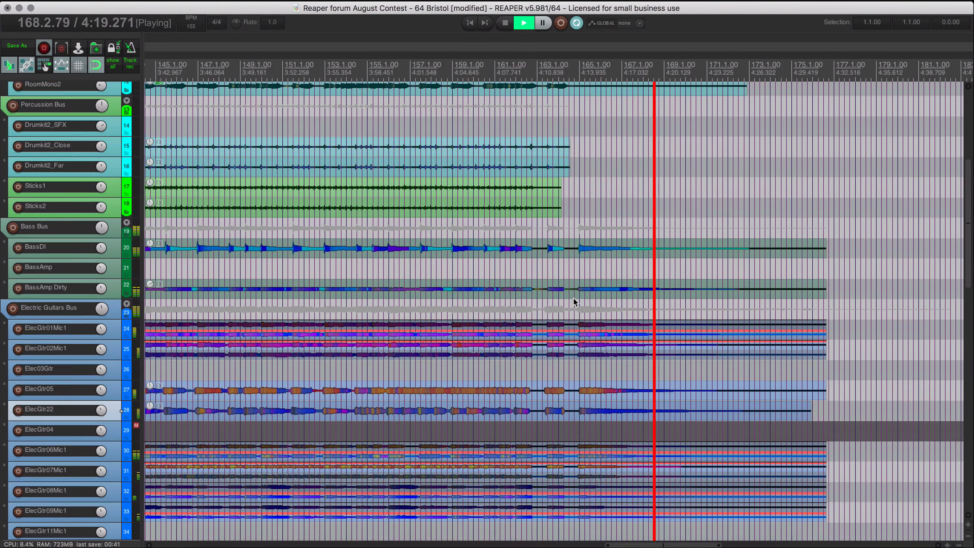
{"action": "scroll", "coordinate": [573, 298], "scroll_direction": "down", "scroll_amount": 1}
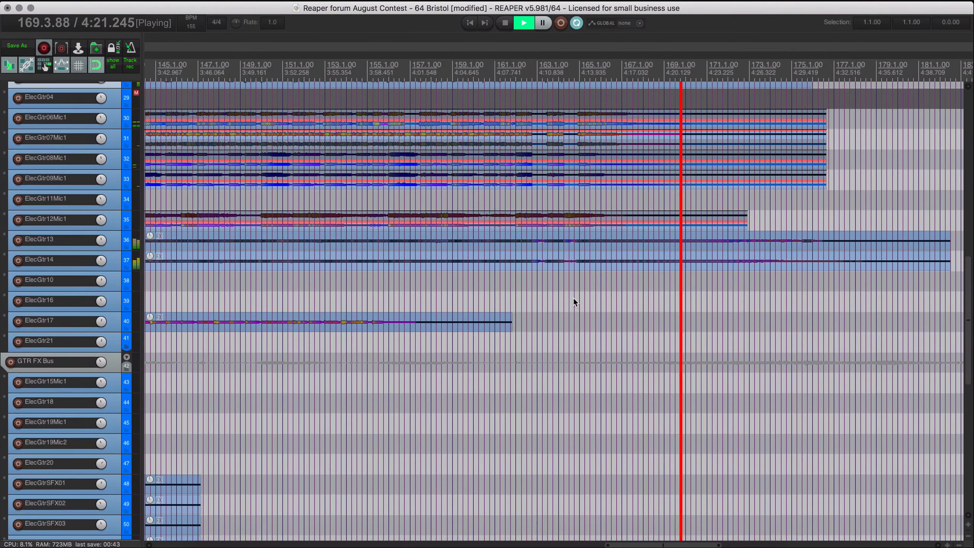
{"action": "left_click", "coordinate": [110, 243]}
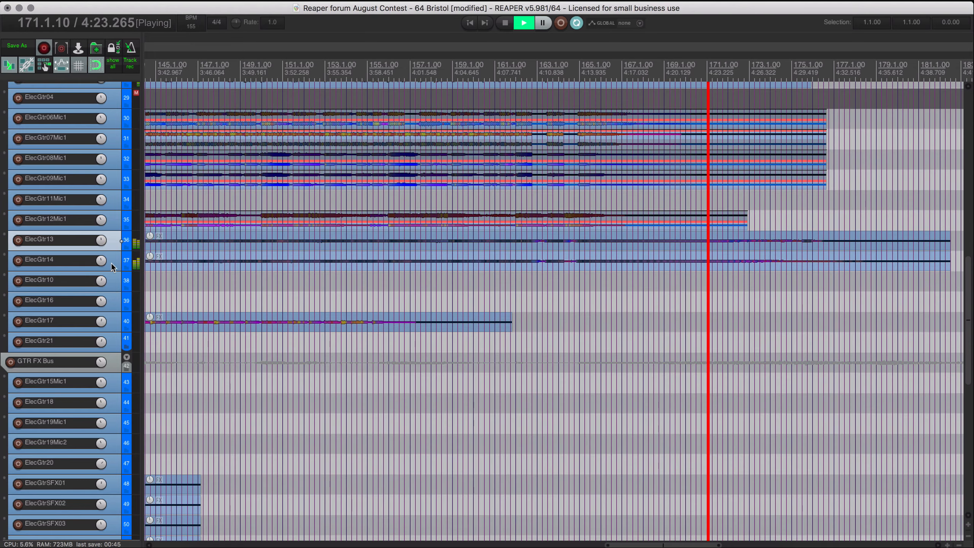
{"action": "left_click", "coordinate": [111, 263], "text": "shift"}
{"action": "scroll", "coordinate": [189, 298], "scroll_direction": "up", "scroll_amount": 5}
{"action": "scroll", "coordinate": [189, 298], "scroll_direction": "up", "scroll_amount": 5}
{"action": "scroll", "coordinate": [231, 311], "scroll_direction": "down", "scroll_amount": 3}
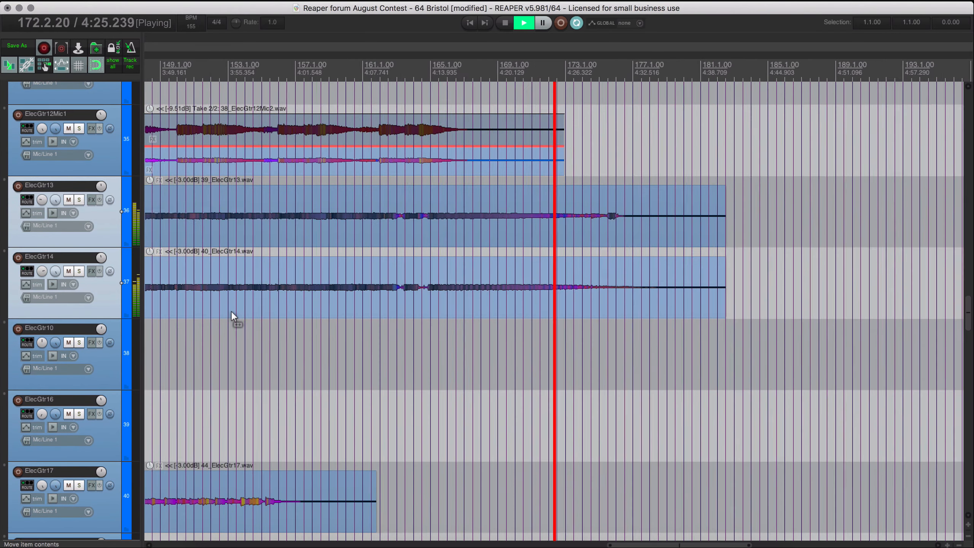
{"action": "scroll", "coordinate": [234, 307], "scroll_direction": "left", "scroll_amount": 8}
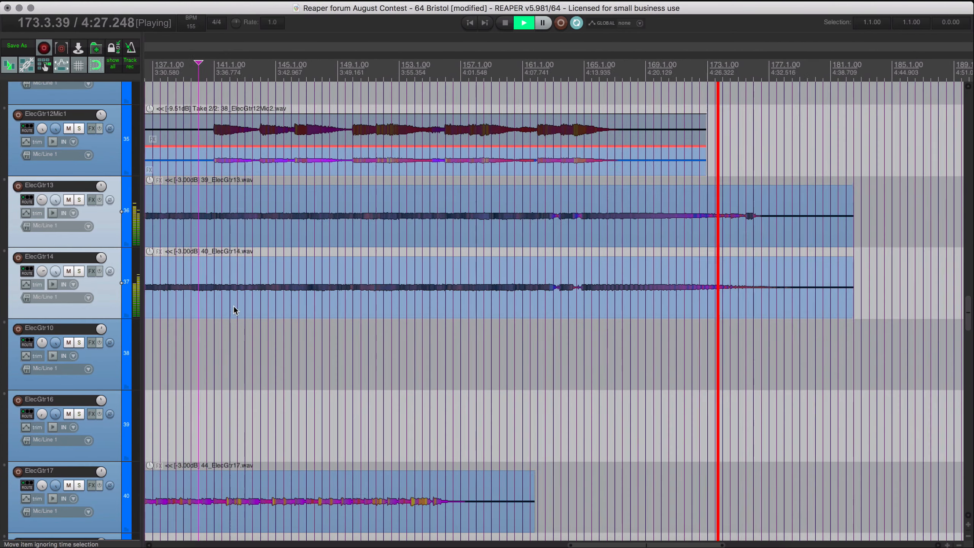
{"action": "left_click", "coordinate": [304, 291]}
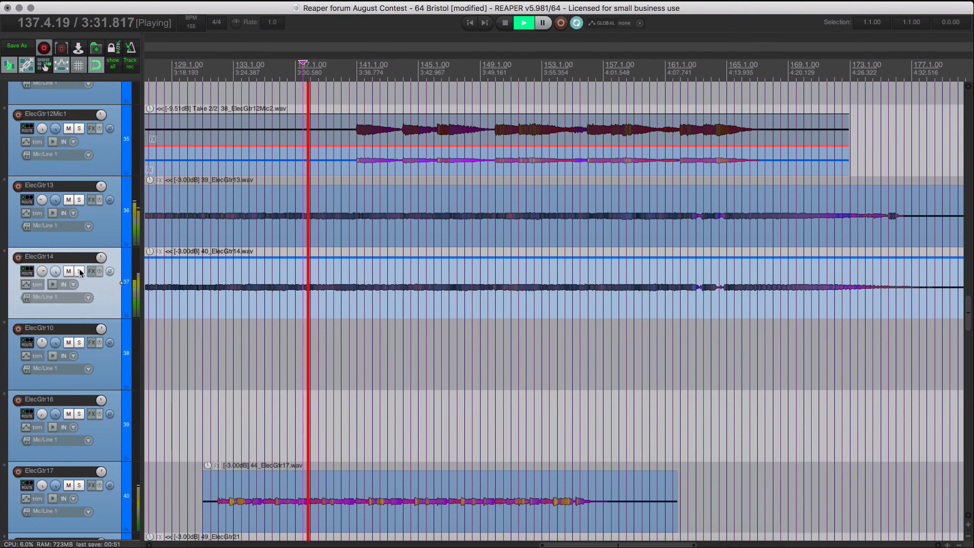
{"action": "left_click", "coordinate": [79, 199]}
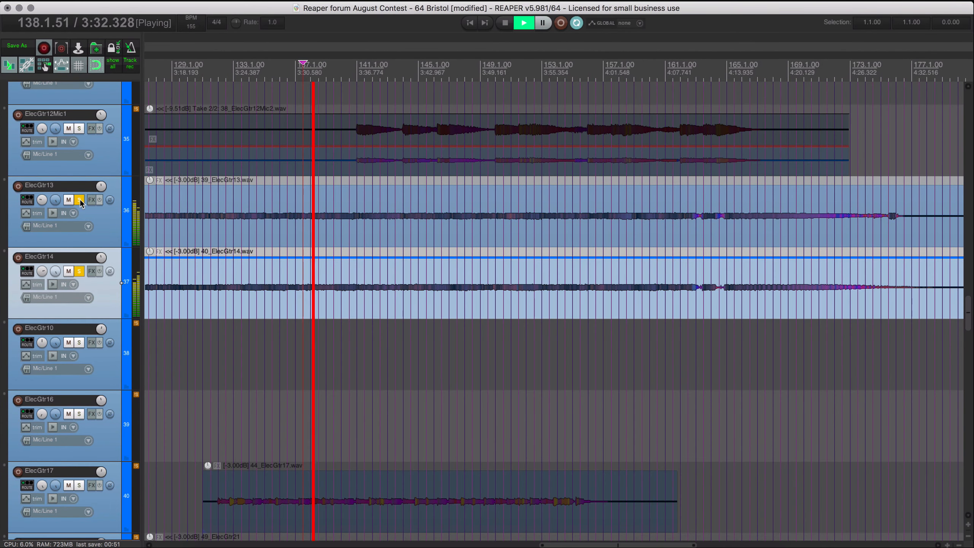
Return ElecGtr13 and ElecGtr14 to the full mix, listen through to about bar 162, and stop playback.
{"action": "left_click", "coordinate": [80, 271]}
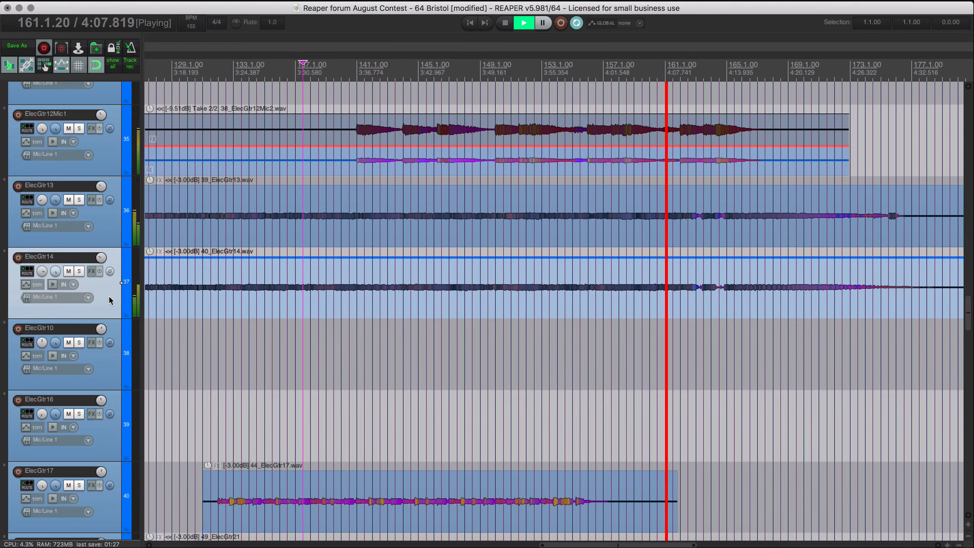
{"action": "scroll", "coordinate": [110, 299], "scroll_direction": "left", "scroll_amount": 4}
{"action": "scroll", "coordinate": [157, 310], "scroll_direction": "down", "scroll_amount": 6}
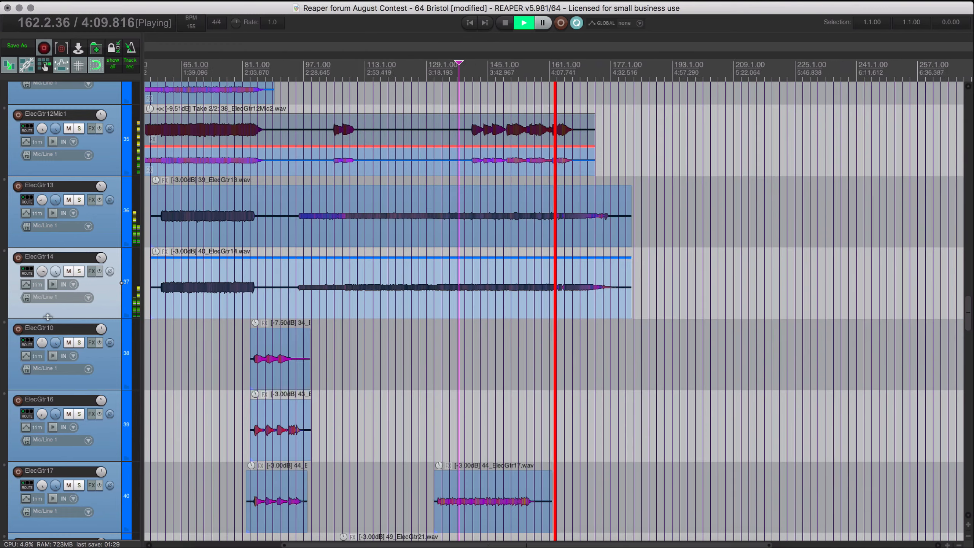
{"action": "key", "text": "space"}
Solo the Keys Bus and play it from about bar 15, where the Rhodes item begins.
{"action": "scroll", "coordinate": [157, 310], "scroll_direction": "down", "scroll_amount": 15}
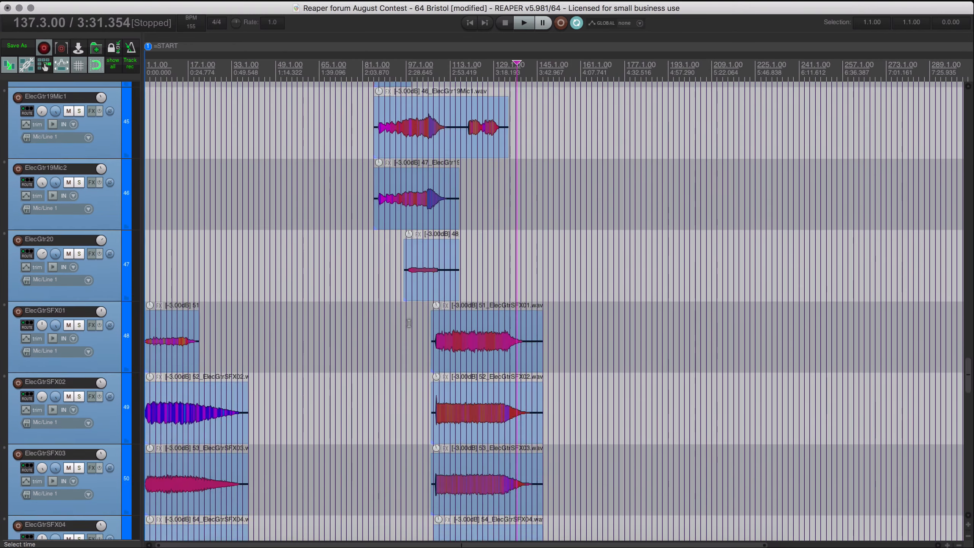
{"action": "scroll", "coordinate": [409, 323], "scroll_direction": "up", "scroll_amount": 5}
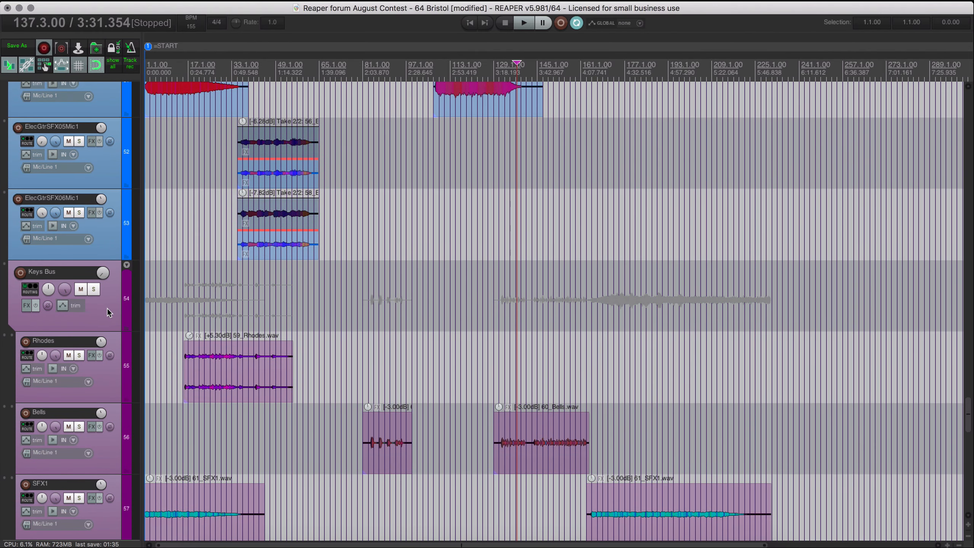
{"action": "left_click", "coordinate": [108, 309]}
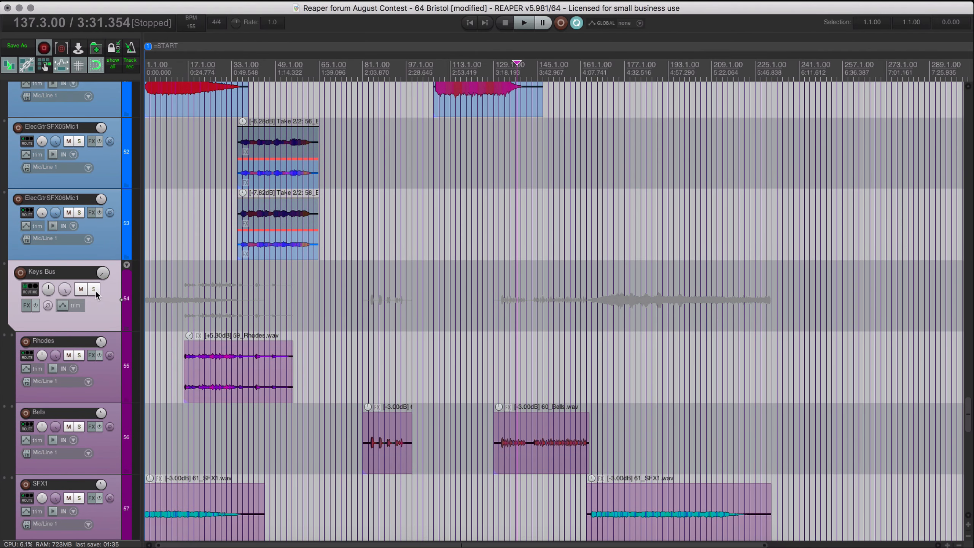
{"action": "left_click", "coordinate": [93, 288]}
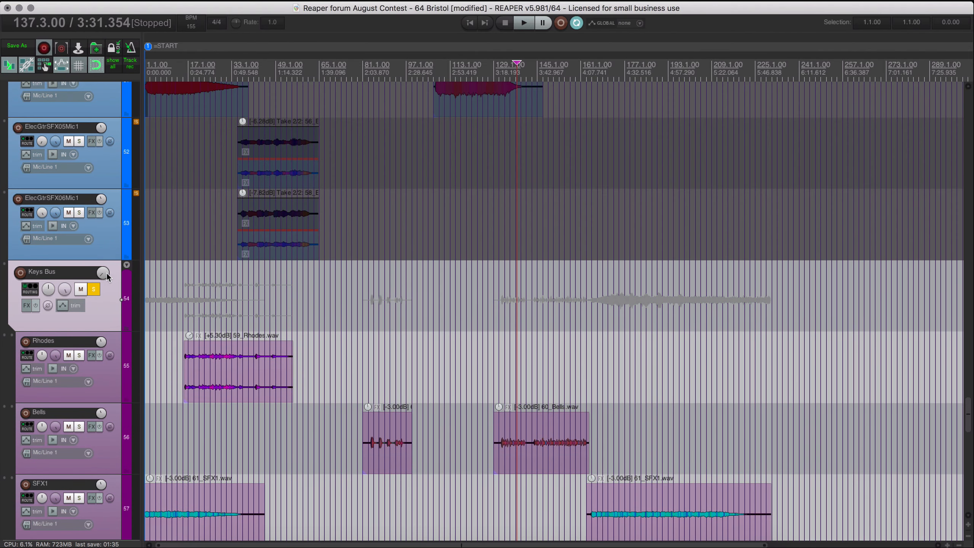
{"action": "left_click", "coordinate": [188, 312]}
{"action": "scroll", "coordinate": [188, 314], "scroll_direction": "down", "scroll_amount": 2}
{"action": "scroll", "coordinate": [218, 318], "scroll_direction": "up", "scroll_amount": 4}
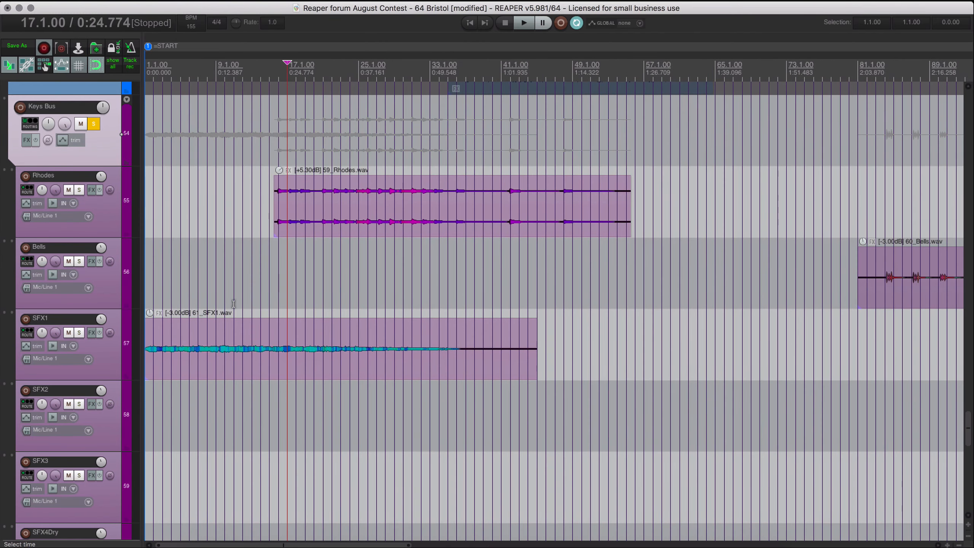
{"action": "scroll", "coordinate": [230, 318], "scroll_direction": "down", "scroll_amount": 3}
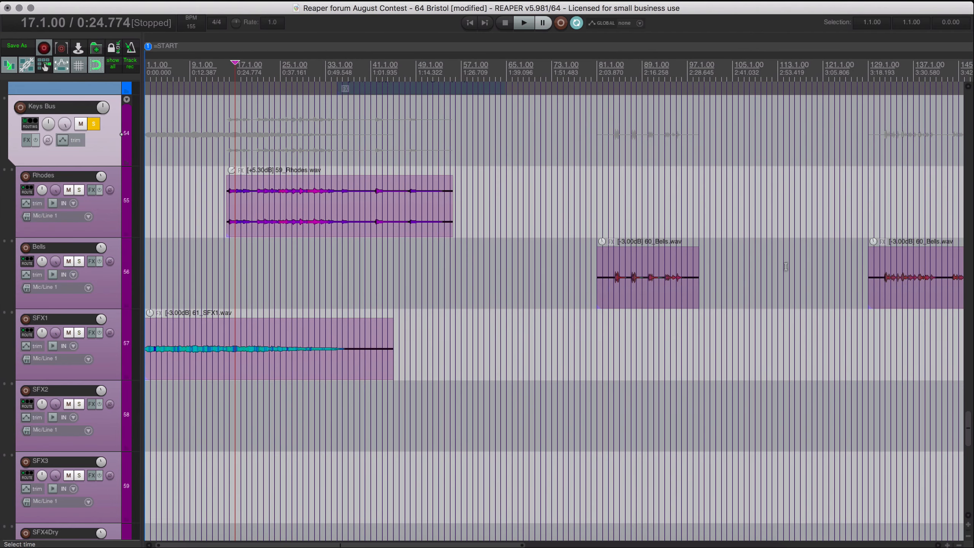
{"action": "scroll", "coordinate": [299, 294], "scroll_direction": "down", "scroll_amount": 2}
{"action": "scroll", "coordinate": [304, 305], "scroll_direction": "down", "scroll_amount": 3}
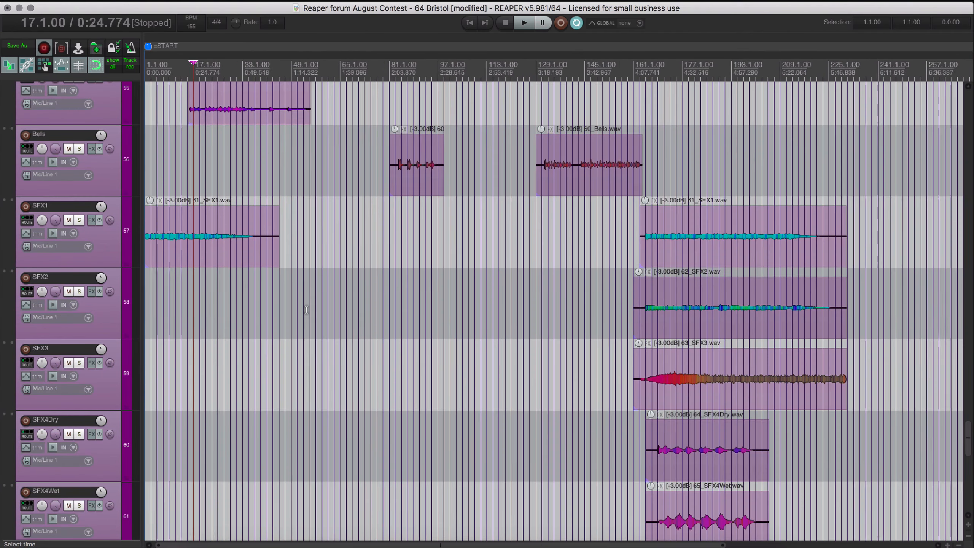
{"action": "scroll", "coordinate": [306, 310], "scroll_direction": "up", "scroll_amount": 3}
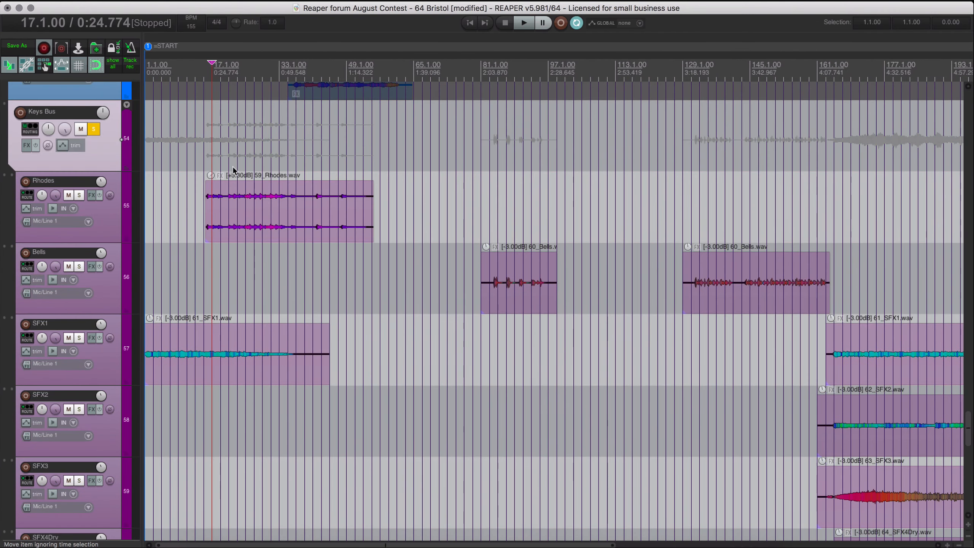
{"action": "left_click", "coordinate": [207, 157]}
{"action": "key", "text": "space"}
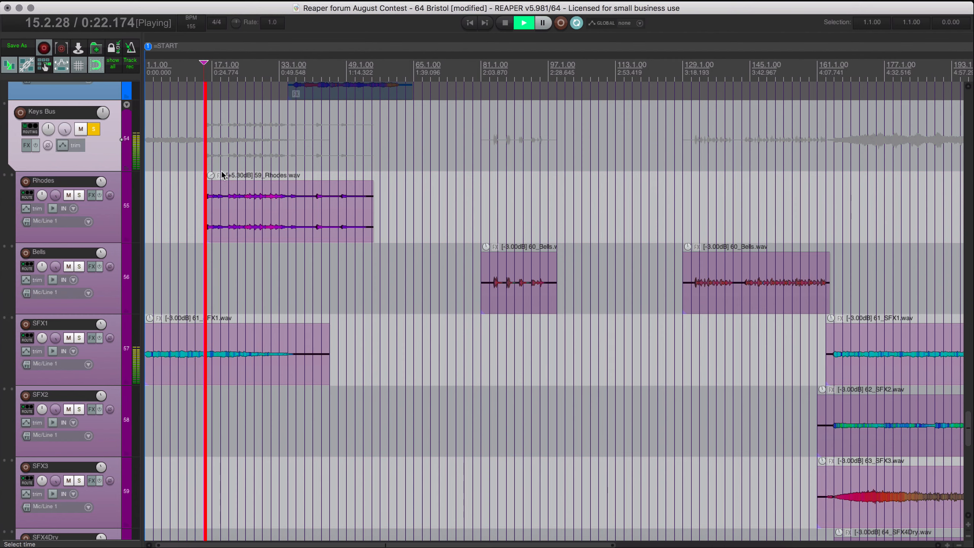
End the Keys Bus solo and raise the Rhodes item's volume to +11.0 dB in the full mix.
{"action": "left_click", "coordinate": [112, 225]}
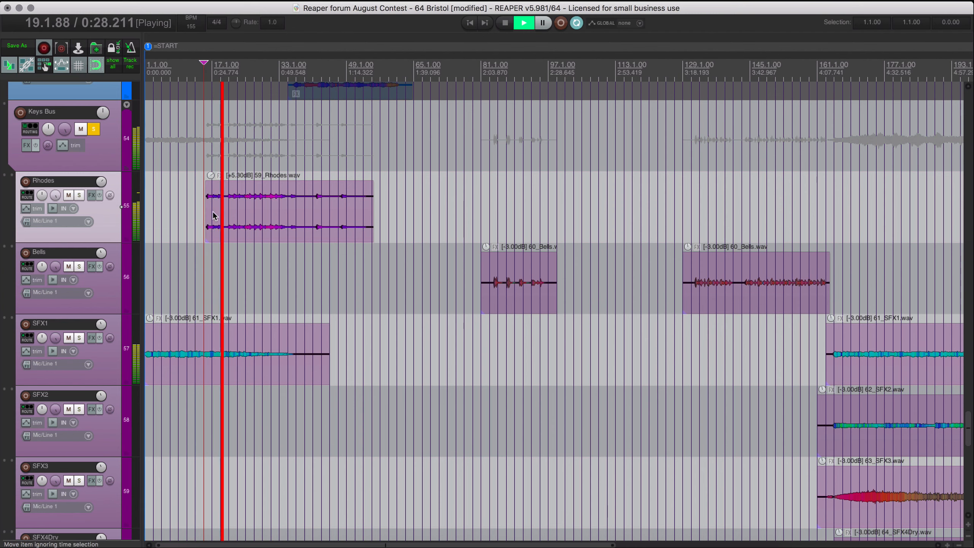
{"action": "left_click", "coordinate": [93, 133]}
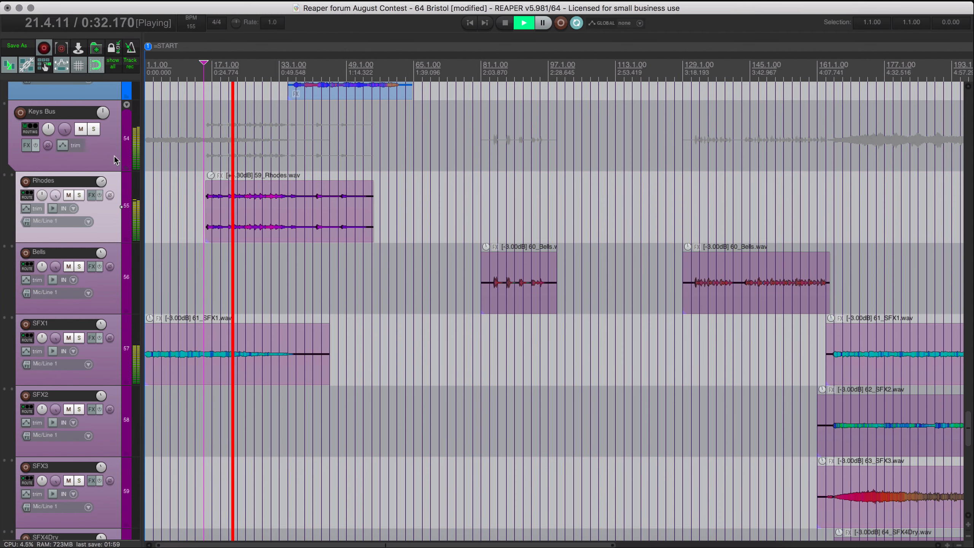
{"action": "left_click_drag", "start_coordinate": [210, 173], "coordinate": [211, 136]}
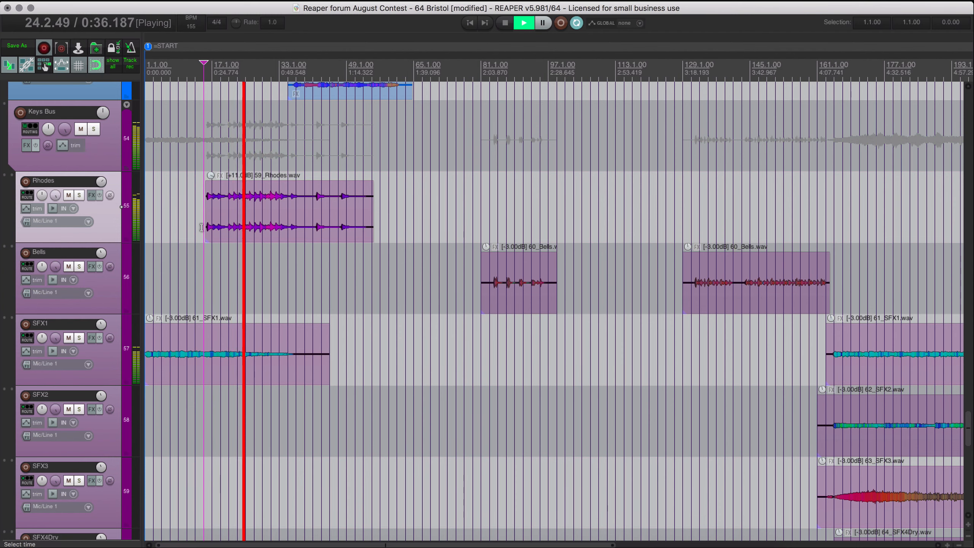
Audition SFX1 in solo from about bar 5, reset its first item's volume adjustment, and return to the full mix.
{"action": "left_click", "coordinate": [87, 338]}
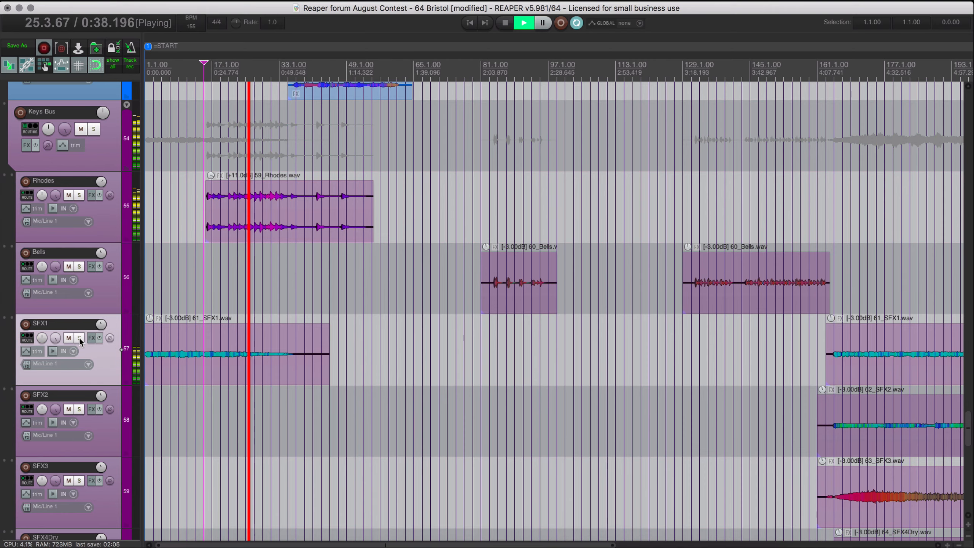
{"action": "left_click", "coordinate": [79, 338]}
{"action": "left_click", "coordinate": [161, 370]}
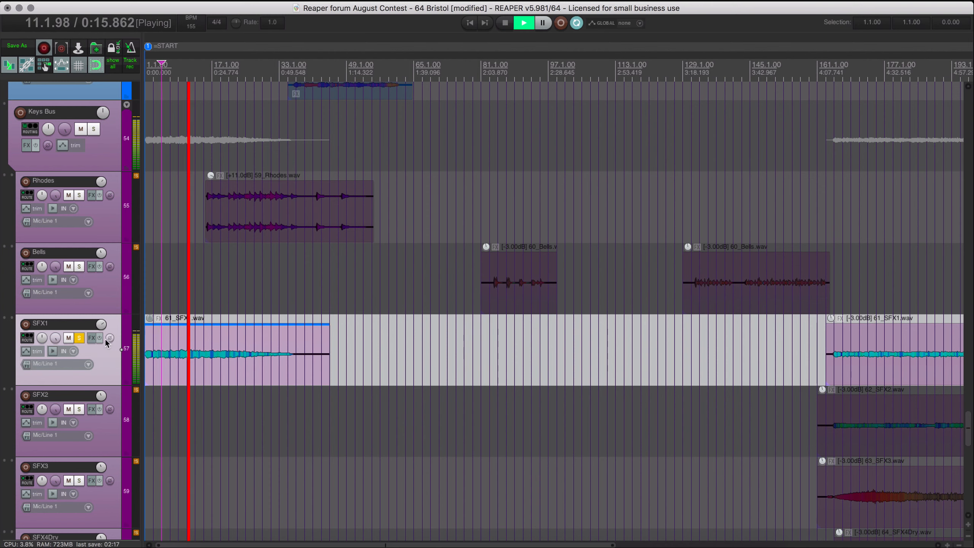
{"action": "left_click", "coordinate": [81, 337]}
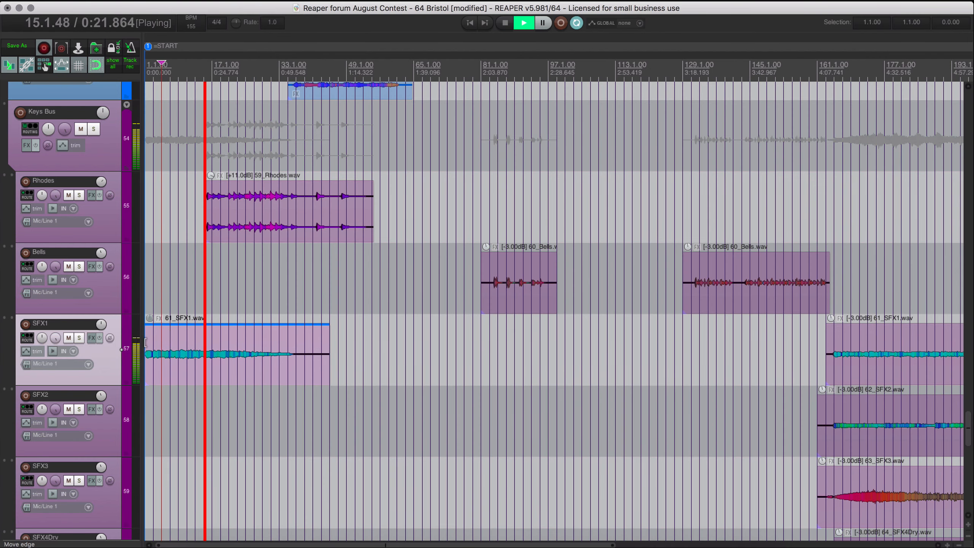
Stop playback, solo the Bells track, and play its first item from about bar 85.
{"action": "scroll", "coordinate": [214, 343], "scroll_direction": "down", "scroll_amount": 10}
{"action": "scroll", "coordinate": [214, 343], "scroll_direction": "up", "scroll_amount": 10}
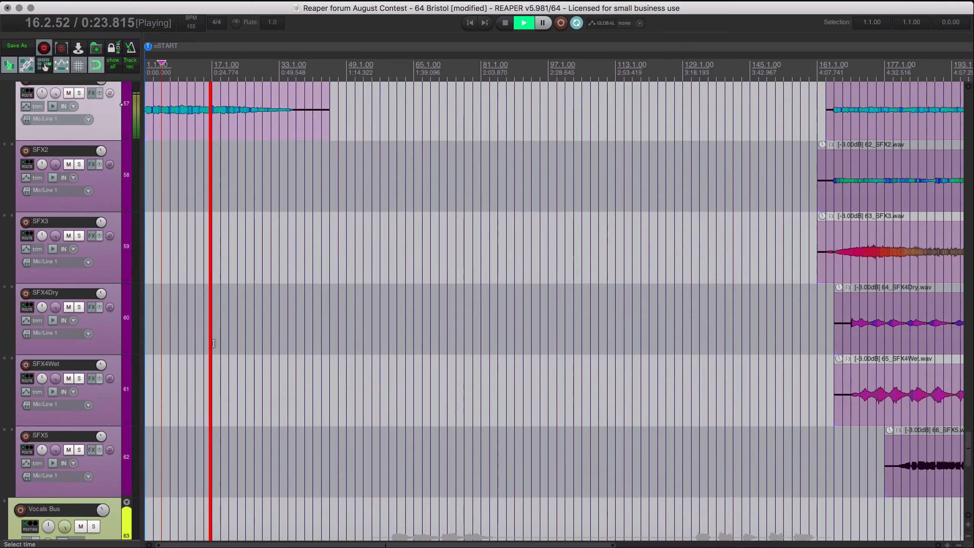
{"action": "scroll", "coordinate": [214, 343], "scroll_direction": "up", "scroll_amount": 3}
{"action": "scroll", "coordinate": [213, 343], "scroll_direction": "down", "scroll_amount": 3}
{"action": "scroll", "coordinate": [213, 344], "scroll_direction": "down", "scroll_amount": 4}
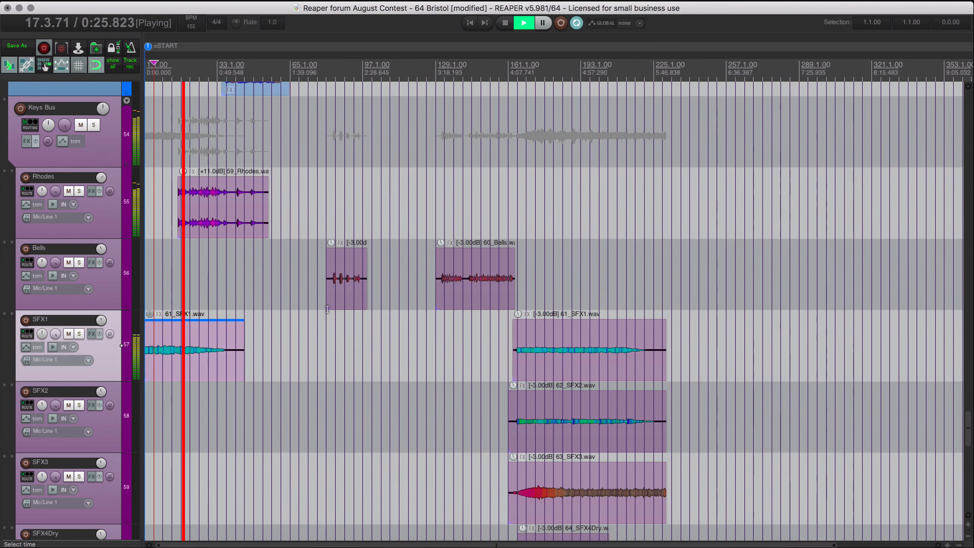
{"action": "key", "text": "space"}
{"action": "left_click", "coordinate": [335, 294]}
{"action": "key", "text": "F6"}
{"action": "key", "text": "space"}
{"action": "scroll", "coordinate": [336, 298], "scroll_direction": "up", "scroll_amount": 10}
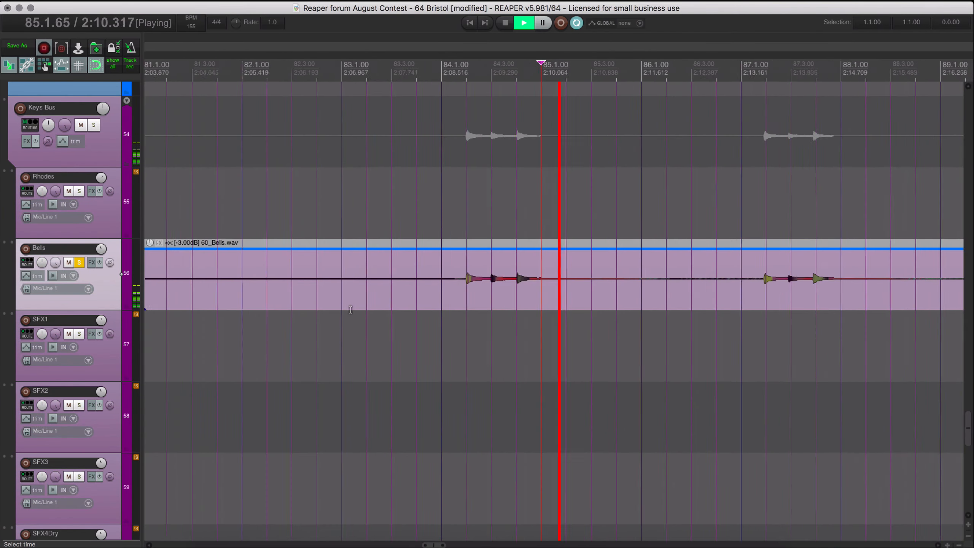
Replay the first Bells phrase in solo from about bar 84, and compare it in the full mix.
{"action": "key", "text": "space"}
{"action": "left_click", "coordinate": [407, 298]}
{"action": "key", "text": "space"}
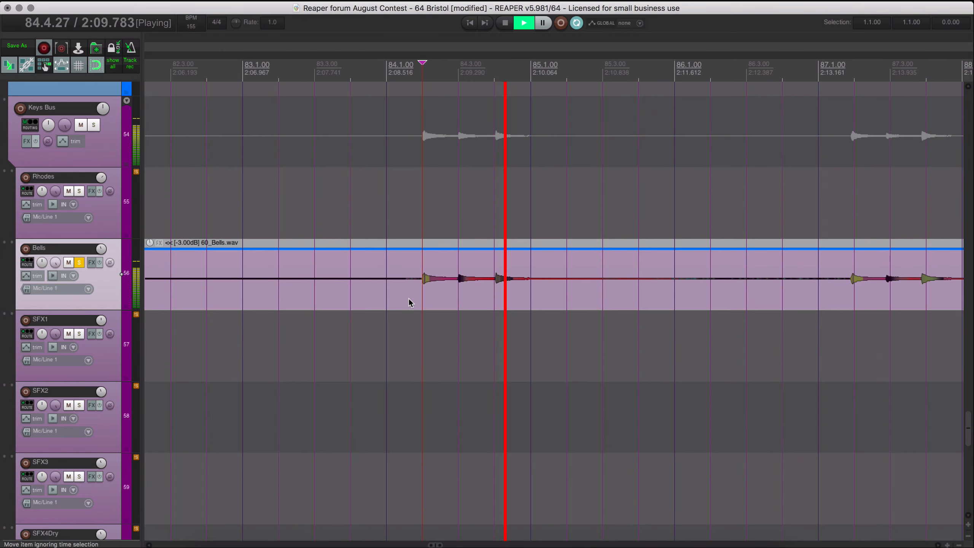
{"action": "key", "text": "space"}
{"action": "key", "text": "F6"}
{"action": "key", "text": "space"}
{"action": "scroll", "coordinate": [409, 300], "scroll_direction": "down", "scroll_amount": 8}
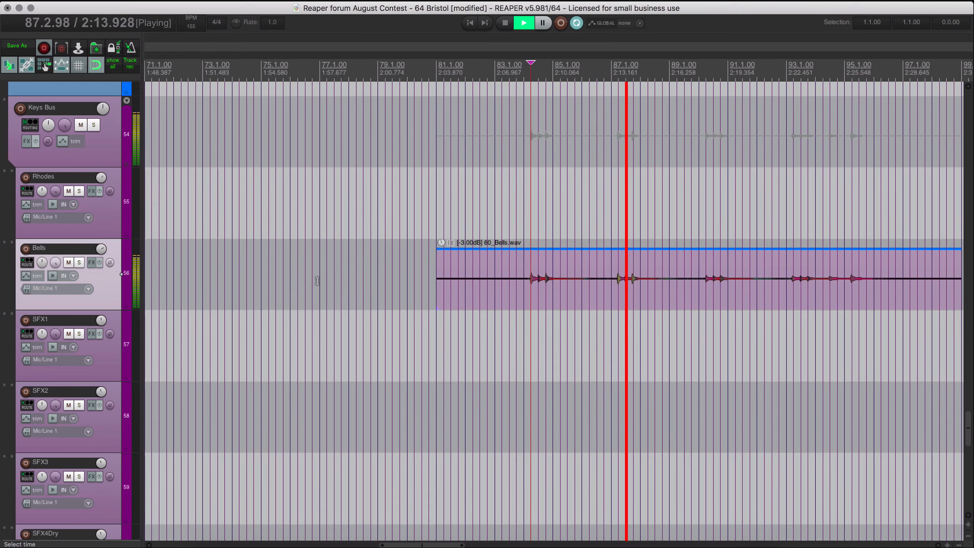
{"action": "scroll", "coordinate": [317, 280], "scroll_direction": "right", "scroll_amount": 5}
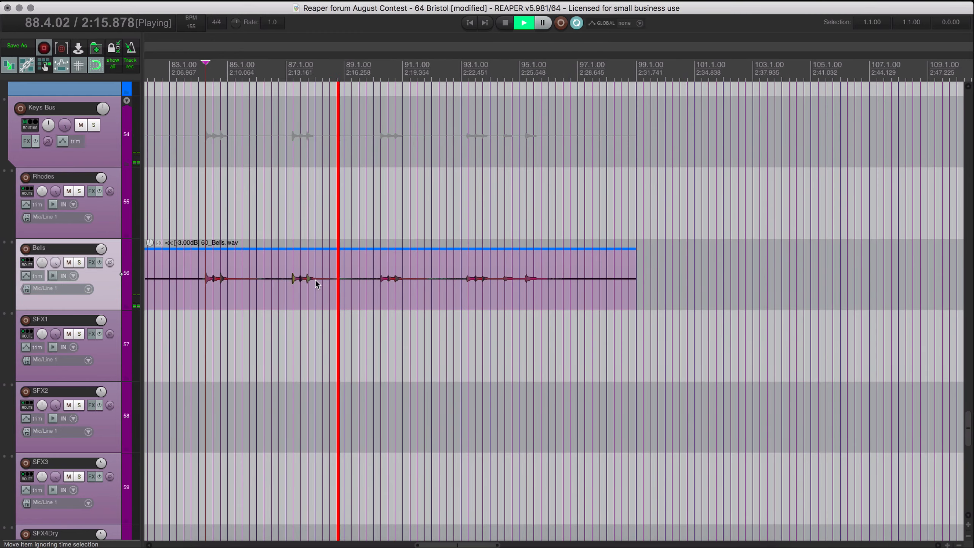
{"action": "scroll", "coordinate": [312, 278], "scroll_direction": "down", "scroll_amount": 1}
{"action": "scroll", "coordinate": [306, 277], "scroll_direction": "down", "scroll_amount": 3}
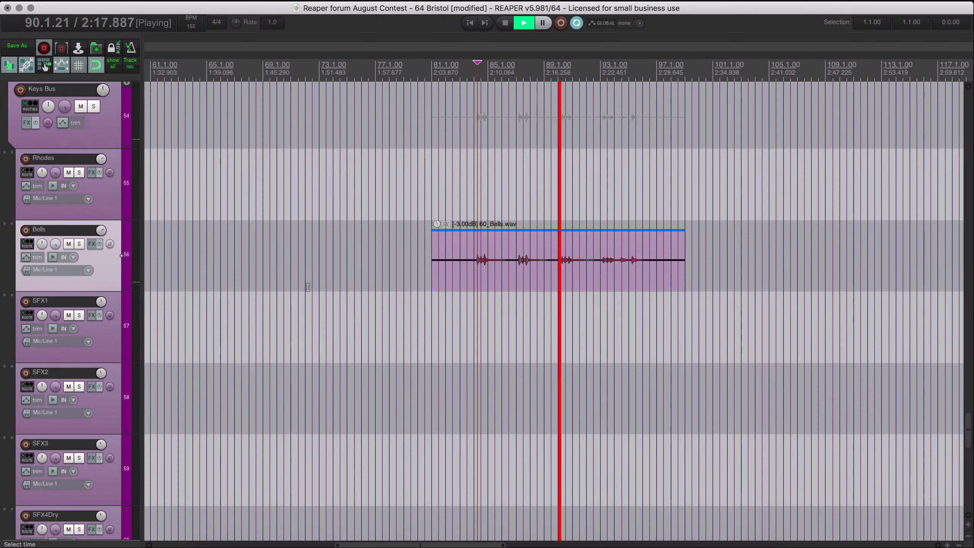
{"action": "scroll", "coordinate": [308, 284], "scroll_direction": "right", "scroll_amount": 3}
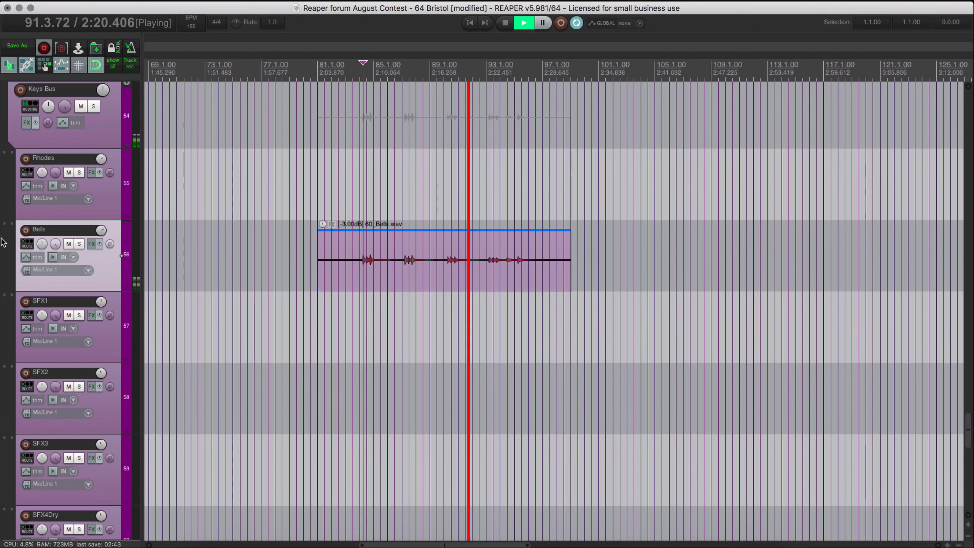
Stop playback and insert the AIR Compressor plug-in on the Bells track, keeping its default preset.
{"action": "key", "text": "space"}
{"action": "right_click", "coordinate": [93, 243]}
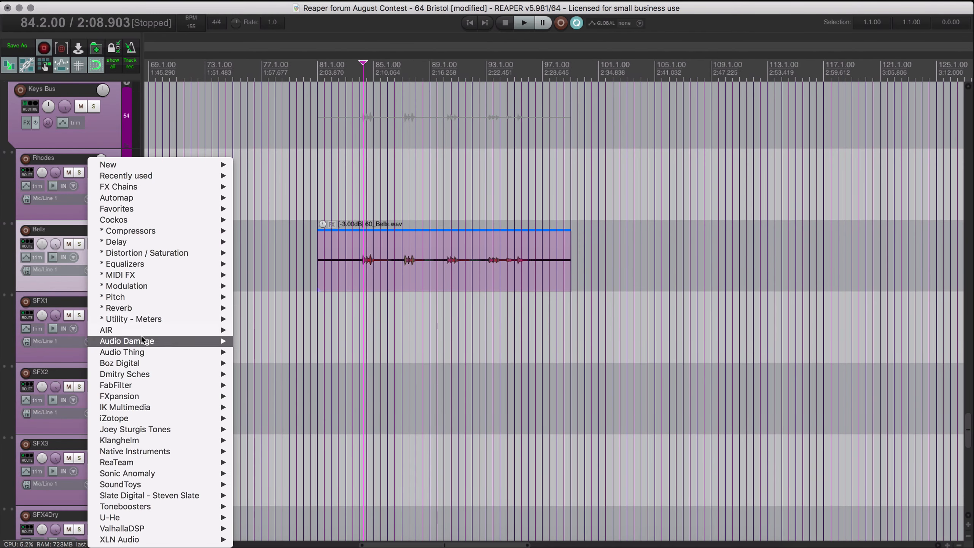
{"action": "mouse_move", "coordinate": [159, 330]}
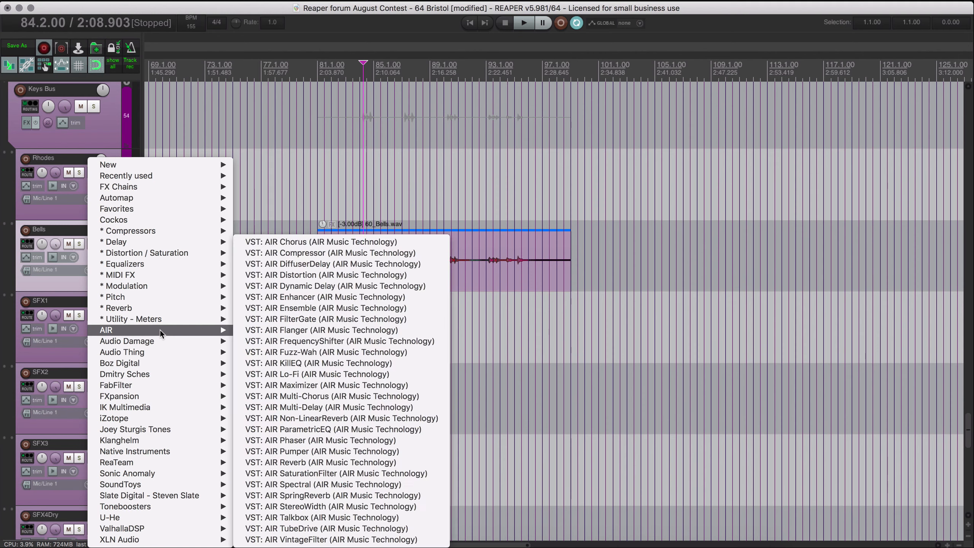
{"action": "left_click", "coordinate": [332, 256]}
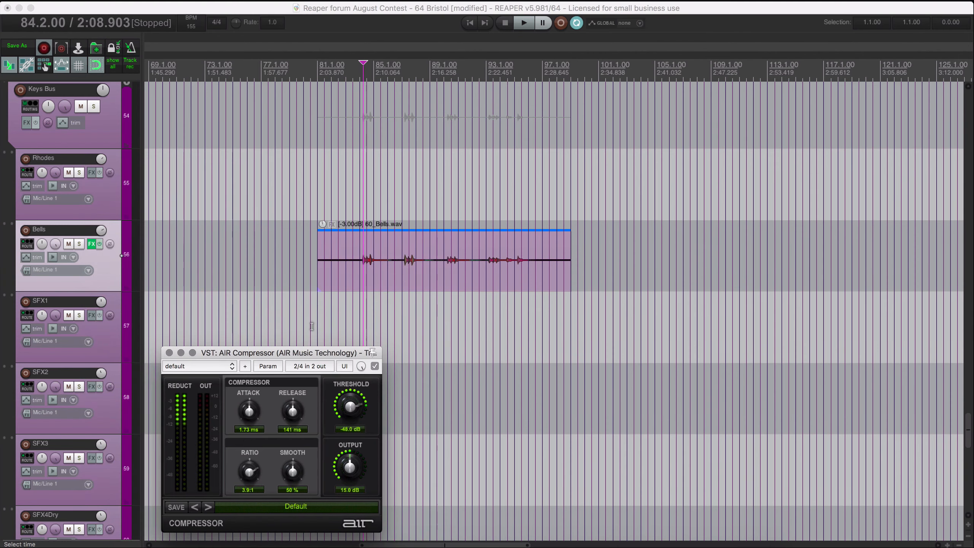
{"action": "left_click_drag", "start_coordinate": [299, 356], "coordinate": [236, 164]}
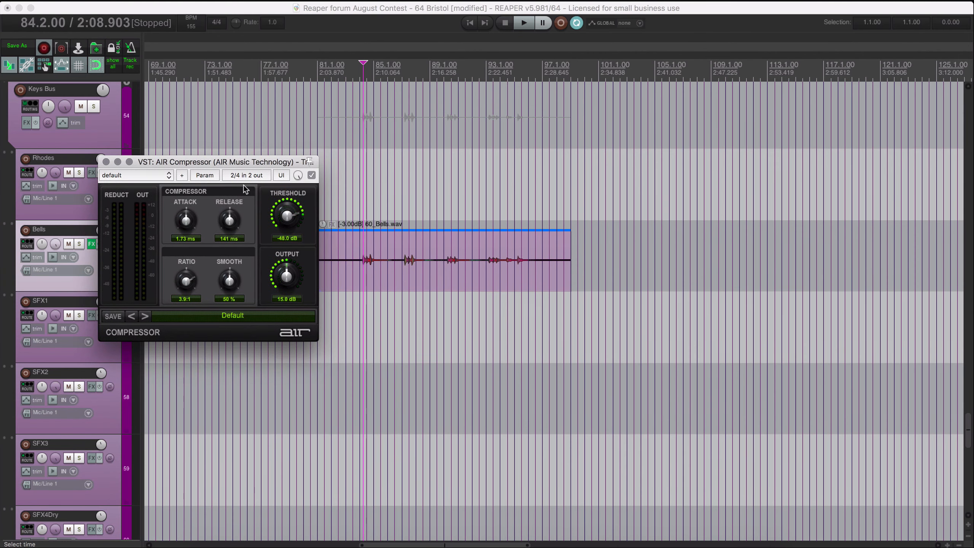
{"action": "left_click", "coordinate": [127, 175]}
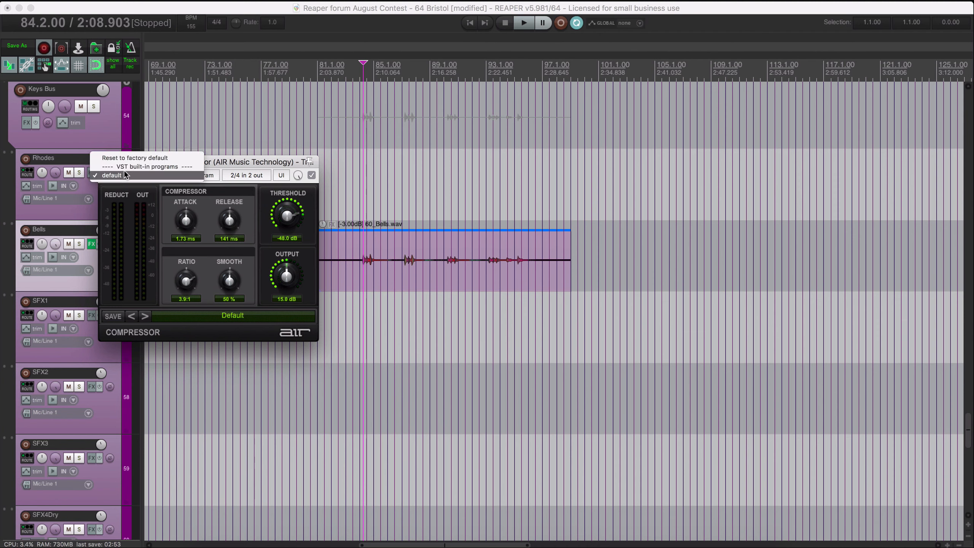
{"action": "left_click", "coordinate": [153, 197]}
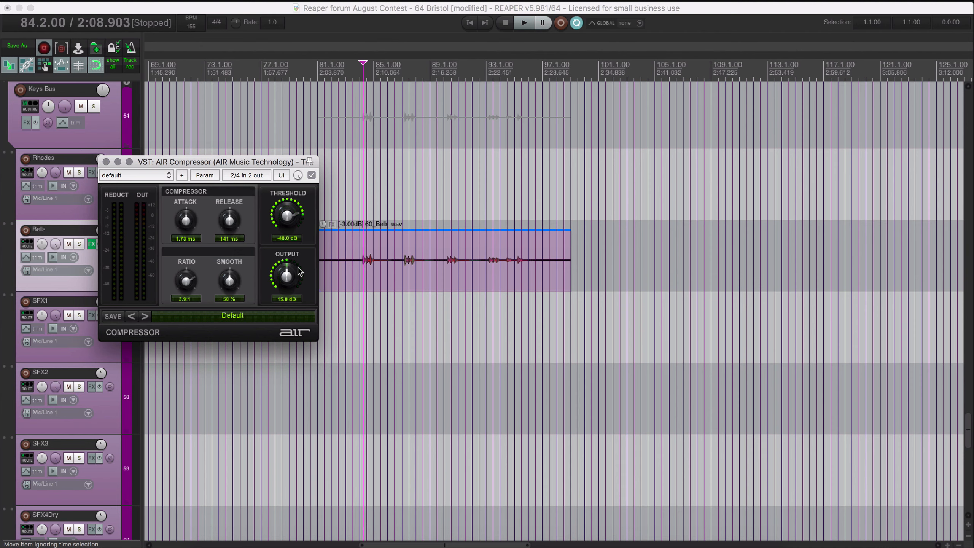
Listen to the Bells through the compressor's default settings from about bar 84, and stop playback.
{"action": "left_click", "coordinate": [364, 277]}
{"action": "key", "text": "space"}
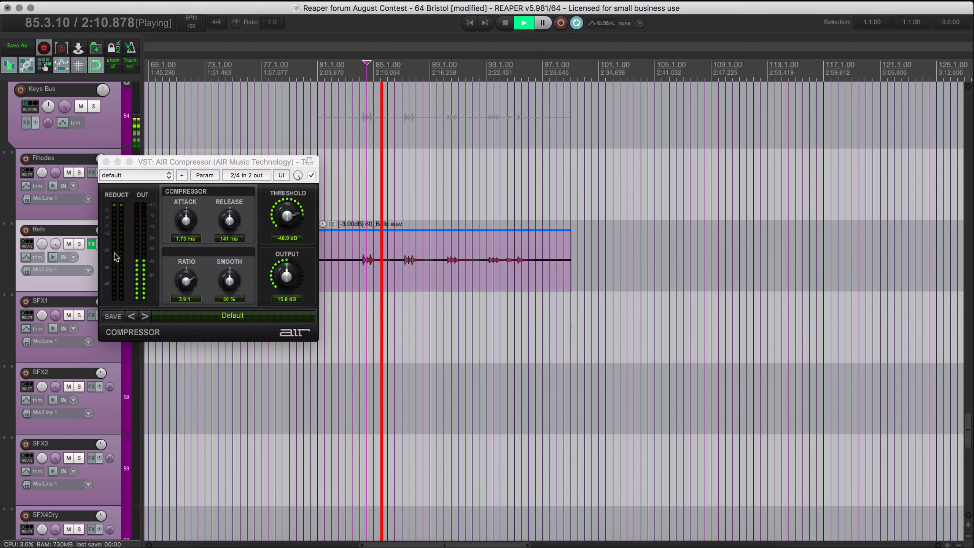
{"action": "key", "text": "space"}
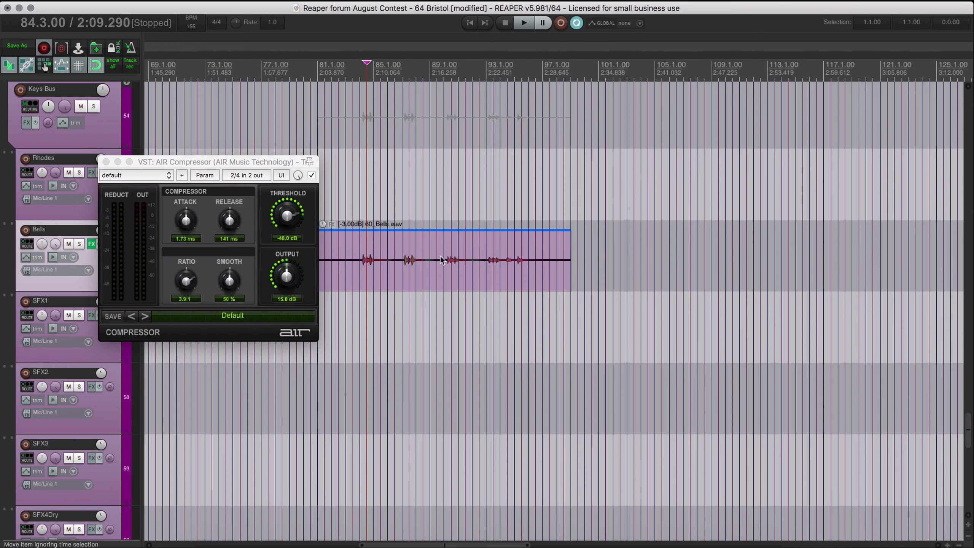
Set the Bells compressor's output to 0.0 dB, threshold to -17.7 dB and ratio to 5.2:1, and play the phrase from bar 84.
{"action": "left_click", "coordinate": [287, 275]}
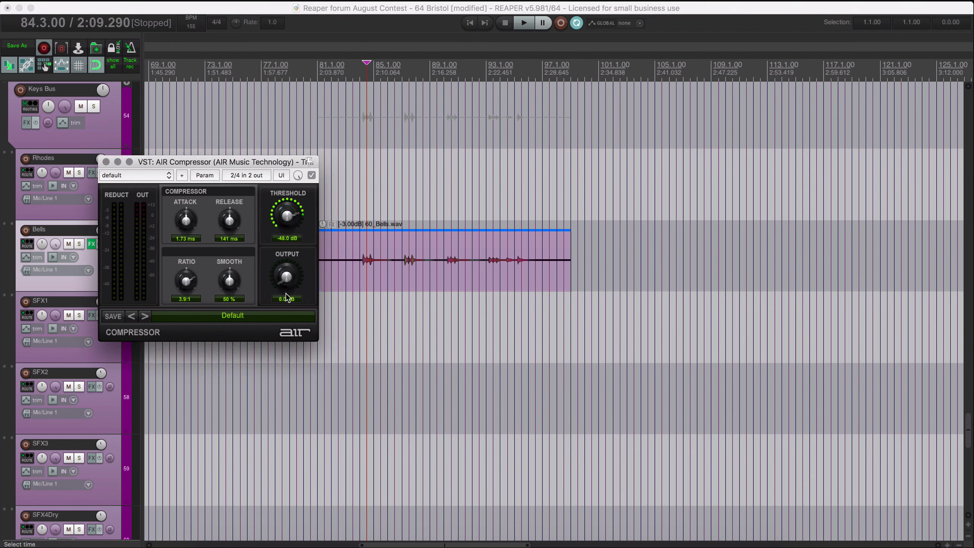
{"action": "left_click", "coordinate": [285, 283]}
{"action": "mouse_move", "coordinate": [290, 302]}
{"action": "left_mouse_down"}
{"action": "mouse_move", "coordinate": [291, 267]}
{"action": "mouse_move", "coordinate": [290, 330]}
{"action": "mouse_move", "coordinate": [290, 284]}
{"action": "left_mouse_up"}
{"action": "key", "text": "space"}
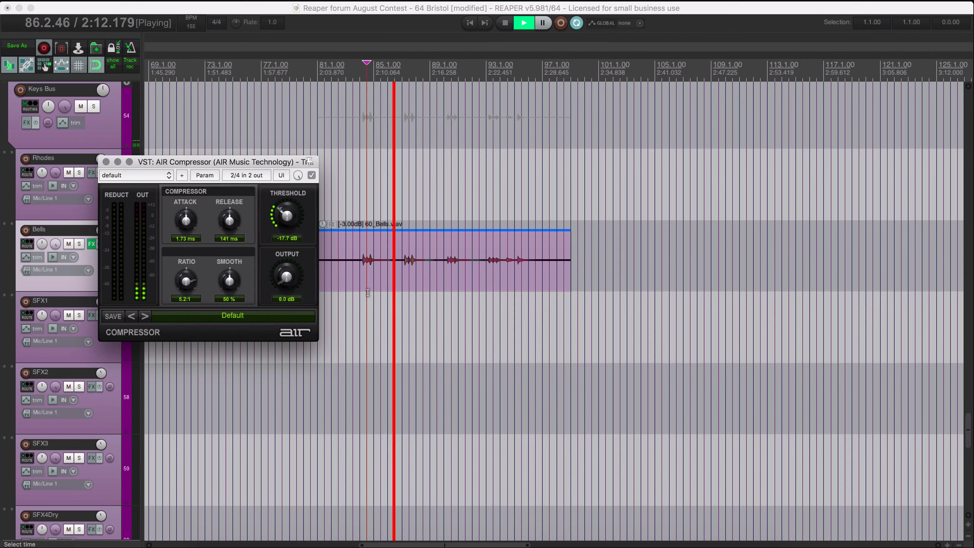
Set the Bells compressor's threshold to -33.3 dB and attack to 16.7 ms, and replay the phrase from bar 84.
{"action": "left_click_drag", "start_coordinate": [281, 213], "coordinate": [281, 204]}
{"action": "left_click_drag", "start_coordinate": [182, 217], "coordinate": [185, 198]}
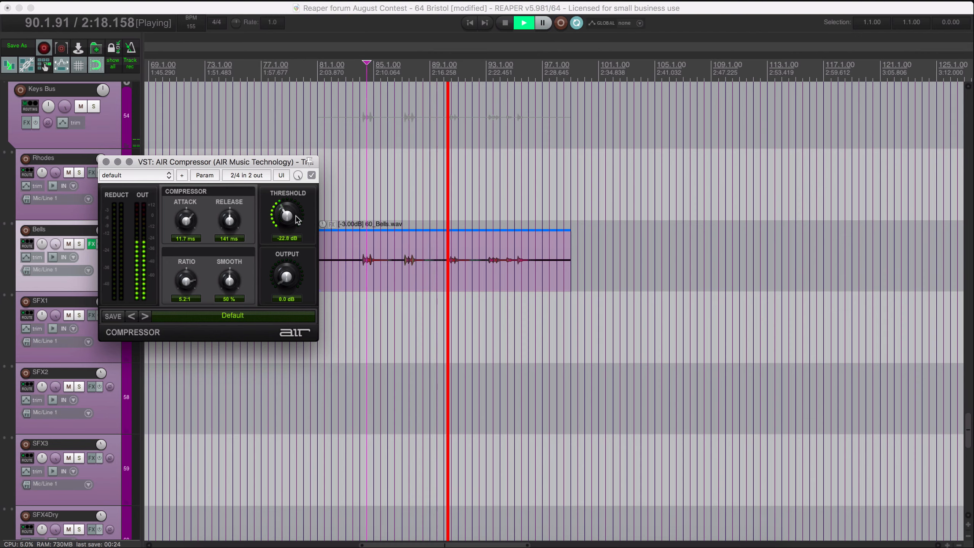
{"action": "left_click_drag", "start_coordinate": [282, 210], "coordinate": [282, 190]}
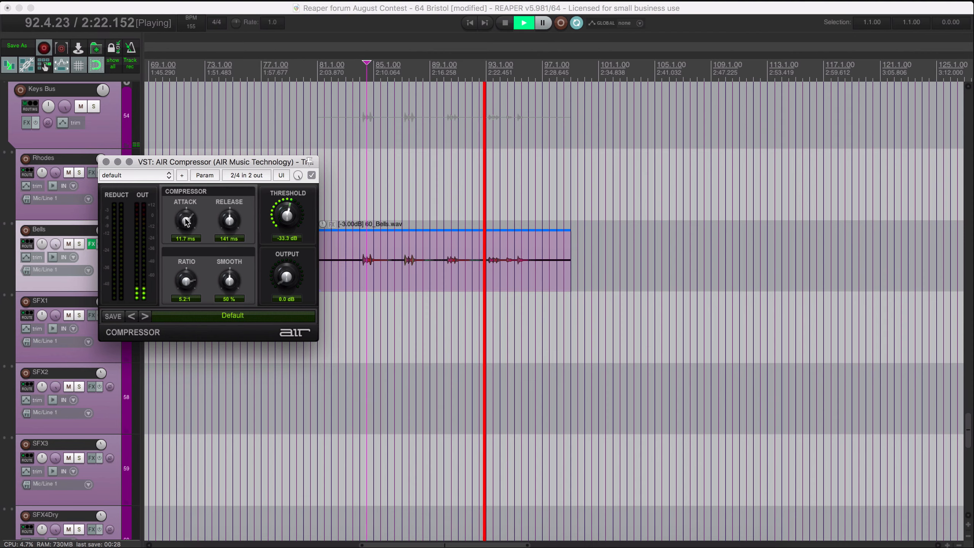
{"action": "left_click_drag", "start_coordinate": [186, 222], "coordinate": [187, 219]}
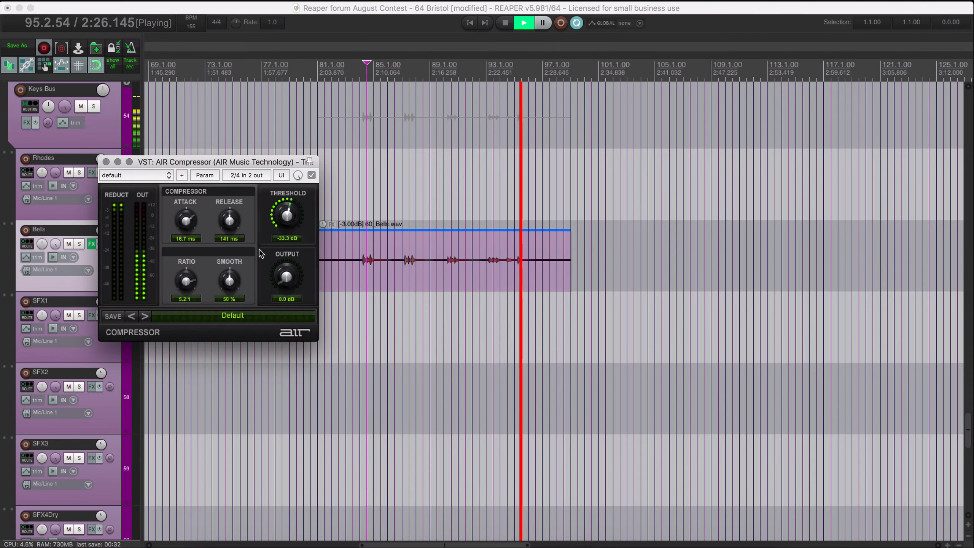
{"action": "left_click", "coordinate": [359, 274]}
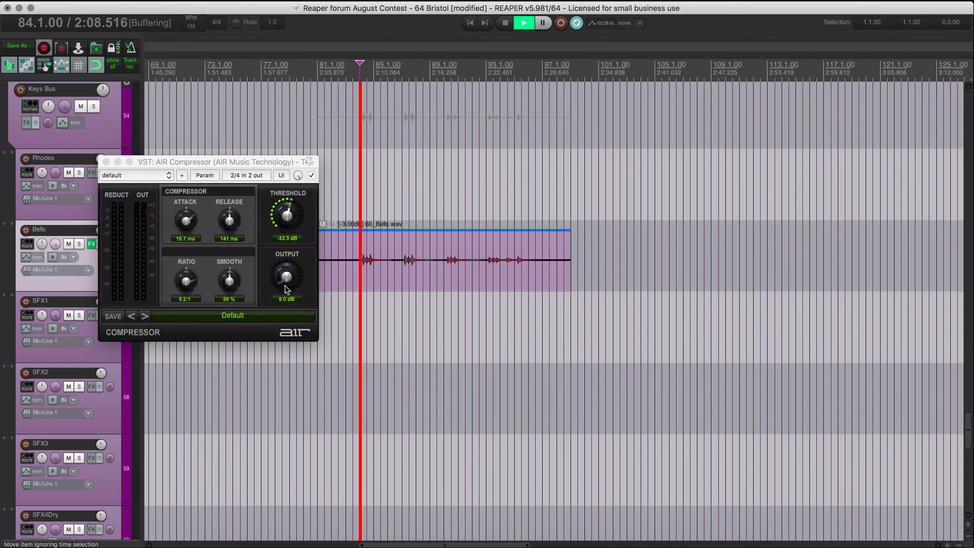
{"action": "key", "text": "space"}
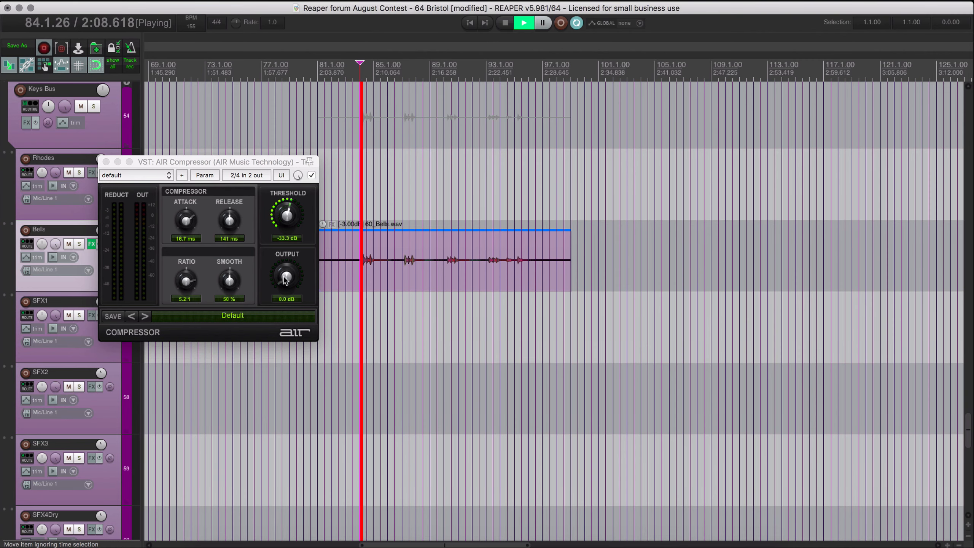
Solo the Bells track, replay it from bar 84 and raise the compressor's output to 4.3 dB.
{"action": "left_click", "coordinate": [79, 243]}
{"action": "key", "text": "space"}
{"action": "key", "text": "space"}
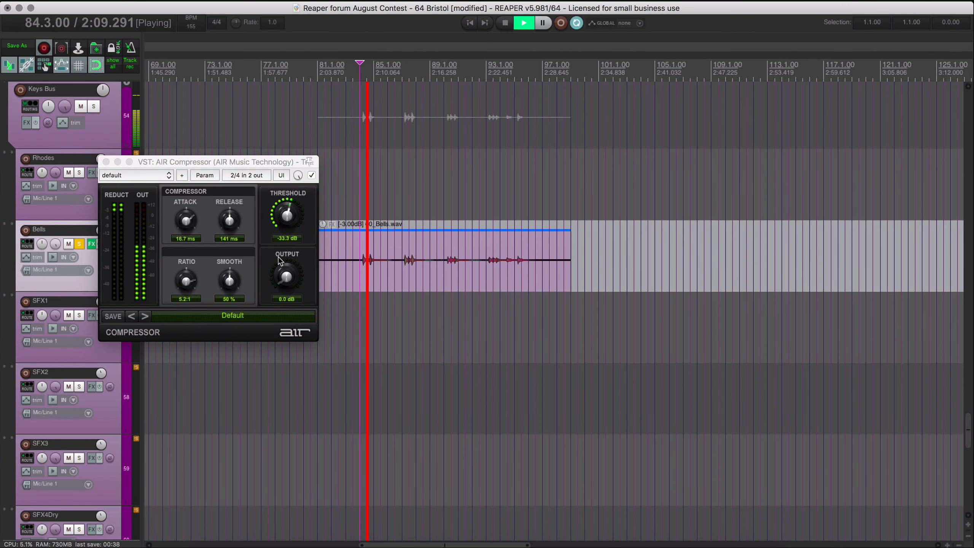
{"action": "left_click_drag", "start_coordinate": [286, 277], "coordinate": [282, 253]}
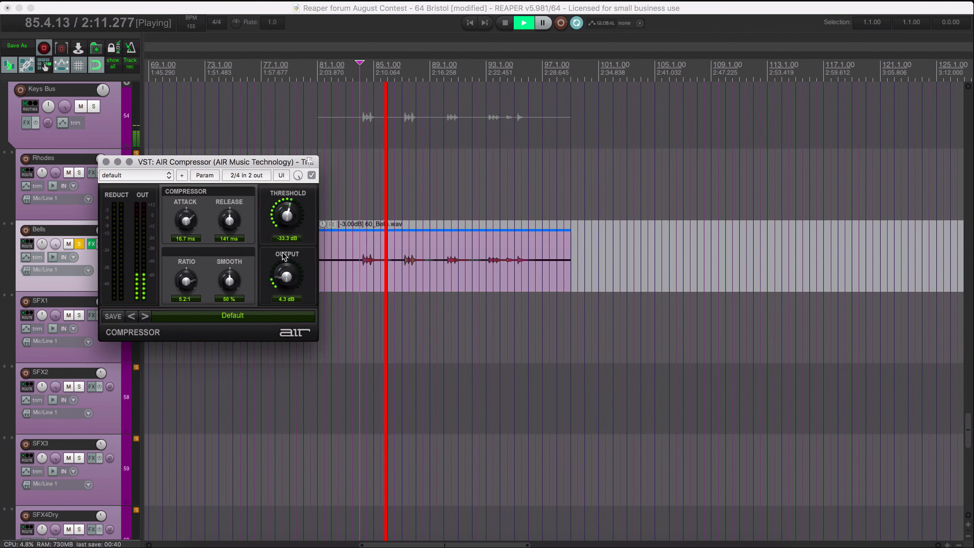
Compare the soloed Bells from bar 84 with the compressor active and bypassed, and stop playback.
{"action": "key", "text": "space"}
{"action": "key", "text": "space"}
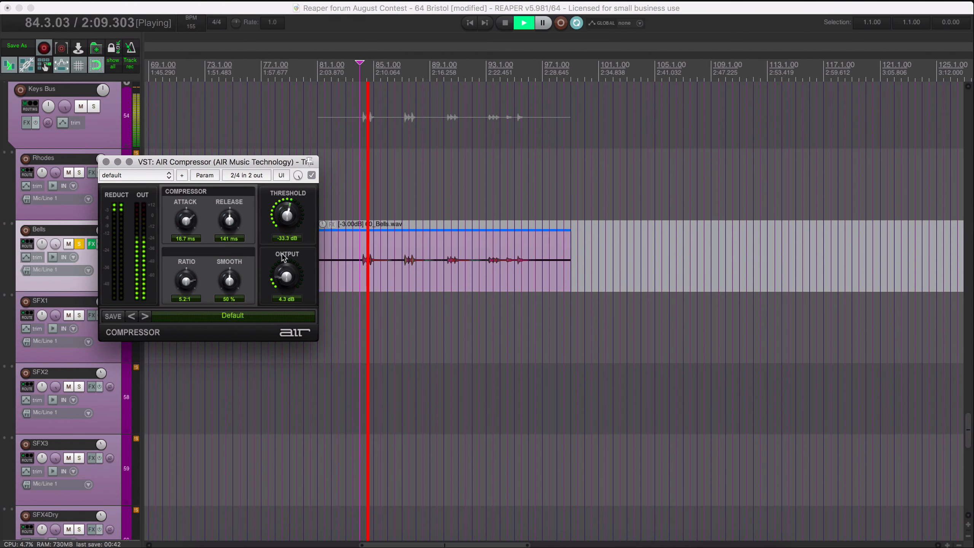
{"action": "key", "text": "space"}
{"action": "left_click", "coordinate": [311, 175]}
{"action": "key", "text": "space"}
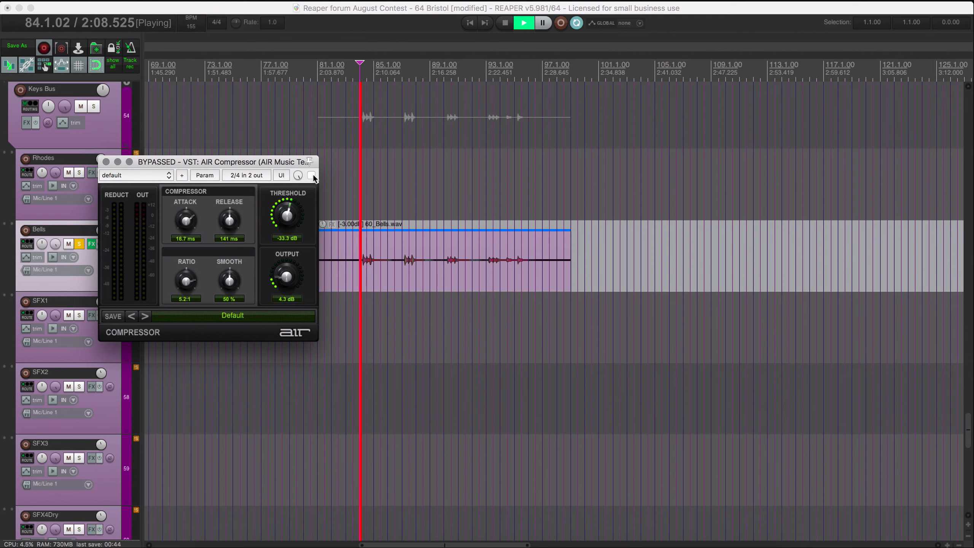
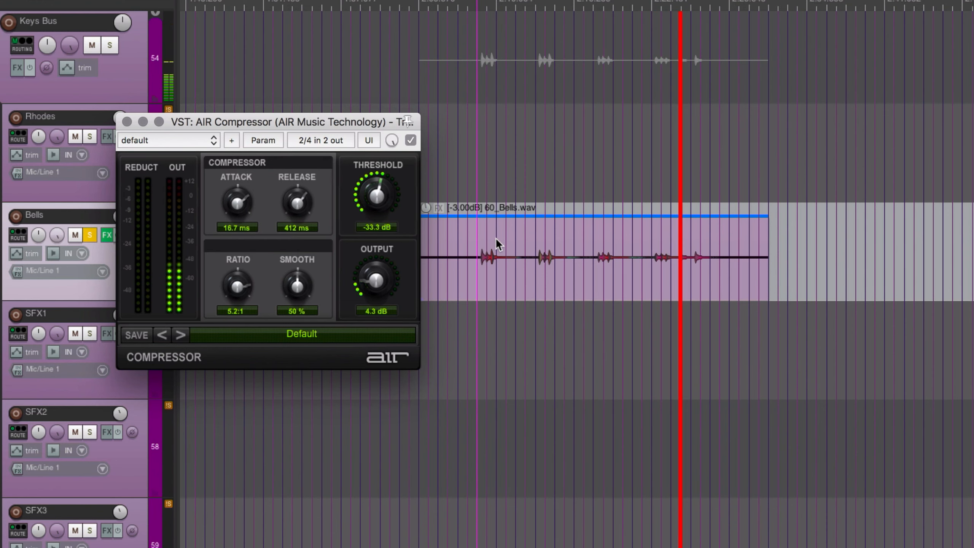
{"action": "key", "text": "space"}
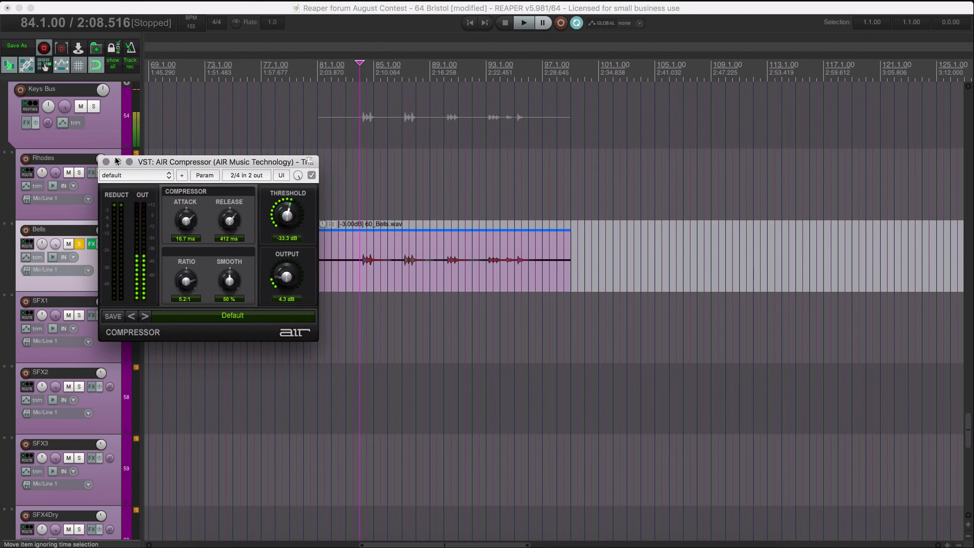
Insert the AIR Enhancer plug-in on the Bells track and move its window over the compressor's.
{"action": "right_click", "coordinate": [91, 248]}
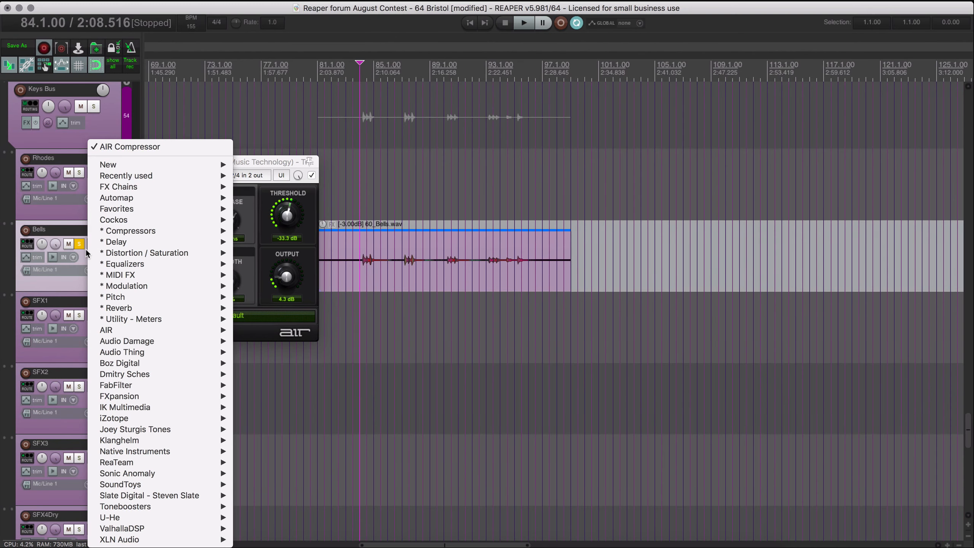
{"action": "mouse_move", "coordinate": [139, 313]}
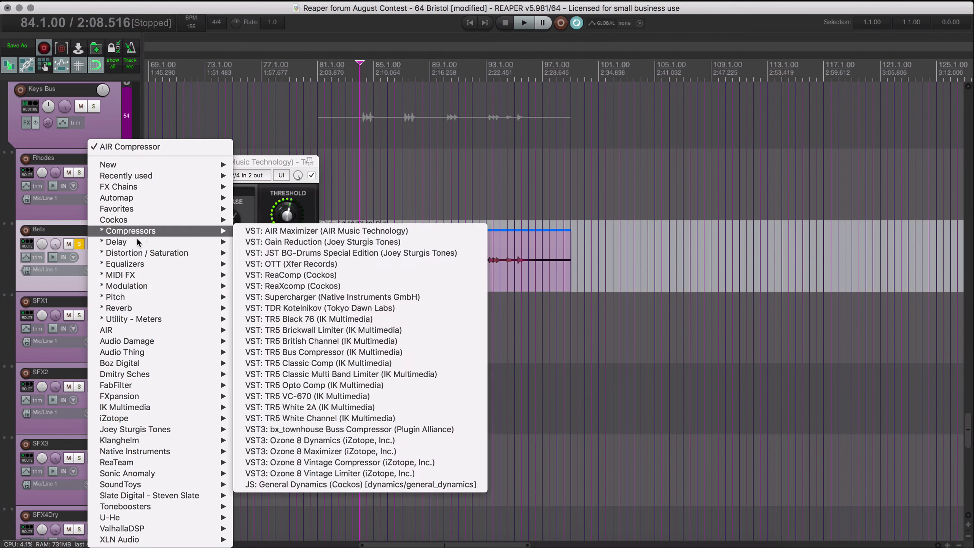
{"action": "mouse_move", "coordinate": [138, 330]}
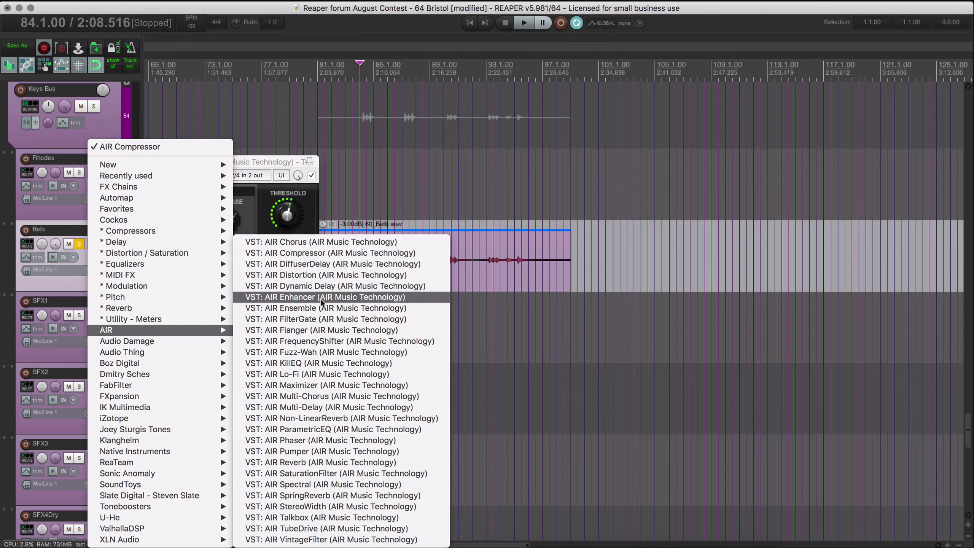
{"action": "key", "text": "Escape"}
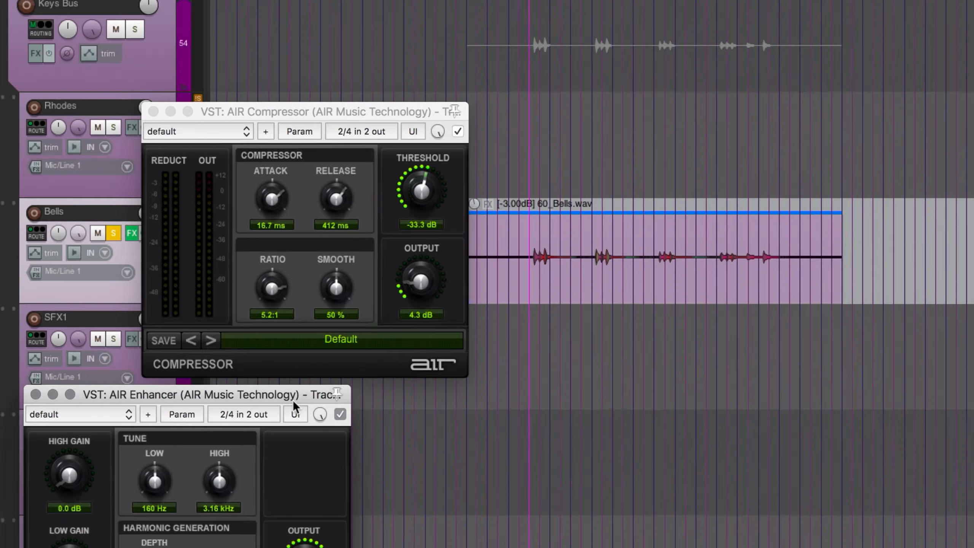
{"action": "left_click_drag", "start_coordinate": [199, 357], "coordinate": [296, 201]}
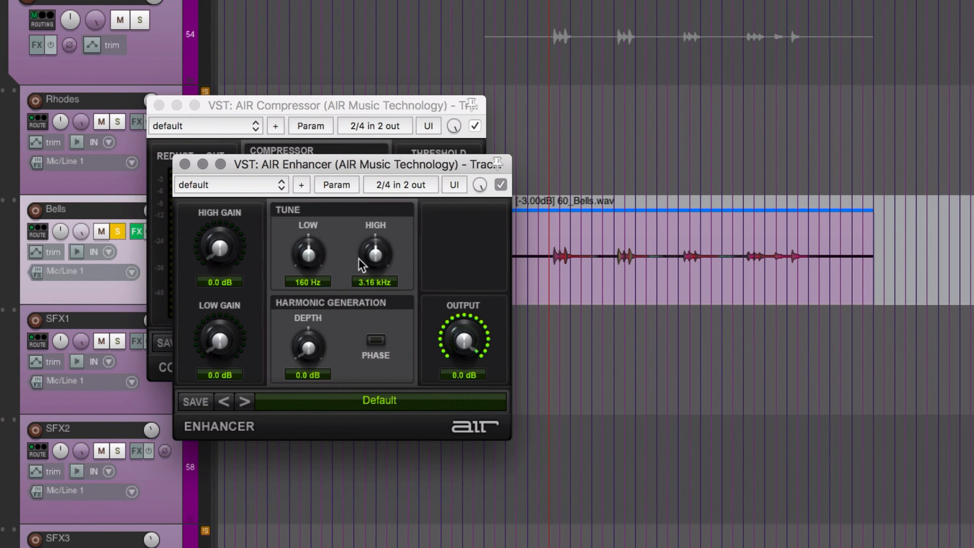
Try the Bells enhancer with the high tune at 4.07 kHz, high gain at 3.2 dB and harmonic depth at 3.9 dB.
{"action": "left_click_drag", "start_coordinate": [381, 256], "coordinate": [376, 192]}
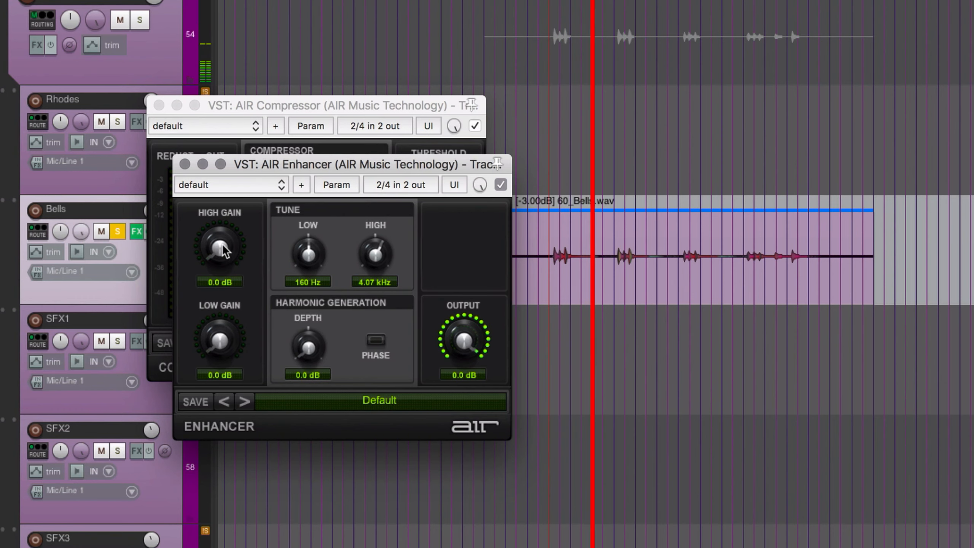
{"action": "left_click_drag", "start_coordinate": [224, 252], "coordinate": [227, 198]}
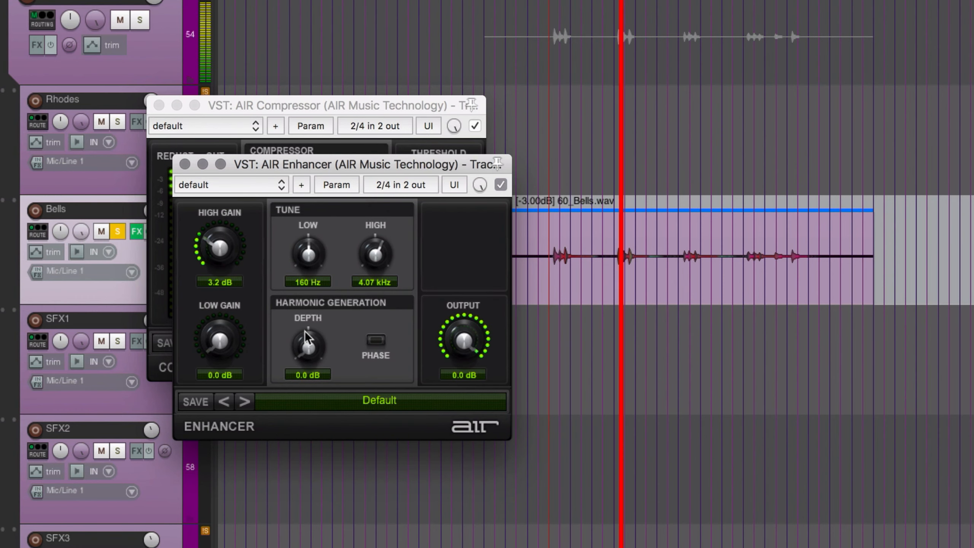
{"action": "mouse_move", "coordinate": [305, 331]}
{"action": "left_mouse_down"}
{"action": "mouse_move", "coordinate": [314, 292]}
{"action": "mouse_move", "coordinate": [364, 343]}
{"action": "mouse_move", "coordinate": [315, 341]}
{"action": "mouse_move", "coordinate": [311, 322]}
{"action": "mouse_move", "coordinate": [306, 337]}
{"action": "left_mouse_up"}
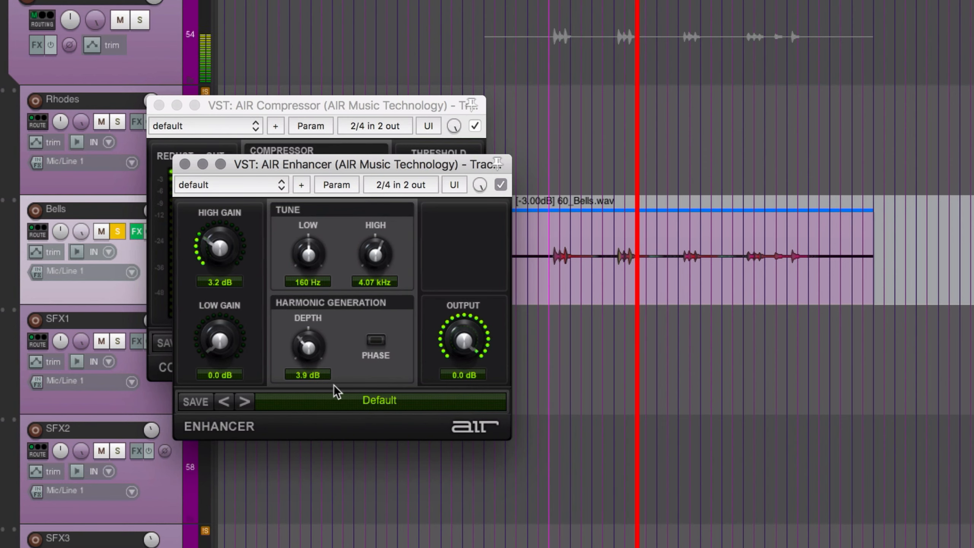
Load the enhancer preset 03 Refresh Highs on the Bells, audition its phase option on and off, and stop playback.
{"action": "left_click", "coordinate": [343, 401]}
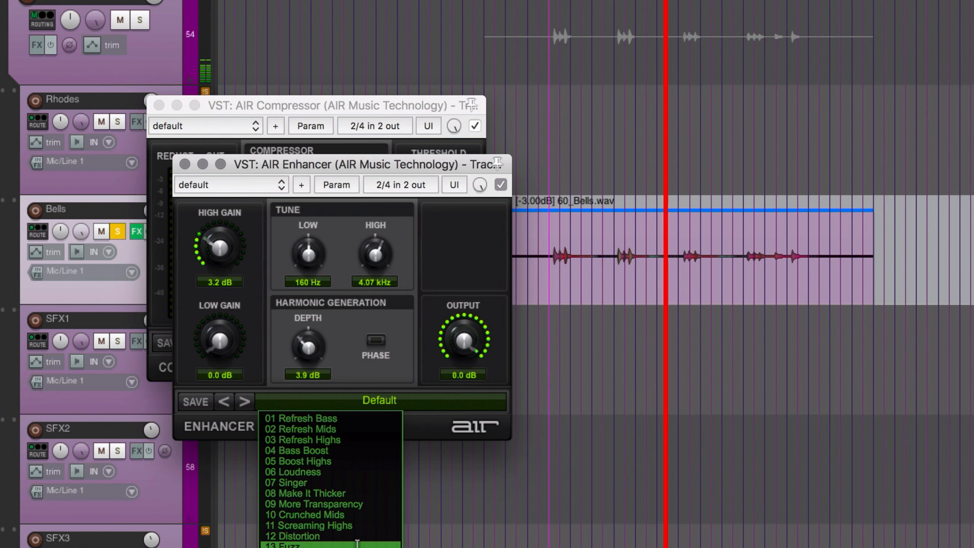
{"action": "left_click", "coordinate": [359, 438]}
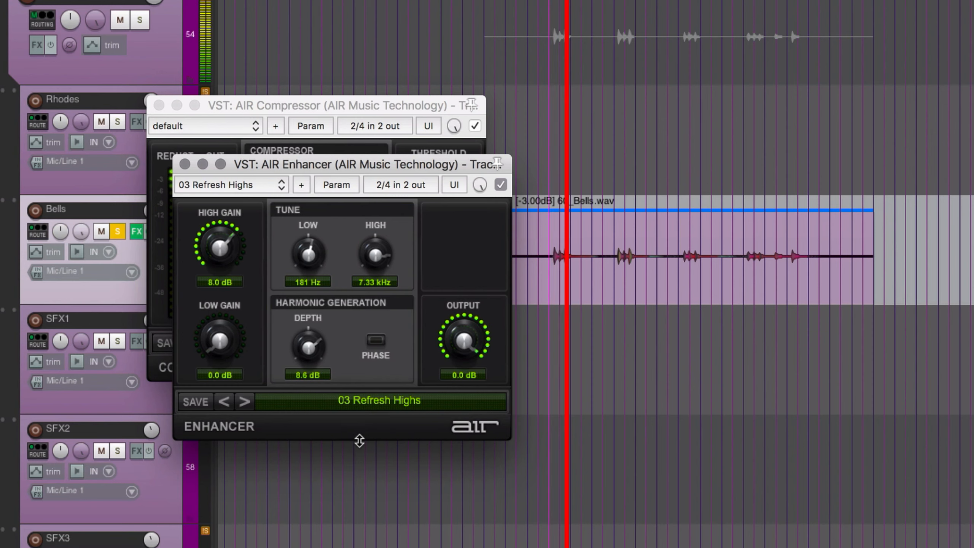
{"action": "left_click", "coordinate": [379, 342]}
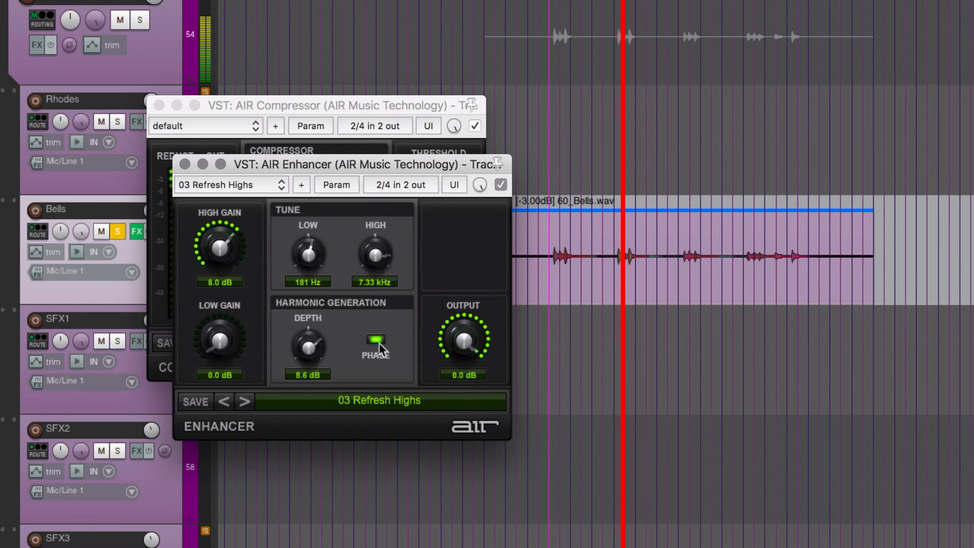
{"action": "left_click", "coordinate": [379, 342]}
{"action": "key", "text": "space"}
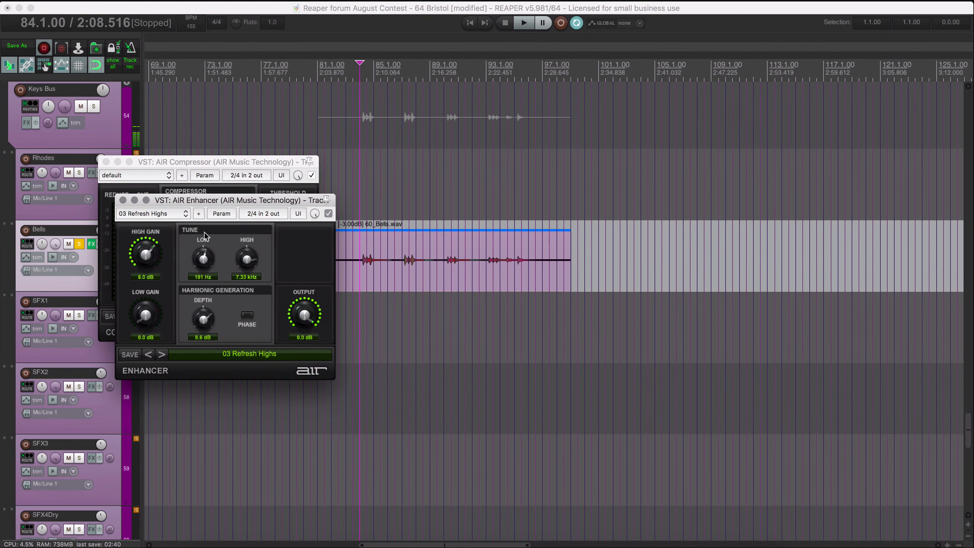
Close the Enhancer and Compressor windows and take the Bells track out of solo.
{"action": "left_click", "coordinate": [123, 200]}
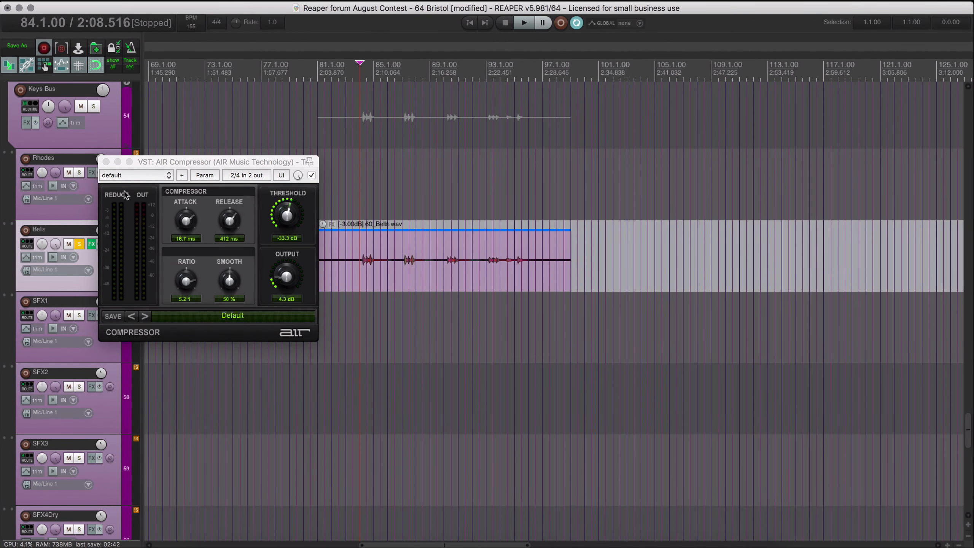
{"action": "left_click", "coordinate": [106, 162]}
{"action": "left_click", "coordinate": [81, 245]}
Audition the SFX1 and SFX2 tracks one after the other in solo from about bar 175, and return to the full mix.
{"action": "scroll", "coordinate": [458, 366], "scroll_direction": "down", "scroll_amount": 8}
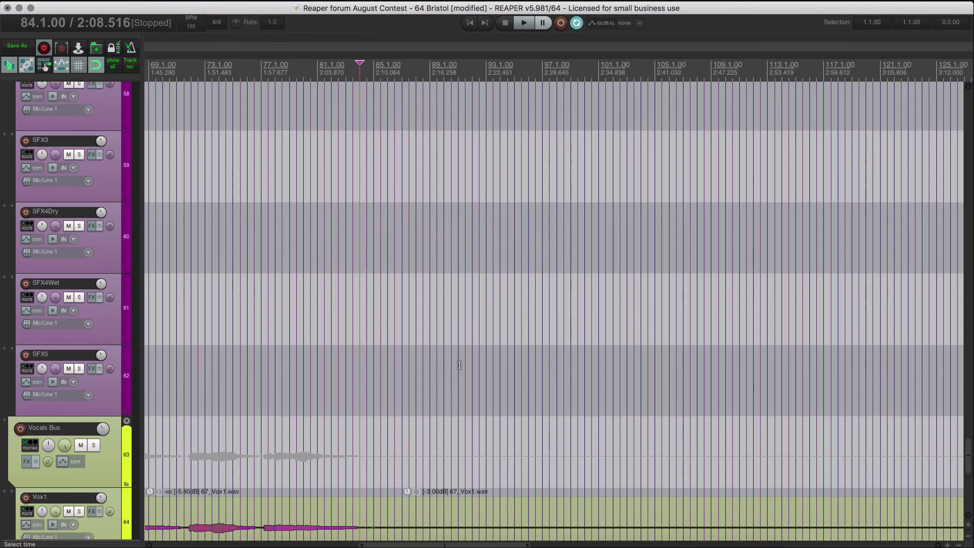
{"action": "scroll", "coordinate": [459, 364], "scroll_direction": "down", "scroll_amount": 5}
{"action": "scroll", "coordinate": [475, 369], "scroll_direction": "up", "scroll_amount": 8}
{"action": "scroll", "coordinate": [269, 333], "scroll_direction": "left", "scroll_amount": 3}
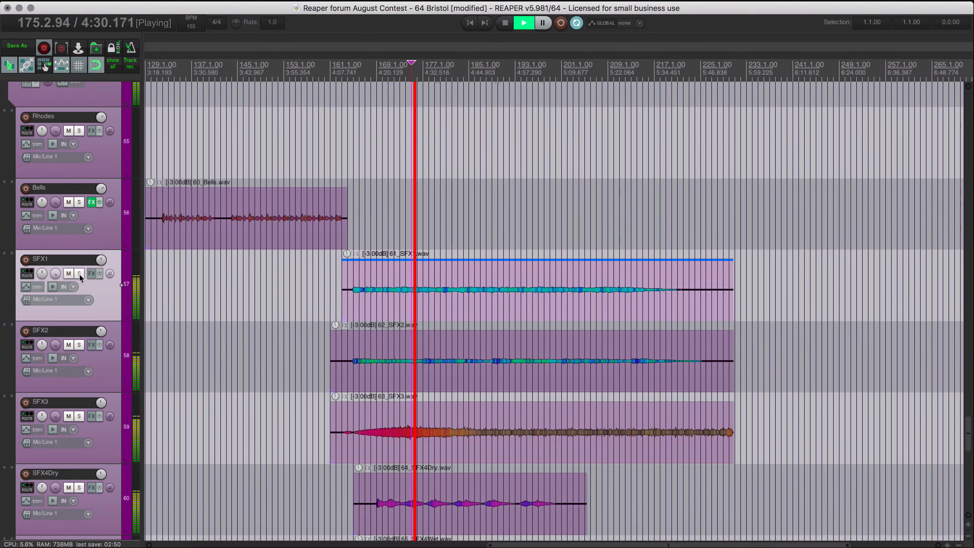
{"action": "left_click", "coordinate": [79, 273]}
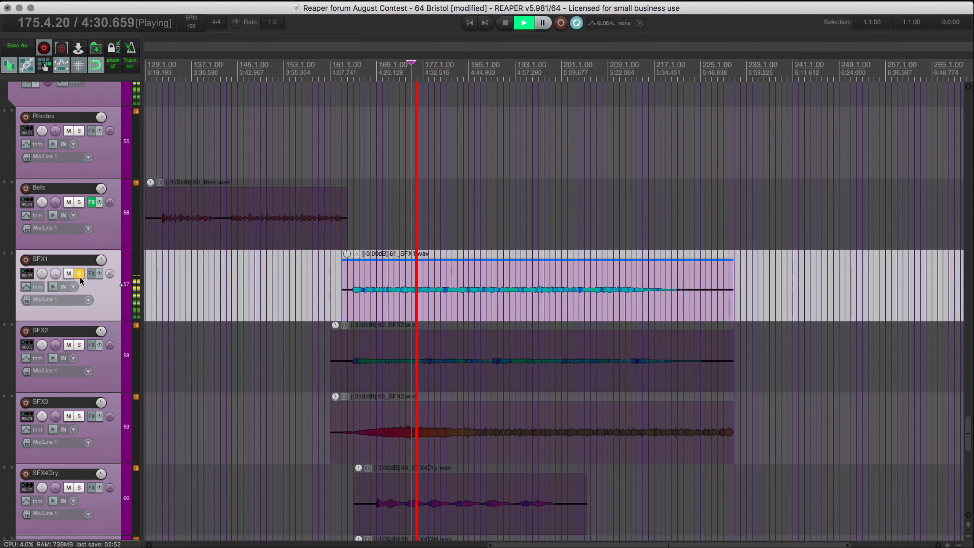
{"action": "left_click", "coordinate": [79, 345]}
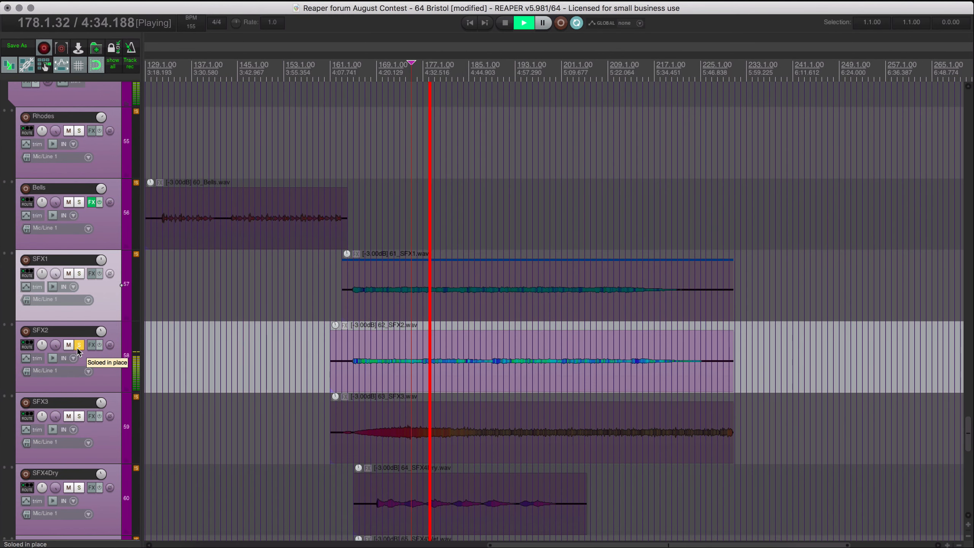
{"action": "left_click", "coordinate": [78, 346]}
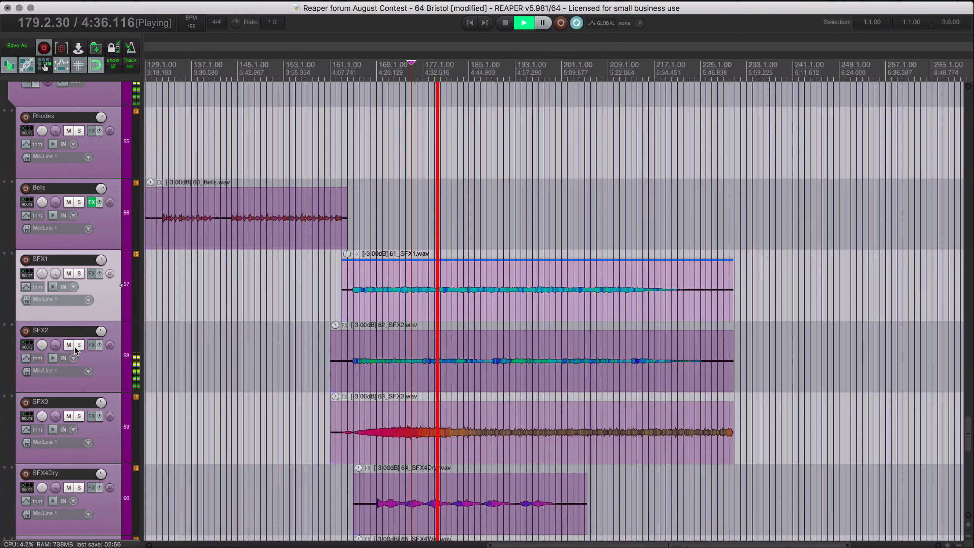
Select the SFX1 and SFX2 tracks together, and narrow the selection to SFX2 while the mix plays.
{"action": "left_click", "coordinate": [112, 361]}
{"action": "left_click", "coordinate": [112, 307], "text": "shift"}
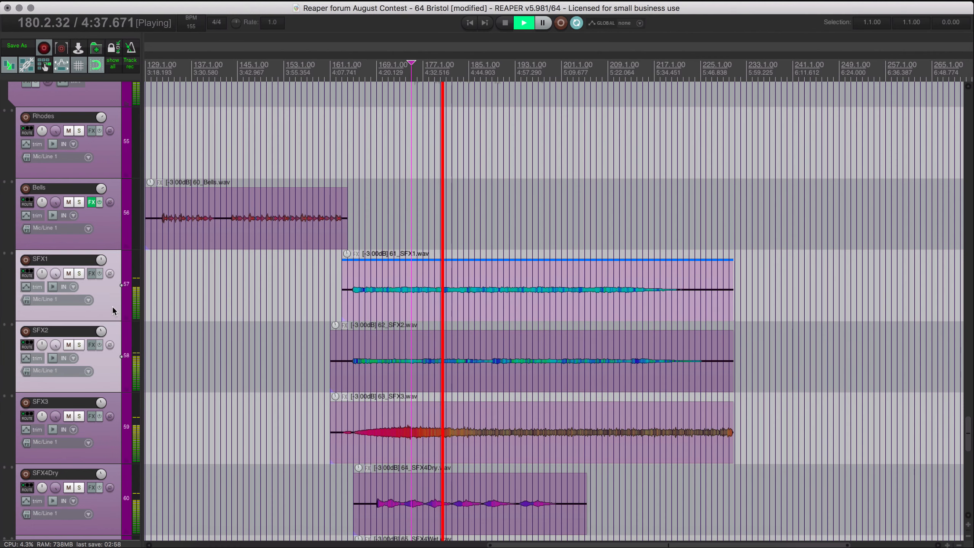
{"action": "left_click", "coordinate": [110, 328]}
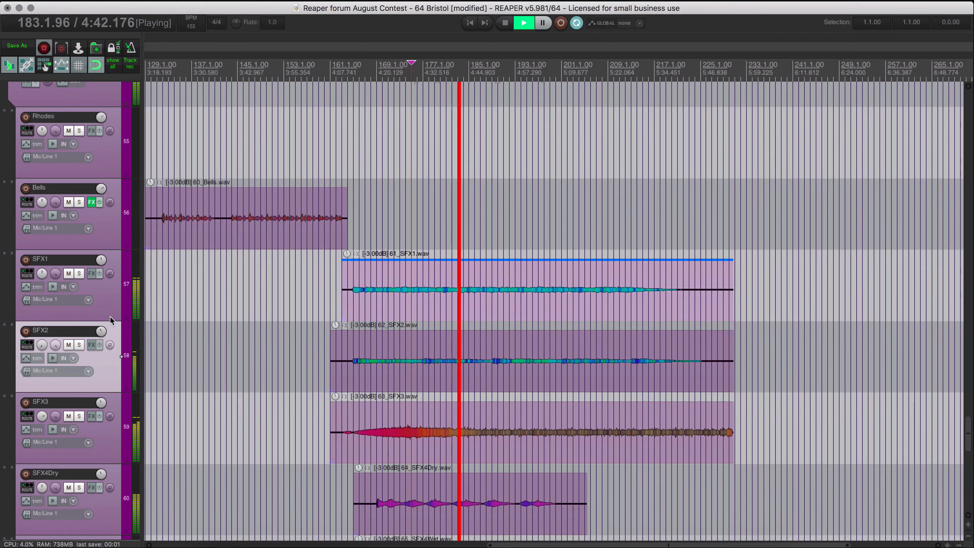
{"action": "scroll", "coordinate": [257, 367], "scroll_direction": "down", "scroll_amount": 6}
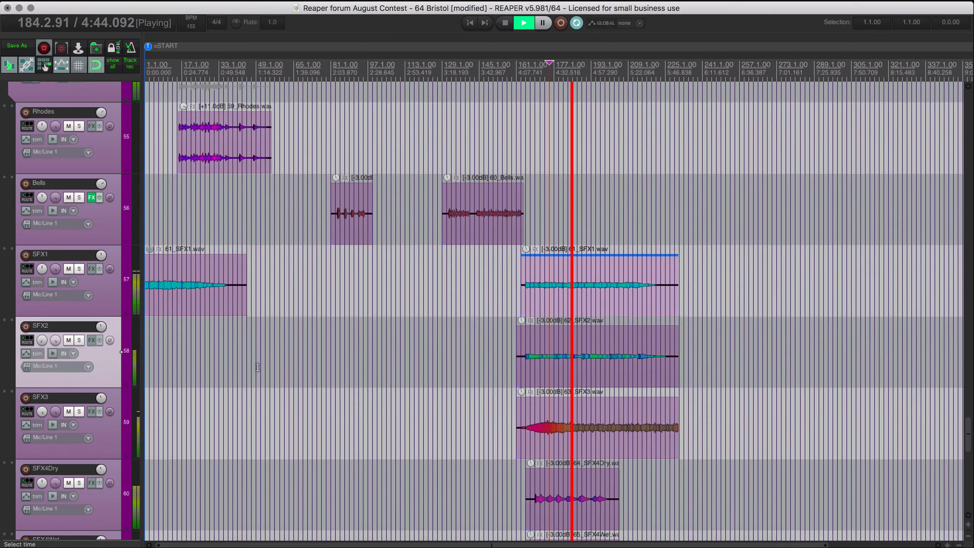
{"action": "scroll", "coordinate": [257, 367], "scroll_direction": "up", "scroll_amount": 3}
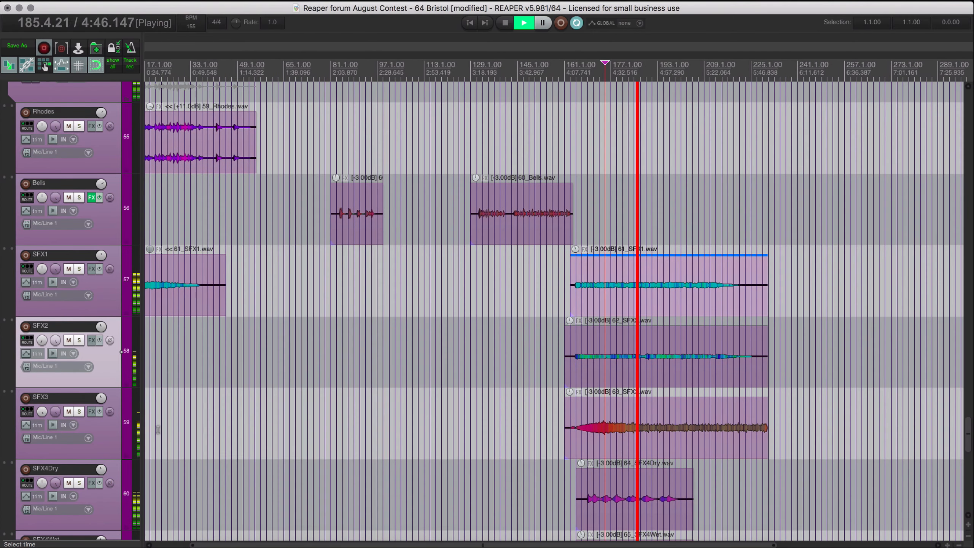
Solo the SFX3 track and listen to its long part alongside a view of the other SFX tracks.
{"action": "left_click", "coordinate": [79, 412]}
{"action": "scroll", "coordinate": [140, 450], "scroll_direction": "right", "scroll_amount": 5}
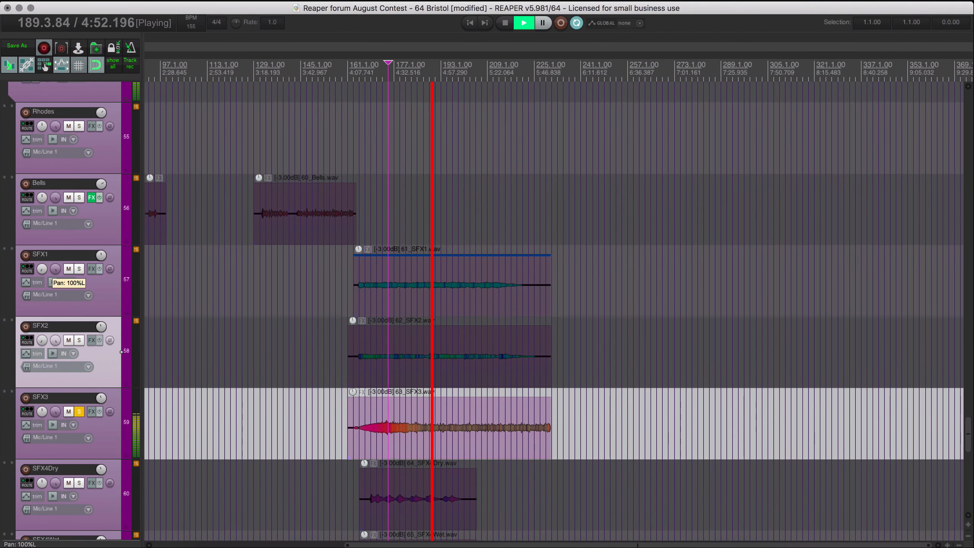
{"action": "scroll", "coordinate": [434, 322], "scroll_direction": "down", "scroll_amount": 8}
{"action": "scroll", "coordinate": [434, 324], "scroll_direction": "up", "scroll_amount": 1}
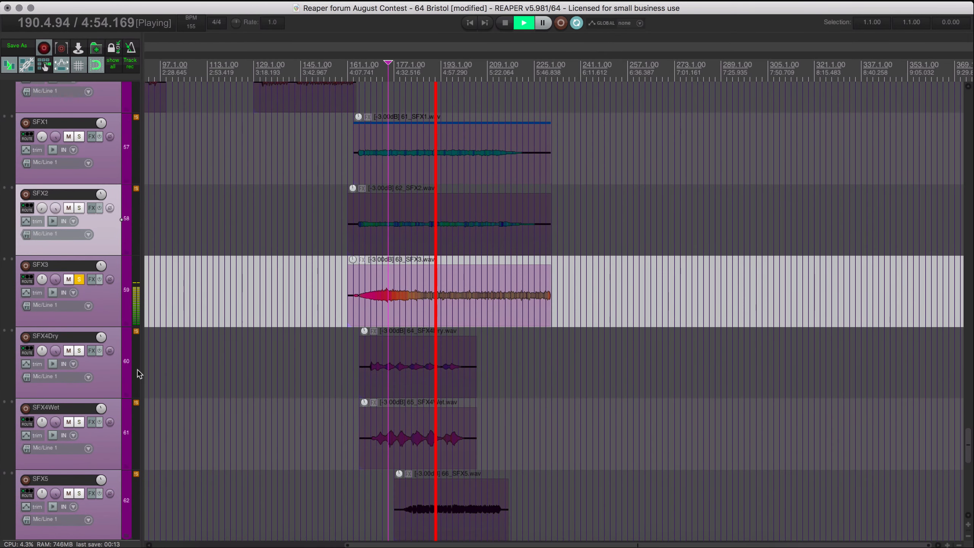
Audition the SFX4Dry track in solo from bar 175, return to the full mix and mute SFX4Dry.
{"action": "left_click", "coordinate": [81, 350]}
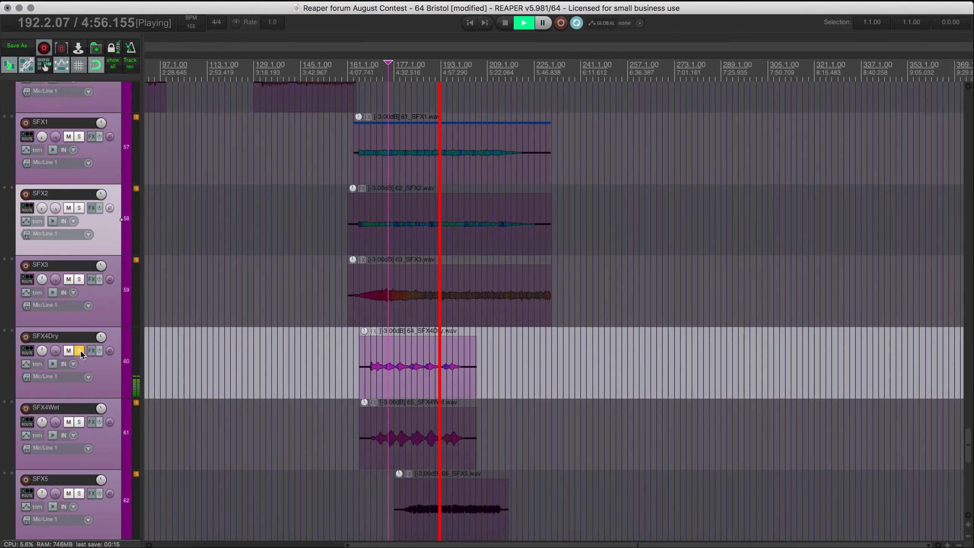
{"action": "left_click", "coordinate": [389, 386]}
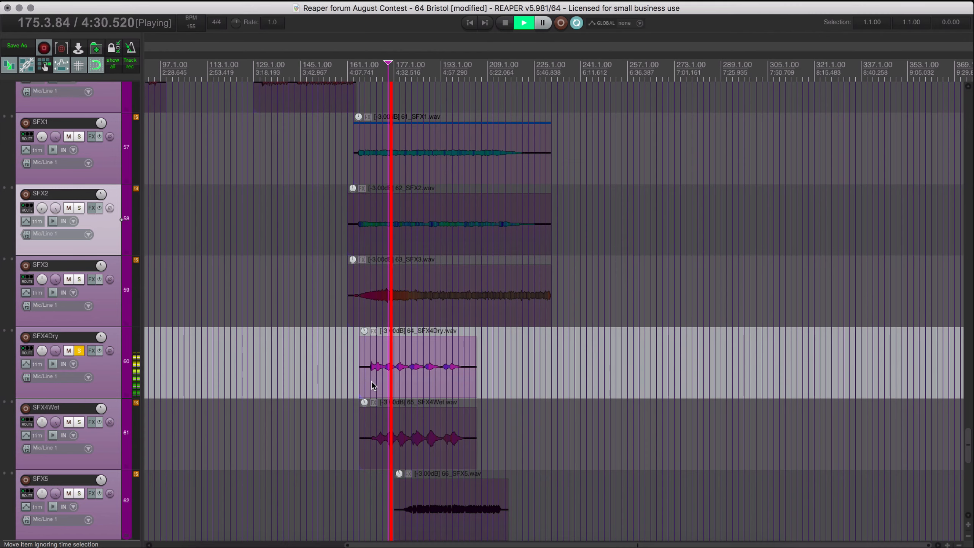
{"action": "scroll", "coordinate": [372, 381], "scroll_direction": "down", "scroll_amount": 5}
{"action": "key", "text": "space"}
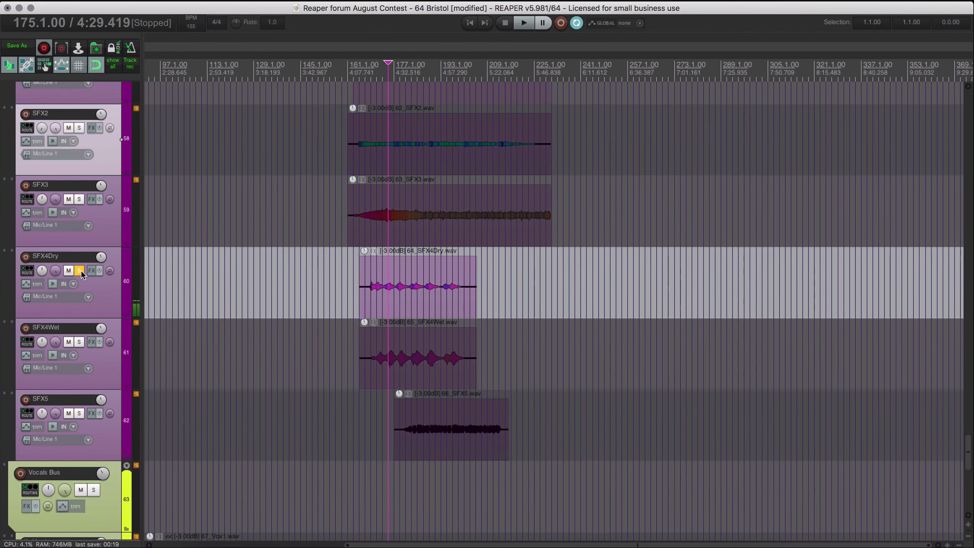
{"action": "left_click", "coordinate": [79, 270]}
{"action": "left_click", "coordinate": [68, 271]}
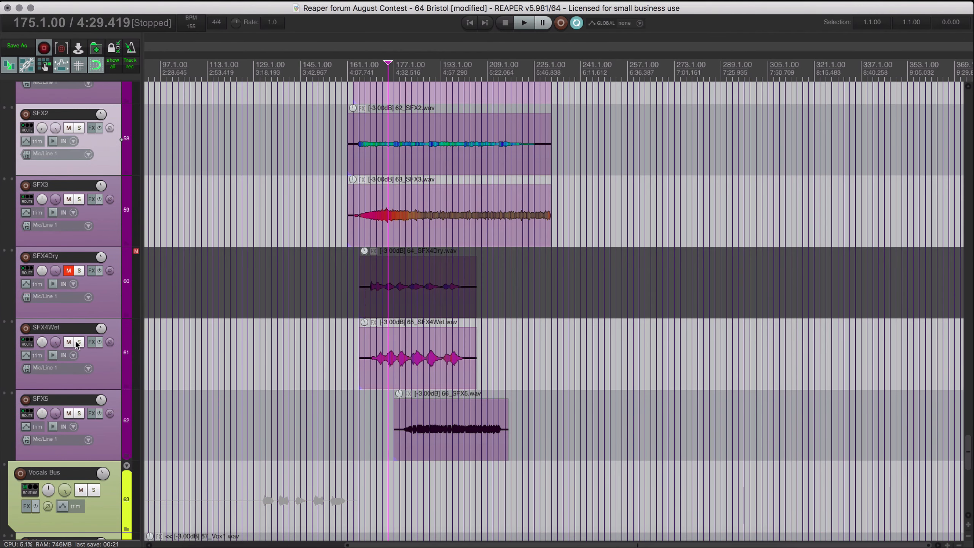
Audition the SFX4Wet track in solo from bar 169, and take it out of solo.
{"action": "left_click", "coordinate": [79, 341]}
{"action": "left_click", "coordinate": [373, 380]}
{"action": "key", "text": "space"}
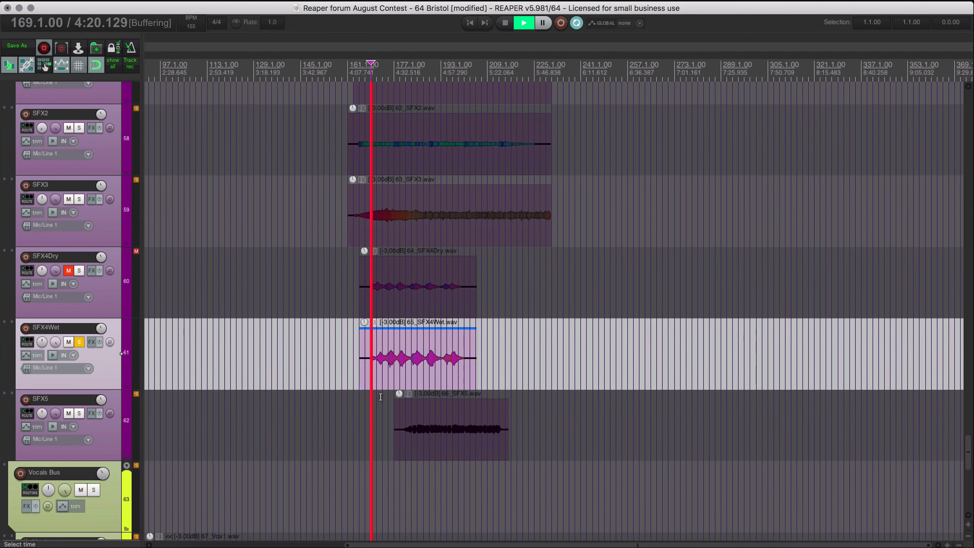
{"action": "scroll", "coordinate": [384, 393], "scroll_direction": "up", "scroll_amount": 5}
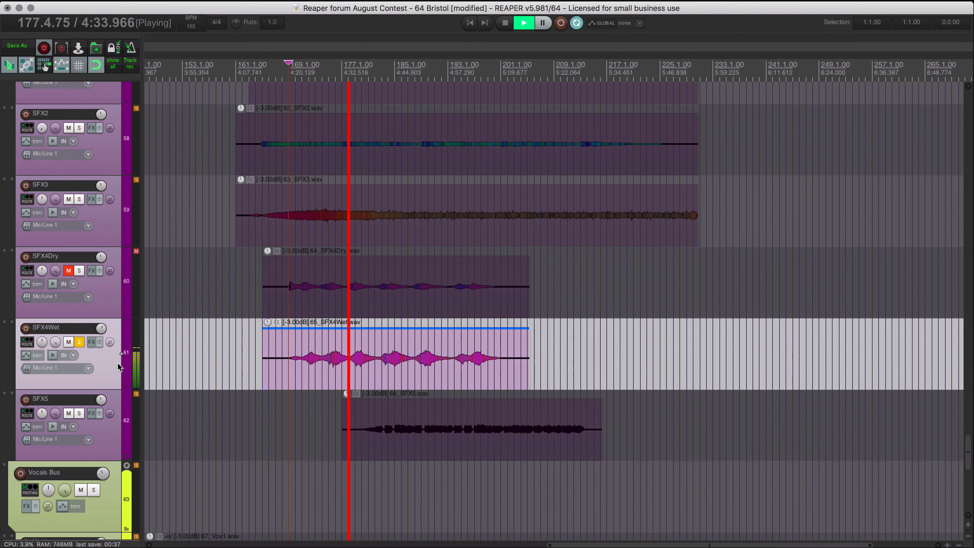
{"action": "key", "text": "space"}
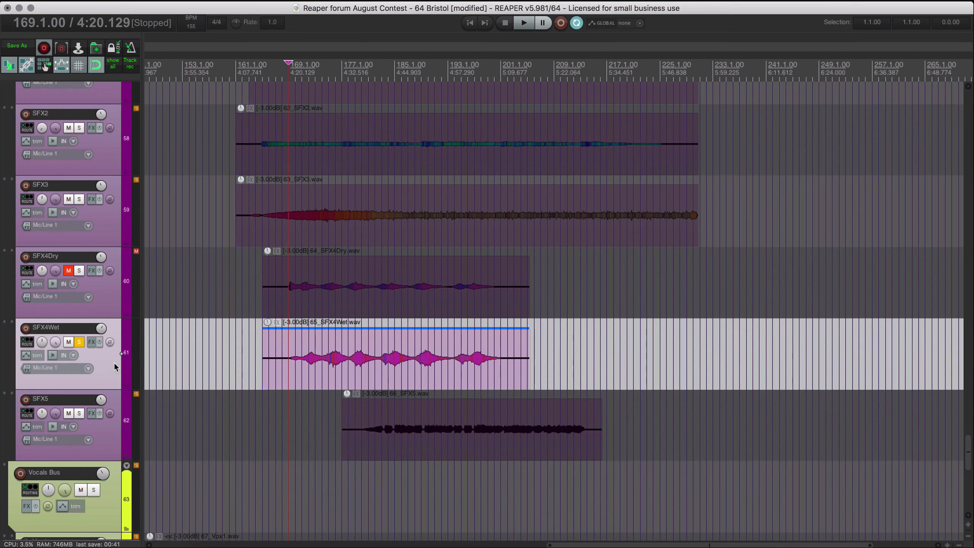
{"action": "left_click", "coordinate": [79, 341]}
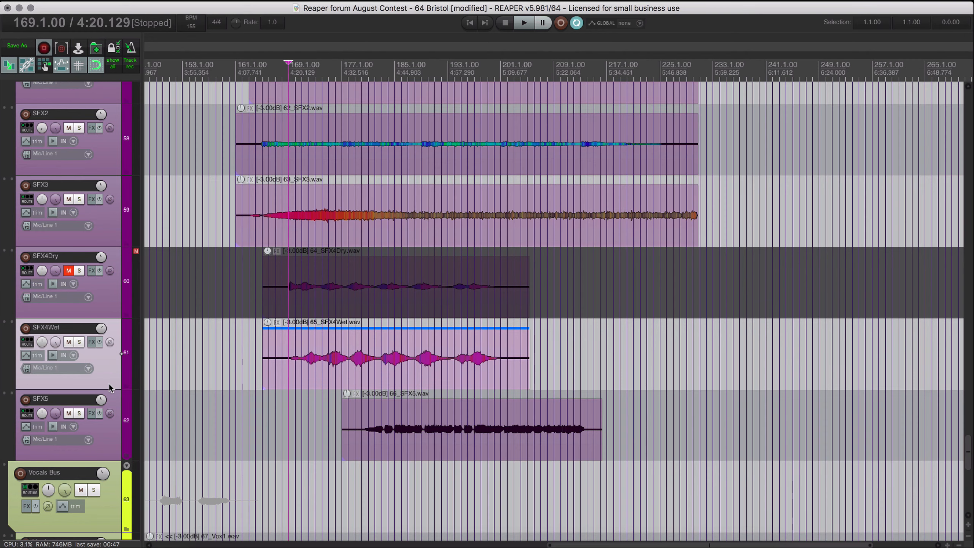
Audition the SFX5 track in solo from about bar 182 and reset the volume of its 66_SFX5.wav item to the default.
{"action": "left_click", "coordinate": [79, 413]}
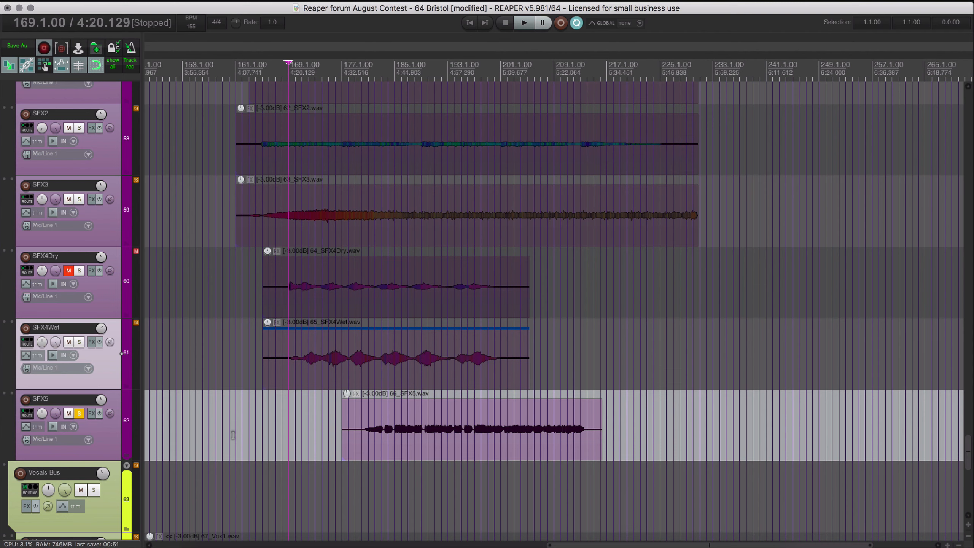
{"action": "left_click", "coordinate": [376, 442]}
{"action": "key", "text": "space"}
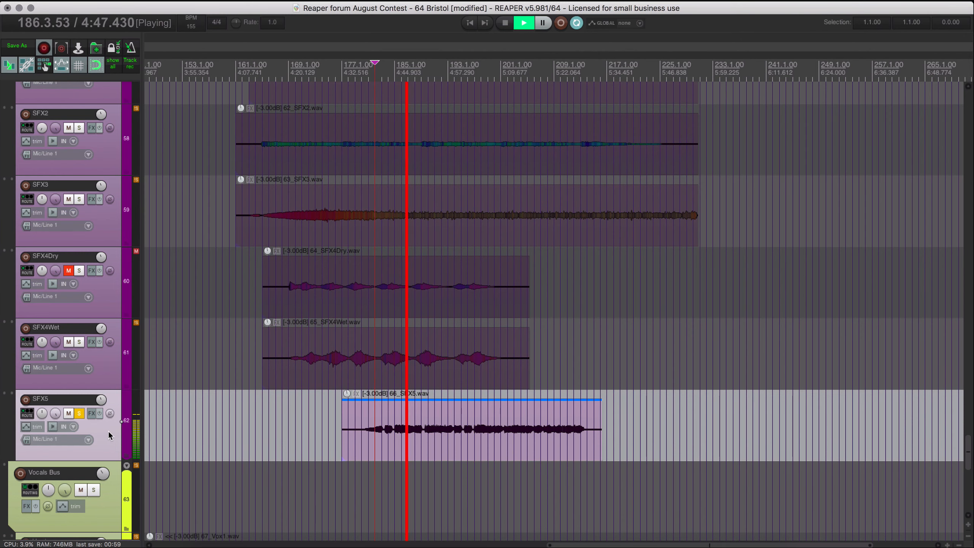
{"action": "left_click", "coordinate": [80, 414]}
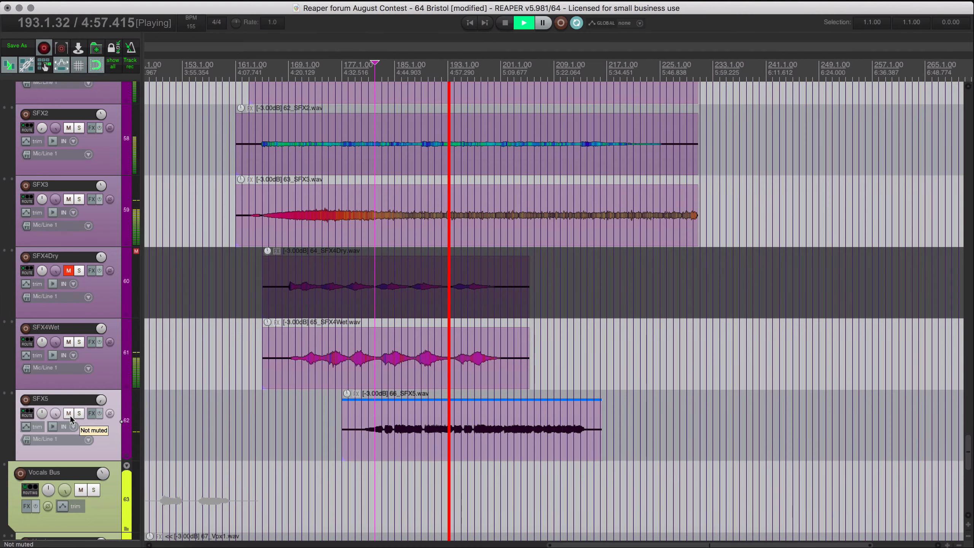
{"action": "left_click", "coordinate": [81, 413]}
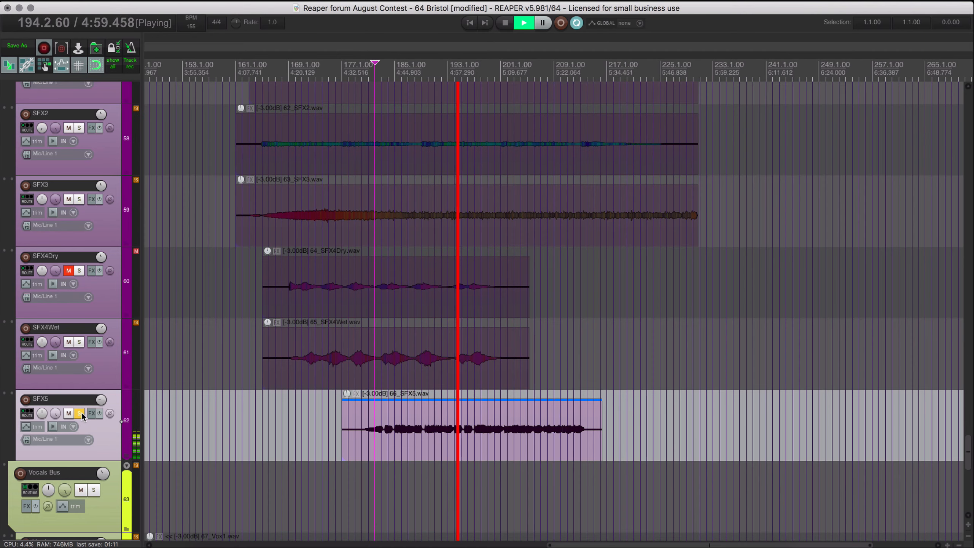
{"action": "double_click", "coordinate": [345, 393]}
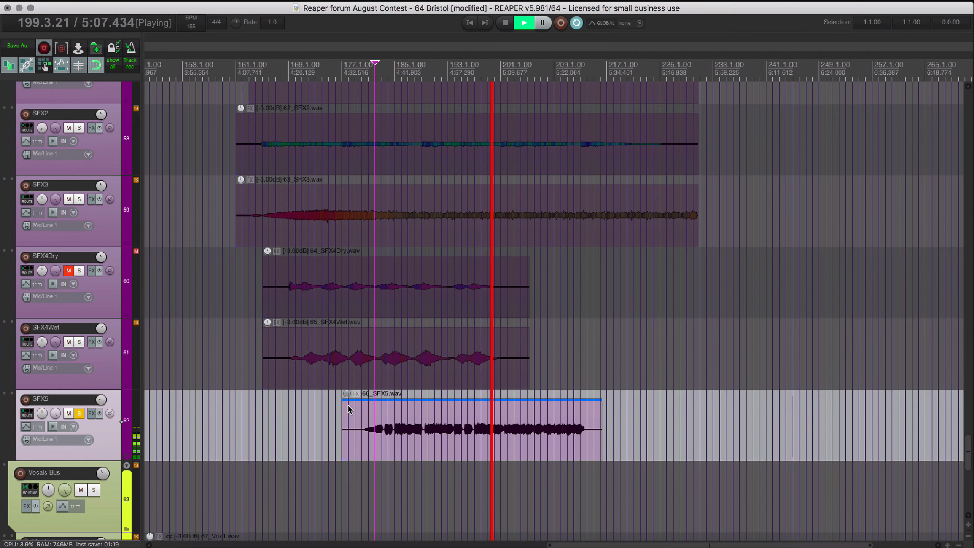
{"action": "left_click", "coordinate": [79, 412]}
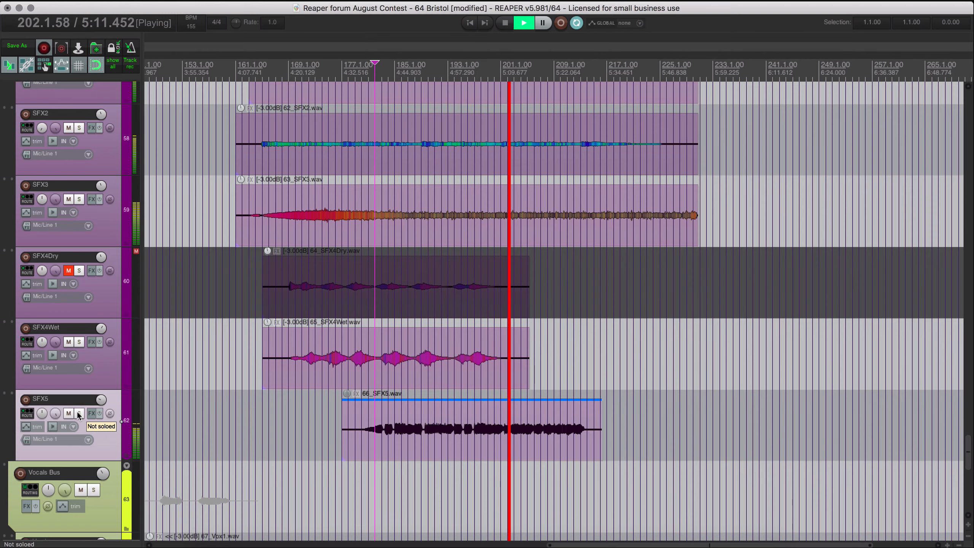
Mute the SFX5 track and play the mix from bar 191.
{"action": "key", "text": "space"}
{"action": "right_click", "coordinate": [90, 415]}
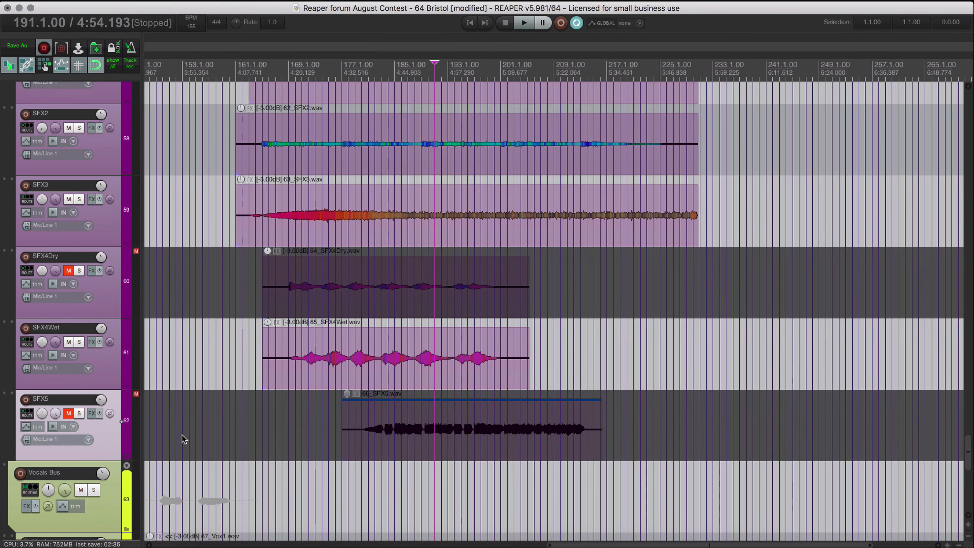
{"action": "key", "text": "space"}
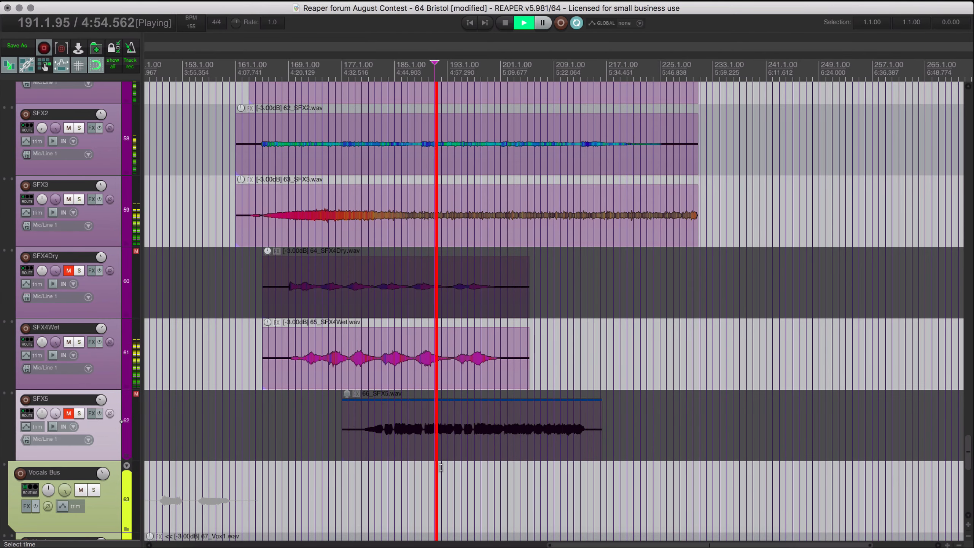
Examine the arrangement from the drums down to the vocals to see which tracks play around bar 191.
{"action": "scroll", "coordinate": [439, 466], "scroll_direction": "down", "scroll_amount": 3}
{"action": "scroll", "coordinate": [519, 418], "scroll_direction": "down", "scroll_amount": 5}
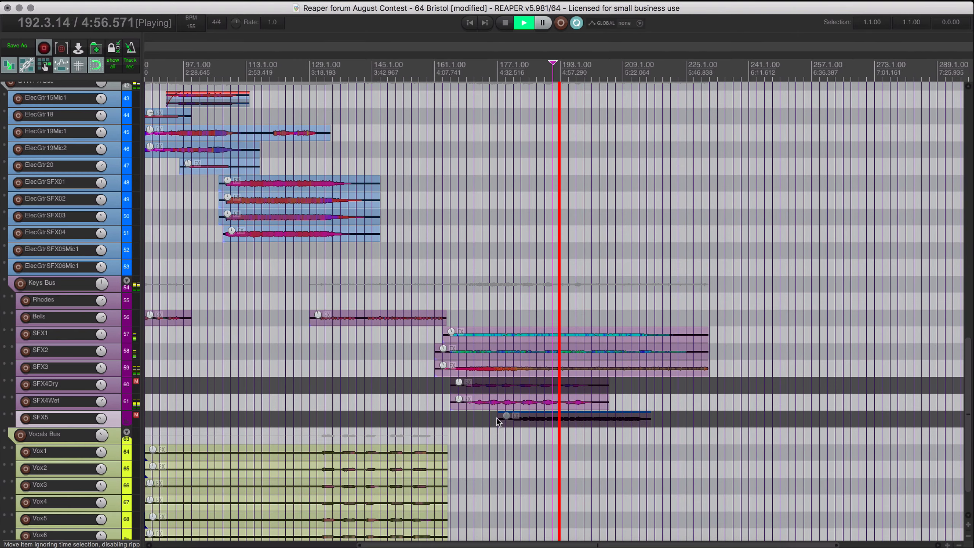
{"action": "scroll", "coordinate": [518, 406], "scroll_direction": "left", "scroll_amount": 1}
{"action": "scroll", "coordinate": [517, 407], "scroll_direction": "down", "scroll_amount": 2}
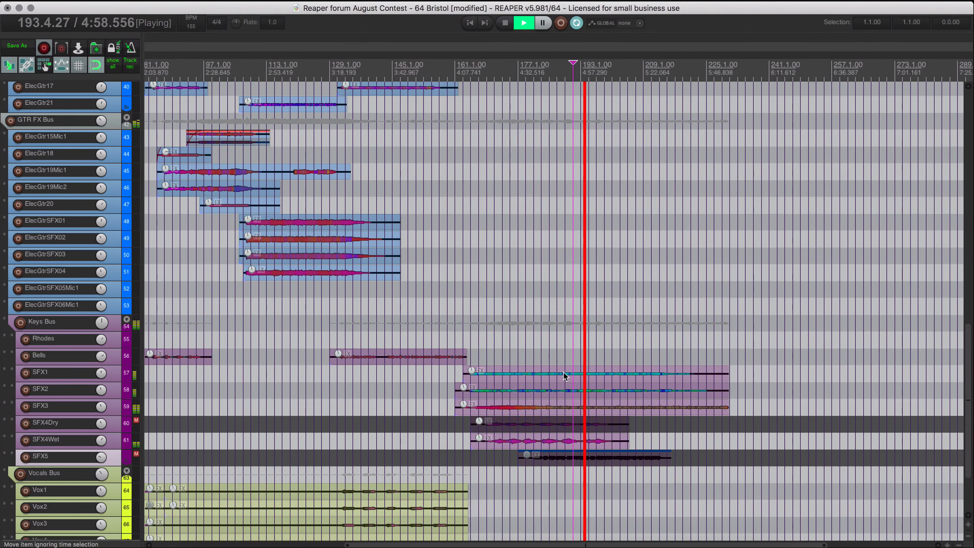
{"action": "scroll", "coordinate": [563, 372], "scroll_direction": "up", "scroll_amount": 10}
{"action": "scroll", "coordinate": [563, 372], "scroll_direction": "up", "scroll_amount": 4}
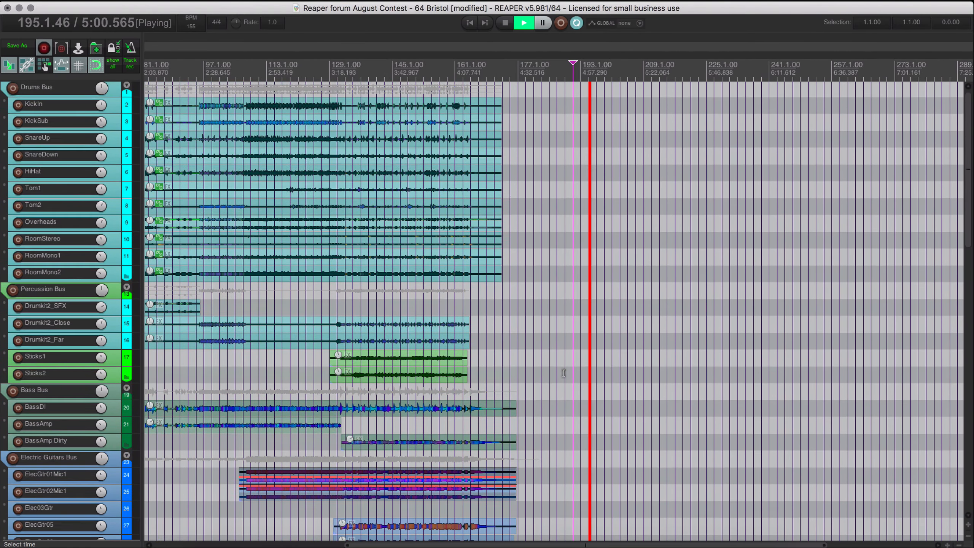
{"action": "scroll", "coordinate": [563, 372], "scroll_direction": "down", "scroll_amount": 14}
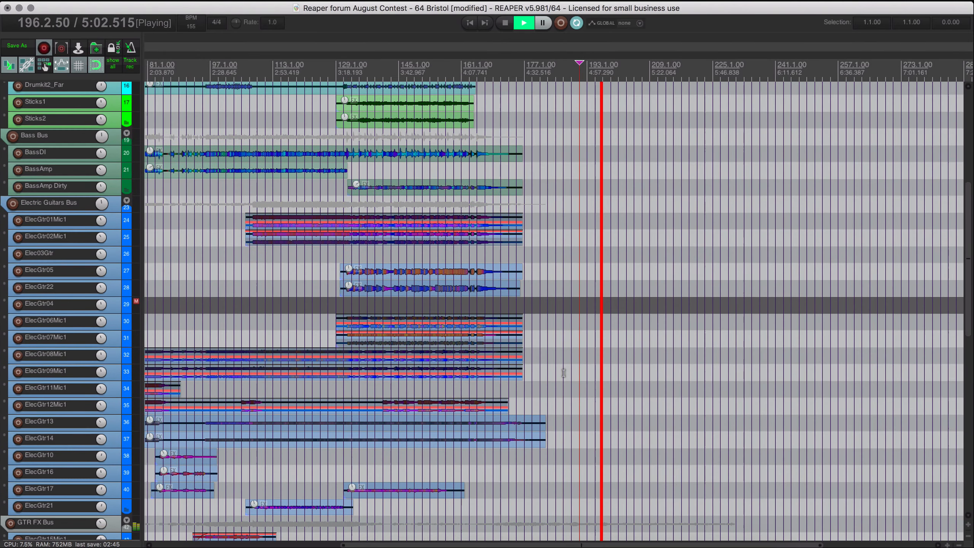
{"action": "scroll", "coordinate": [563, 372], "scroll_direction": "down", "scroll_amount": 3}
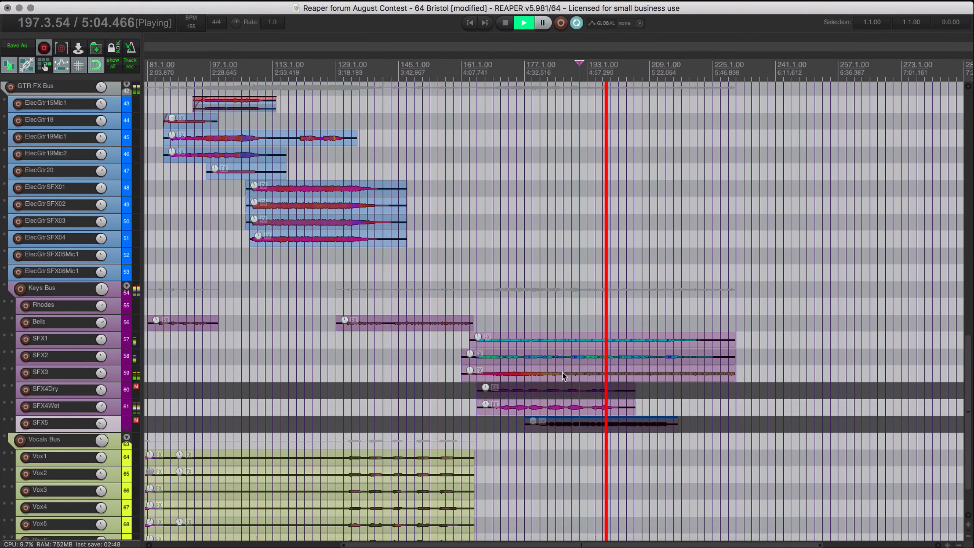
Unmute the SFX5 track, listen to it in the mix and stop playback.
{"action": "key", "text": "F6"}
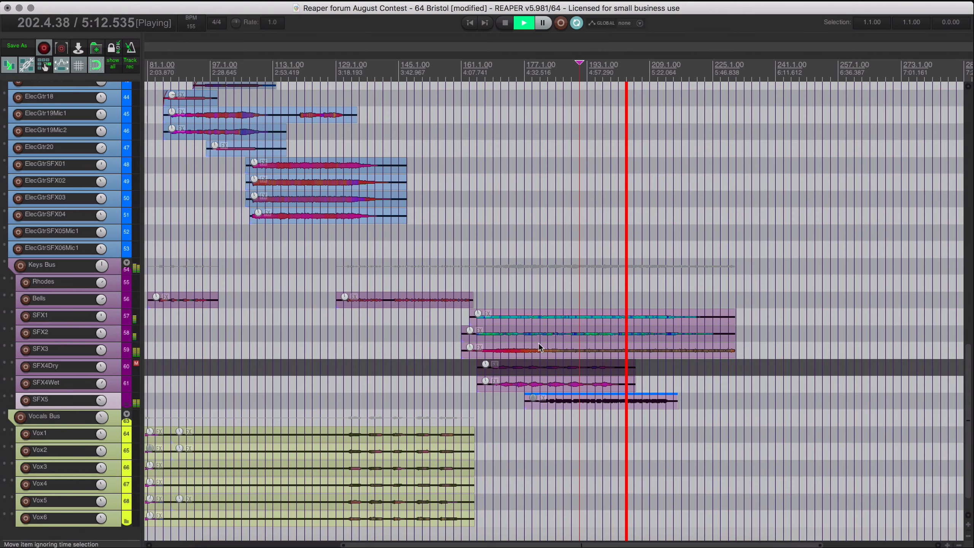
{"action": "scroll", "coordinate": [539, 347], "scroll_direction": "up", "scroll_amount": 1}
{"action": "scroll", "coordinate": [538, 348], "scroll_direction": "up", "scroll_amount": 1}
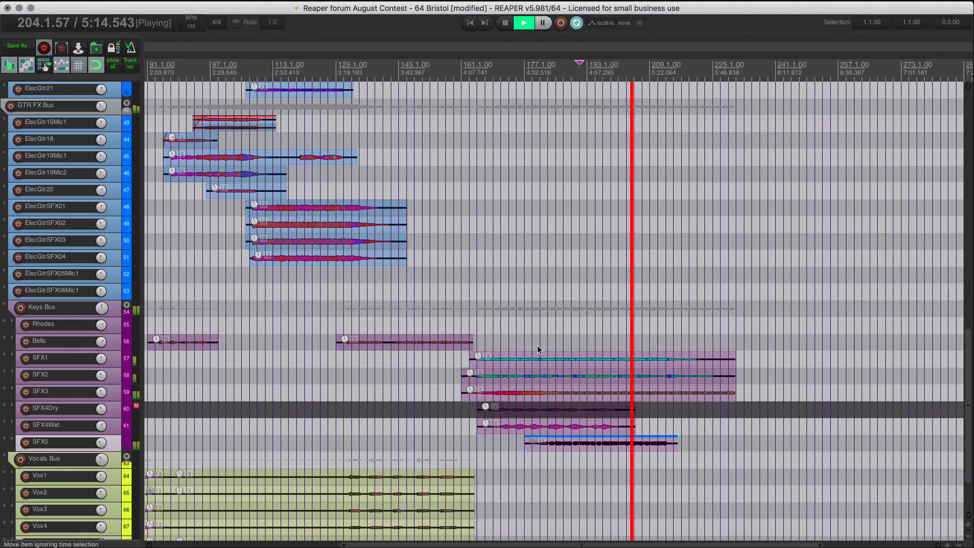
{"action": "scroll", "coordinate": [537, 346], "scroll_direction": "down", "scroll_amount": 2}
{"action": "key", "text": "space"}
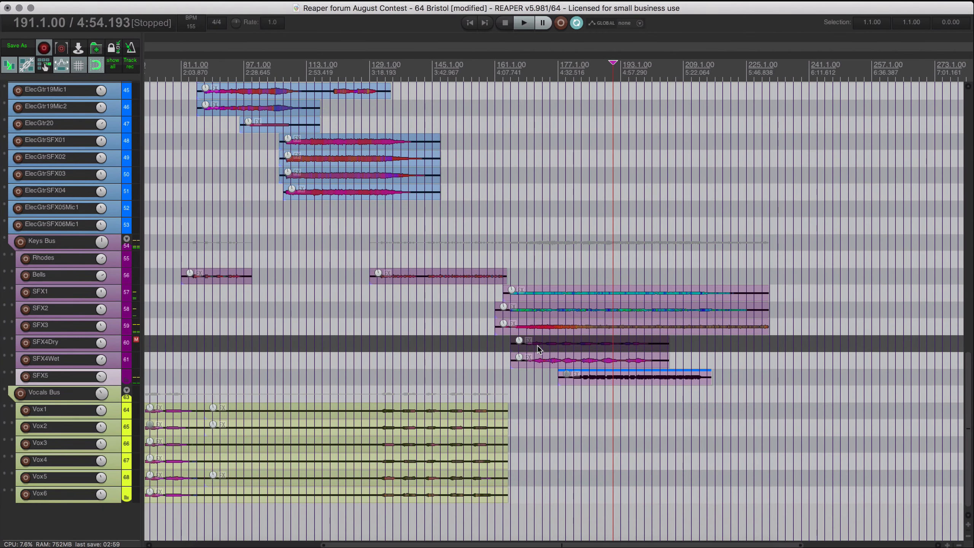
Play the mix from bar 59, where the vocals come in, and enlarge the vocal tracks with the Vocals Bus selected.
{"action": "scroll", "coordinate": [231, 365], "scroll_direction": "left", "scroll_amount": 5}
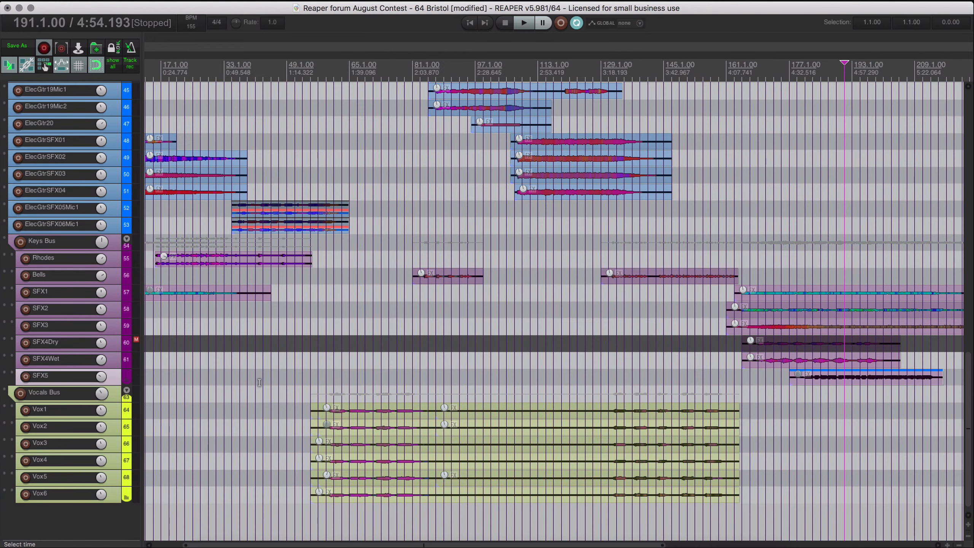
{"action": "left_click", "coordinate": [326, 398]}
{"action": "key", "text": "space"}
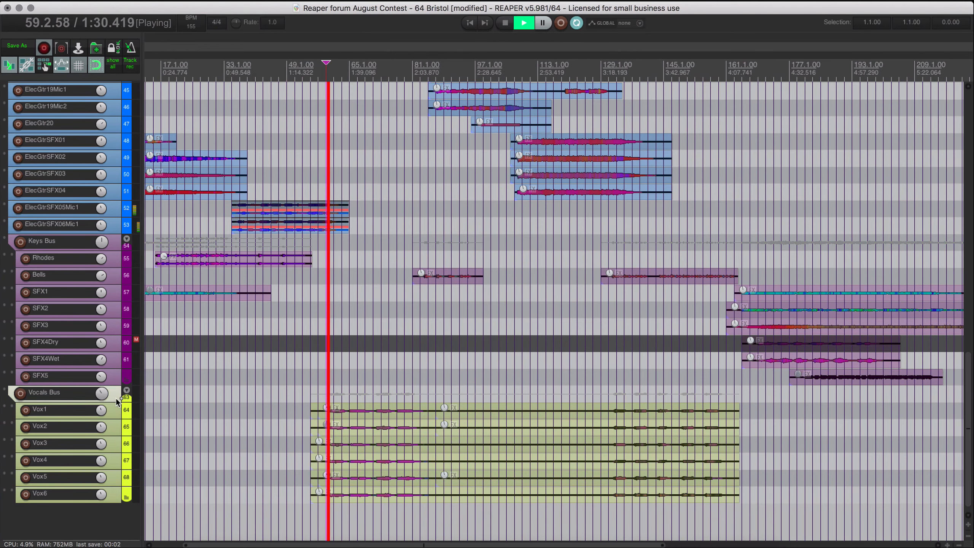
{"action": "scroll", "coordinate": [225, 444], "scroll_direction": "up", "scroll_amount": 3}
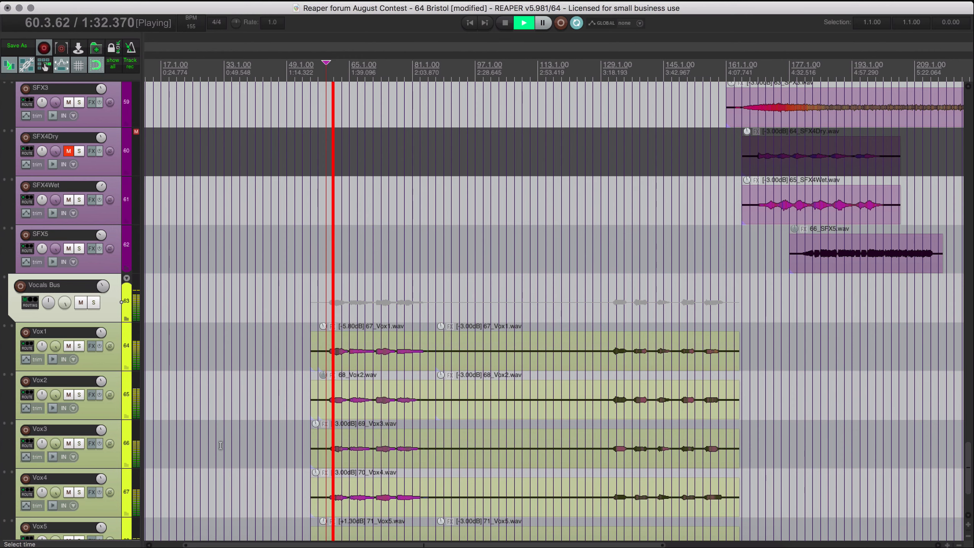
{"action": "scroll", "coordinate": [200, 435], "scroll_direction": "down", "scroll_amount": 1}
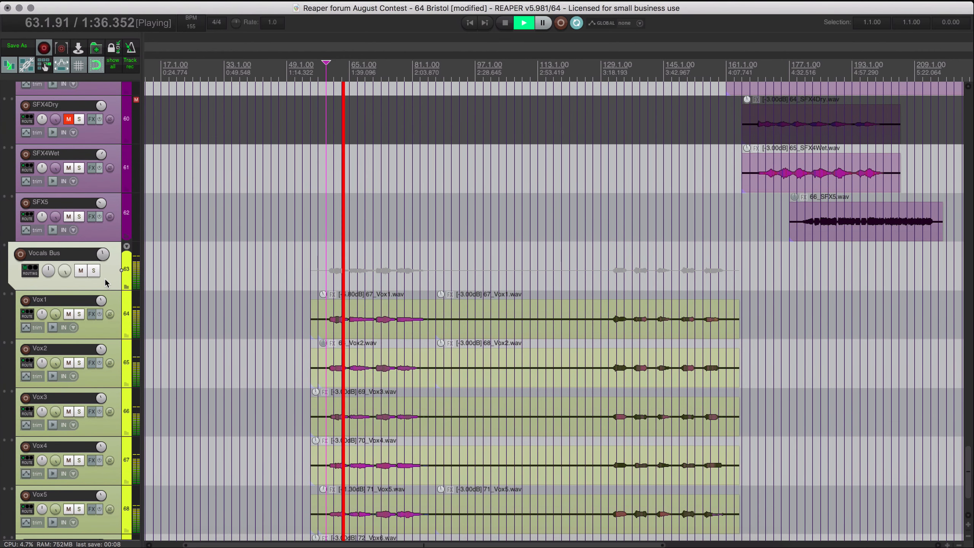
Open the mixer showing only the vocal tracks and select Vox1.
{"action": "key", "text": "super+m"}
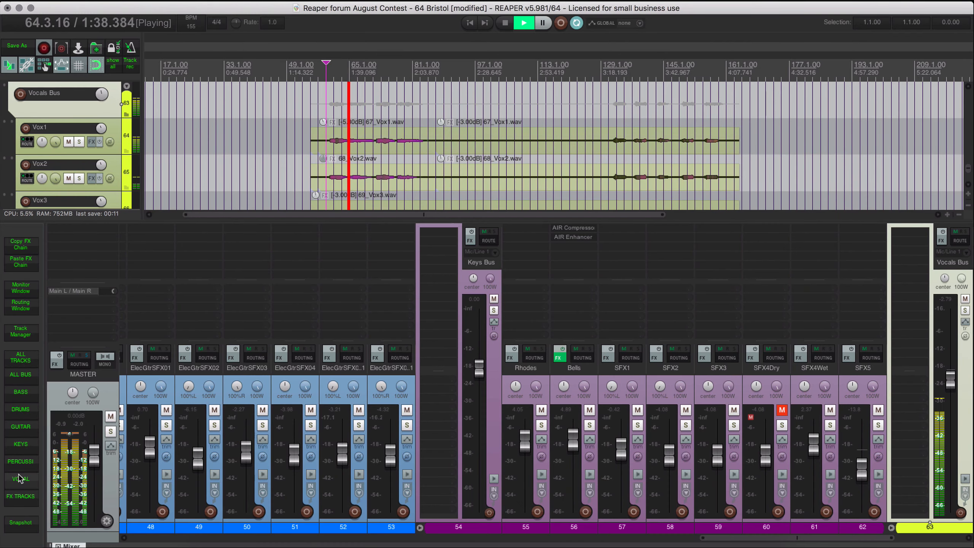
{"action": "left_click", "coordinate": [34, 477]}
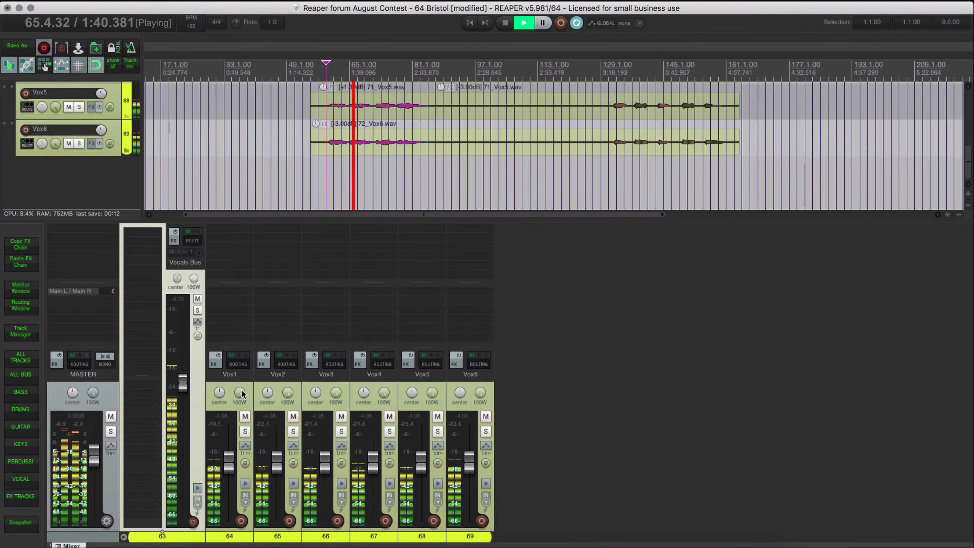
{"action": "left_click", "coordinate": [233, 382]}
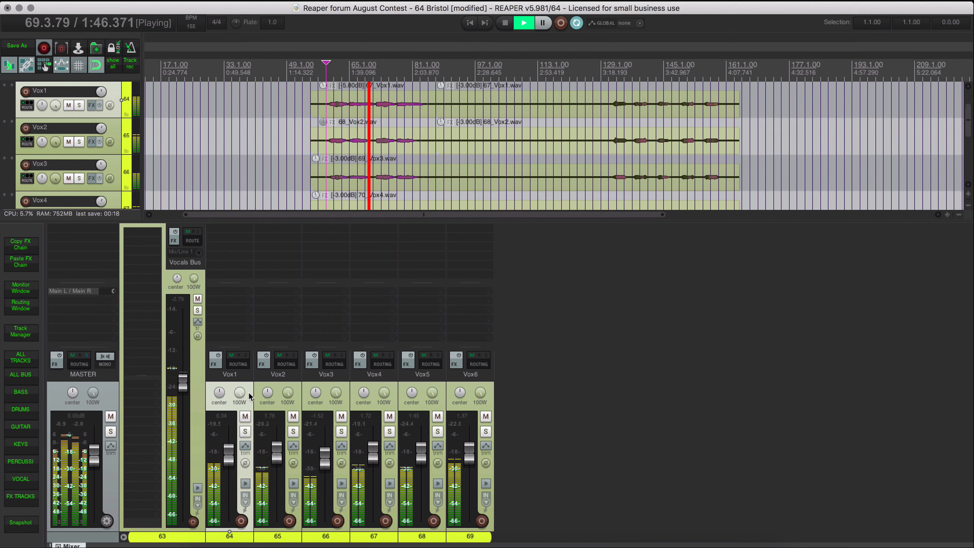
Solo the Vocals Bus together with the Vox1 track and play the lead vocal part from bar 59.
{"action": "left_click", "coordinate": [245, 431]}
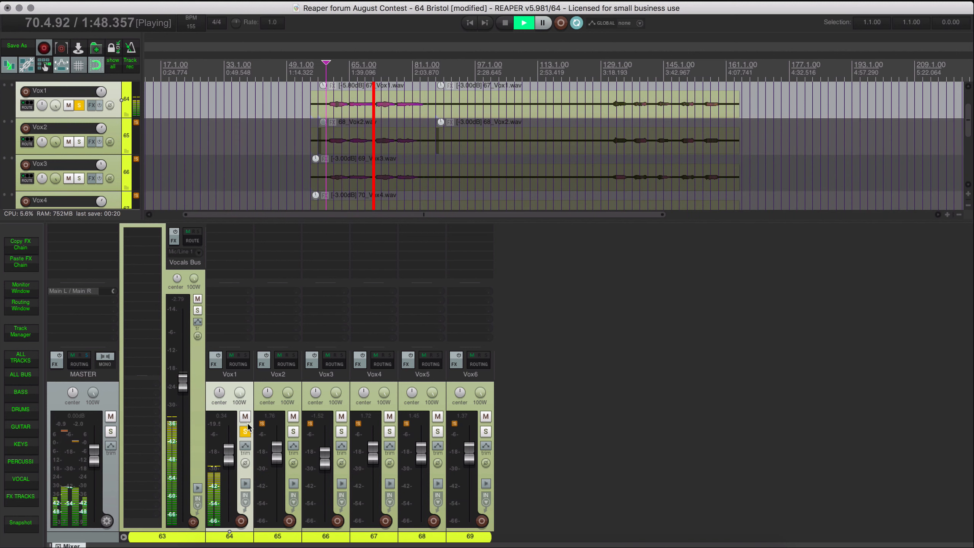
{"action": "left_click", "coordinate": [245, 431]}
{"action": "left_click", "coordinate": [197, 310]}
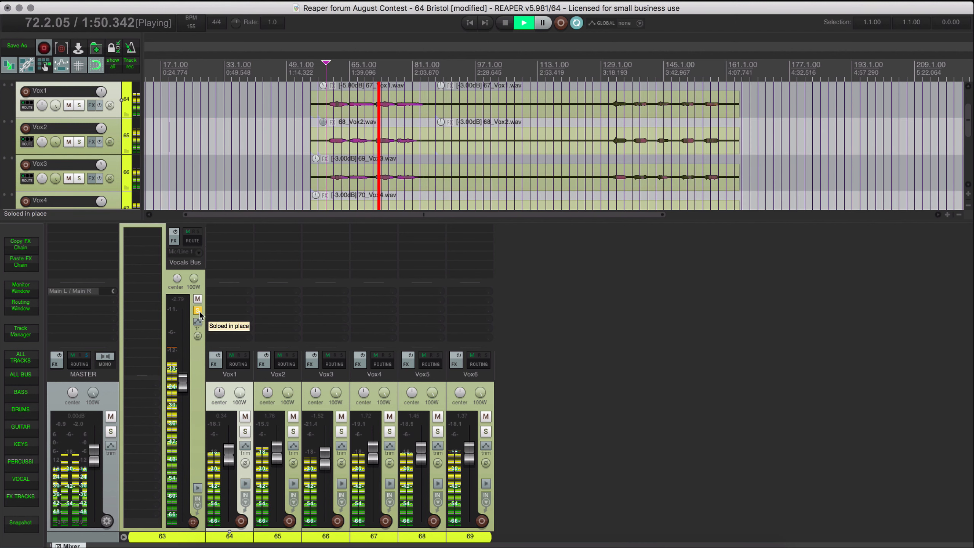
{"action": "key", "text": "space"}
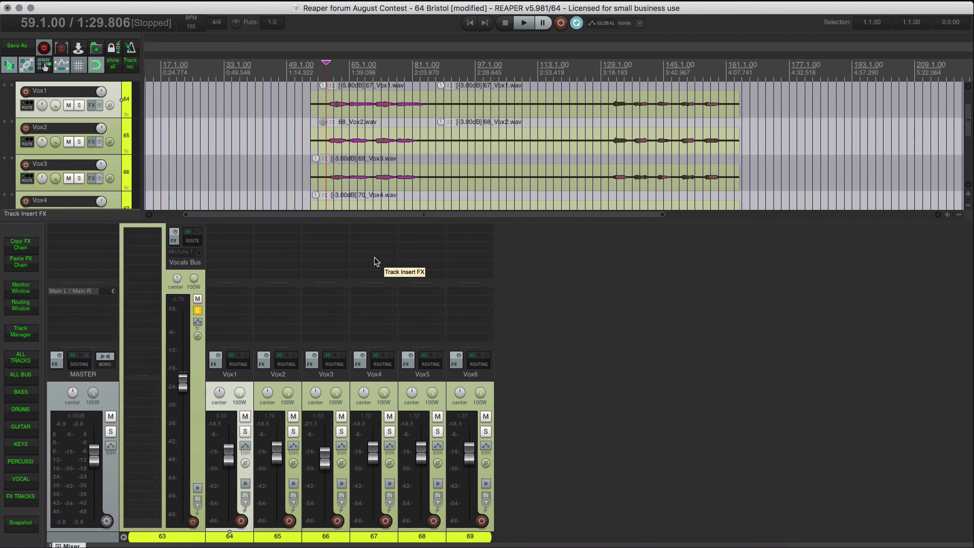
{"action": "left_click", "coordinate": [245, 431]}
{"action": "key", "text": "space"}
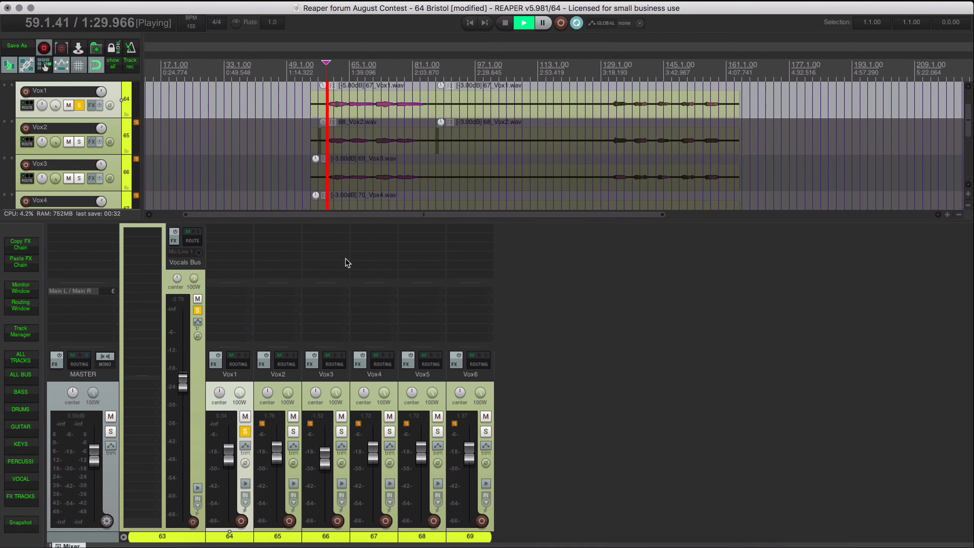
Audition Vox2, Vox3, Vox4, Vox5 and Vox6 one after another in solo, stop playback and clear the solo.
{"action": "scroll", "coordinate": [369, 172], "scroll_direction": "up", "scroll_amount": 4}
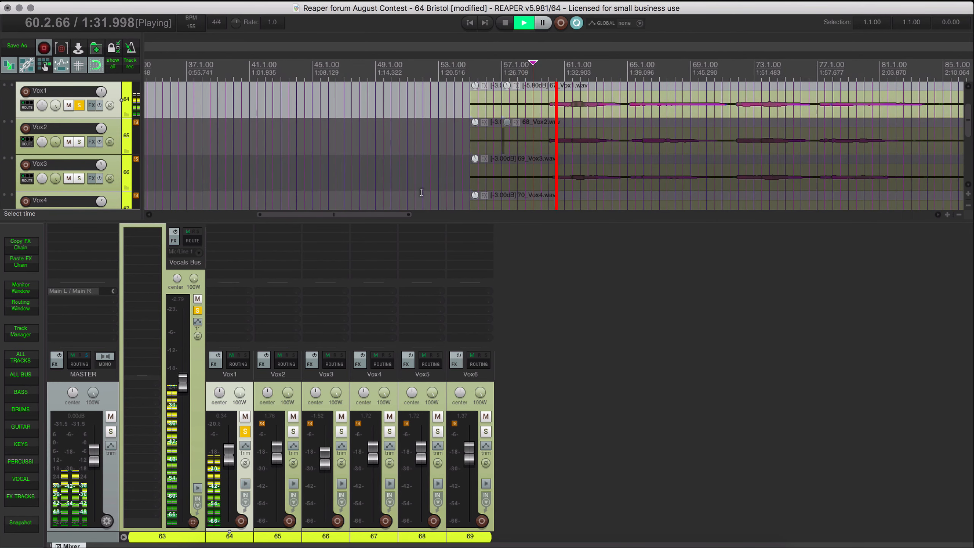
{"action": "left_click", "coordinate": [293, 430]}
{"action": "left_click", "coordinate": [341, 431]}
{"action": "left_click", "coordinate": [389, 431]}
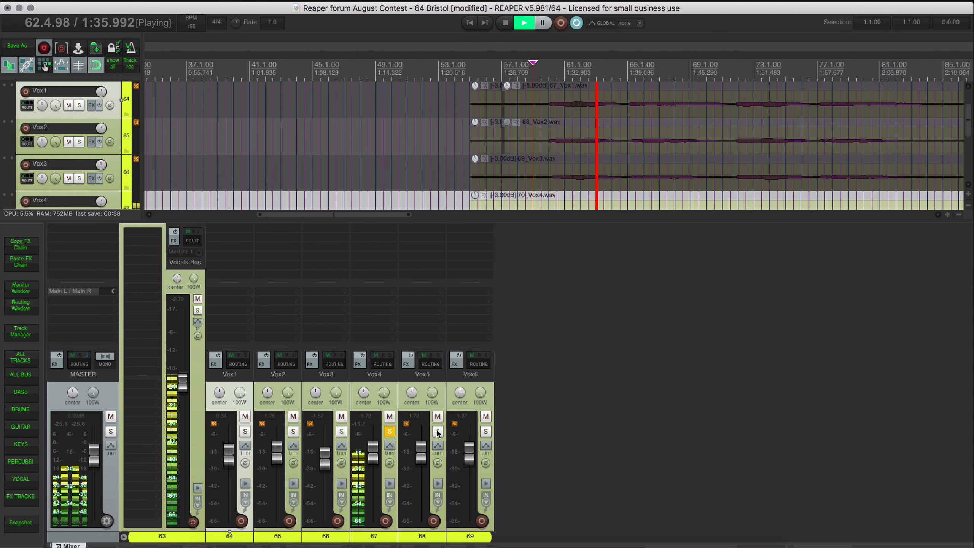
{"action": "left_click", "coordinate": [437, 431]}
{"action": "left_click", "coordinate": [485, 431]}
{"action": "key", "text": "space"}
{"action": "left_click", "coordinate": [485, 432]}
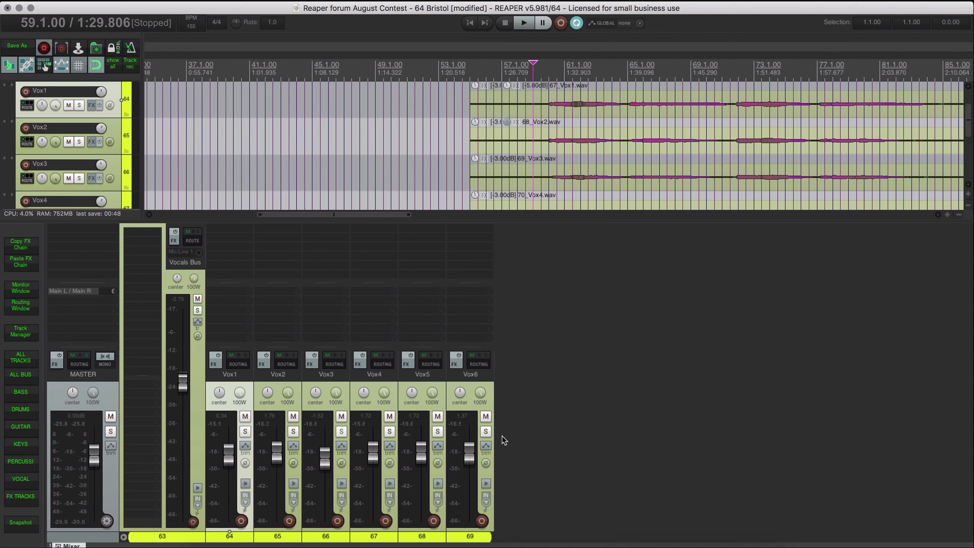
Pan Vox2 and Vox4 100% left and Vox3 and Vox5 100% right, and play the full mix from bar 59.
{"action": "key", "text": "super+z"}
{"action": "key", "text": "super+z"}
{"action": "key", "text": "space"}
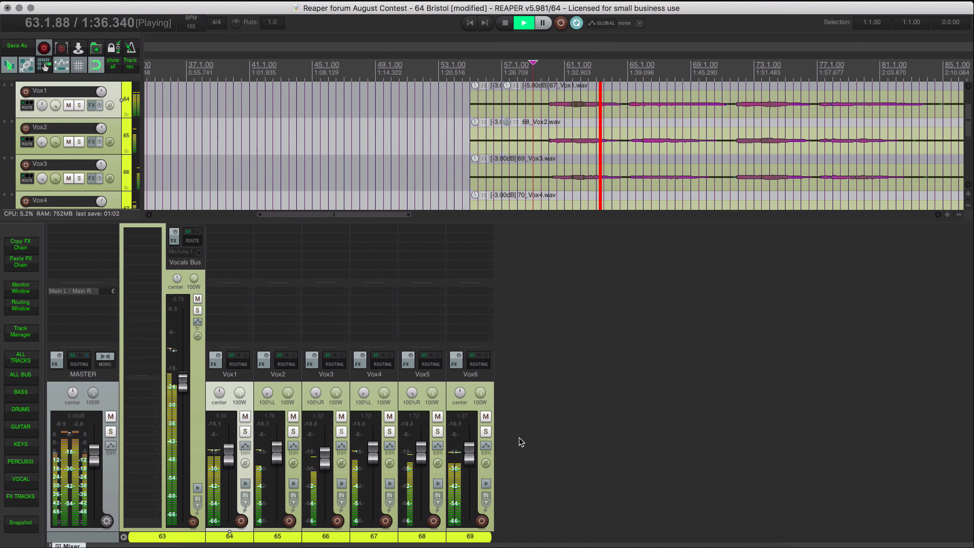
Add the AIR Compressor effect to the Vocals Bus and place its window over the vocal mixer strips.
{"action": "right_click", "coordinate": [142, 234]}
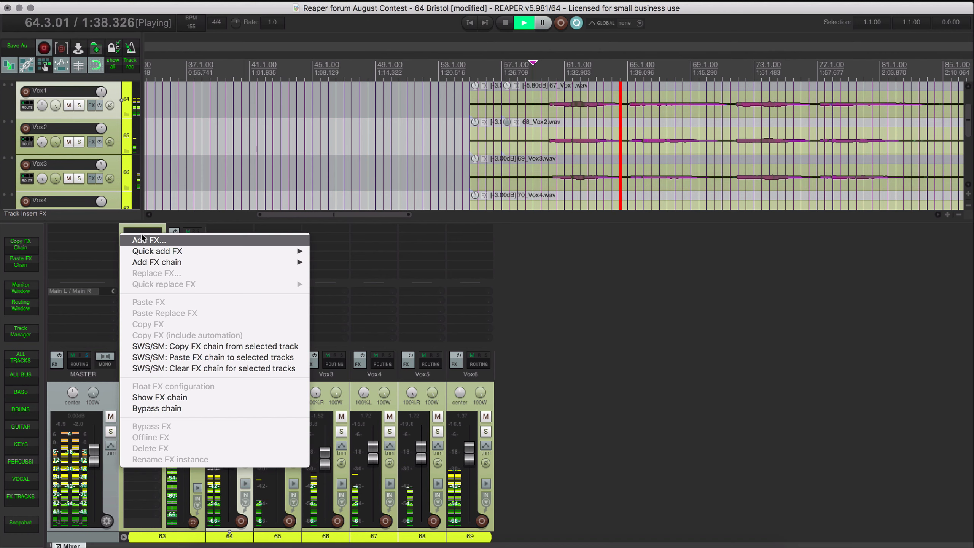
{"action": "mouse_move", "coordinate": [189, 250]}
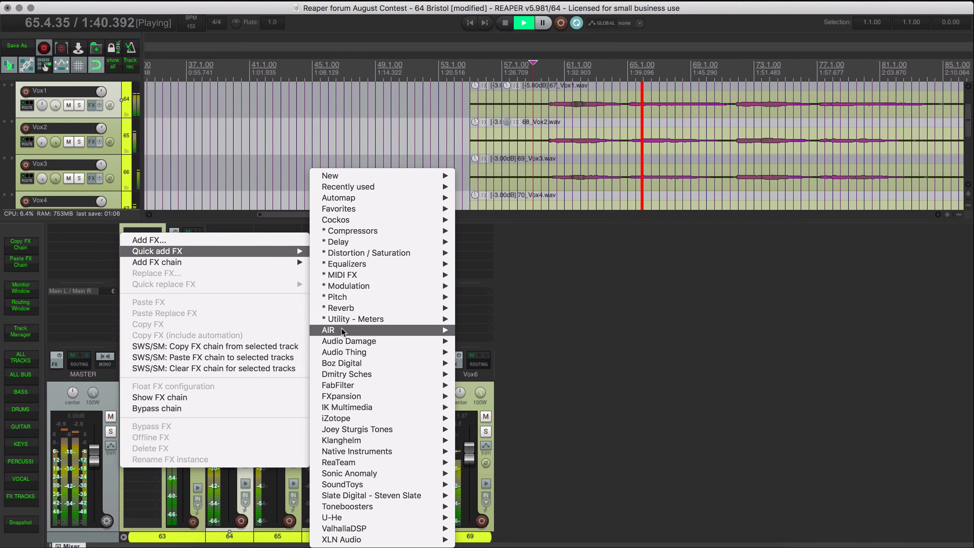
{"action": "mouse_move", "coordinate": [341, 327]}
{"action": "left_click", "coordinate": [561, 253]}
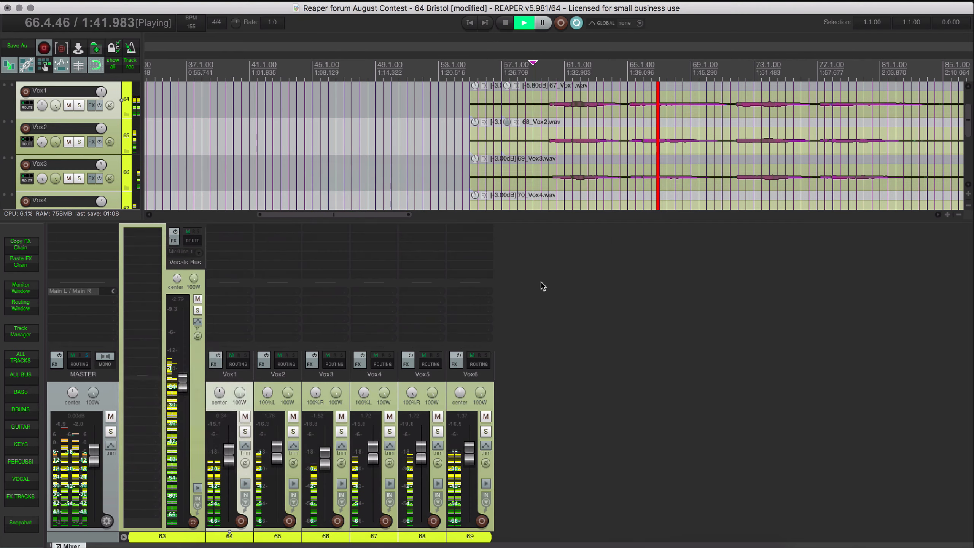
{"action": "left_click_drag", "start_coordinate": [194, 348], "coordinate": [395, 237]}
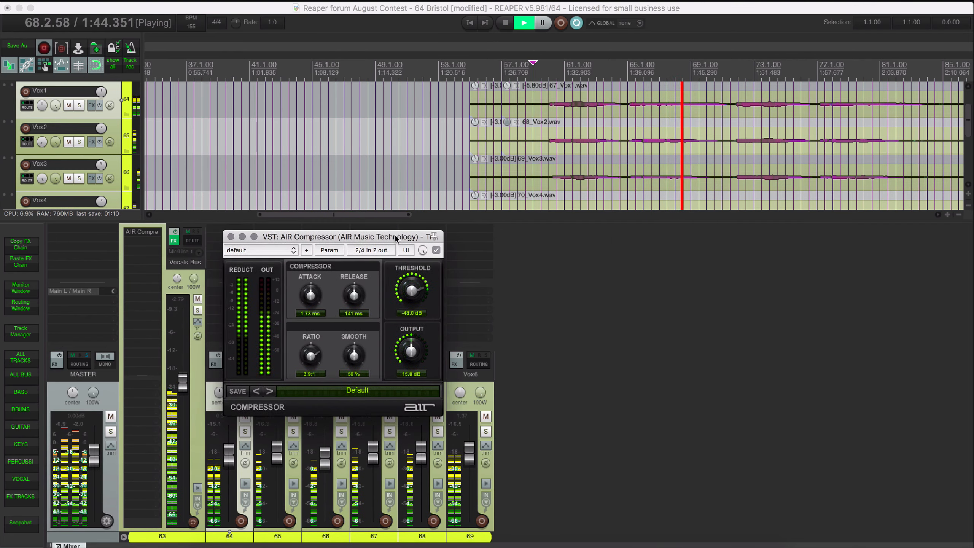
Set the Vocals Bus compressor's threshold to -51.6 dB, ratio to 1.5:1 and output to 23.2 dB while the mix plays.
{"action": "left_click_drag", "start_coordinate": [411, 351], "coordinate": [408, 441]}
{"action": "left_click_drag", "start_coordinate": [412, 290], "coordinate": [412, 315]}
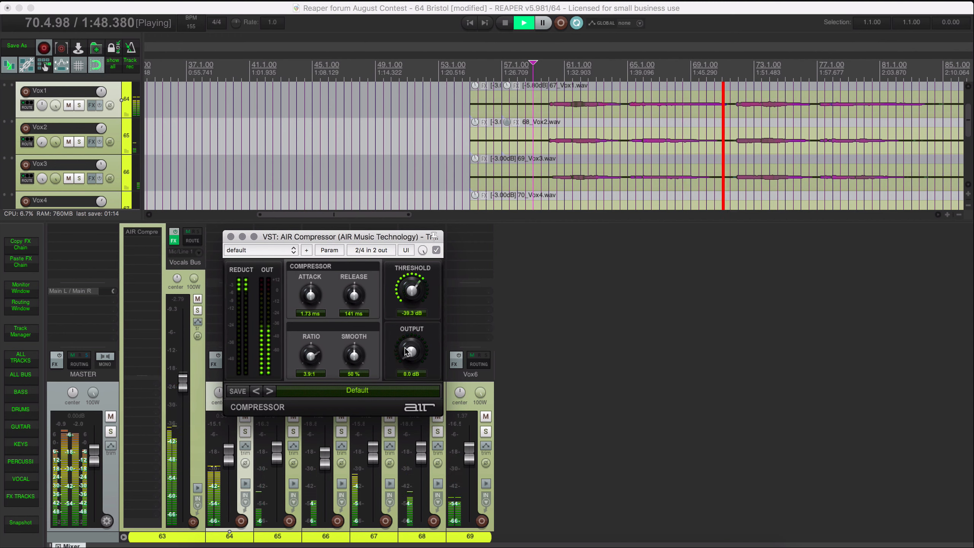
{"action": "left_click_drag", "start_coordinate": [405, 348], "coordinate": [412, 302]}
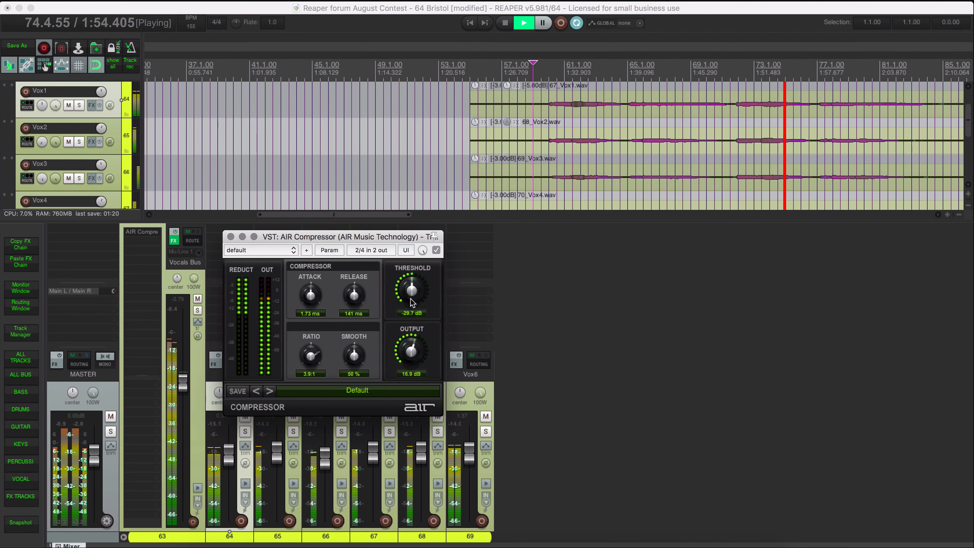
{"action": "left_click_drag", "start_coordinate": [411, 339], "coordinate": [411, 339]}
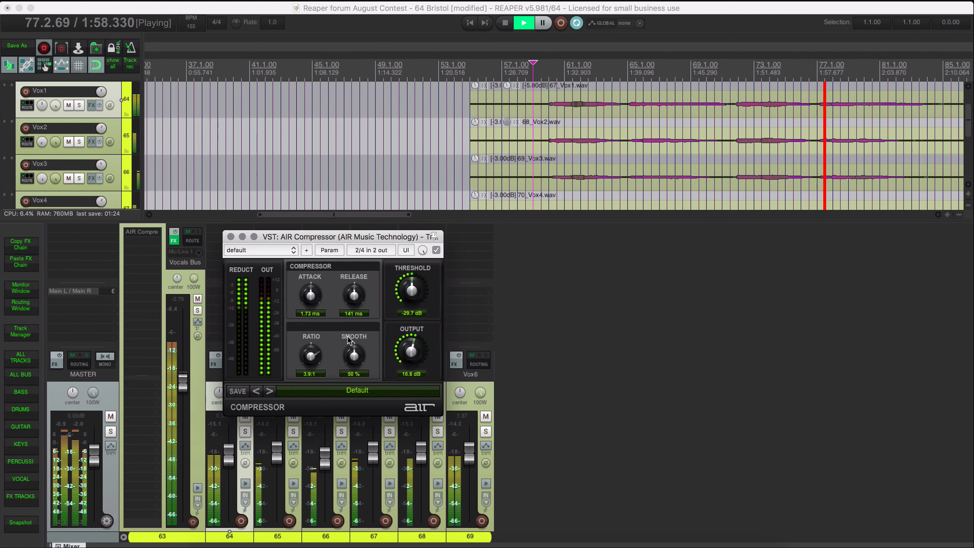
{"action": "left_click_drag", "start_coordinate": [310, 355], "coordinate": [322, 409]}
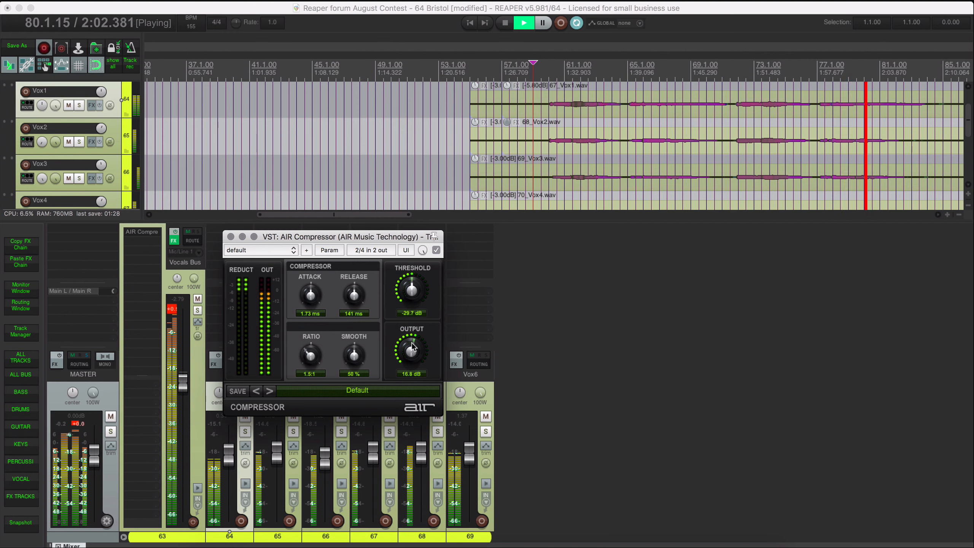
{"action": "left_click_drag", "start_coordinate": [411, 286], "coordinate": [413, 248]}
{"action": "left_click_drag", "start_coordinate": [411, 341], "coordinate": [409, 316]}
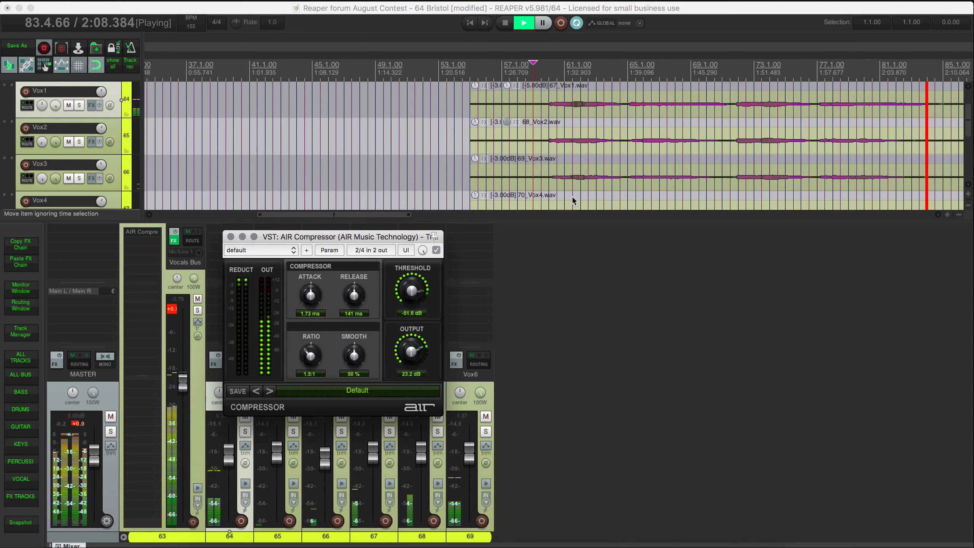
Replay from bar 59 and set the compressor's attack to 10.0 us, release to 1.00 s, smooth to 100%, ratio to 1.6:1 and output to 22.6 dB.
{"action": "key", "text": "space"}
{"action": "key", "text": "space"}
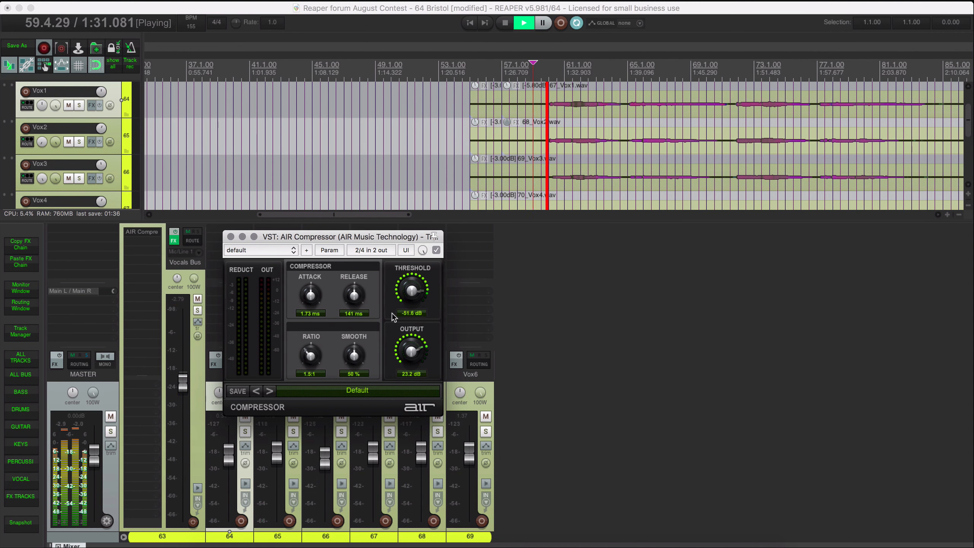
{"action": "left_click_drag", "start_coordinate": [312, 294], "coordinate": [312, 393]}
{"action": "left_click_drag", "start_coordinate": [353, 294], "coordinate": [359, 264]}
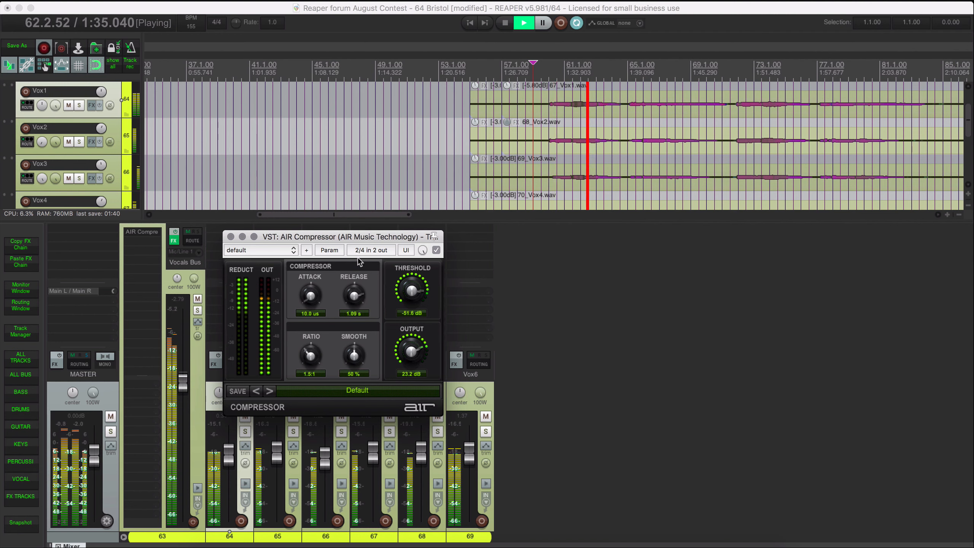
{"action": "left_click_drag", "start_coordinate": [358, 357], "coordinate": [365, 237]}
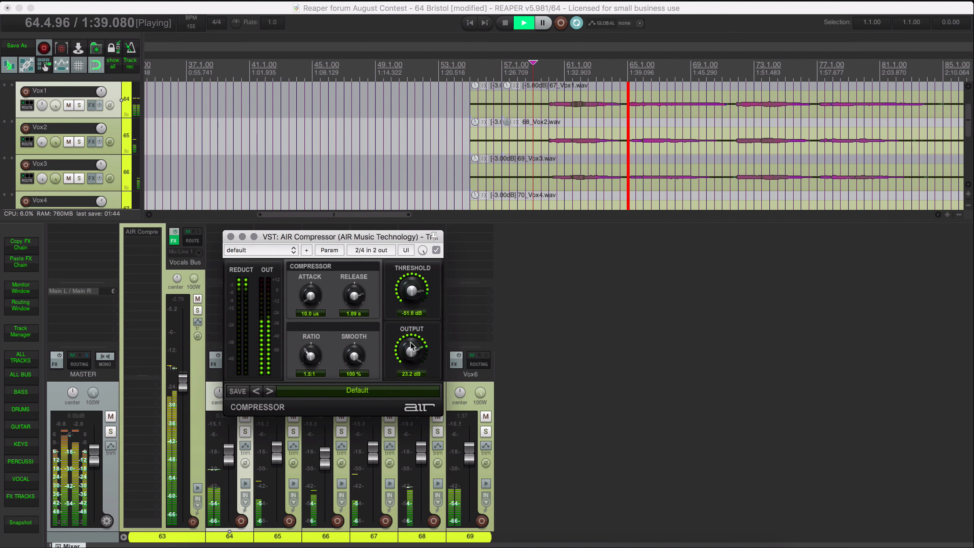
{"action": "left_click_drag", "start_coordinate": [312, 354], "coordinate": [313, 350]}
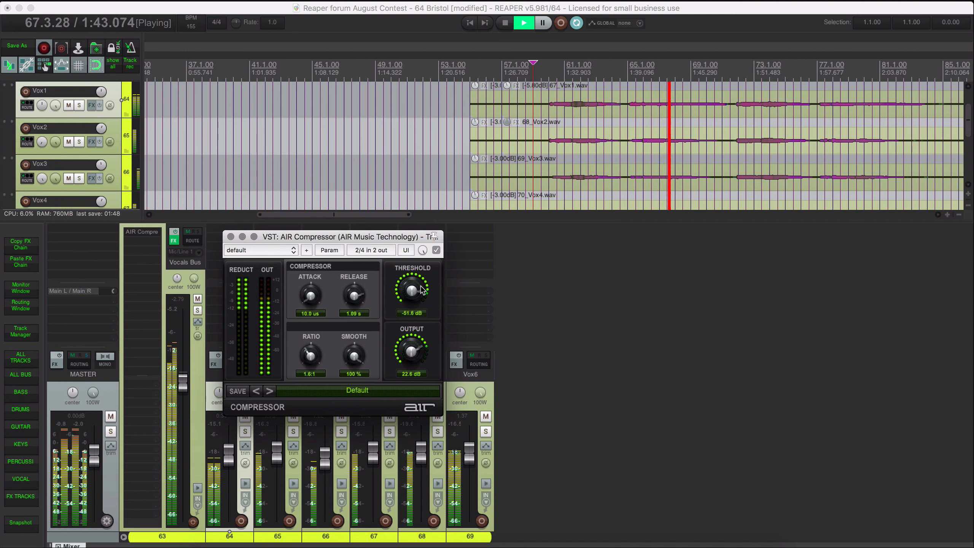
Compare the vocals with the compressor bypassed and enabled, and close the compressor window.
{"action": "left_click", "coordinate": [436, 250]}
{"action": "left_click", "coordinate": [436, 250]}
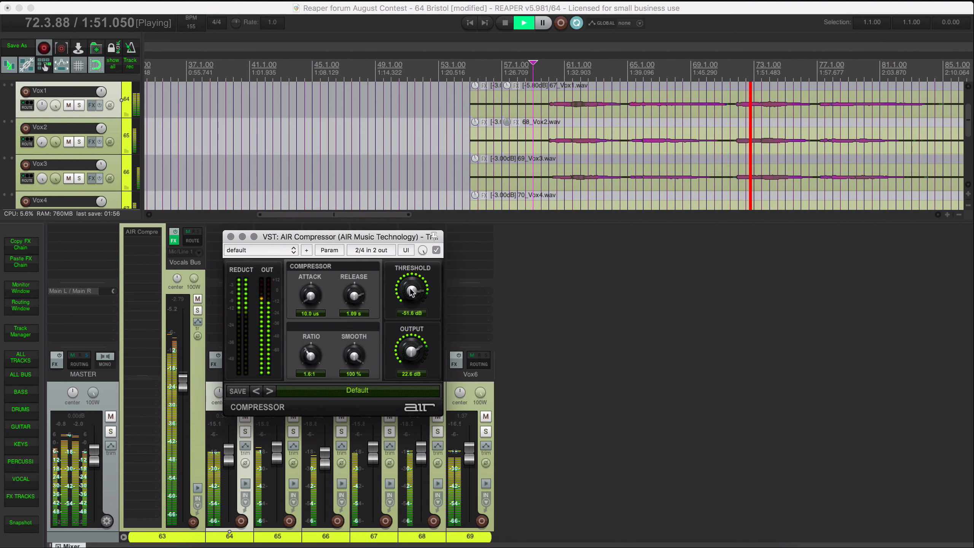
{"action": "left_click", "coordinate": [231, 237]}
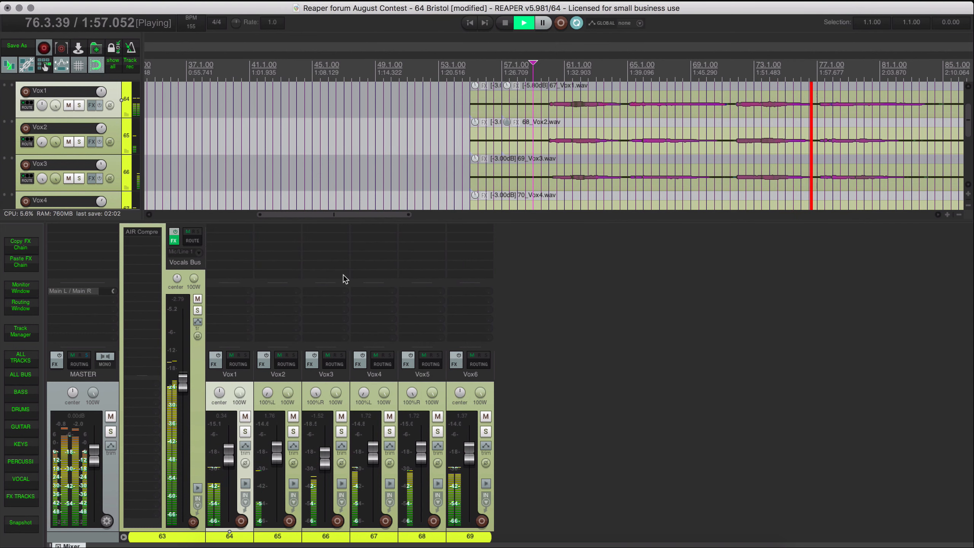
Add the AIR Ensemble effect after the compressor on the Vocals Bus and stop playback.
{"action": "right_click", "coordinate": [145, 239]}
{"action": "mouse_move", "coordinate": [169, 261]}
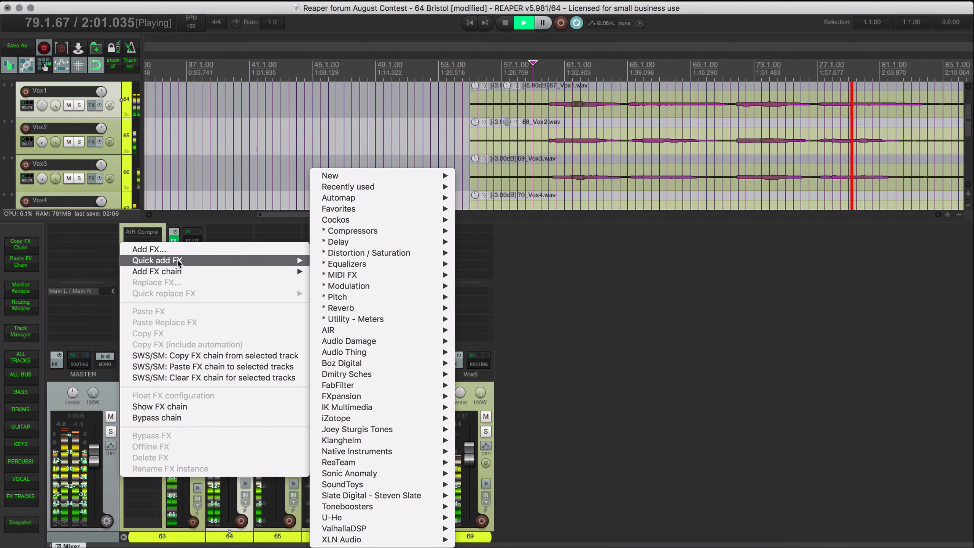
{"action": "mouse_move", "coordinate": [383, 330]}
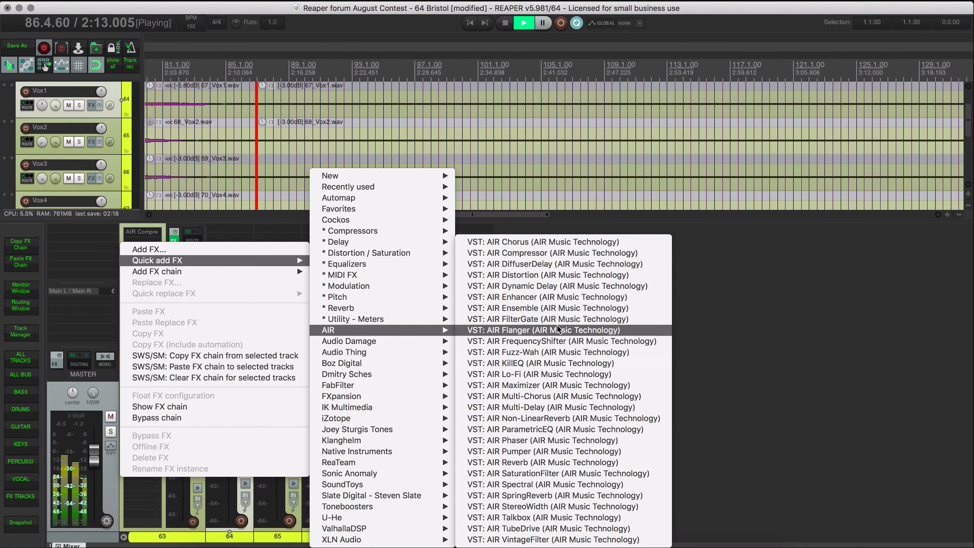
{"action": "left_click", "coordinate": [559, 308]}
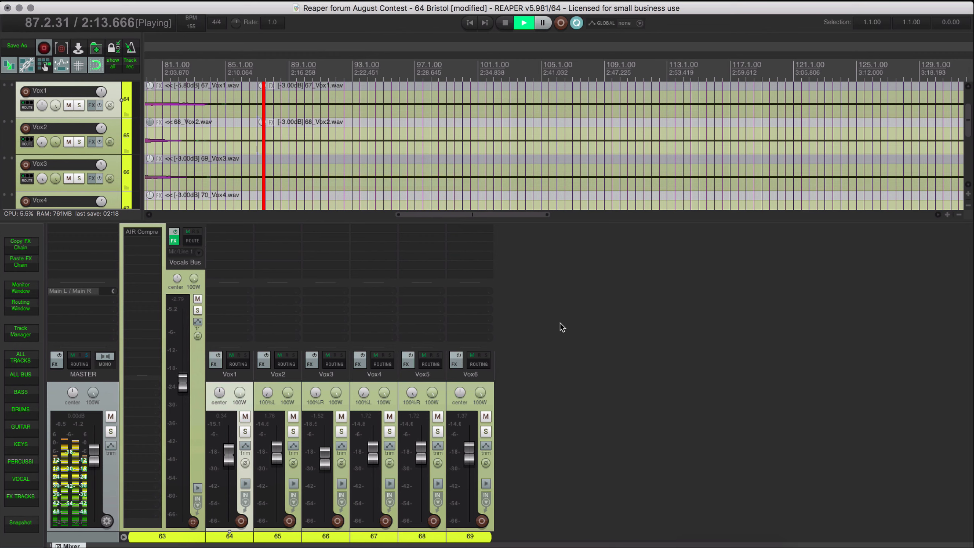
{"action": "left_click", "coordinate": [563, 331]}
{"action": "key", "text": "space"}
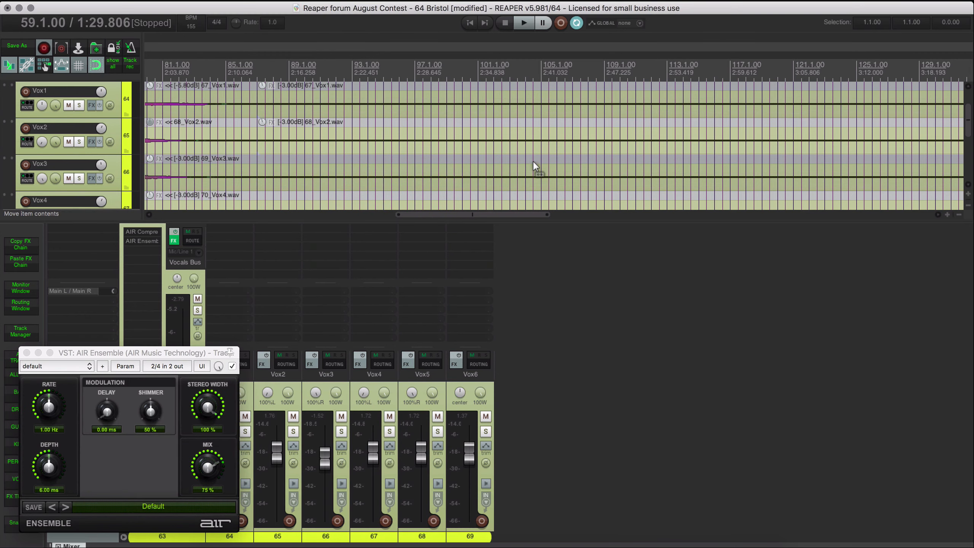
Split the vocal items at bars 87 and 129 and remove the silent section between them.
{"action": "scroll", "coordinate": [533, 166], "scroll_direction": "down", "scroll_amount": 6}
{"action": "left_click_drag", "start_coordinate": [606, 113], "coordinate": [602, 156]}
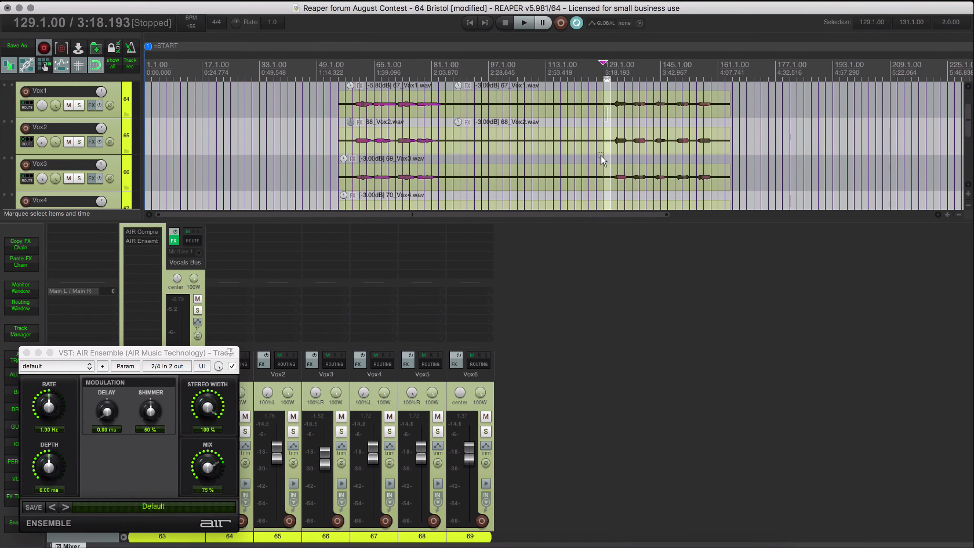
{"action": "left_click_drag", "start_coordinate": [601, 204], "coordinate": [603, 211]}
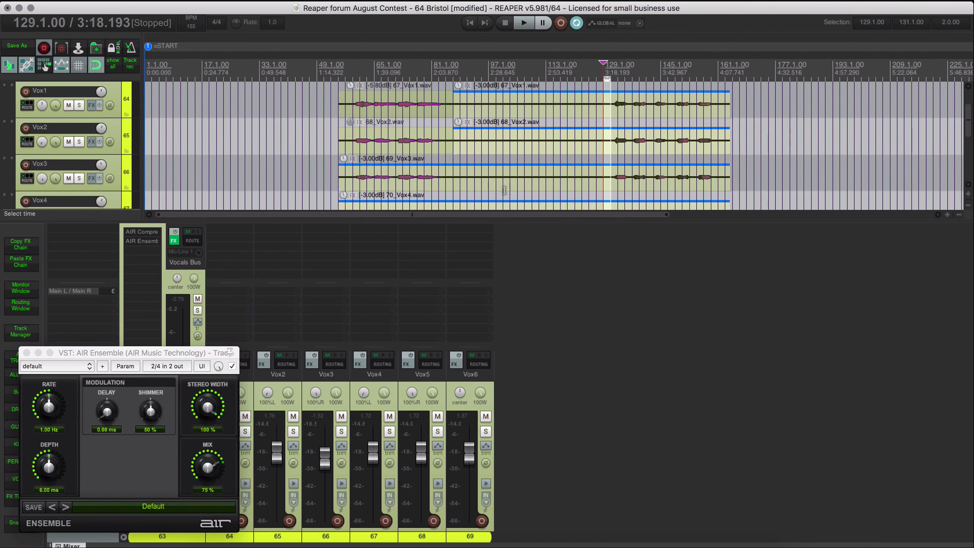
{"action": "left_click", "coordinate": [454, 183]}
{"action": "key", "text": "s"}
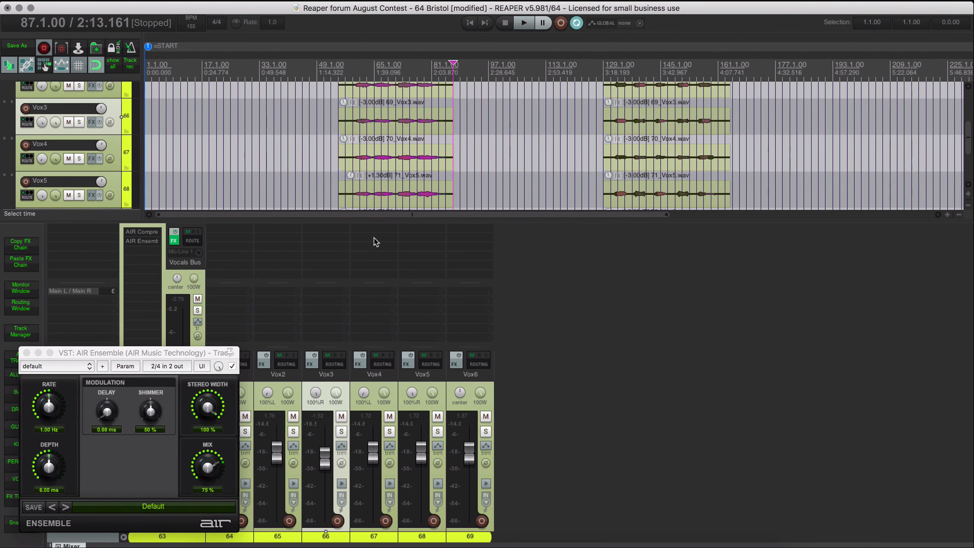
Place the AIR Ensemble window clear of the mixer strips, solo the Vocals Bus and play from bar 59.
{"action": "left_click_drag", "start_coordinate": [111, 354], "coordinate": [332, 325]}
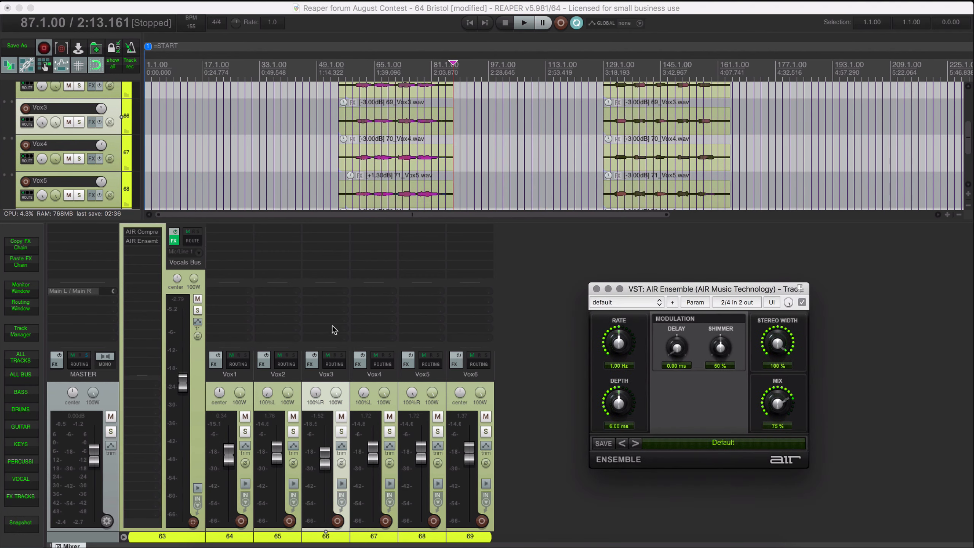
{"action": "left_click", "coordinate": [197, 310]}
{"action": "left_click", "coordinate": [733, 405]}
{"action": "key", "text": "space"}
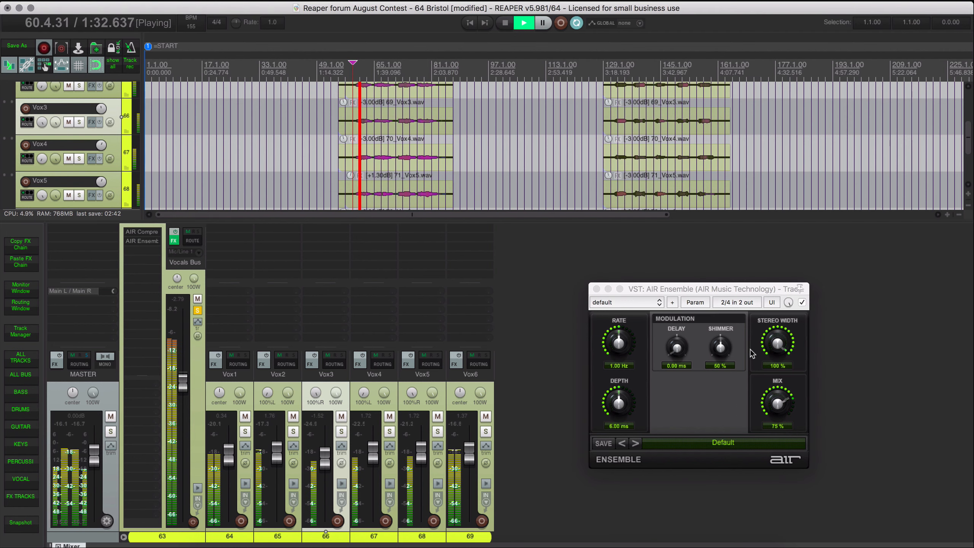
Set the Ensemble effect's mix to 50%, stereo width to 74%, rate to 0.65 Hz and depth to 2.31 ms.
{"action": "left_click_drag", "start_coordinate": [777, 402], "coordinate": [775, 427]}
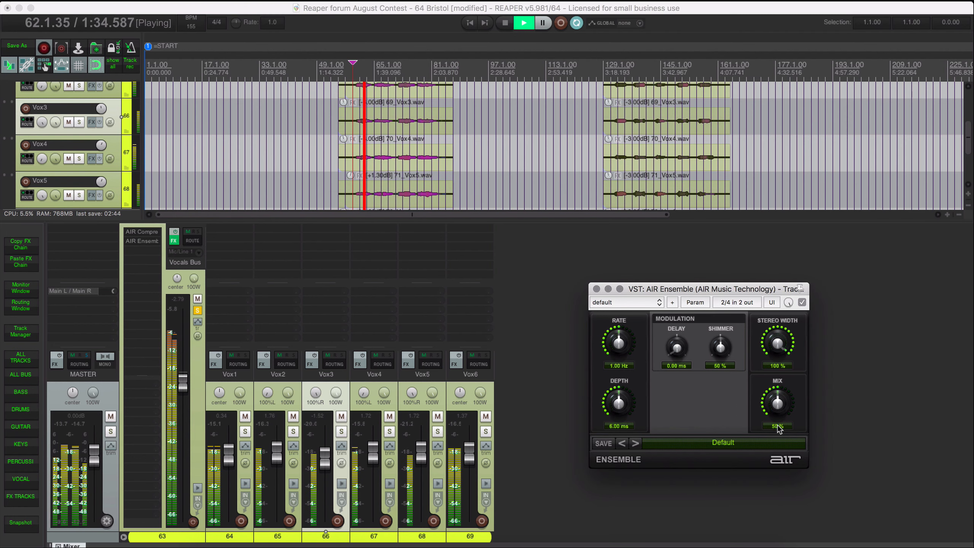
{"action": "left_click_drag", "start_coordinate": [778, 345], "coordinate": [777, 379]}
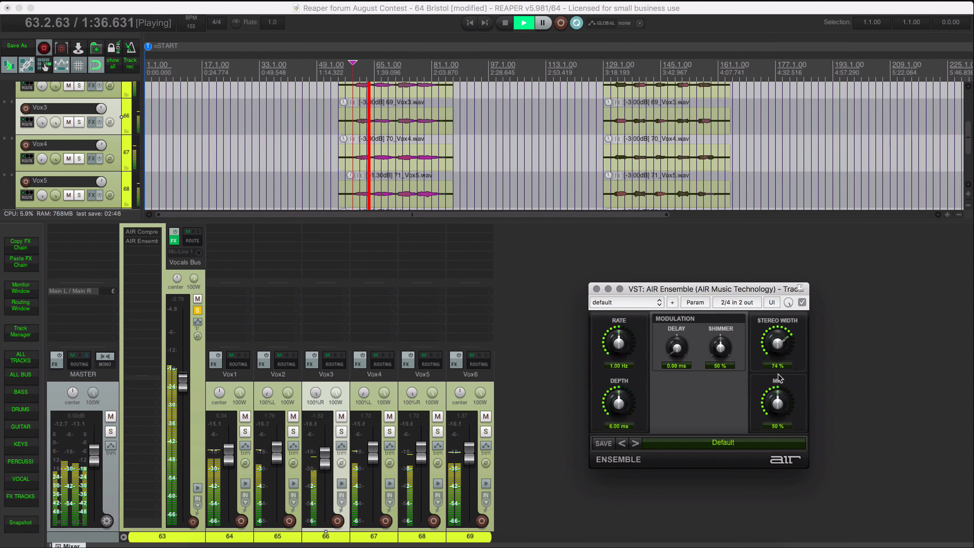
{"action": "left_click_drag", "start_coordinate": [619, 345], "coordinate": [614, 403]}
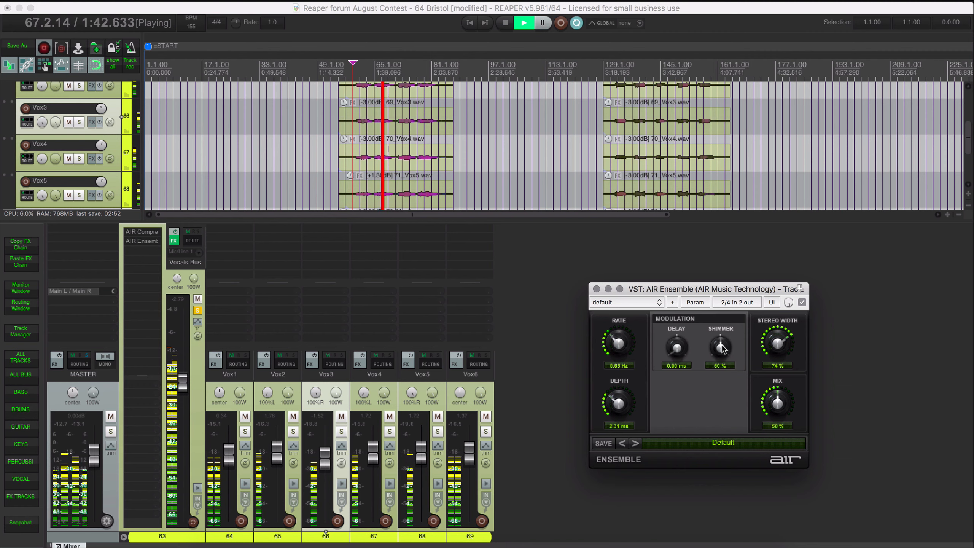
Set the Ensemble's shimmer to 90%, rate to 0.20 Hz, depth to 11.93 ms, delay to 0.00 ms and mix to 51%, and replay from bar 59.
{"action": "left_click_drag", "start_coordinate": [675, 337], "coordinate": [677, 288]}
{"action": "left_click_drag", "start_coordinate": [615, 343], "coordinate": [614, 348]}
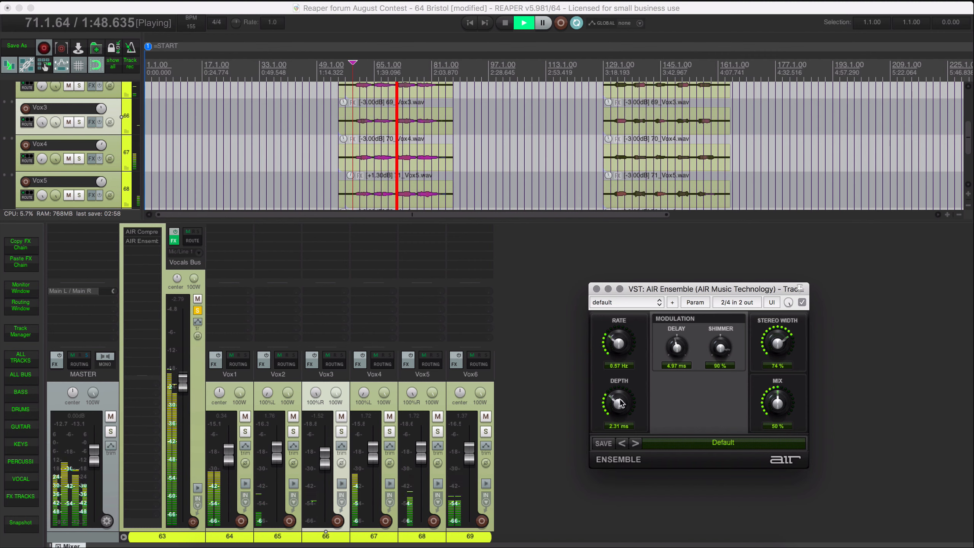
{"action": "left_click_drag", "start_coordinate": [621, 403], "coordinate": [623, 380]}
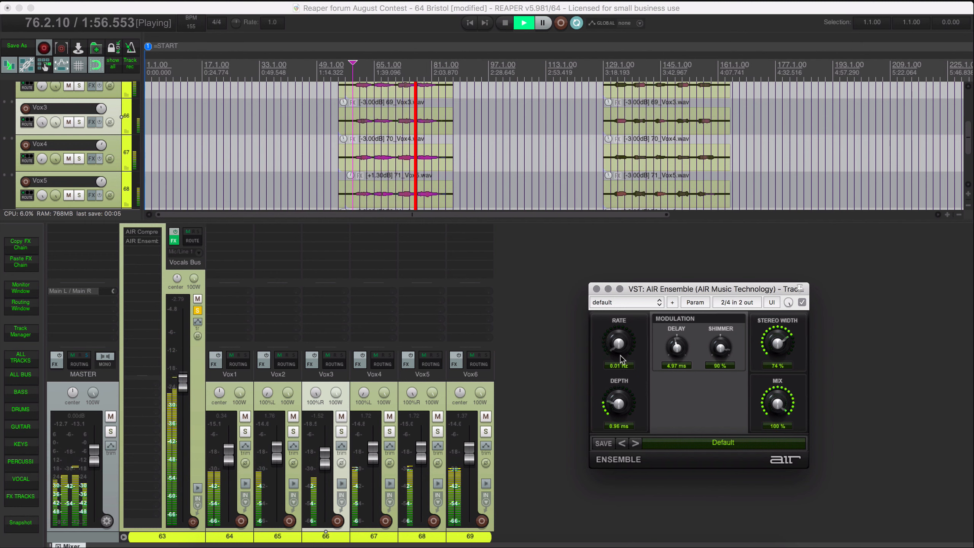
{"action": "left_click_drag", "start_coordinate": [620, 356], "coordinate": [624, 334]}
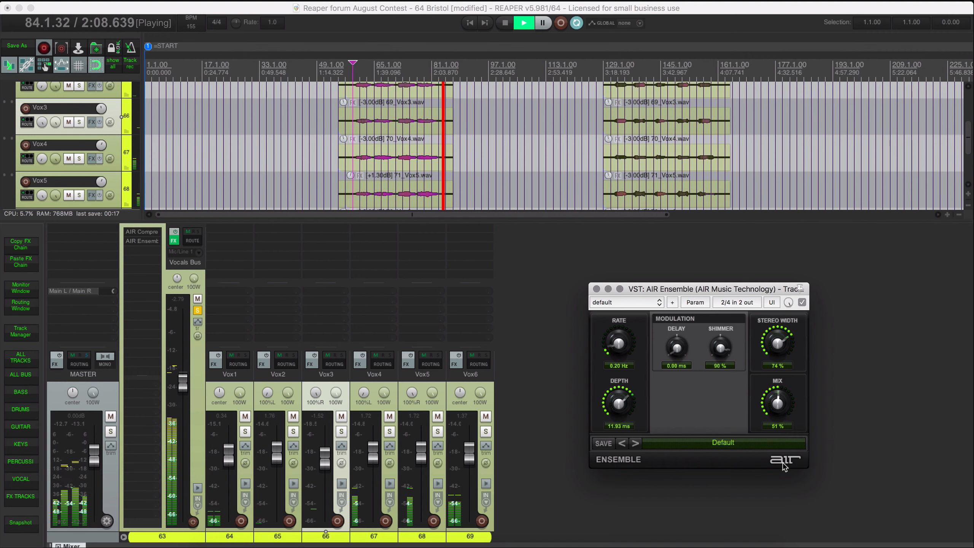
{"action": "key", "text": "space"}
{"action": "key", "text": "space"}
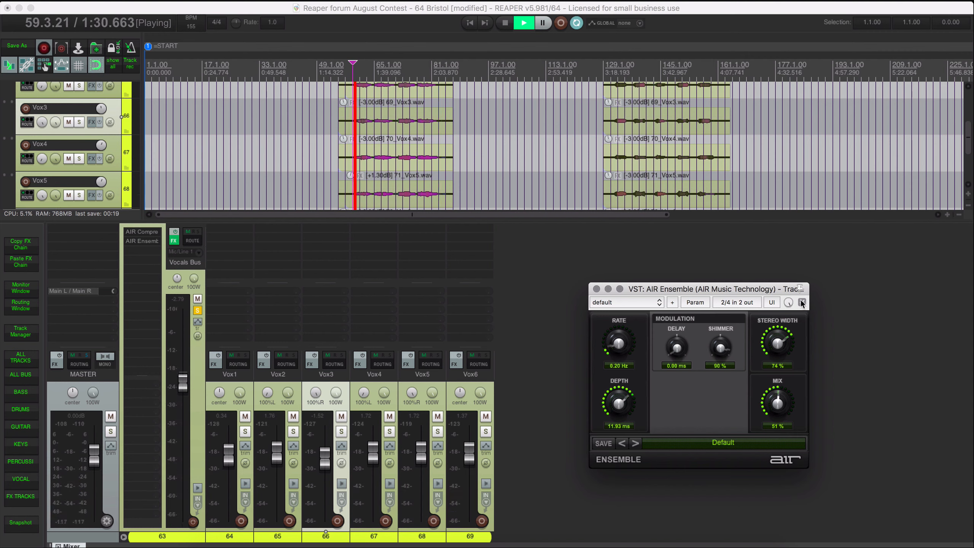
Compare the vocals with the Ensemble effect bypassed and active, finishing with it active and playback stopped.
{"action": "left_click", "coordinate": [801, 302]}
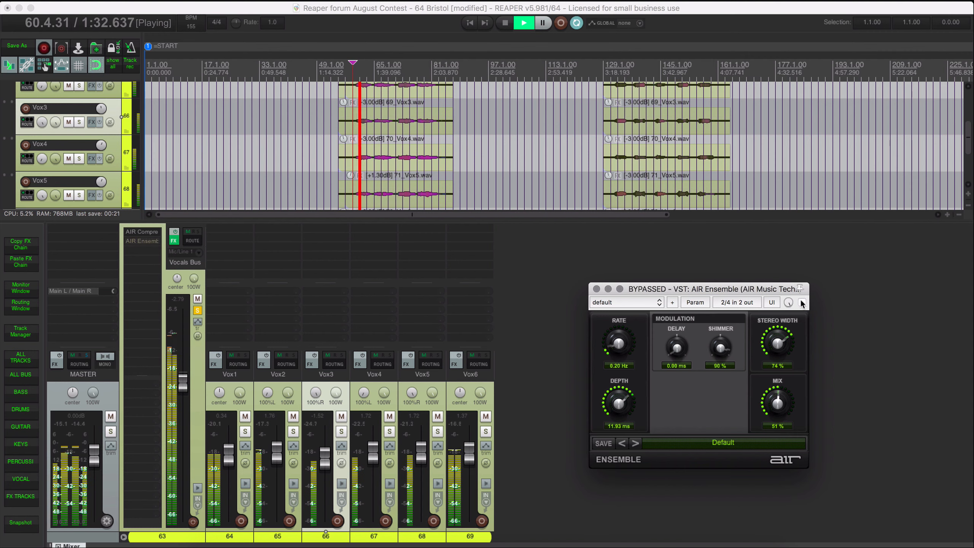
{"action": "left_click", "coordinate": [801, 303]}
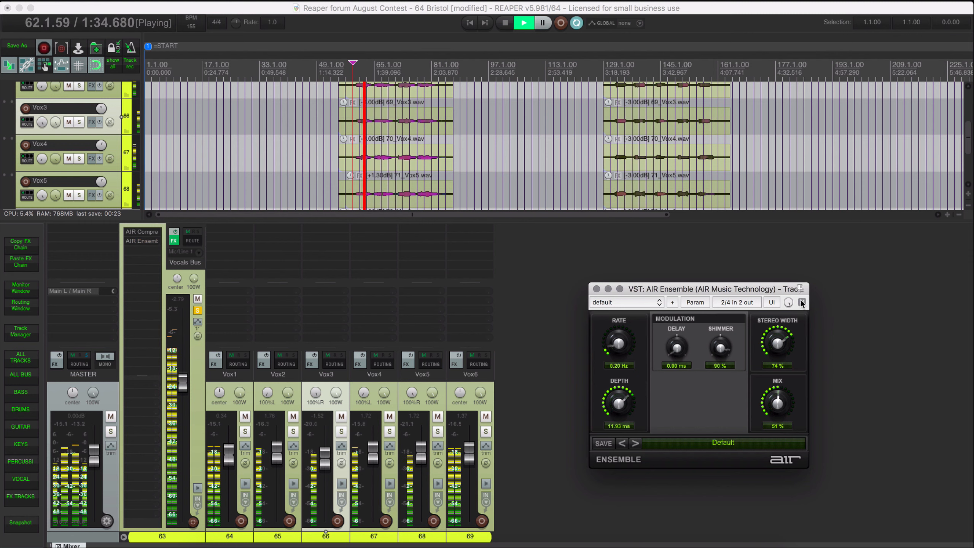
{"action": "left_click", "coordinate": [801, 303]}
{"action": "left_click", "coordinate": [801, 302]}
{"action": "key", "text": "space"}
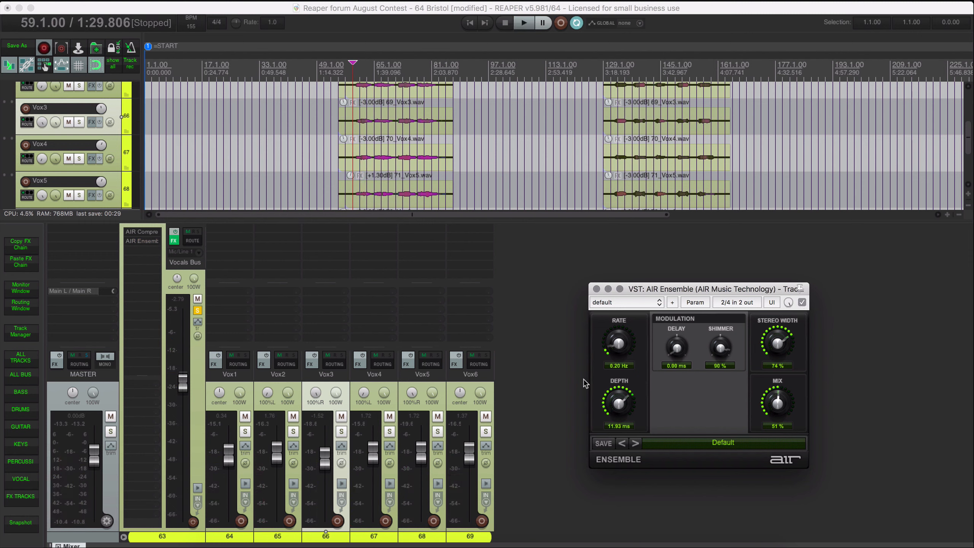
Add the AIR ParametricEQ after the Ensemble on the Vocals Bus.
{"action": "left_click_drag", "start_coordinate": [632, 287], "coordinate": [630, 274]}
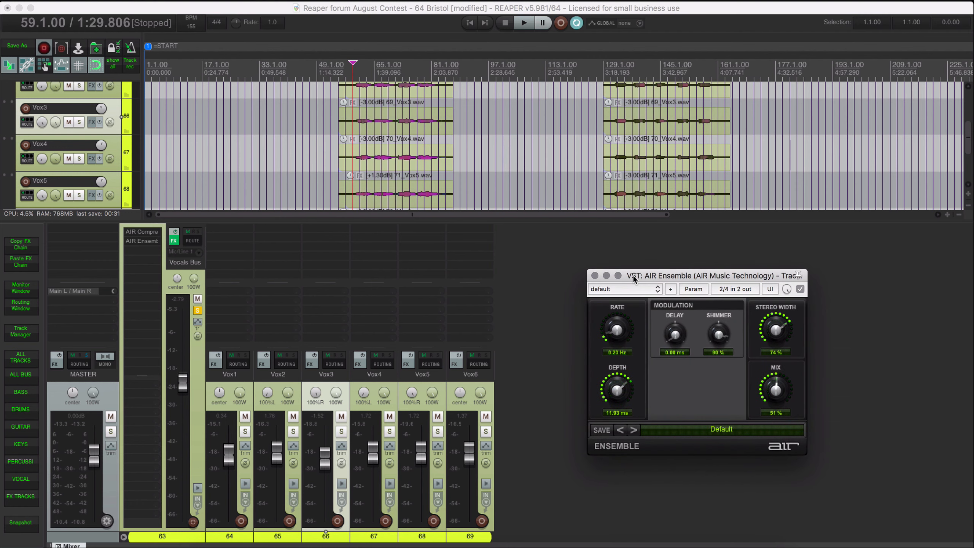
{"action": "right_click", "coordinate": [140, 250]}
{"action": "mouse_move", "coordinate": [210, 270]}
{"action": "mouse_move", "coordinate": [345, 329]}
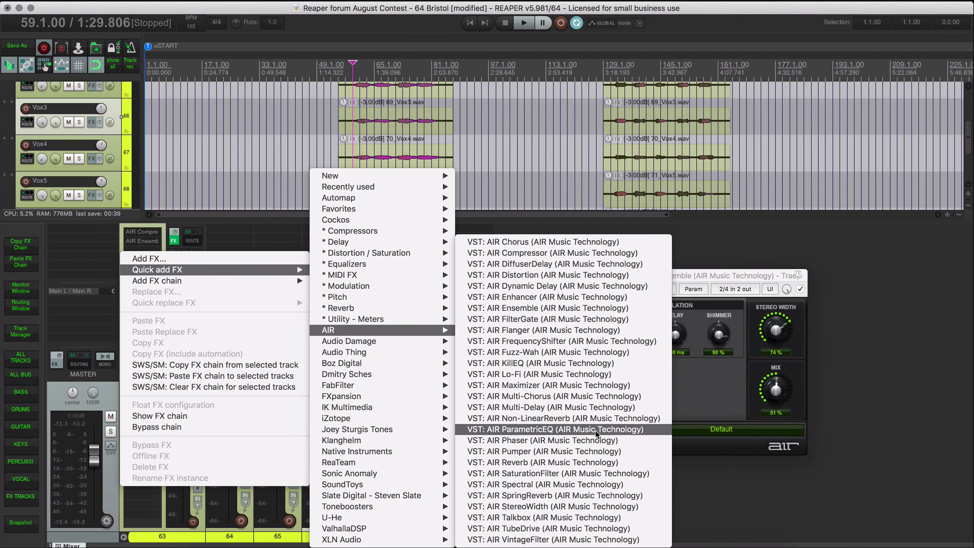
{"action": "left_click", "coordinate": [596, 430]}
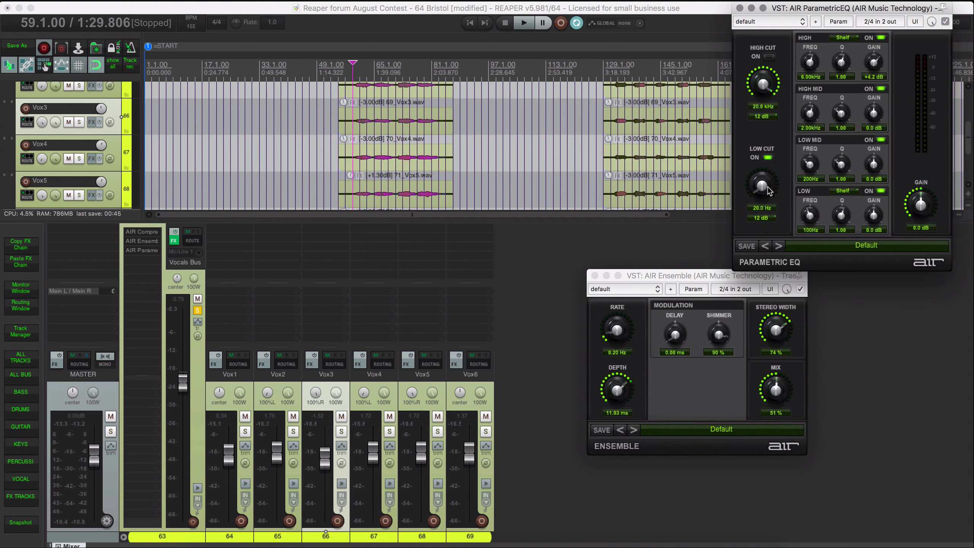
Play from bar 59 and set the EQ's low cut to 213 Hz and its high shelf to 3.14 kHz with +8.2 dB gain.
{"action": "key", "text": "space"}
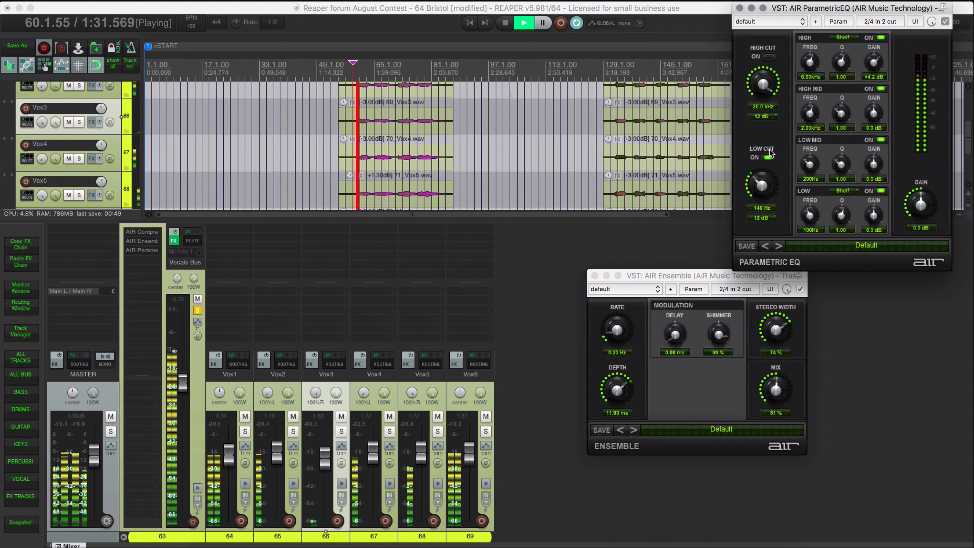
{"action": "mouse_move", "coordinate": [770, 134]}
{"action": "left_mouse_down"}
{"action": "mouse_move", "coordinate": [773, 111]}
{"action": "mouse_move", "coordinate": [770, 140]}
{"action": "left_mouse_up"}
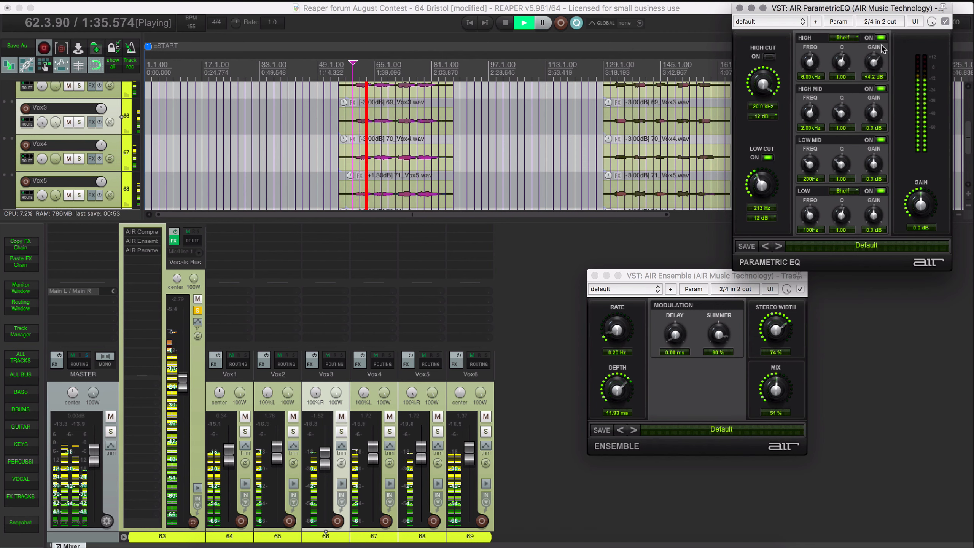
{"action": "left_click_drag", "start_coordinate": [877, 50], "coordinate": [877, 48]}
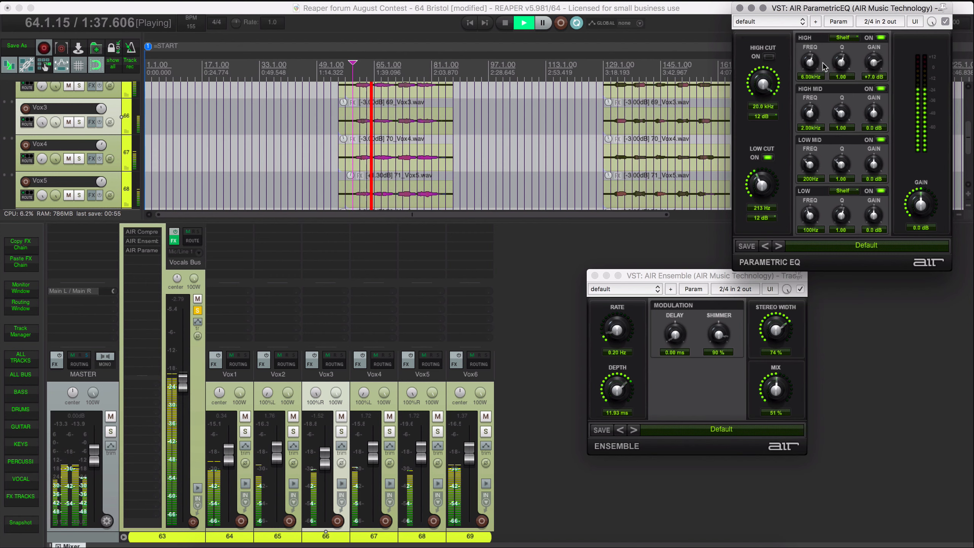
{"action": "left_click_drag", "start_coordinate": [812, 70], "coordinate": [815, 90]}
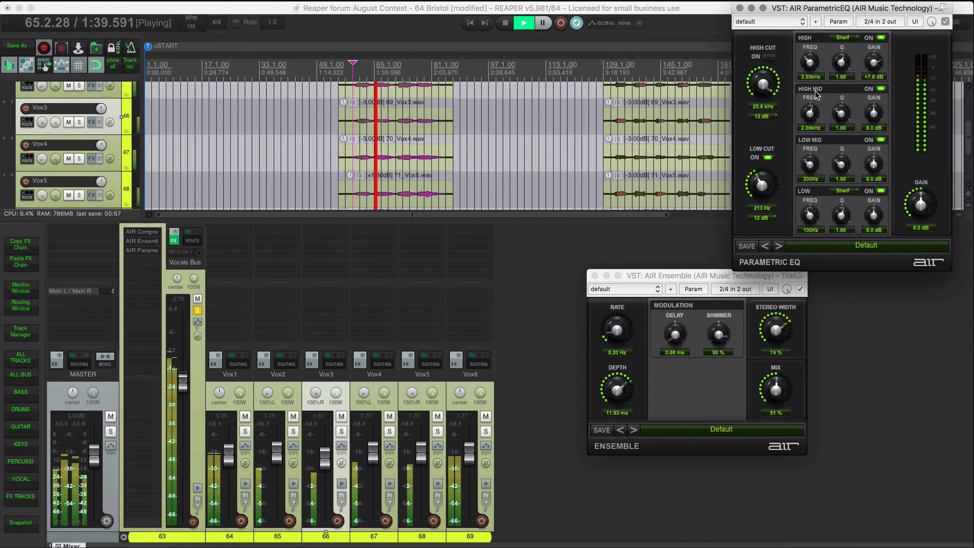
{"action": "left_click_drag", "start_coordinate": [879, 63], "coordinate": [870, 81]}
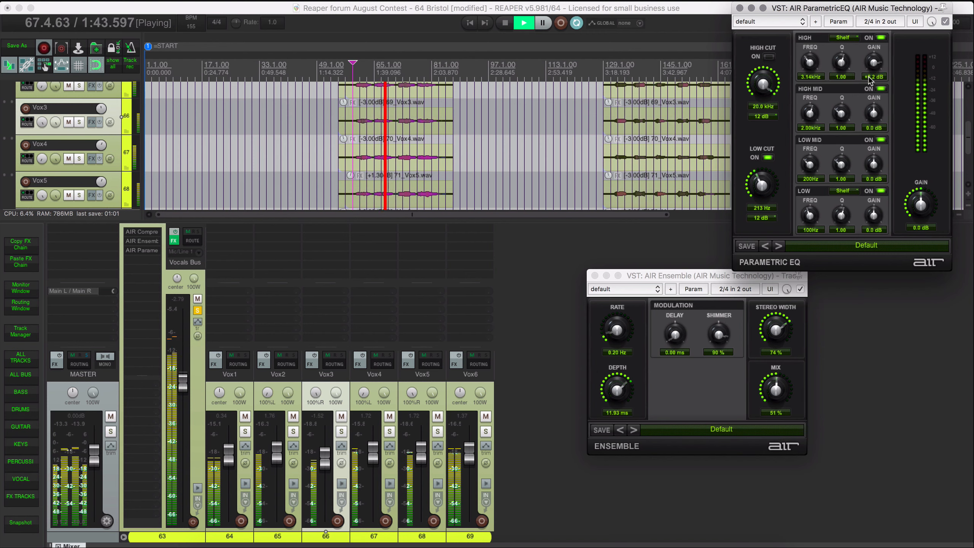
Set the EQ's low shelf to 137 Hz at -3.5 dB and its low-mid band to 467 Hz at -4.5 dB.
{"action": "left_click_drag", "start_coordinate": [873, 216], "coordinate": [875, 231]}
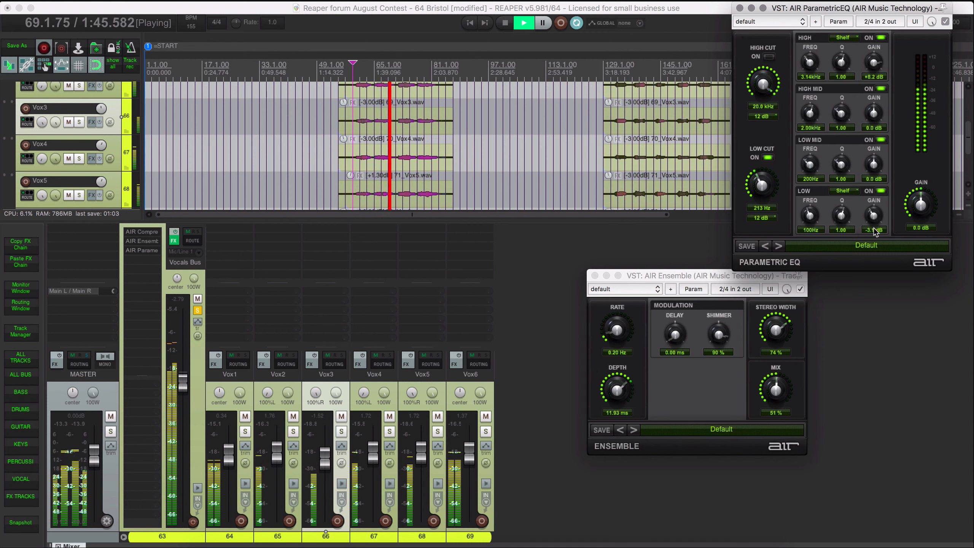
{"action": "left_click_drag", "start_coordinate": [811, 215], "coordinate": [811, 206]}
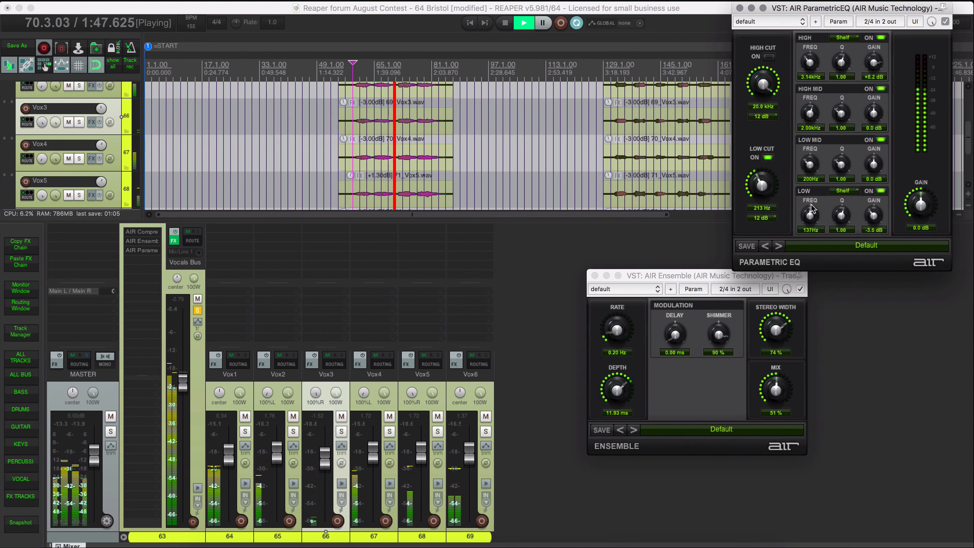
{"action": "left_click_drag", "start_coordinate": [880, 164], "coordinate": [879, 150]}
{"action": "left_click_drag", "start_coordinate": [813, 169], "coordinate": [818, 130]}
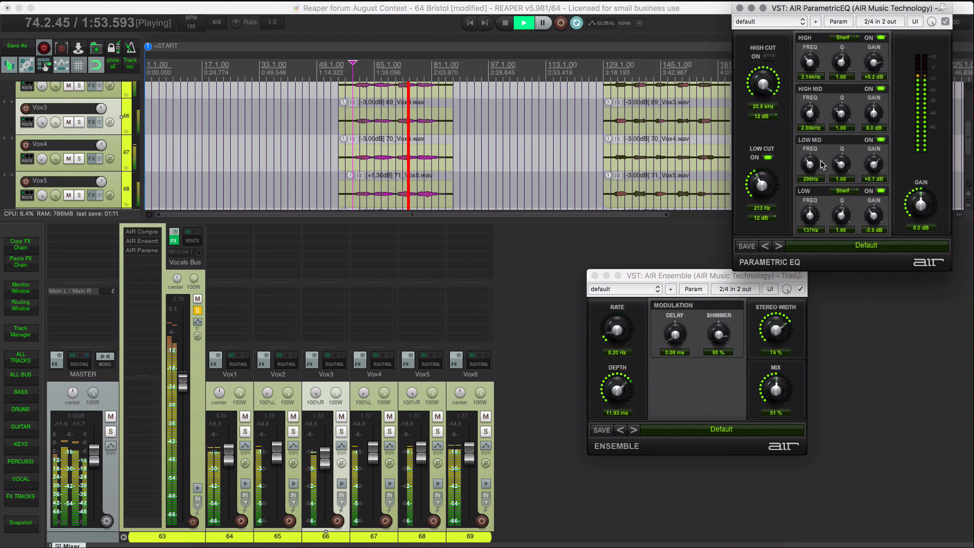
{"action": "left_click_drag", "start_coordinate": [822, 164], "coordinate": [826, 148]}
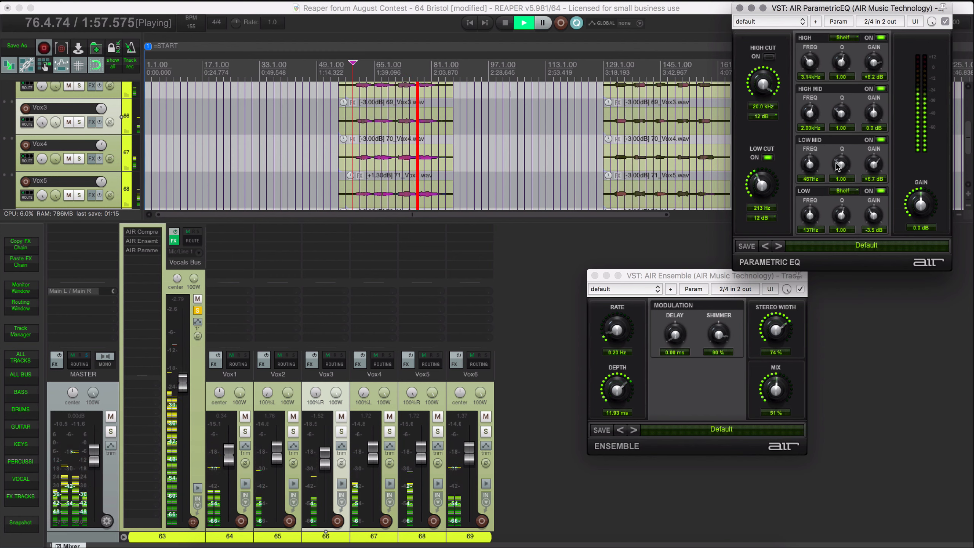
{"action": "left_click_drag", "start_coordinate": [873, 164], "coordinate": [879, 201]}
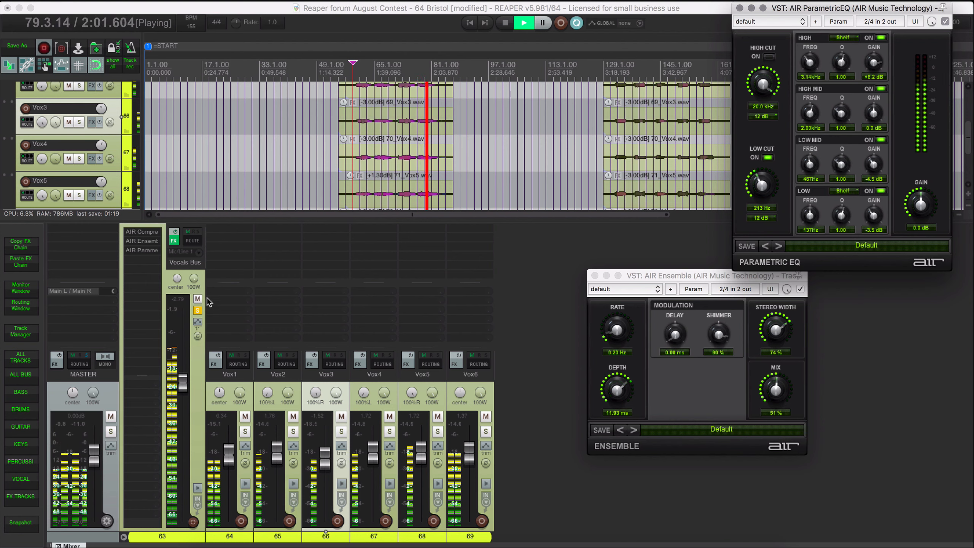
Unsolo the Vocals Bus, replay the full mix from bar 59 and set the bus volume to -1.15 dB.
{"action": "key", "text": "space"}
{"action": "key", "text": "space"}
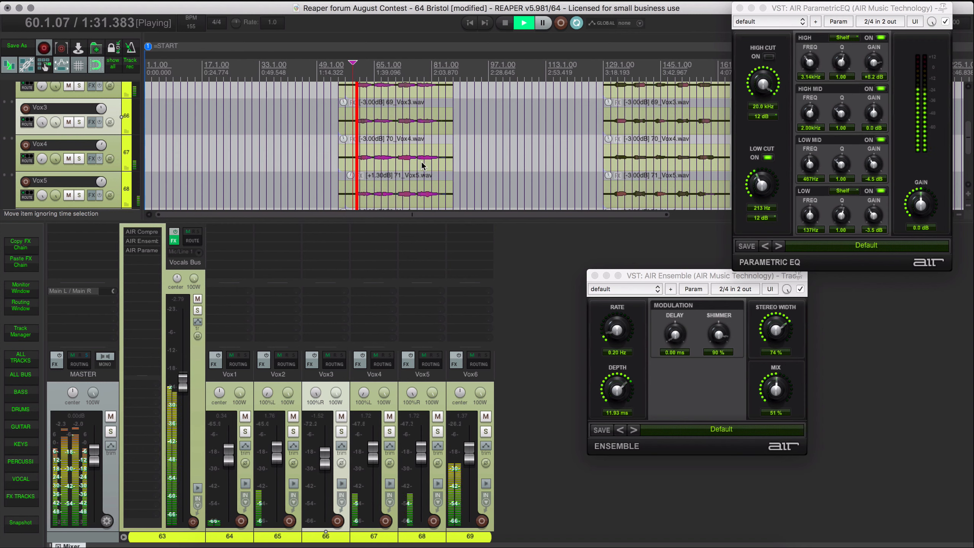
{"action": "left_click", "coordinate": [197, 379]}
{"action": "scroll", "coordinate": [197, 375], "scroll_direction": "up", "scroll_amount": 3}
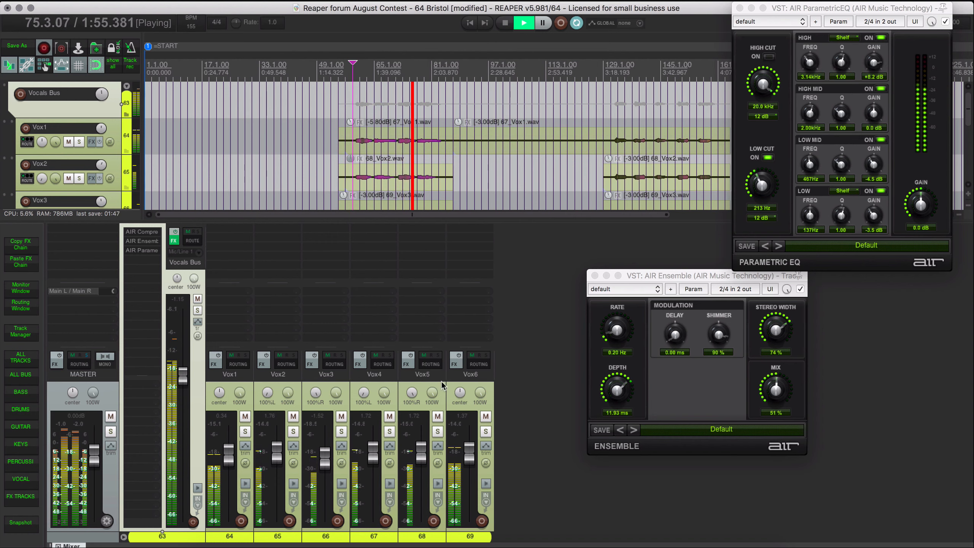
{"action": "key", "text": "space"}
Insert two new tracks after Vox6 and name them Reverb 1 and Reverb 2.
{"action": "left_click", "coordinate": [469, 382]}
{"action": "key", "text": "super+t"}
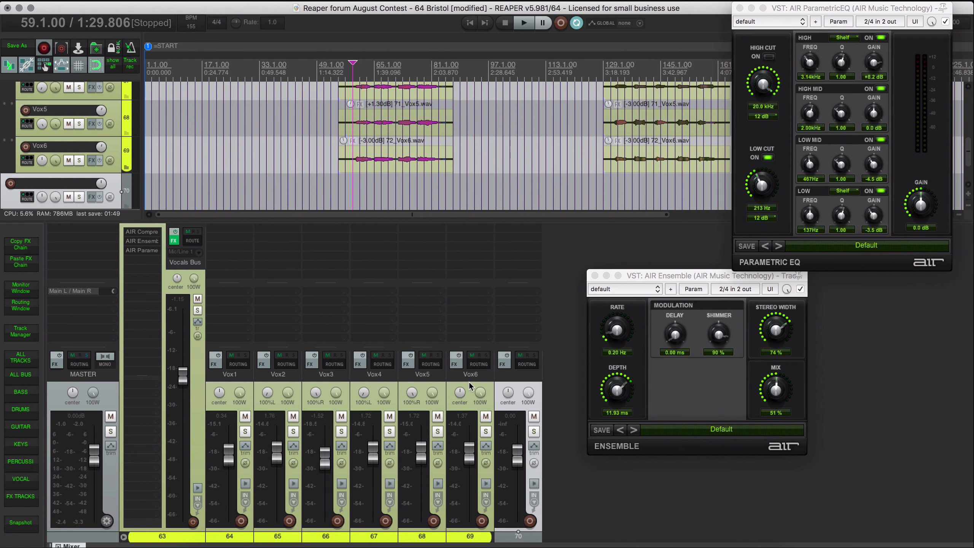
{"action": "double_click", "coordinate": [517, 374]}
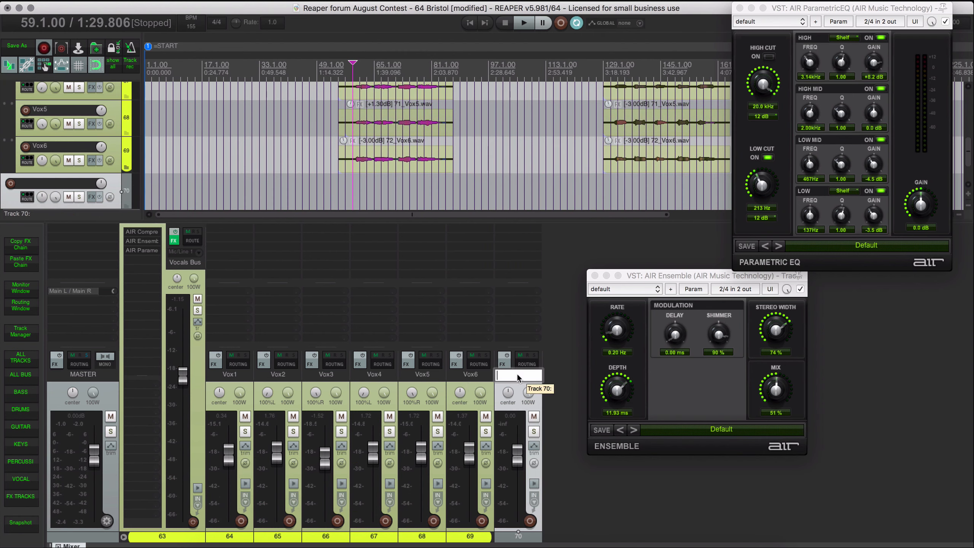
{"action": "type", "text": "Reverb"}
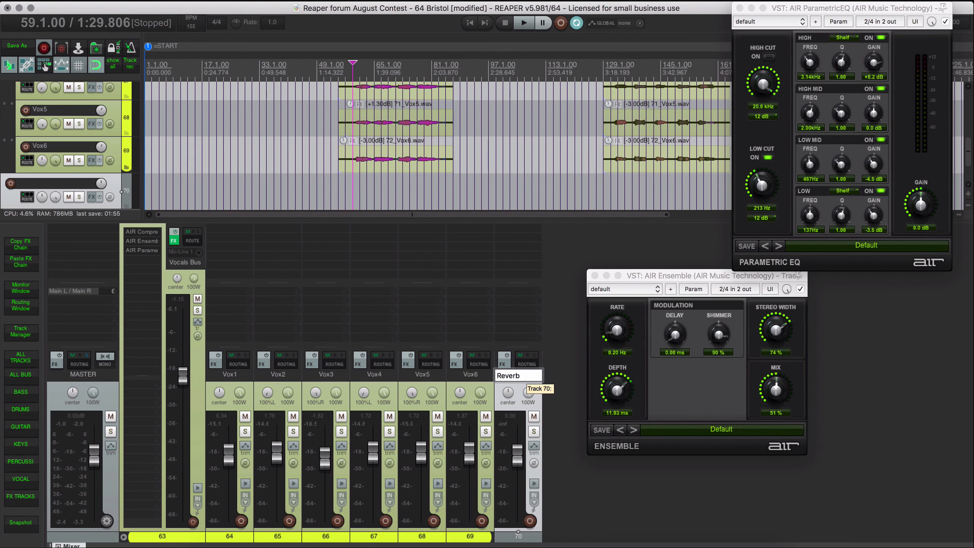
{"action": "type", "text": " 1"}
{"action": "key", "text": "Return"}
{"action": "key", "text": "super+t"}
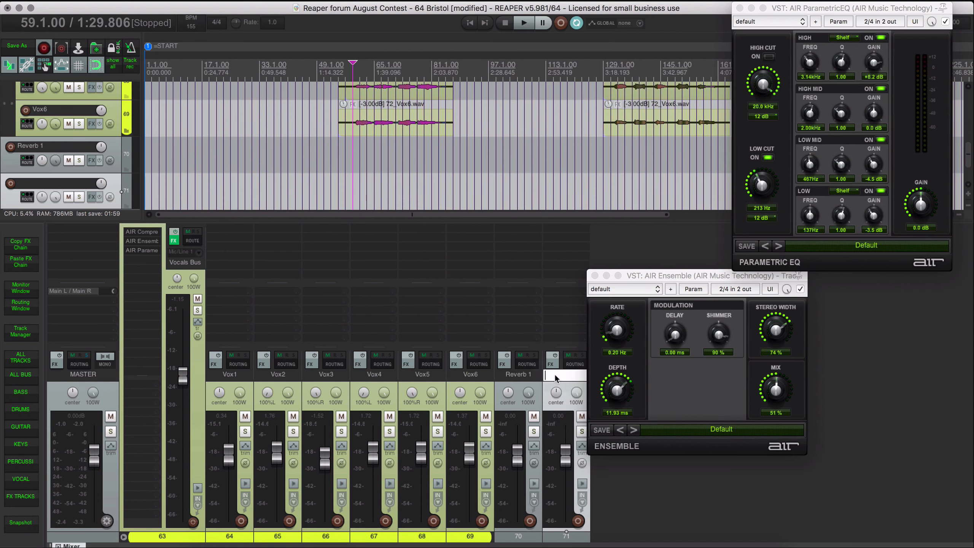
{"action": "type", "text": "Reverb 2"}
{"action": "key", "text": "Return"}
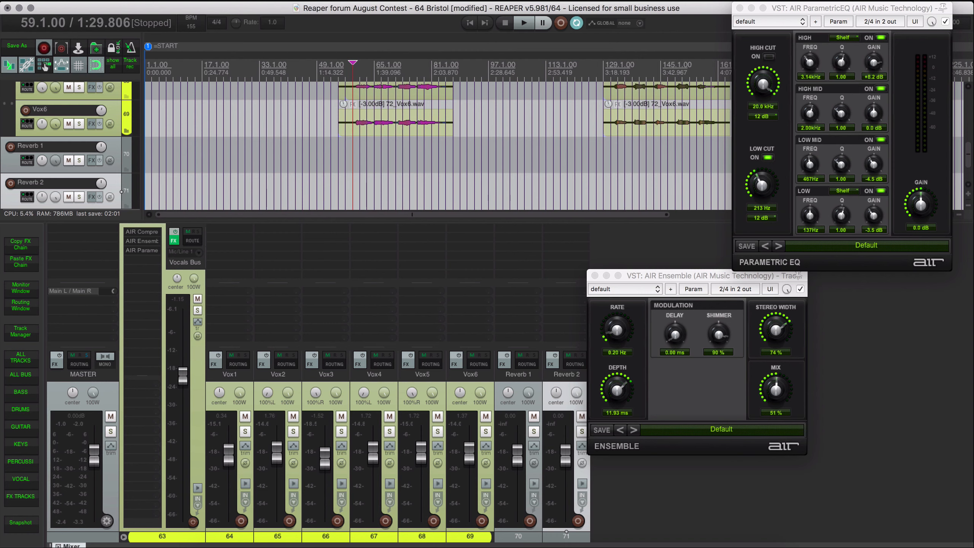
Insert a third effects track named Delay 1 and close the open Ensemble and ParametricEQ windows.
{"action": "key", "text": "super+t"}
{"action": "left_click", "coordinate": [595, 275], "text": "alt"}
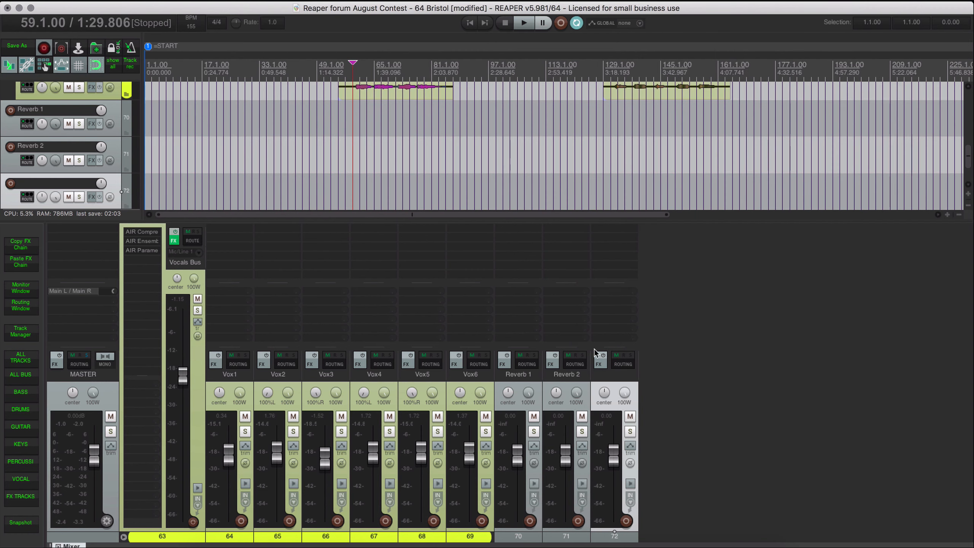
{"action": "double_click", "coordinate": [612, 375]}
{"action": "type", "text": "Reverb"}
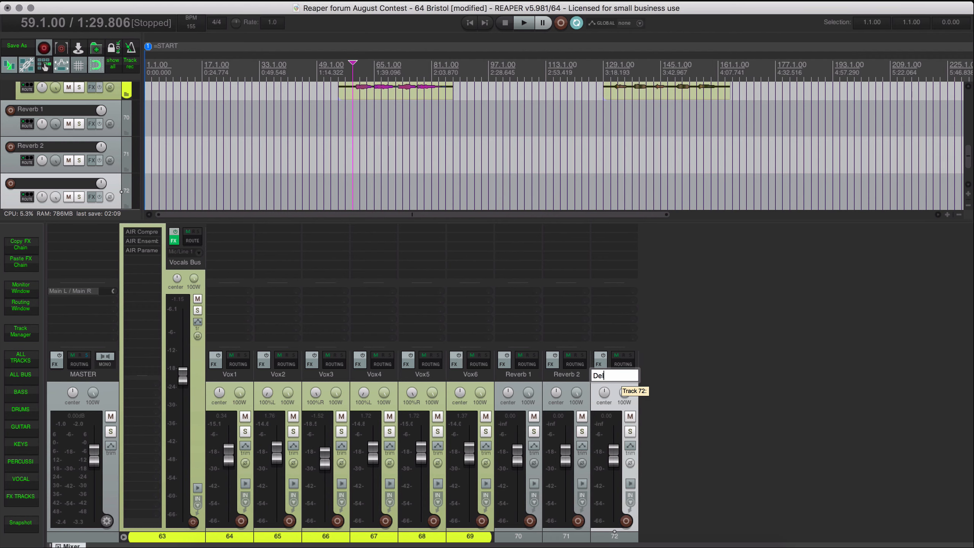
{"action": "key", "text": "Return"}
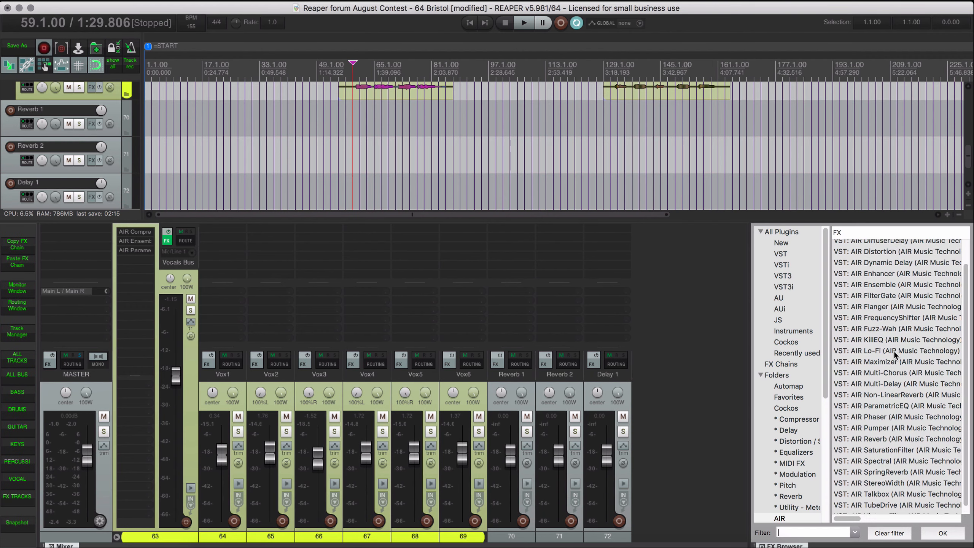
Add AIR Reverb to the Reverb 1 track and place its window clear of the mixer strips.
{"action": "scroll", "coordinate": [893, 351], "scroll_direction": "down", "scroll_amount": 2}
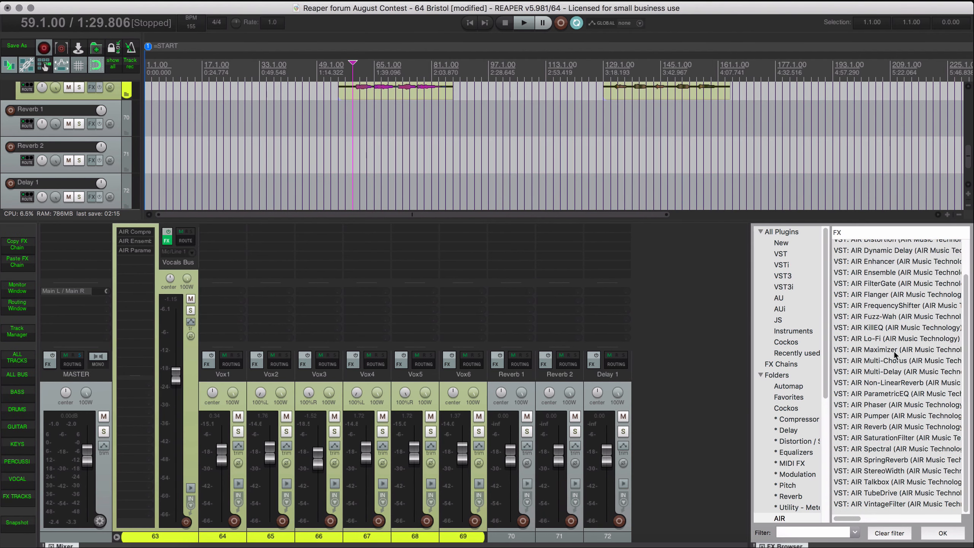
{"action": "left_click", "coordinate": [899, 434]}
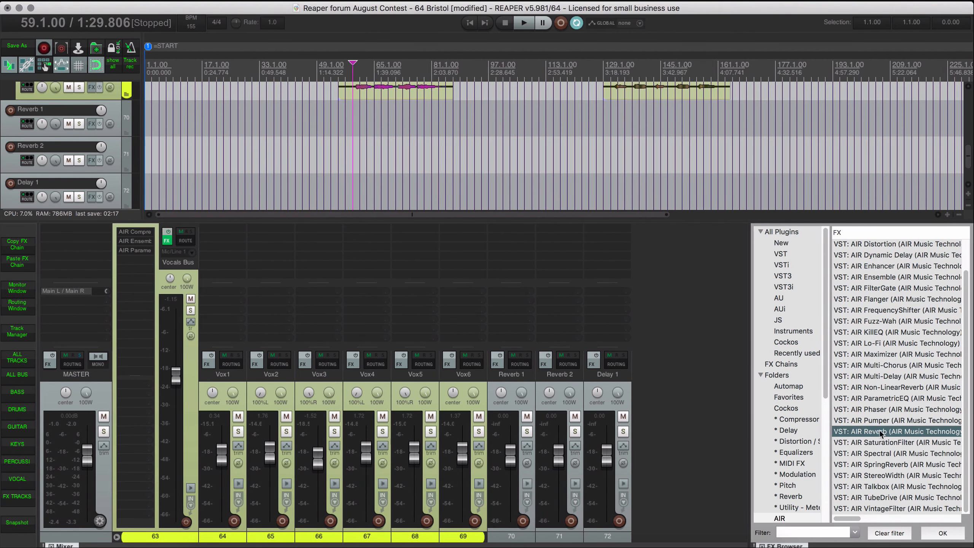
{"action": "left_click_drag", "start_coordinate": [804, 223], "coordinate": [751, 214]}
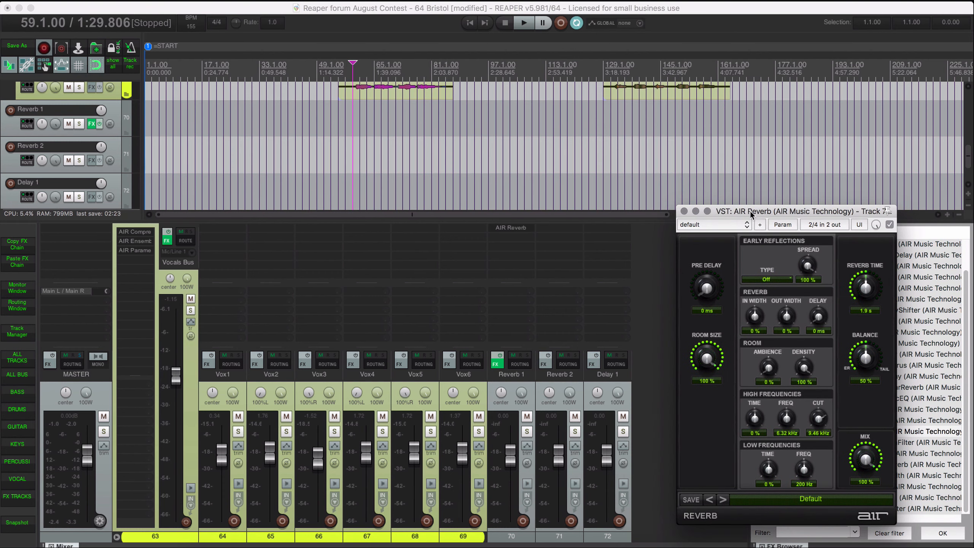
{"action": "left_click", "coordinate": [745, 1]}
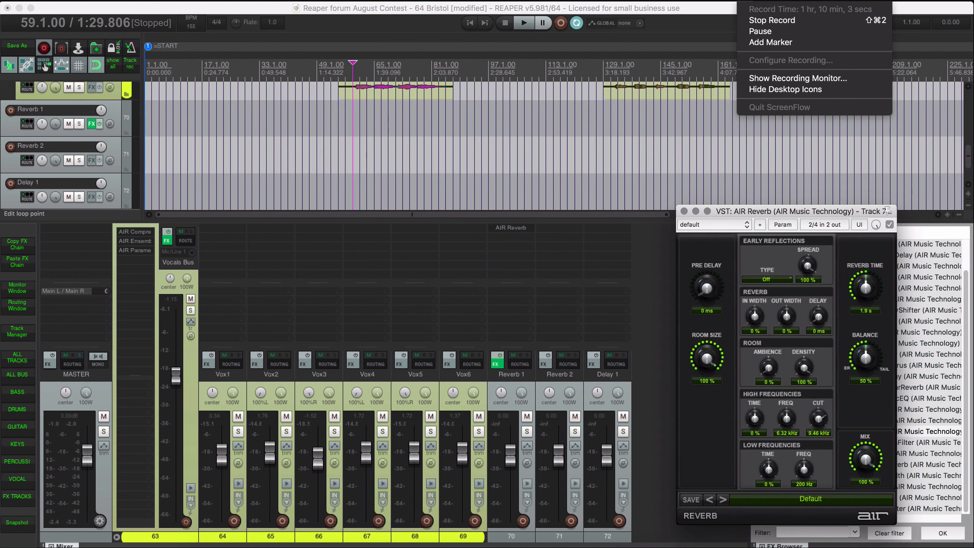
{"action": "left_click", "coordinate": [745, 1]}
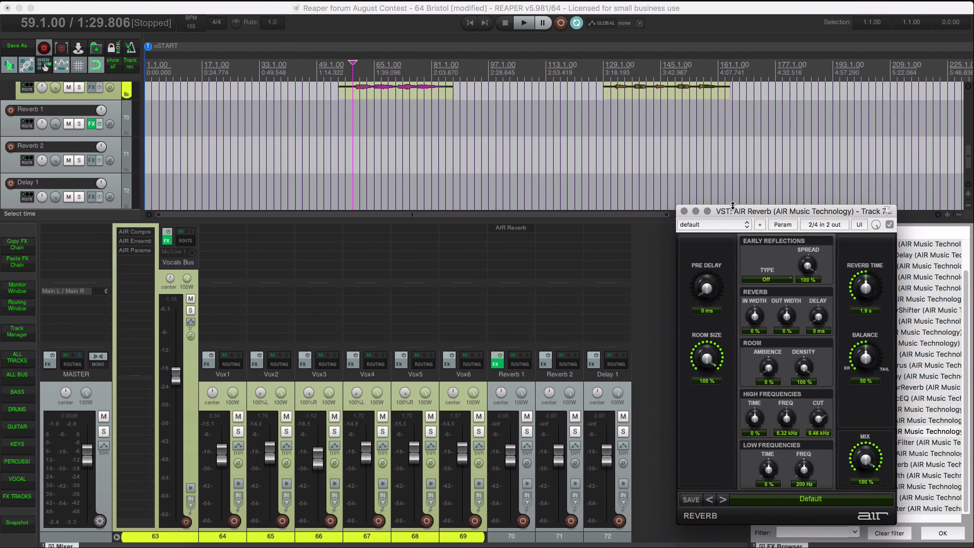
Solo the Vocals Bus and create a post-fader send from it to Reverb 1 at -6.00 dB.
{"action": "left_click", "coordinate": [190, 310]}
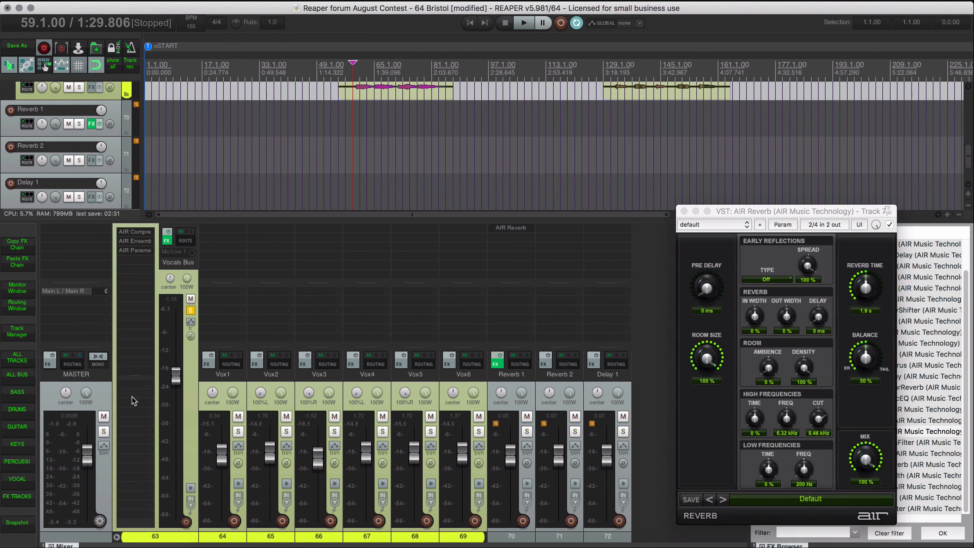
{"action": "left_click_drag", "start_coordinate": [515, 280], "coordinate": [515, 286]}
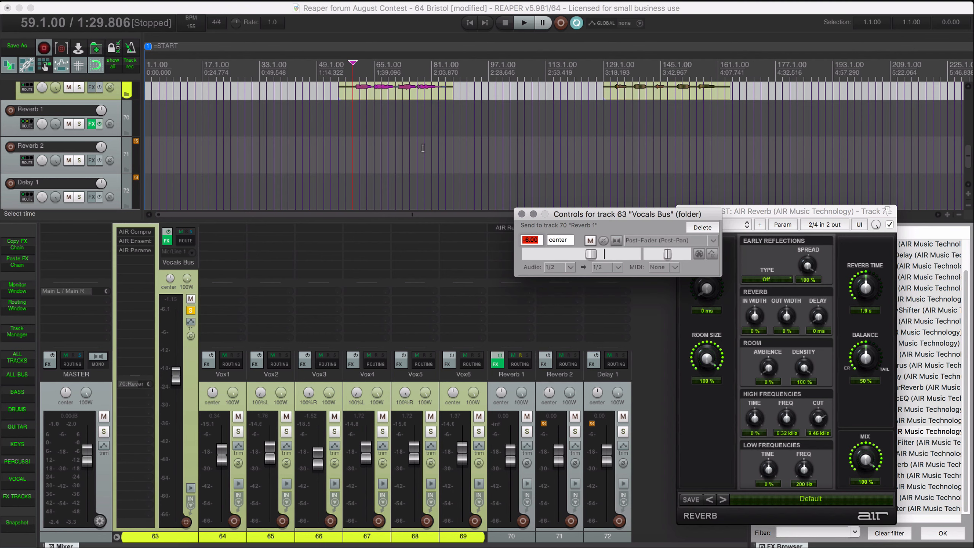
Set the AIR Reverb room size to 87 %, reverb time to 3.2 s and reverb delay to 35 ms while the vocals play.
{"action": "key", "text": "space"}
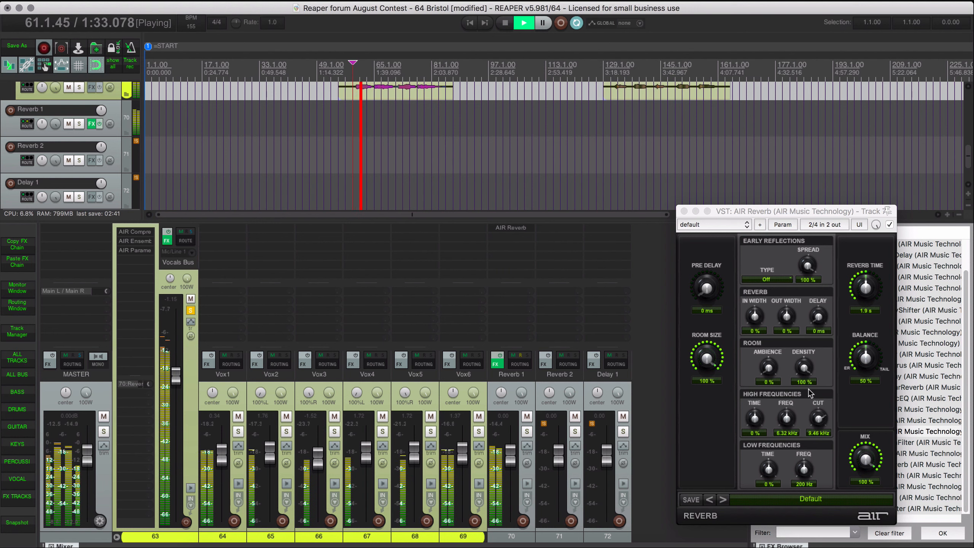
{"action": "left_click_drag", "start_coordinate": [704, 362], "coordinate": [708, 368]}
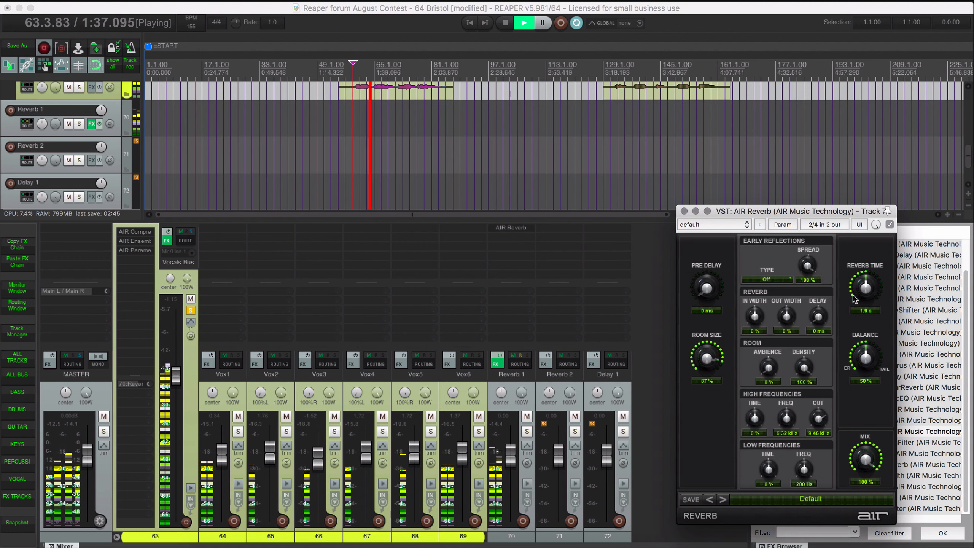
{"action": "left_click_drag", "start_coordinate": [853, 298], "coordinate": [867, 271]}
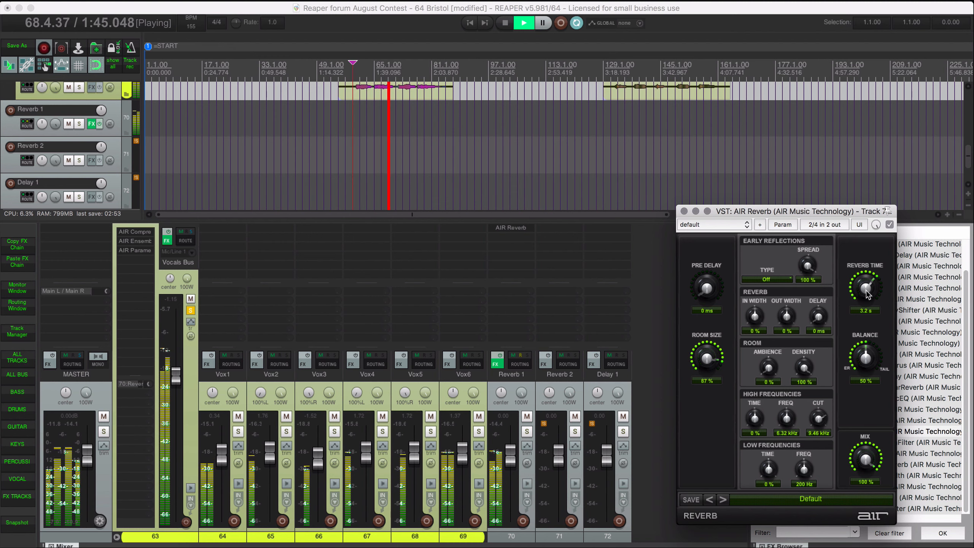
{"action": "mouse_move", "coordinate": [819, 294]}
{"action": "left_mouse_down"}
{"action": "mouse_move", "coordinate": [818, 273]}
{"action": "mouse_move", "coordinate": [826, 282]}
{"action": "left_mouse_up"}
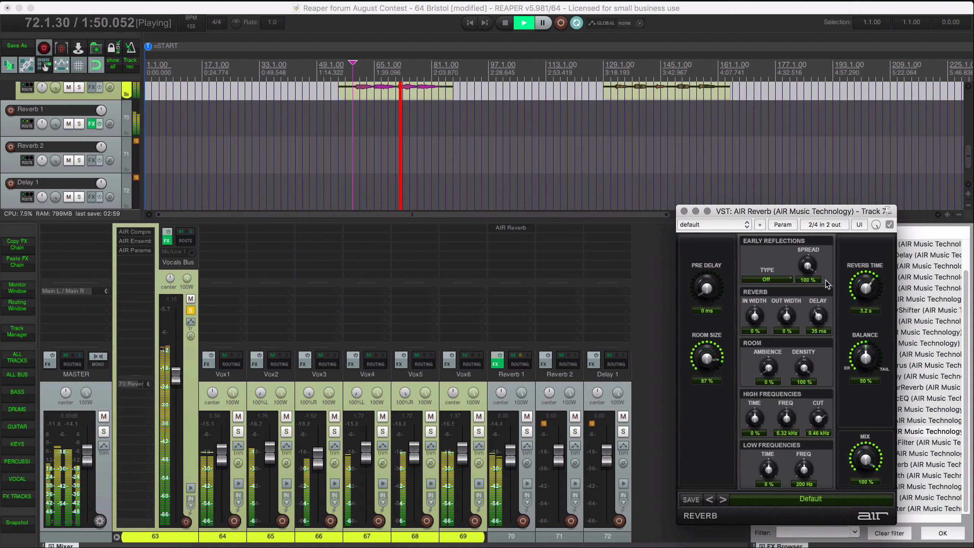
Try the Small Chamber and Large Studio early reflections types and settle on Church.
{"action": "left_click", "coordinate": [767, 279]}
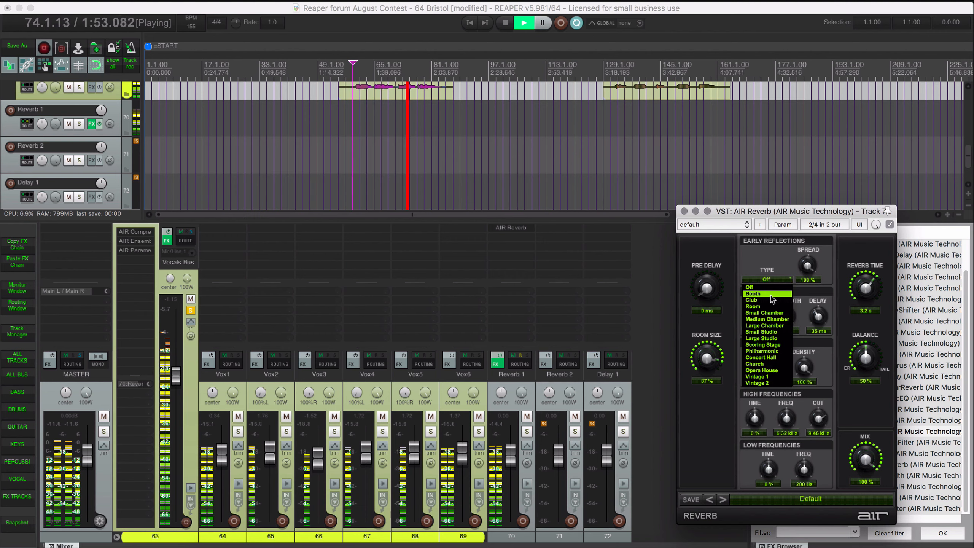
{"action": "left_click", "coordinate": [774, 313]}
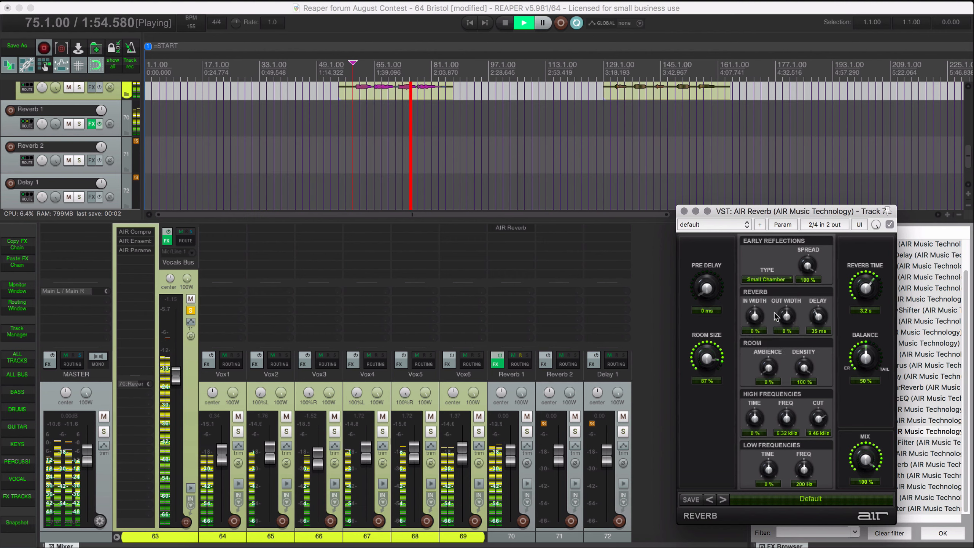
{"action": "left_click", "coordinate": [780, 281]}
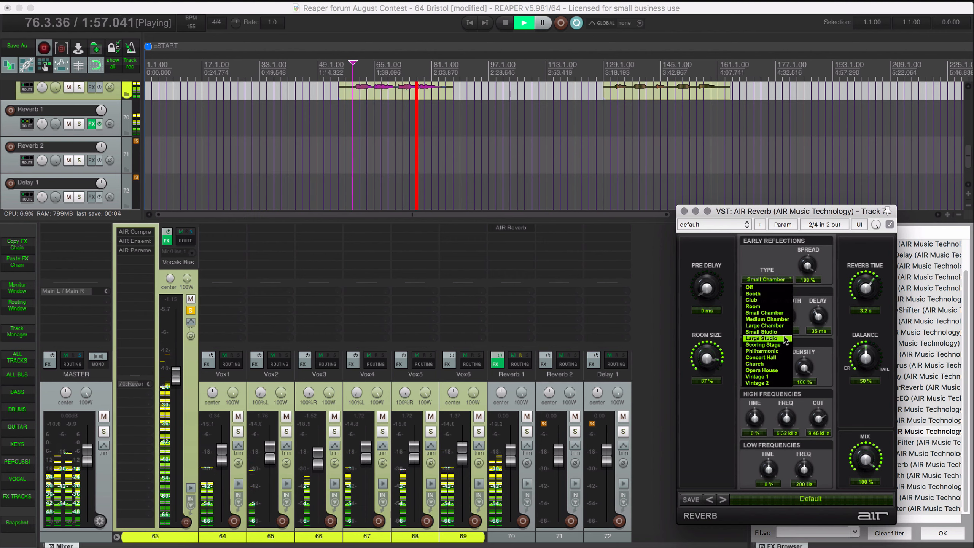
{"action": "left_click", "coordinate": [785, 337]}
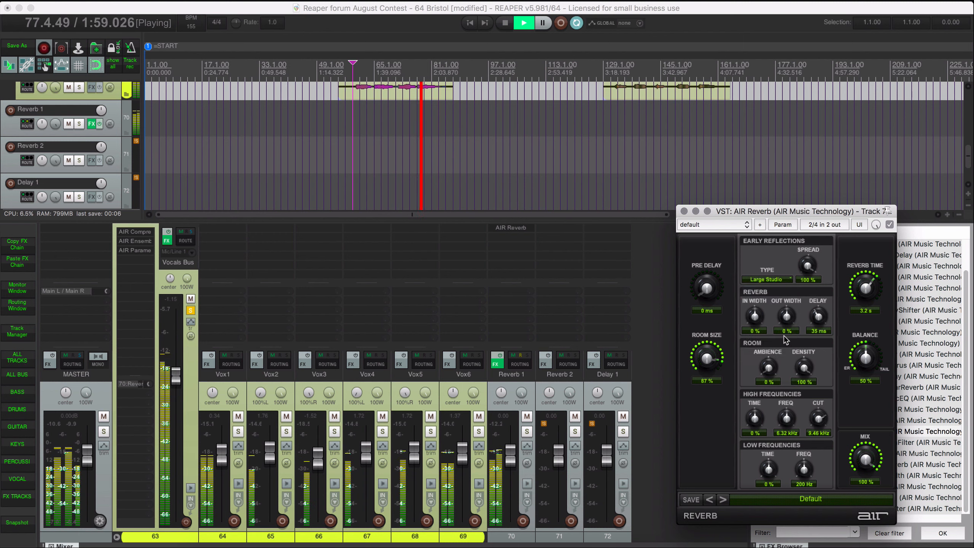
{"action": "left_click", "coordinate": [767, 278]}
{"action": "left_click", "coordinate": [771, 367]}
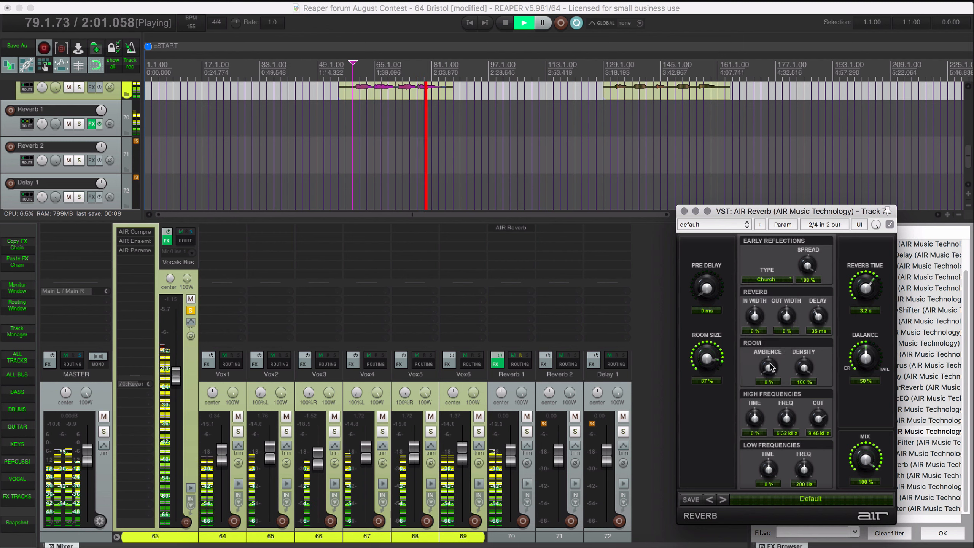
Adjust the reverb's early reflections and tail balance to 37 % and restart playback from bar 59.
{"action": "left_click_drag", "start_coordinate": [862, 380], "coordinate": [861, 395]}
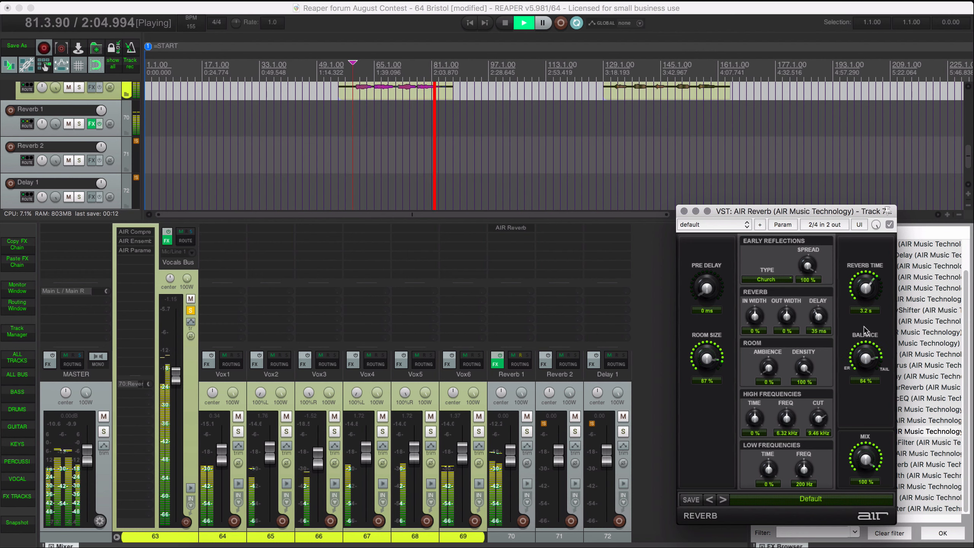
{"action": "left_click_drag", "start_coordinate": [865, 358], "coordinate": [863, 383]}
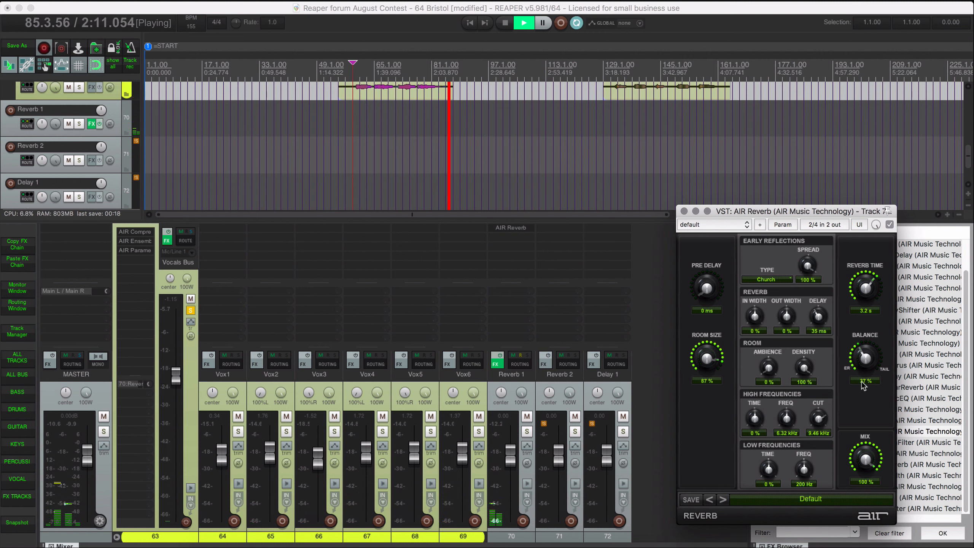
{"action": "key", "text": "space"}
{"action": "key", "text": "space"}
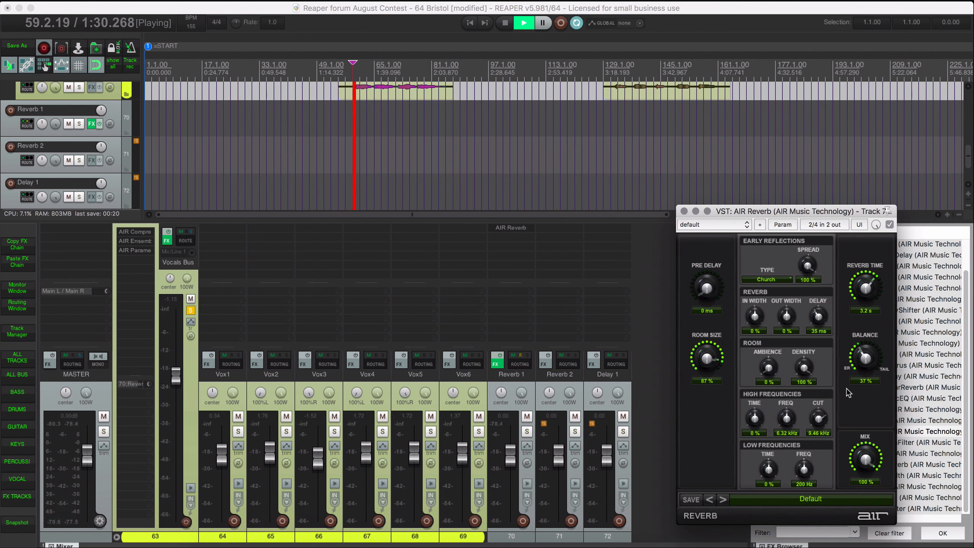
Listen to the reverb while looking through the AIR effects list, and close the AIR Reverb window.
{"action": "left_click_drag", "start_coordinate": [790, 211], "coordinate": [674, 215]}
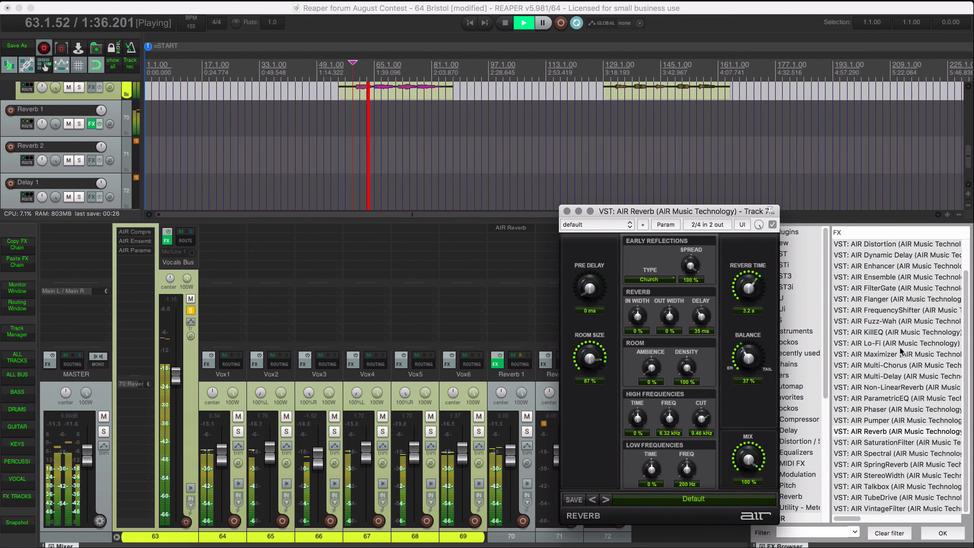
{"action": "scroll", "coordinate": [899, 346], "scroll_direction": "up", "scroll_amount": 3}
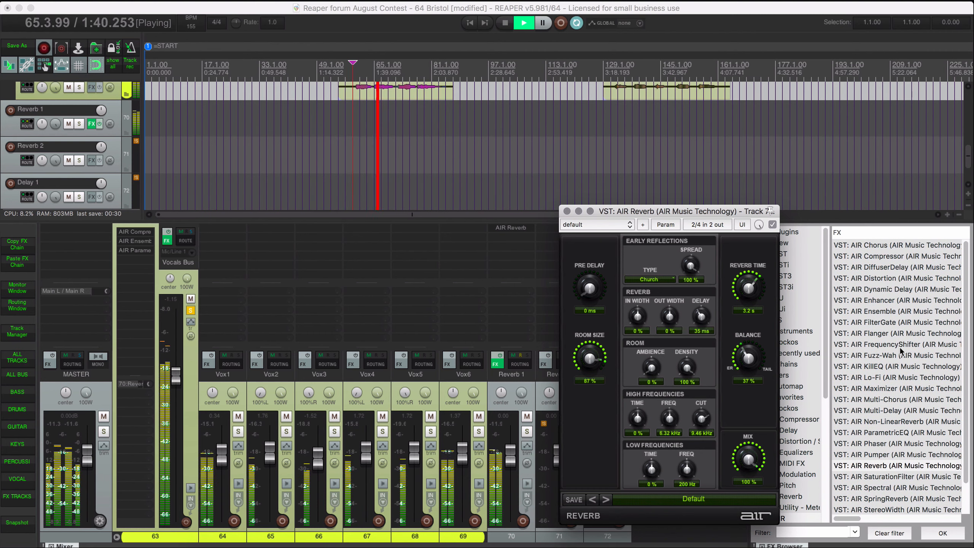
{"action": "scroll", "coordinate": [900, 351], "scroll_direction": "down", "scroll_amount": 3}
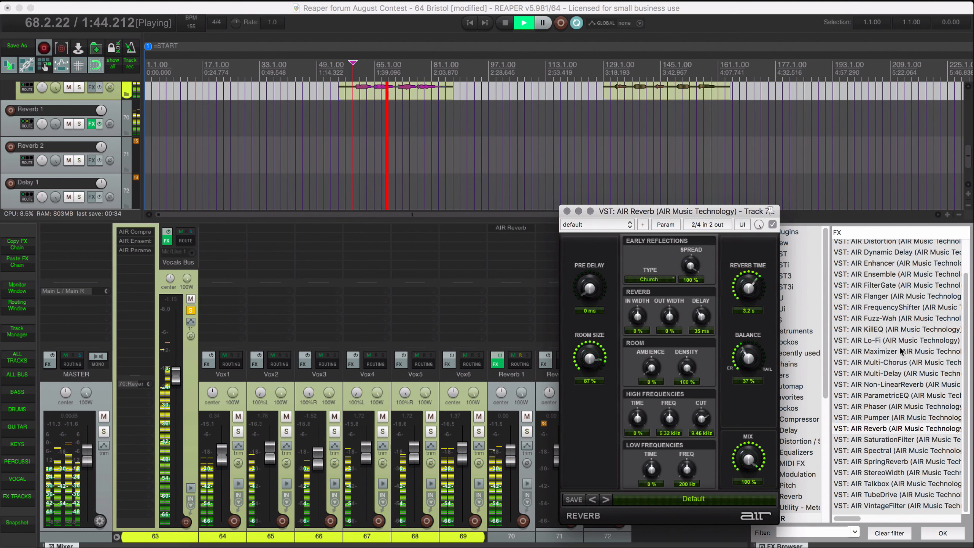
{"action": "scroll", "coordinate": [899, 347], "scroll_direction": "up", "scroll_amount": 1}
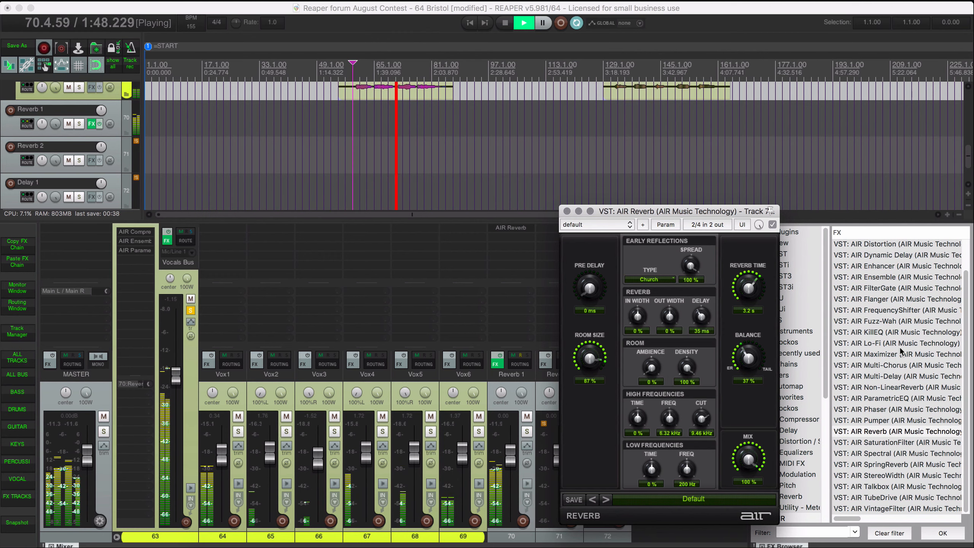
{"action": "key", "text": "space"}
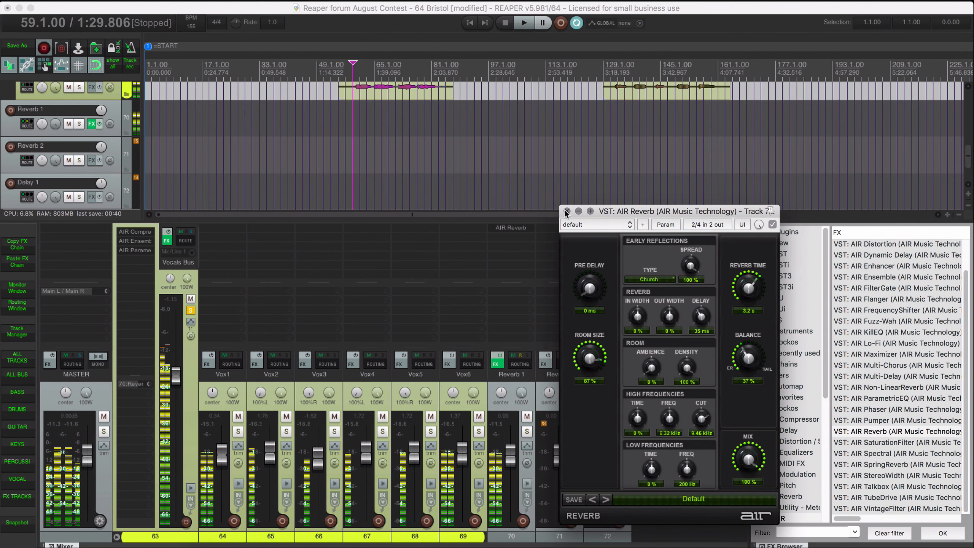
{"action": "left_click", "coordinate": [566, 211]}
Hide the mixer and group the first-section vocal items on Vox1 to Vox6 around bar 61.
{"action": "key", "text": "alt+shift+d"}
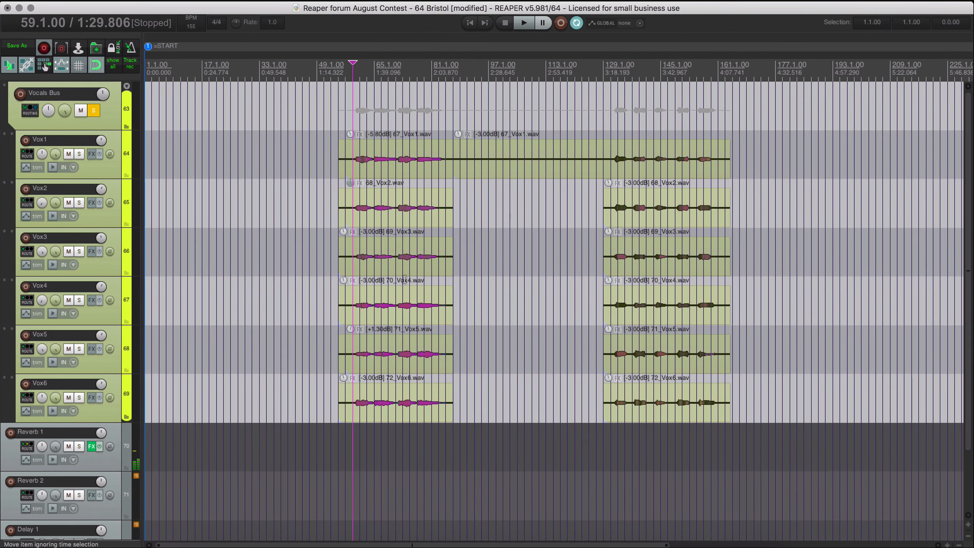
{"action": "scroll", "coordinate": [405, 280], "scroll_direction": "up", "scroll_amount": 3}
{"action": "scroll", "coordinate": [609, 299], "scroll_direction": "up", "scroll_amount": 4}
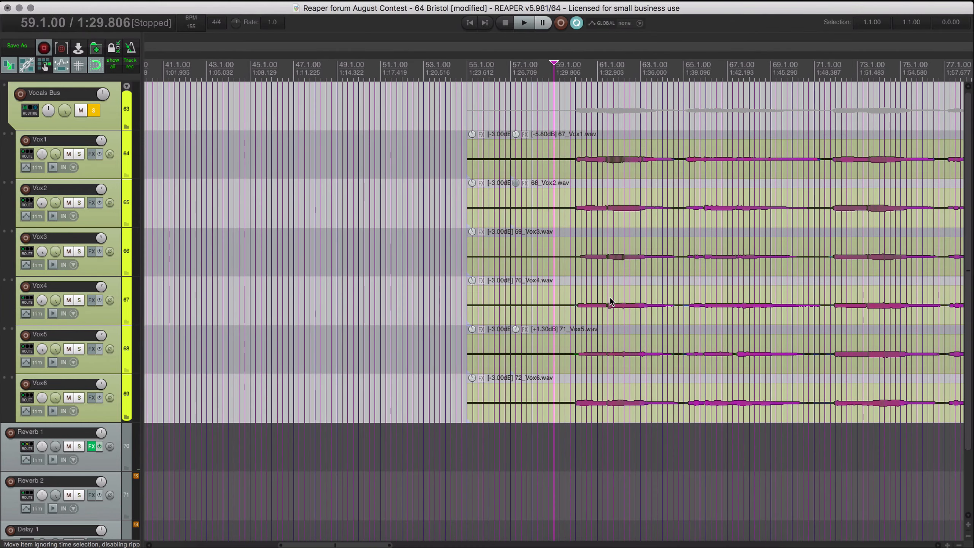
{"action": "scroll", "coordinate": [607, 296], "scroll_direction": "up", "scroll_amount": 2}
{"action": "scroll", "coordinate": [627, 299], "scroll_direction": "up", "scroll_amount": 3}
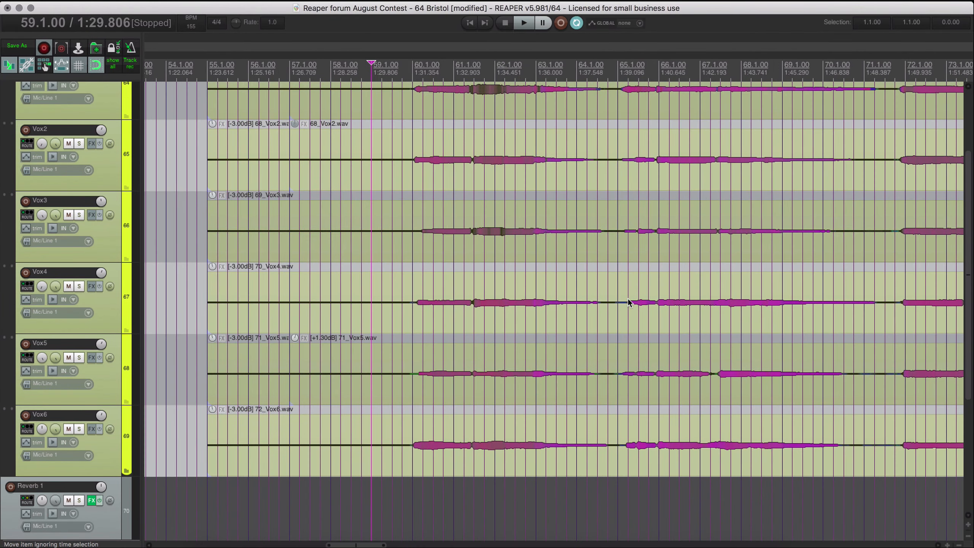
{"action": "scroll", "coordinate": [415, 282], "scroll_direction": "up", "scroll_amount": 2}
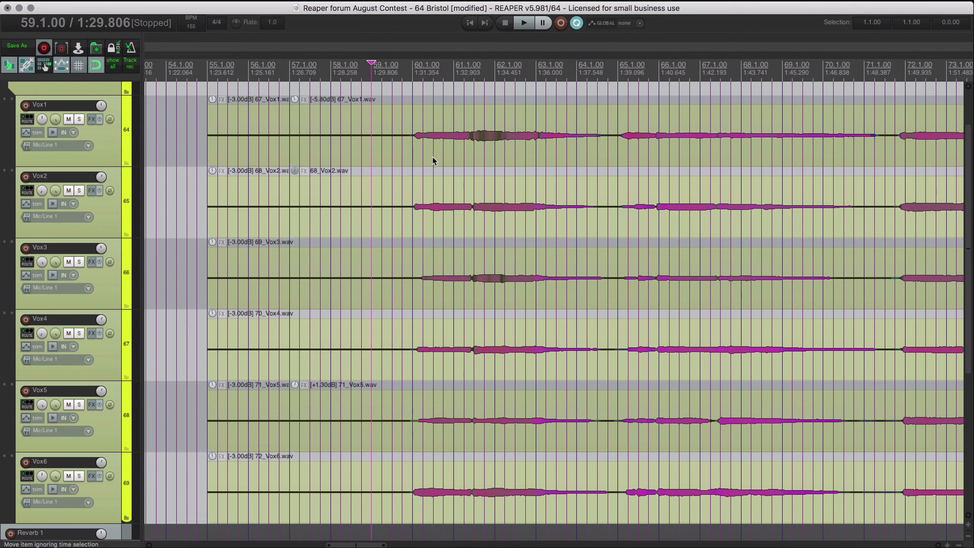
{"action": "scroll", "coordinate": [455, 203], "scroll_direction": "down", "scroll_amount": 2}
{"action": "left_click_drag", "start_coordinate": [465, 163], "coordinate": [490, 410]}
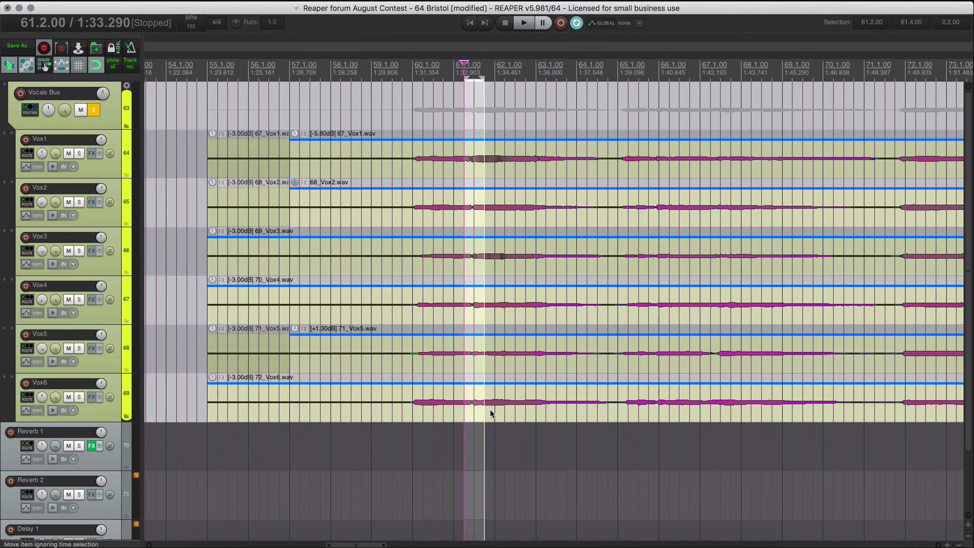
{"action": "key", "text": "super+g"}
Trim the start of the grouped vocal items to 59.4.00 and delete the leftover pieces before it.
{"action": "left_click", "coordinate": [401, 184]}
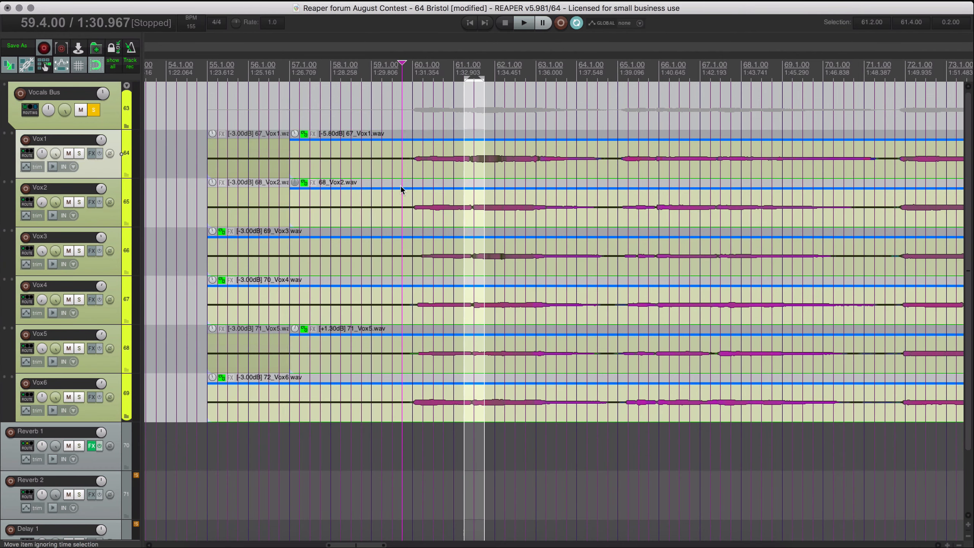
{"action": "key", "text": "a"}
{"action": "left_click_drag", "start_coordinate": [206, 173], "coordinate": [329, 431]}
{"action": "key", "text": "Delete"}
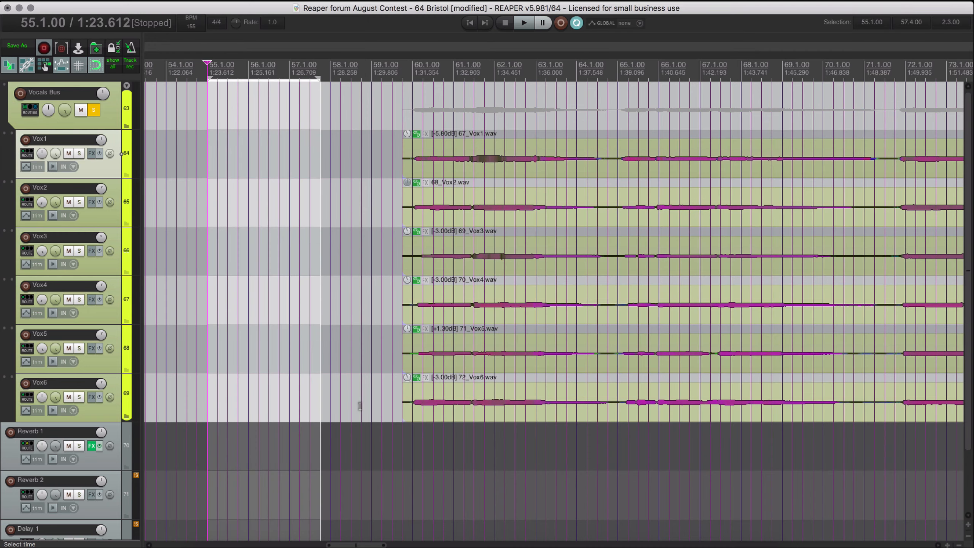
Listen to the vocals from 63.1.00 and examine the gap before the next phrase up close.
{"action": "left_click", "coordinate": [537, 221]}
{"action": "key", "text": "space"}
{"action": "scroll", "coordinate": [545, 268], "scroll_direction": "up", "scroll_amount": 5}
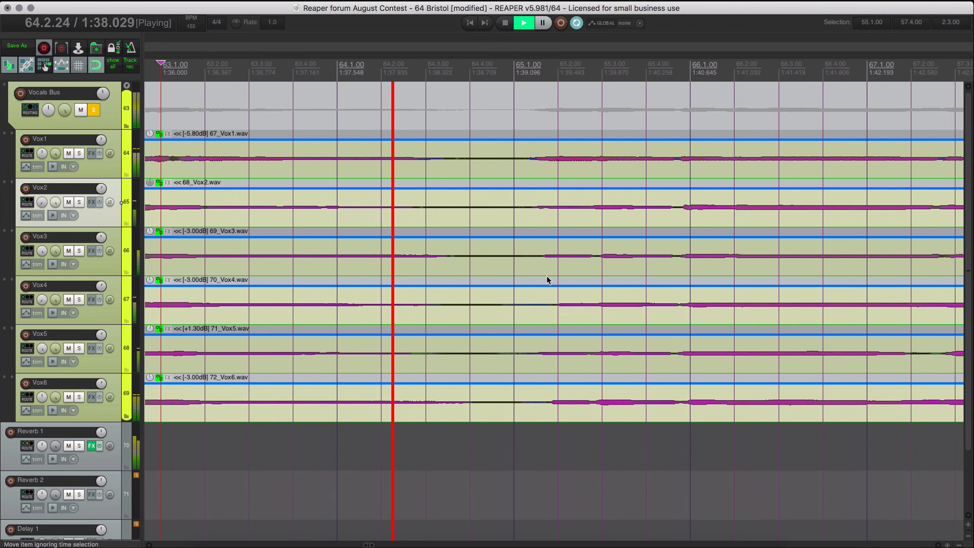
{"action": "key", "text": "space"}
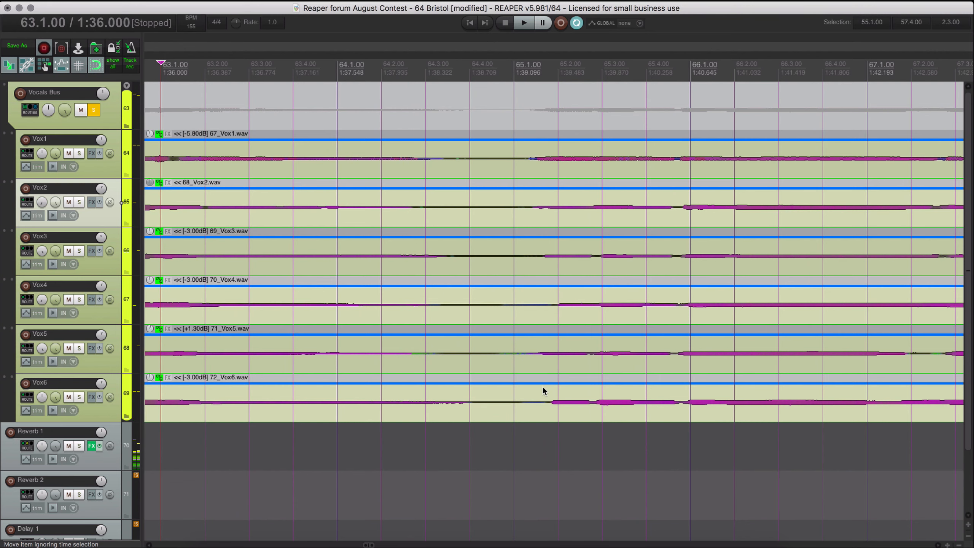
Show the Vocals Bus volume envelope and lower it to -15.3 dB between 64.1.00 and 65.2.00.
{"action": "left_click", "coordinate": [122, 122]}
{"action": "key", "text": "v"}
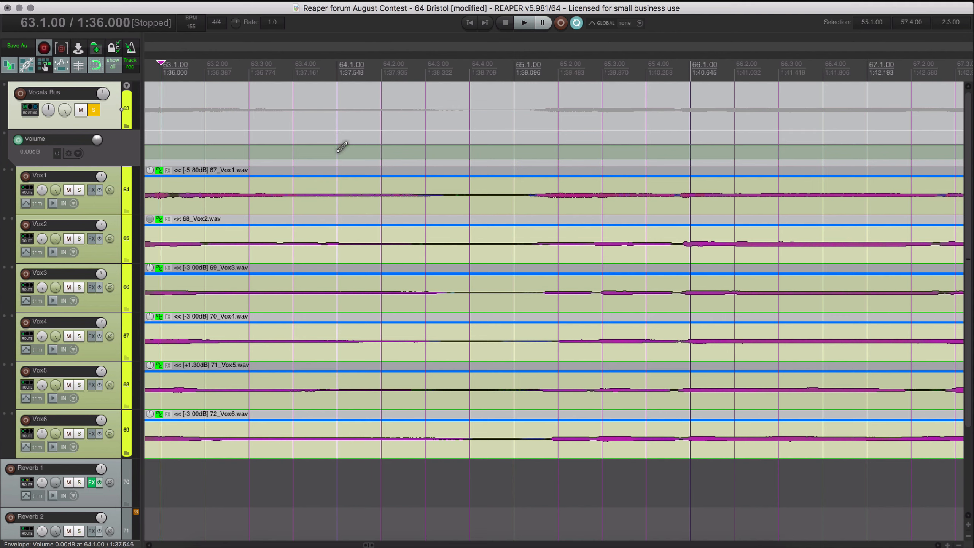
{"action": "left_click_drag", "start_coordinate": [340, 148], "coordinate": [559, 156]}
{"action": "left_click_drag", "start_coordinate": [502, 144], "coordinate": [502, 187]}
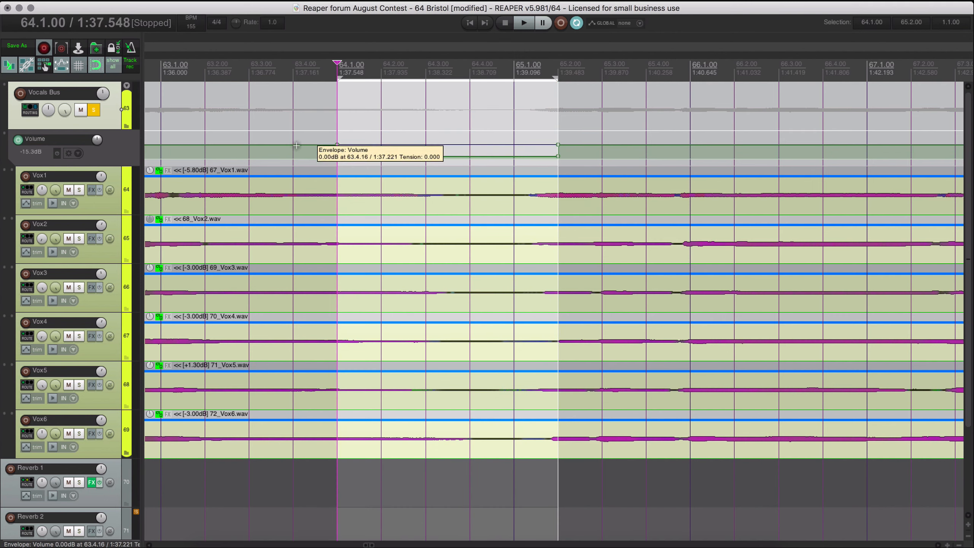
Slope both ends of the volume dip, starting at 63.4.00 and recovering by about 65.3.00, and play it back.
{"action": "left_click_drag", "start_coordinate": [337, 145], "coordinate": [294, 145]}
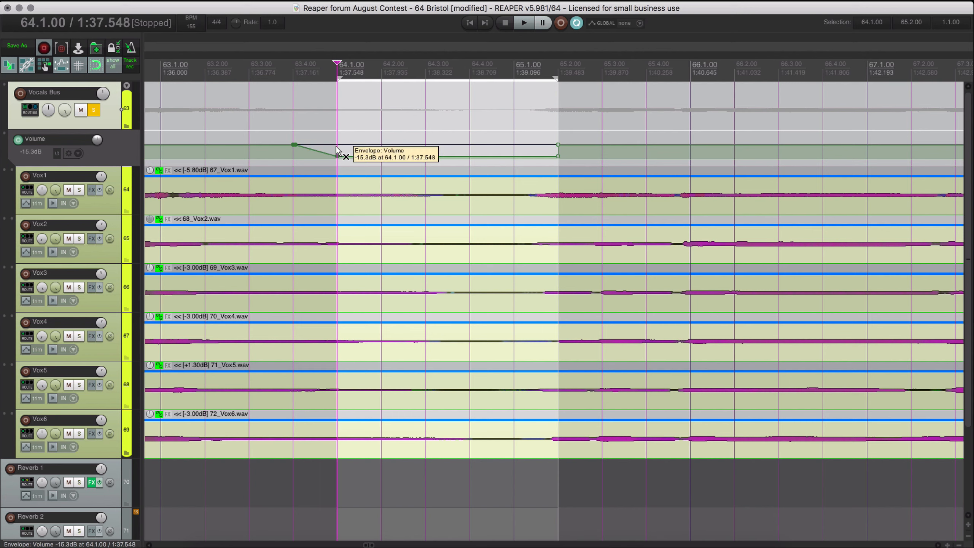
{"action": "left_click", "coordinate": [598, 145], "text": "super"}
{"action": "left_click", "coordinate": [558, 146], "text": "alt"}
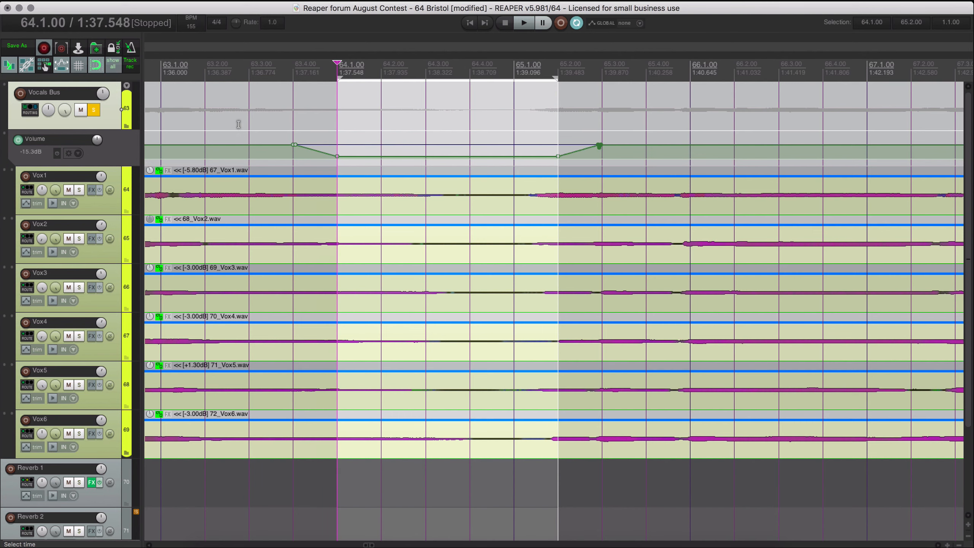
{"action": "left_click", "coordinate": [241, 125]}
{"action": "key", "text": "space"}
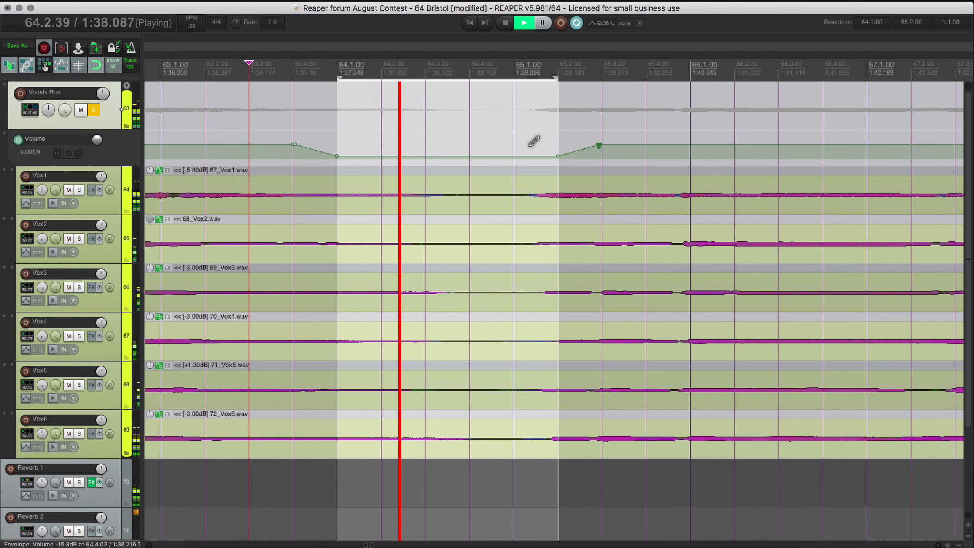
{"action": "key", "text": "space"}
Play on to the next gap and lower the Vocals Bus volume envelope to -20.9 dB between 71.2.00 and 72.1.00.
{"action": "key", "text": "Escape"}
{"action": "left_click", "coordinate": [472, 91]}
{"action": "key", "text": "space"}
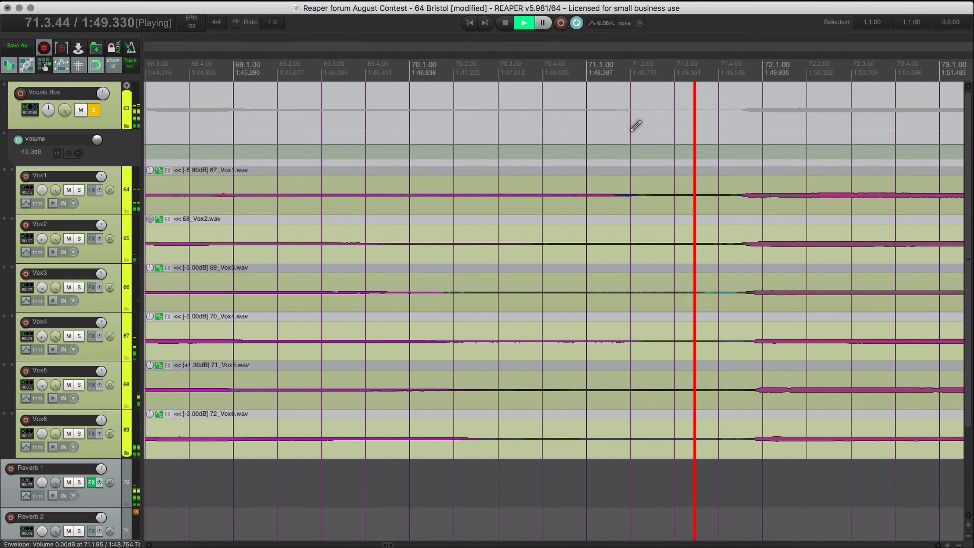
{"action": "key", "text": "space"}
{"action": "left_click_drag", "start_coordinate": [632, 126], "coordinate": [723, 203]}
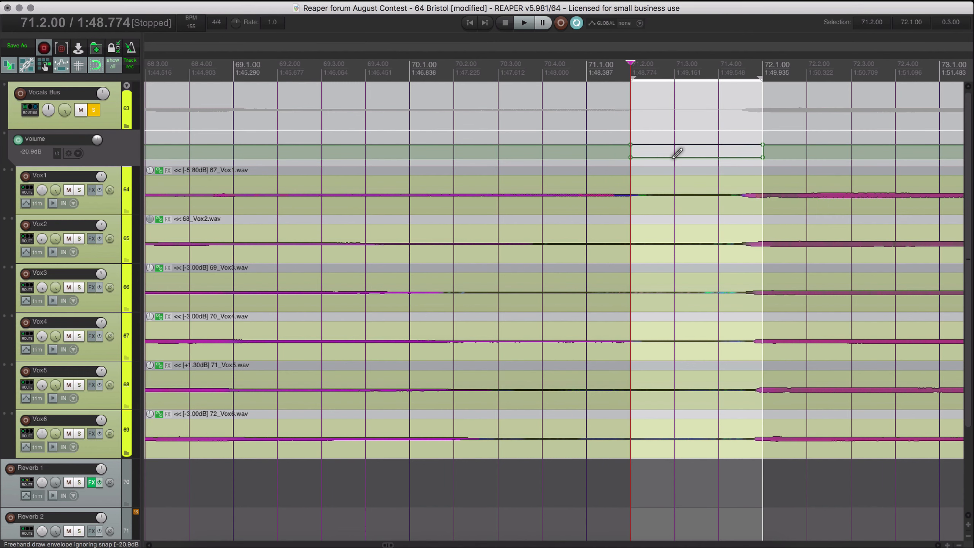
Play back the second dip from 70.3.00 and slope its edges, with the volume recovering at 72.1.00.
{"action": "left_click", "coordinate": [510, 119]}
{"action": "key", "text": "space"}
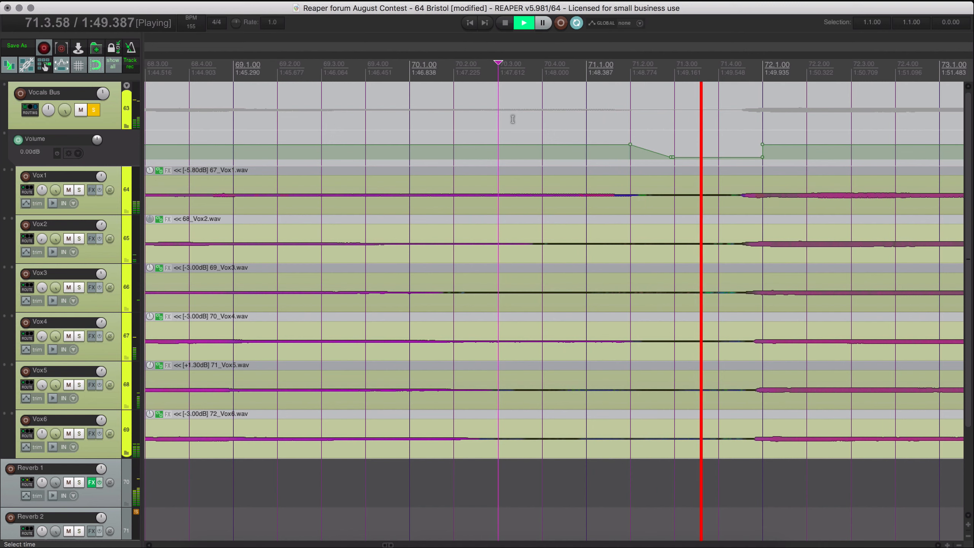
{"action": "left_click_drag", "start_coordinate": [722, 155], "coordinate": [762, 158]}
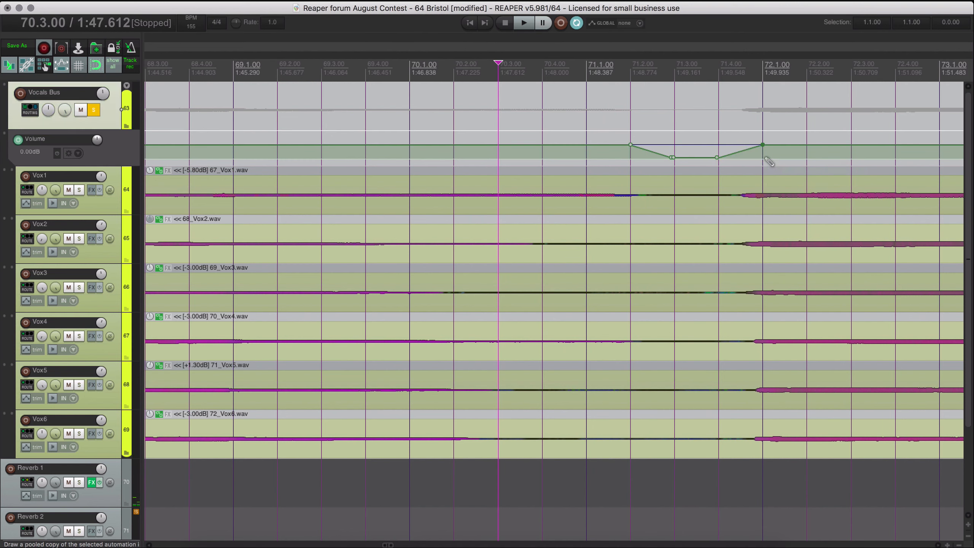
Copy the Vocals Bus volume dip between 71.2.00 and 72.1.00, paste it at 76.3.00 and play it back from 76.1.00.
{"action": "key", "text": "space"}
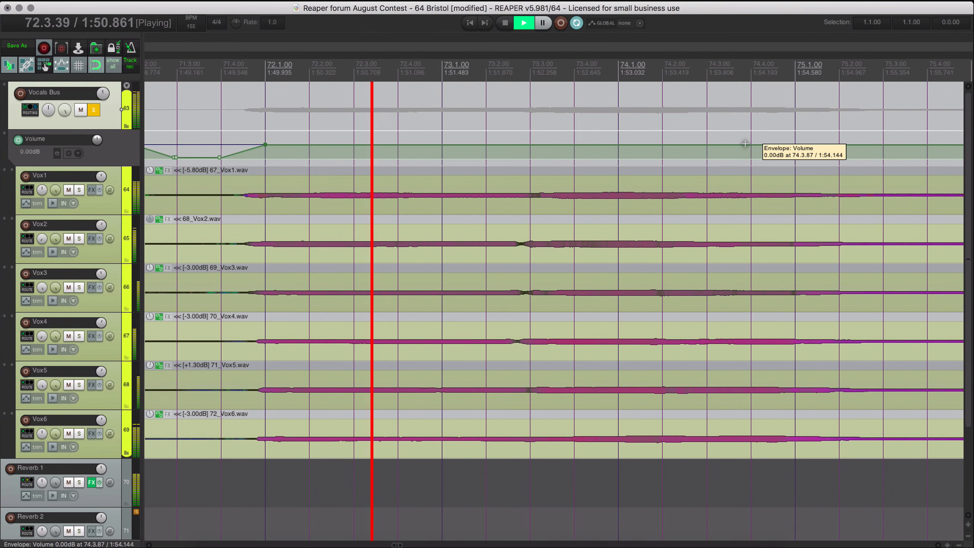
{"action": "scroll", "coordinate": [745, 144], "scroll_direction": "down", "scroll_amount": 4}
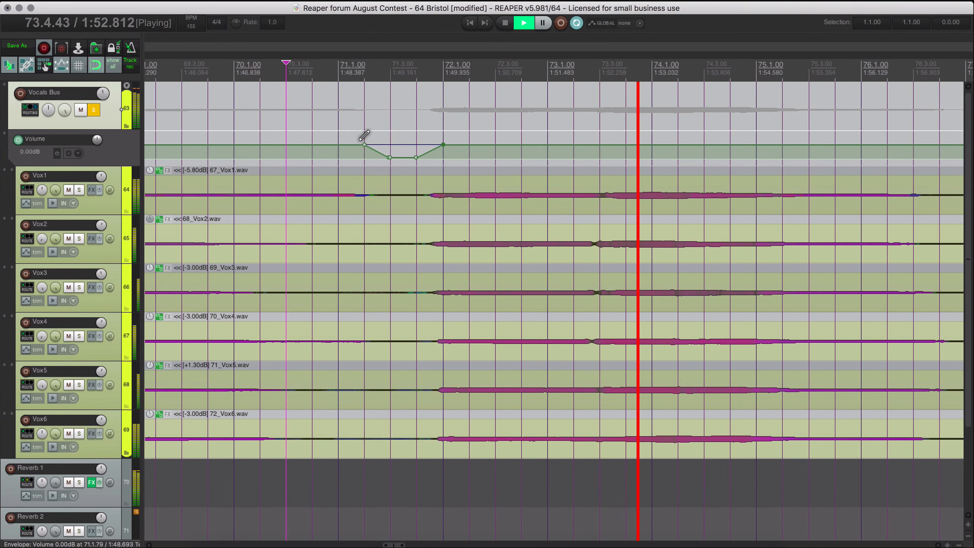
{"action": "left_click_drag", "start_coordinate": [364, 136], "coordinate": [446, 169]}
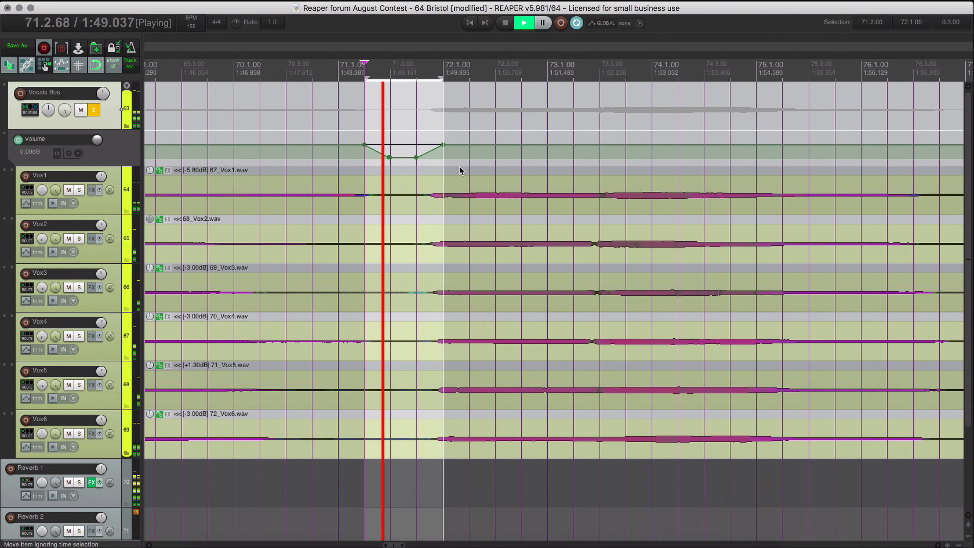
{"action": "key", "text": "space"}
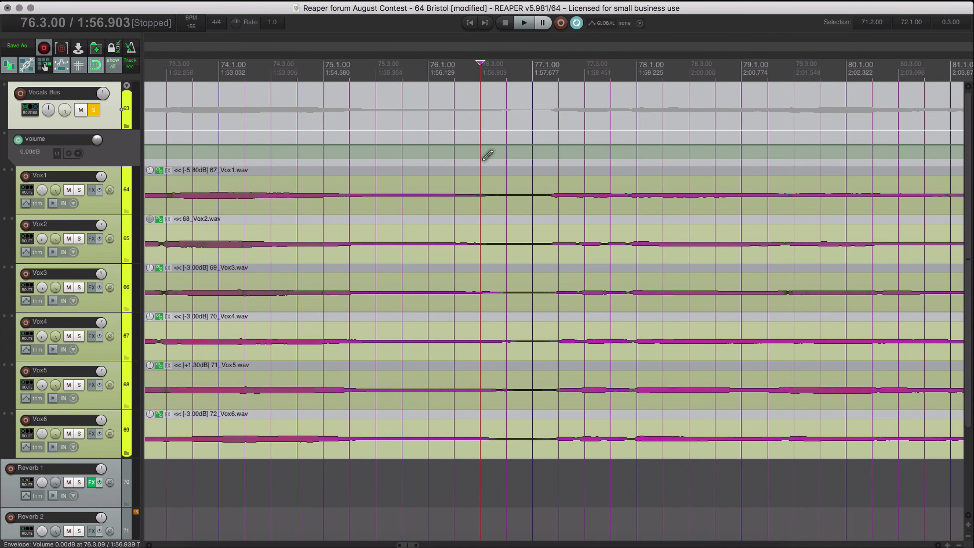
{"action": "scroll", "coordinate": [305, 163], "scroll_direction": "left", "scroll_amount": 10}
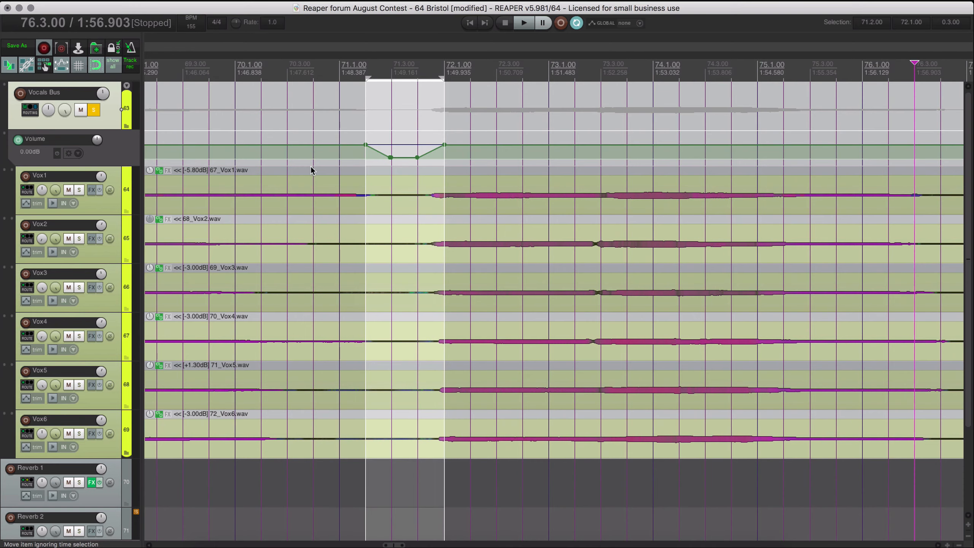
{"action": "key", "text": "ctrl+v"}
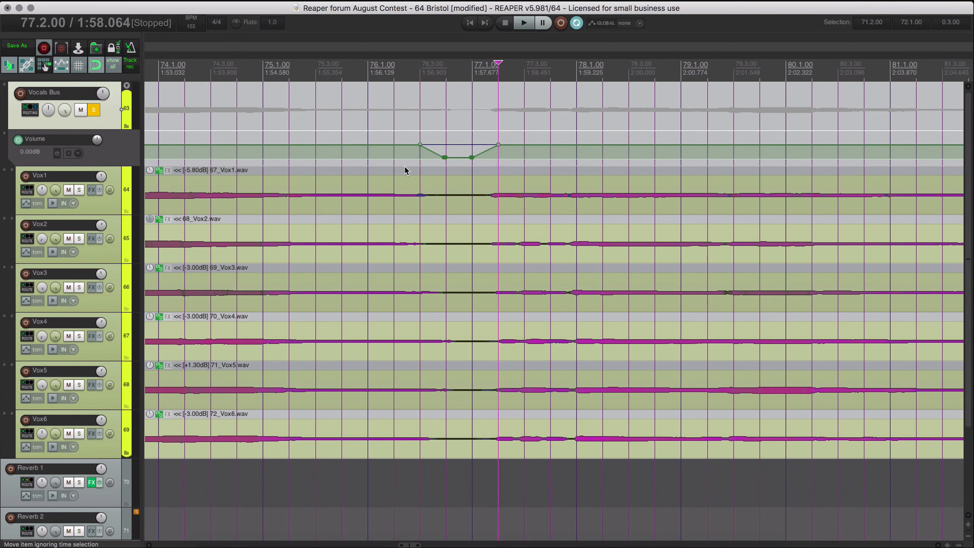
{"action": "left_click", "coordinate": [367, 100]}
{"action": "key", "text": "space"}
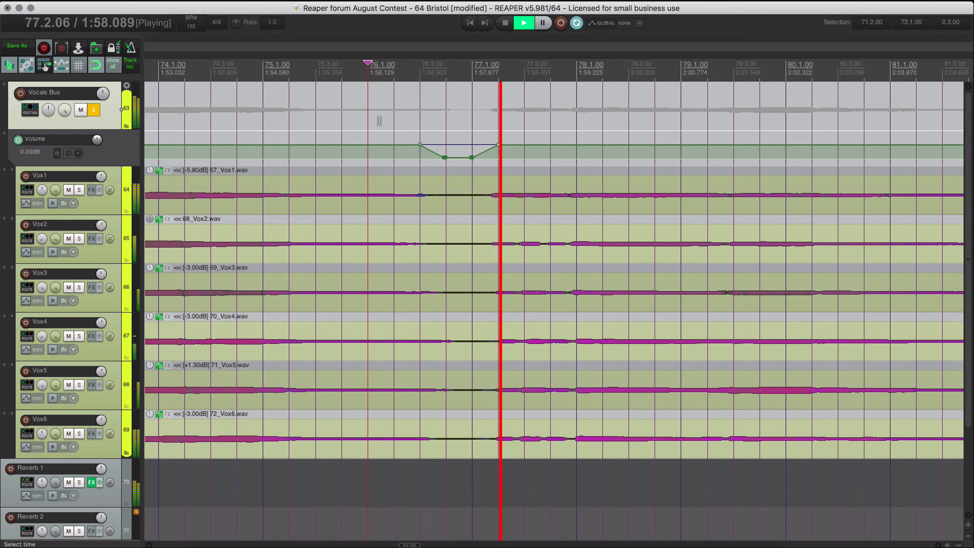
Play on to the end of the first vocal section and trim the tails of the Vox1 to Vox6 items at 83.4.00.
{"action": "scroll", "coordinate": [556, 126], "scroll_direction": "right", "scroll_amount": 10}
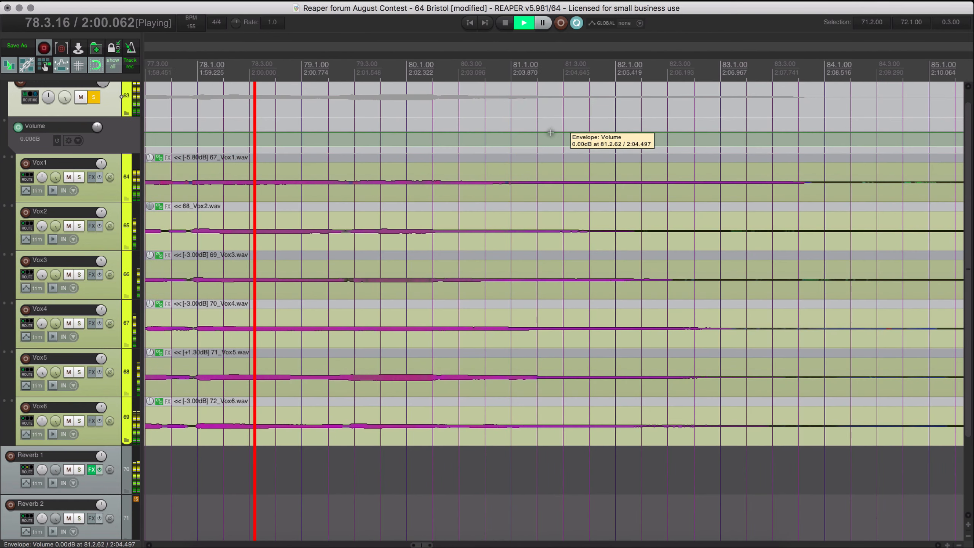
{"action": "scroll", "coordinate": [552, 133], "scroll_direction": "right", "scroll_amount": 4}
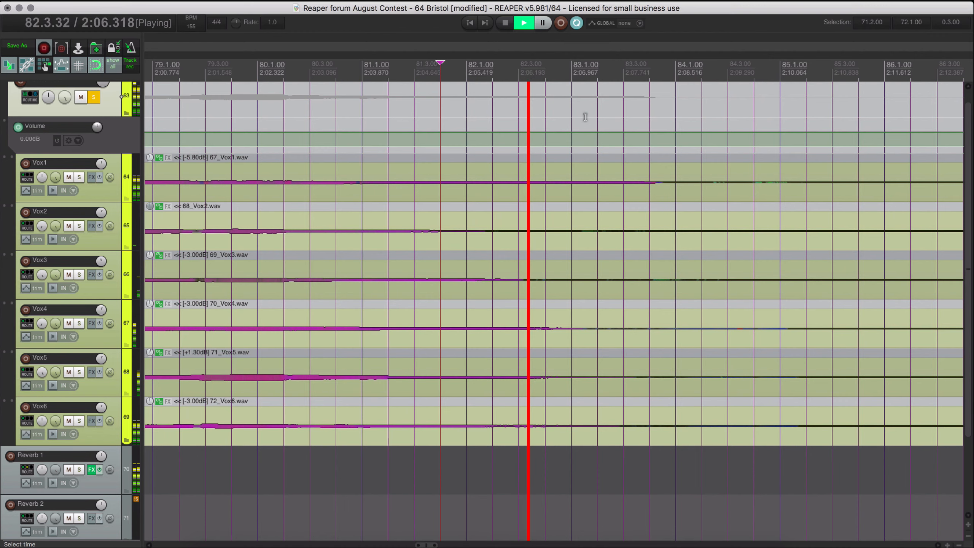
{"action": "scroll", "coordinate": [591, 113], "scroll_direction": "right", "scroll_amount": 3}
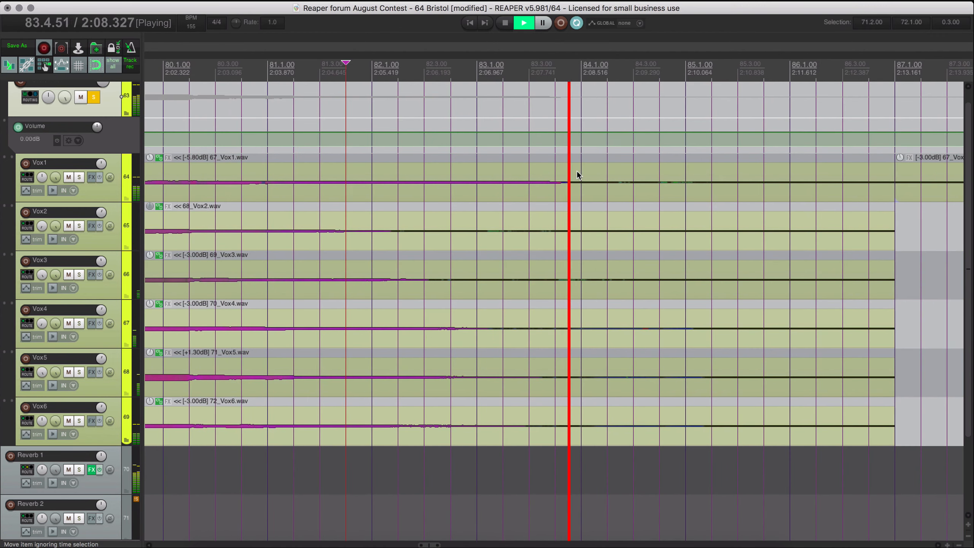
{"action": "key", "text": "space"}
{"action": "left_click_drag", "start_coordinate": [555, 189], "coordinate": [562, 438]}
{"action": "key", "text": "s"}
{"action": "scroll", "coordinate": [594, 403], "scroll_direction": "right", "scroll_amount": 20}
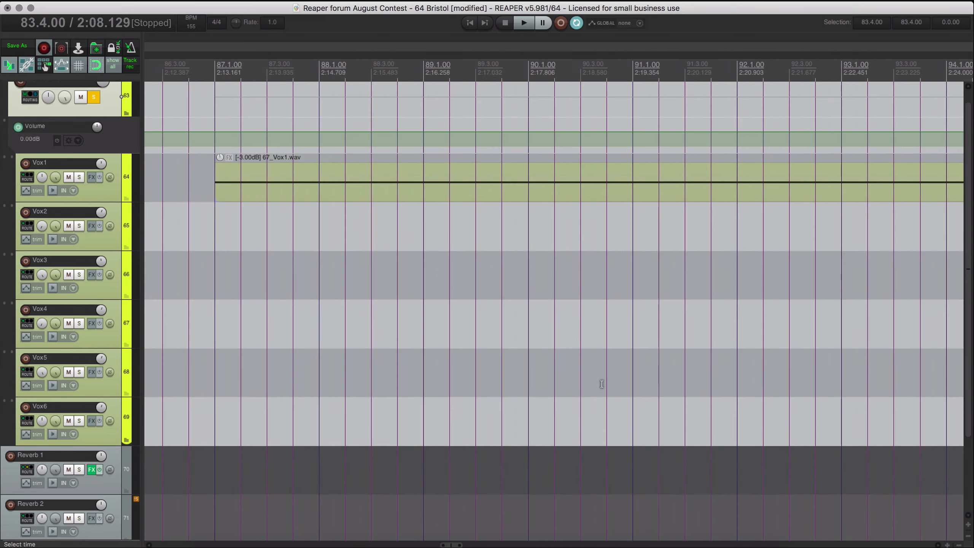
Shorten the start of Vox1's second item to 131.1.00 and group the second-section items on Vox1 to Vox6.
{"action": "left_click_drag", "start_coordinate": [385, 182], "coordinate": [507, 183]}
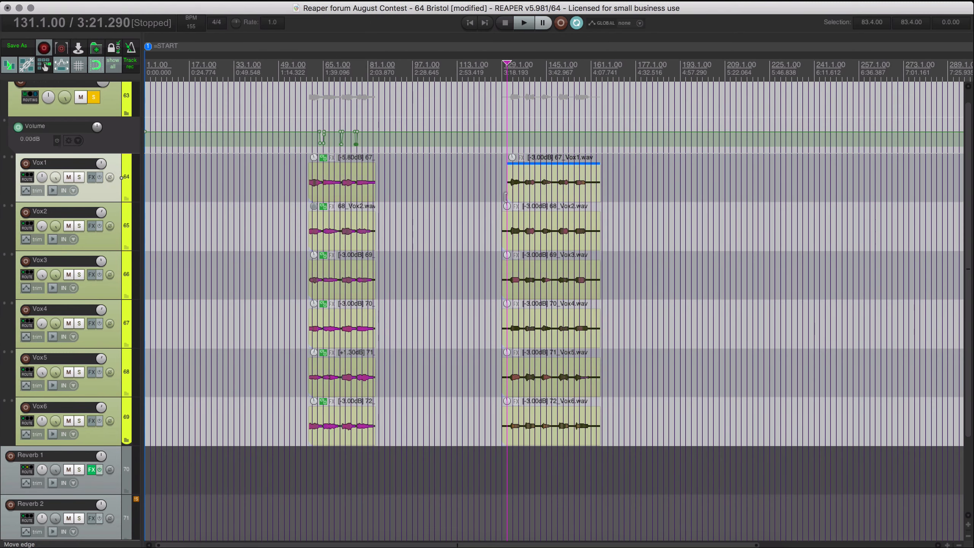
{"action": "scroll", "coordinate": [541, 275], "scroll_direction": "up", "scroll_amount": 12}
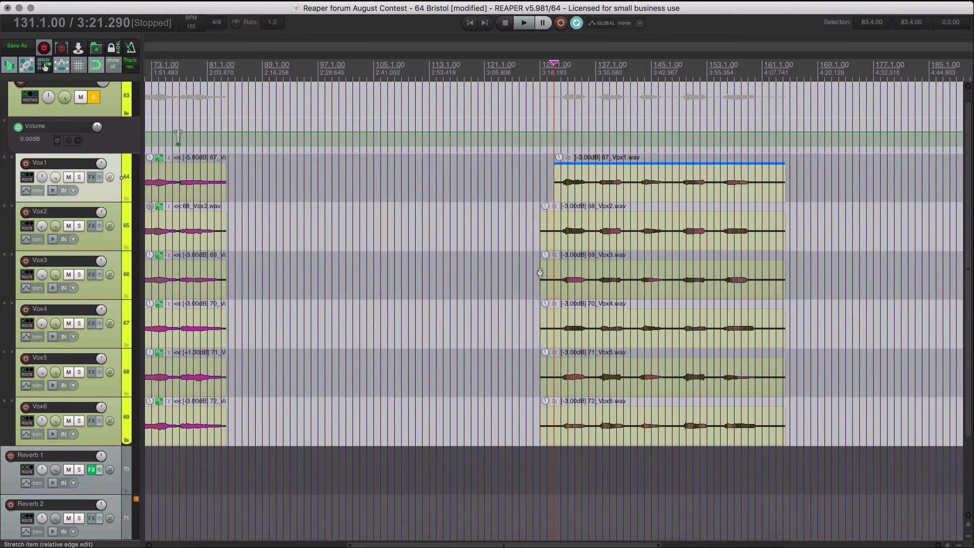
{"action": "key", "text": "space"}
{"action": "left_click_drag", "start_coordinate": [629, 198], "coordinate": [672, 440]}
{"action": "key", "text": "super+g"}
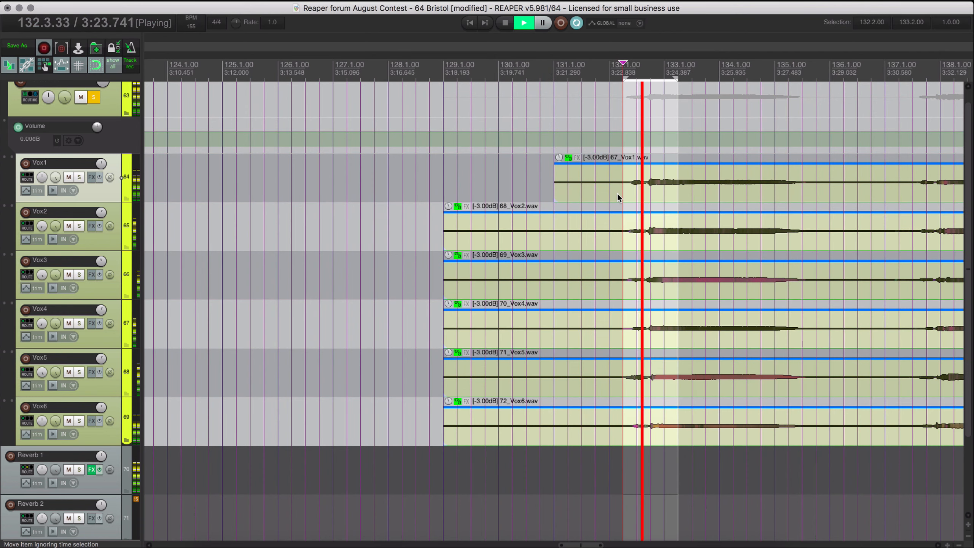
Trim the starts of the grouped second-section vocal items to 132.2.00.
{"action": "left_click_drag", "start_coordinate": [617, 193], "coordinate": [618, 443]}
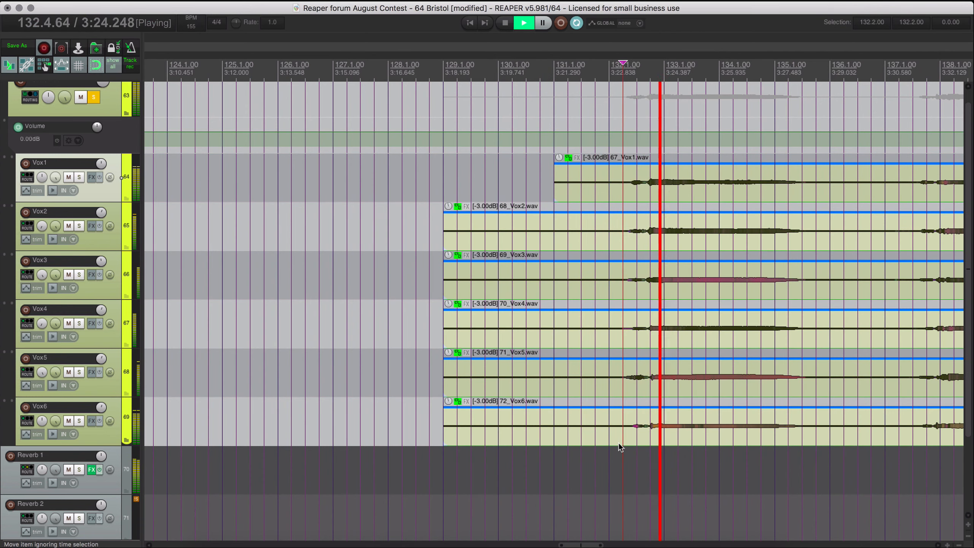
{"action": "key", "text": "a"}
Play through the second vocal section from 132.2.00 and check the gaps between its phrases.
{"action": "scroll", "coordinate": [645, 341], "scroll_direction": "right", "scroll_amount": 10}
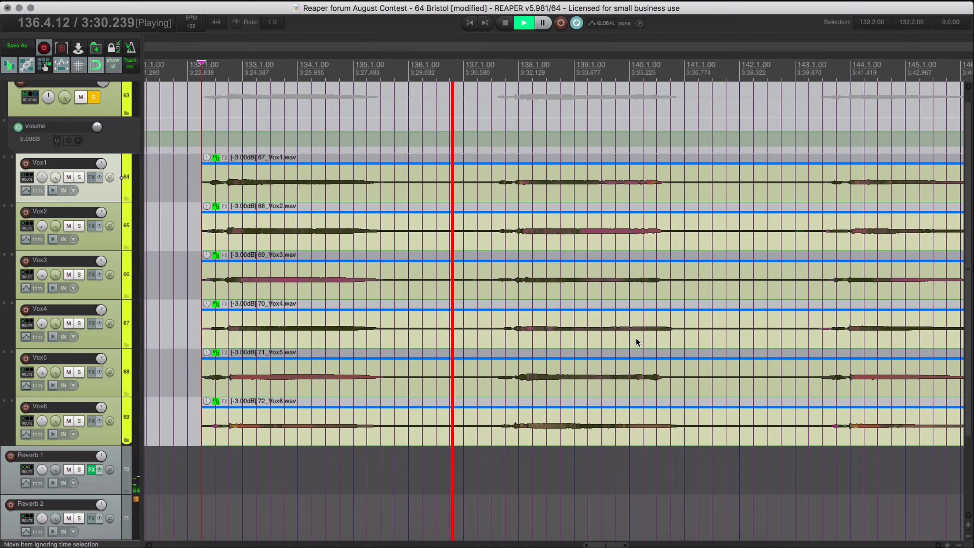
{"action": "scroll", "coordinate": [637, 342], "scroll_direction": "right", "scroll_amount": 3}
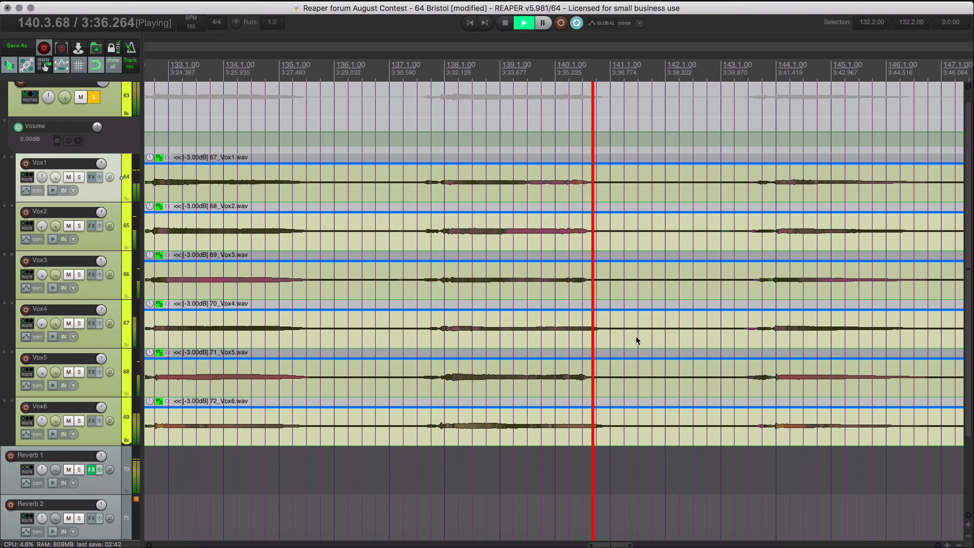
{"action": "scroll", "coordinate": [647, 334], "scroll_direction": "right", "scroll_amount": 1}
{"action": "scroll", "coordinate": [646, 332], "scroll_direction": "right", "scroll_amount": 6}
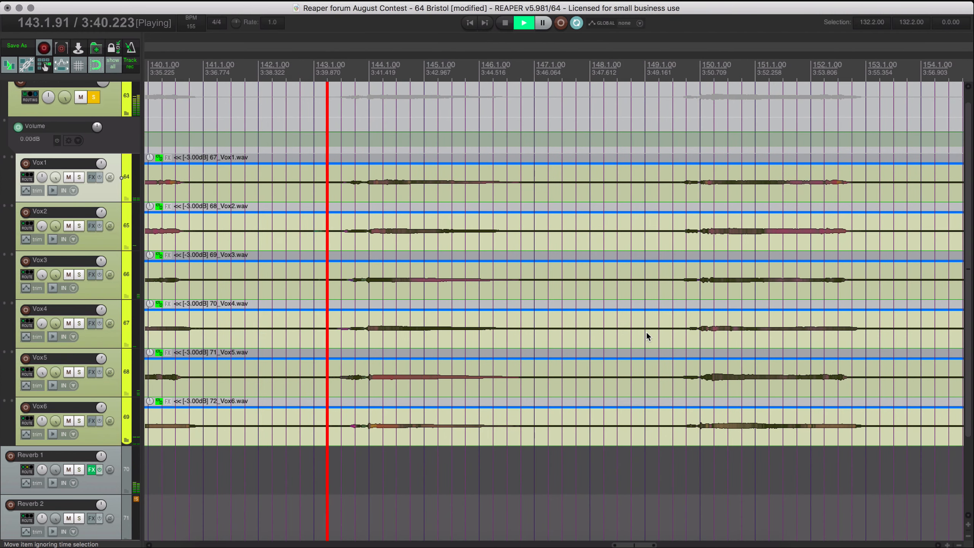
{"action": "scroll", "coordinate": [646, 330], "scroll_direction": "right", "scroll_amount": 4}
{"action": "scroll", "coordinate": [675, 324], "scroll_direction": "left", "scroll_amount": 4}
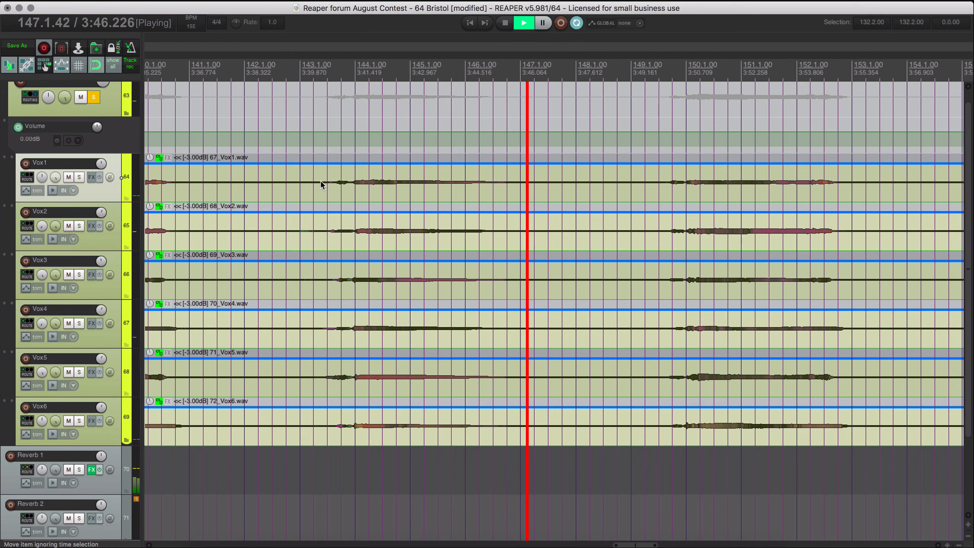
{"action": "scroll", "coordinate": [330, 179], "scroll_direction": "right", "scroll_amount": 2}
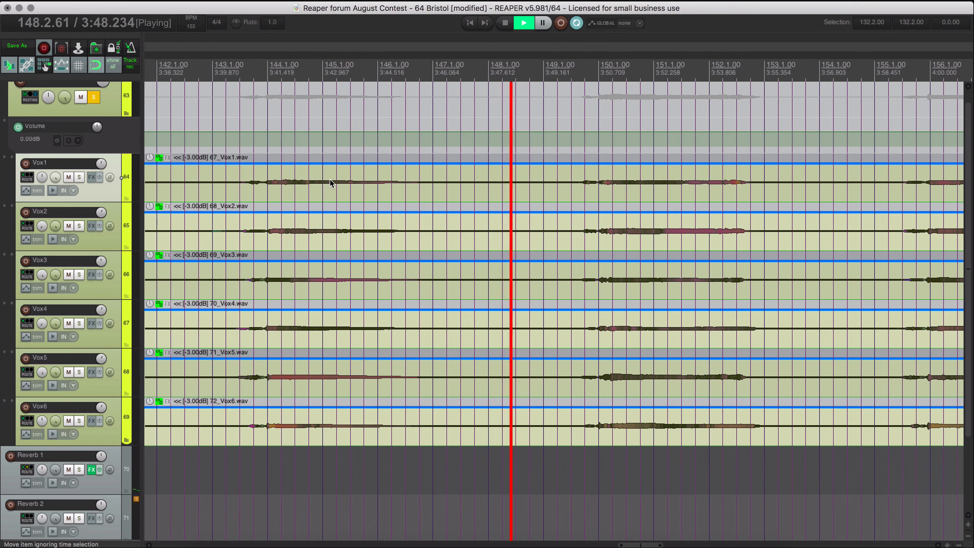
{"action": "scroll", "coordinate": [330, 179], "scroll_direction": "right", "scroll_amount": 4}
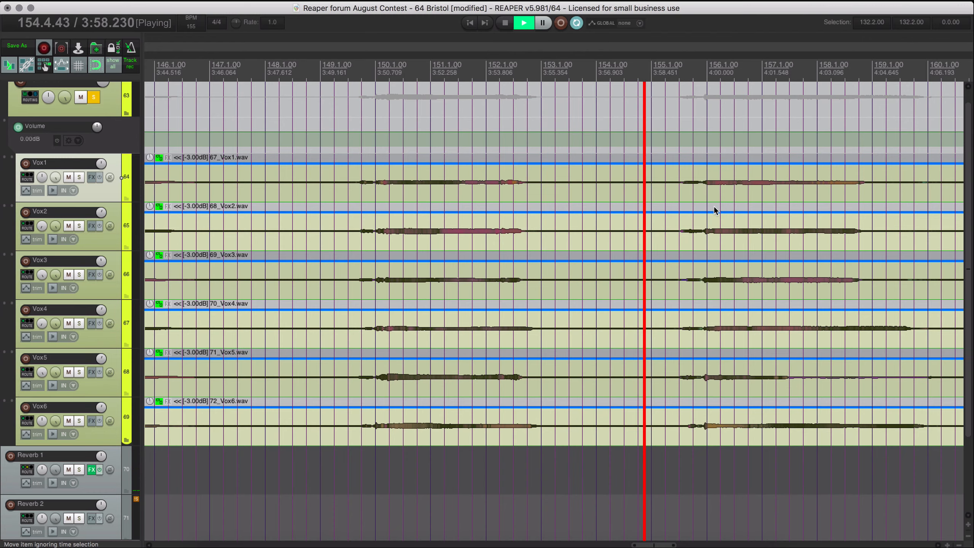
Shorten the ends of the grouped Vox1 to Vox6 items to 159.1.00.
{"action": "scroll", "coordinate": [714, 211], "scroll_direction": "right", "scroll_amount": 10}
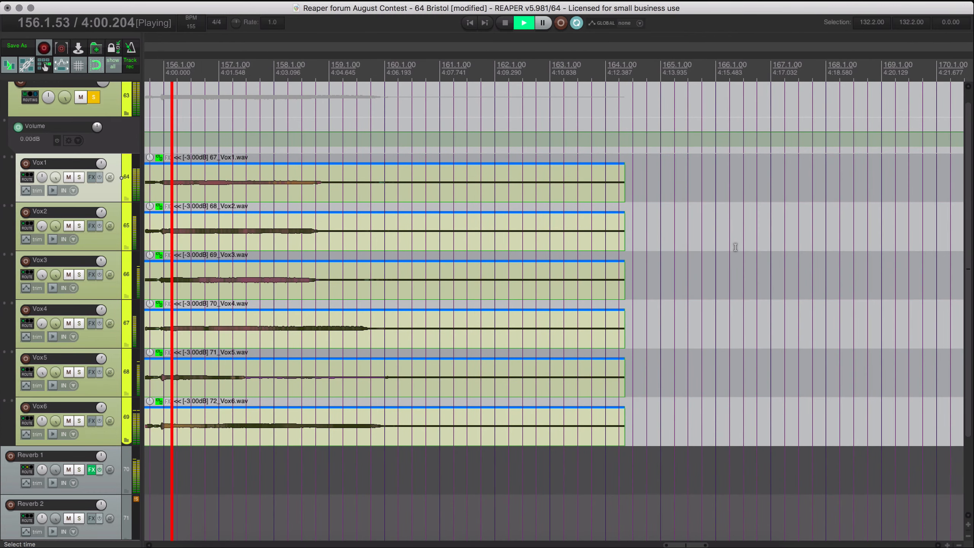
{"action": "left_click_drag", "start_coordinate": [624, 187], "coordinate": [394, 189]}
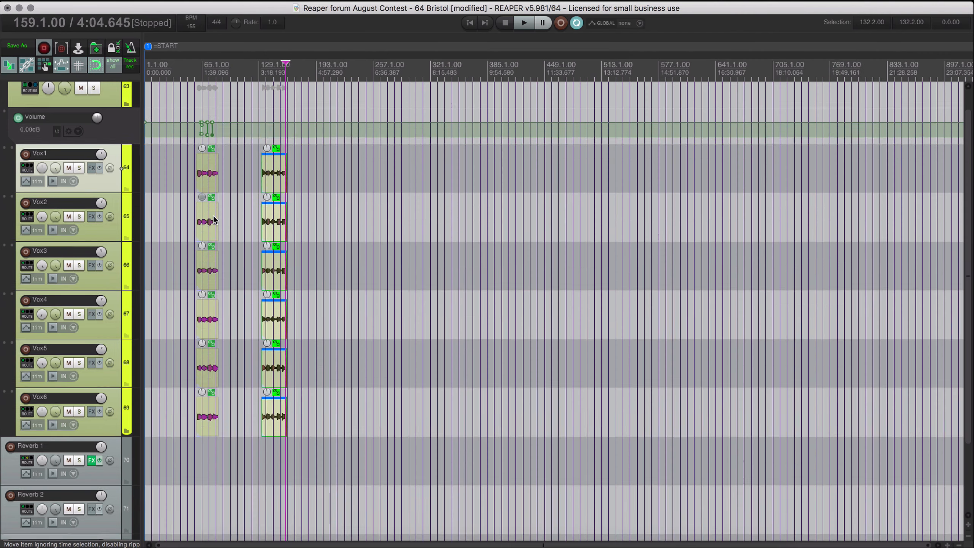
{"action": "scroll", "coordinate": [214, 217], "scroll_direction": "down", "scroll_amount": 5}
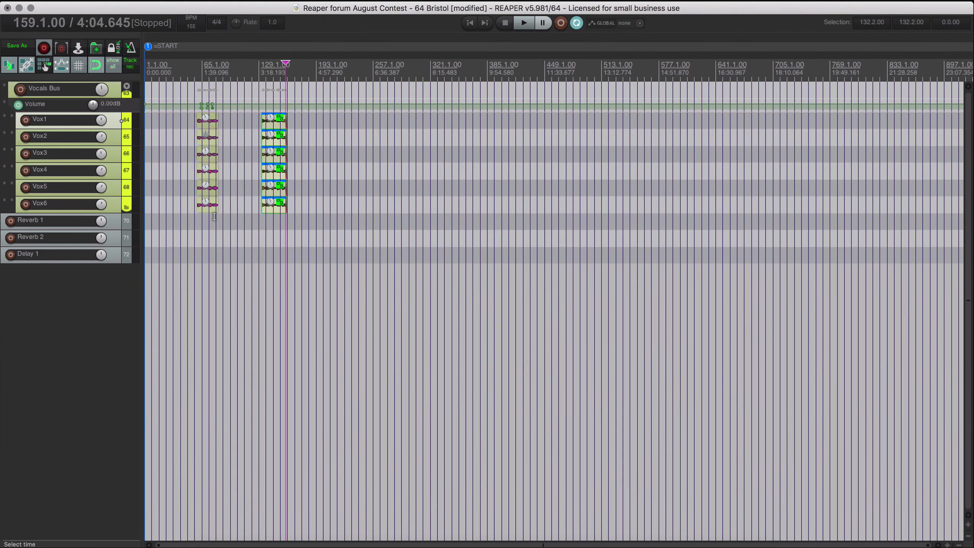